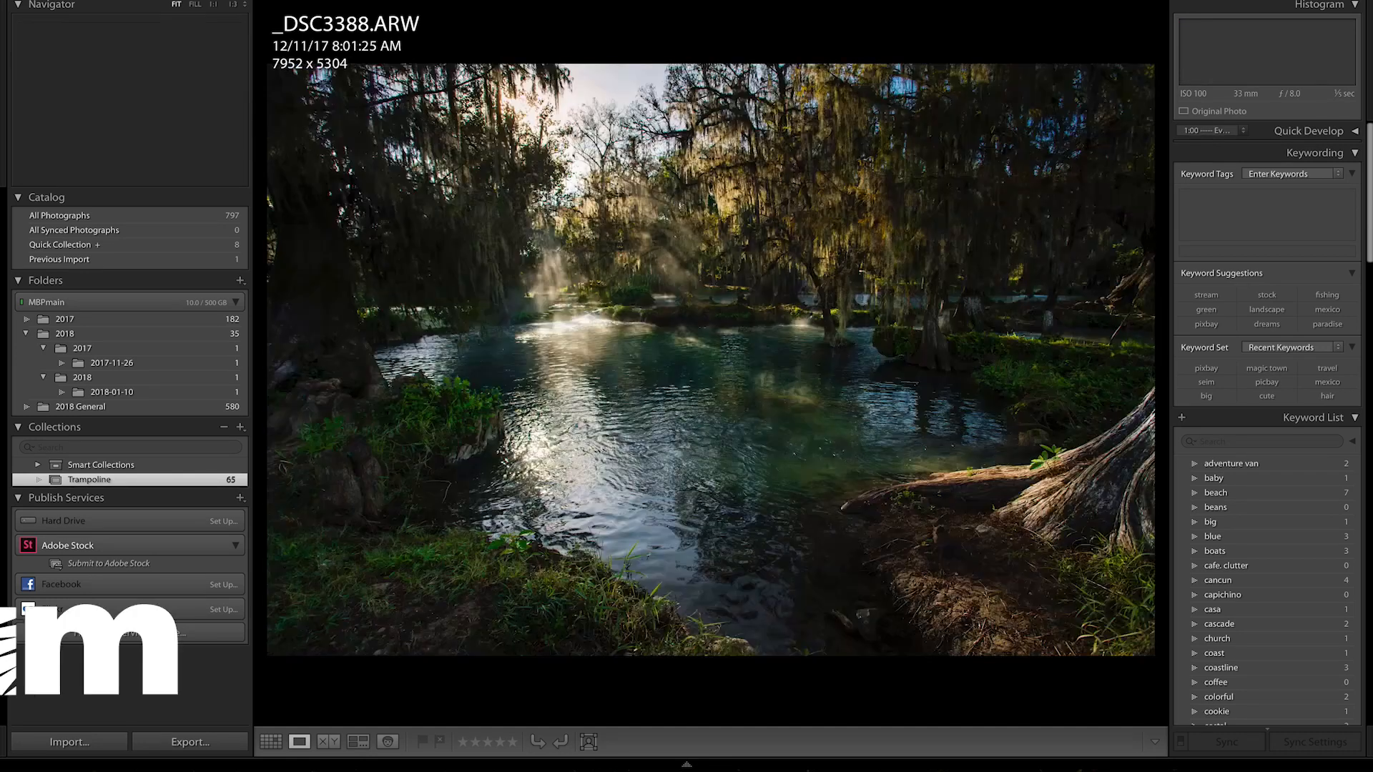
Compare _DSC3385.ARW with _DSC3388.ARW and examine the mist over the water in _DSC3385.ARW at 1:1.
key("Right")
key("Right")
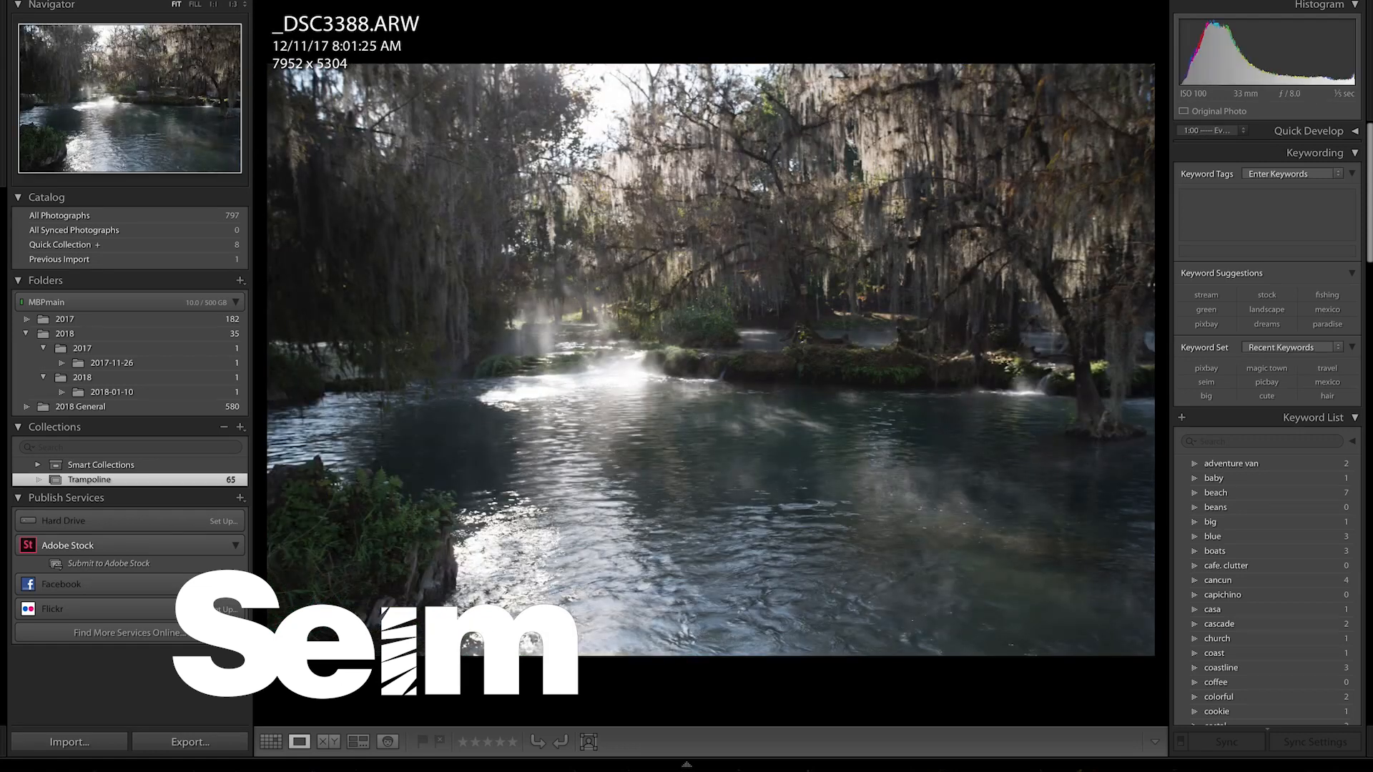
key("Left")
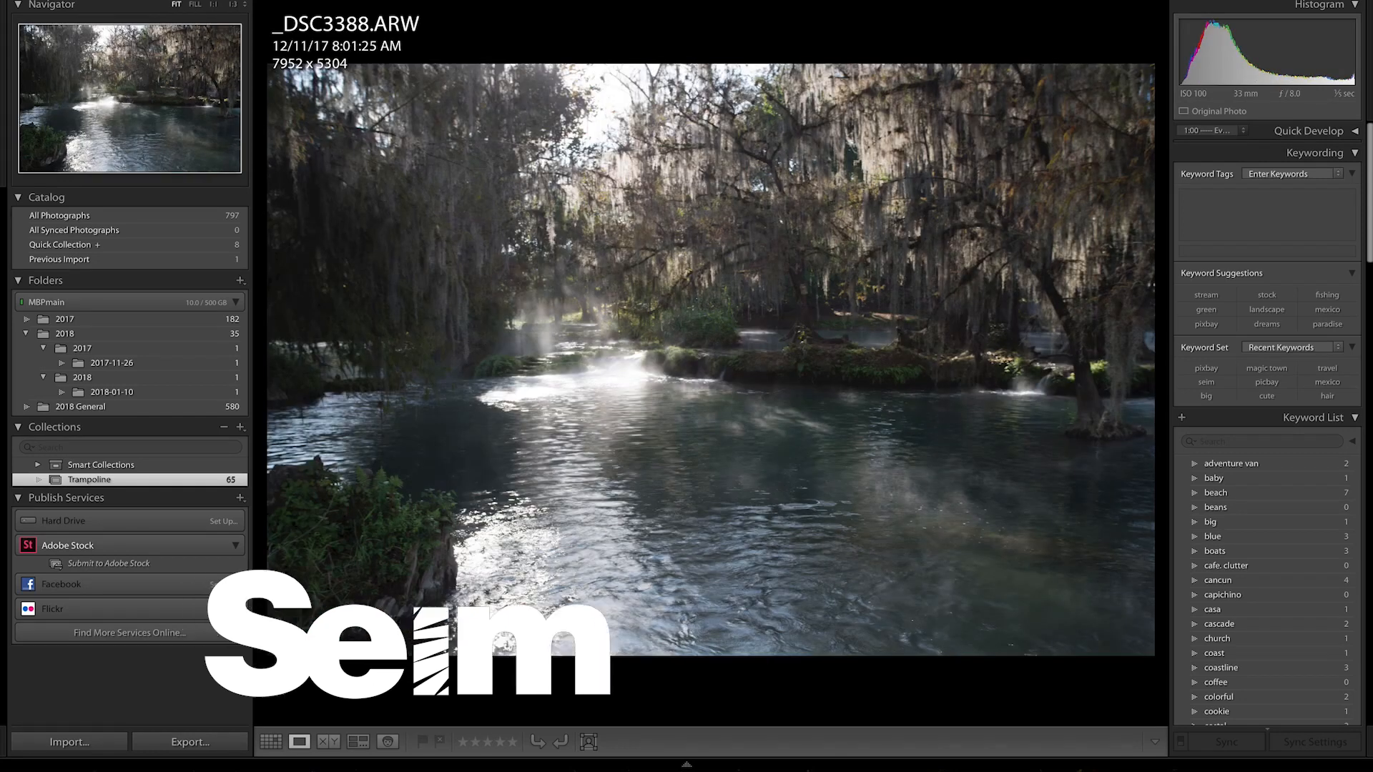
key("Left")
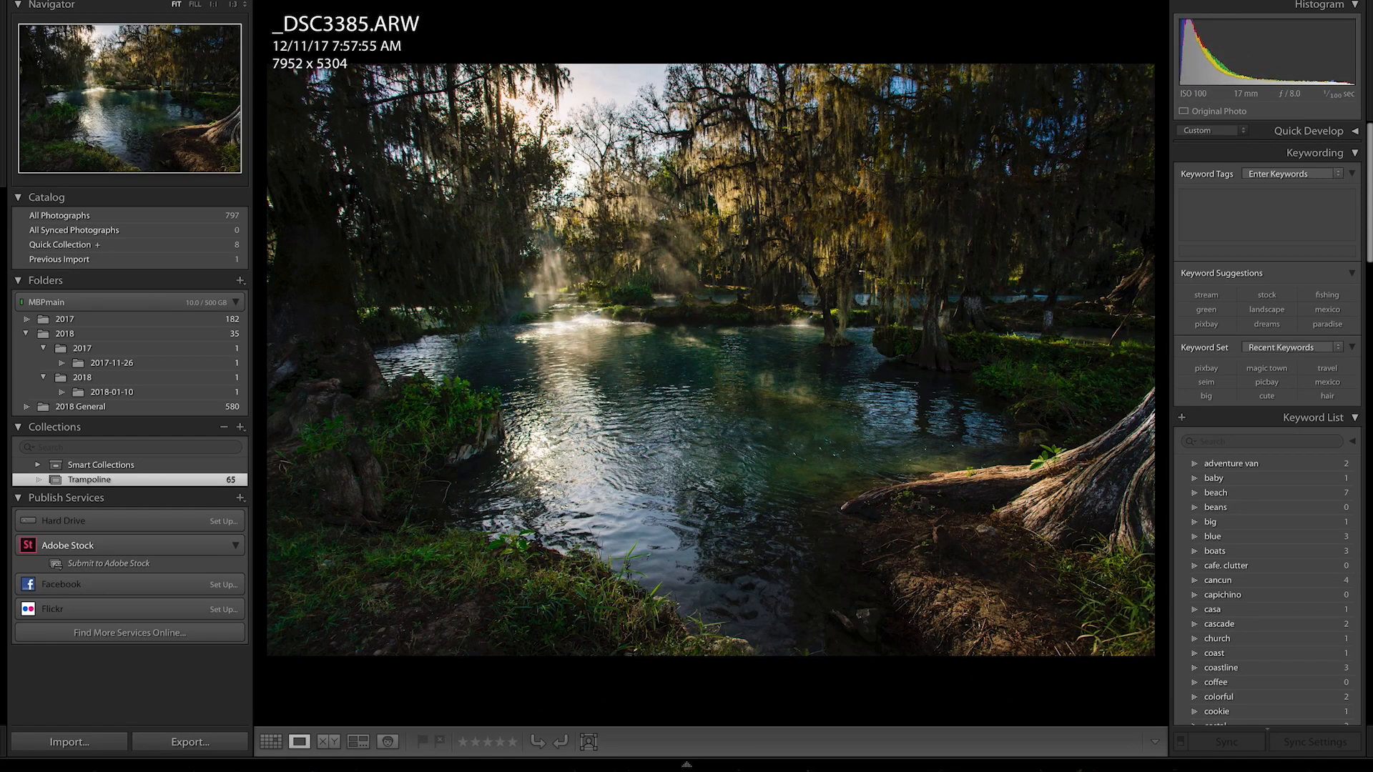
key("Right")
key("Left")
key("Right")
key("Left")
left_click(563, 314)
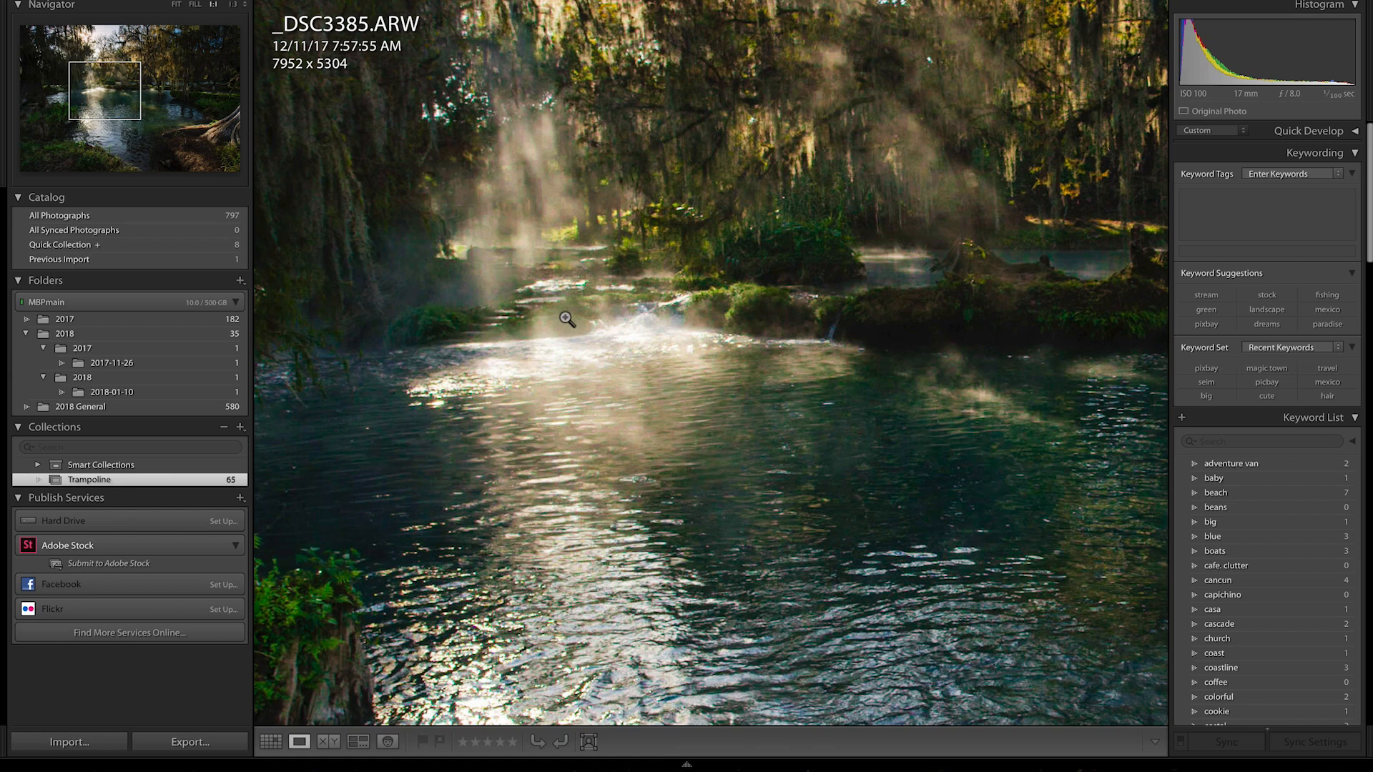
left_click(565, 316)
Examine the sunlit water and mist in _DSC3388.ARW at 1:1, then return to the full photo.
key("Right")
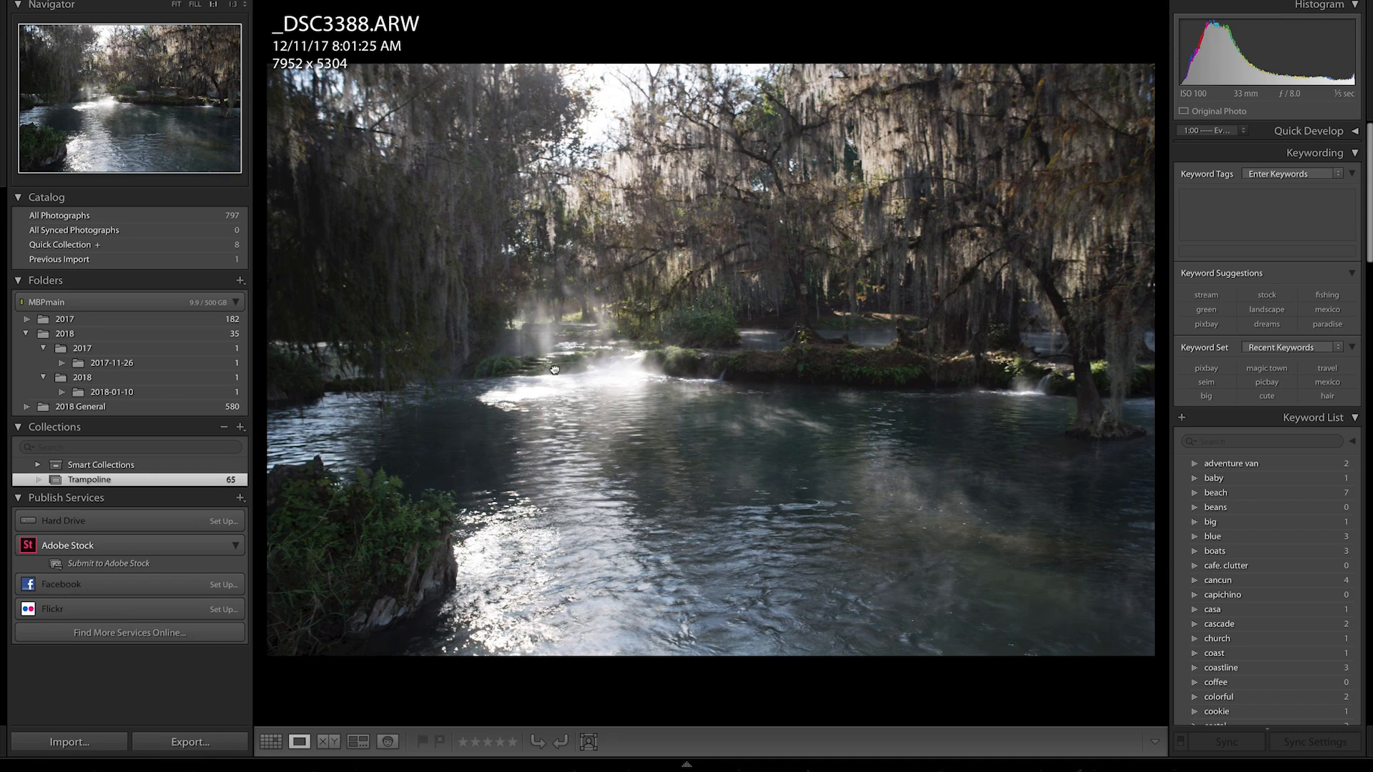
left_click(588, 369)
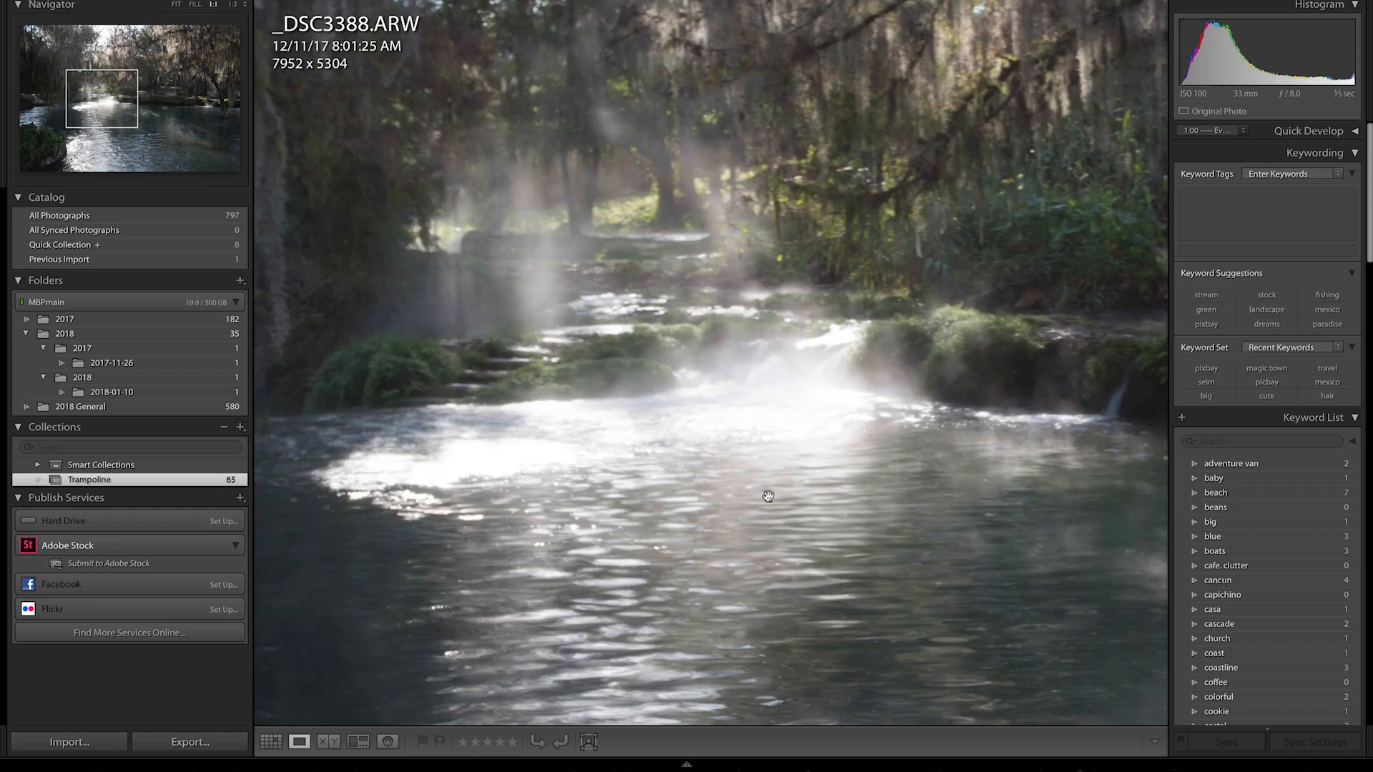
left_click_drag(686, 471, 841, 382)
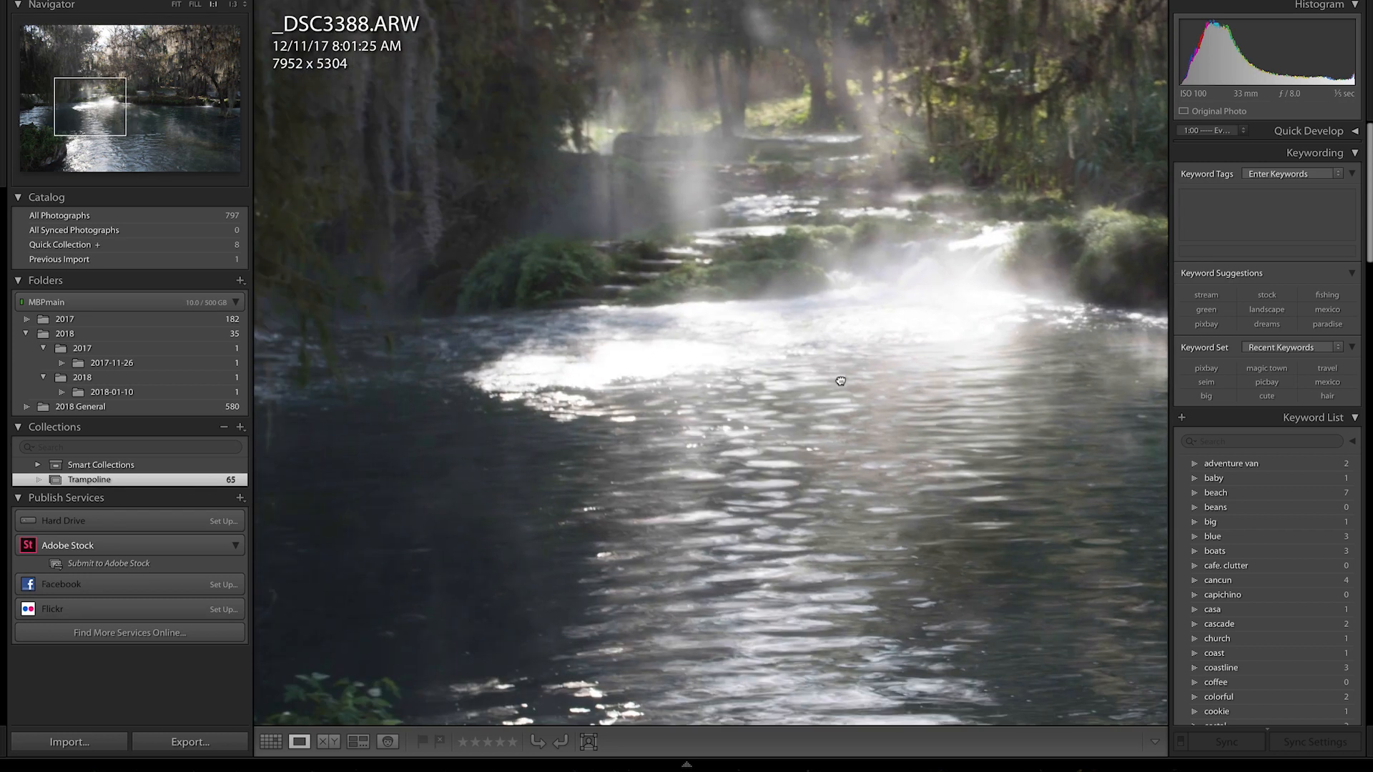
left_click(826, 415)
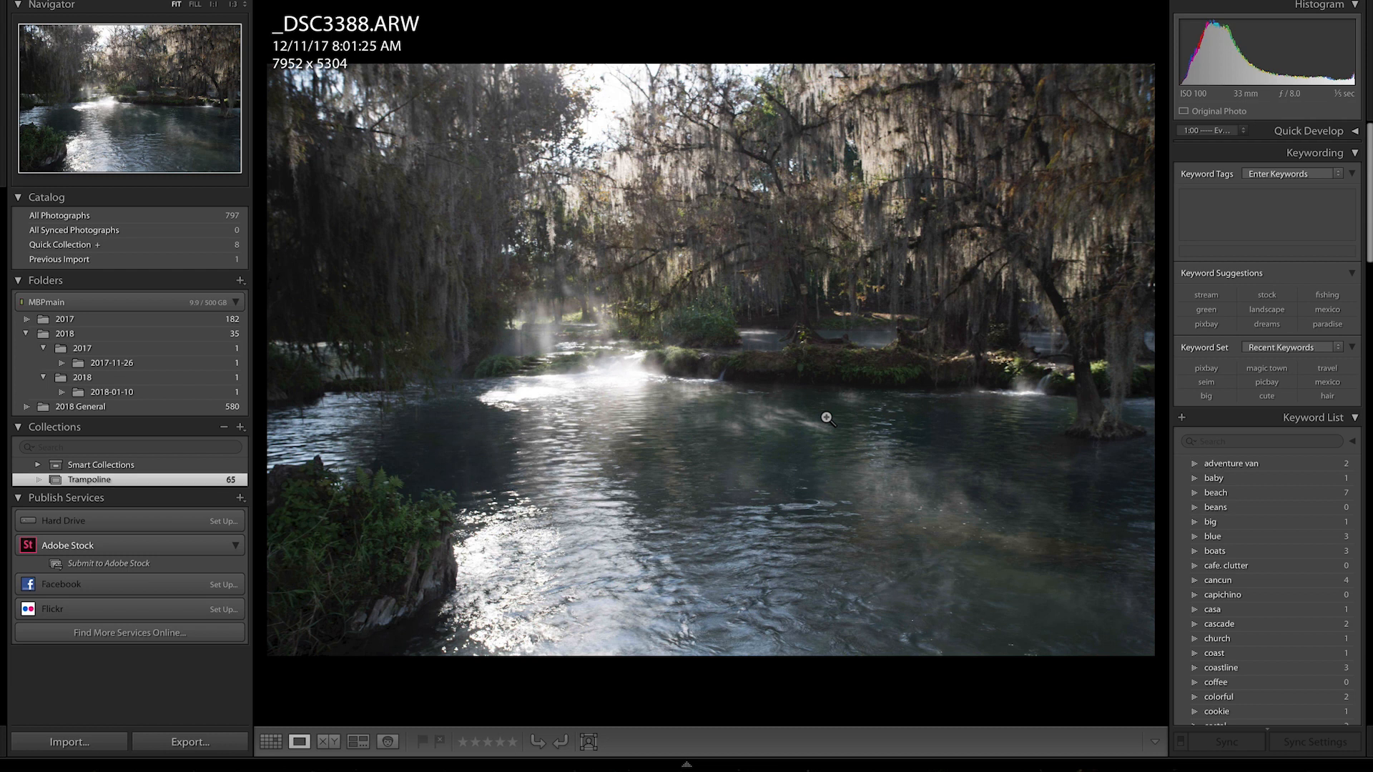
Look through the following river shots from _DSC3391.ARW to _DSC3394.ARW.
key("Right")
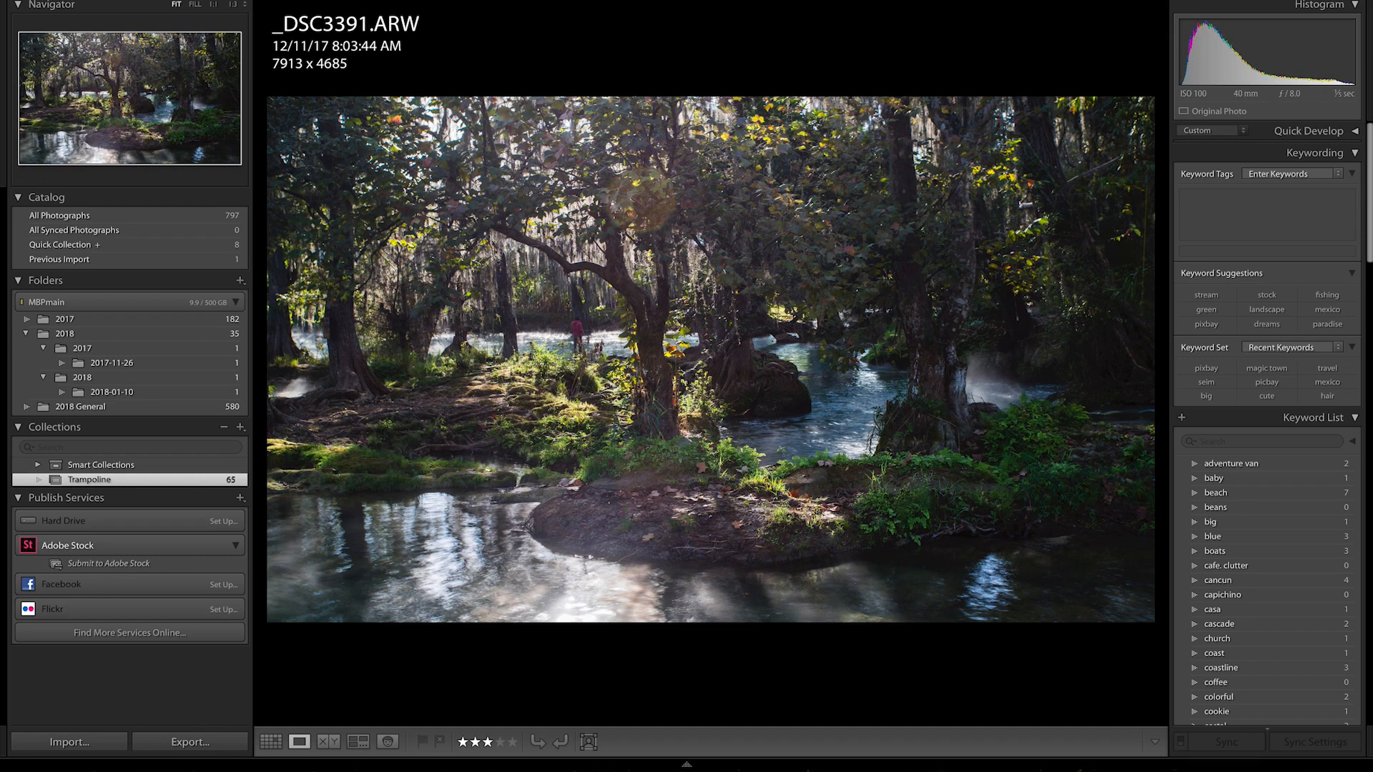
key("Right")
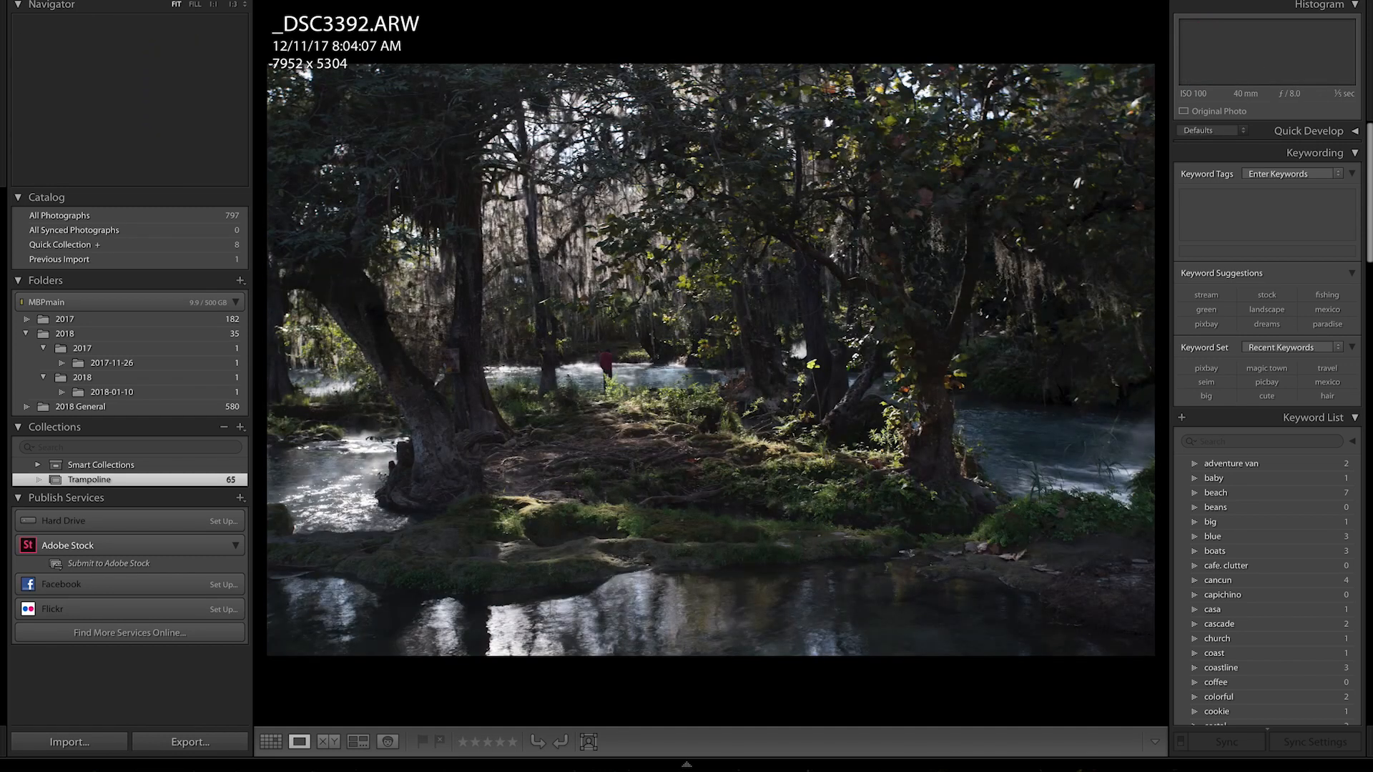
key("Right")
key("Left")
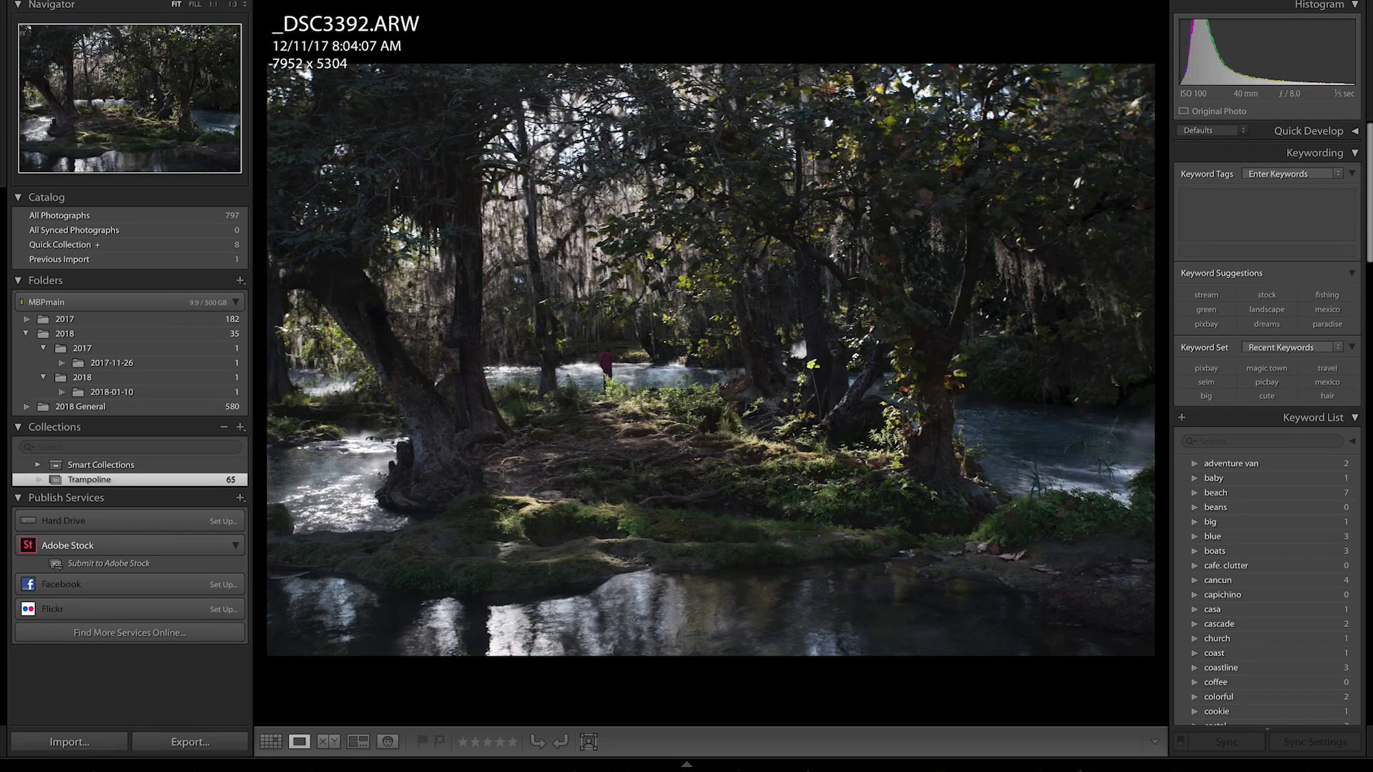
key("Right")
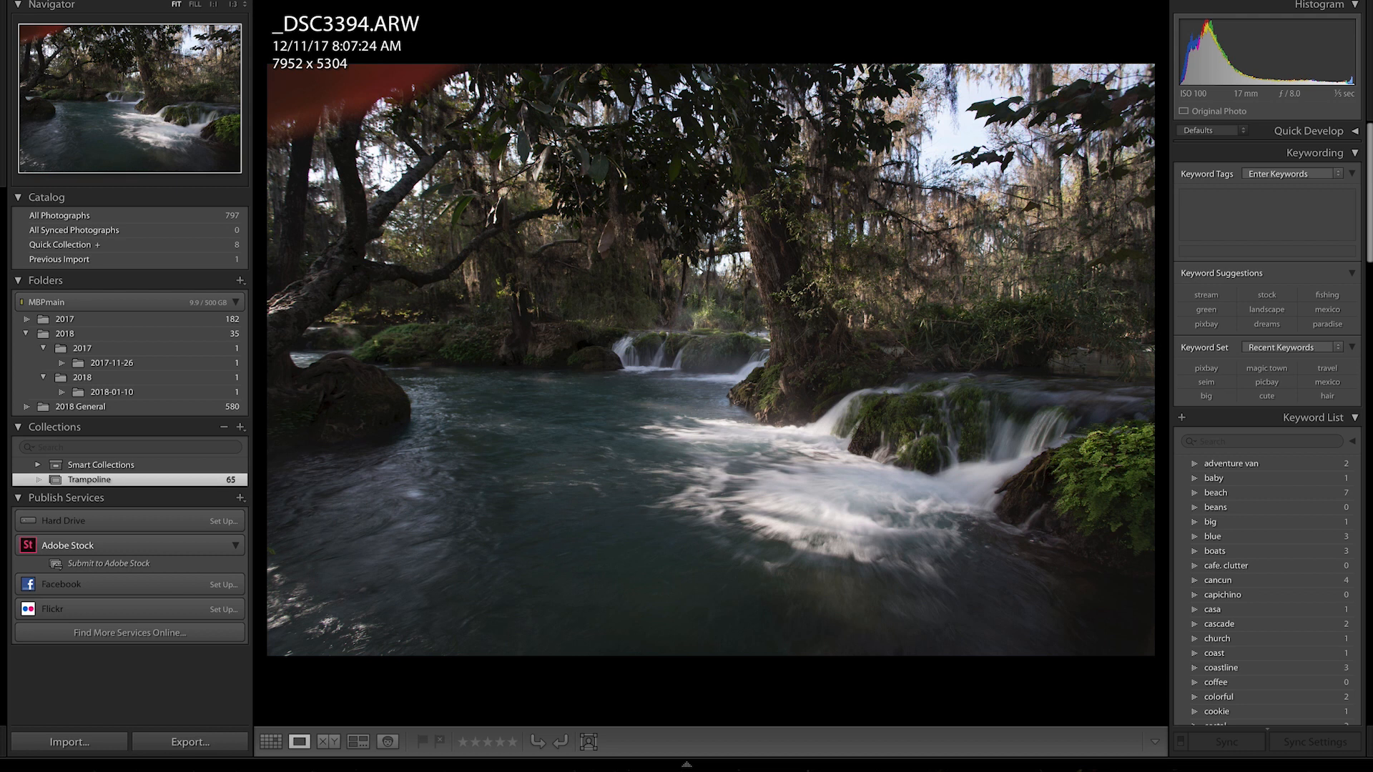
Compare _DSC3394.ARW with _DSC3395.ARW and examine the bright flare spot among the branches of _DSC3395.ARW at 1:1.
key("Right")
key("Left")
key("Right")
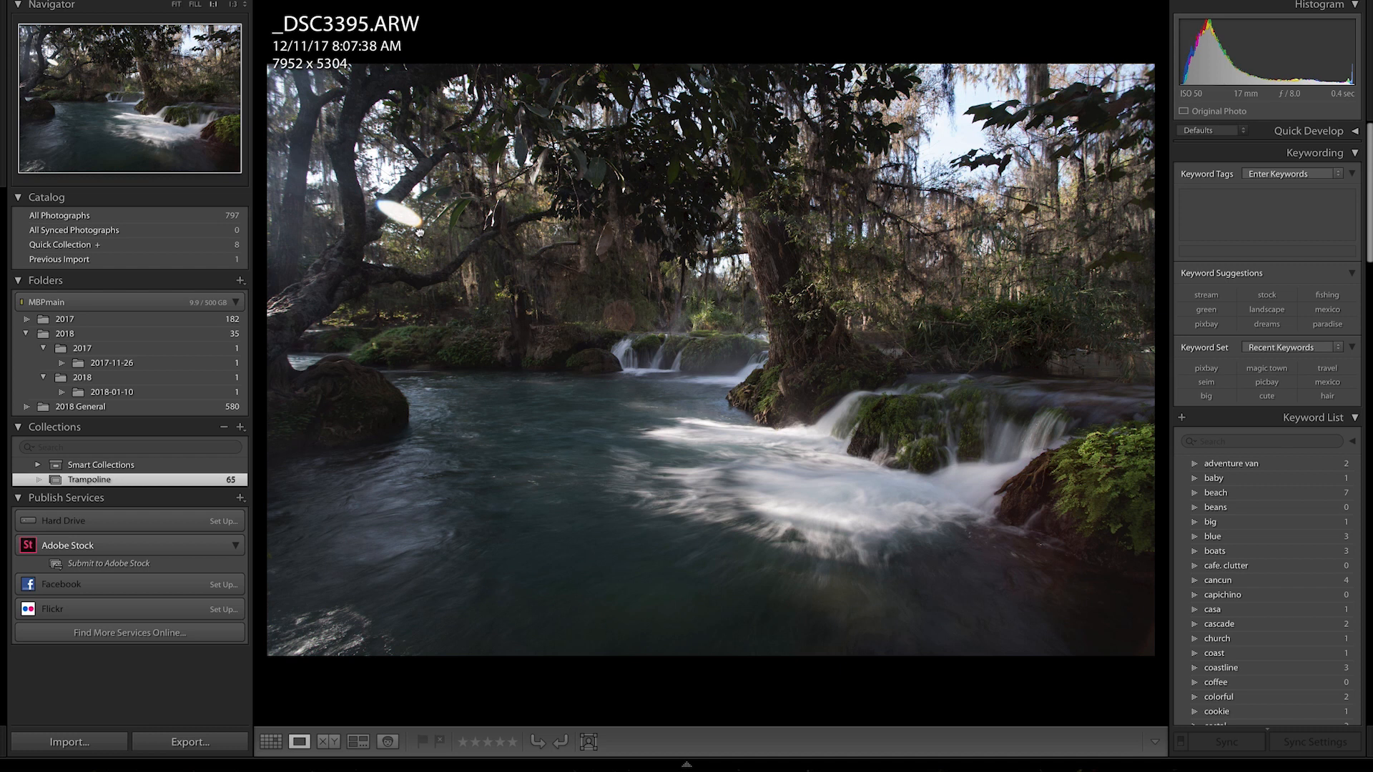
left_click(387, 215)
left_click_drag(385, 217, 554, 291)
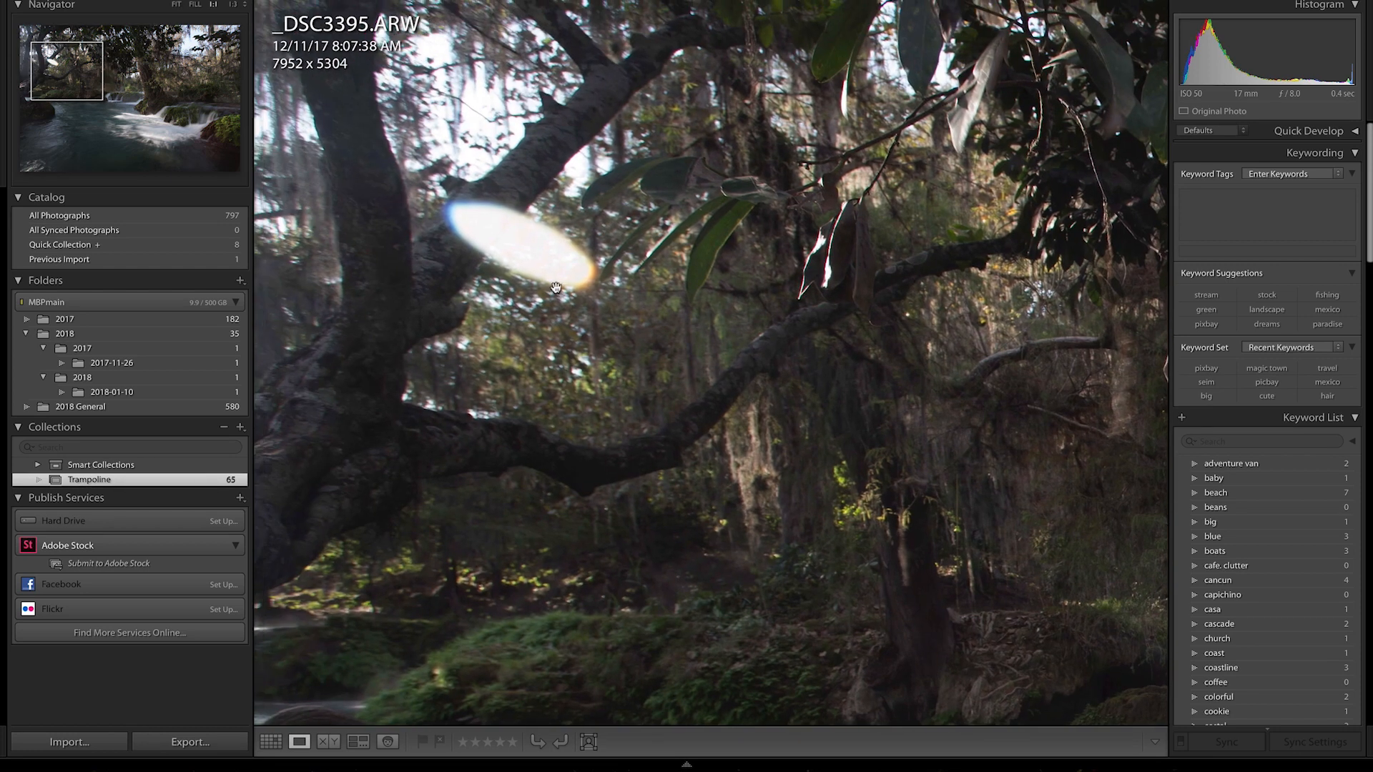
left_click(577, 304)
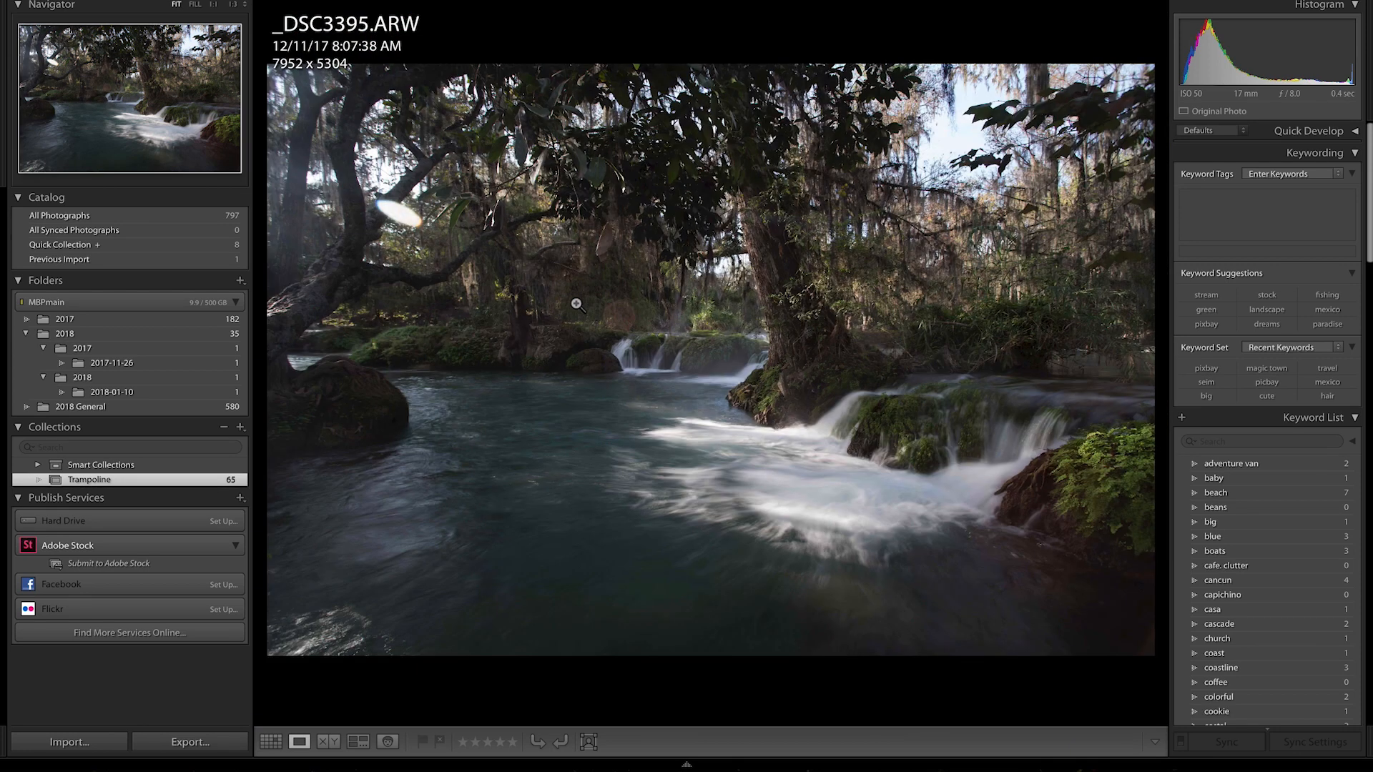
Recheck the flare in _DSC3394.ARW against _DSC3395.ARW, then go on to _DSC3396.ARW.
key("Left")
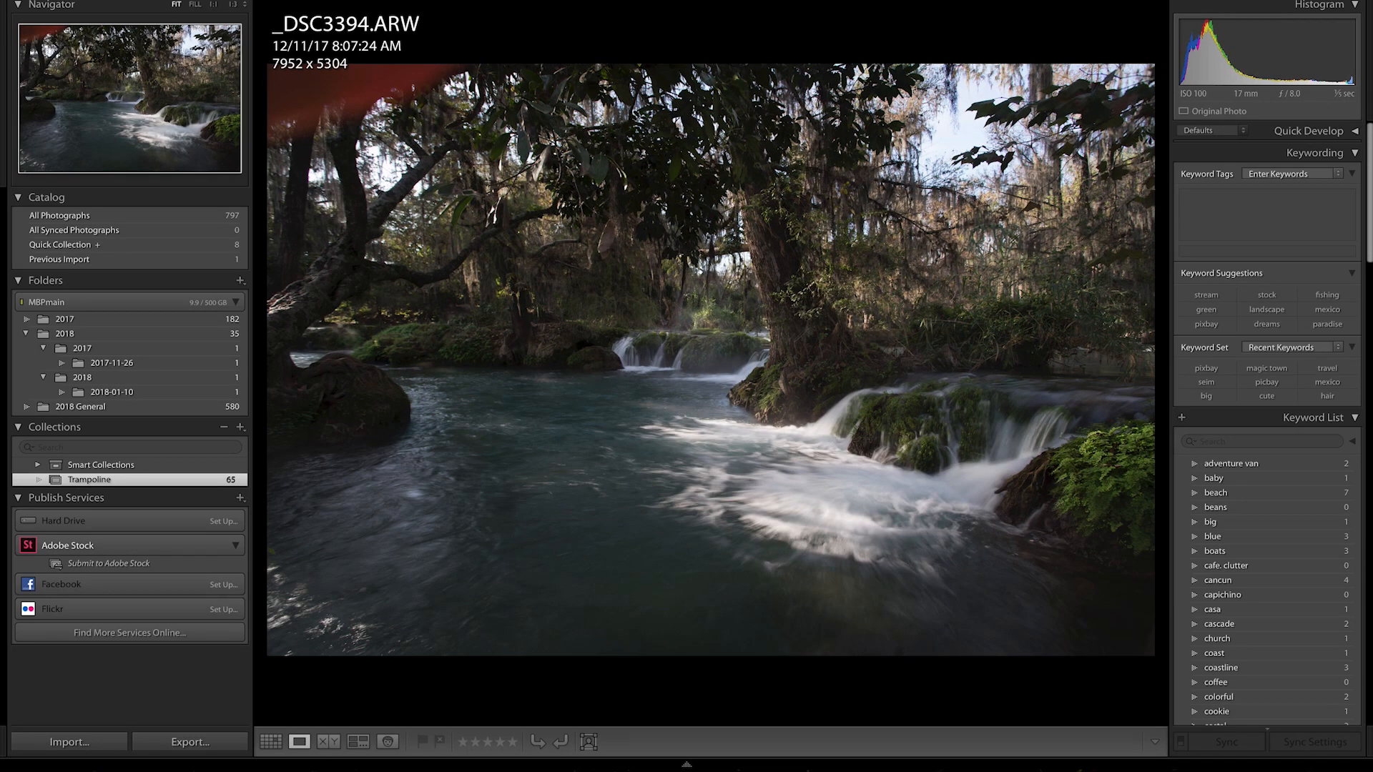
key("Right")
key("Left")
key("Right")
key("Right")
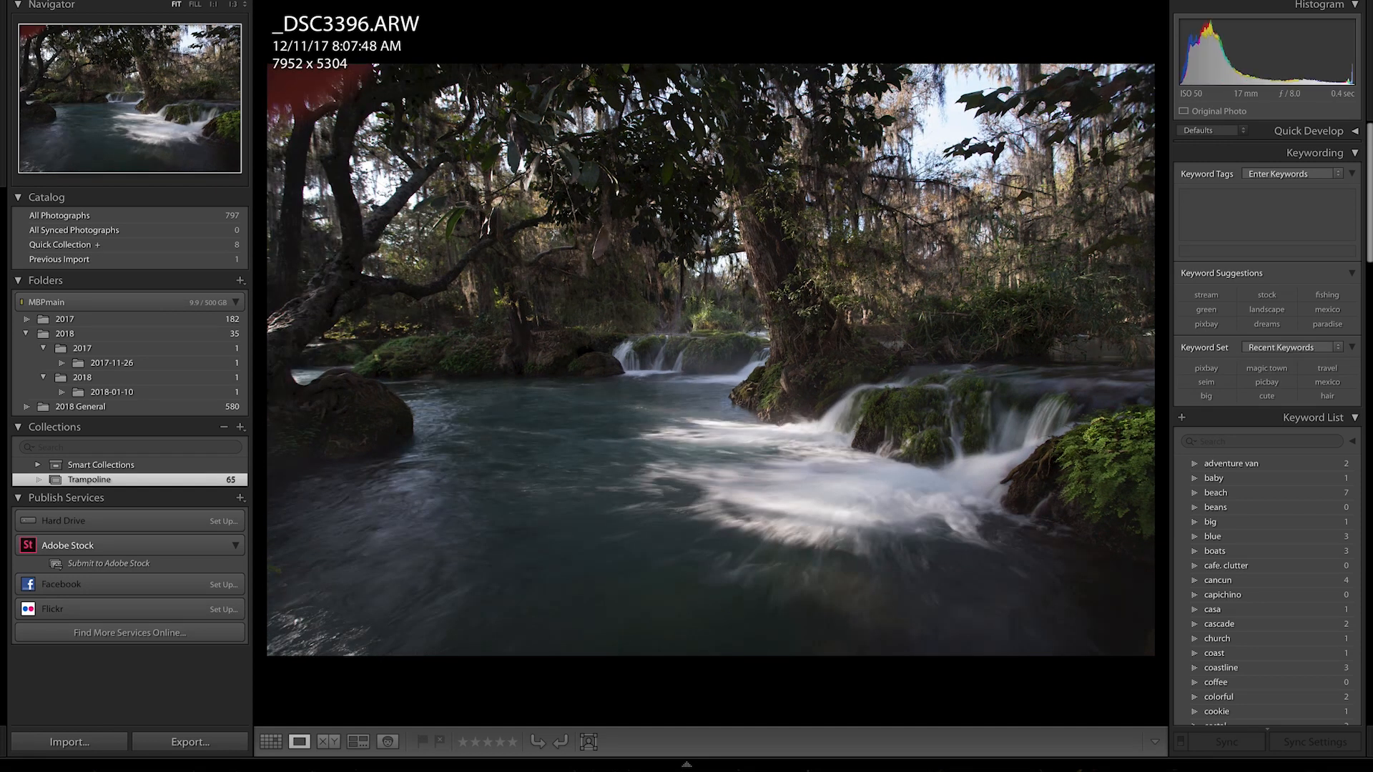
Show _DSC3397.ARW and examine its silky water below the falls and its upper-left corner at 1:1.
key("Right")
key("Right")
key("Left")
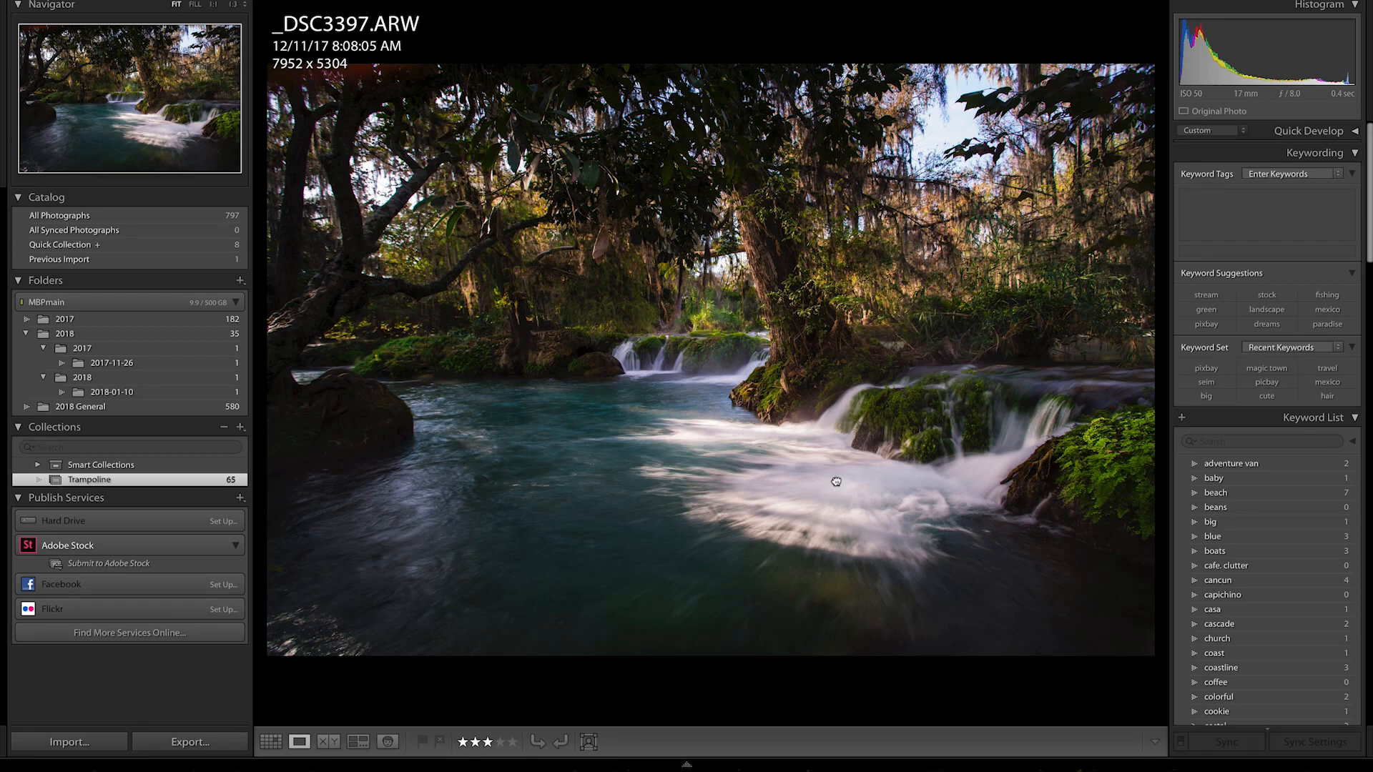
left_click(814, 464)
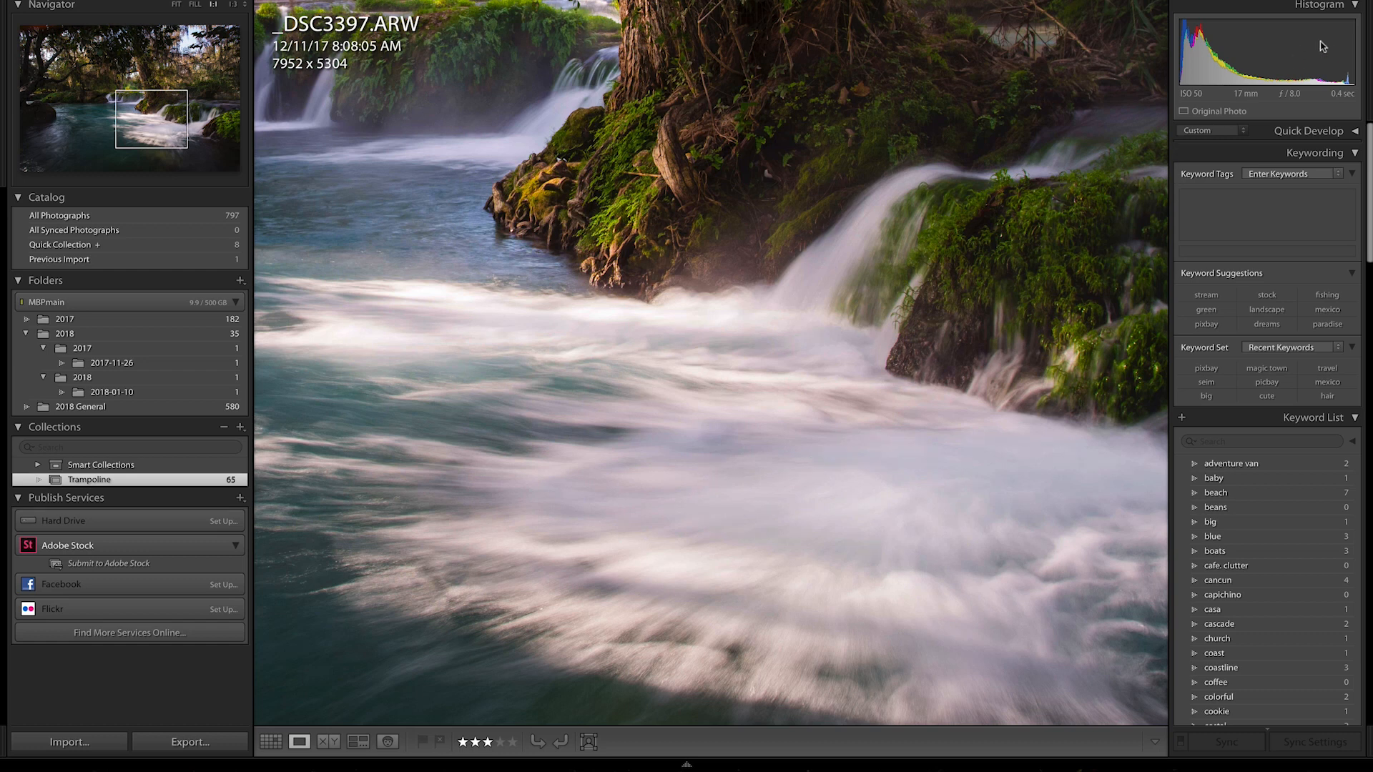
left_click(889, 505)
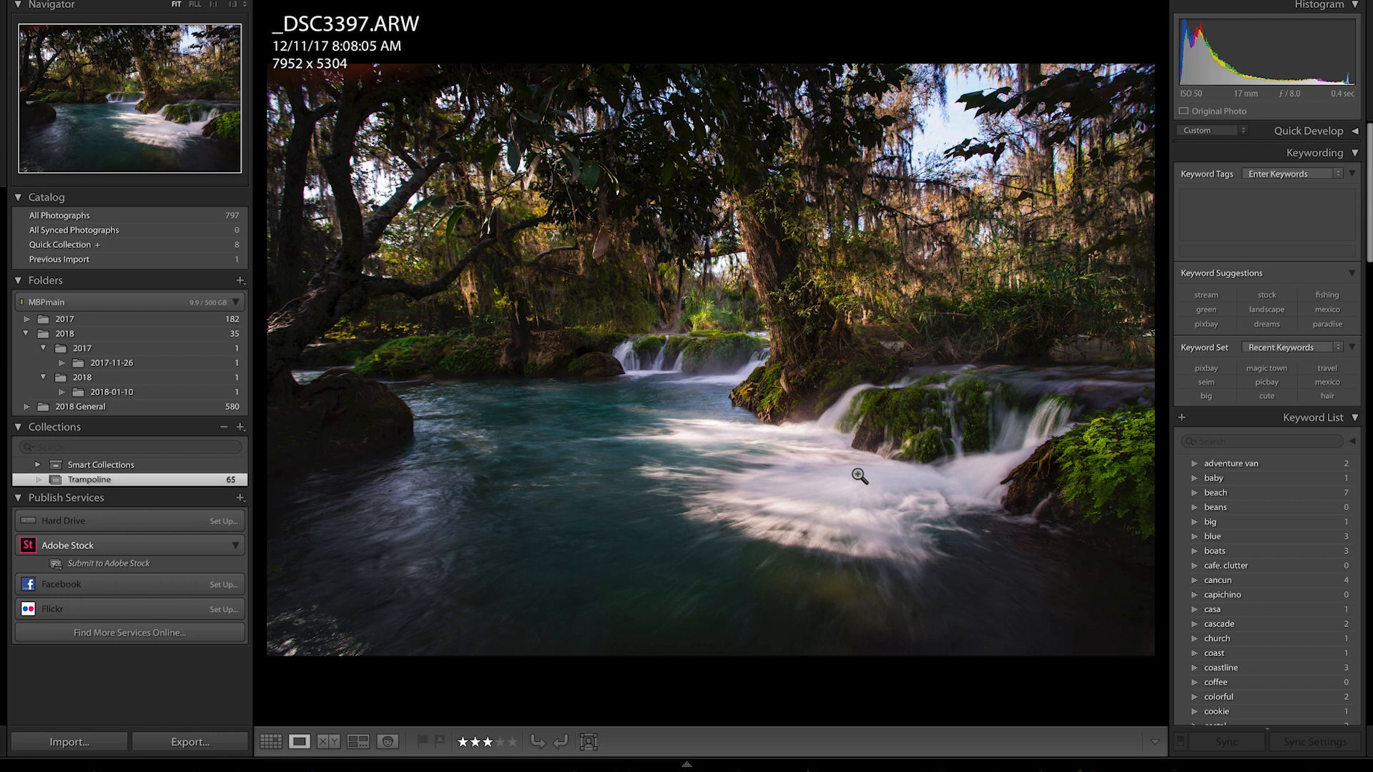
left_click(351, 80)
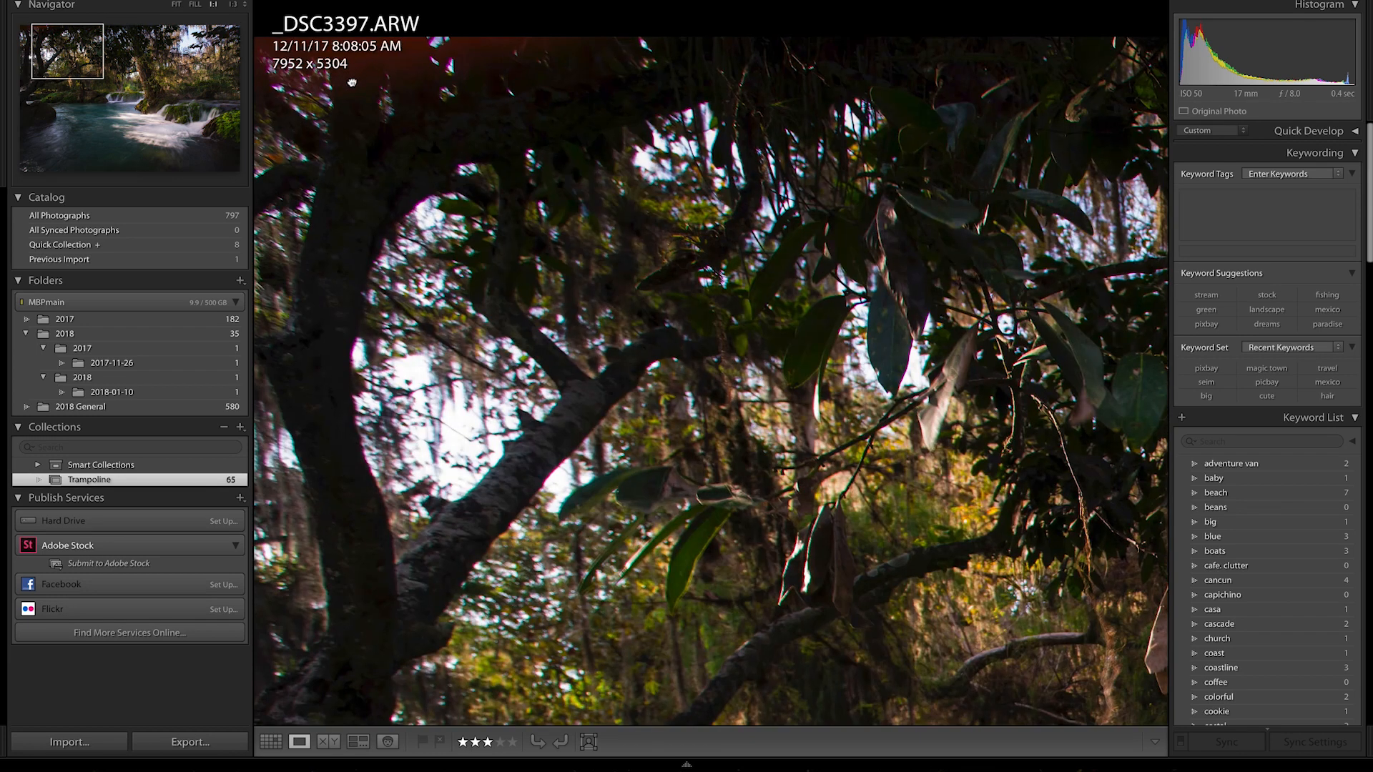
left_click(351, 80)
Crop _DSC3397.ARW slightly along its upper edge to trim off the red flare.
key("r")
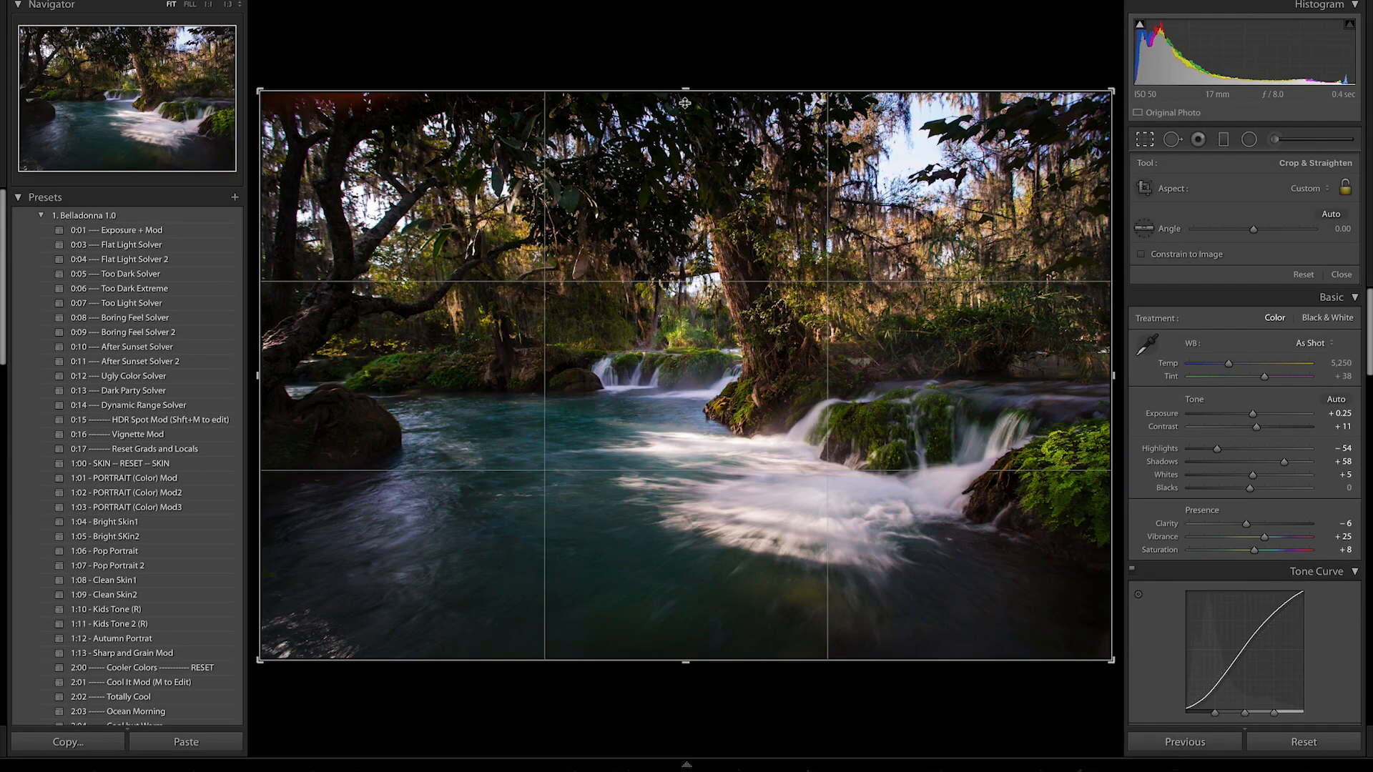
left_click_drag(685, 103, 679, 99)
key("Return")
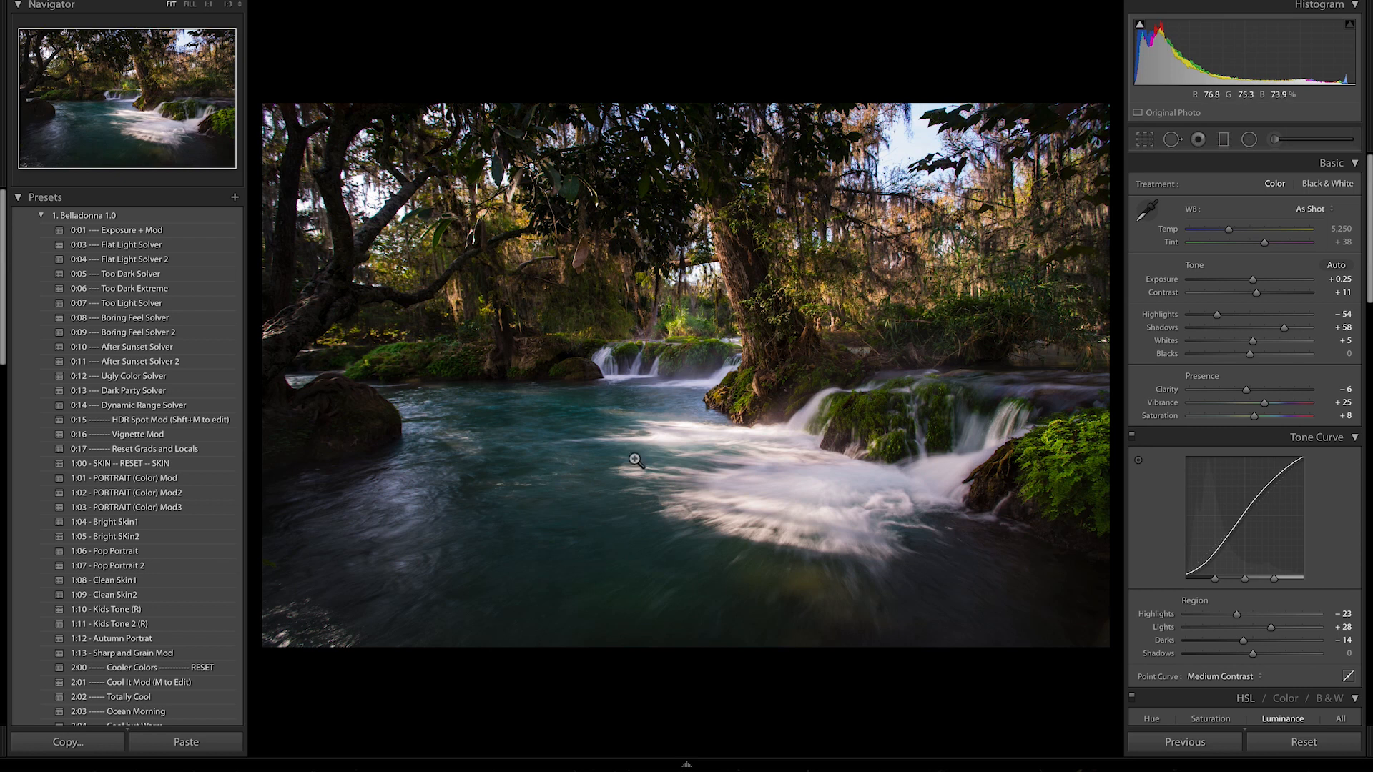
Look through the waterfall shots from _DSC3398.ARW to _DSC3402.ARW in the Library's Loupe view.
key("Right")
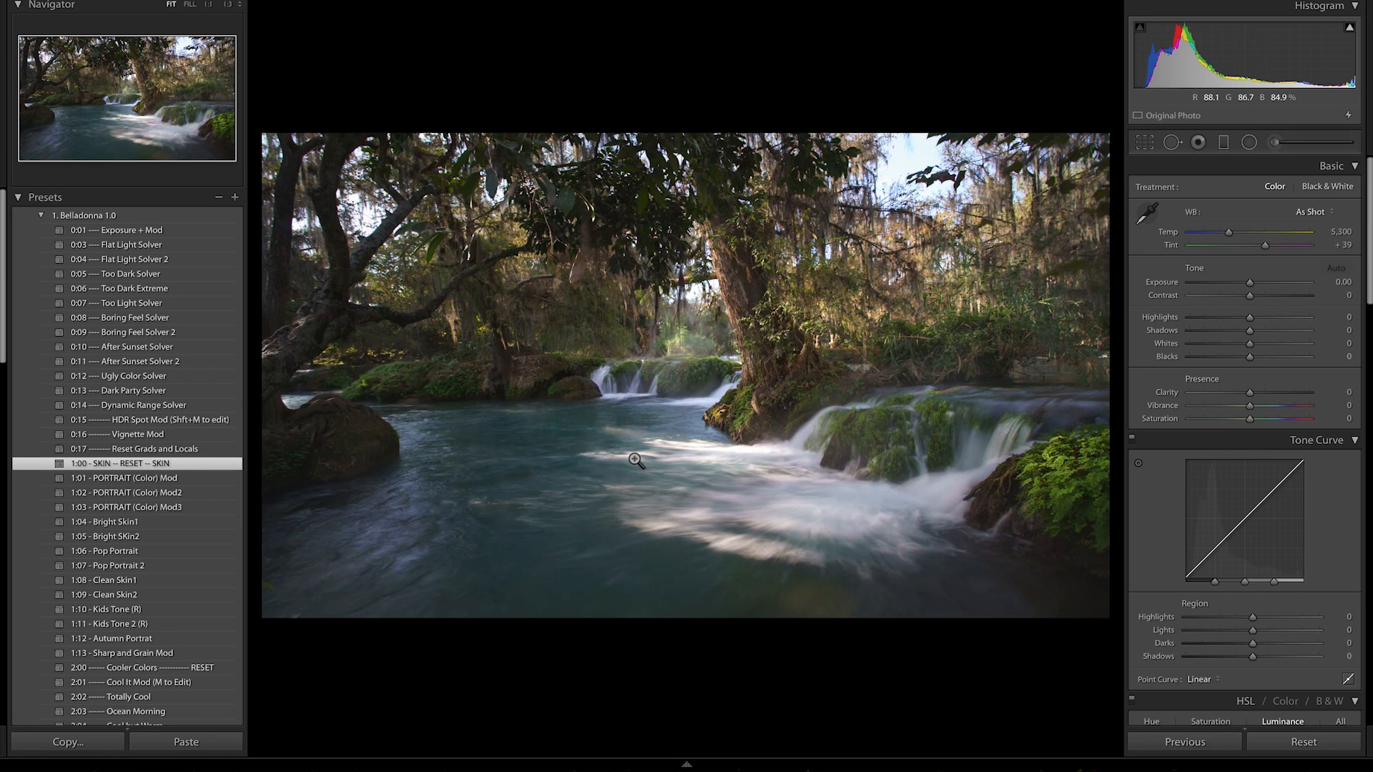
key("e")
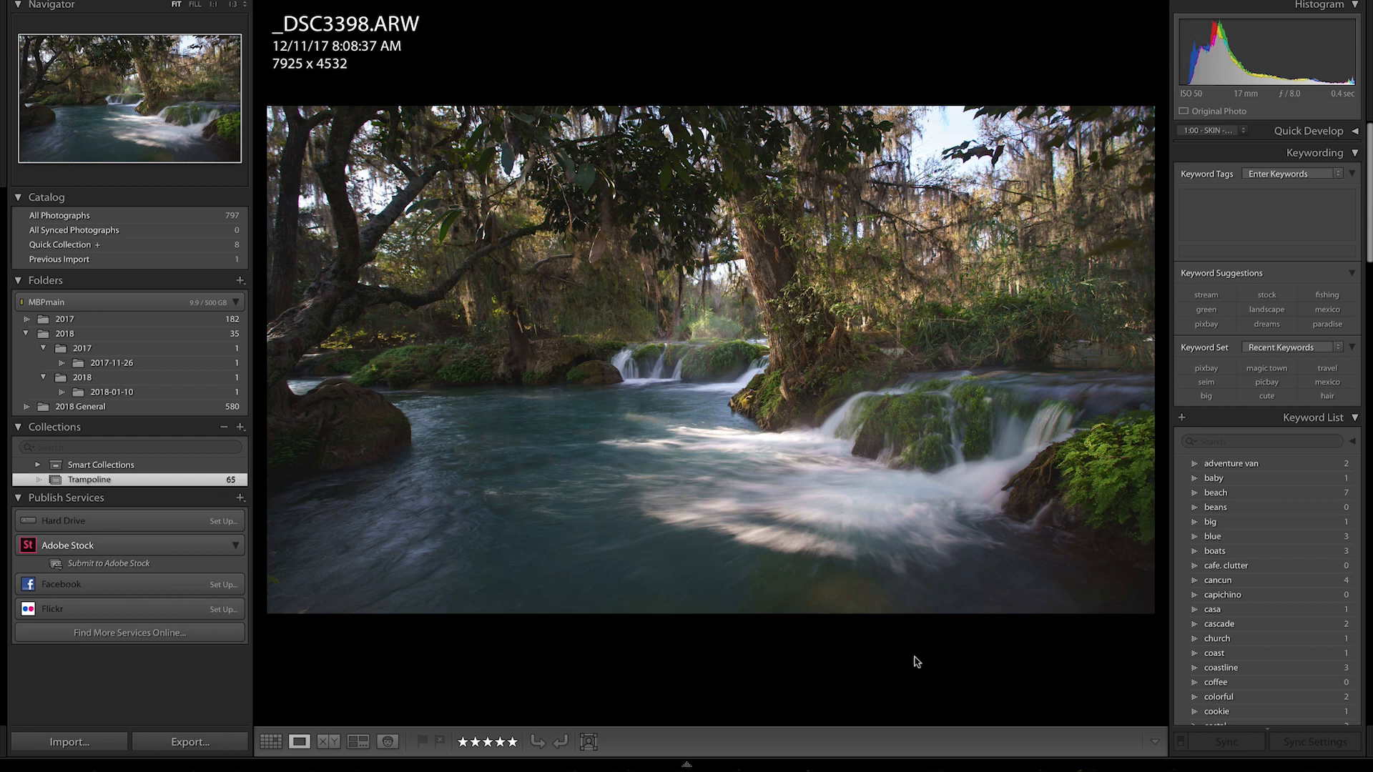
key("Right")
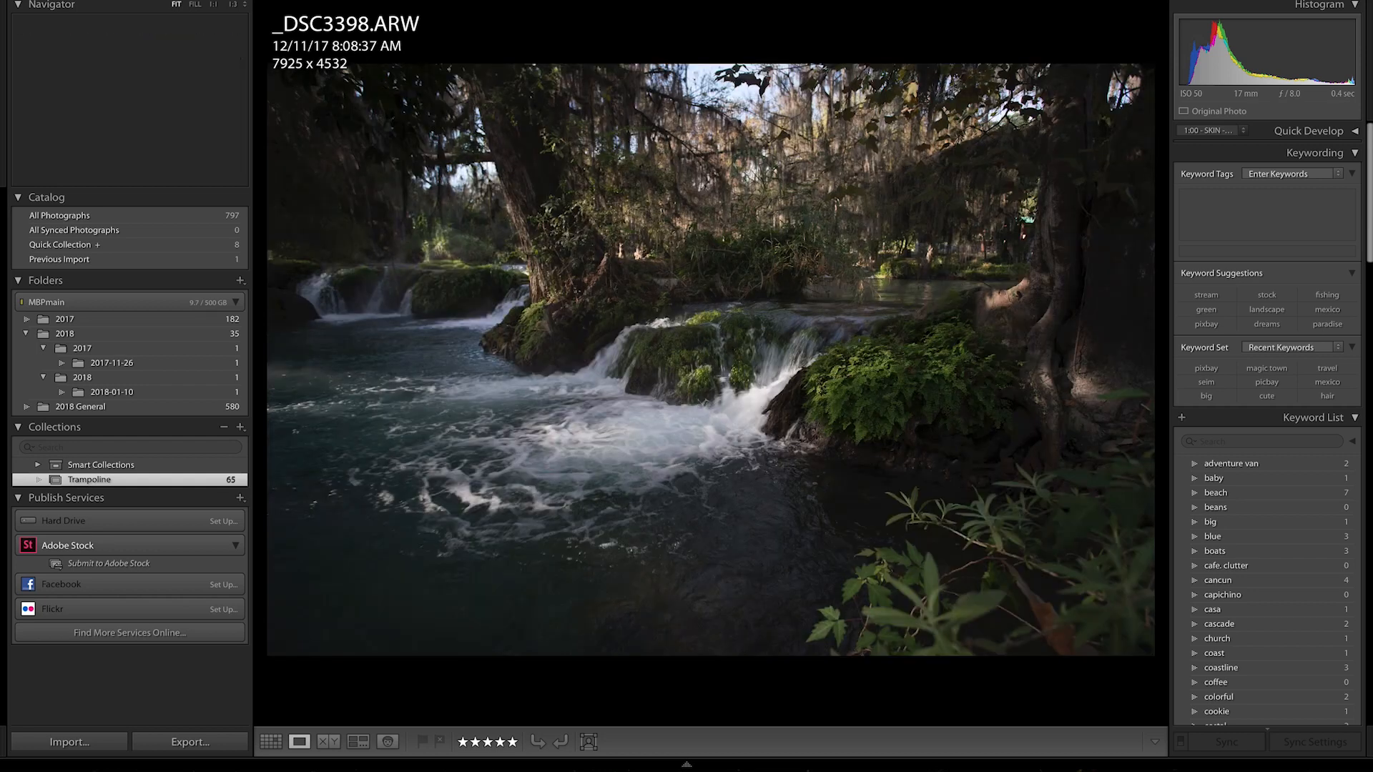
key("Right")
key("Right")
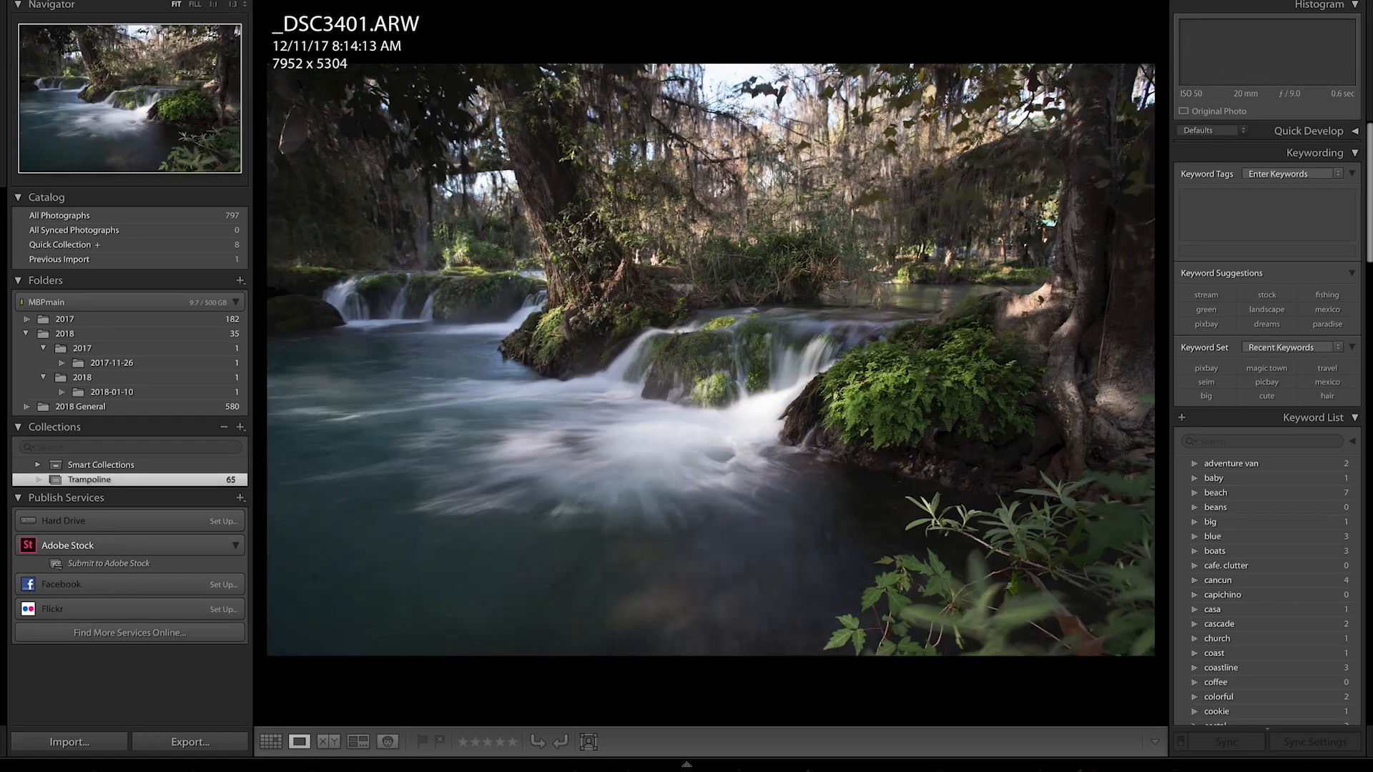
key("Right")
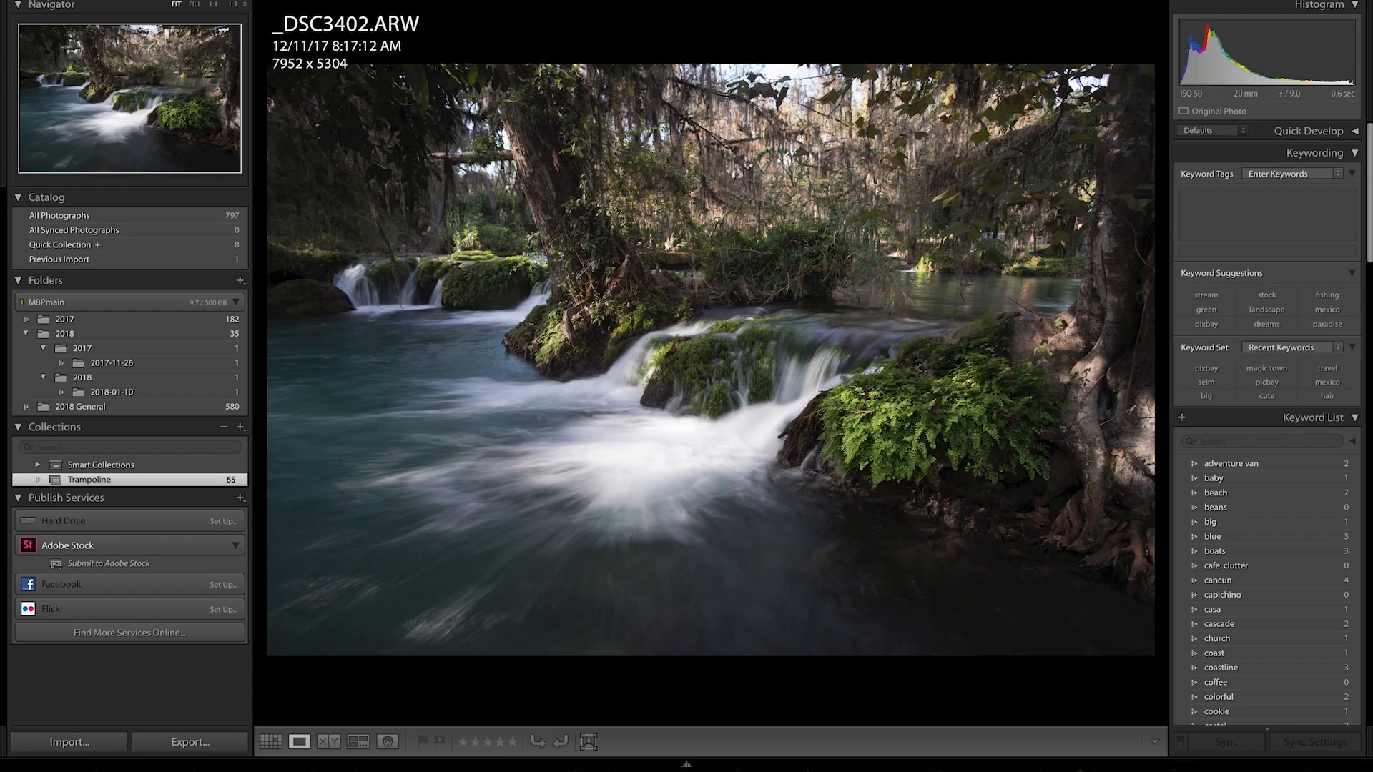
Alternate between _DSC3402.ARW and _DSC3403.ARW to judge the difference in water motion.
key("Right")
key("Left")
key("Right")
key("Left")
key("Right")
key("Left")
Open _DSC3402.ARW and _DSC3403.ARW side by side in Compare view with the side panels hidden.
key("g")
left_click(869, 486, "shift")
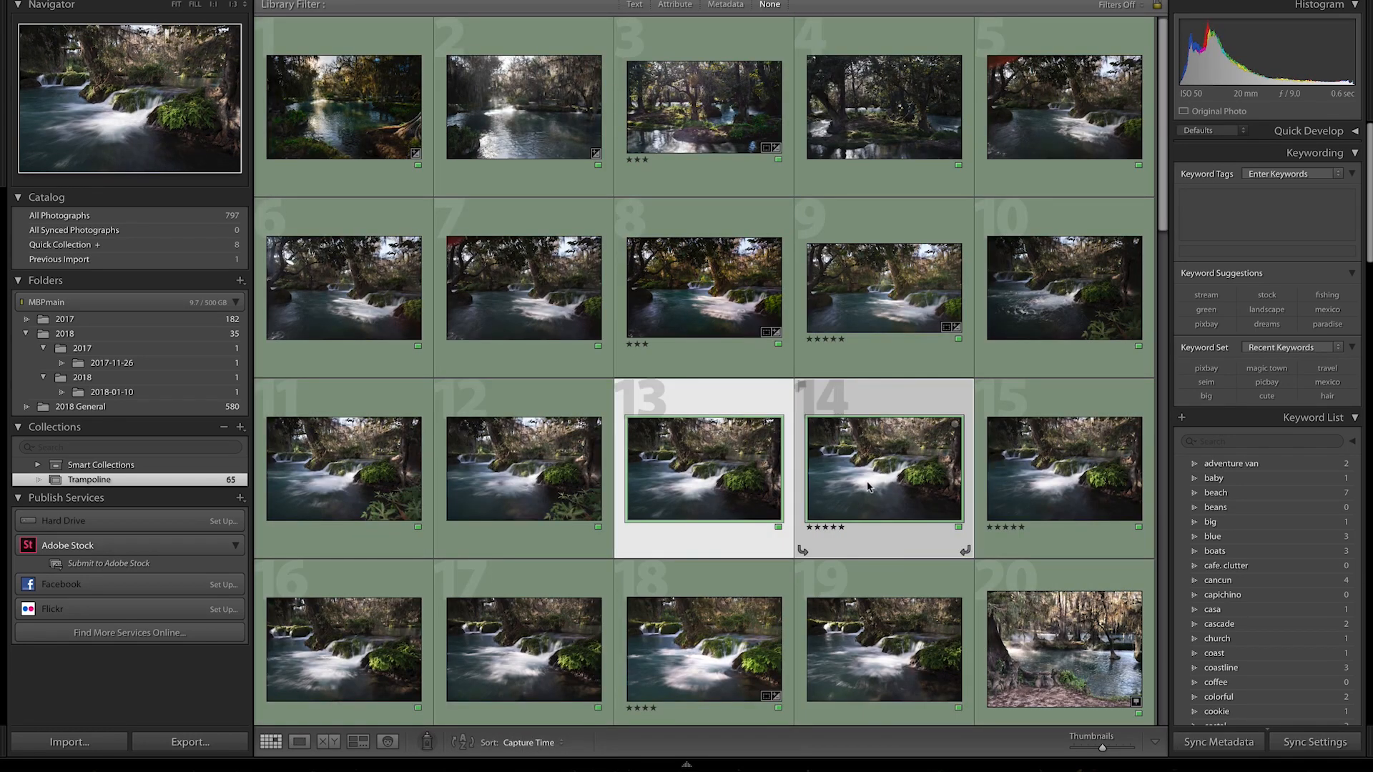
key("c")
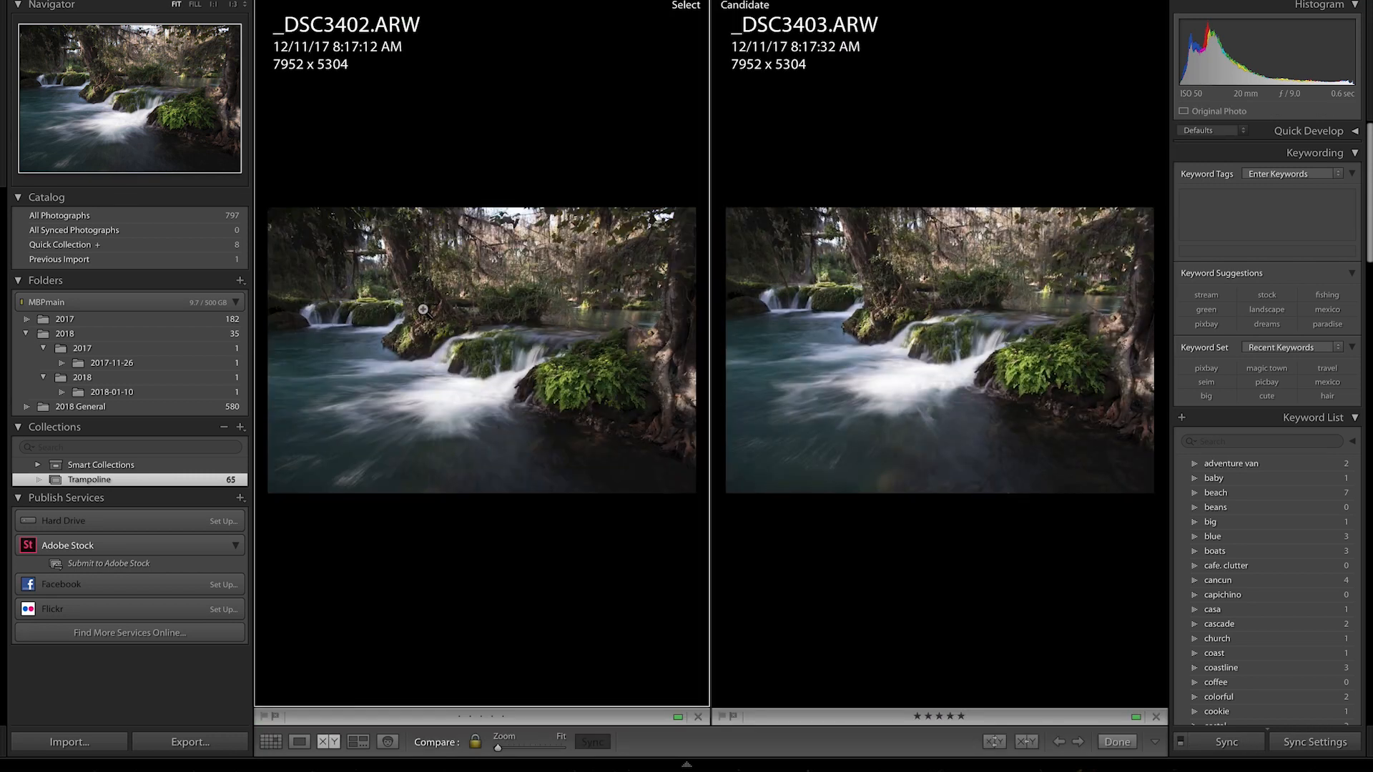
key("Tab")
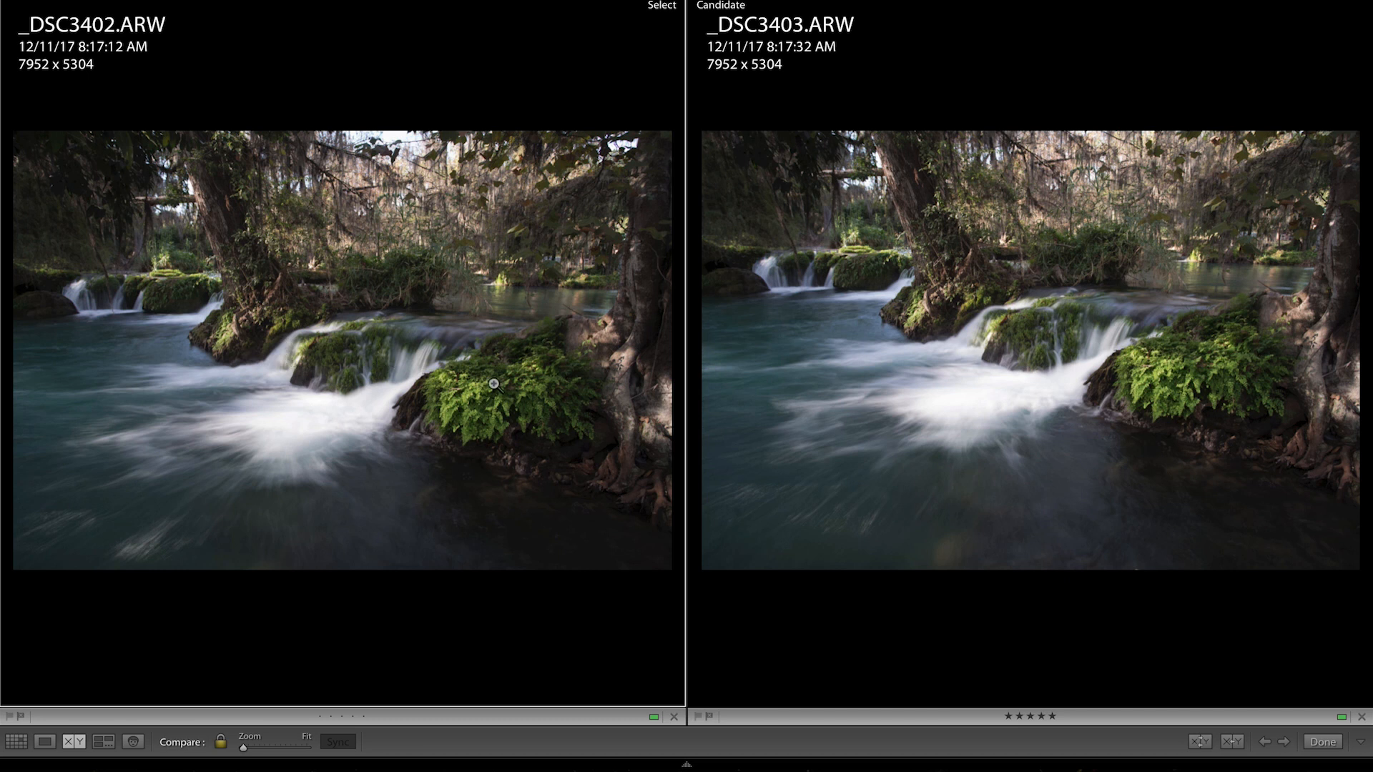
Examine the small background waterfalls and foliage of both compared photos at 1:1, then return to the full photos.
left_click(163, 298)
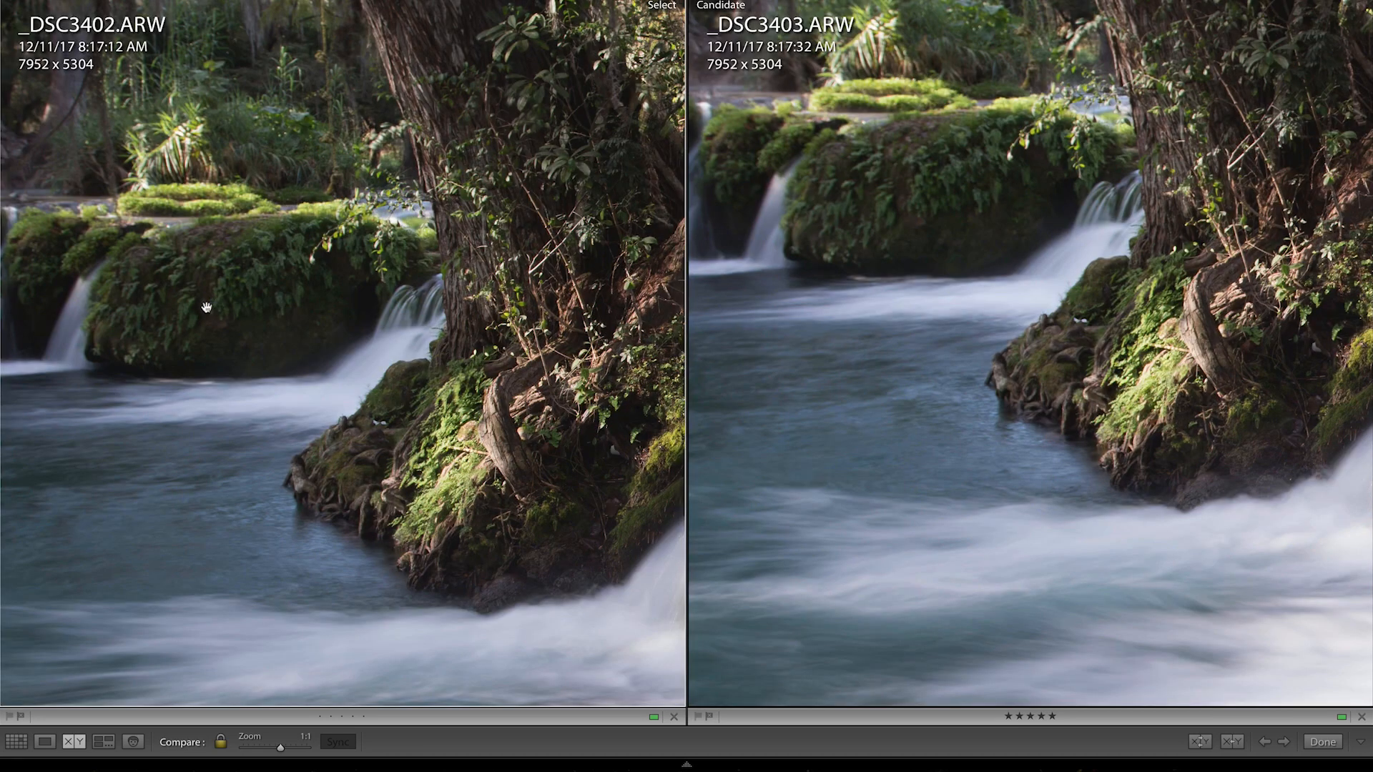
left_click_drag(192, 312, 315, 315)
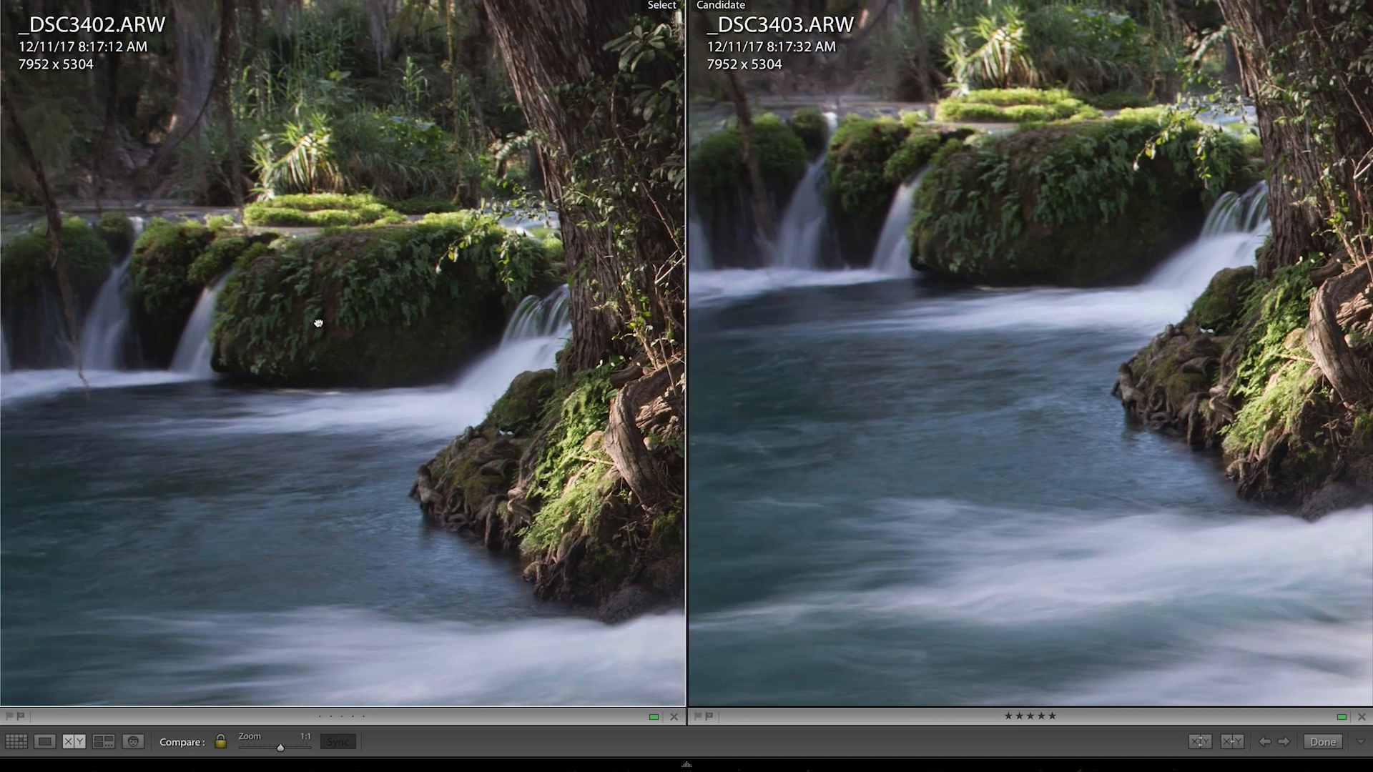
left_click_drag(329, 244, 336, 275)
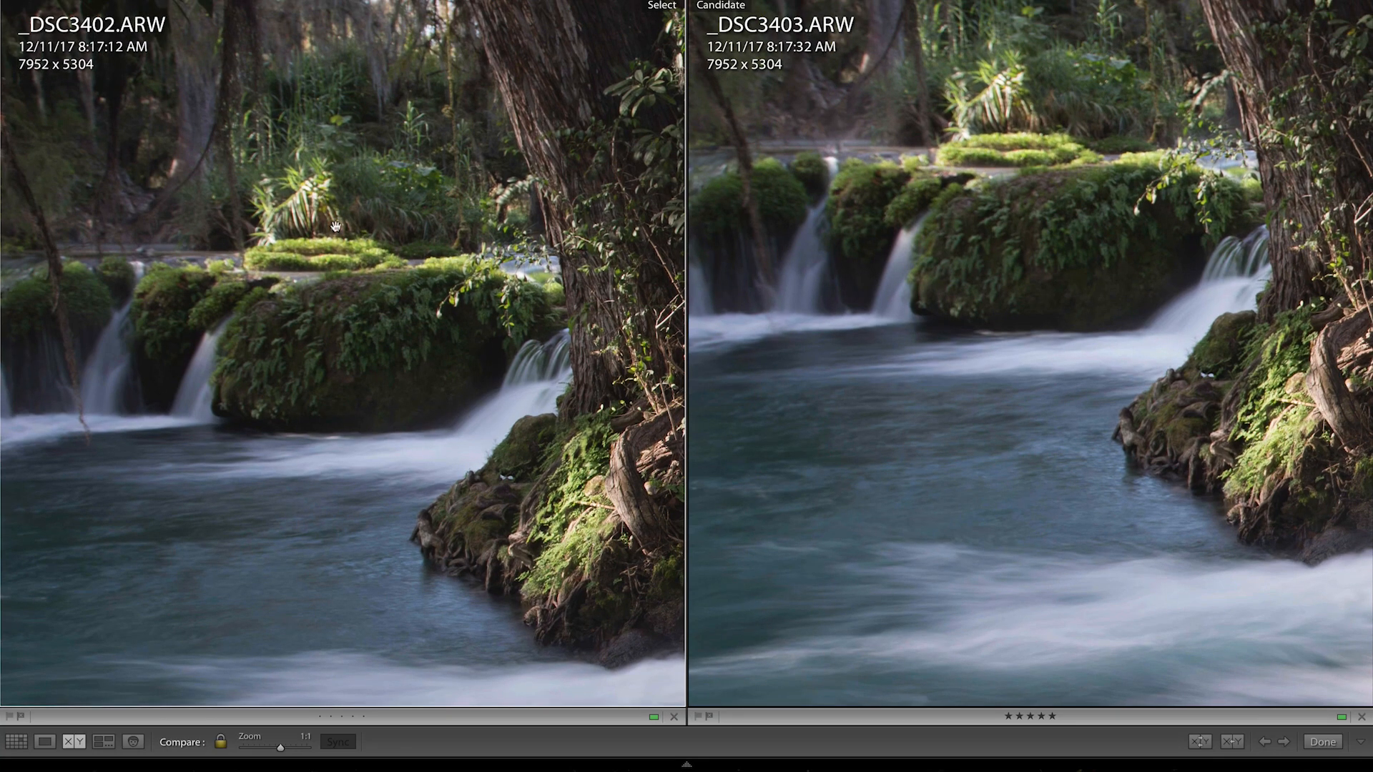
left_click(444, 334)
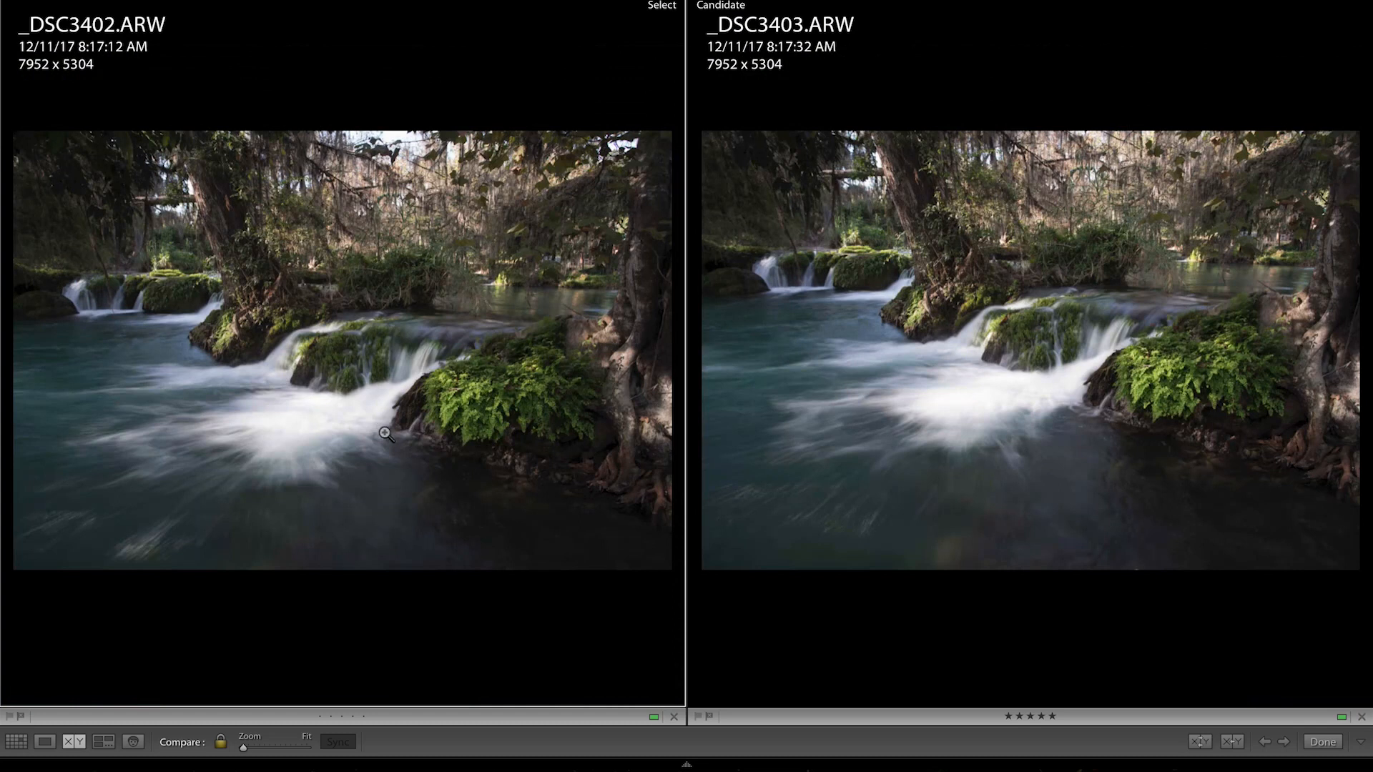
Check the background waterfalls of both compared photos at 1:1 and set the rating of the candidate _DSC3403.ARW to three stars.
left_click(91, 281)
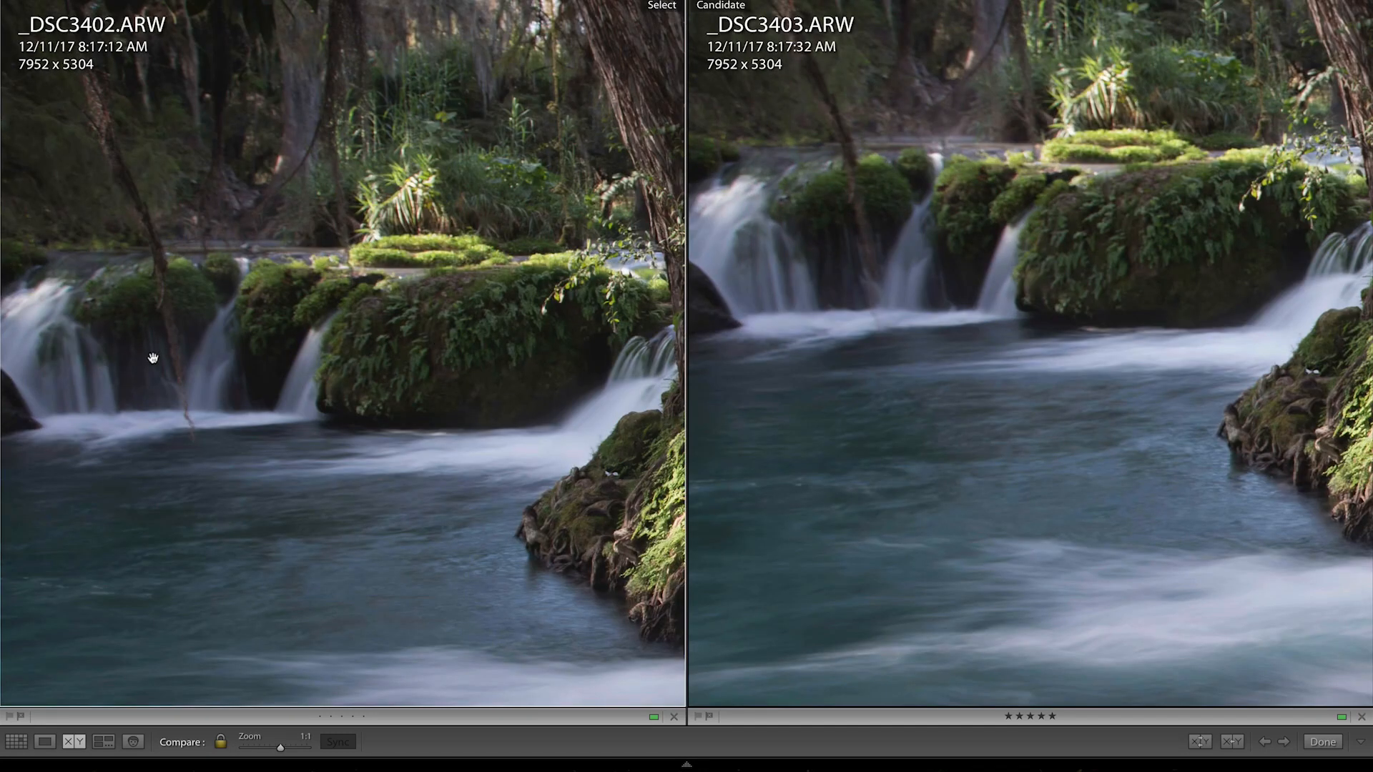
left_click(453, 353)
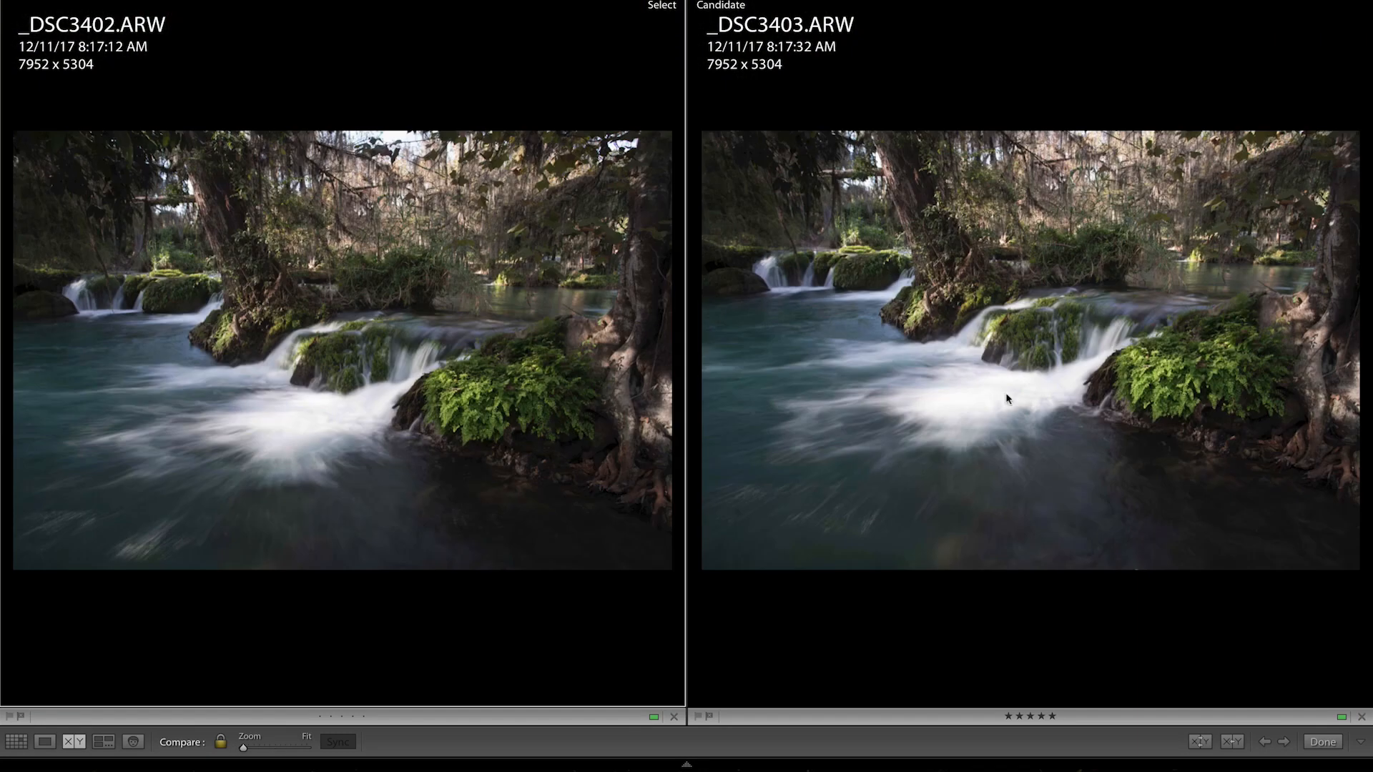
mouse_move(1067, 754)
left_click(1030, 716)
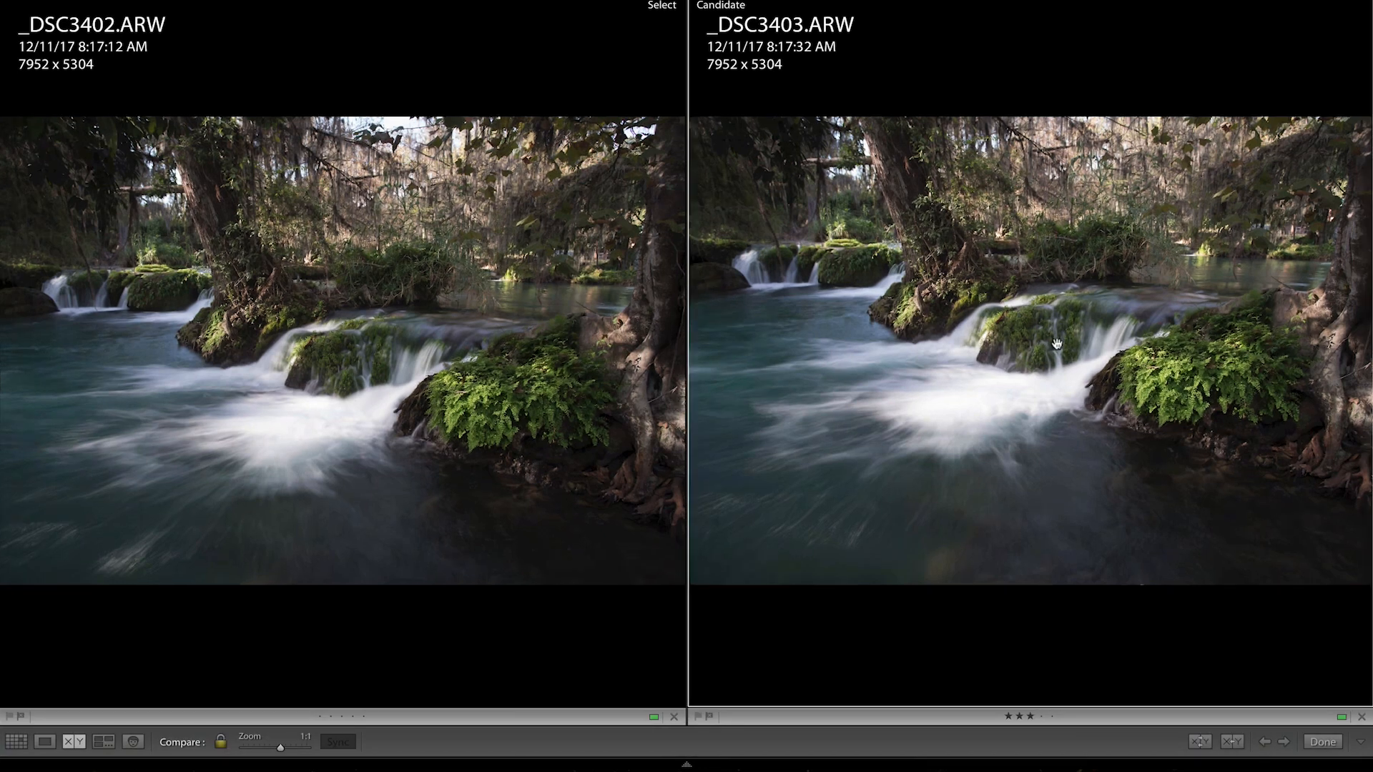
Examine the mossy central waterfall and the background greenery of both compared photos at 1:1, then return to the full photos.
left_click(1057, 345)
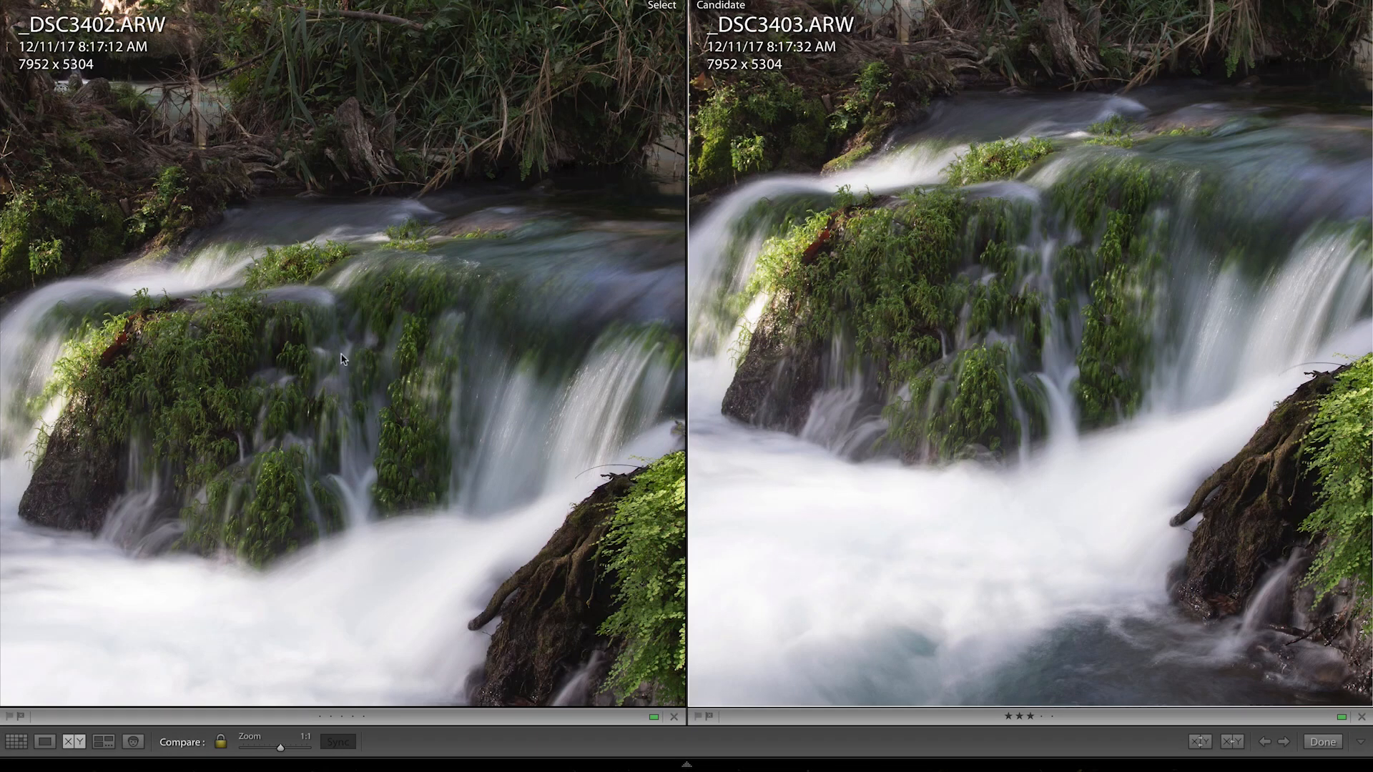
left_click(1007, 334)
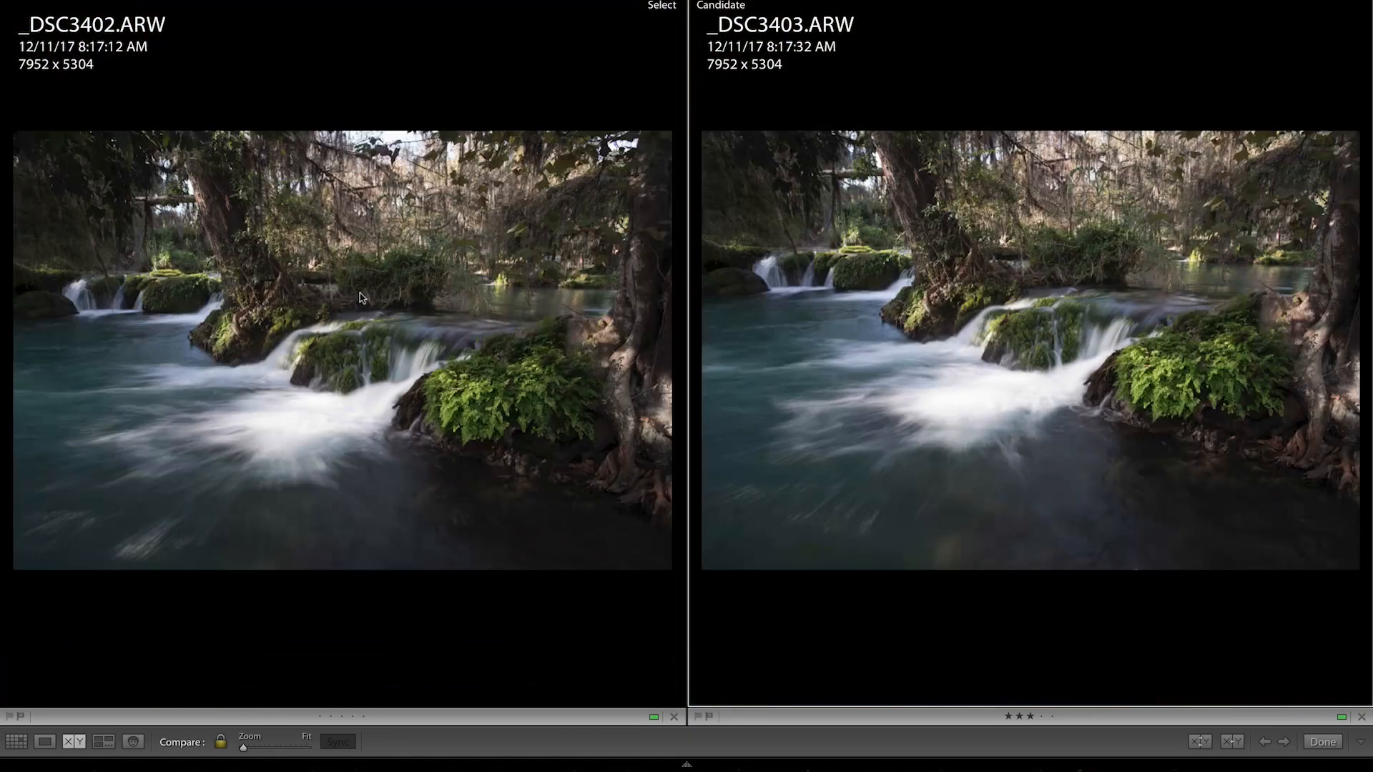
left_click(158, 291)
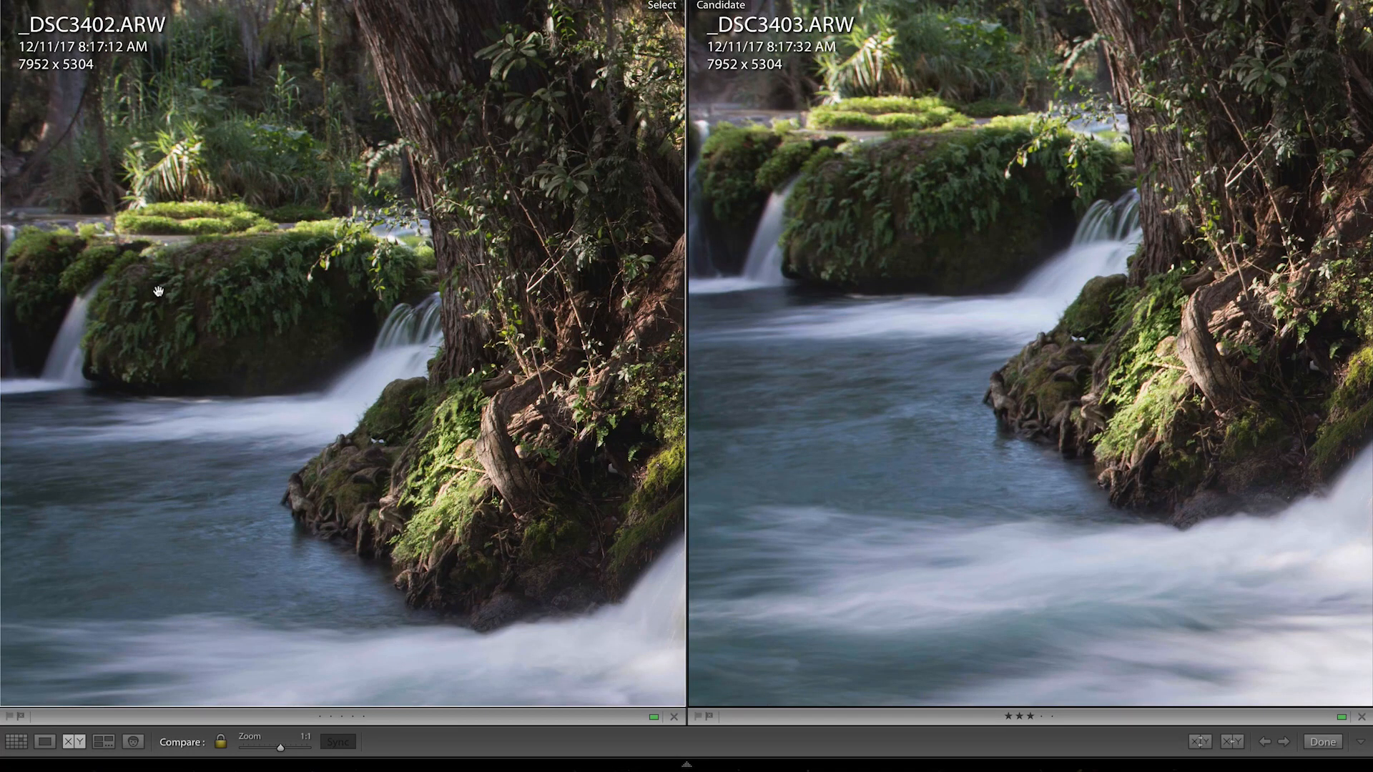
left_click_drag(189, 258, 317, 323)
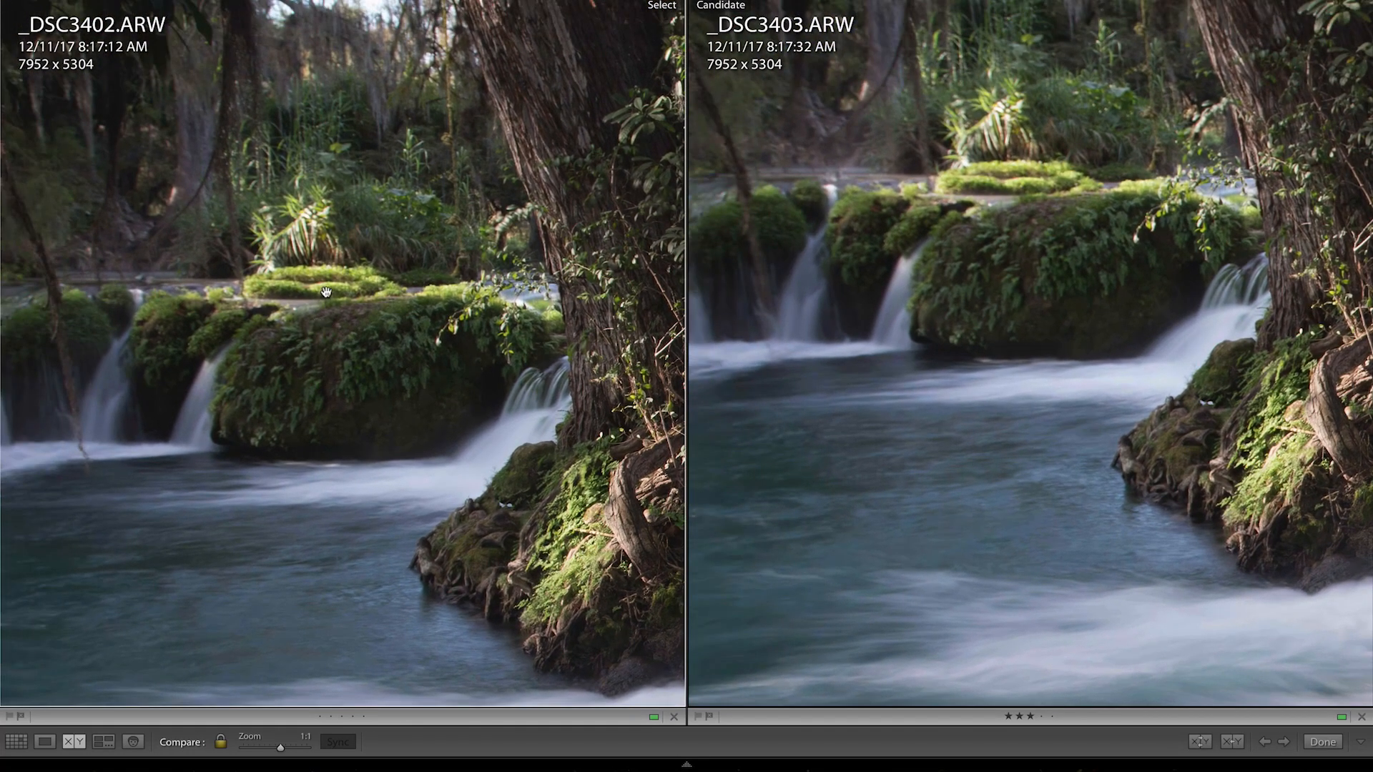
left_click(326, 292)
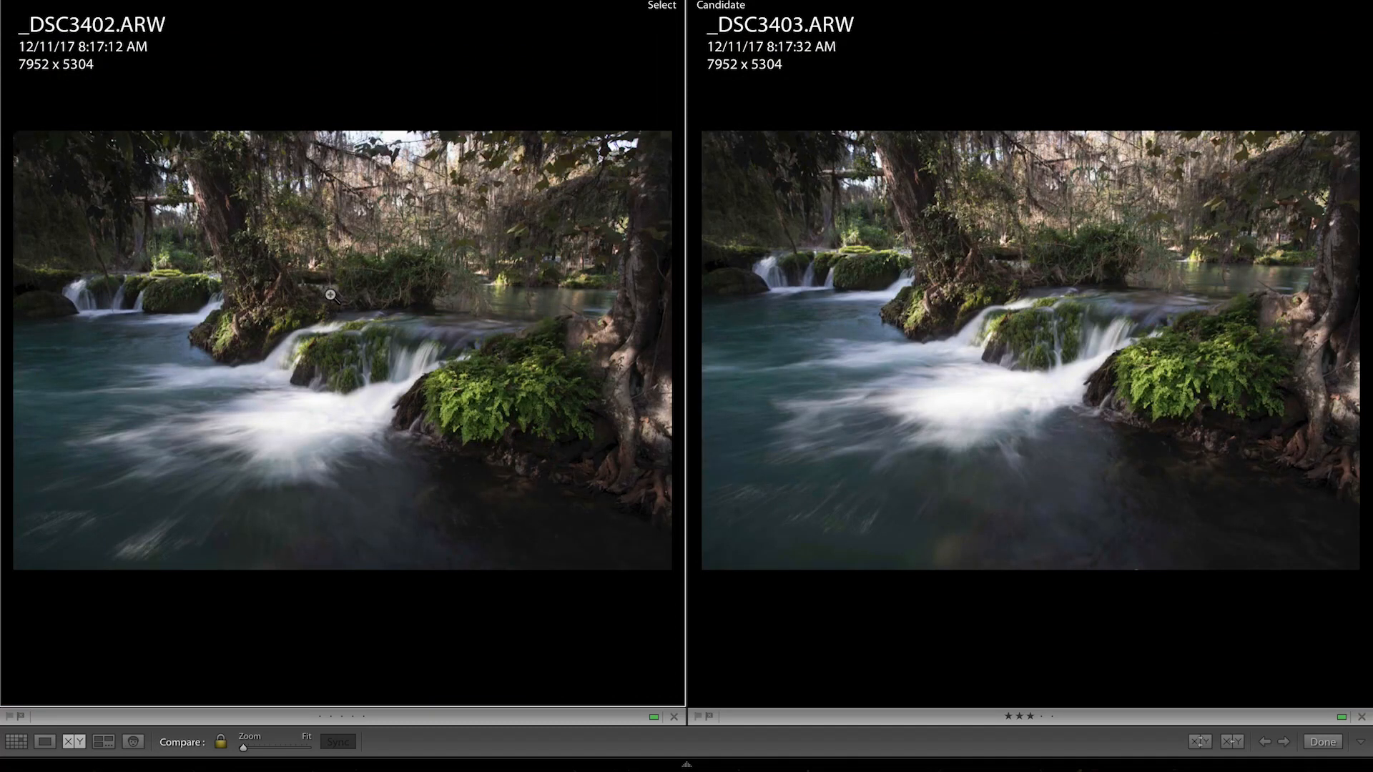
Leave Compare view, restore the side panels and open the five-star _DSC3405.ARW in Loupe view.
key("g")
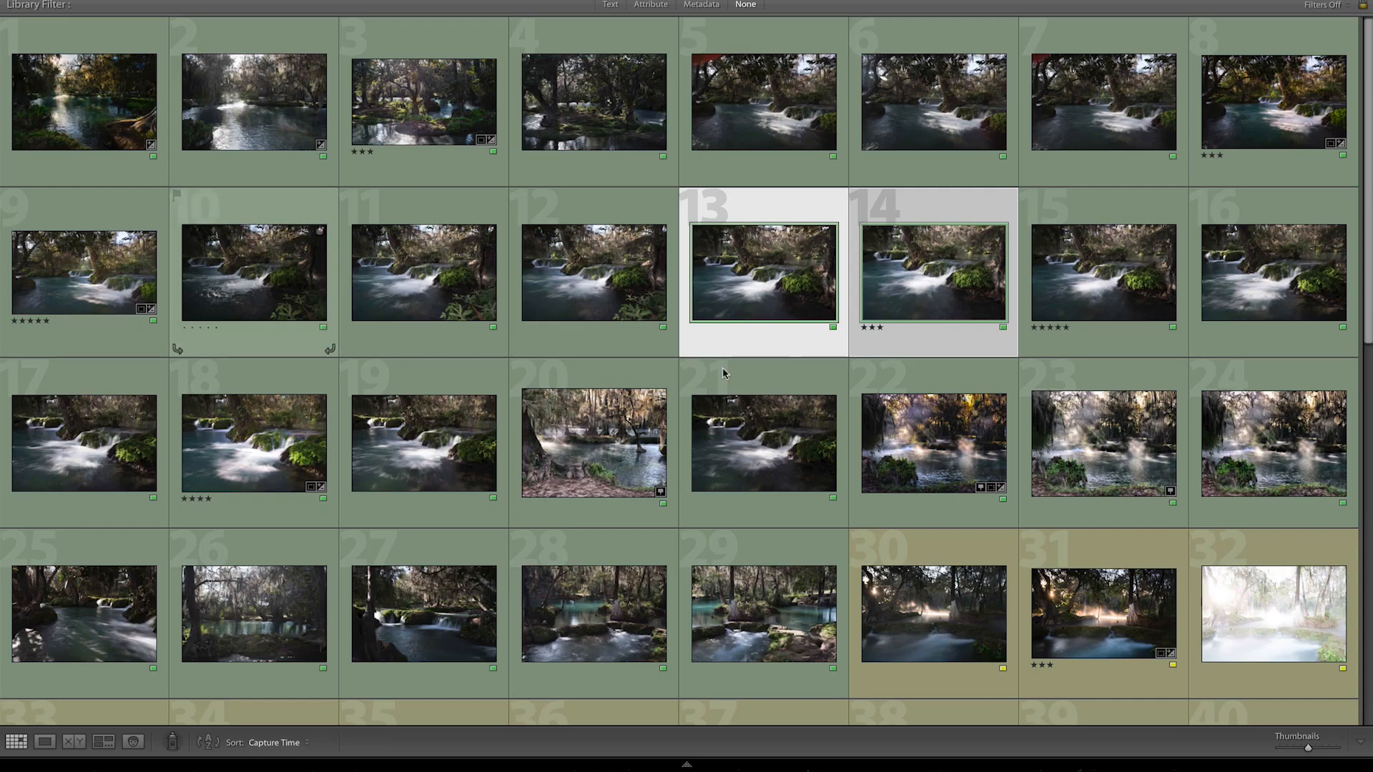
key("shift+Tab")
left_click(1034, 299)
key("e")
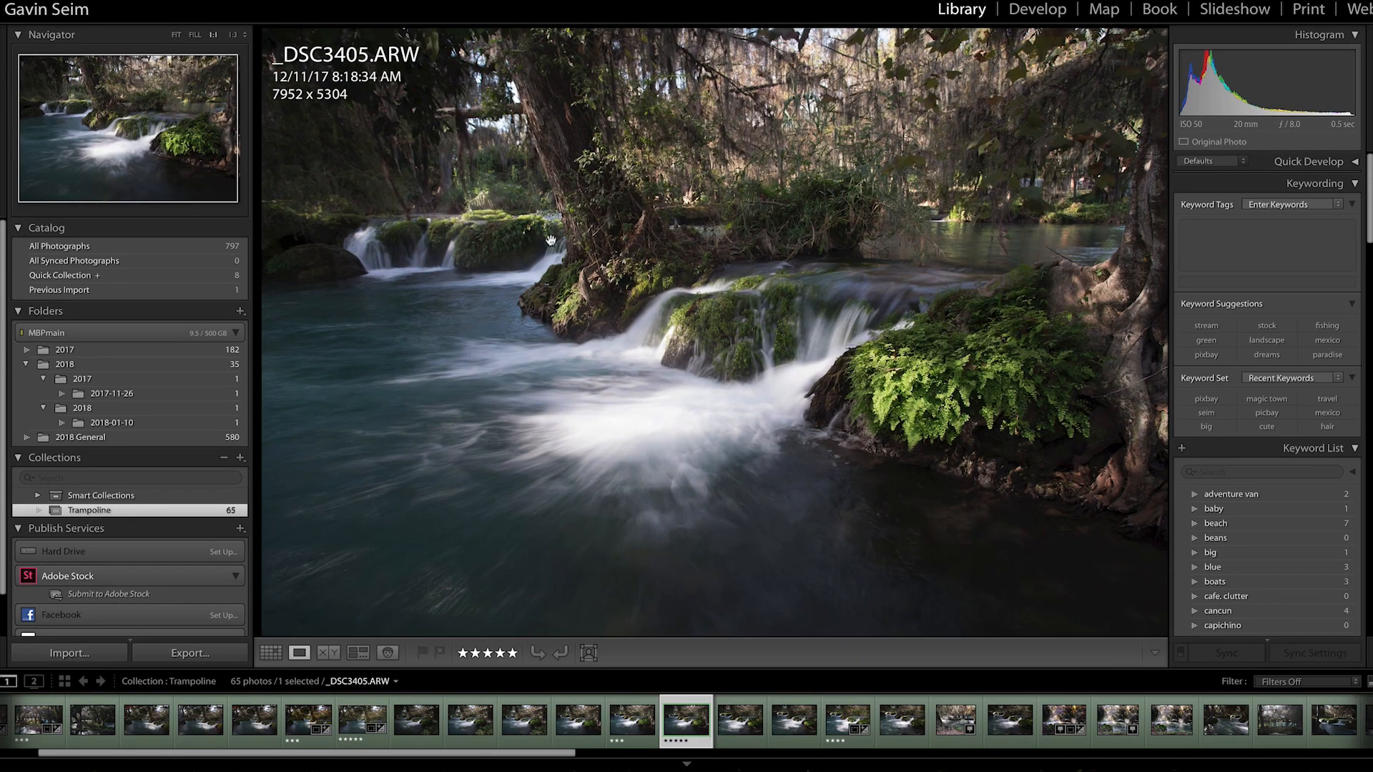
Examine the background waterfalls of _DSC3405.ARW and _DSC3406.ARW at 1:1, then show _DSC3407.ARW in full.
left_click(549, 241)
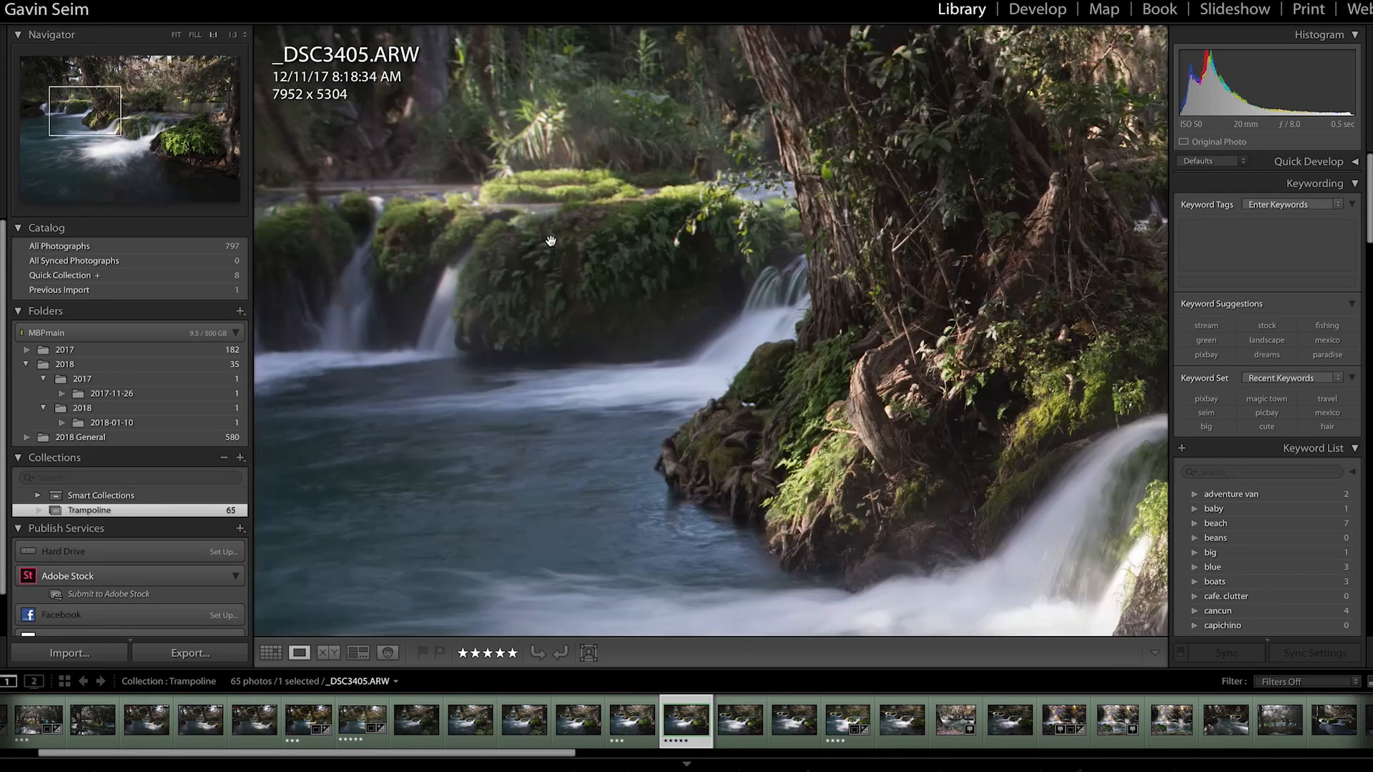
left_click(593, 246)
key("Right")
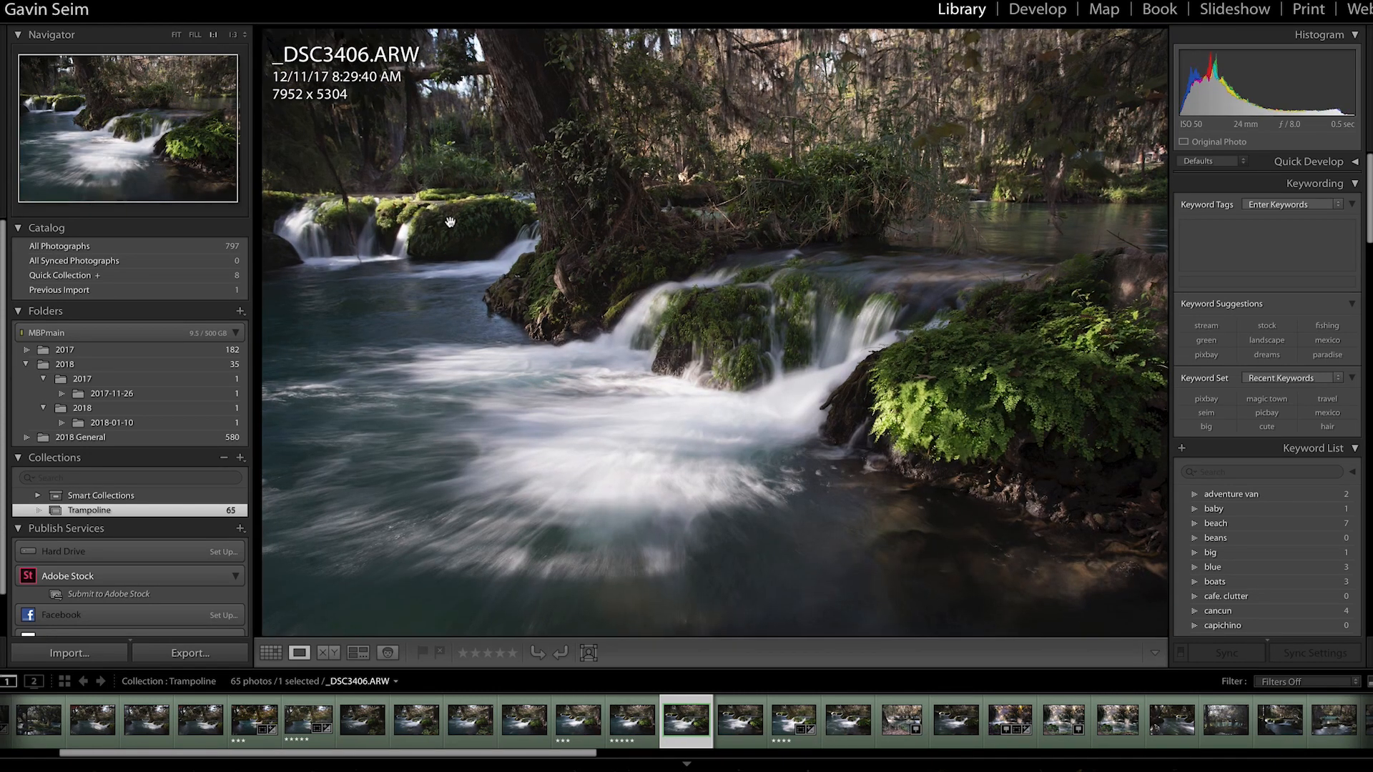
left_click(450, 222)
left_click_drag(450, 222, 509, 221)
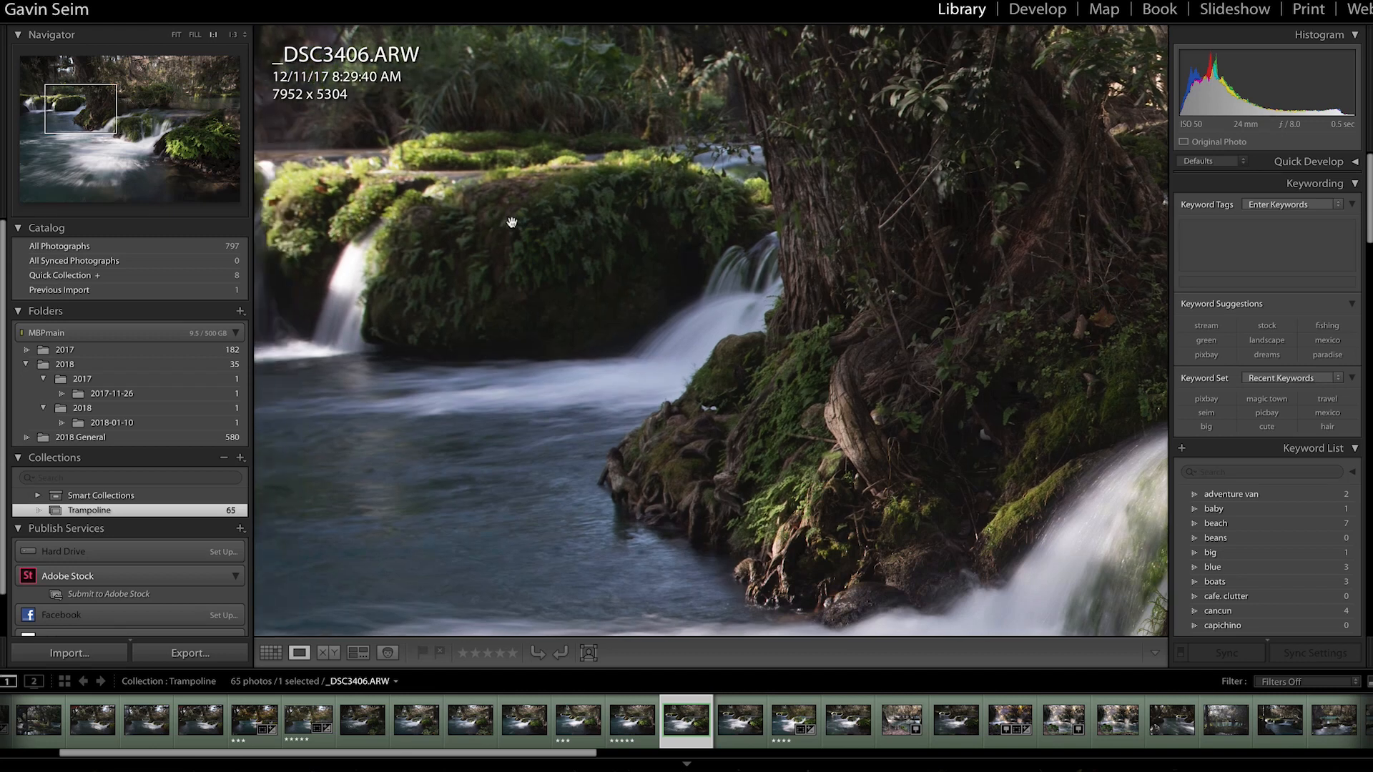
key("Right")
left_click(600, 230)
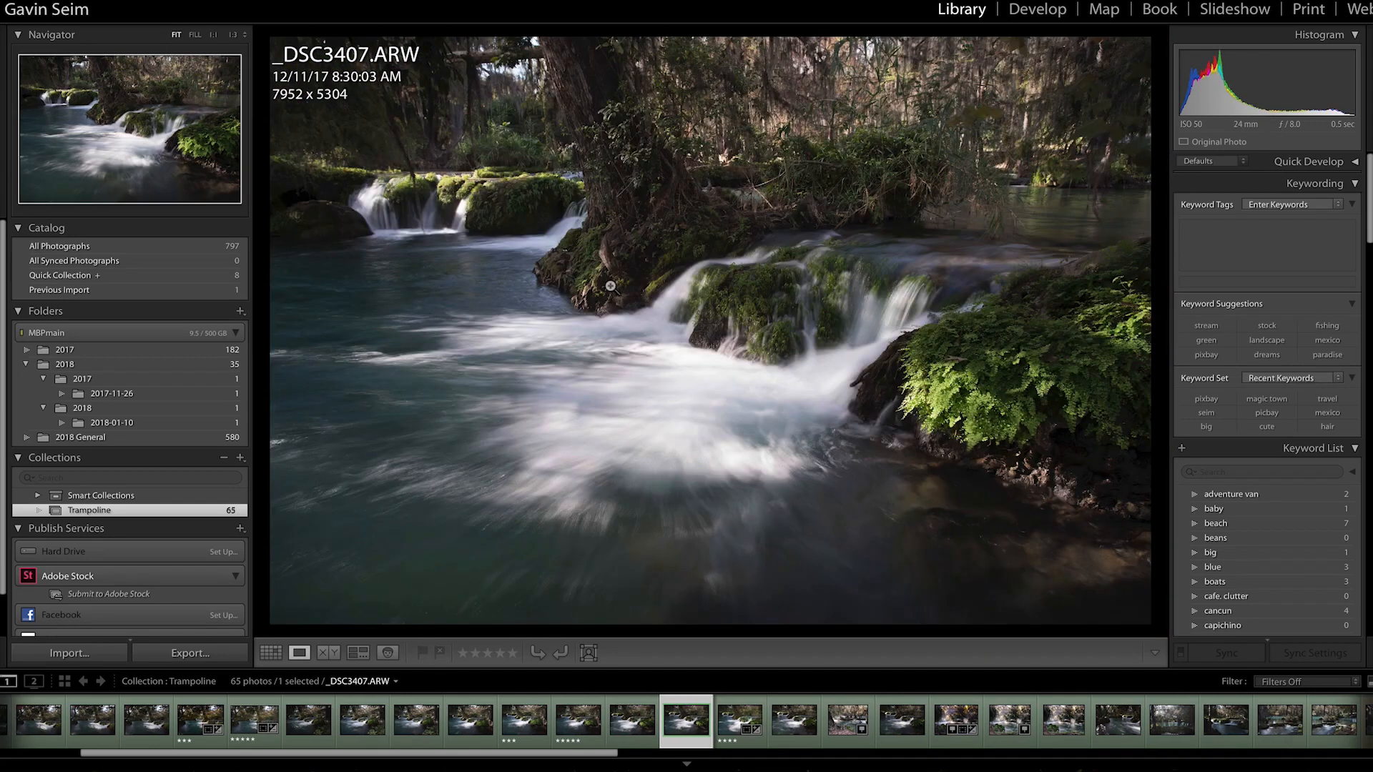
Examine the background waterfalls and the bright fern bush of _DSC3408.ARW at 1:1.
key("Right")
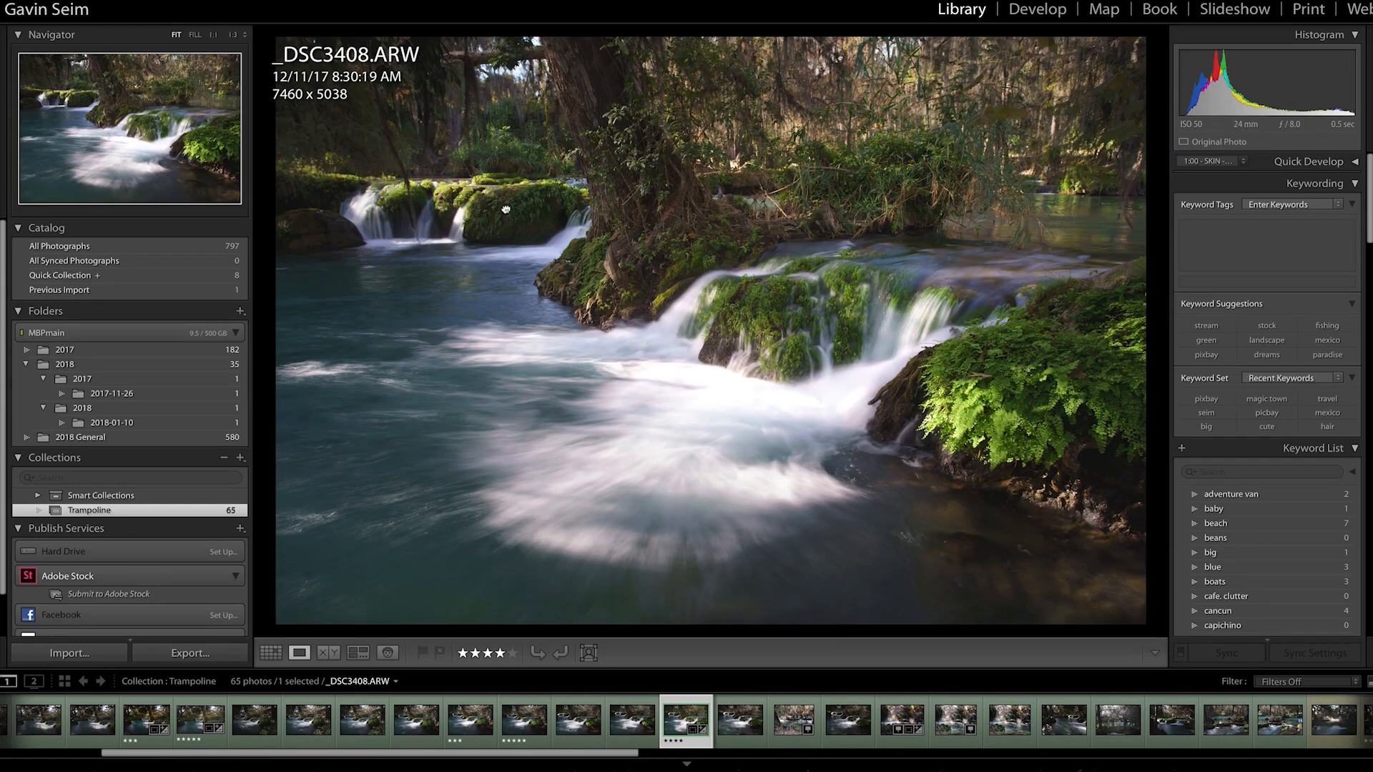
left_click(505, 208)
left_click(512, 226)
left_click(1003, 438)
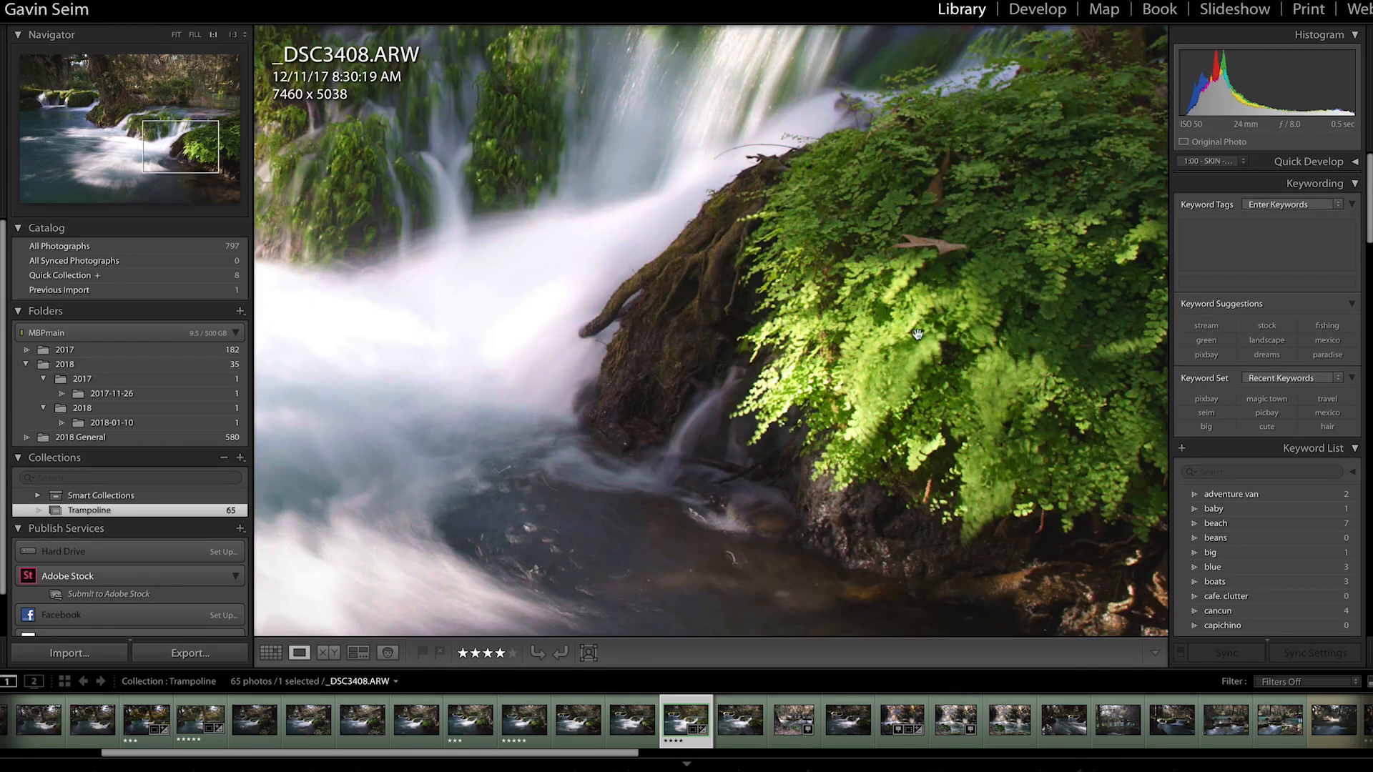
left_click_drag(567, 254, 901, 481)
Examine the background waterfalls of _DSC3409.ARW at 1:1, then review the full frame.
key("Right")
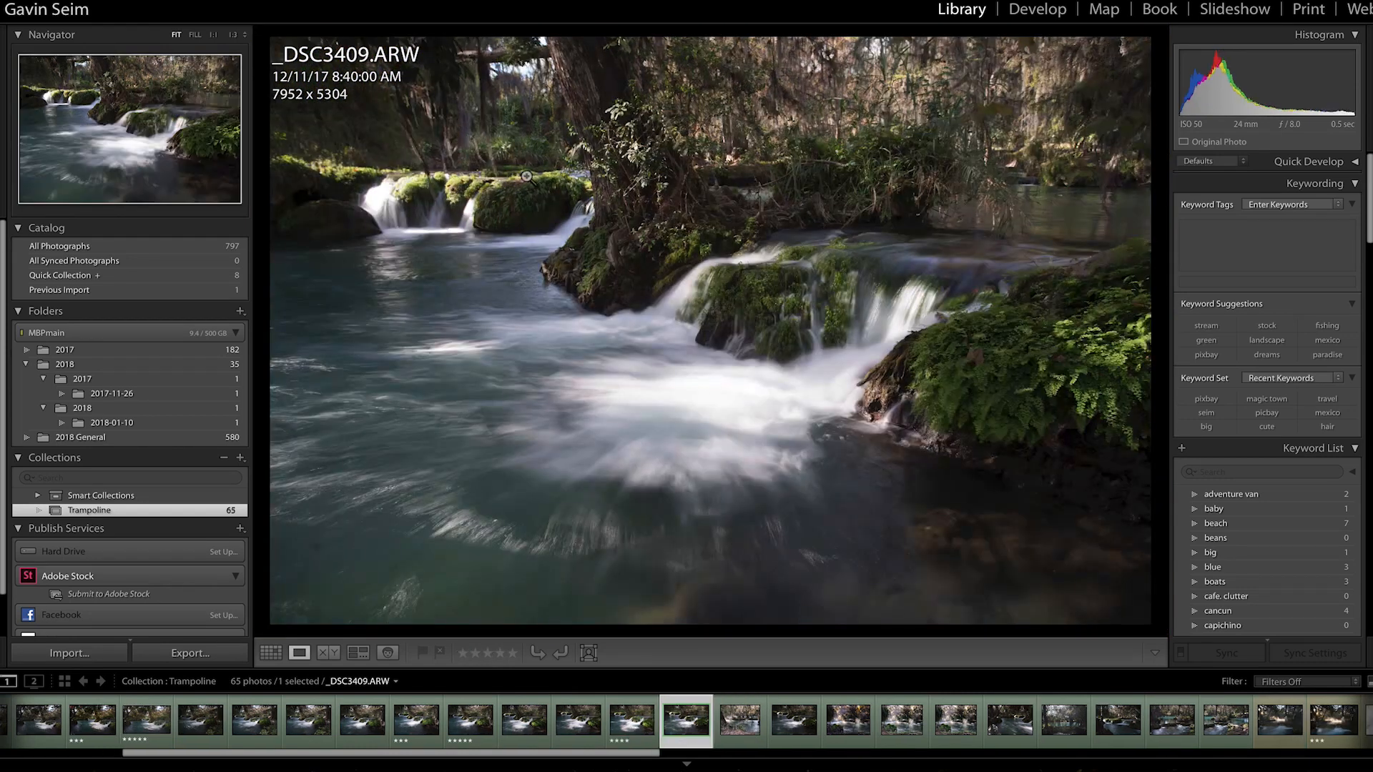
left_click(511, 187)
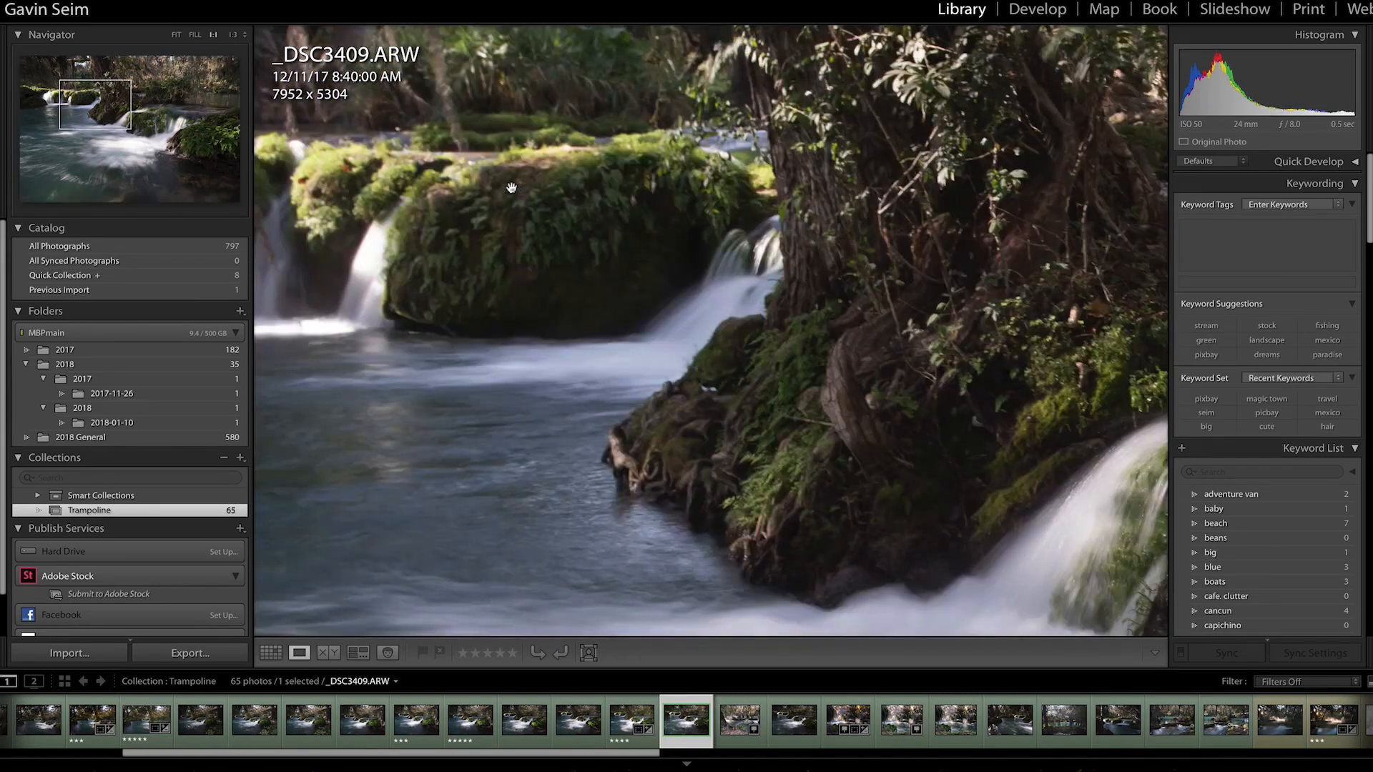
left_click(616, 225)
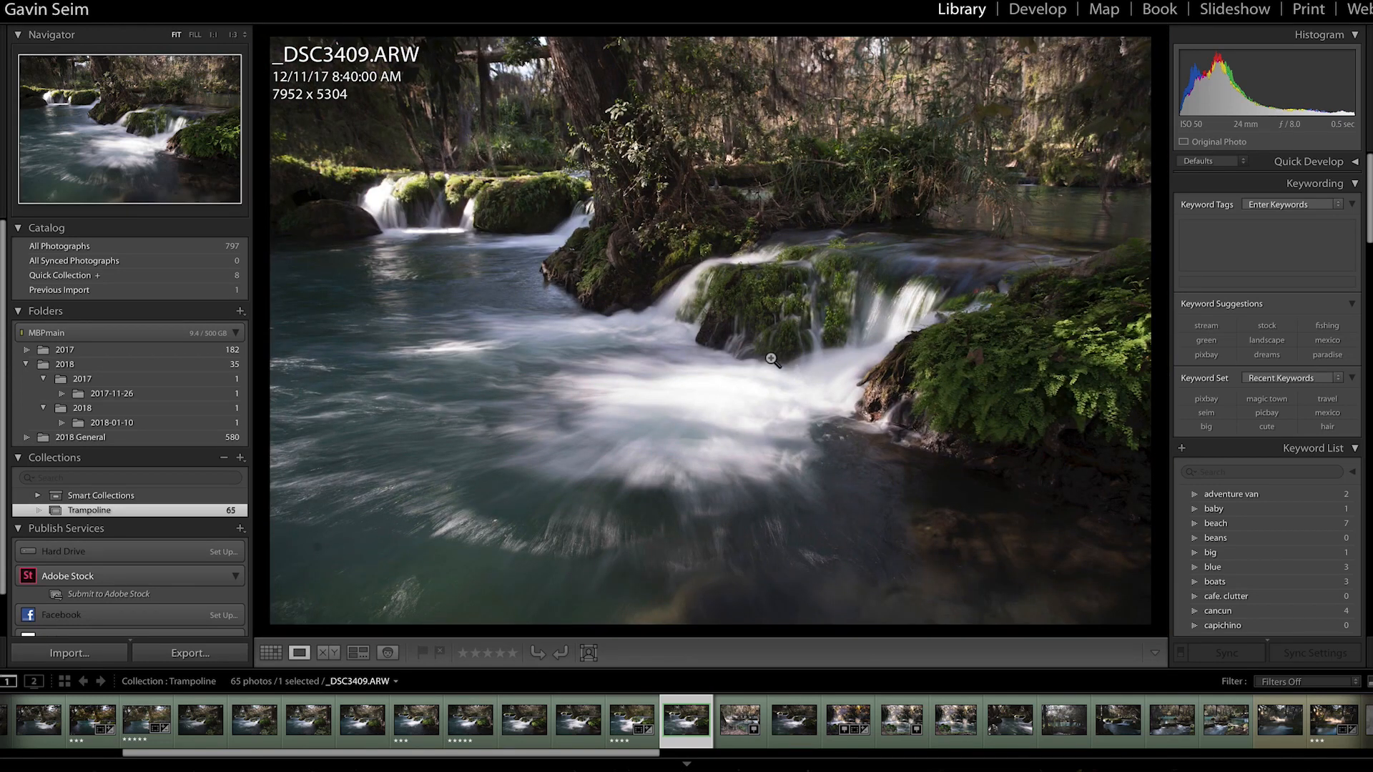
key("Right")
key("Left")
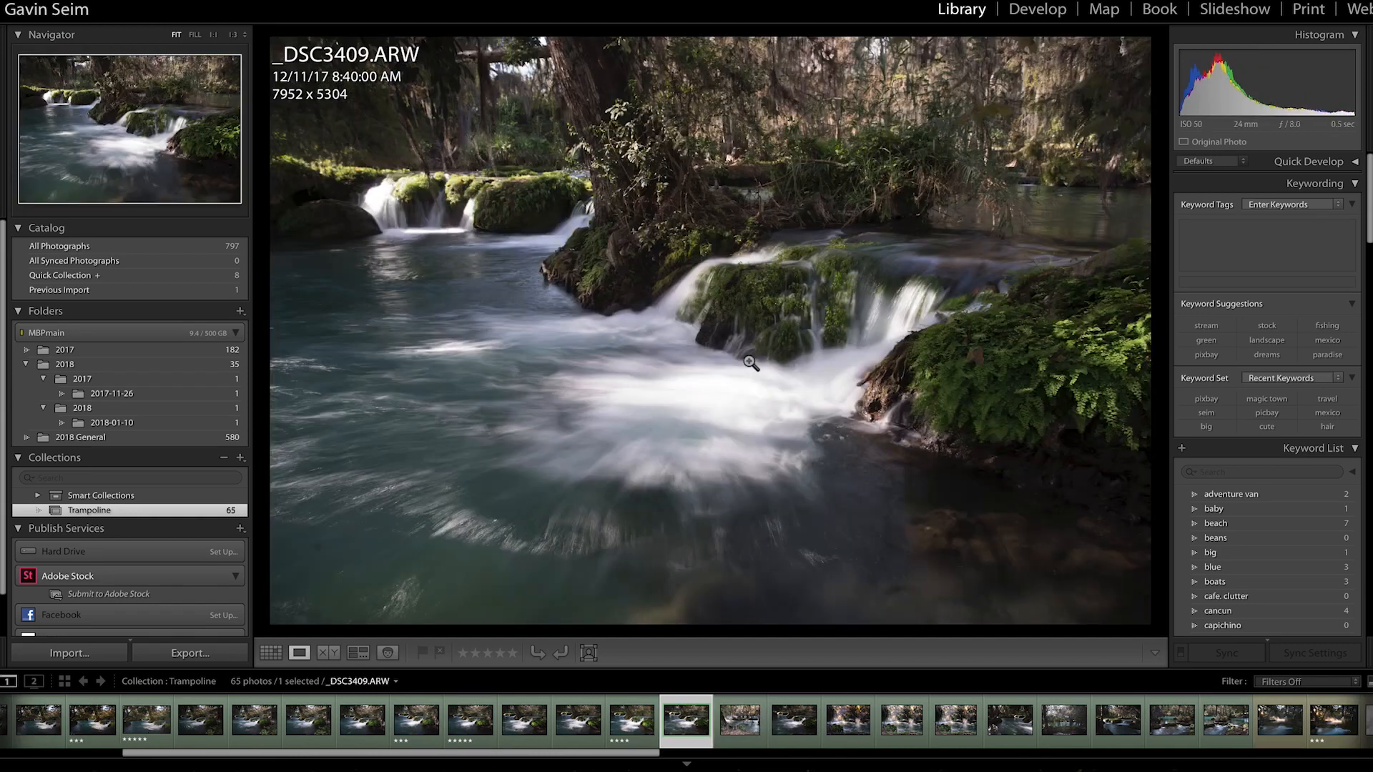
Go back through _DSC3408.ARW to _DSC3407.ARW and examine its mossy central waterfall at 1:1.
key("Left")
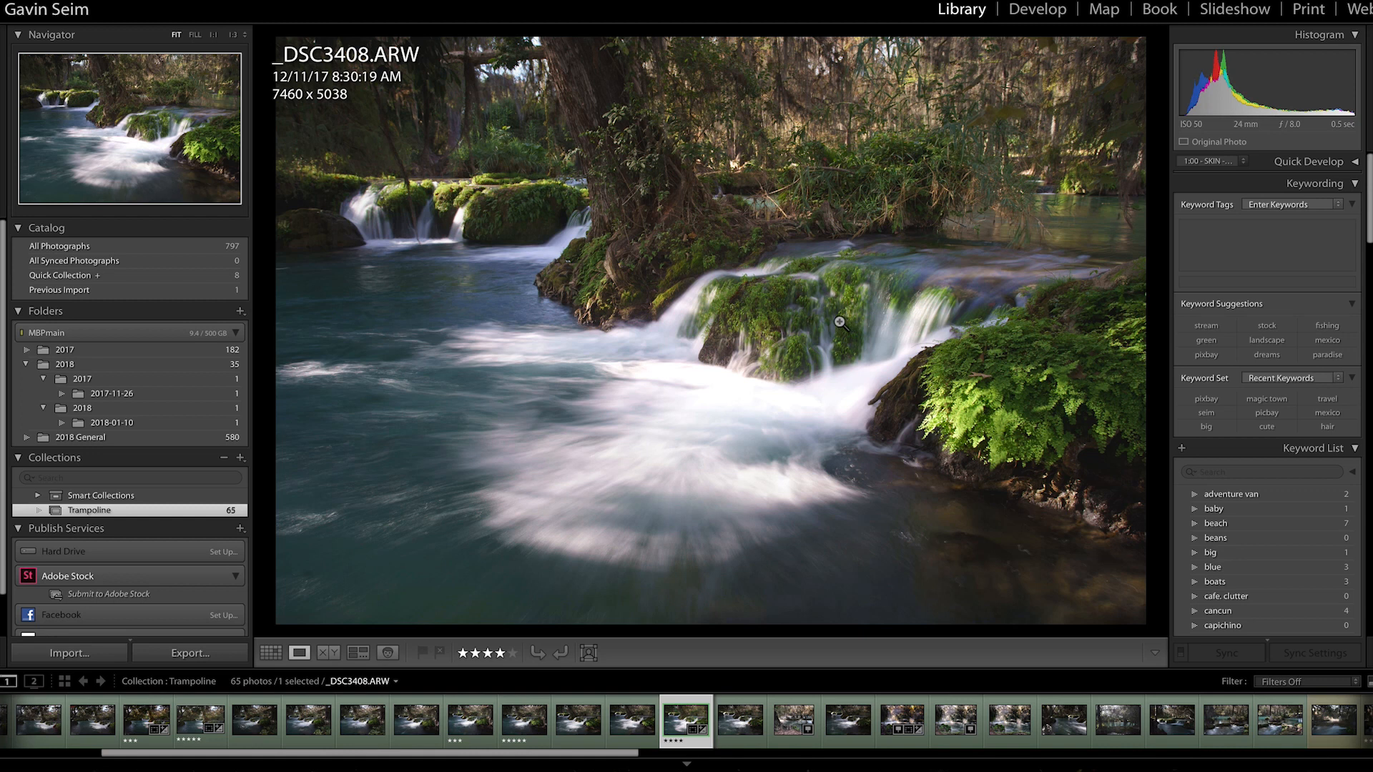
key("Left")
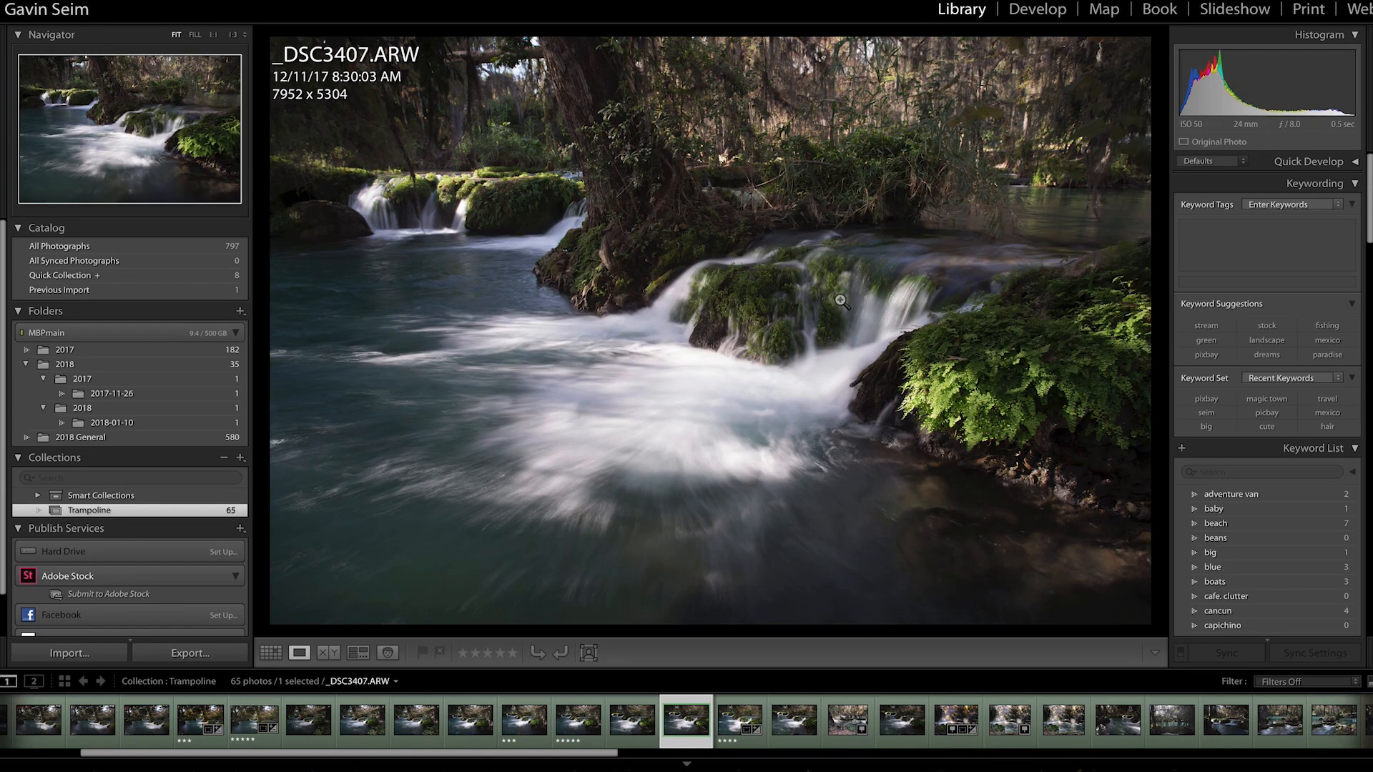
left_click(751, 301)
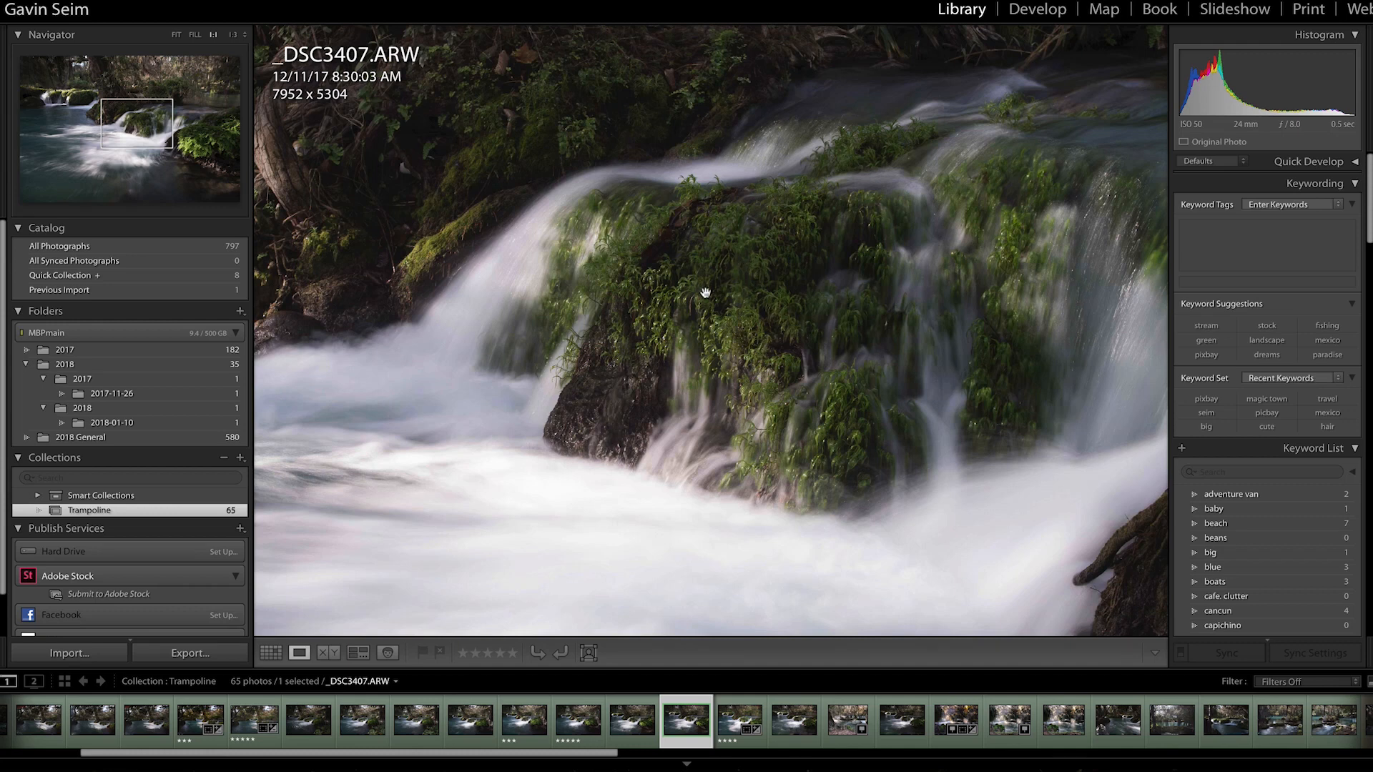
left_click(749, 309)
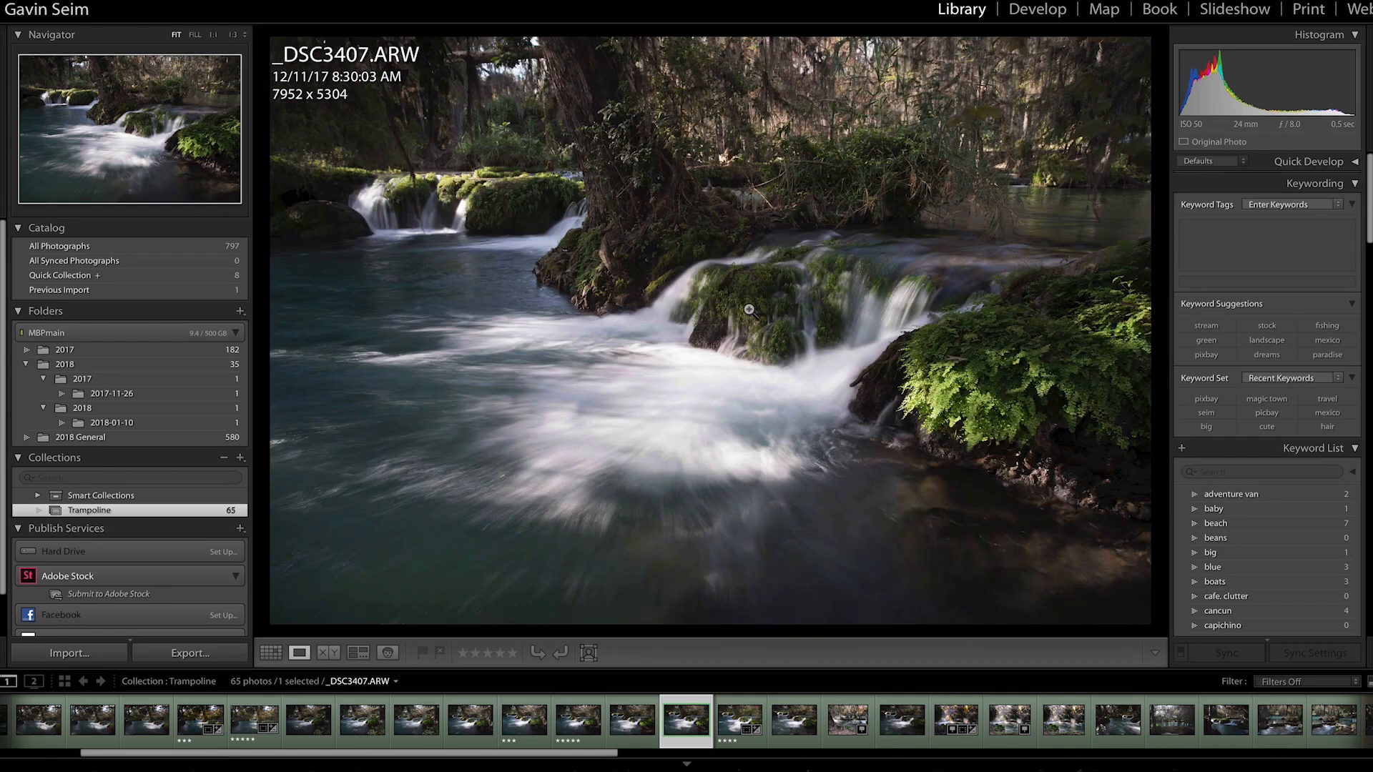
Examine the background waterfalls of _DSC3406.ARW up close and go back to _DSC3405.ARW.
key("Left")
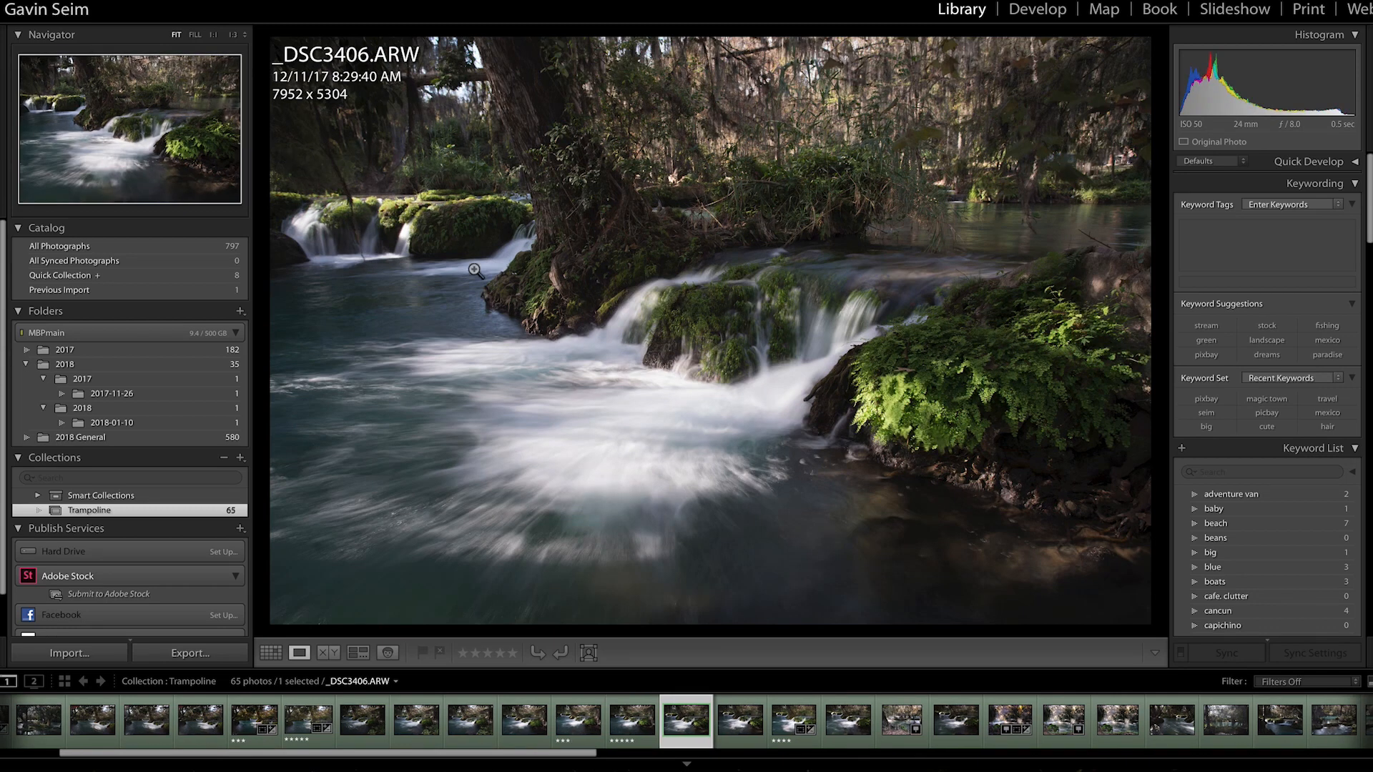
left_click(367, 218)
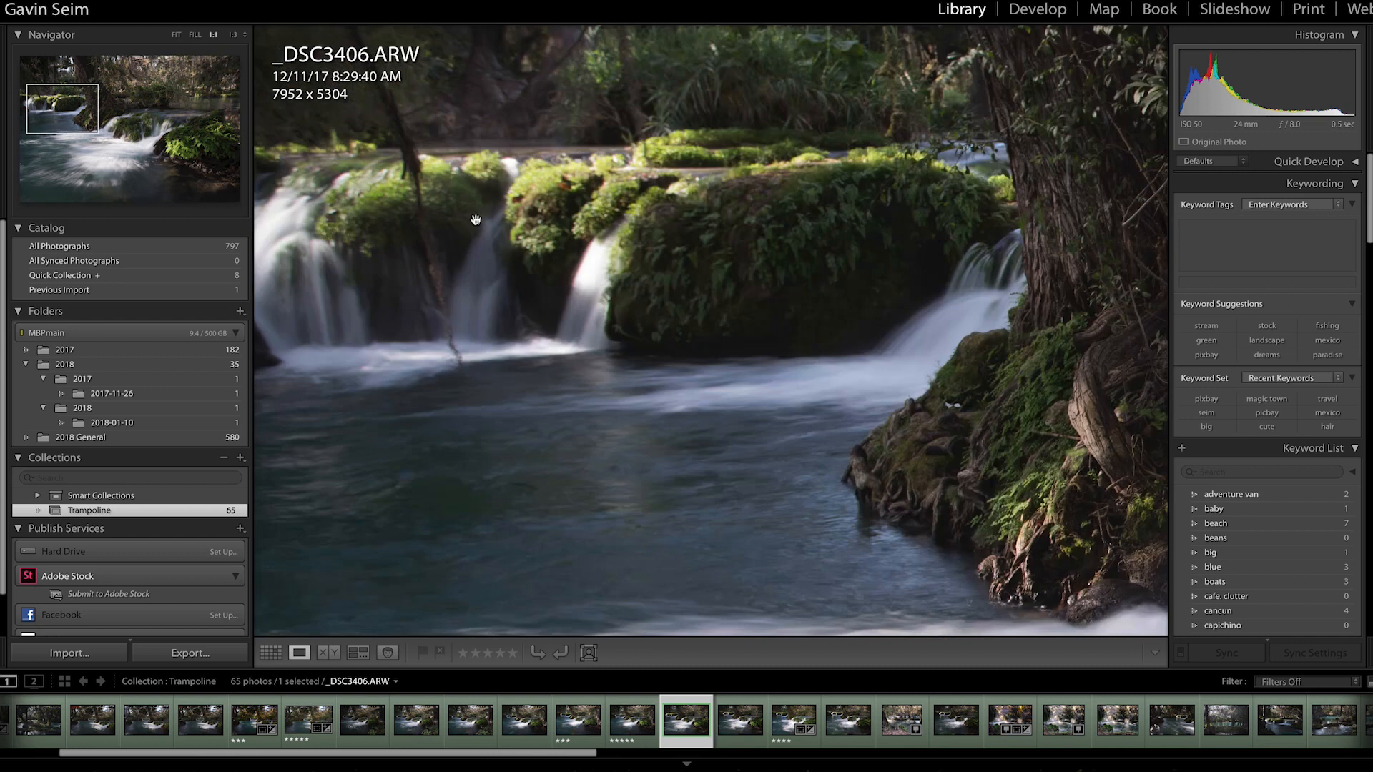
left_click(668, 204)
key("Left")
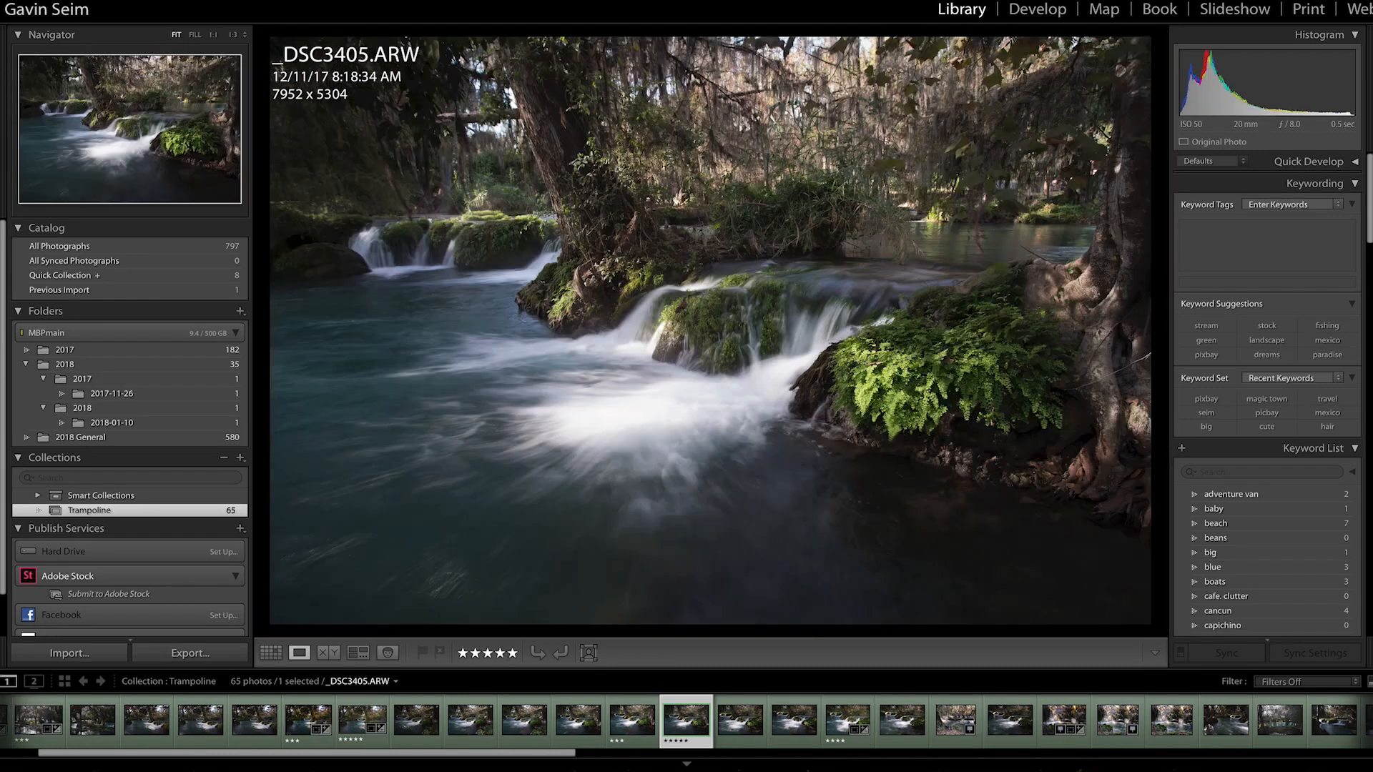
Go back to _DSC3402.ARW and _DSC3401.ARW and check the flare around their background waterfalls.
key("Left")
key("Left")
key("Left")
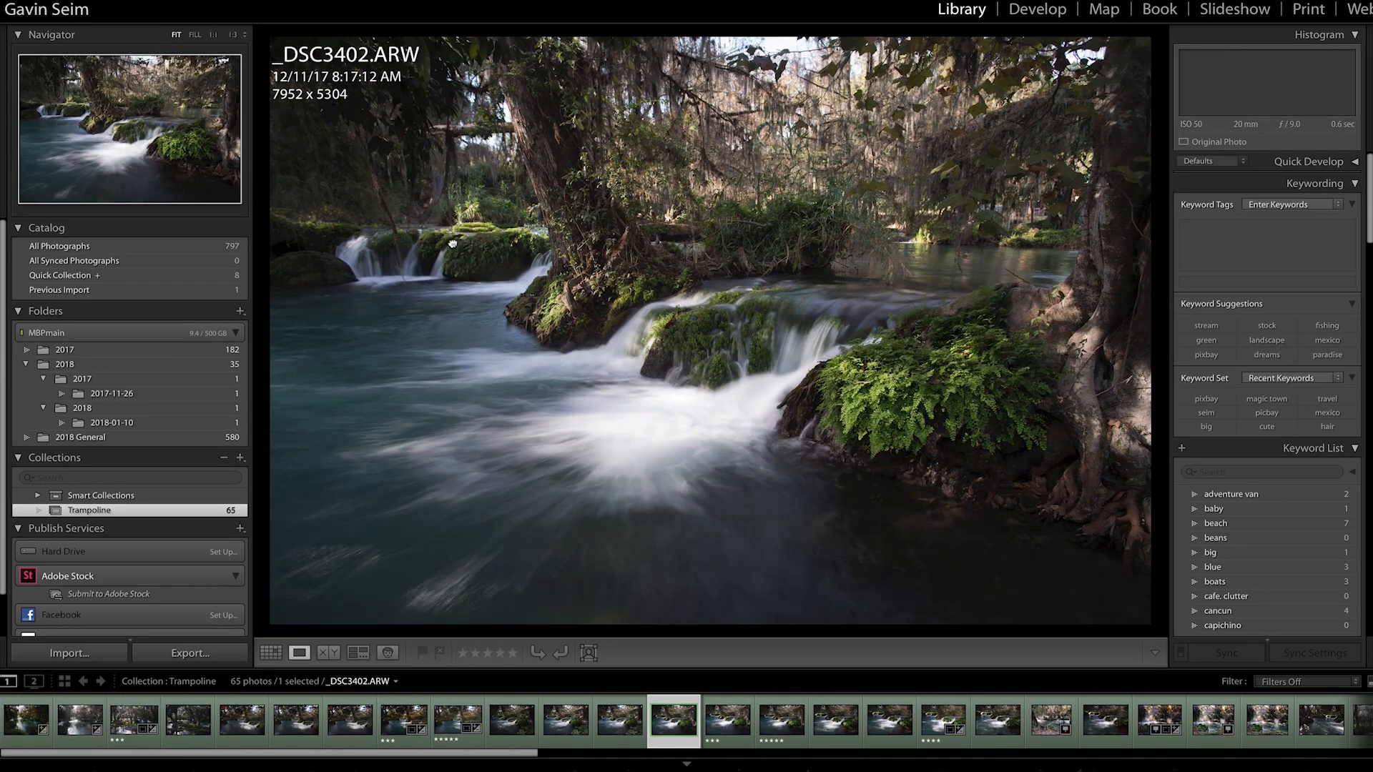
left_click(478, 248)
key("Left")
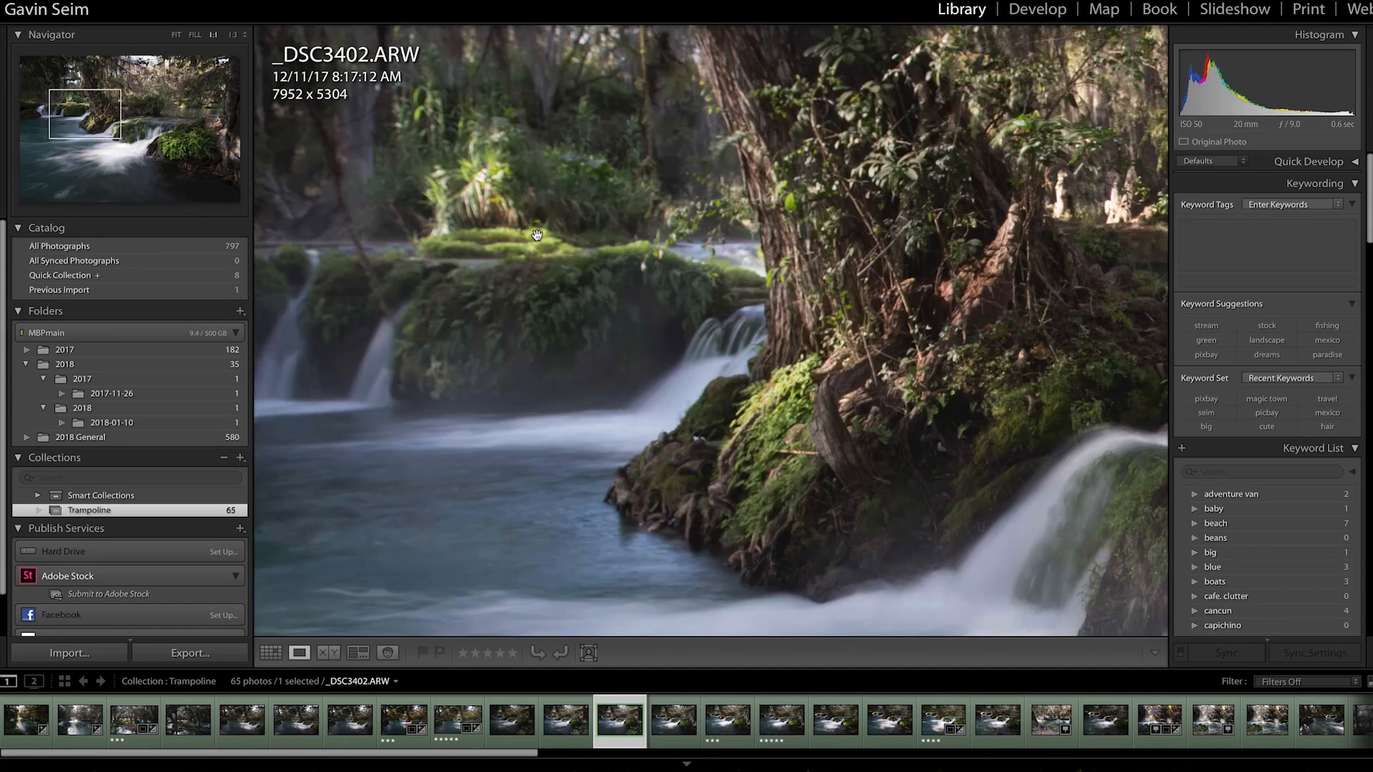
key("Left")
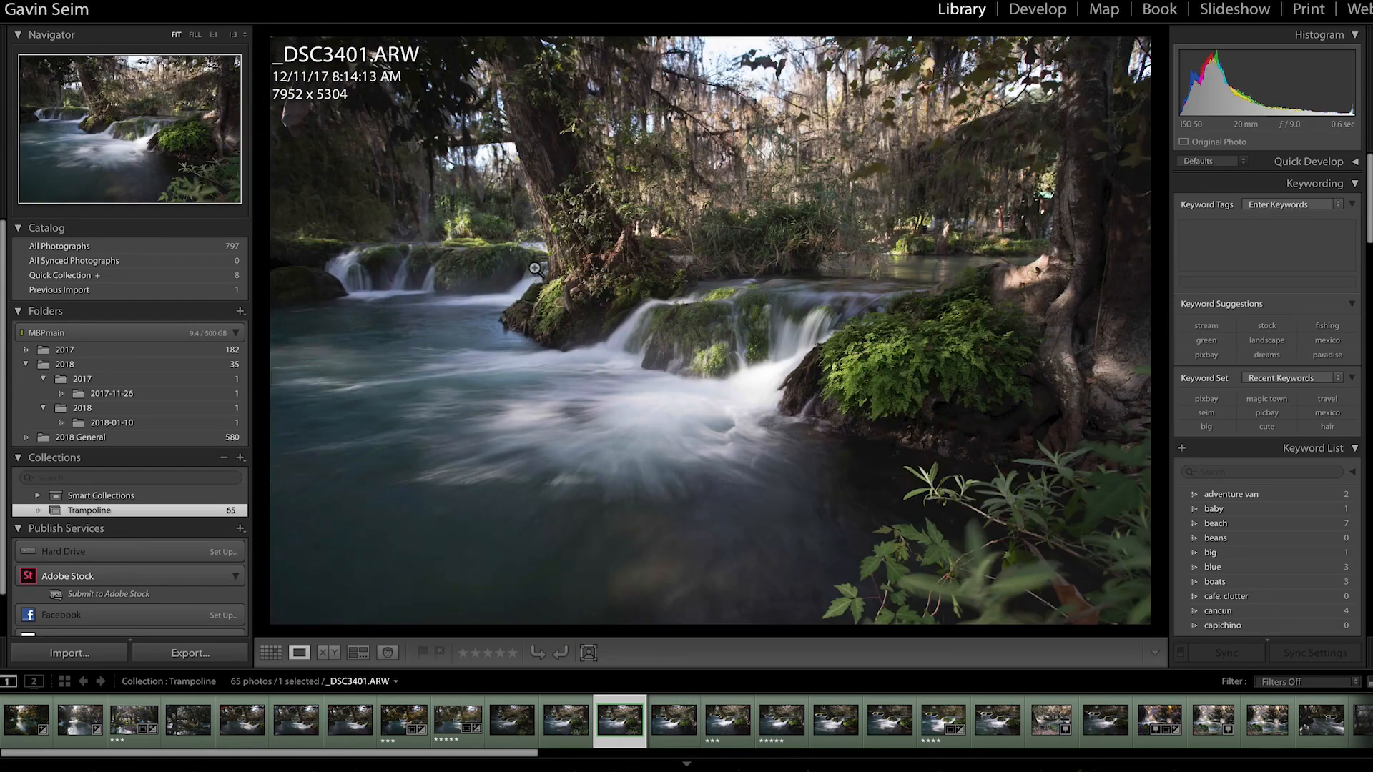
left_click(535, 269)
Inspect the background waterfalls of _DSC3400.ARW up close, then return to the full photo.
key("Left")
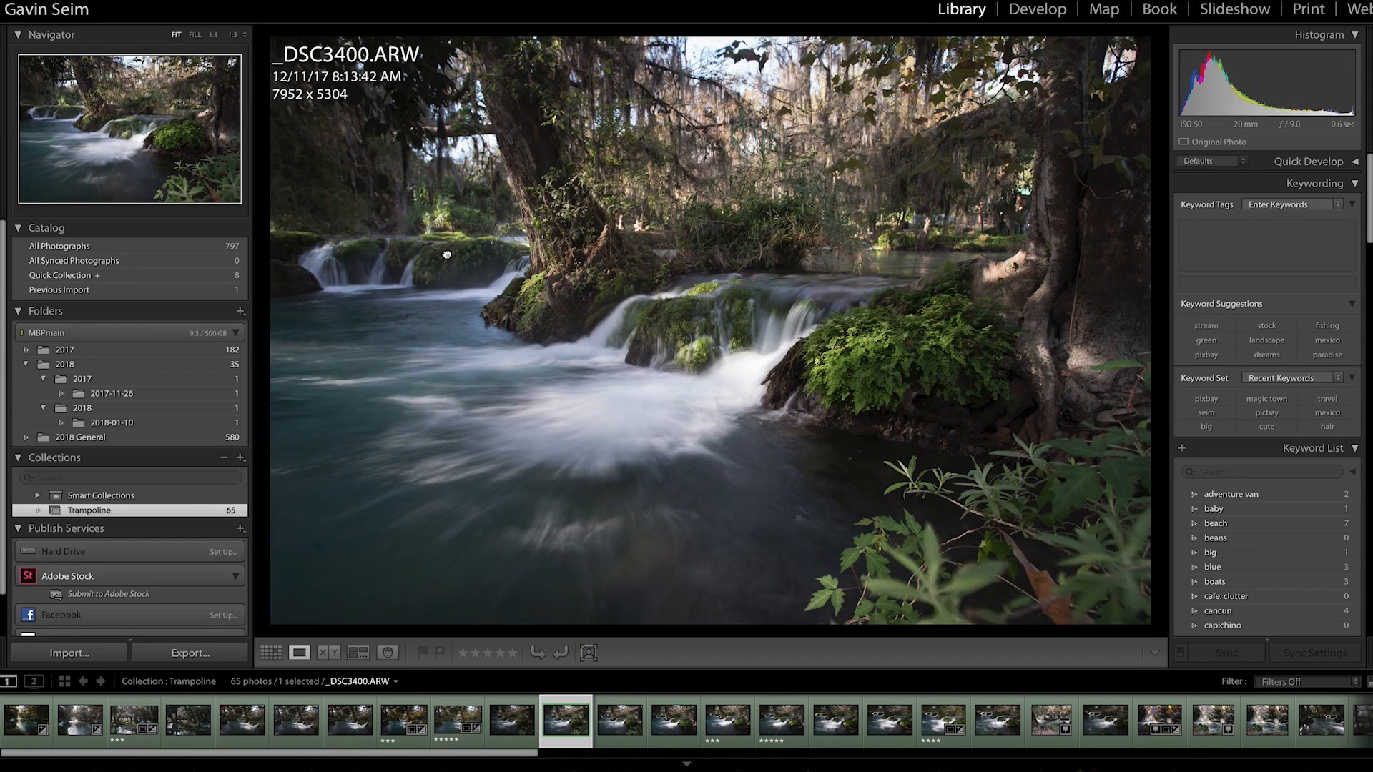
left_click(447, 255)
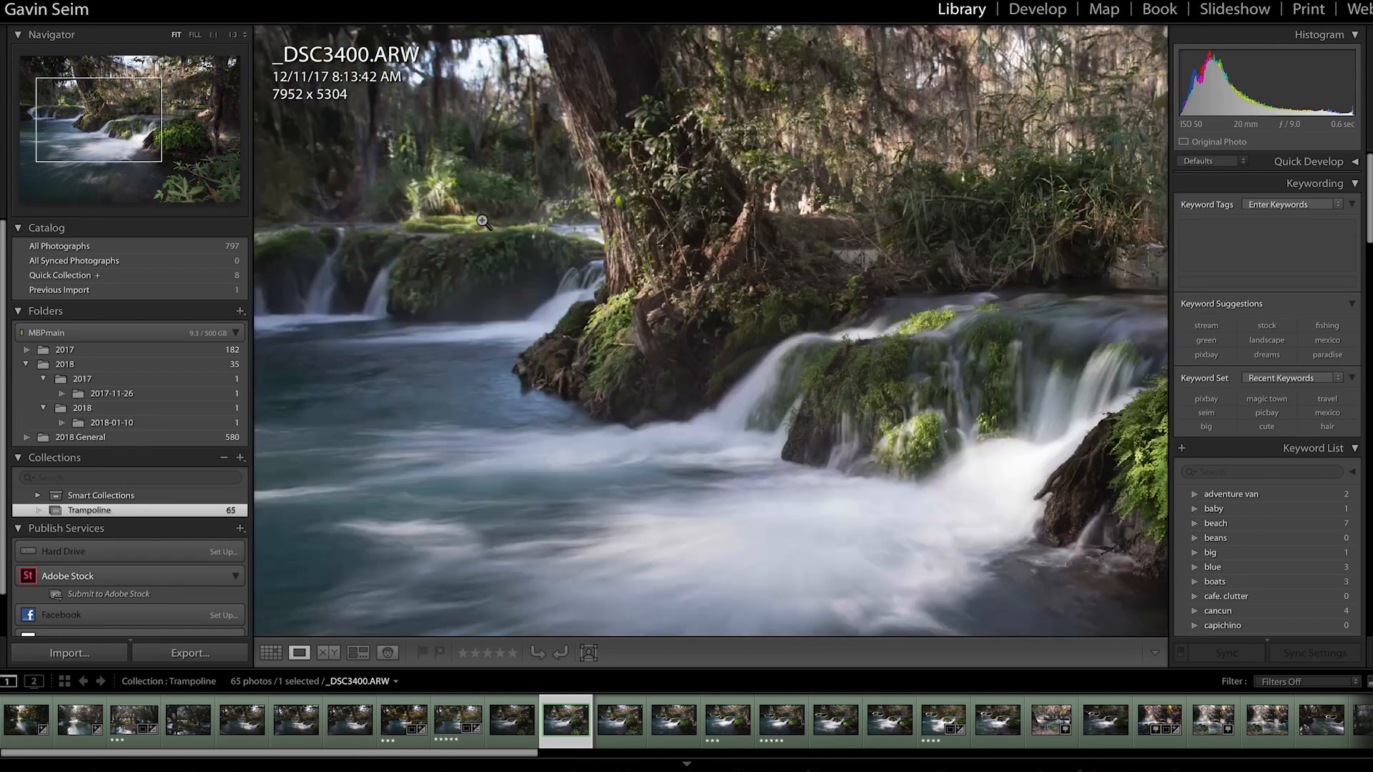
left_click(483, 222)
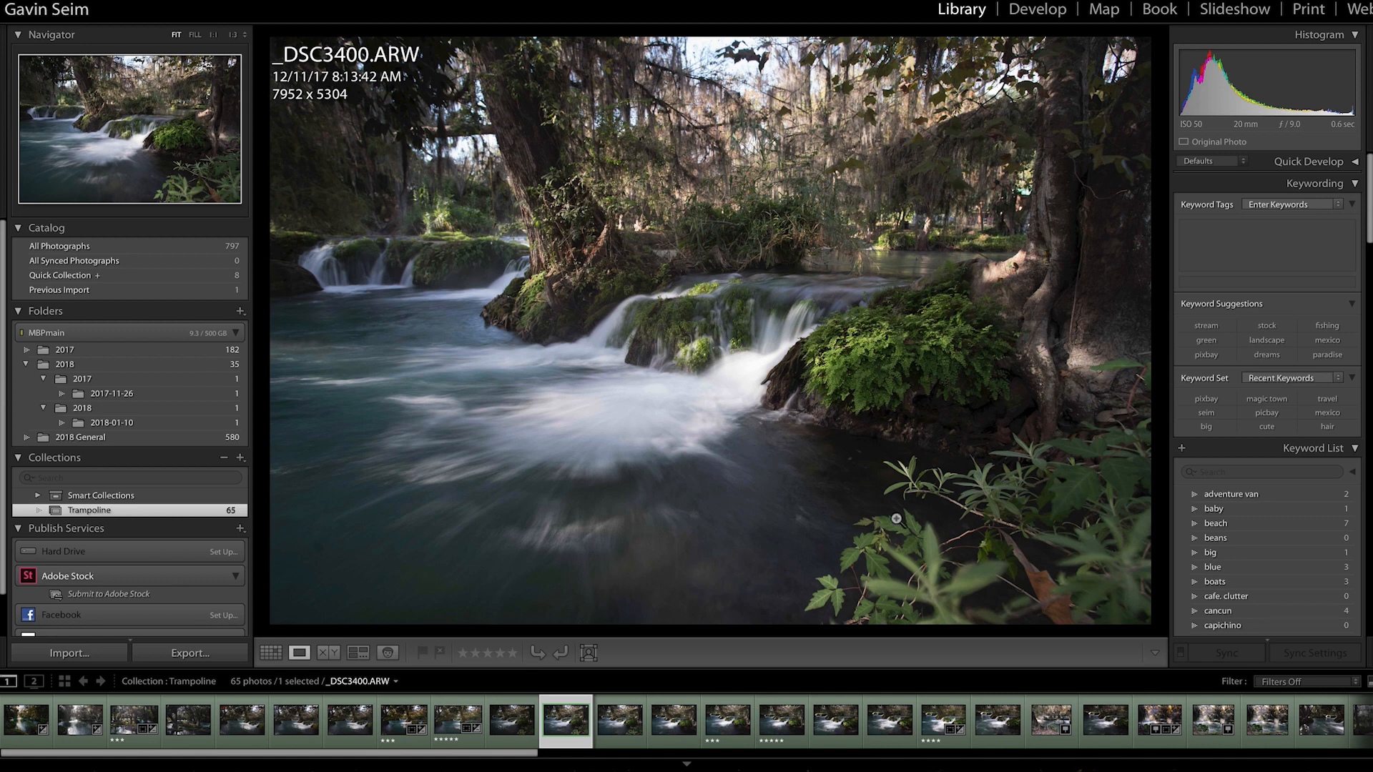
Alternate between _DSC3401.ARW and _DSC3402.ARW to compare the two frames, ending on _DSC3402.ARW.
key("Right")
key("Right")
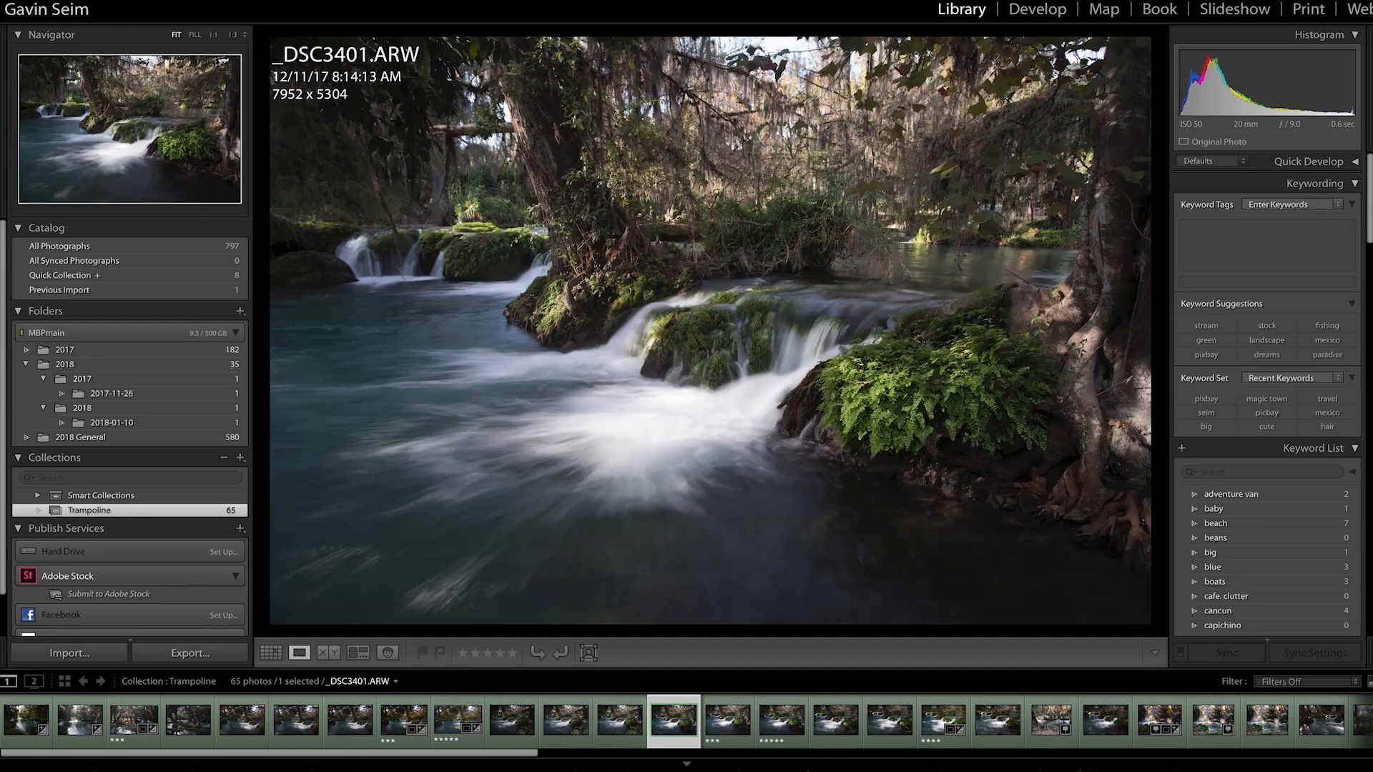
key("Left")
key("Right")
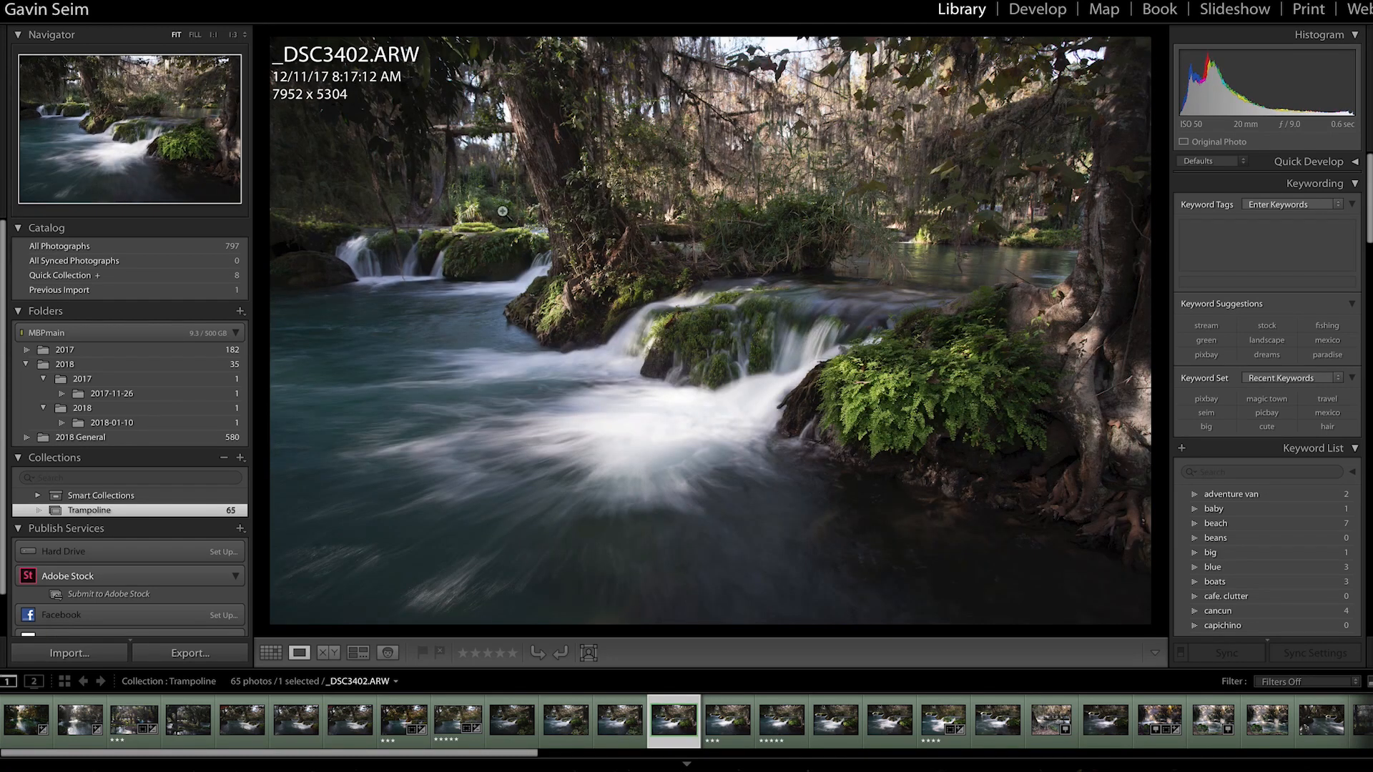
Inspect the background waterfalls and the shaded trees above them in _DSC3402.ARW up close, then return to the full photo.
left_click(432, 247)
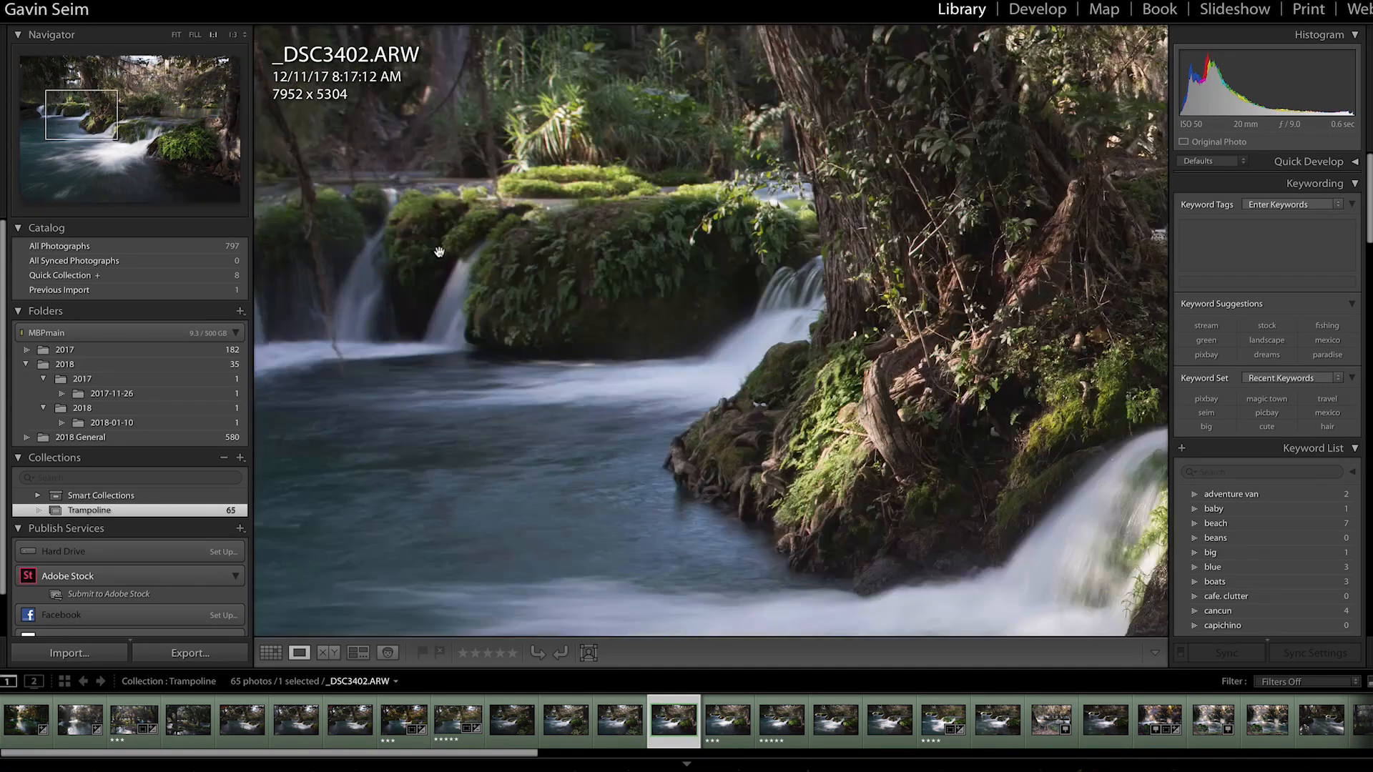
left_click_drag(574, 263, 710, 356)
left_click_drag(562, 231, 709, 379)
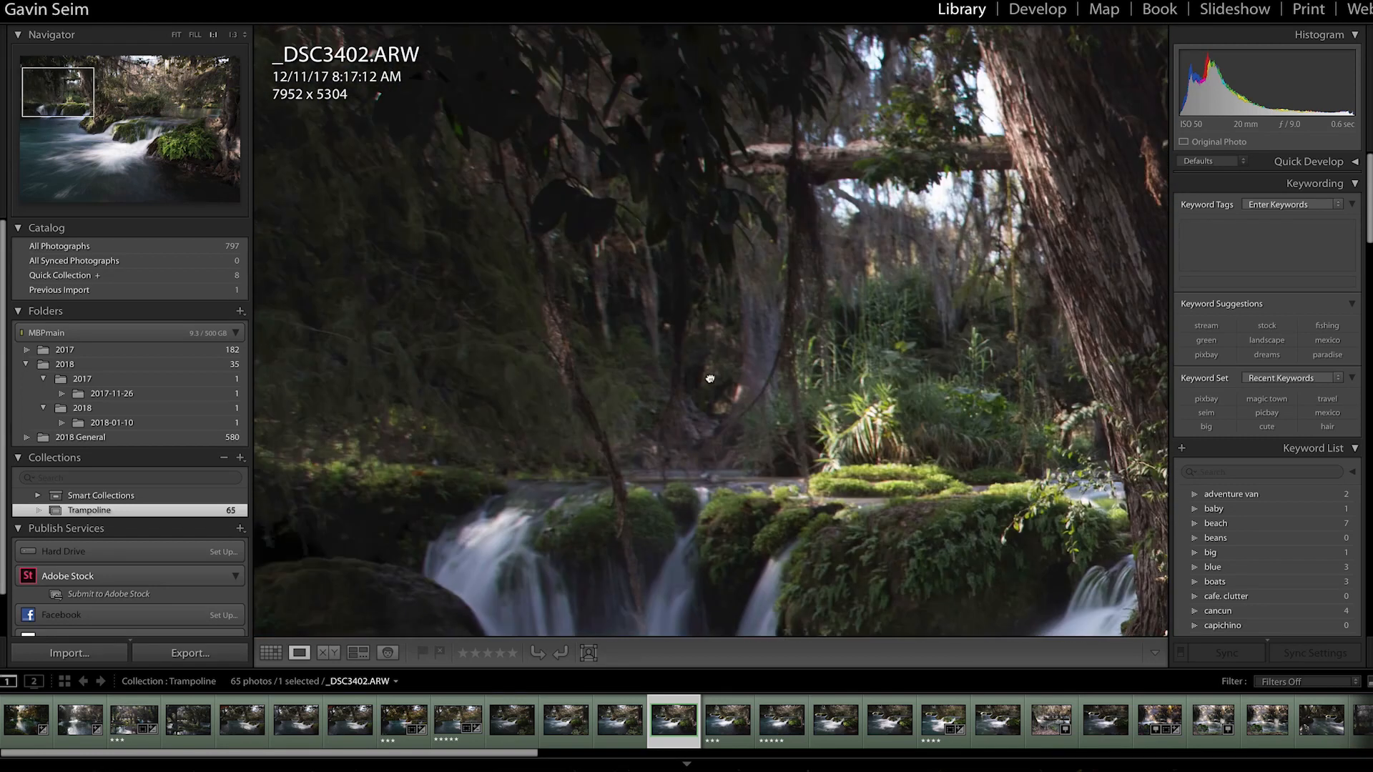
left_click_drag(814, 457, 624, 183)
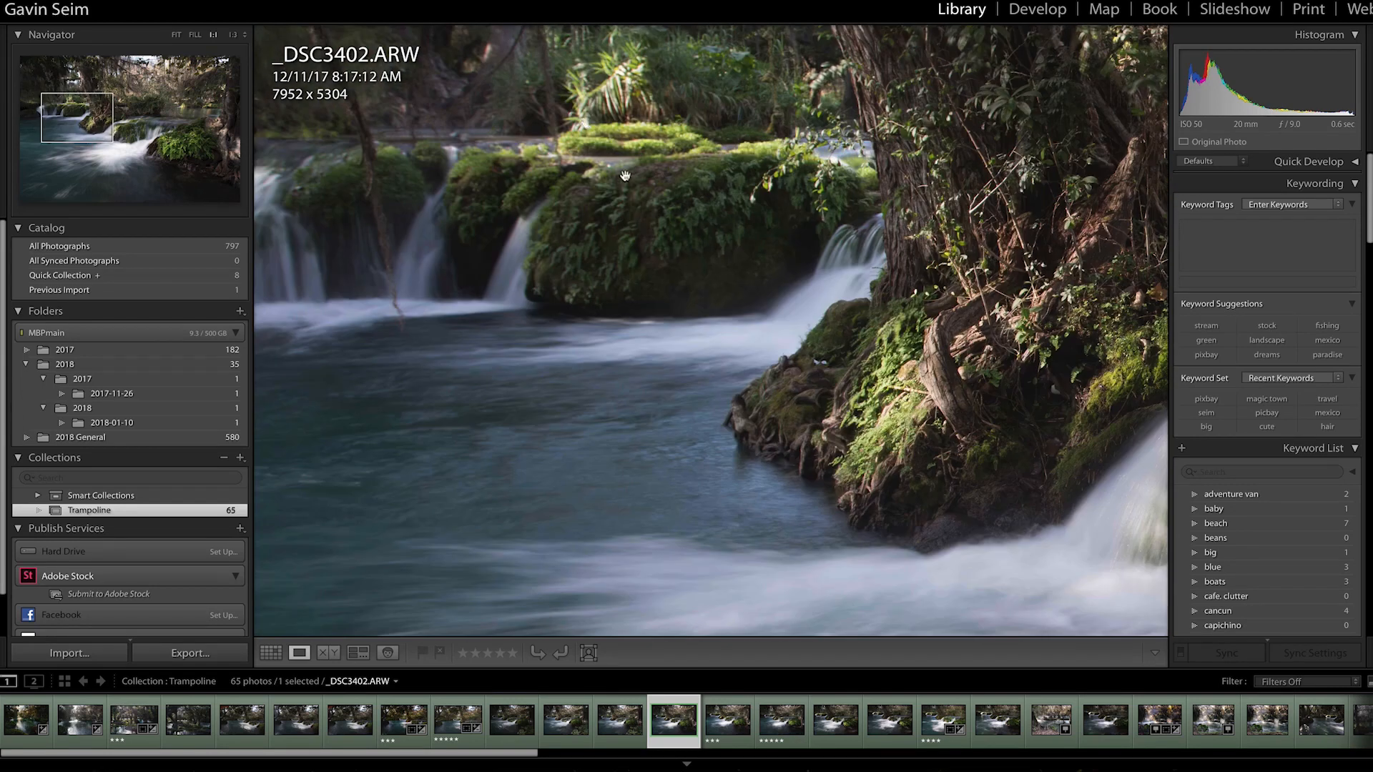
left_click(657, 236)
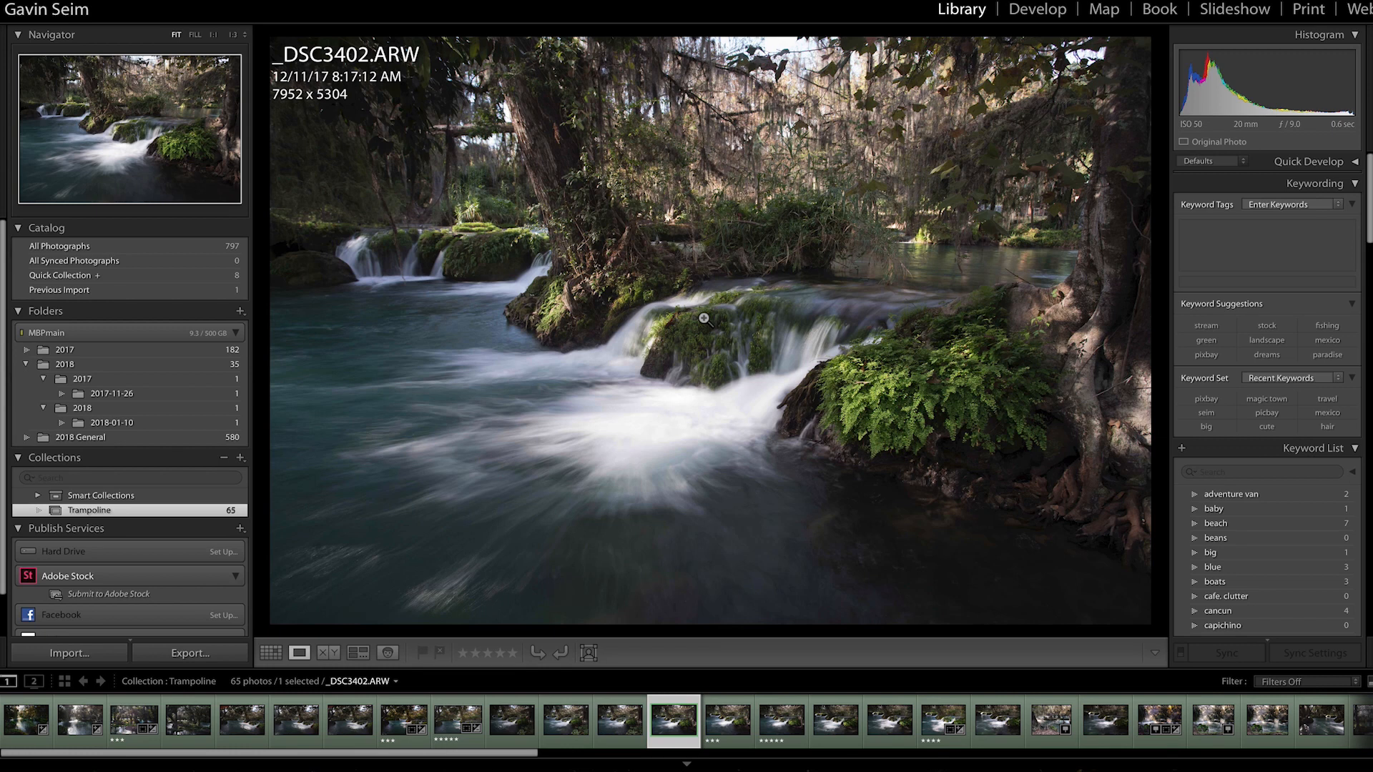
Go forward to _DSC3405.ARW and bring its background waterfalls into close view.
key("Right")
key("Right")
key("Right")
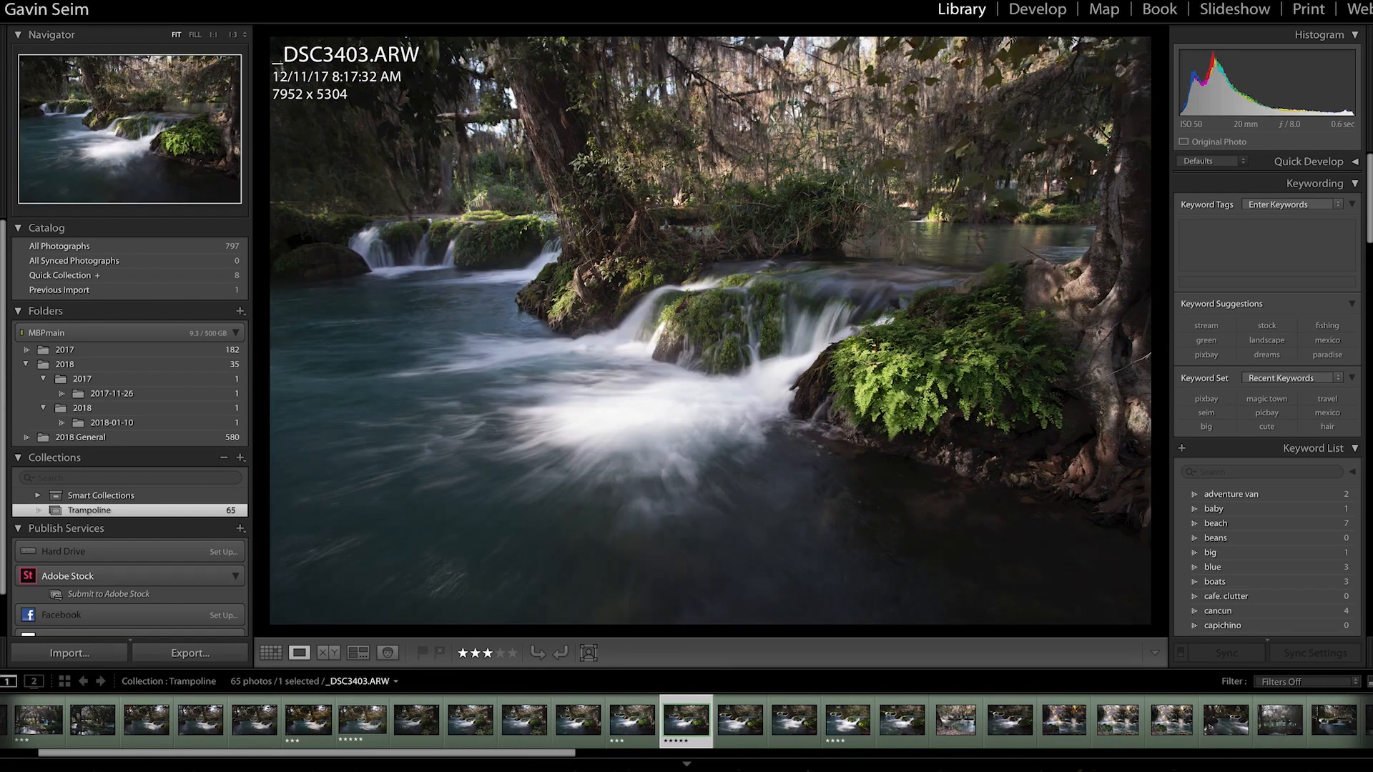
left_click(496, 264)
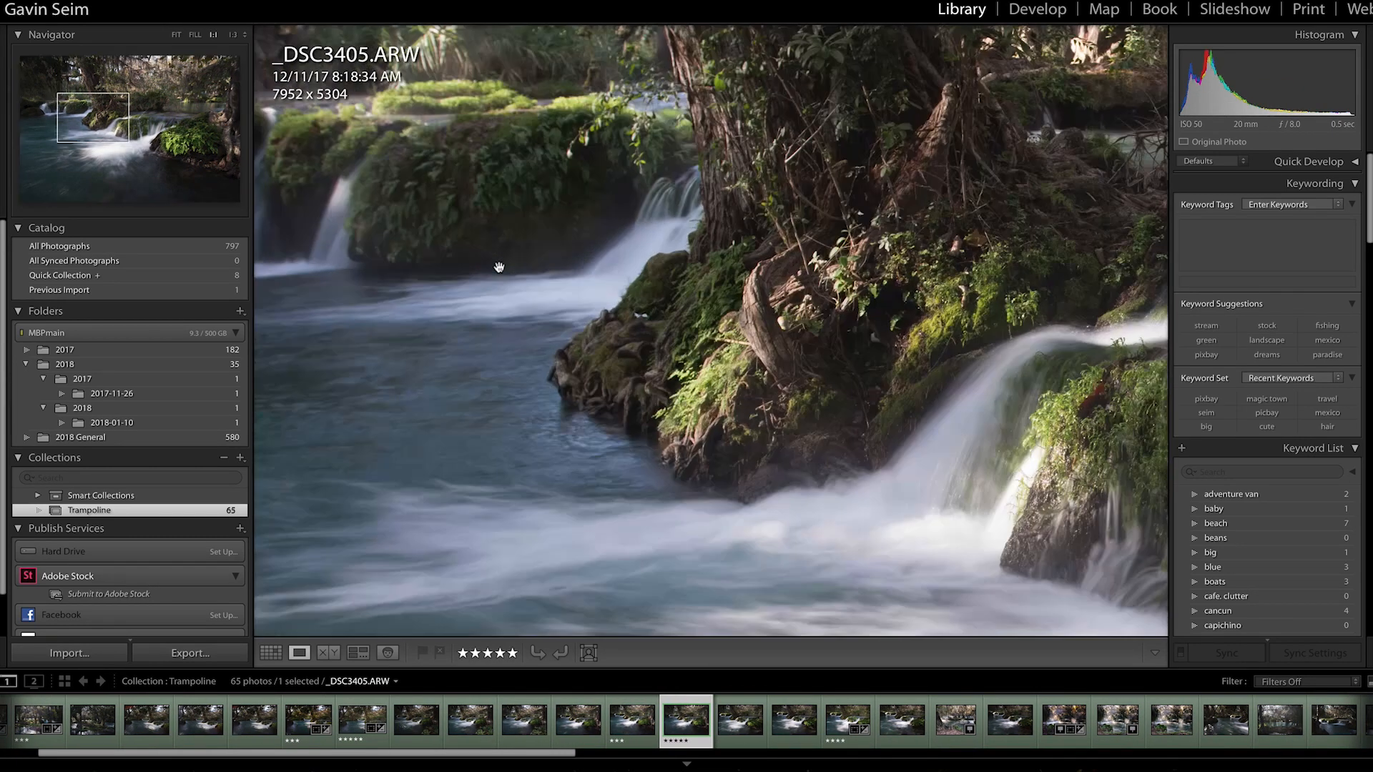
left_click(503, 263)
left_click(478, 262)
left_click_drag(613, 287, 749, 328)
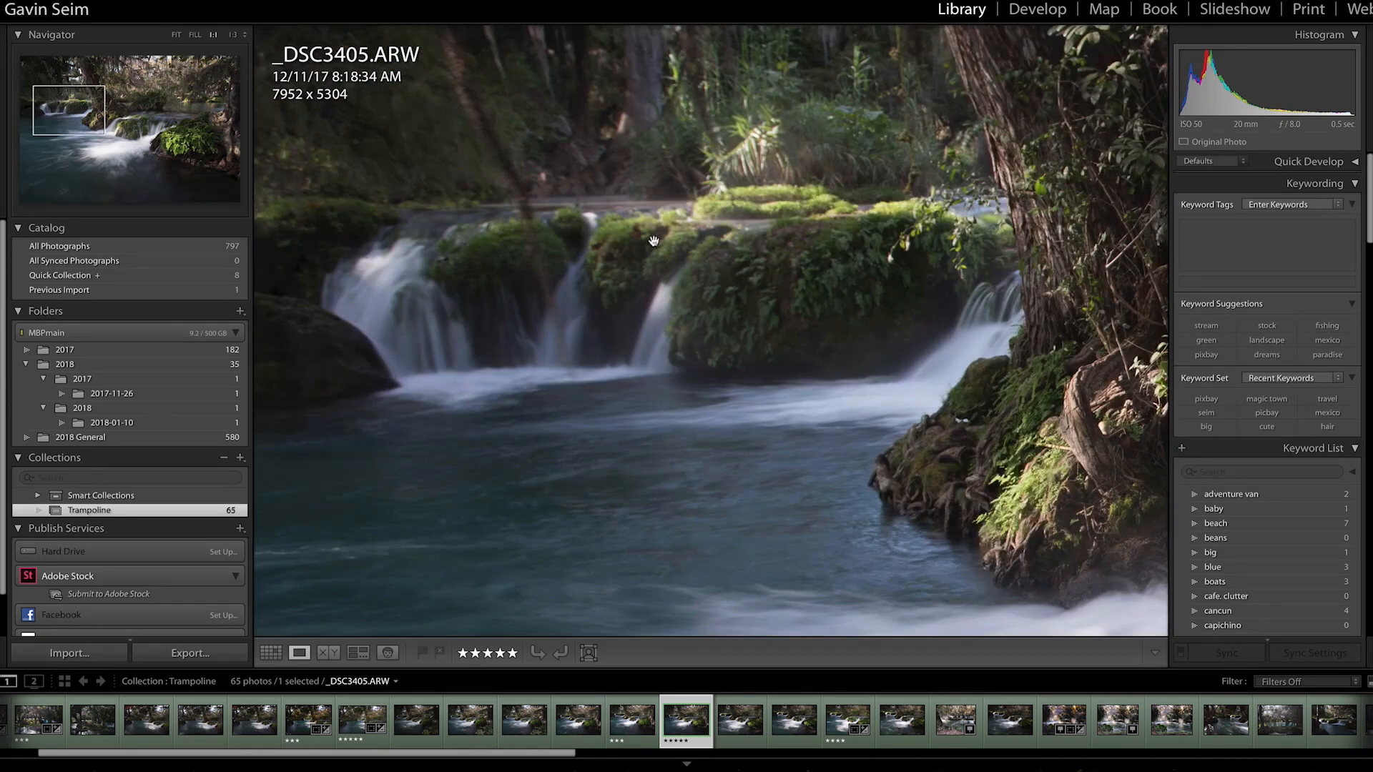
Check the dark trees and the flare around the waterfalls of _DSC3405.ARW, then return to the full photo.
left_click_drag(766, 235, 830, 368)
left_click_drag(807, 181, 972, 286)
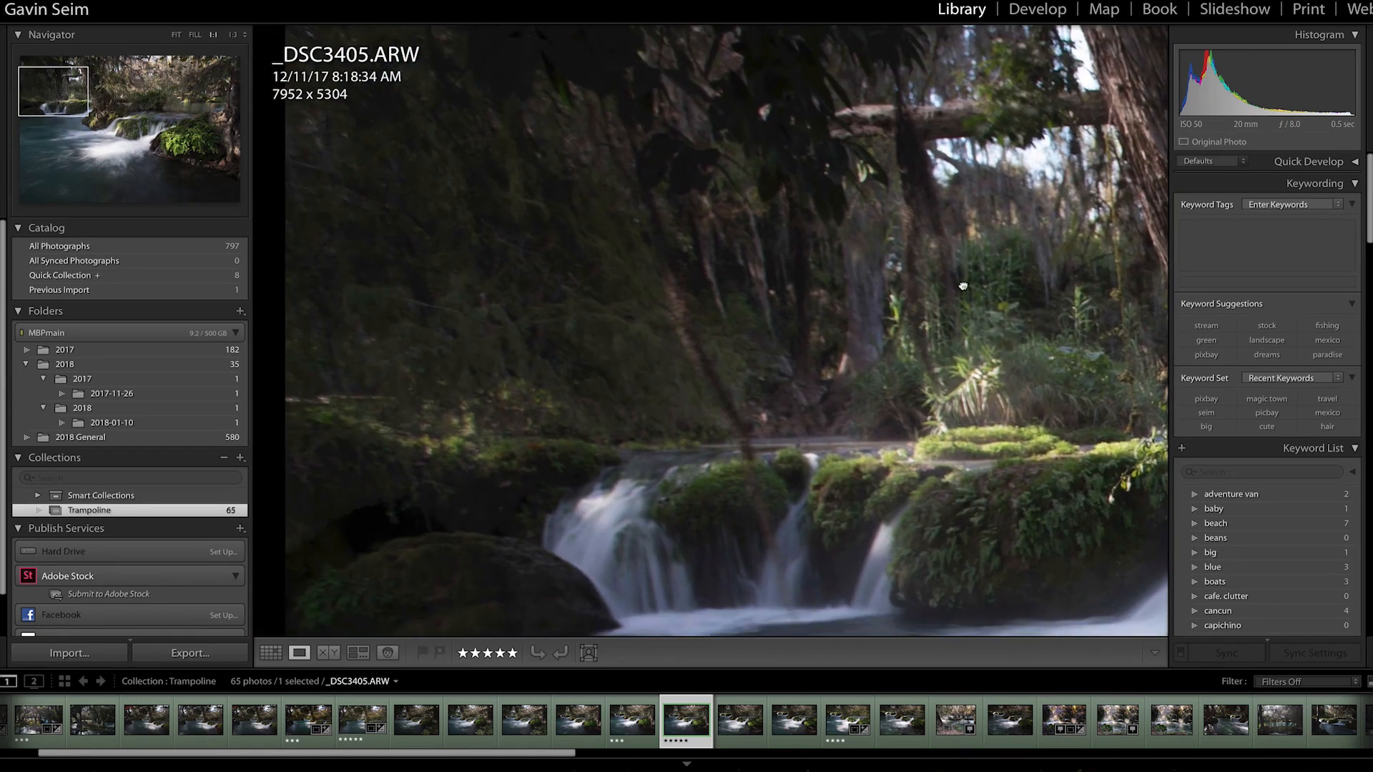
left_click_drag(750, 445, 661, 231)
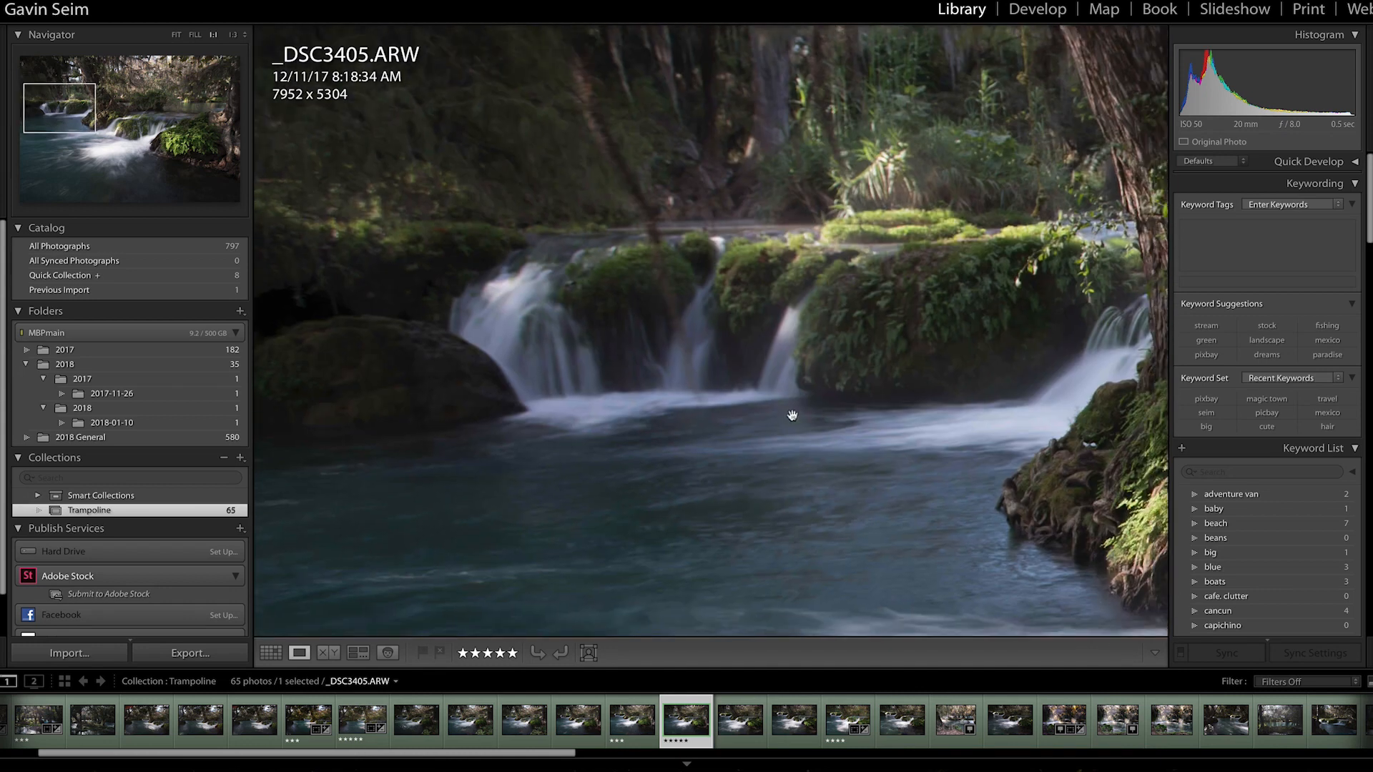
left_click_drag(793, 414, 709, 373)
mouse_move(801, 362)
left_mouse_down()
mouse_move(411, 233)
mouse_move(810, 357)
left_mouse_up()
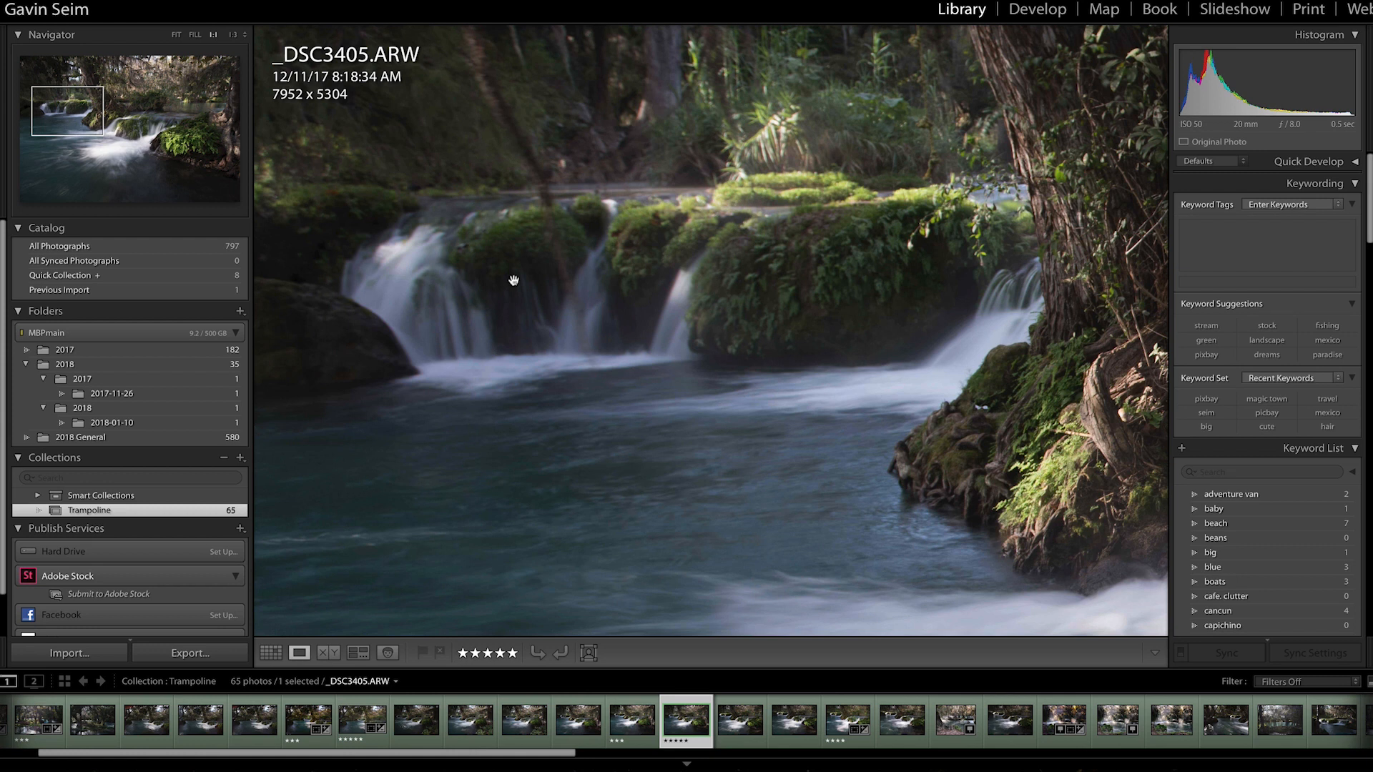
left_click_drag(746, 242, 768, 336)
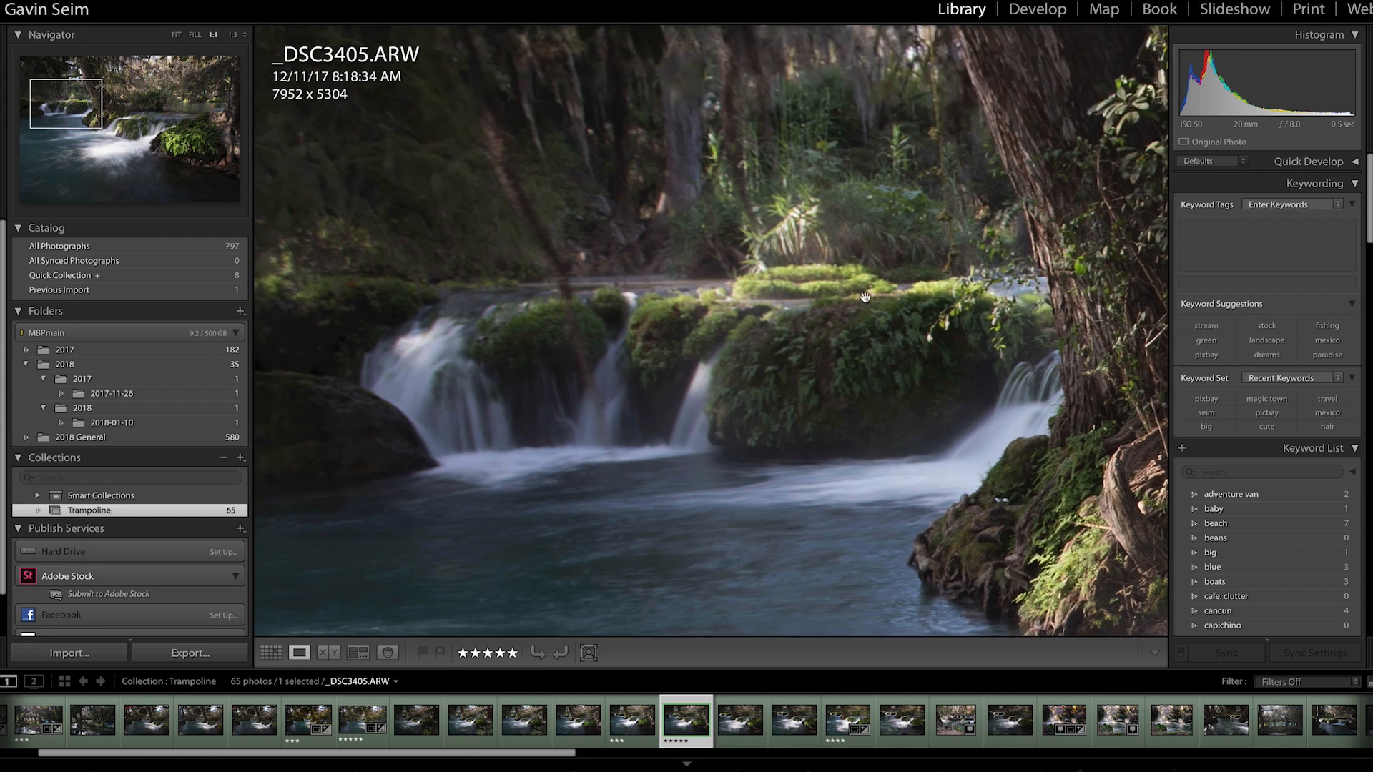
left_click(771, 319)
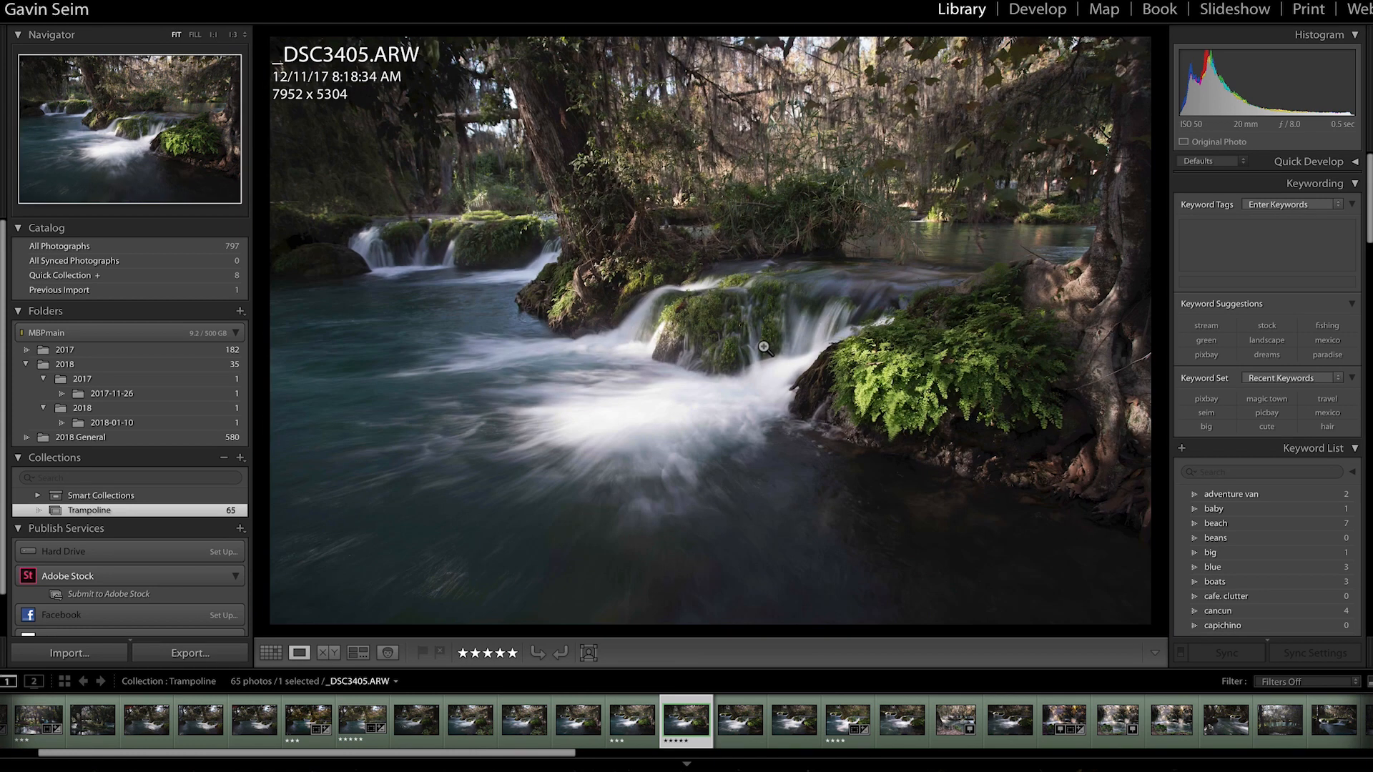
Browse forward past _DSC3406.ARW, _DSC3418.ARW and _DSC3420.ARW to the misty sunrise photo _DSC3421.ARW.
key("Right")
key("Right")
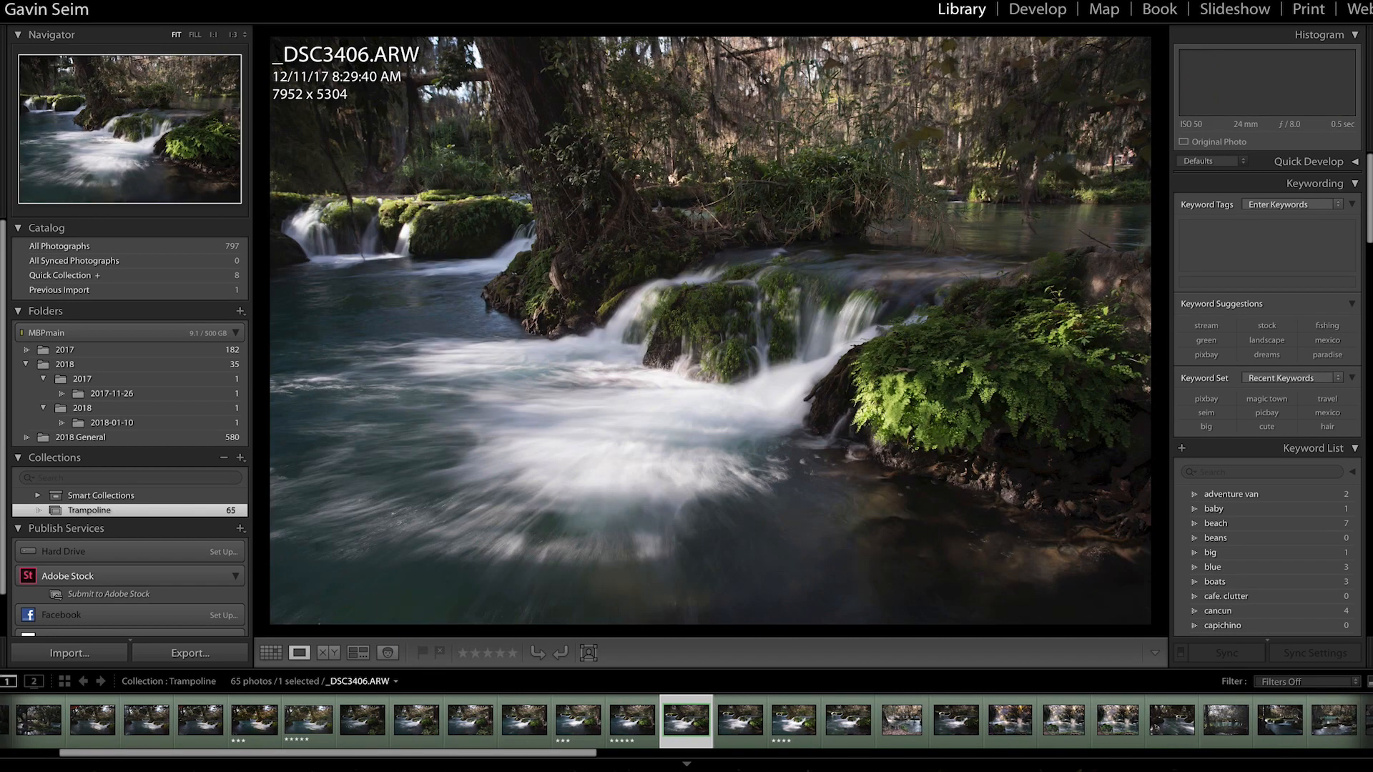
key("Right")
key("Right")
key("Right")
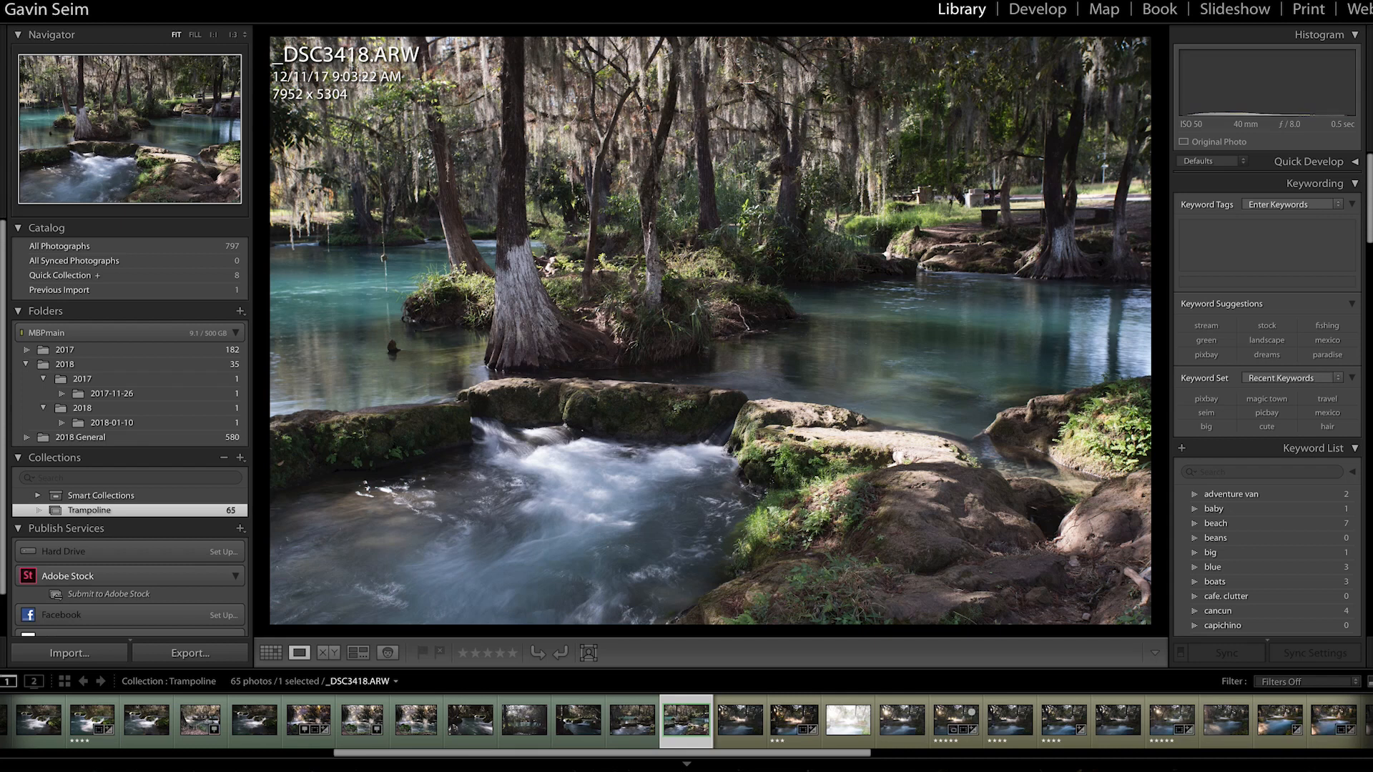
key("Right")
key("Left")
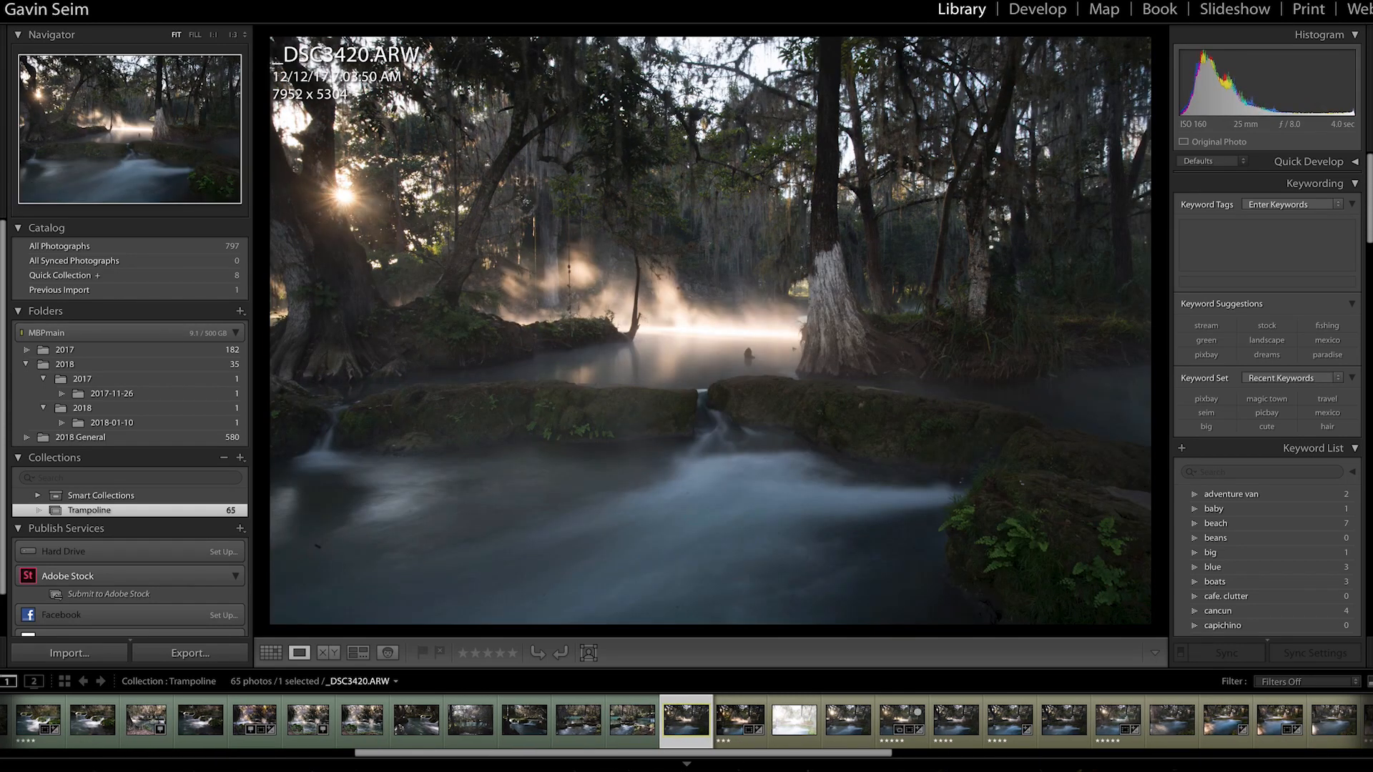
key("Right")
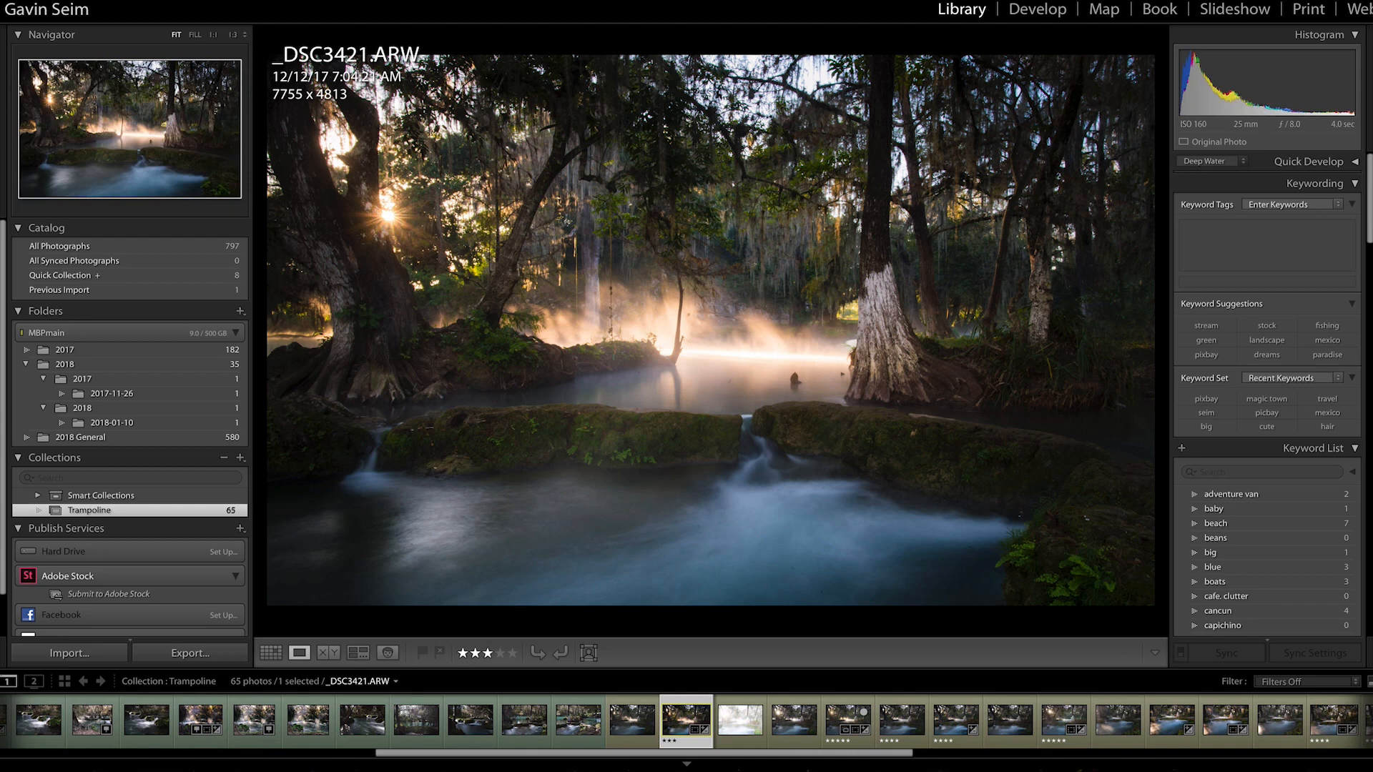
Examine the sunburst, the misty river bank and the small cascade of _DSC3421.ARW at full magnification.
left_click(395, 205)
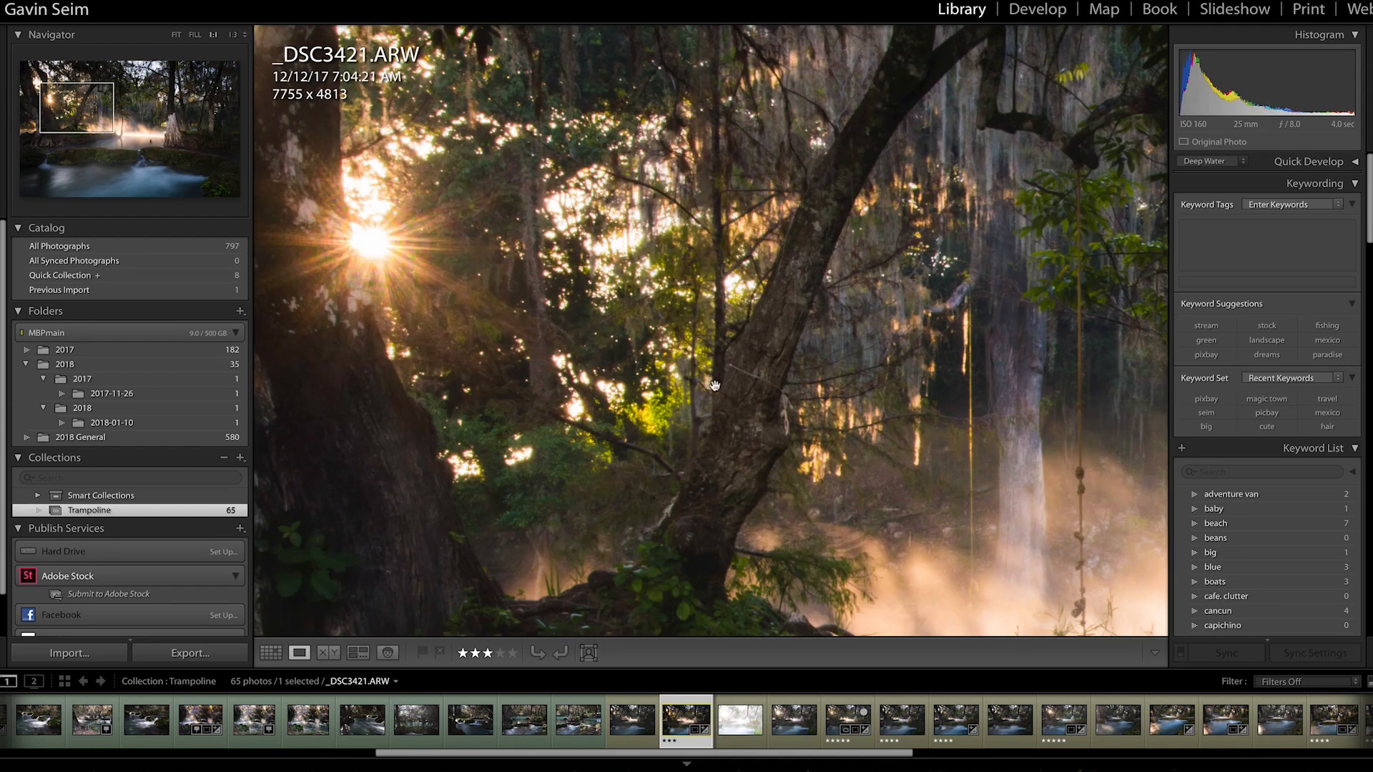
left_click_drag(714, 386, 708, 258)
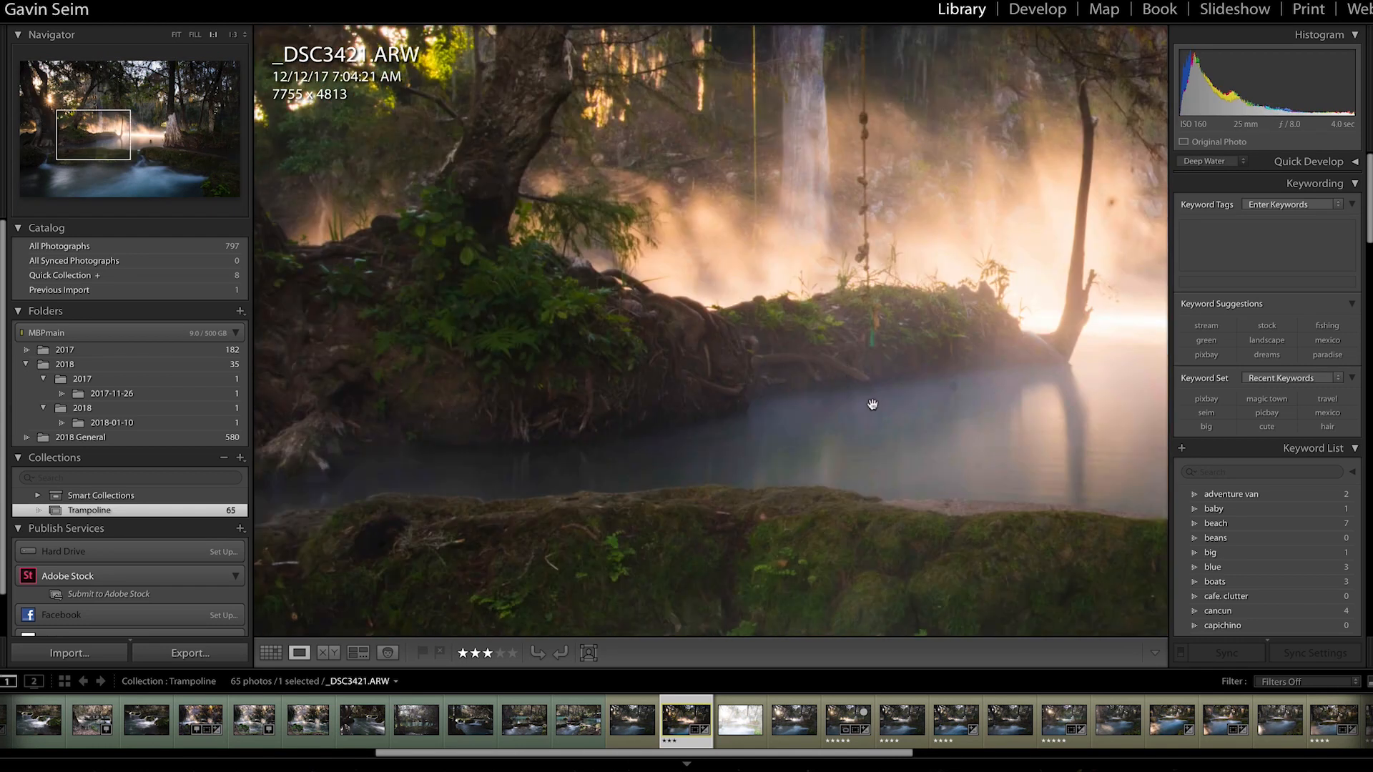
left_click_drag(907, 474, 631, 211)
left_click_drag(797, 371, 758, 478)
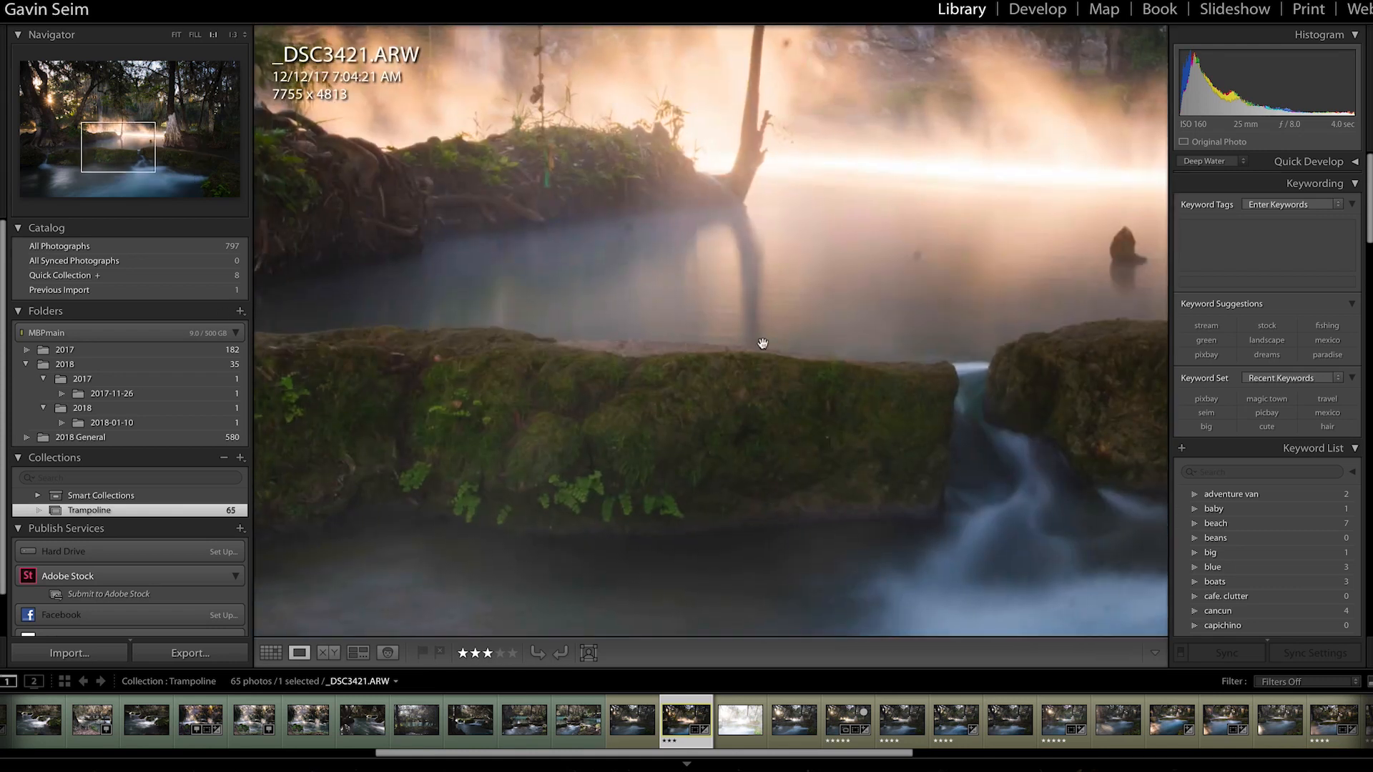
left_click_drag(561, 140, 740, 149)
left_click_drag(773, 484, 393, 437)
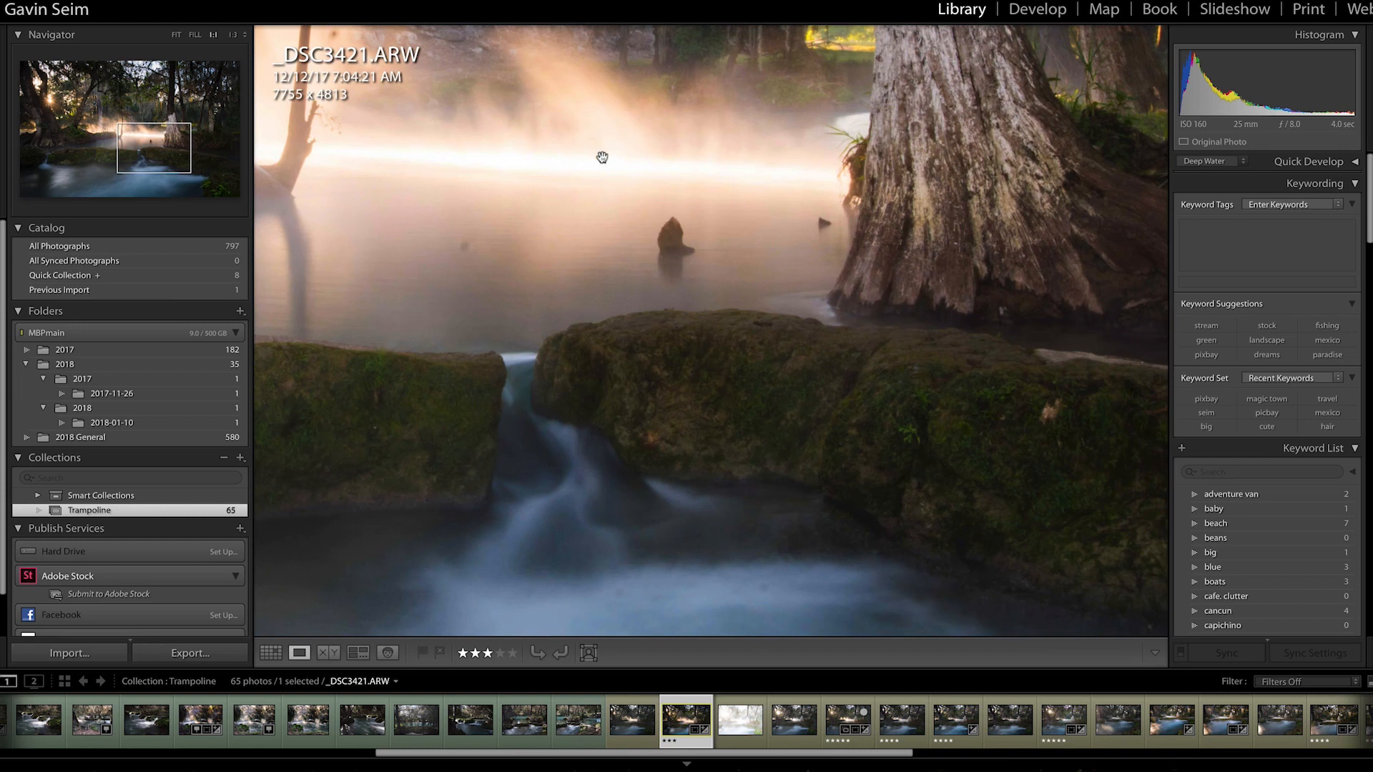
Examine the mossy ledge and the ferns beside the foreground water of _DSC3421.ARW, then return to the full photo.
left_click_drag(609, 141, 646, 350)
left_click_drag(518, 333, 977, 121)
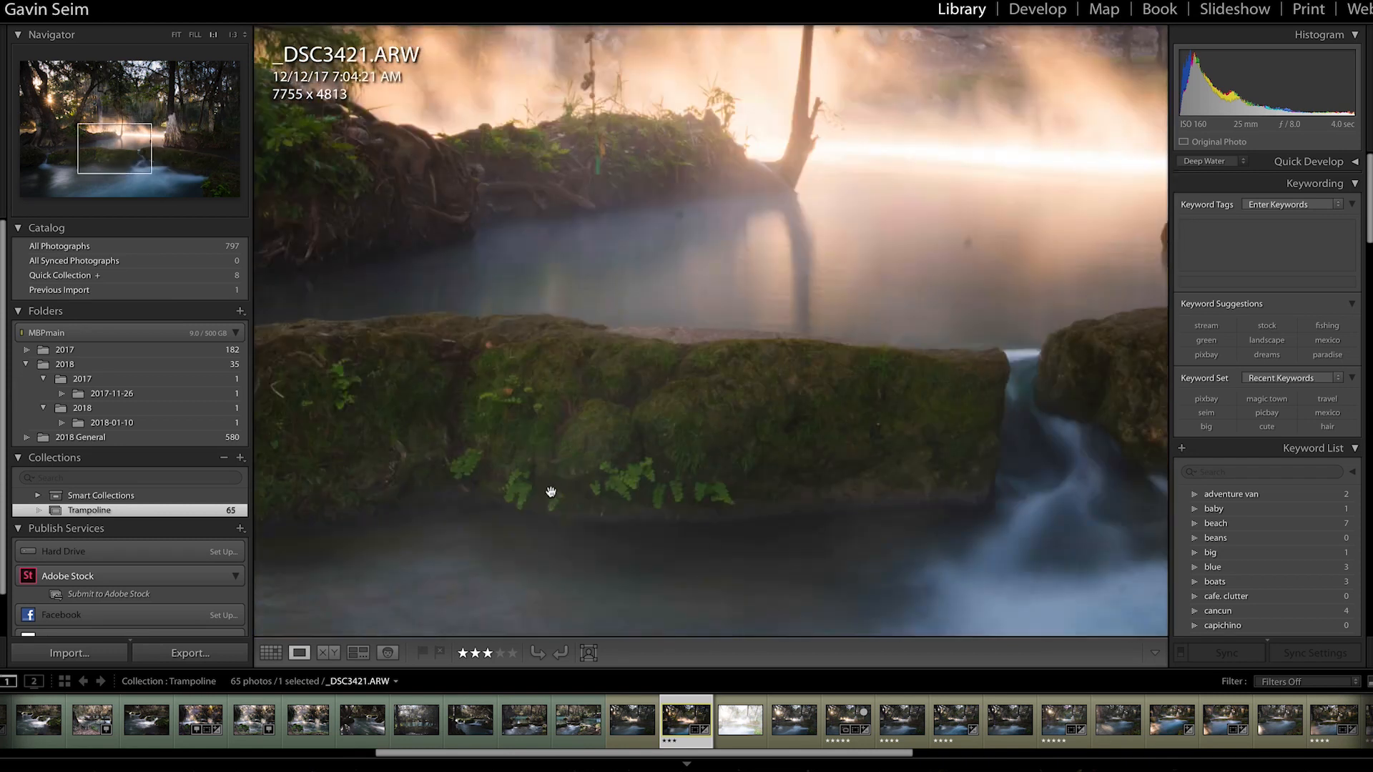
left_click(591, 493)
left_click(1083, 582)
left_click_drag(1083, 583, 950, 542)
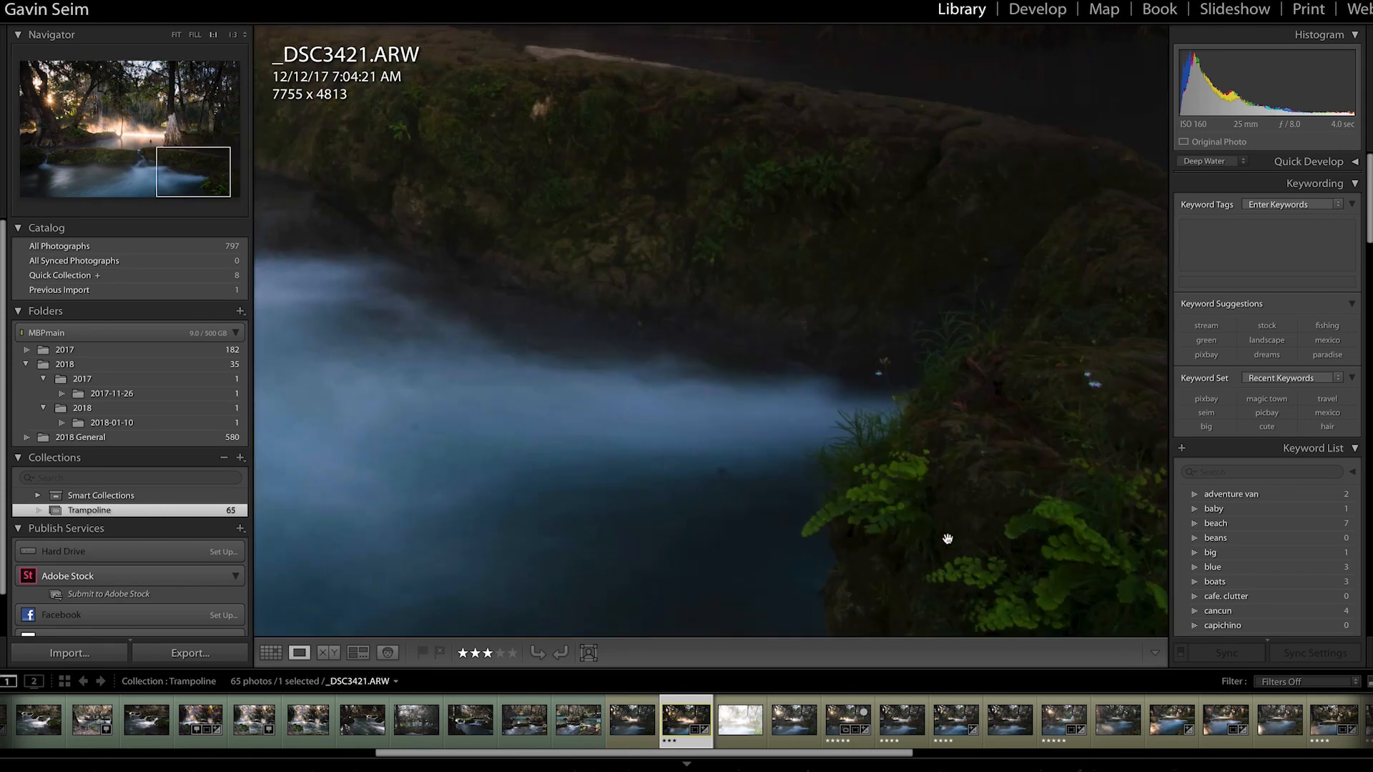
left_click(757, 389)
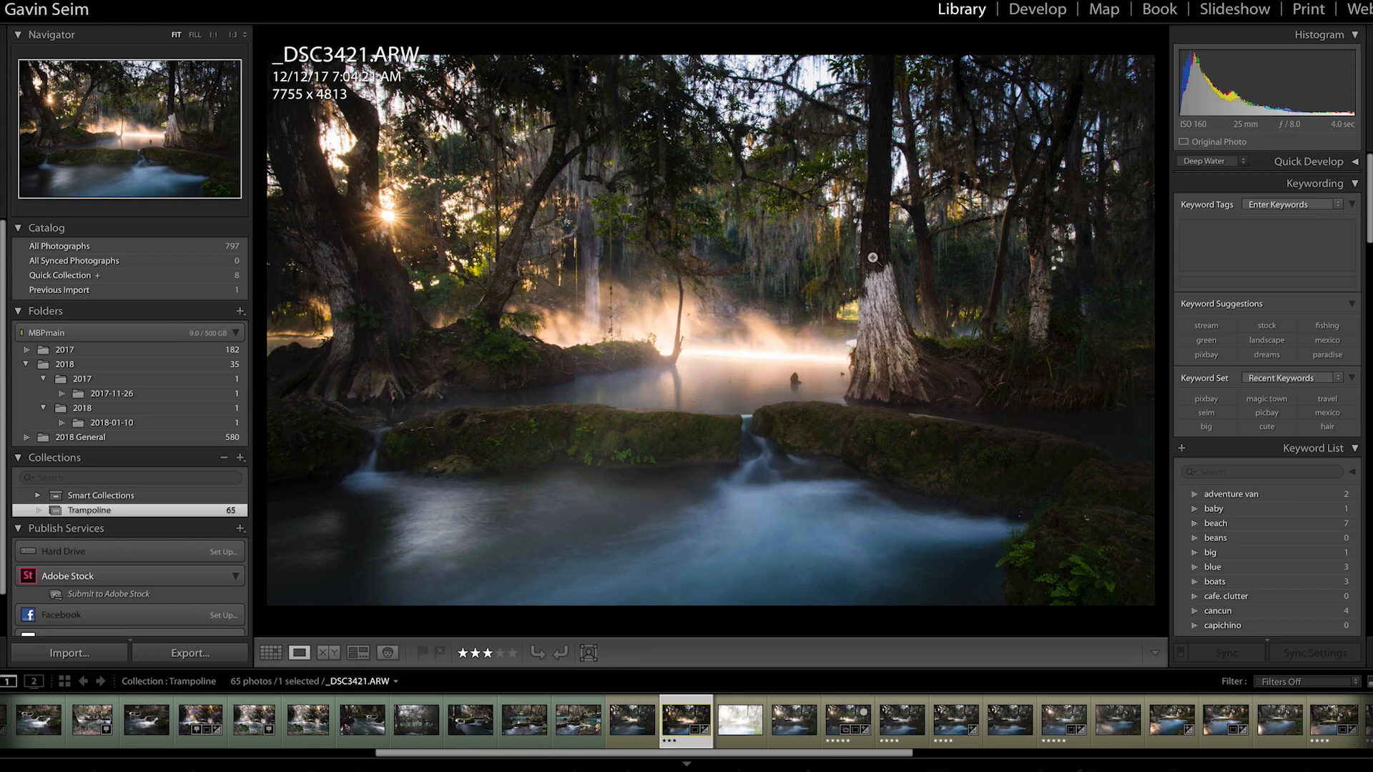
Inspect the hanging moss and backlit mist among the central trees of _DSC3421.ARW, then return to the full photo.
left_click(848, 140)
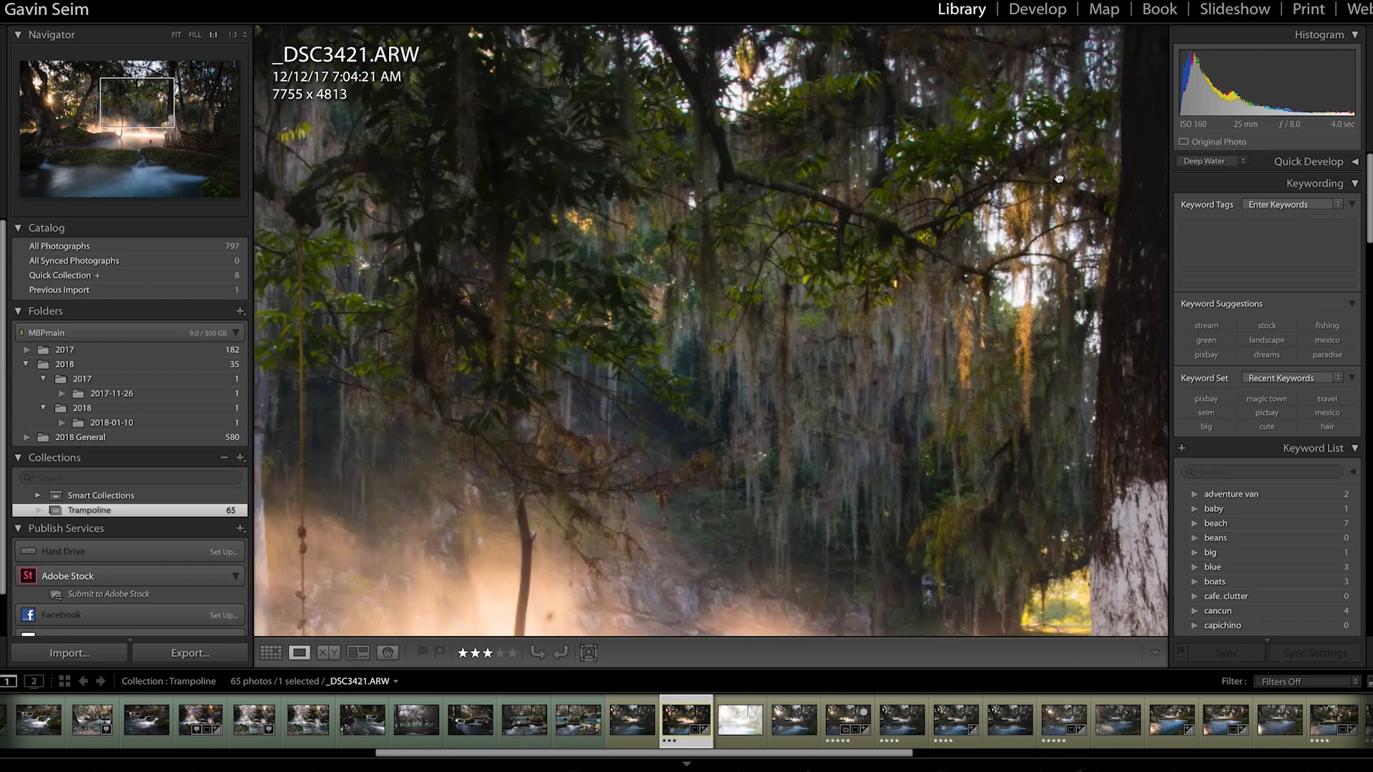
left_click(1060, 179)
left_click(566, 233)
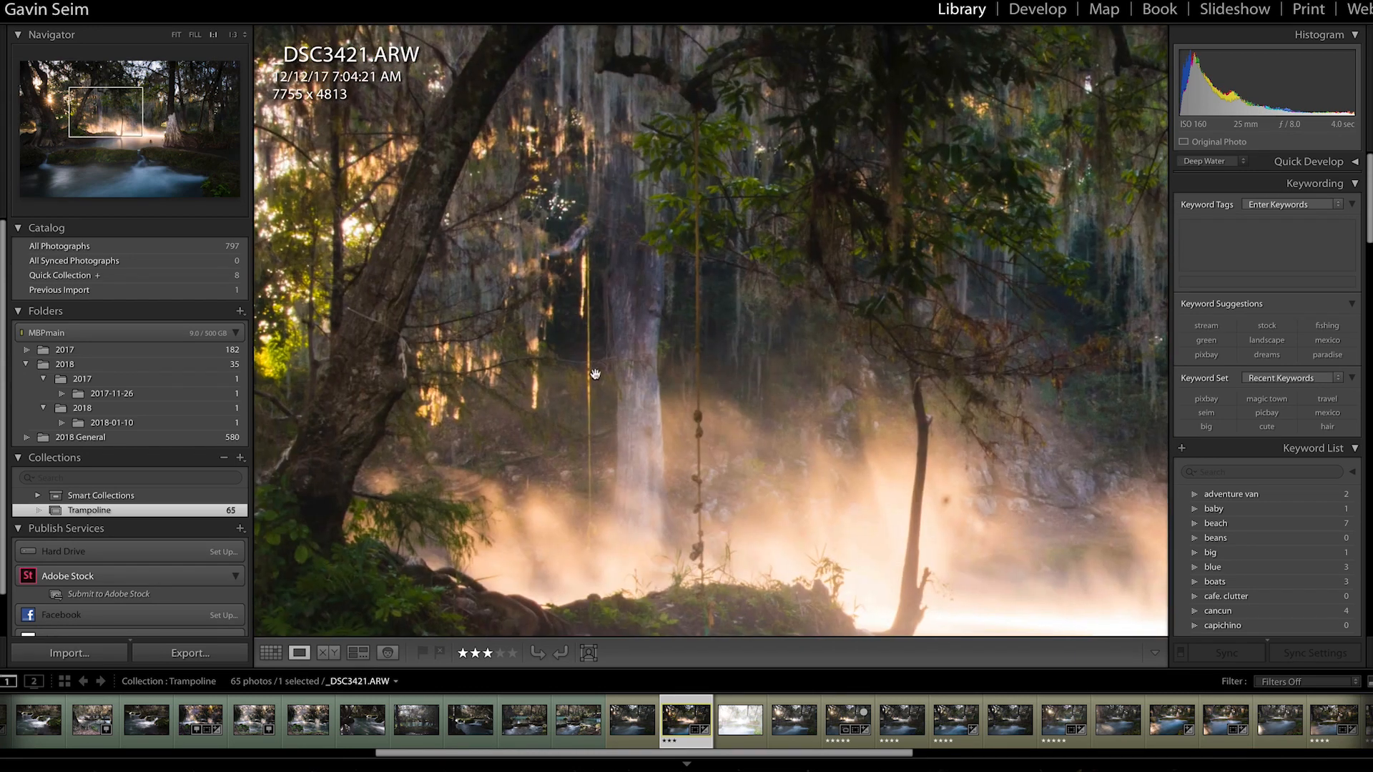
left_click(647, 376)
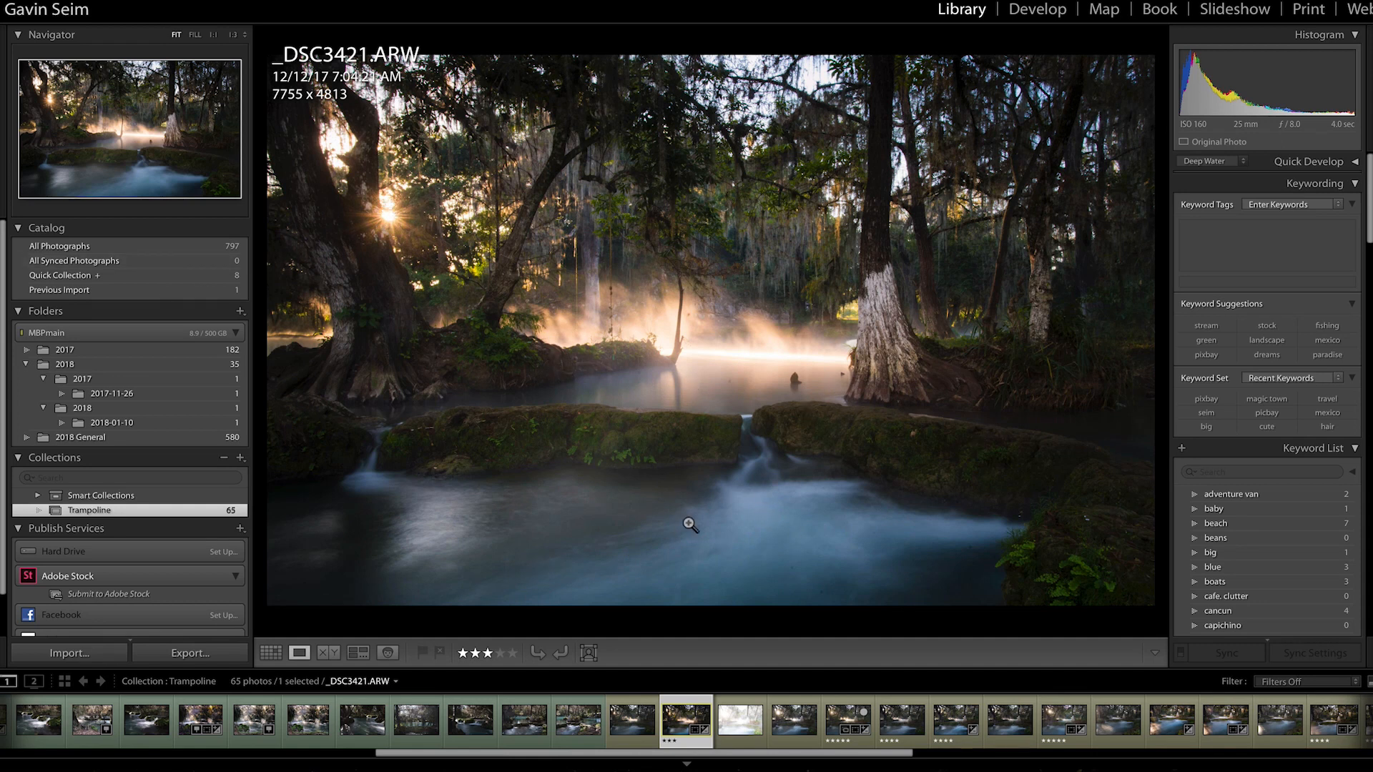
Check the shadow detail on the mossy ledge and the sunburst of _DSC3421.ARW, ending on the full photo.
left_click(554, 473)
left_click_drag(416, 219, 588, 297)
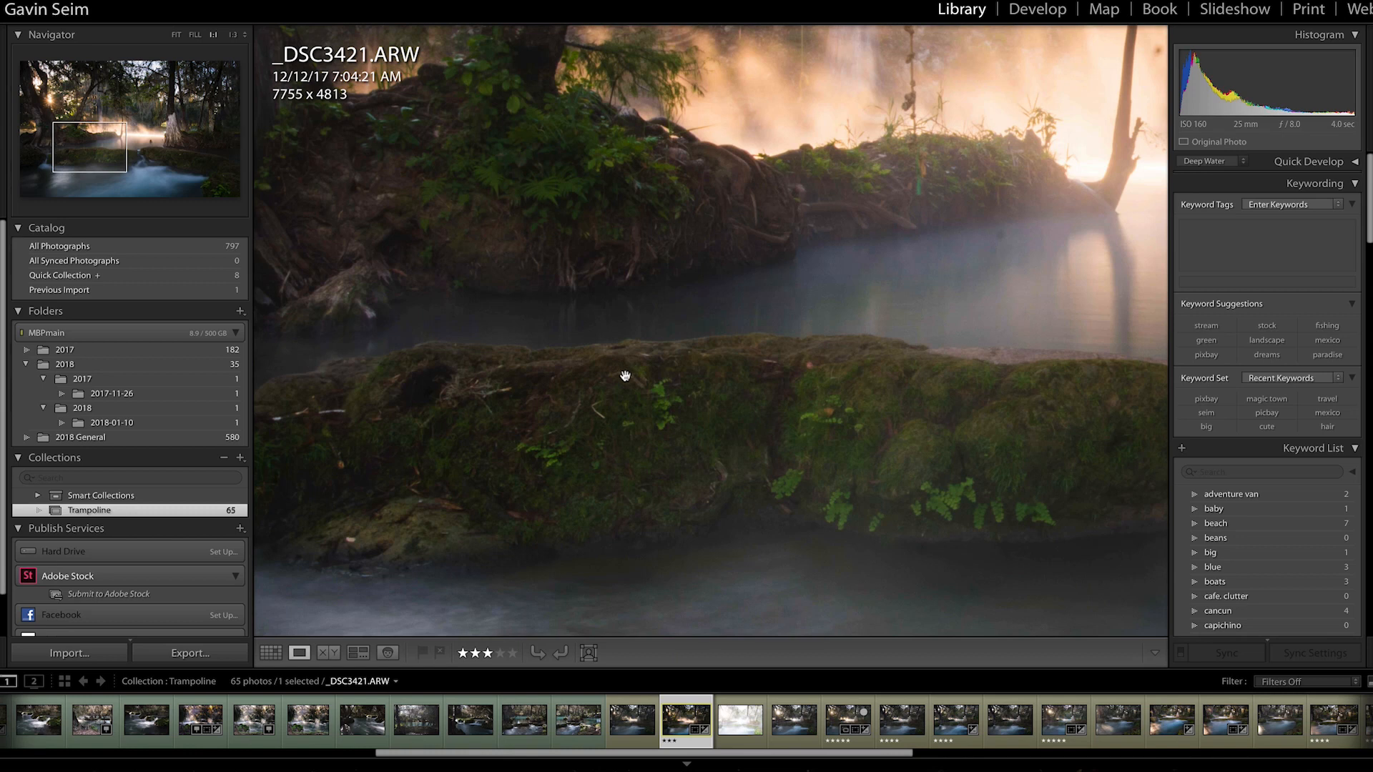
left_click(651, 472)
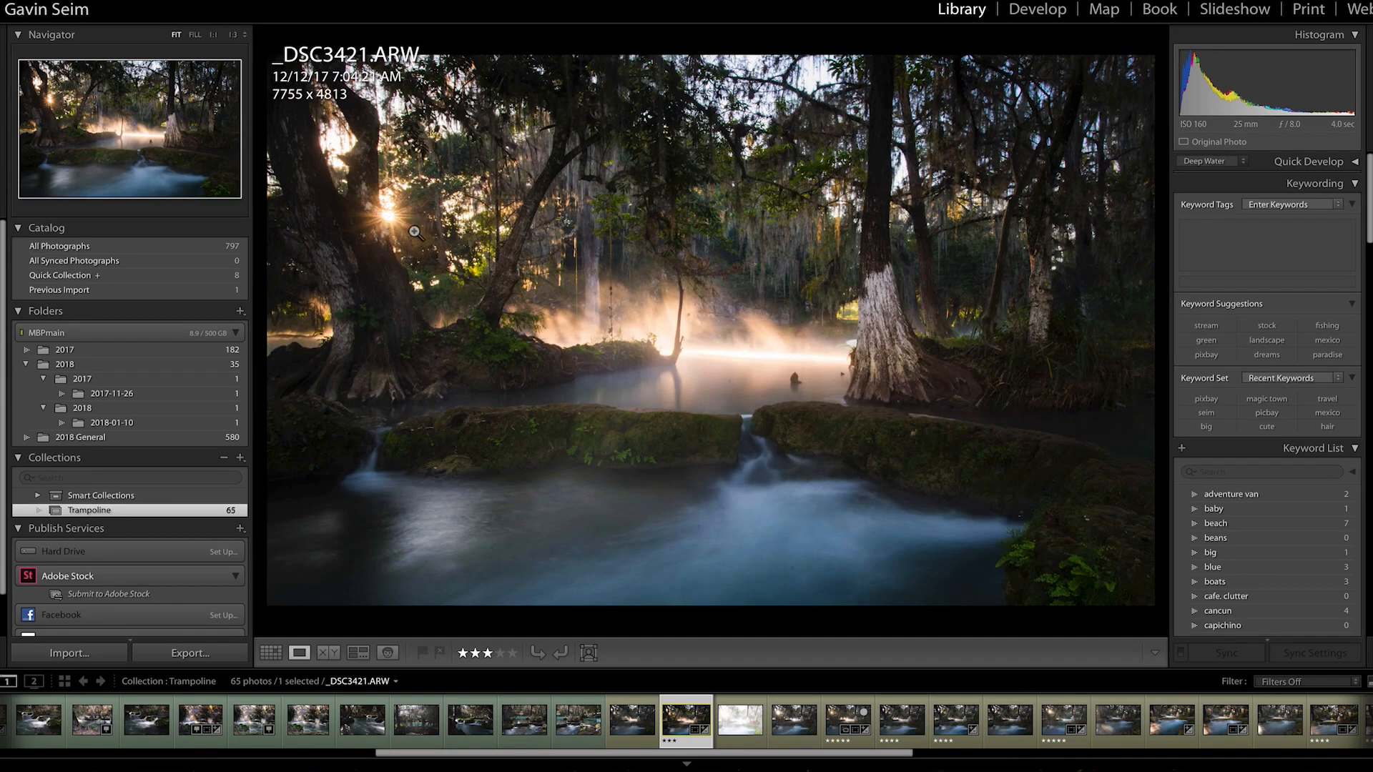
left_click_drag(385, 224, 532, 240)
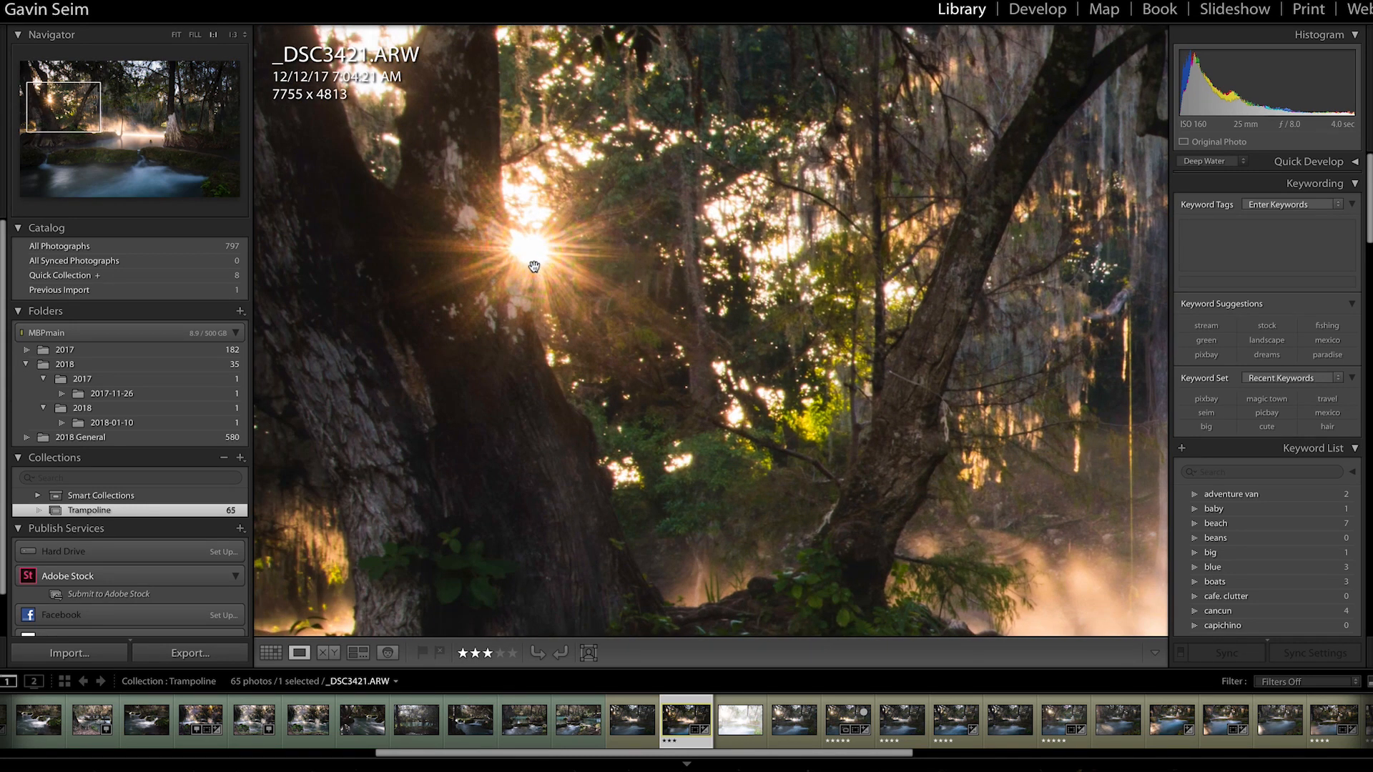
left_click(534, 266)
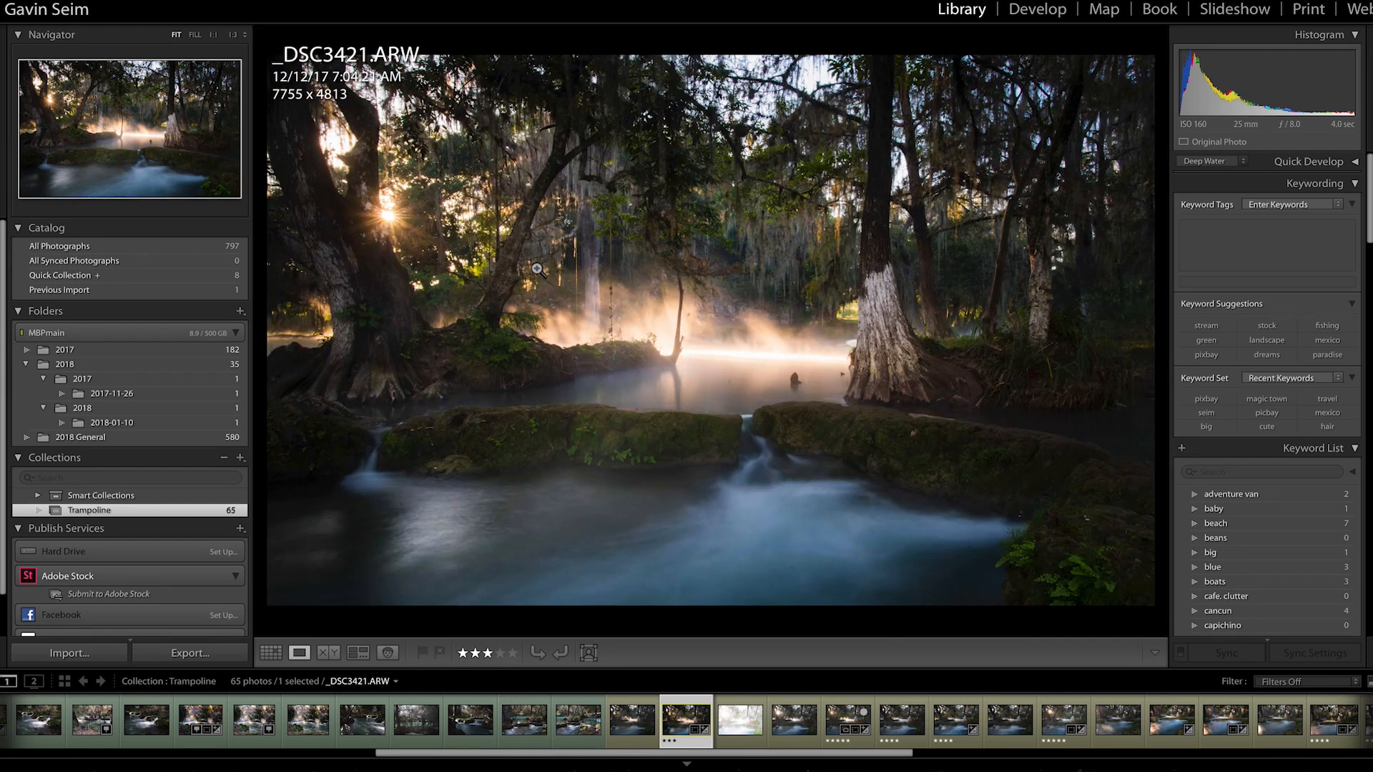
Go back to the unedited frame _DSC3420.ARW to compare it, then return to _DSC3421.ARW.
key("Left")
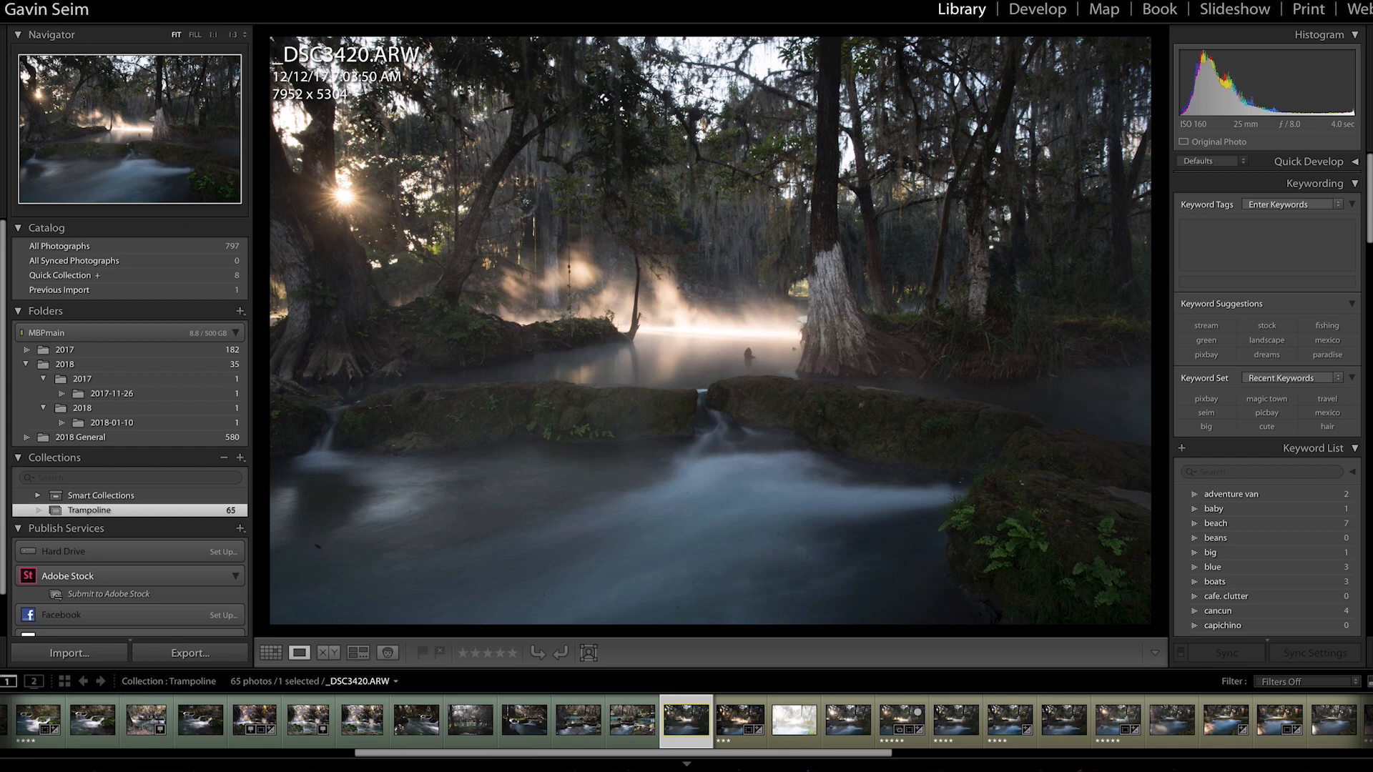
left_click(559, 429)
left_click(549, 443)
key("Right")
key("Right")
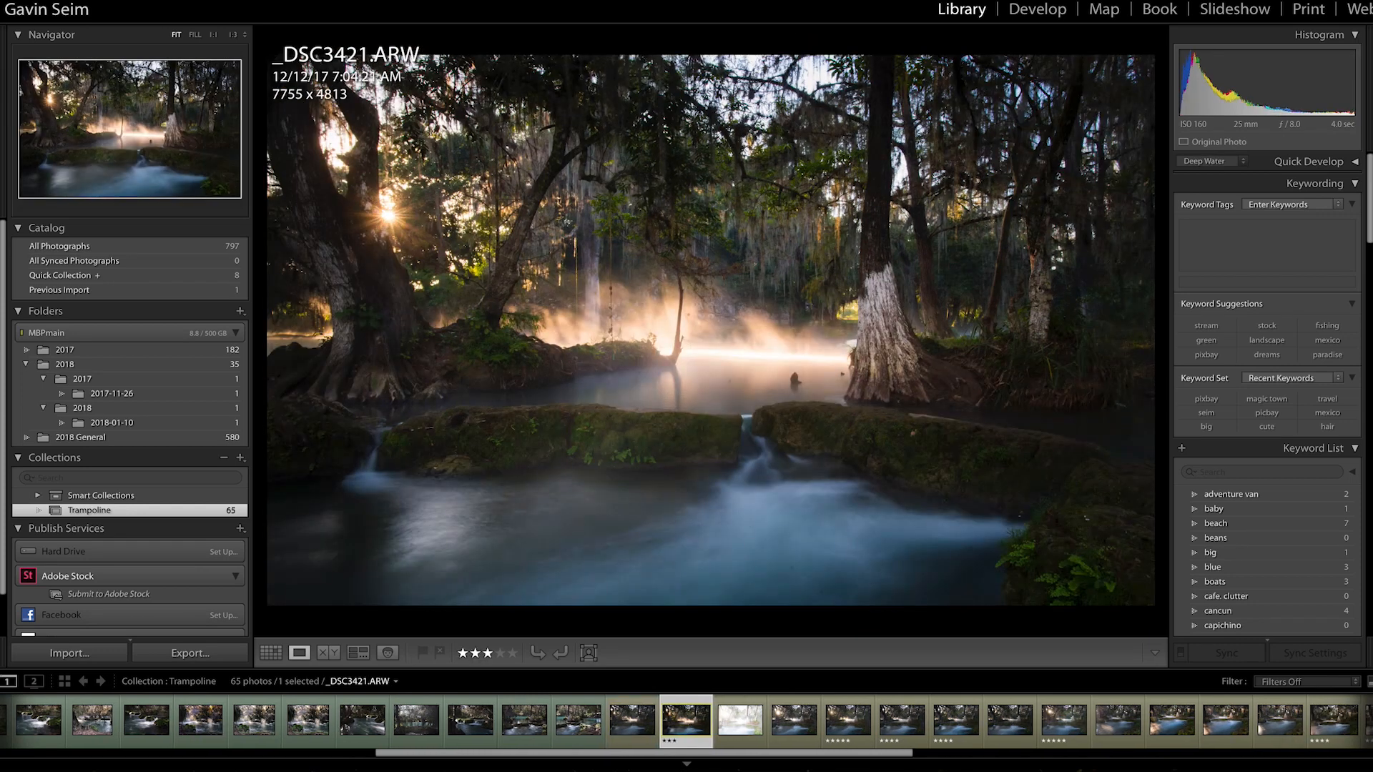
Open _DSC3424.ARW and examine its sunburst, backlit mist and mossy banks up close, then return to the full photo.
key("Right")
key("Right")
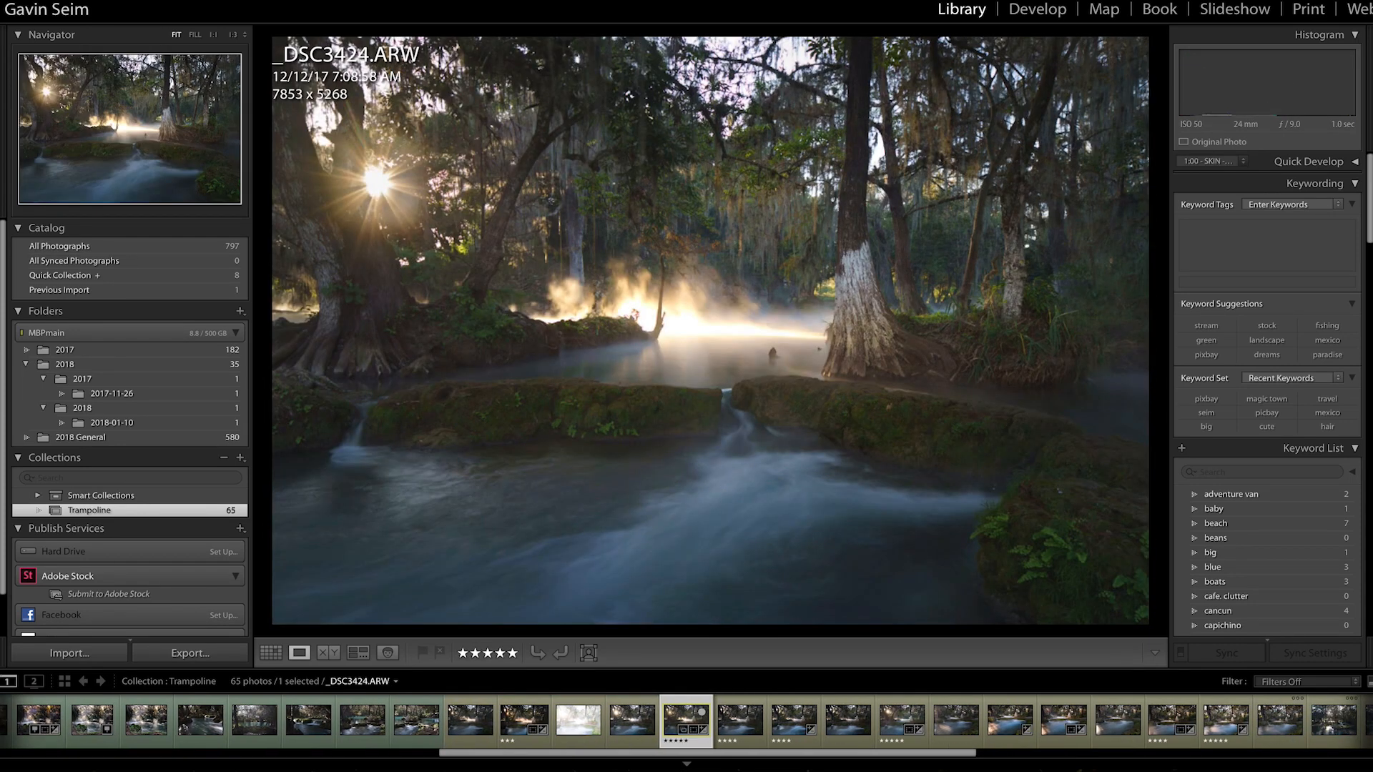
left_click(377, 186)
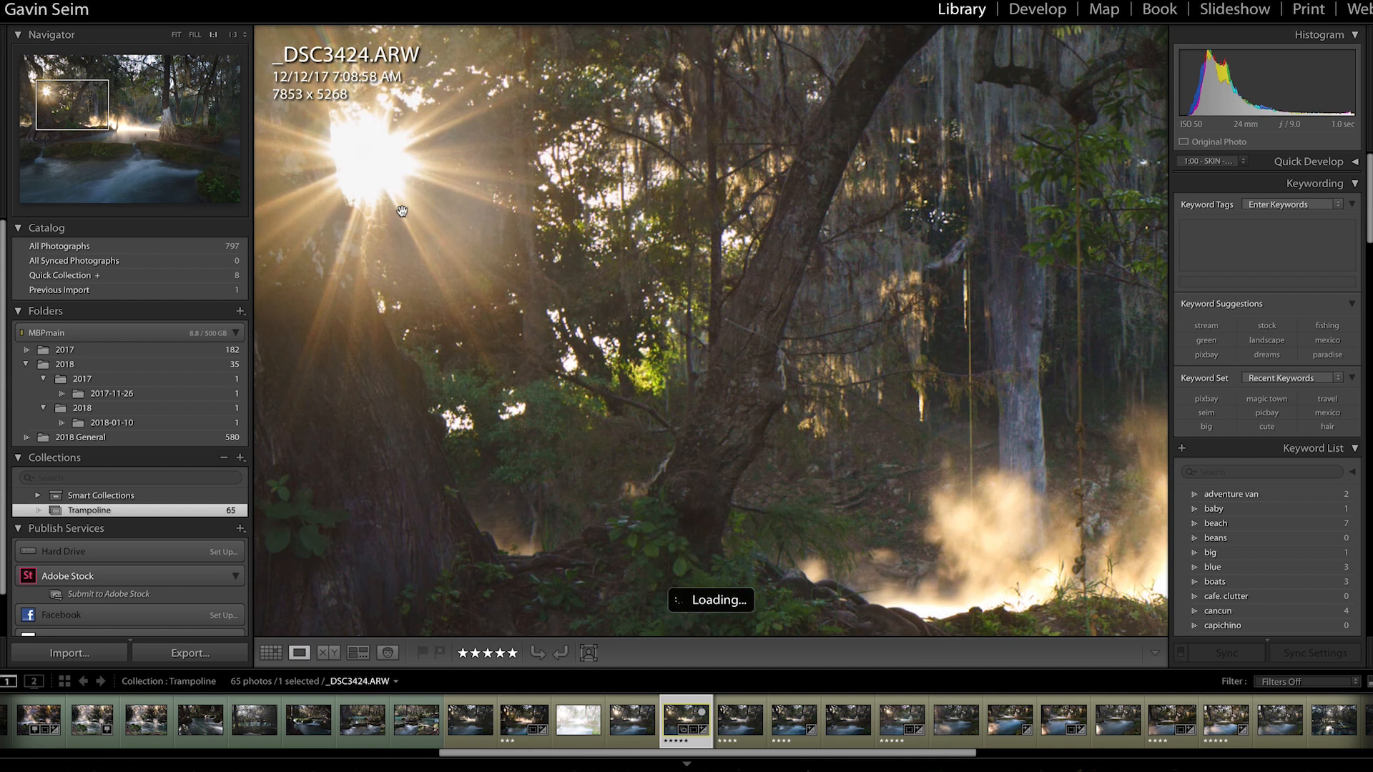
left_click_drag(691, 410, 550, 67)
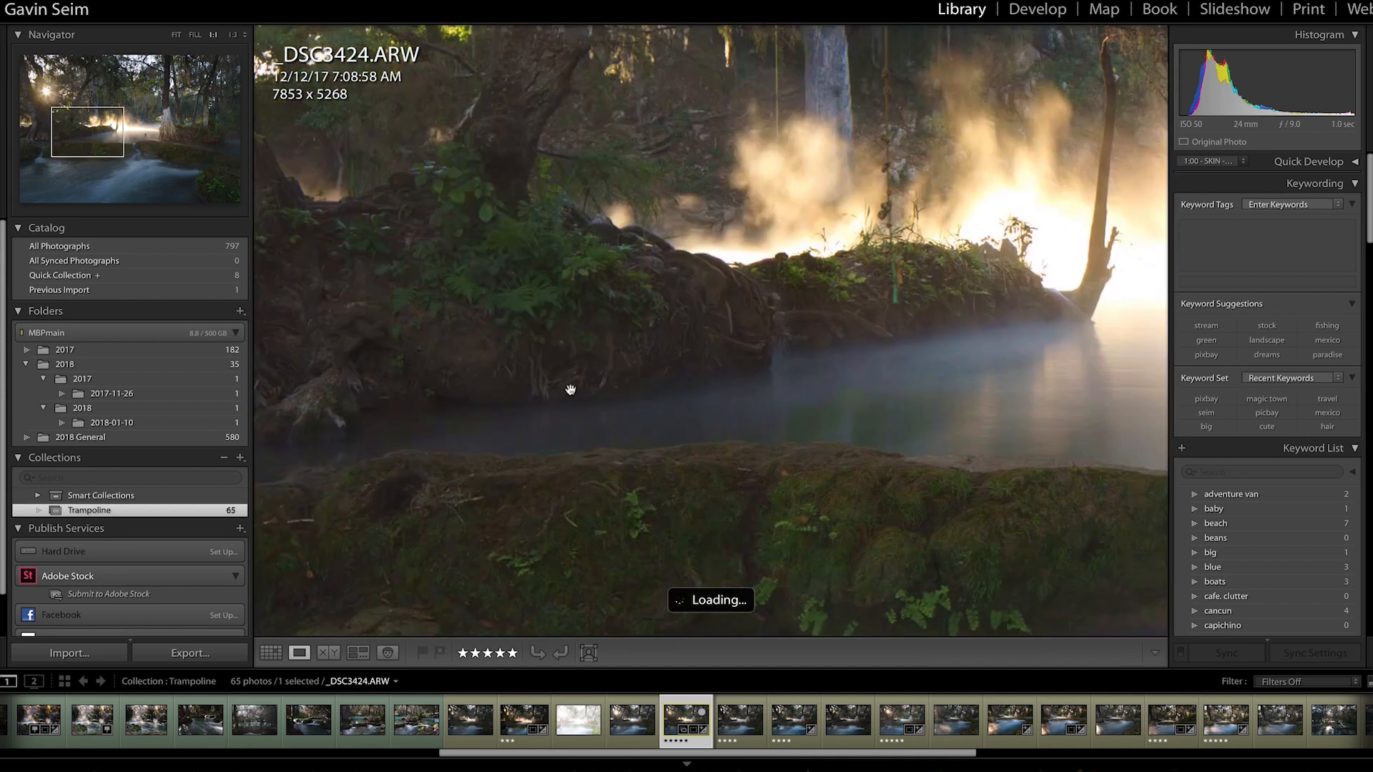
left_click_drag(570, 390, 607, 190)
left_click_drag(547, 272, 703, 426)
left_click_drag(545, 213, 753, 381)
left_click(483, 220)
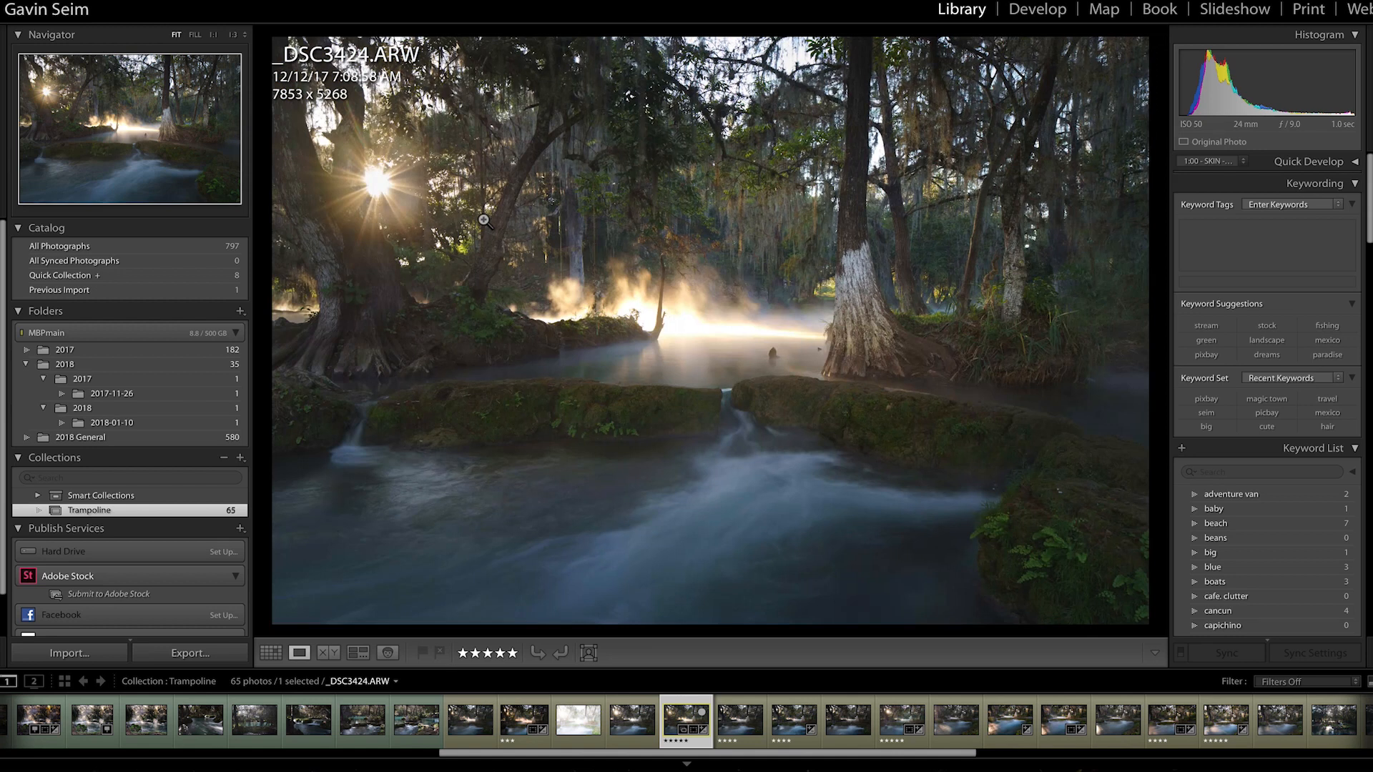
Move from _DSC3424.ARW through the similar river frames to _DSC3427.ARW, comparing edited and unedited versions of the light and water.
key("Right")
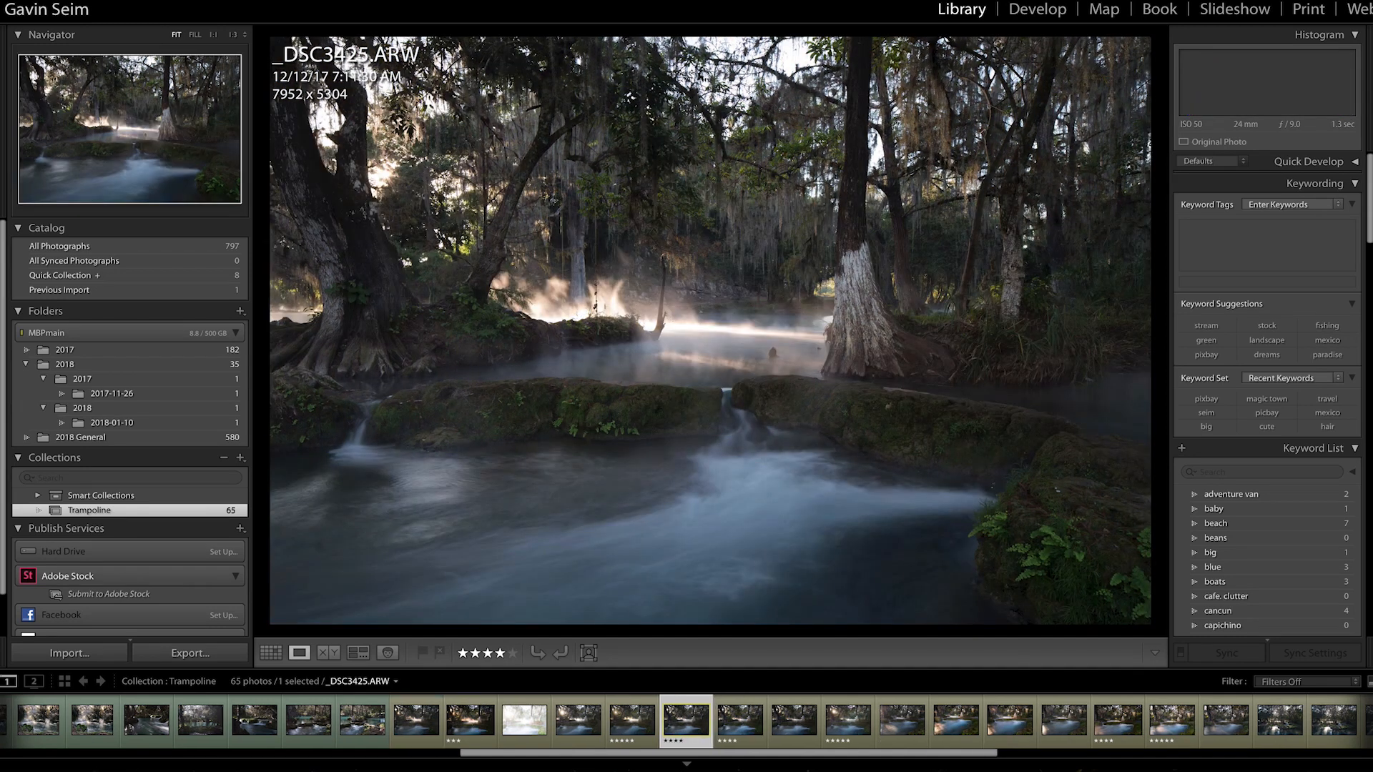
key("Right")
key("Left")
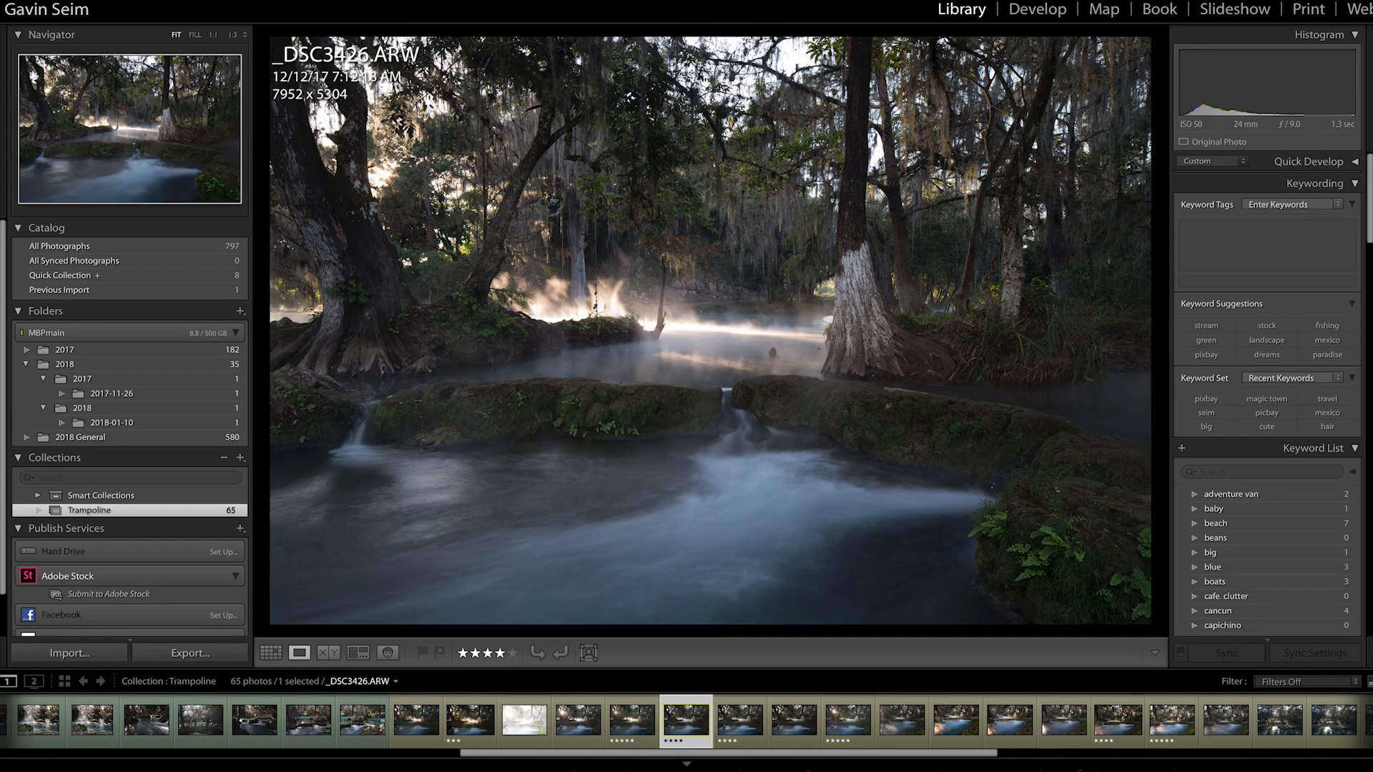
key("Right")
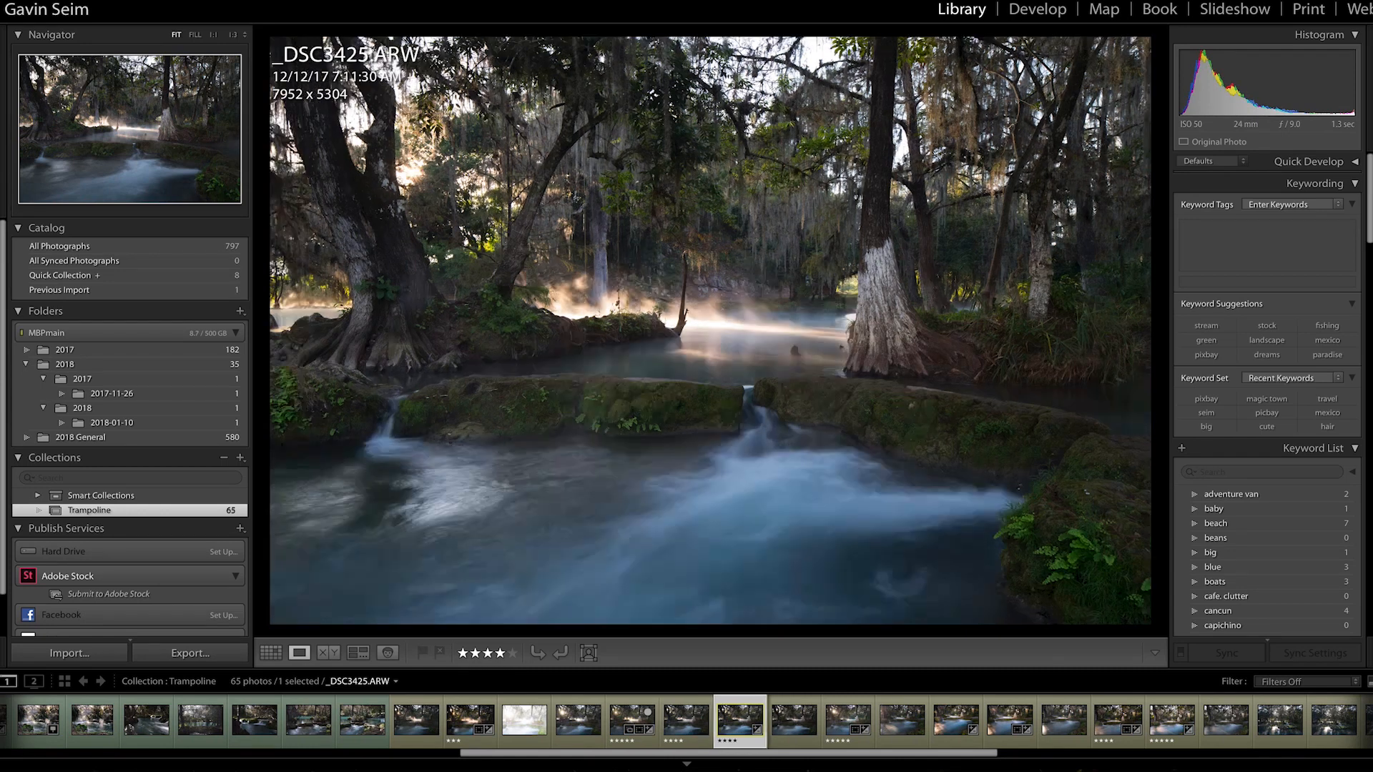
key("Right")
key("Right")
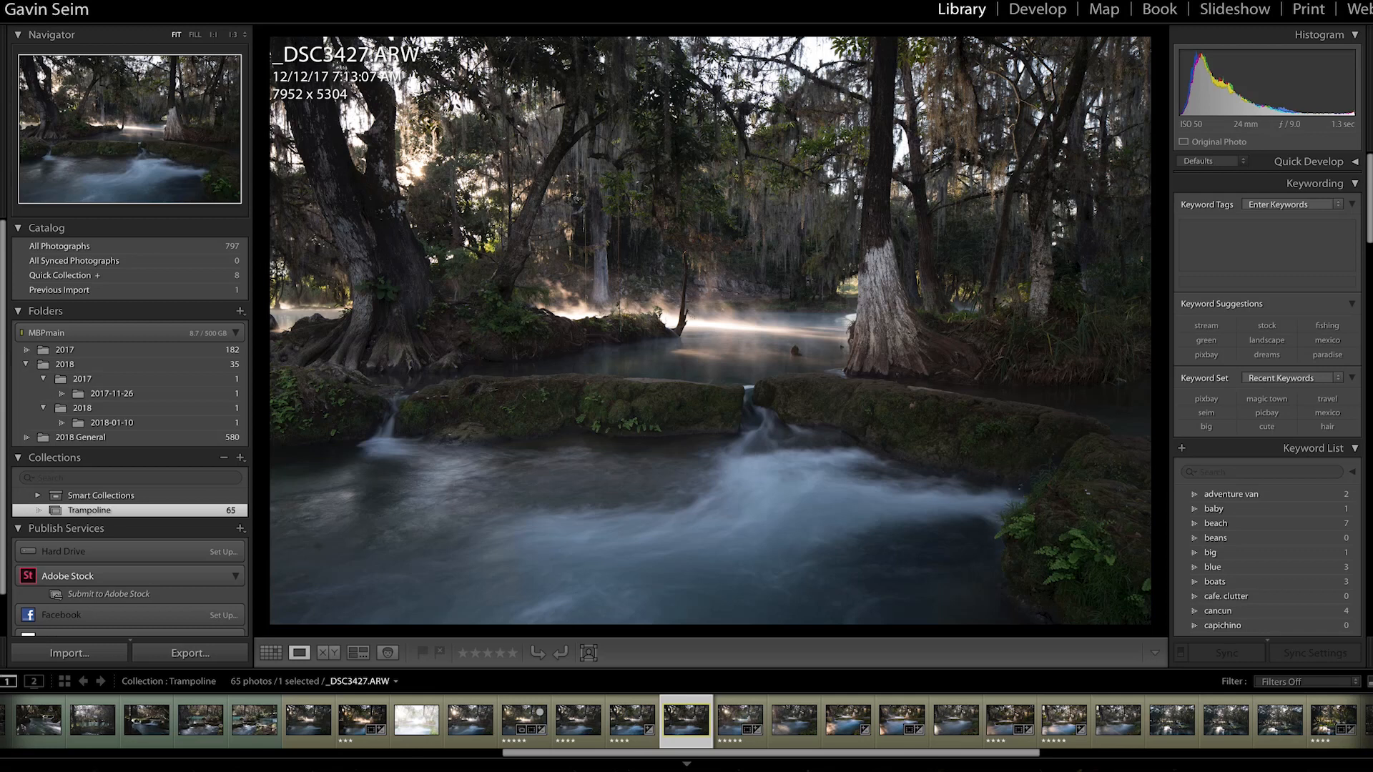
Go back through the frames before _DSC3427.ARW to compare them again, then move forward to the sunburst frame _DSC3428.ARW.
key("Left")
key("Left")
key("Right")
key("Left")
key("Left")
key("Left")
key("Left")
key("Right")
key("Right")
key("Right")
key("Right")
key("Right")
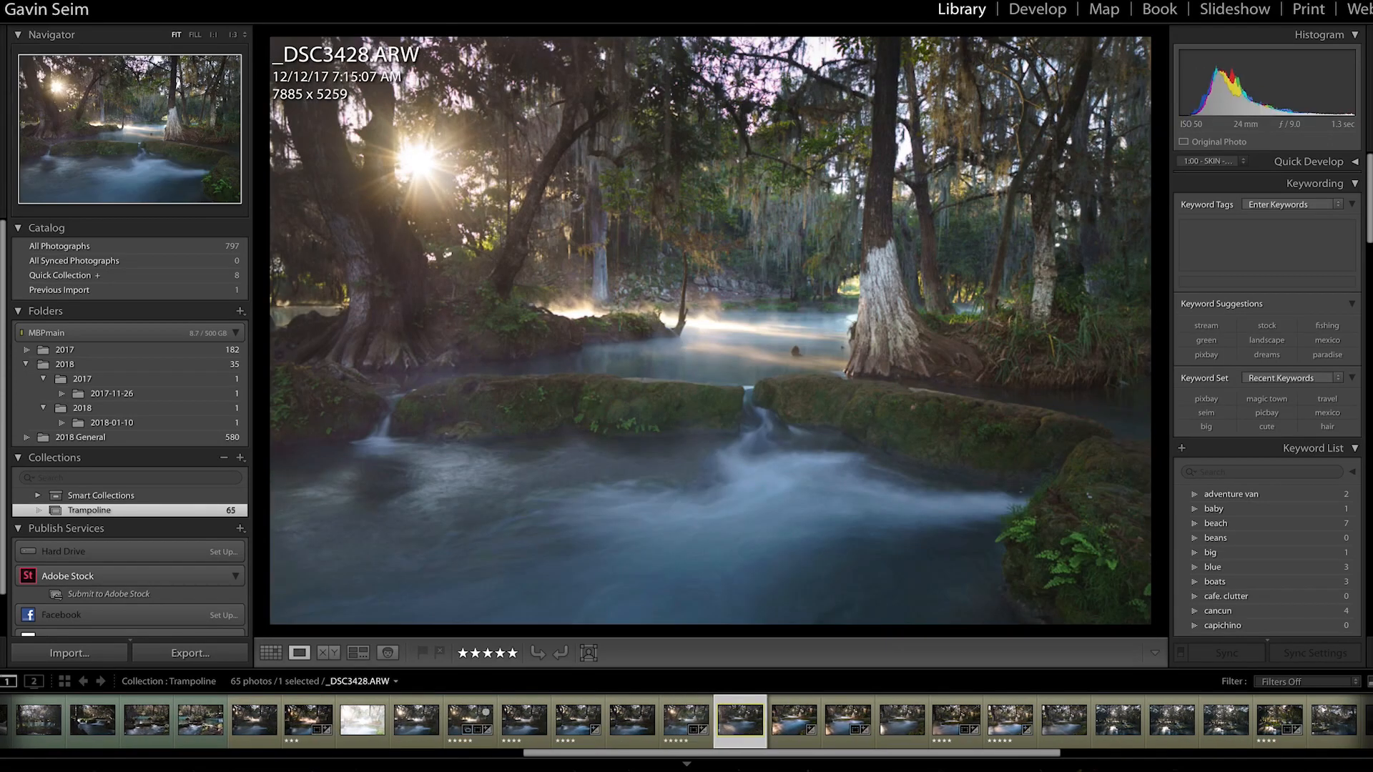
Compare the sunburst frame _DSC3428.ARW with the wider view _DSC3429.ARW, then move on to the edited _DSC3430.ARW.
key("Right")
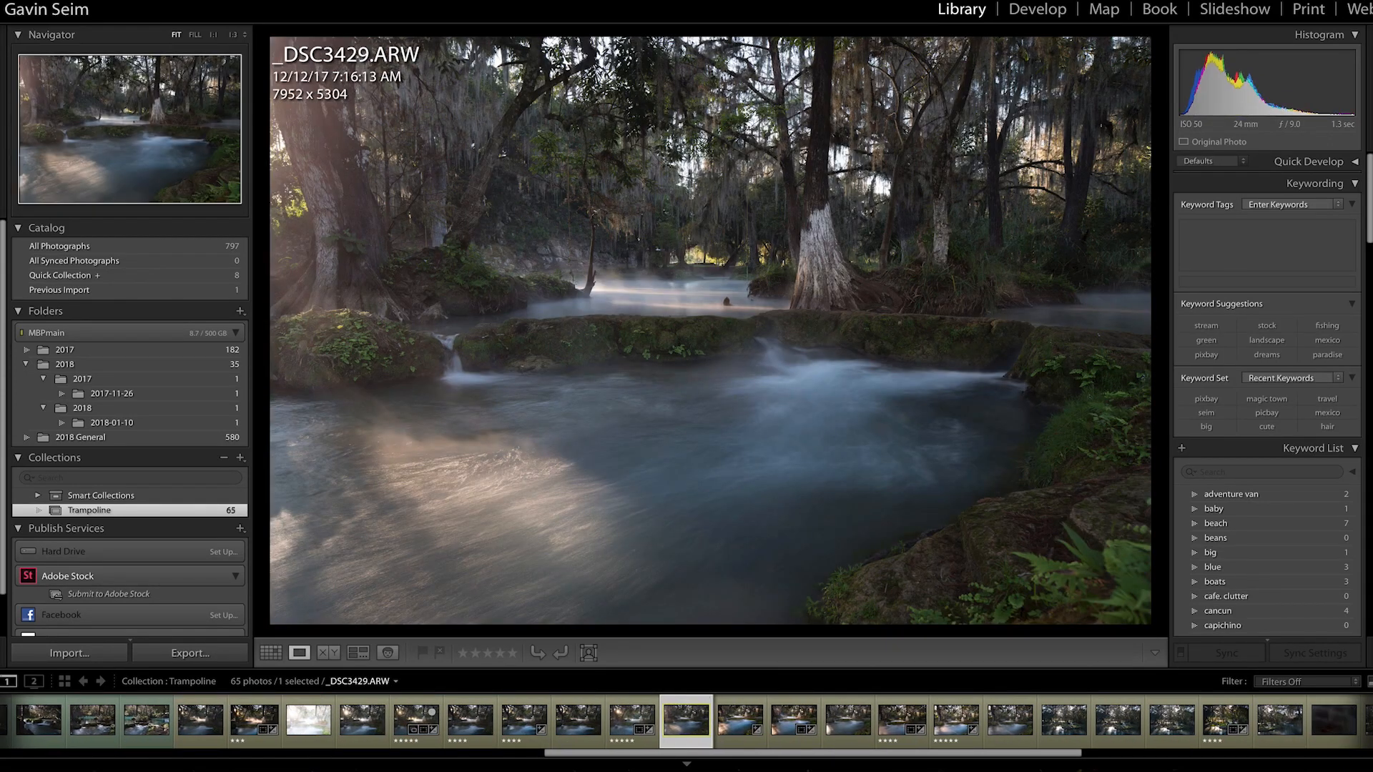
key("Left")
key("Right")
key("Left")
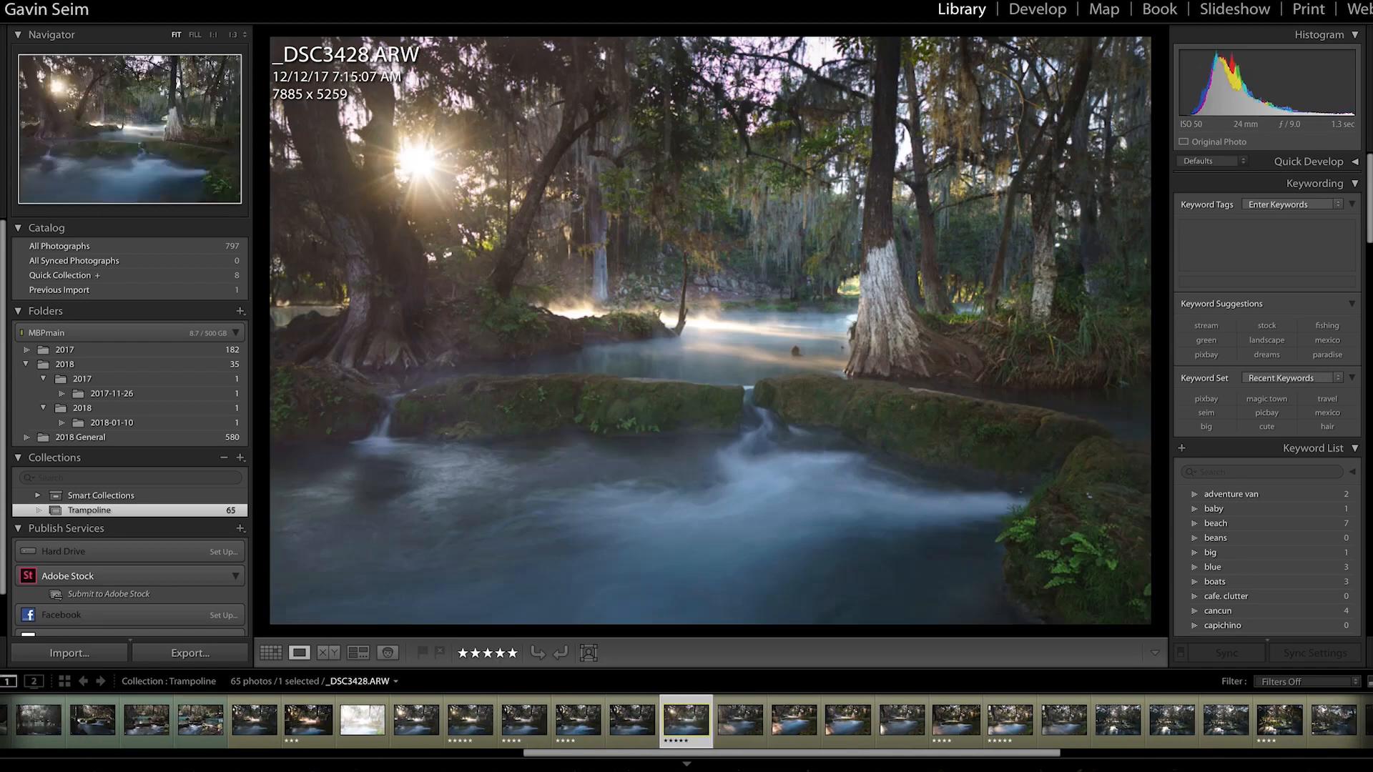
key("Right")
key("Right")
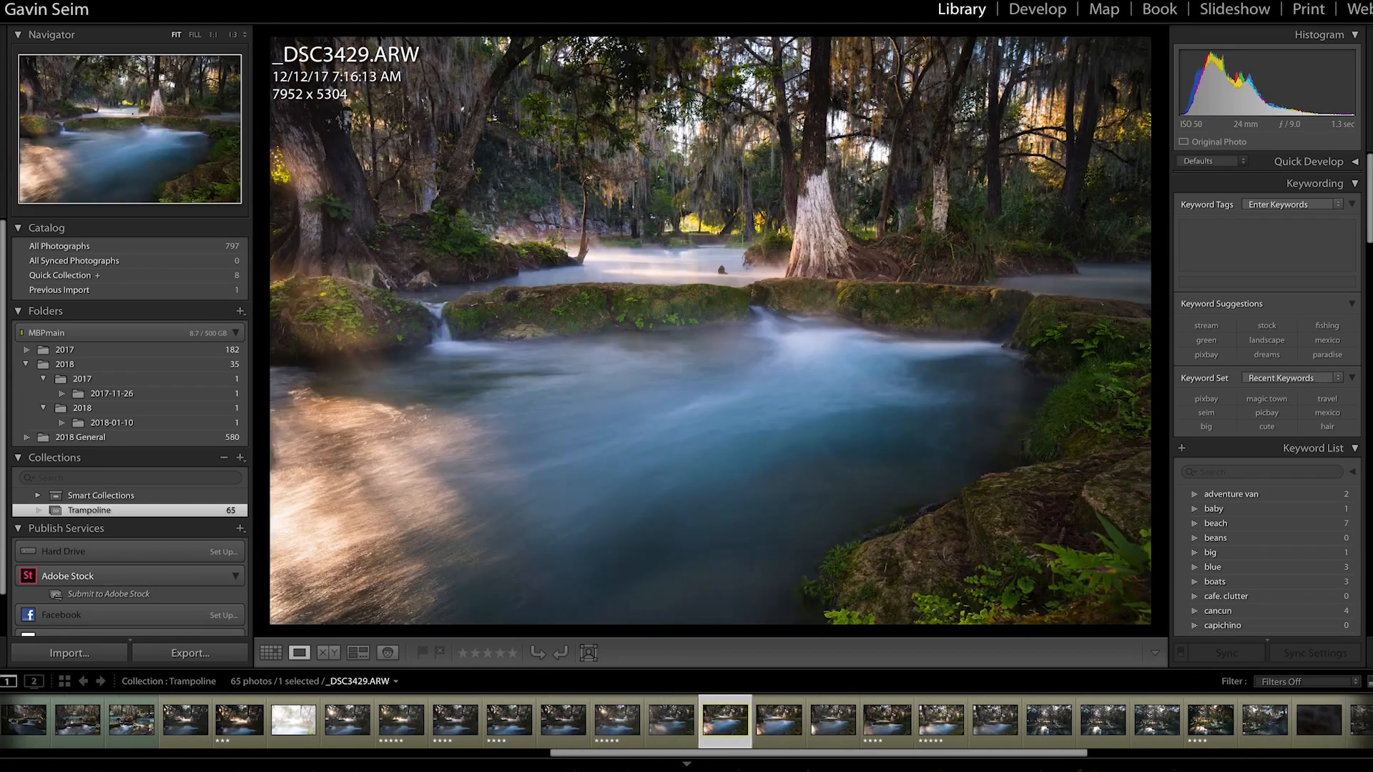
key("Right")
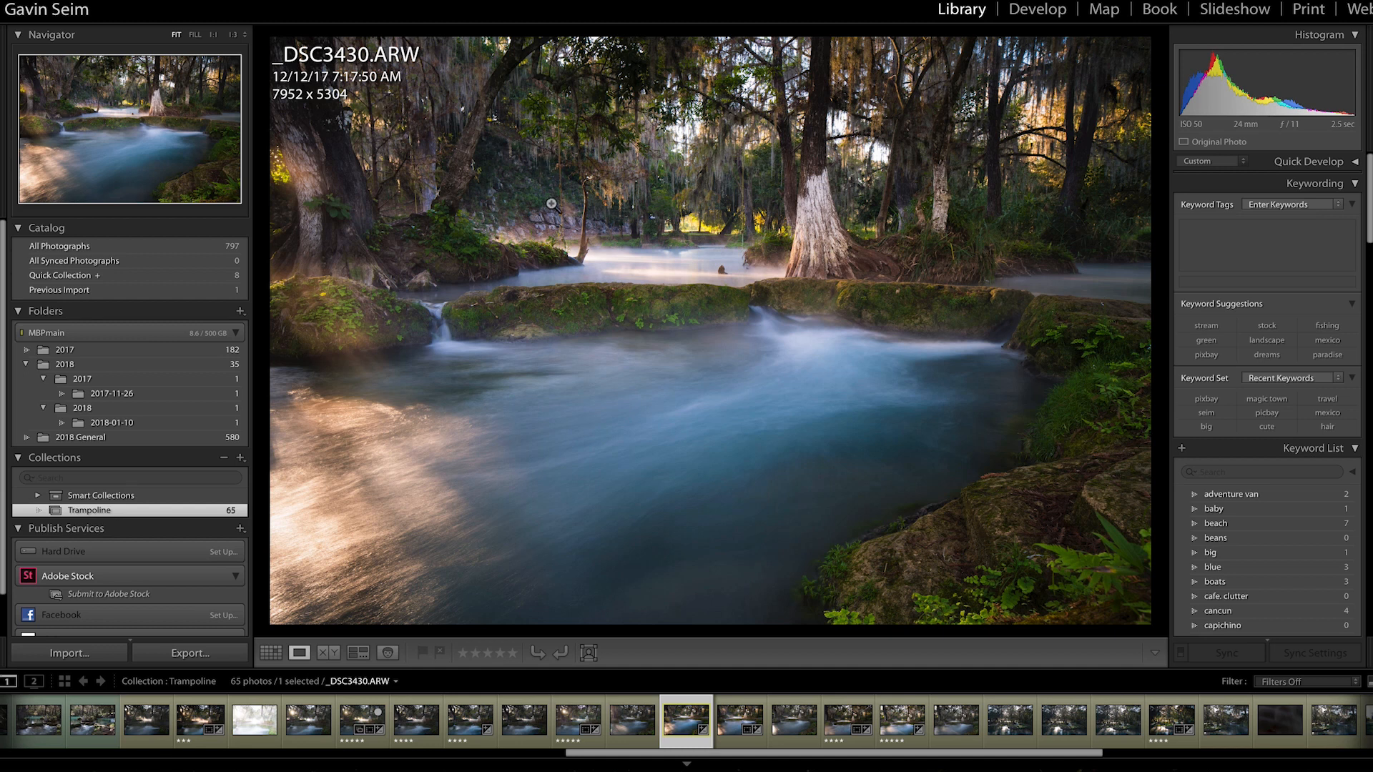
Open _DSC3430.ARW for developing, leave its crop unchanged, and switch the photo's info overlay to the exposure and lens details.
key("r")
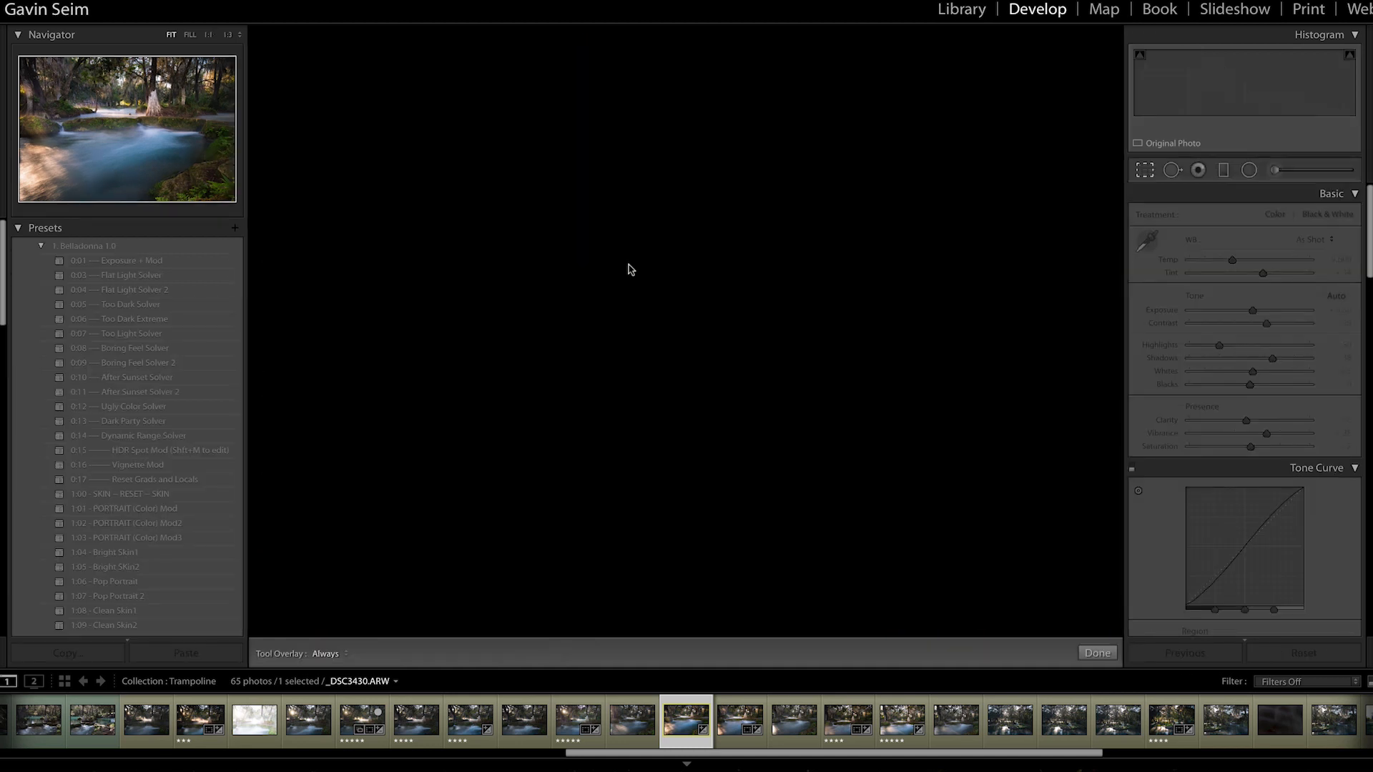
key("r")
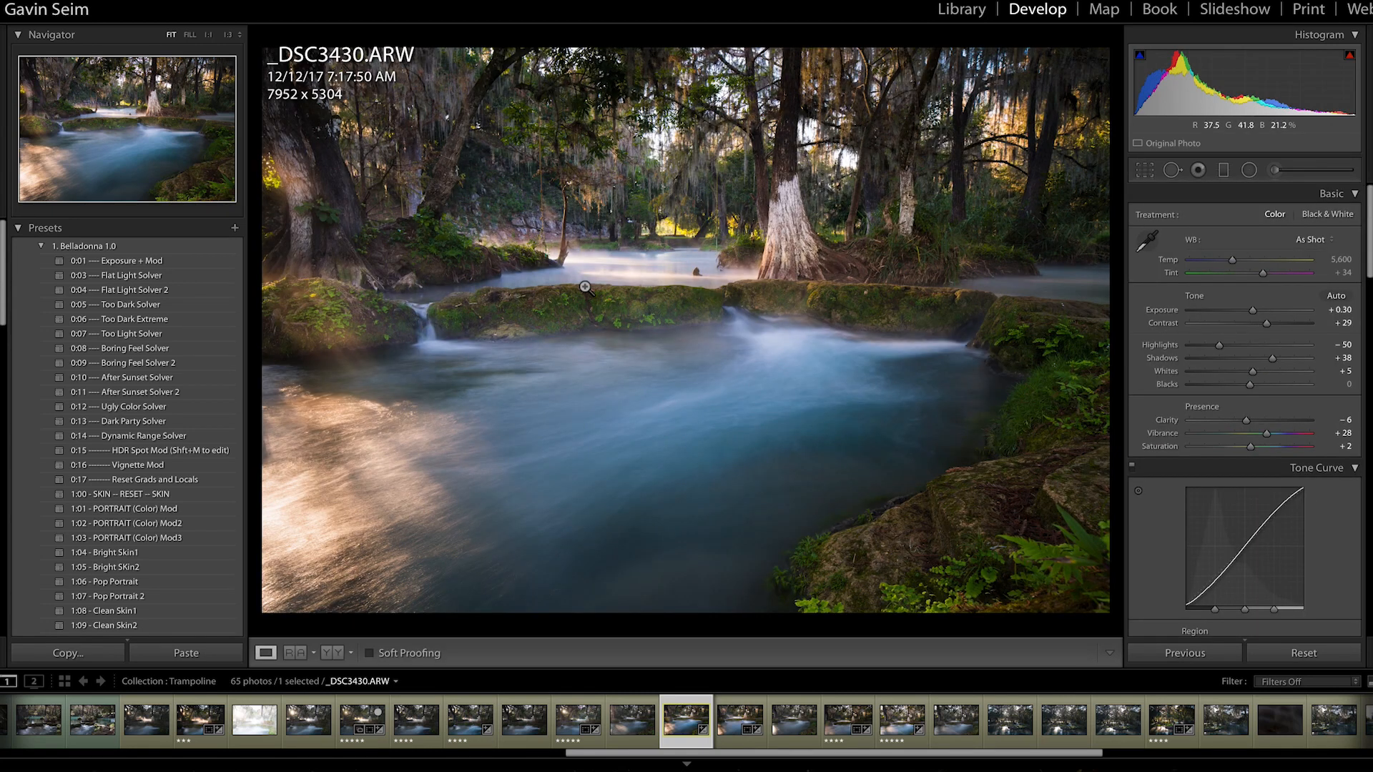
key("i")
key("i")
key("i")
key("i")
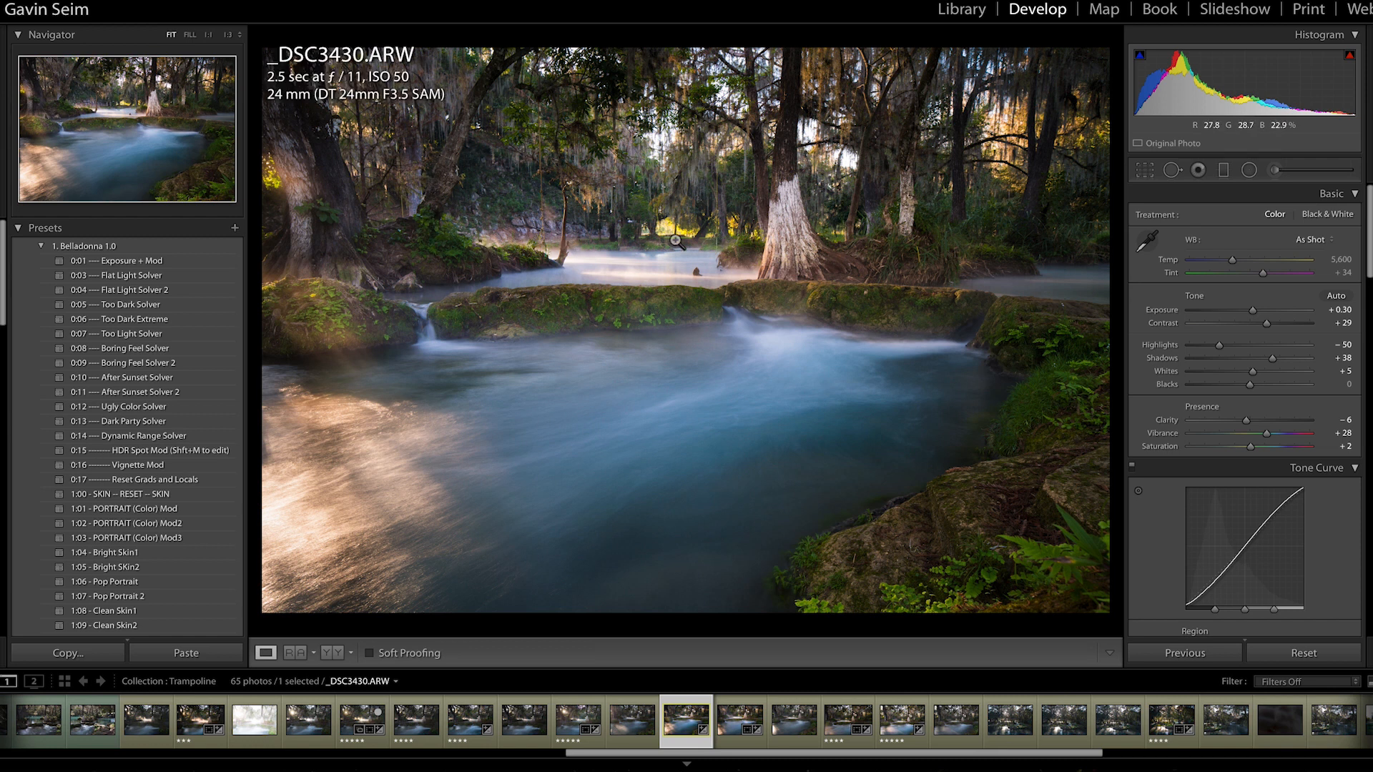
Inspect the mossy ledge, white tree trunk and misty background of _DSC3430.ARW up close, then return to the full photo.
left_click(491, 316)
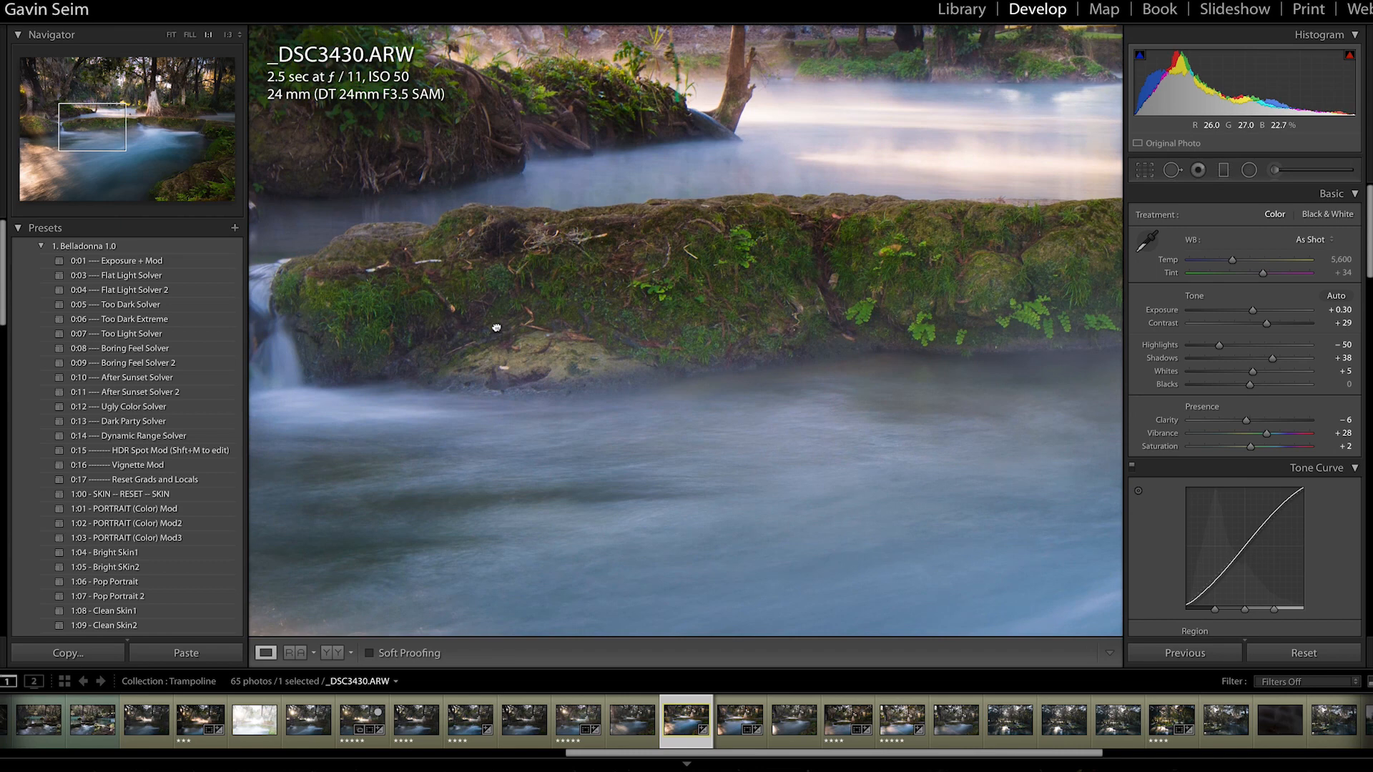
left_click(496, 328)
left_click(715, 183)
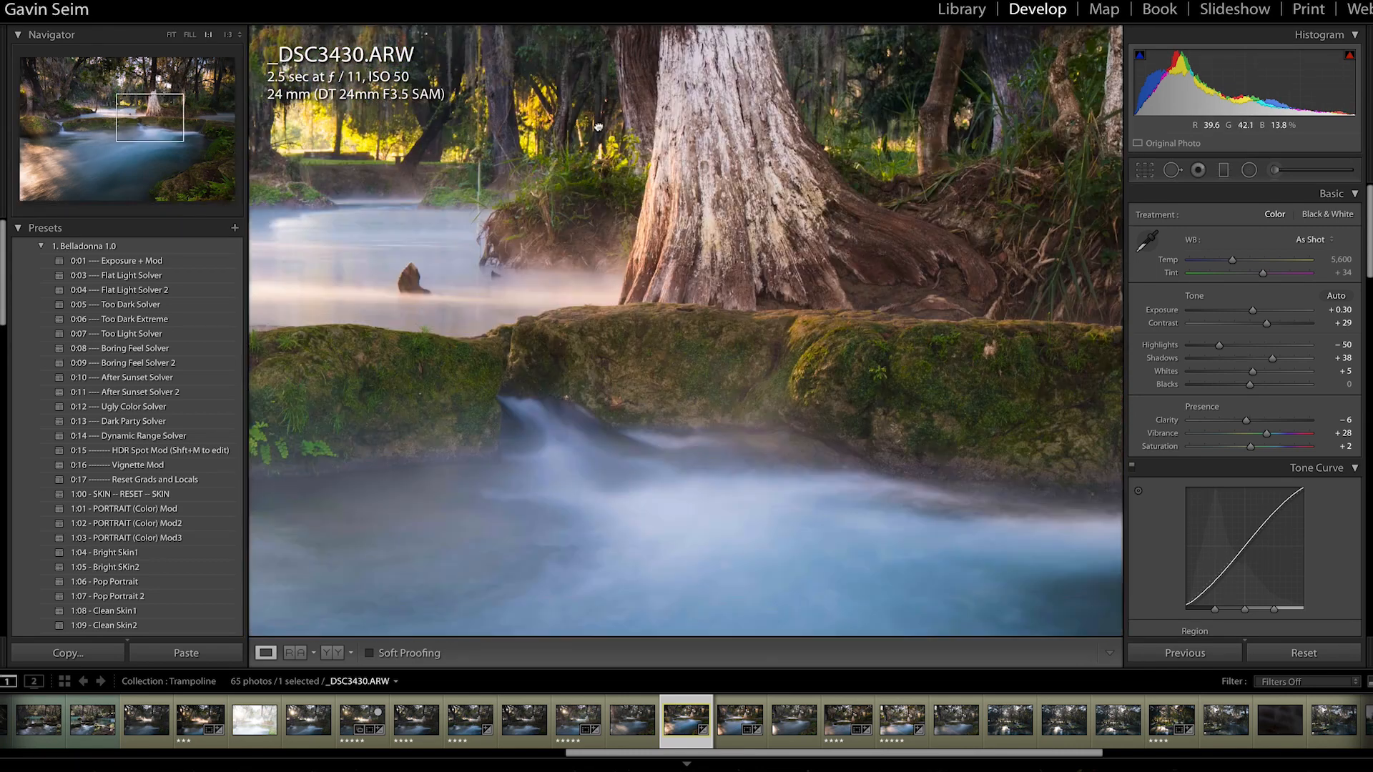
left_click_drag(628, 144, 599, 128)
left_click_drag(603, 215, 633, 217)
left_click(436, 359)
left_click(592, 175)
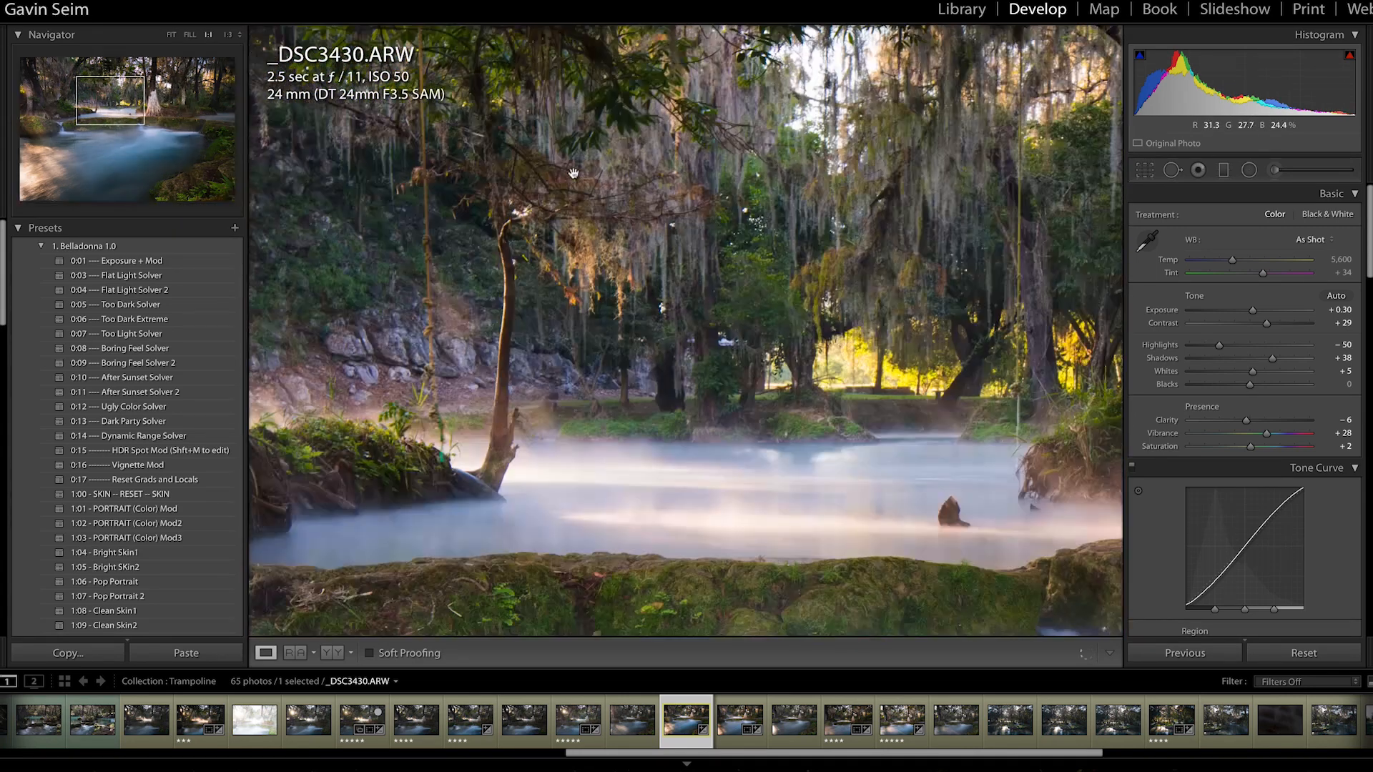
left_click(445, 313)
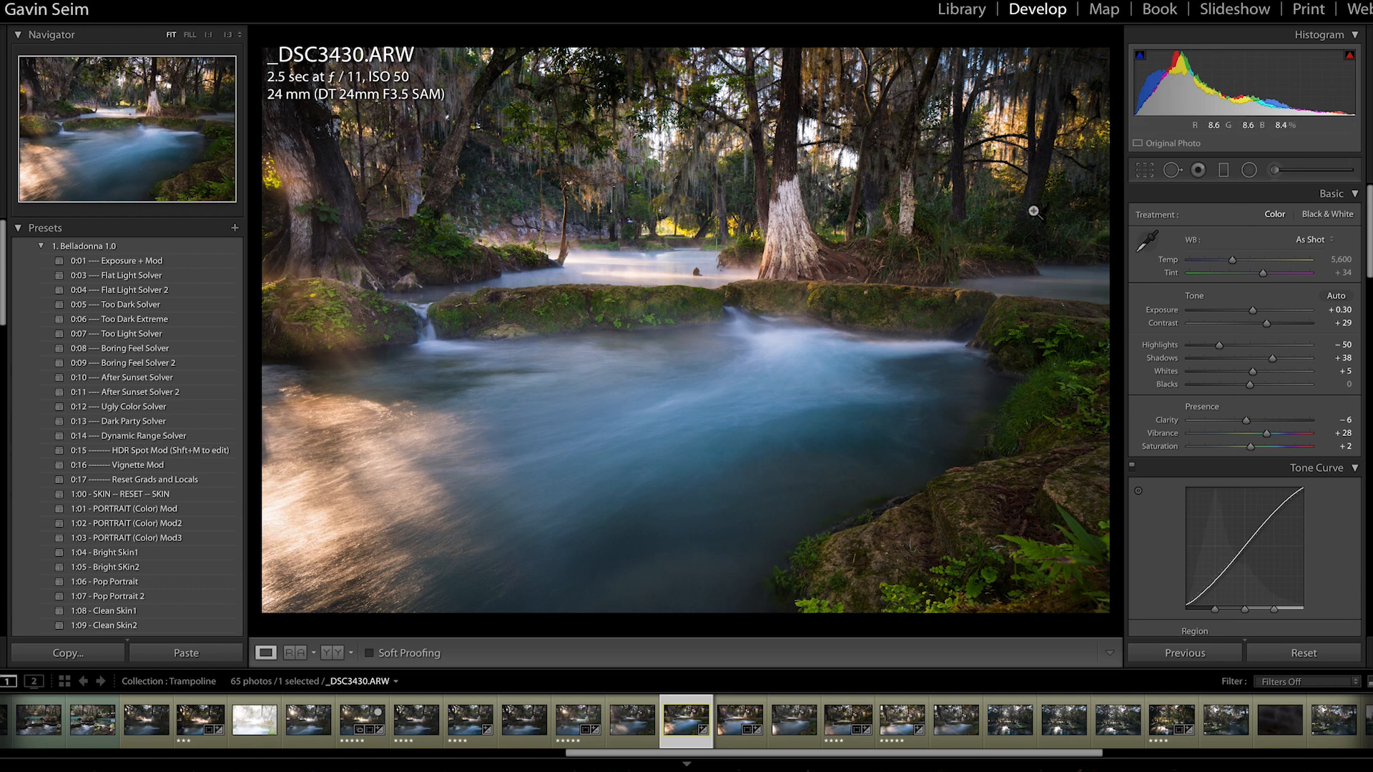
Check _DSC3430.ARW against the preceding frame and give it a five-star rating.
key("Left")
key("Right")
key("5")
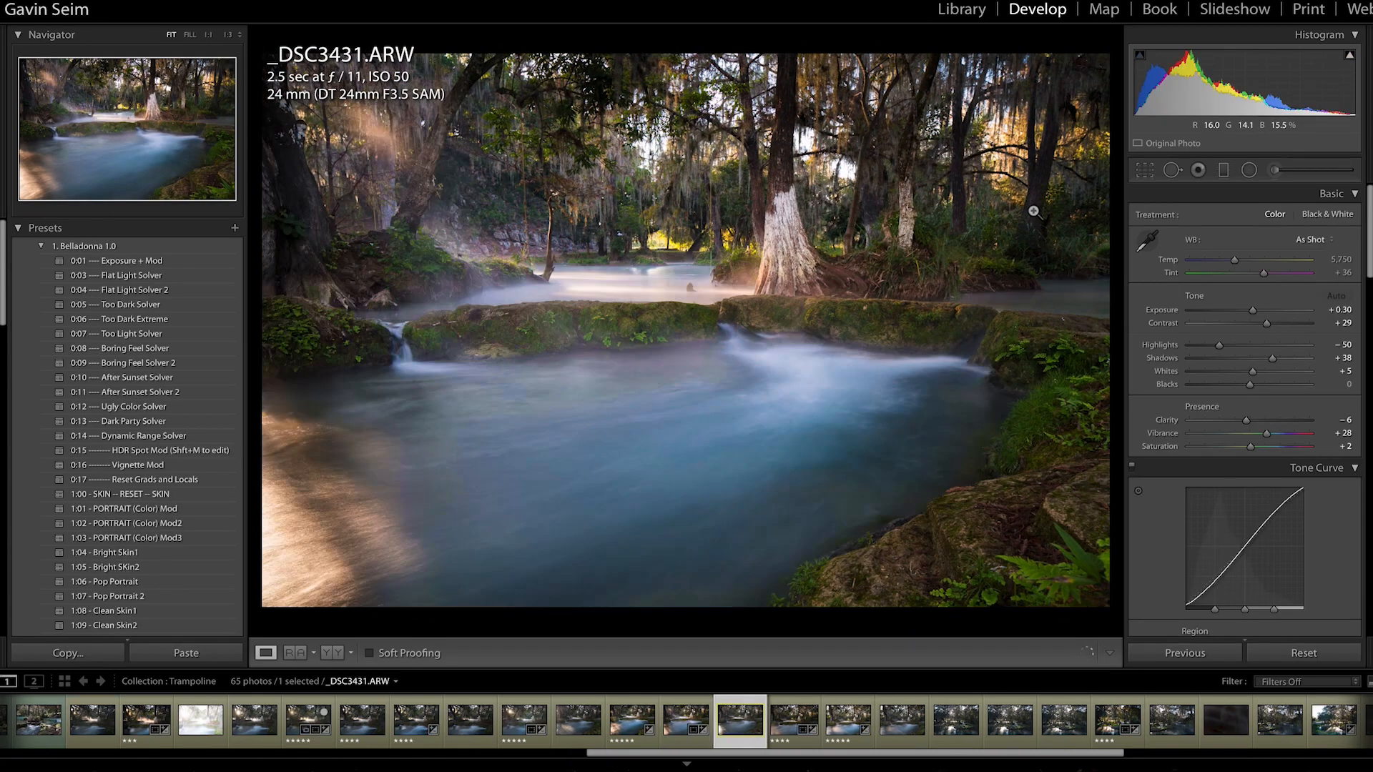
Review the remaining frames of the small waterfall and white-based tree, from _DSC3431.ARW to _DSC3436.ARW.
key("Right")
key("Right")
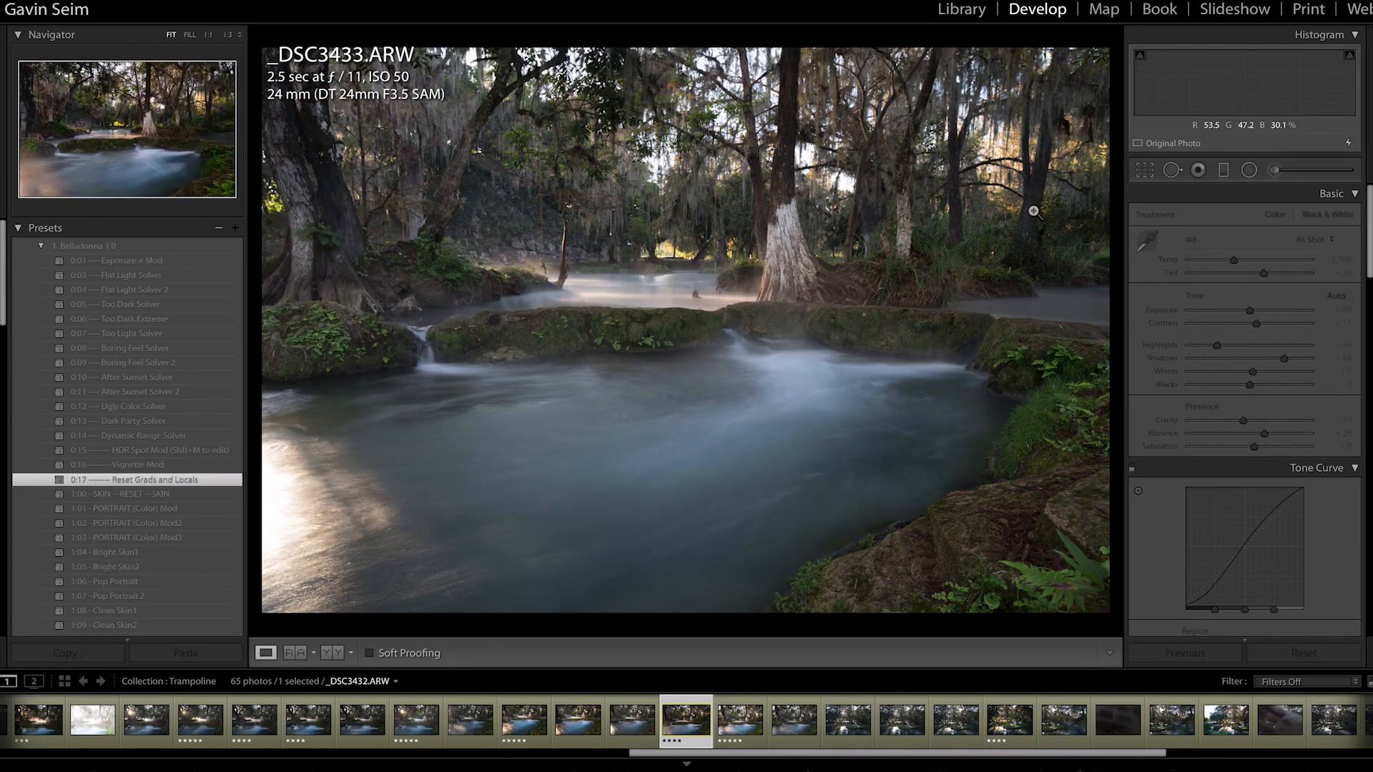
key("Right")
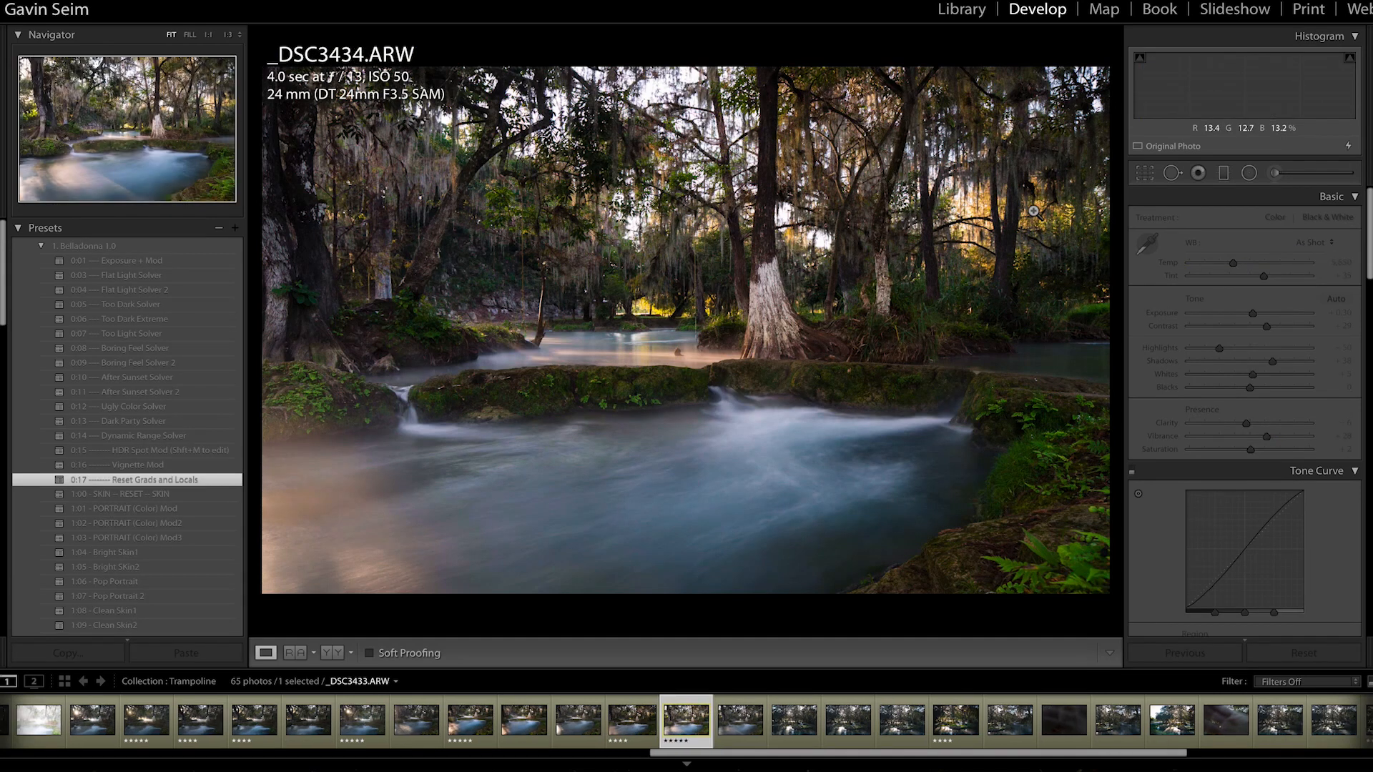
key("Right")
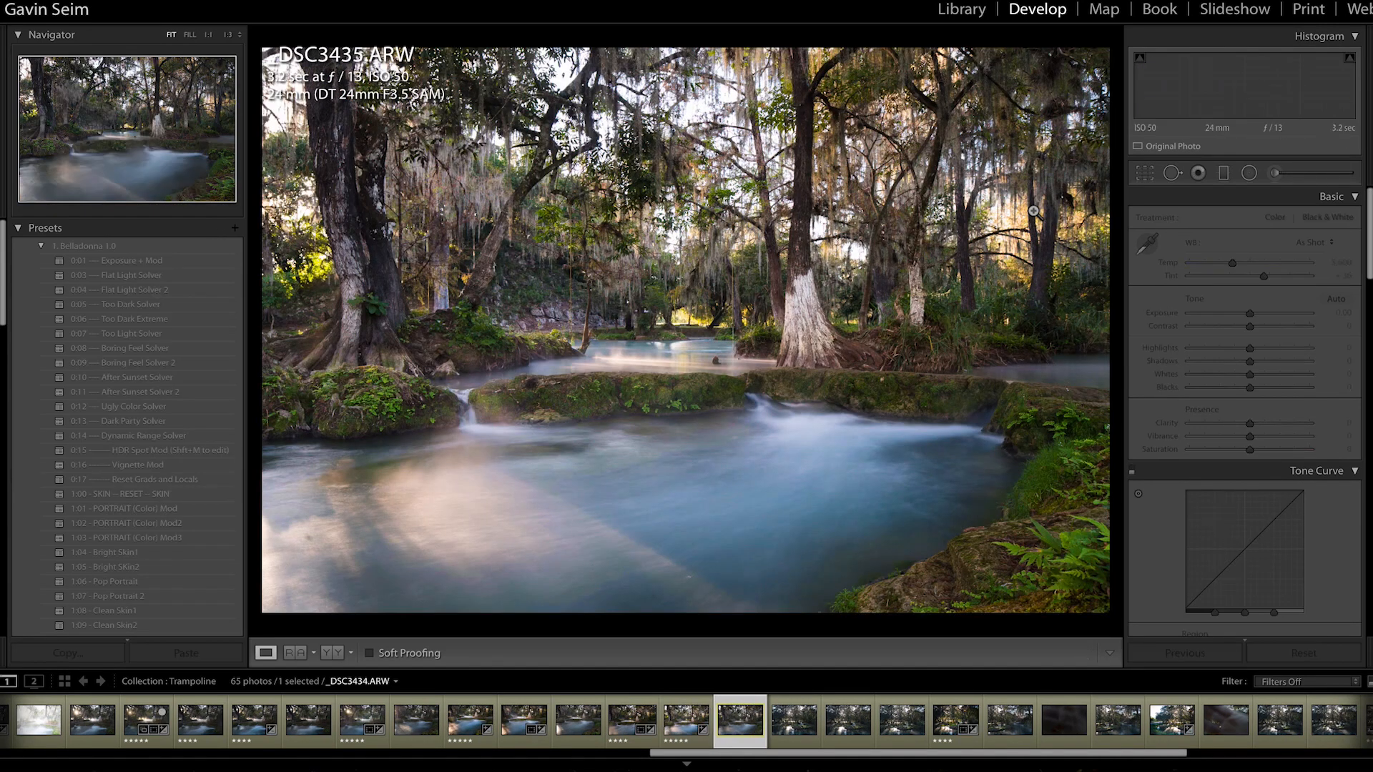
key("Right")
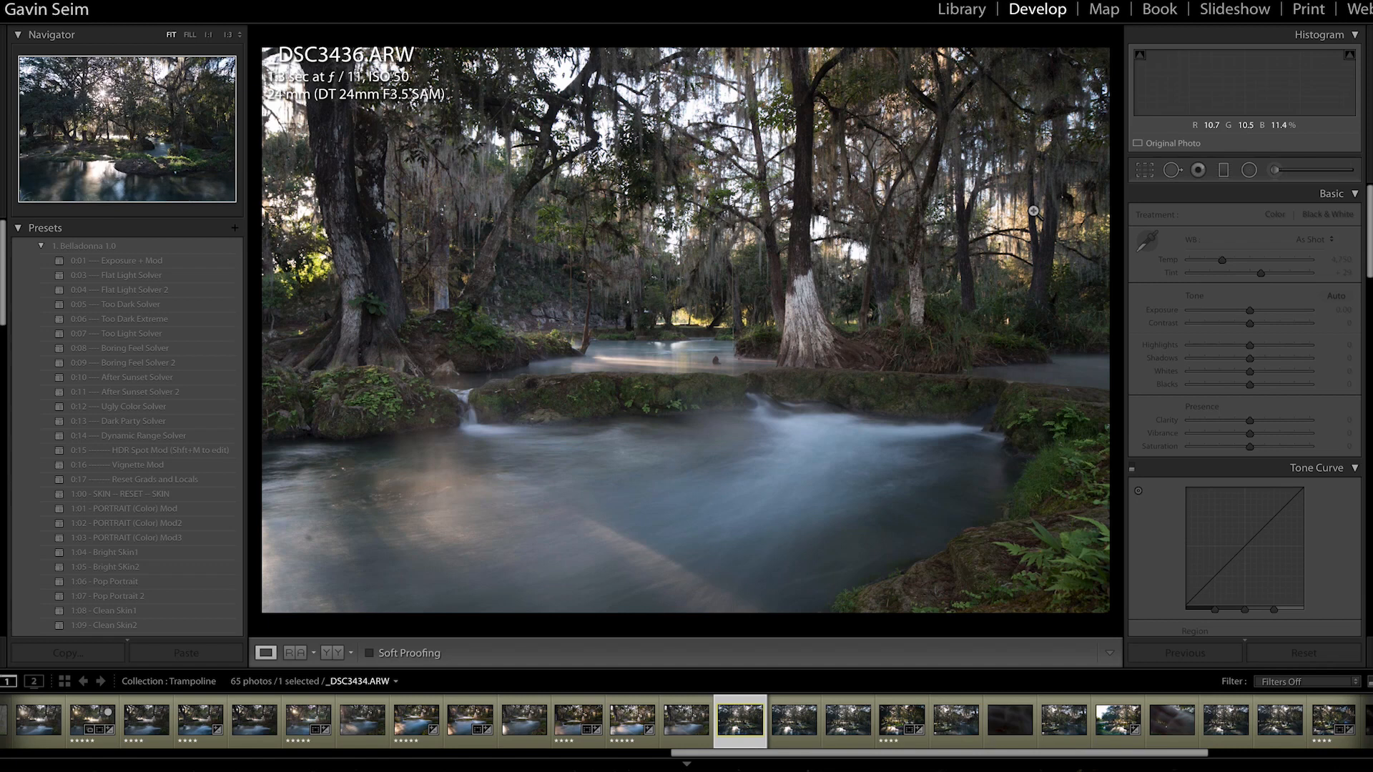
Review the backlit island and riverbank frames from _DSC3437.ARW onward, ending on the dark frame _DSC3441.ARW.
key("Right")
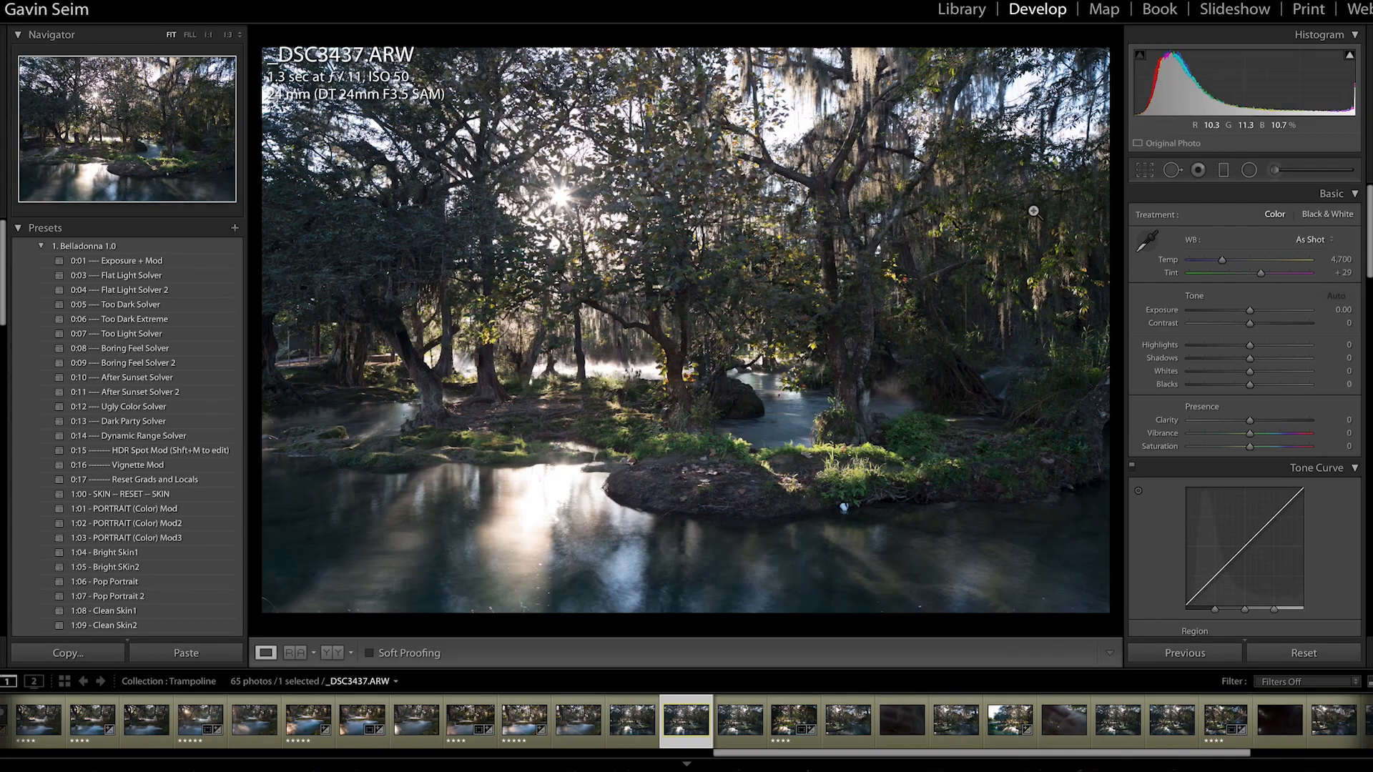
key("Right")
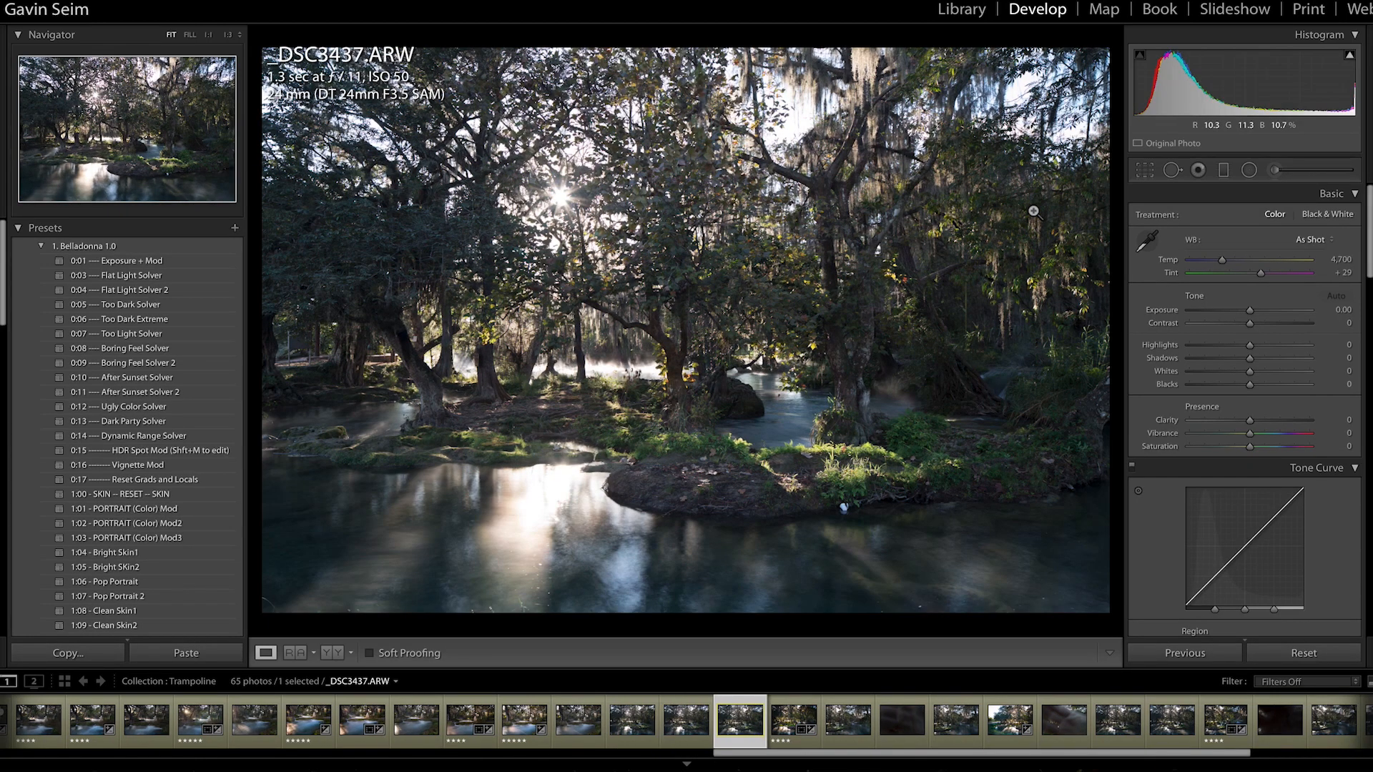
key("Right")
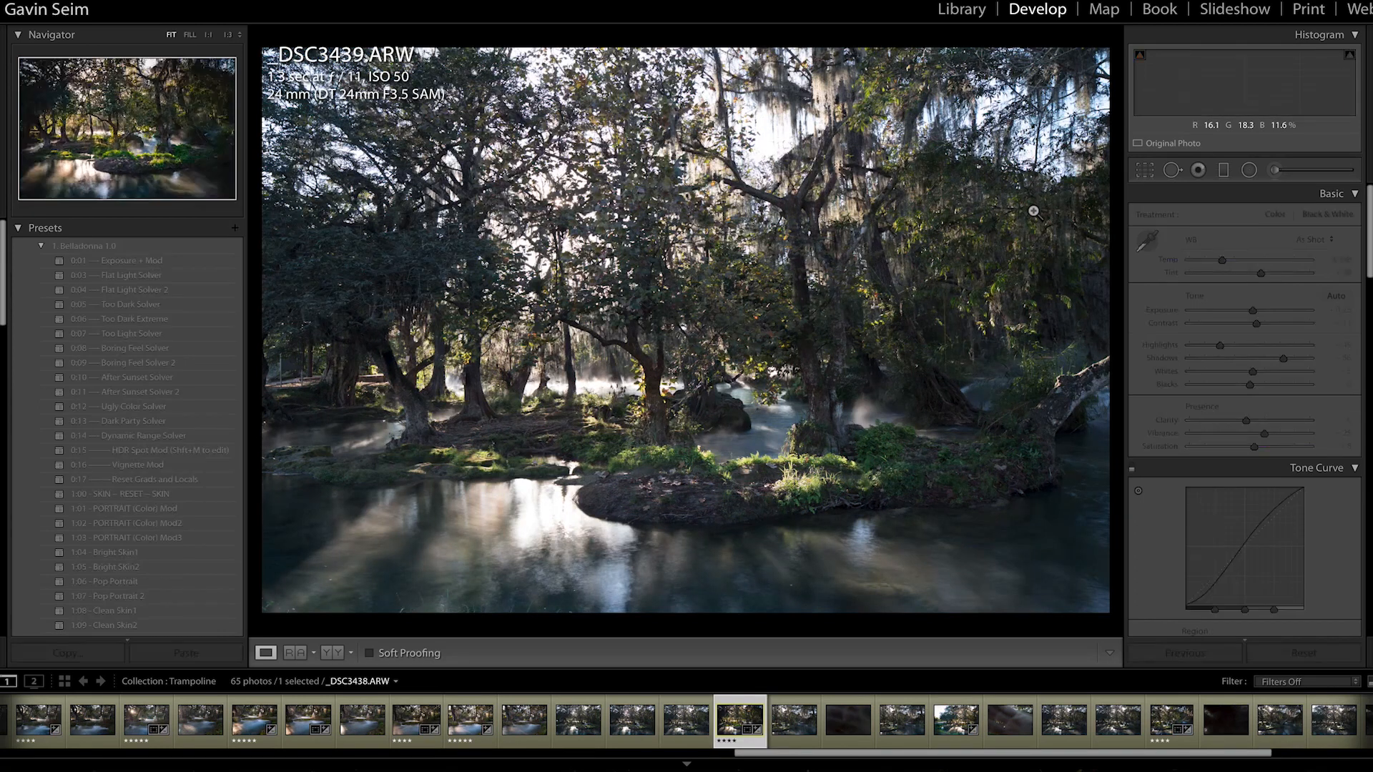
key("Right")
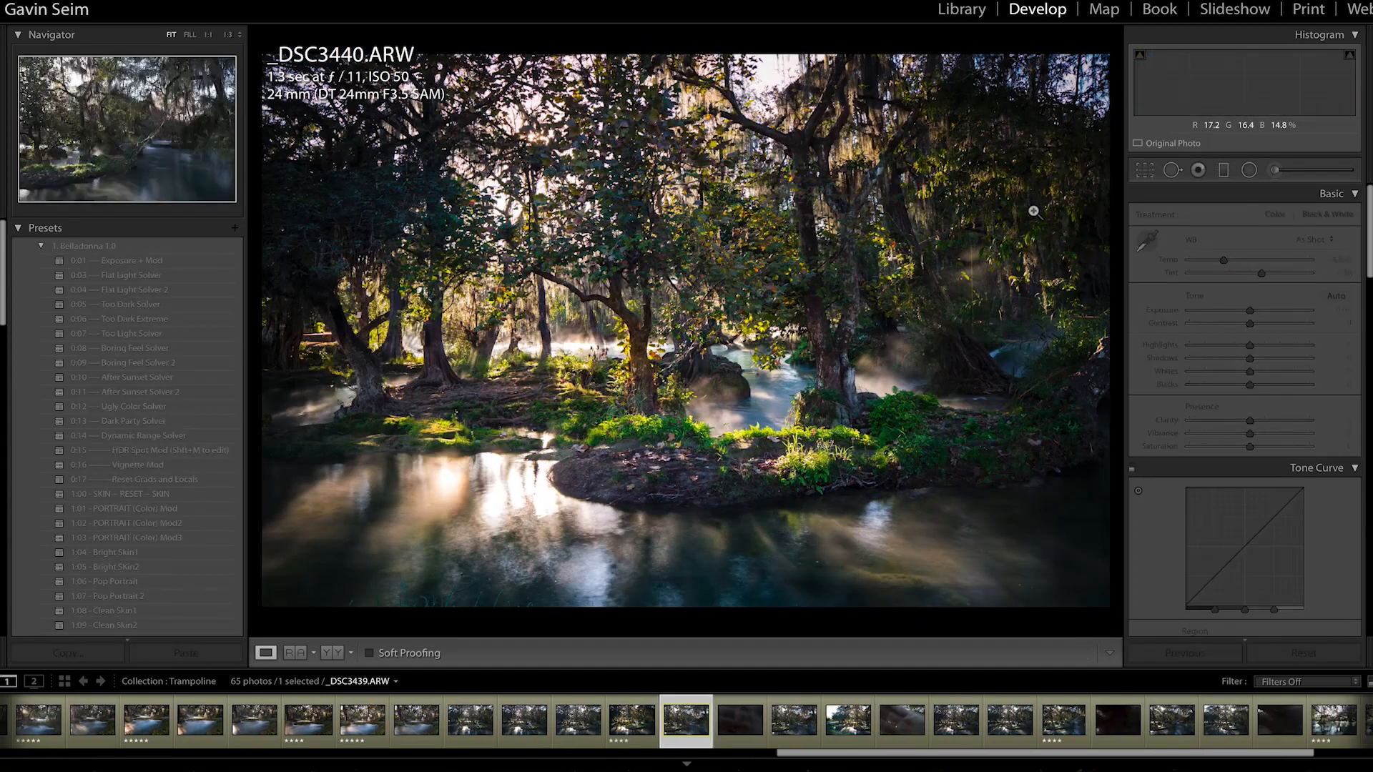
key("Right")
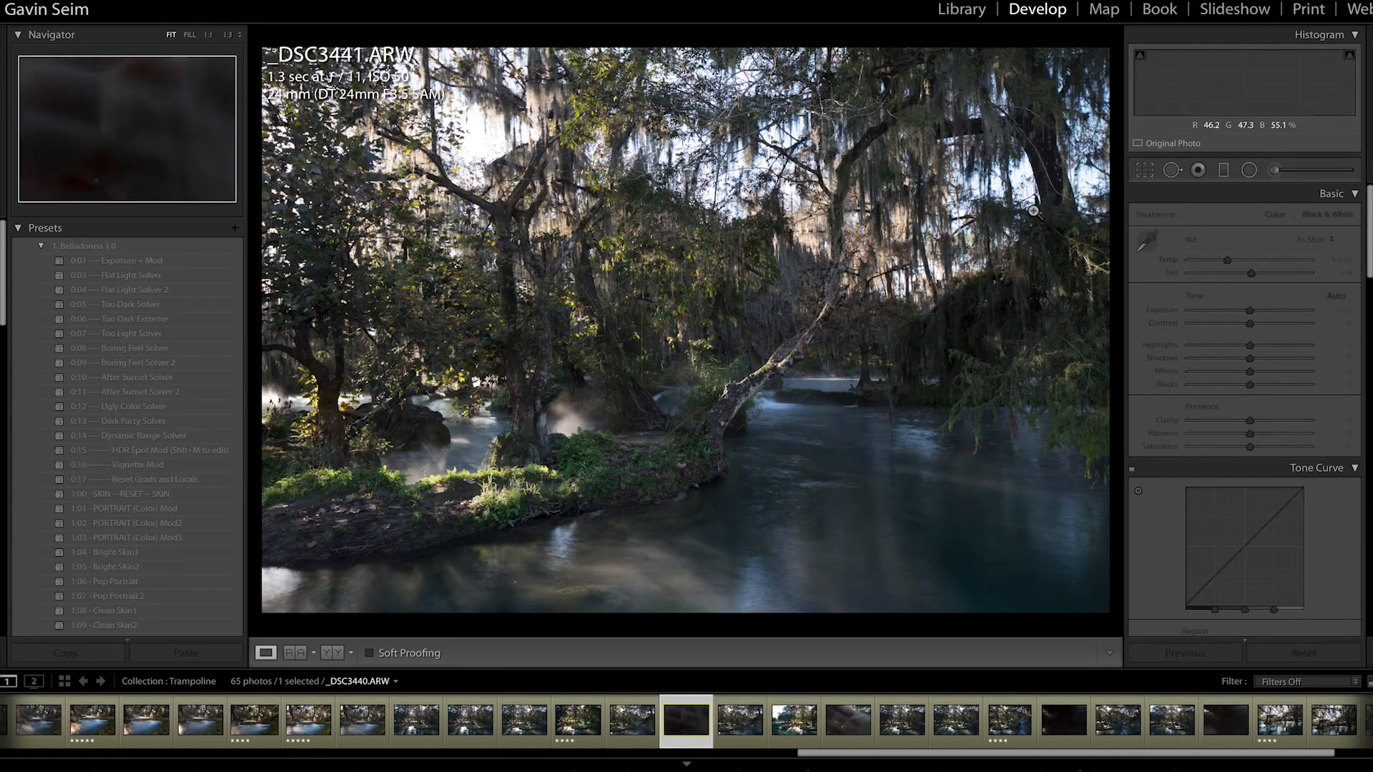
Compare the dark frame _DSC3441.ARW with the next river view, then move on to _DSC3443.ARW.
key("Right")
key("Left")
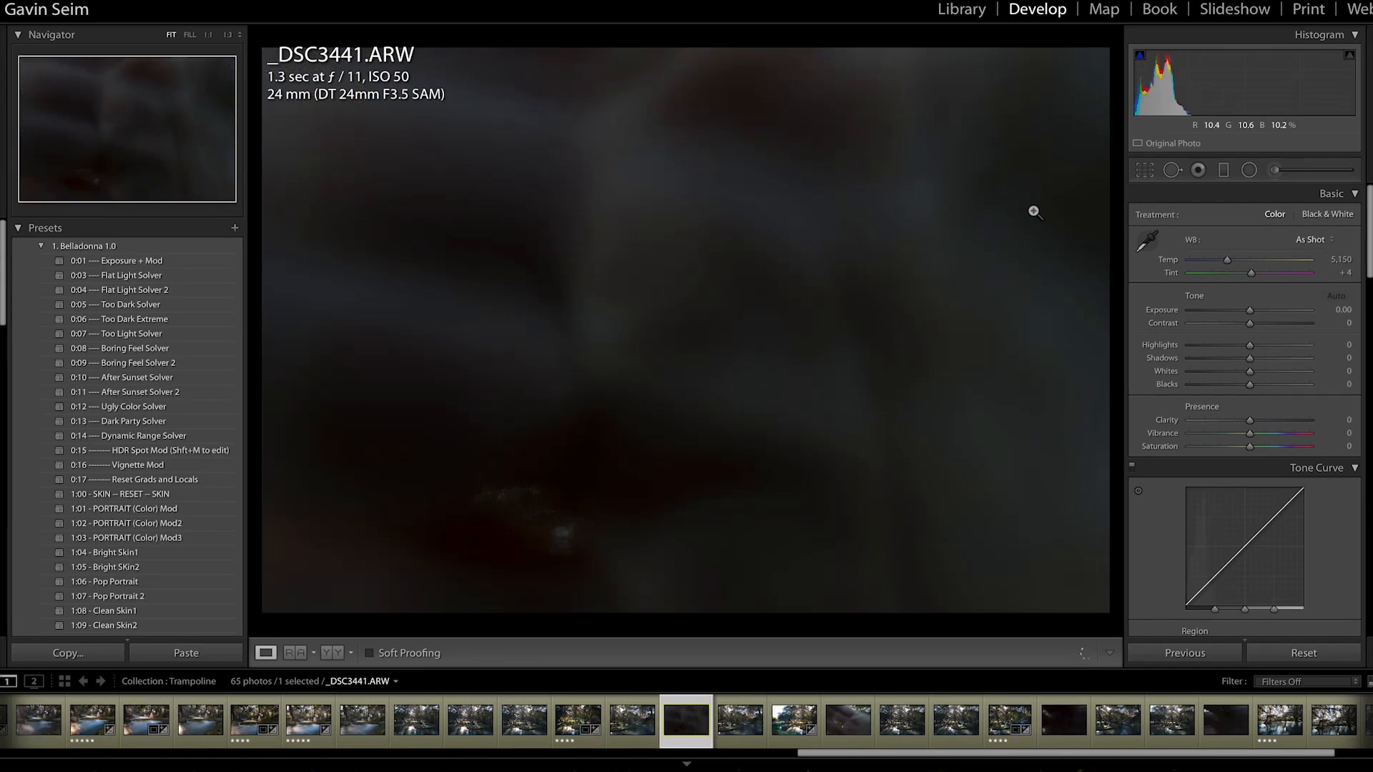
key("Right")
key("Right")
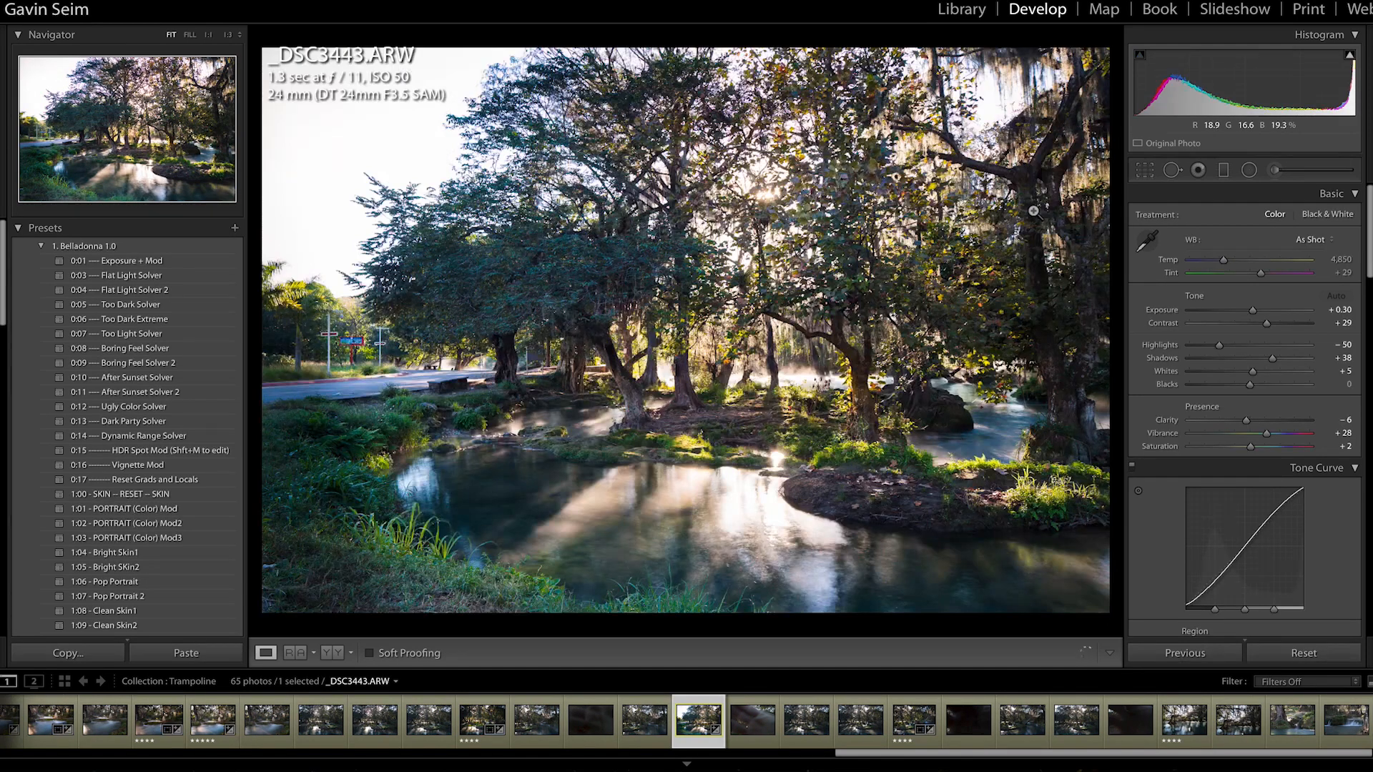
Switch between _DSC3442.ARW and _DSC3443.ARW to compare the two compositions, then return to the dark frame _DSC3441.ARW.
key("Left")
key("Right")
key("Left")
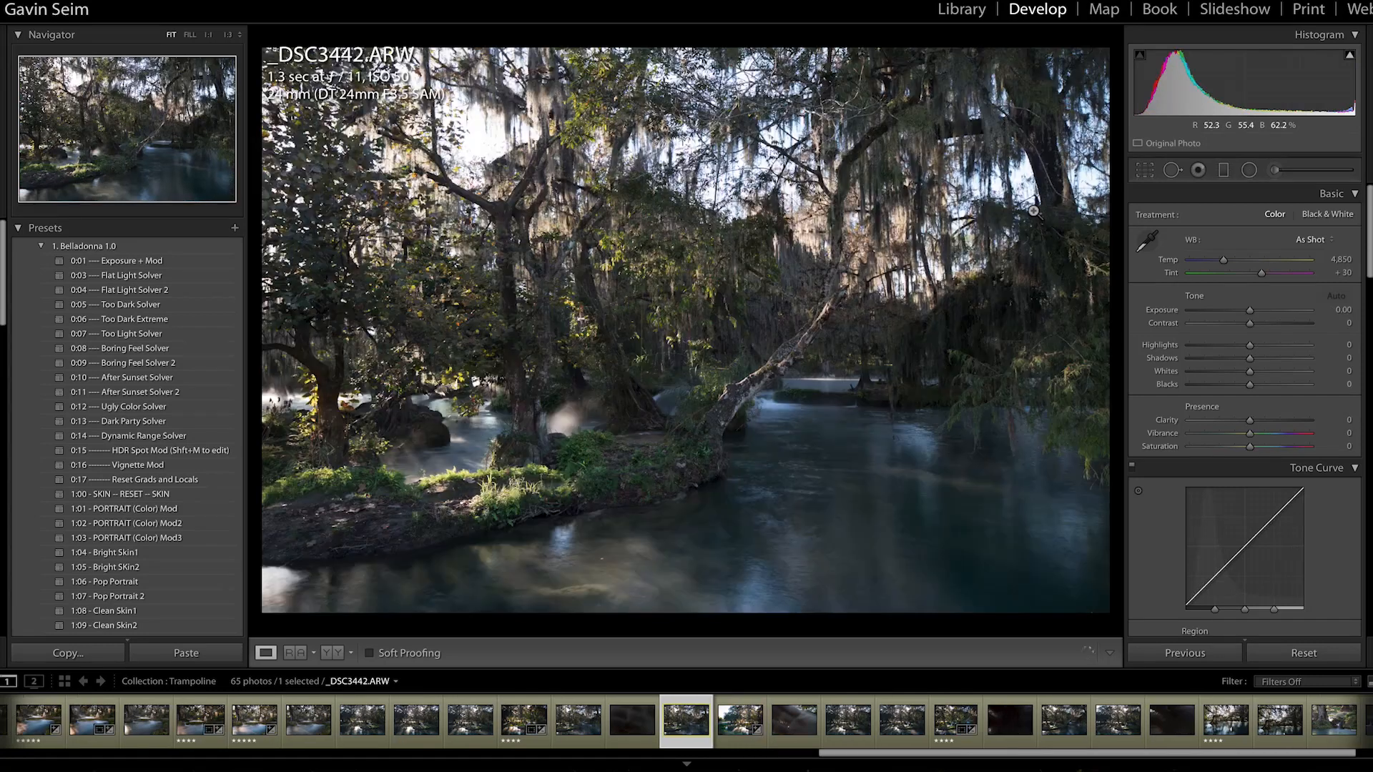
key("Right")
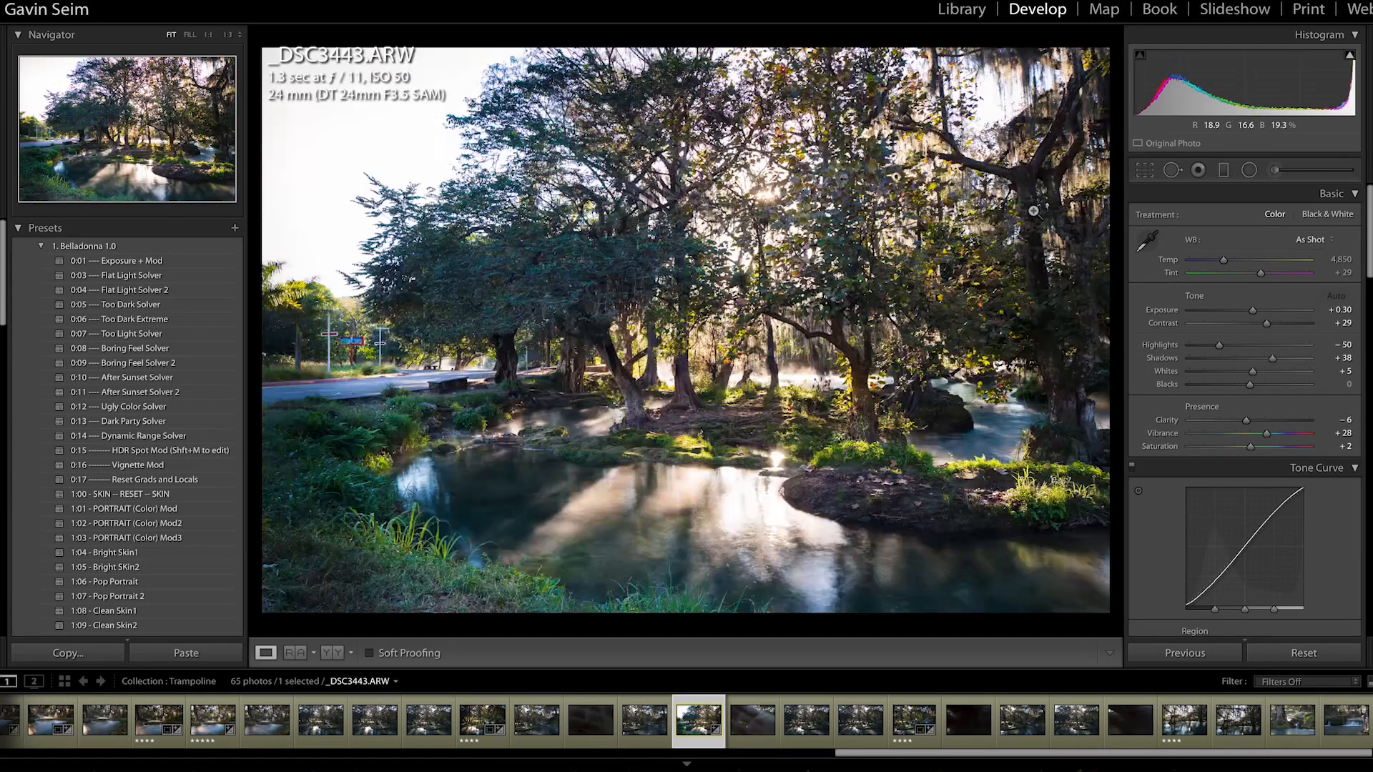
key("Left")
key("Left")
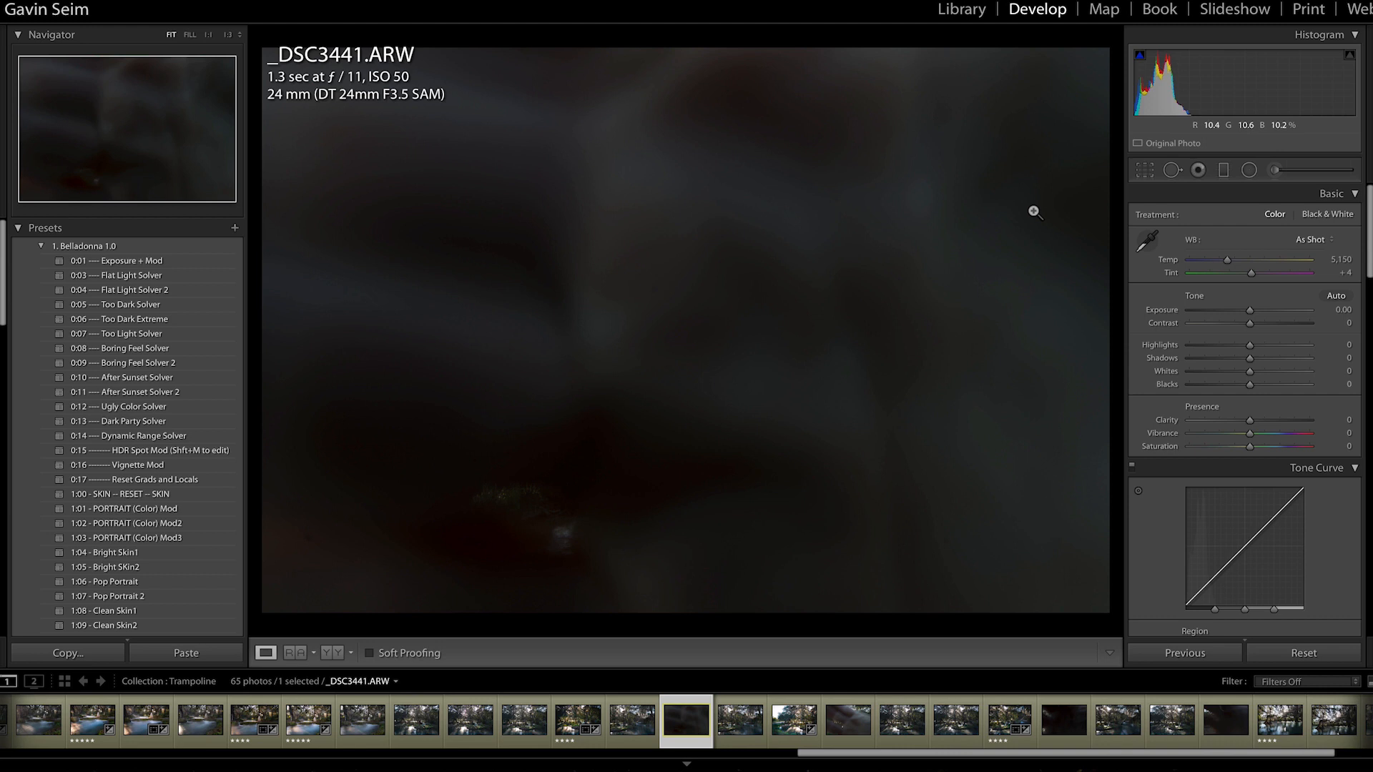
Review the frames after _DSC3441.ARW, past the hand-covered _DSC3444.ARW, up to the edited island shot _DSC3447.ARW.
key("Right")
key("Right")
key("Right")
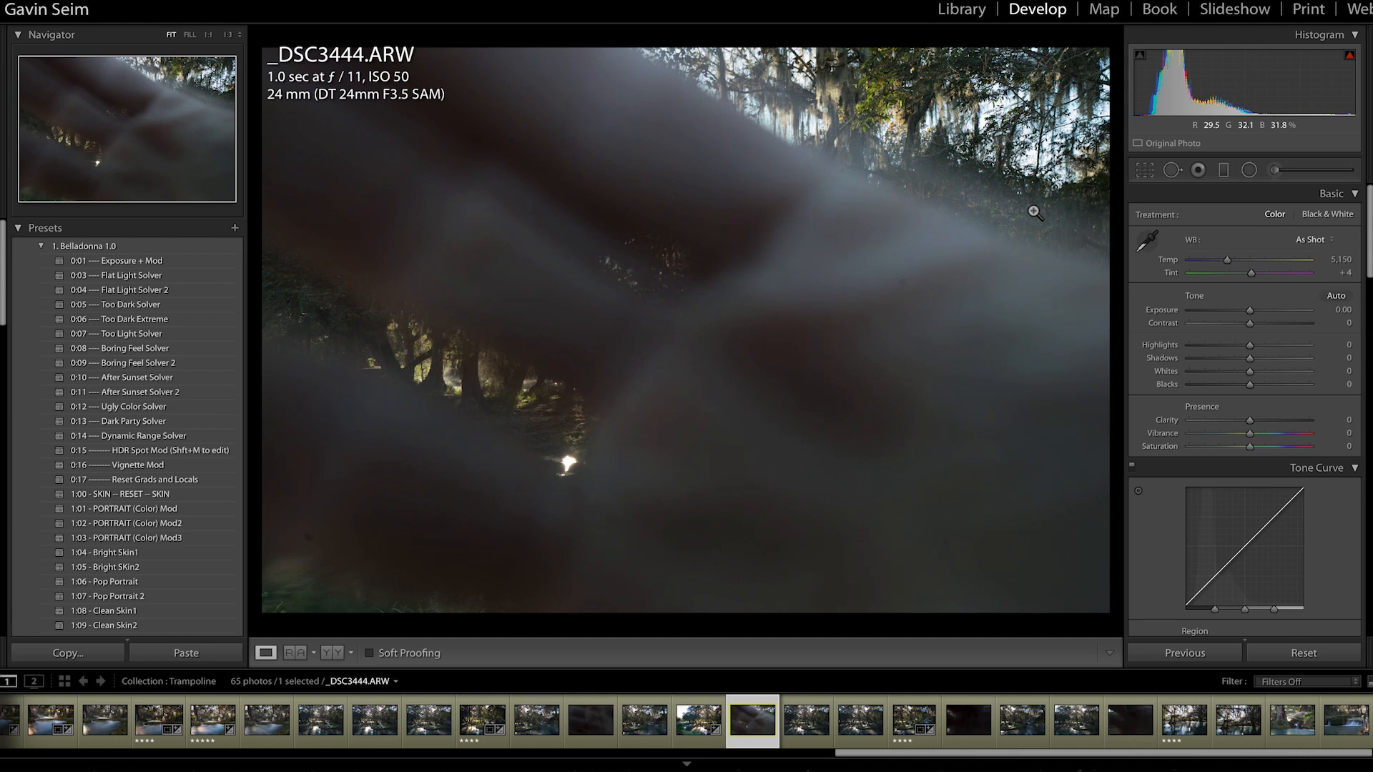
key("Right")
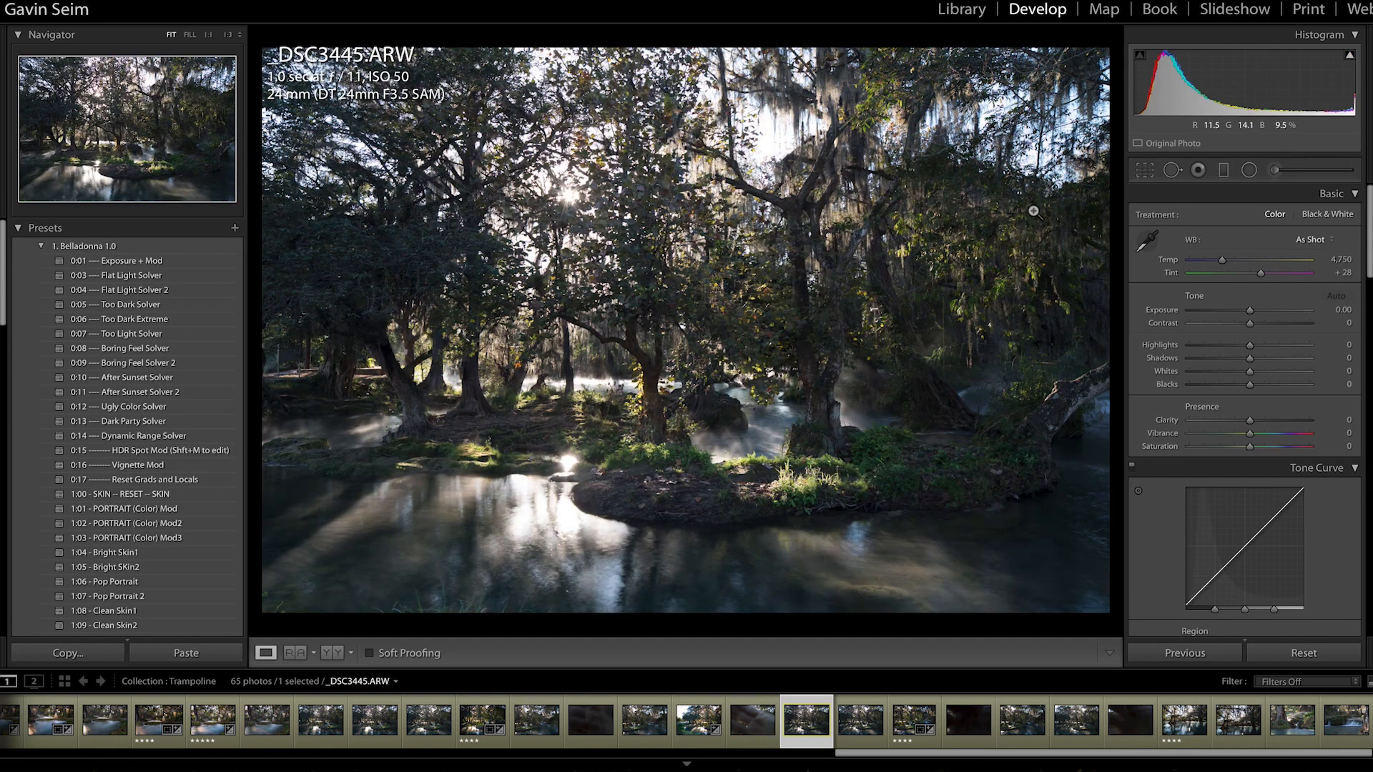
key("Right")
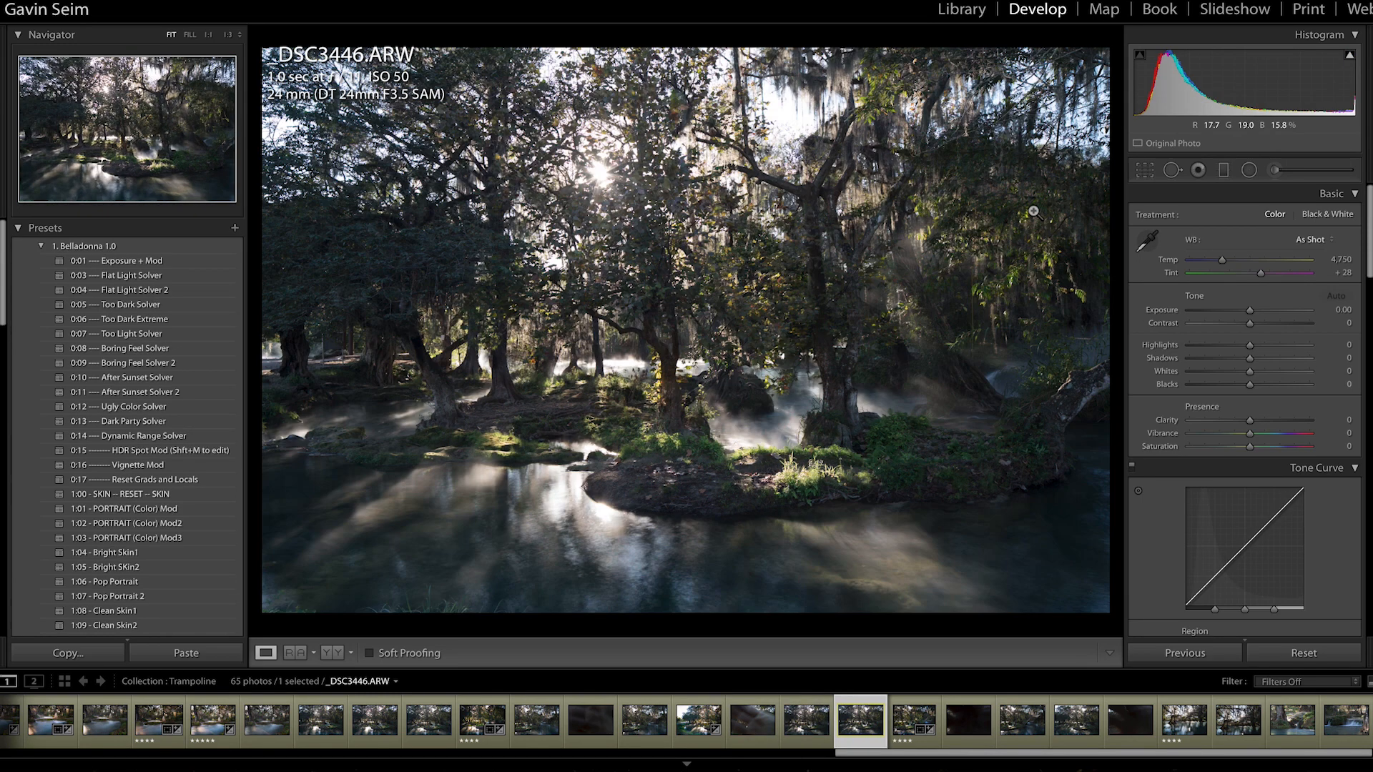
key("Right")
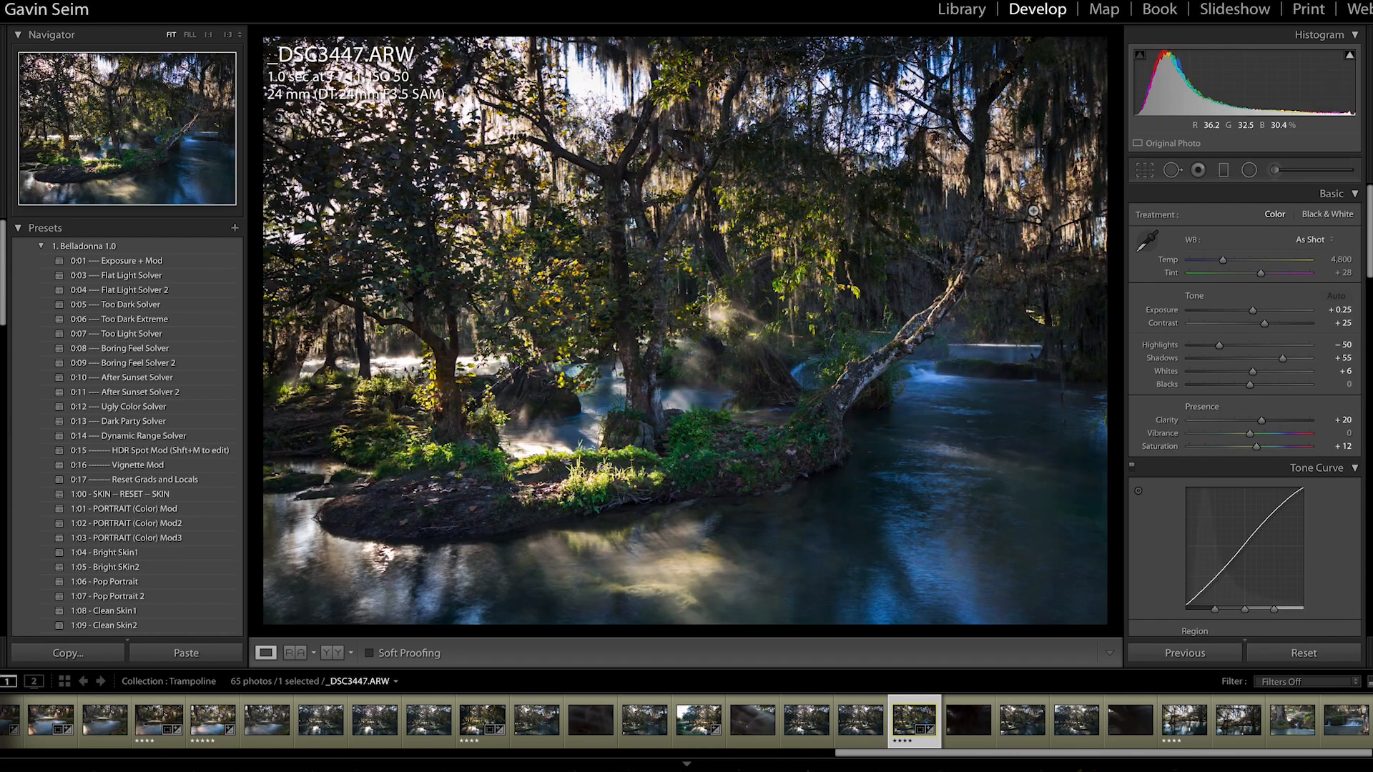
Return to _DSC3445.ARW, inspect the misty trees up close, and rate the photo 3 stars.
key("Left")
key("Left")
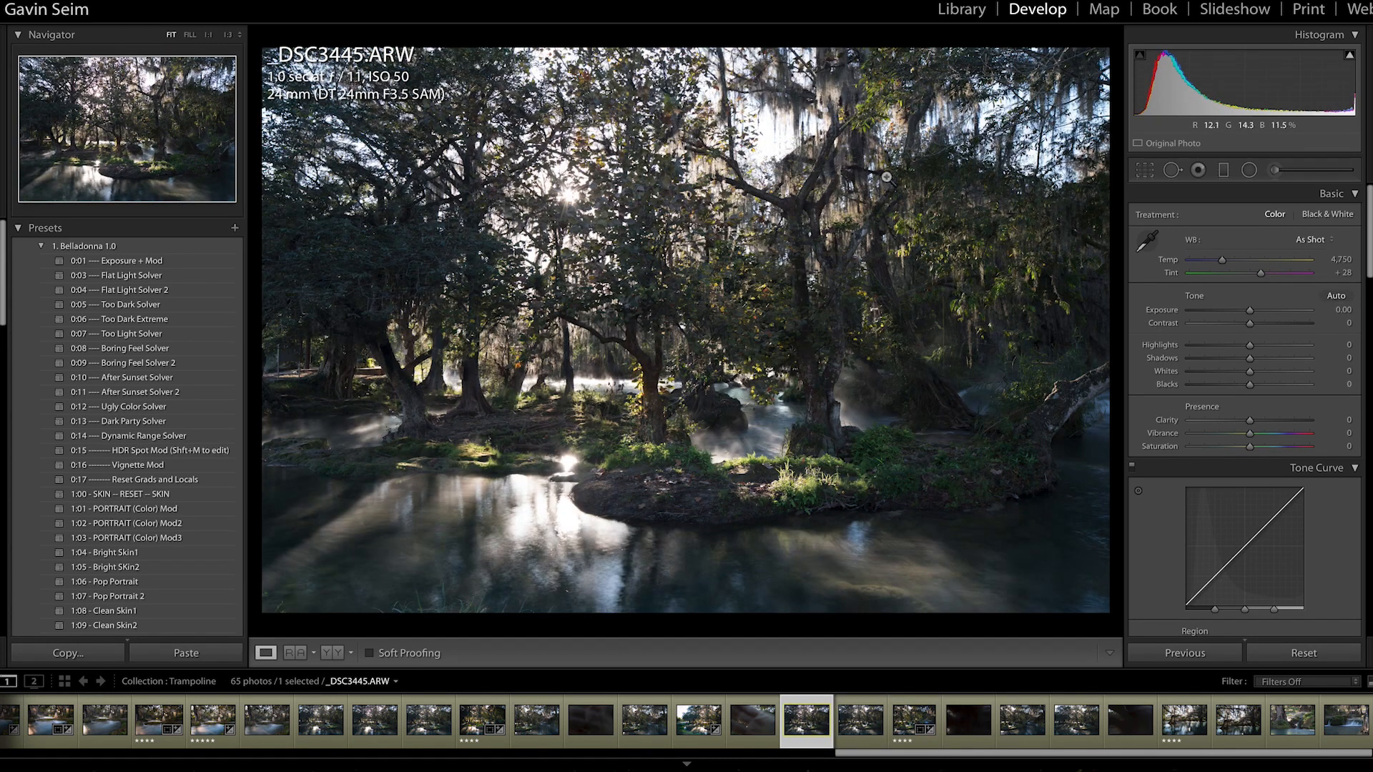
left_click(533, 355)
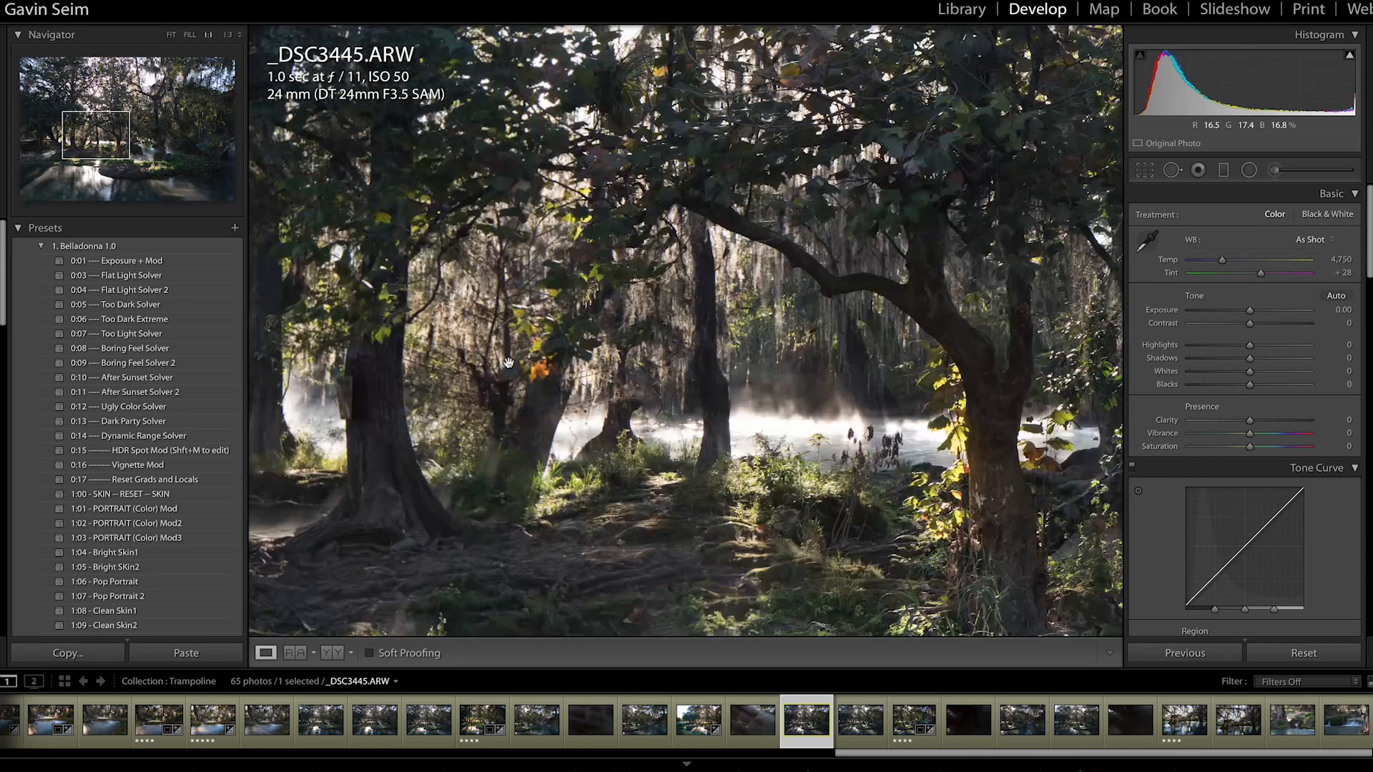
left_click(541, 399)
key("3")
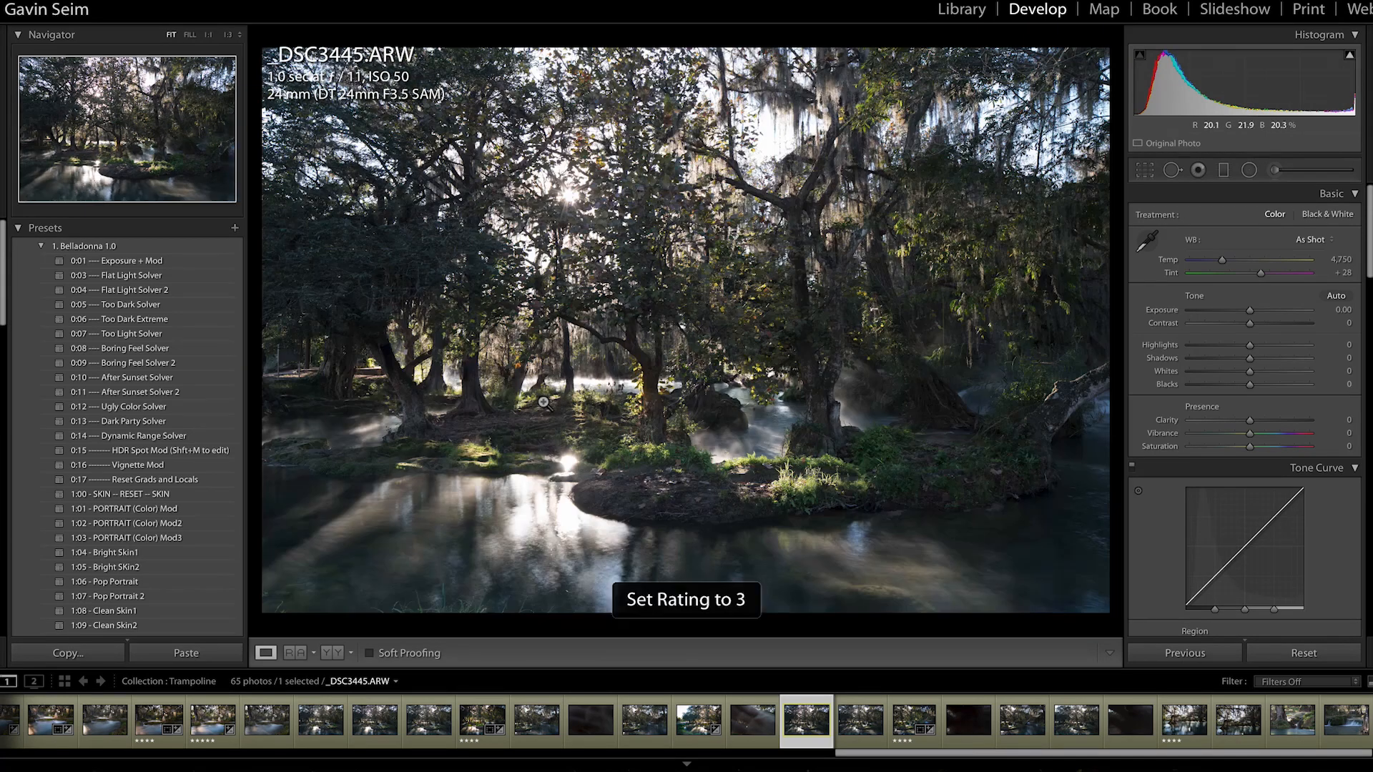
Review the remaining backlit island frames from _DSC3446.ARW onward, ending on the river tree photo _DSC3452.ARW.
key("Right")
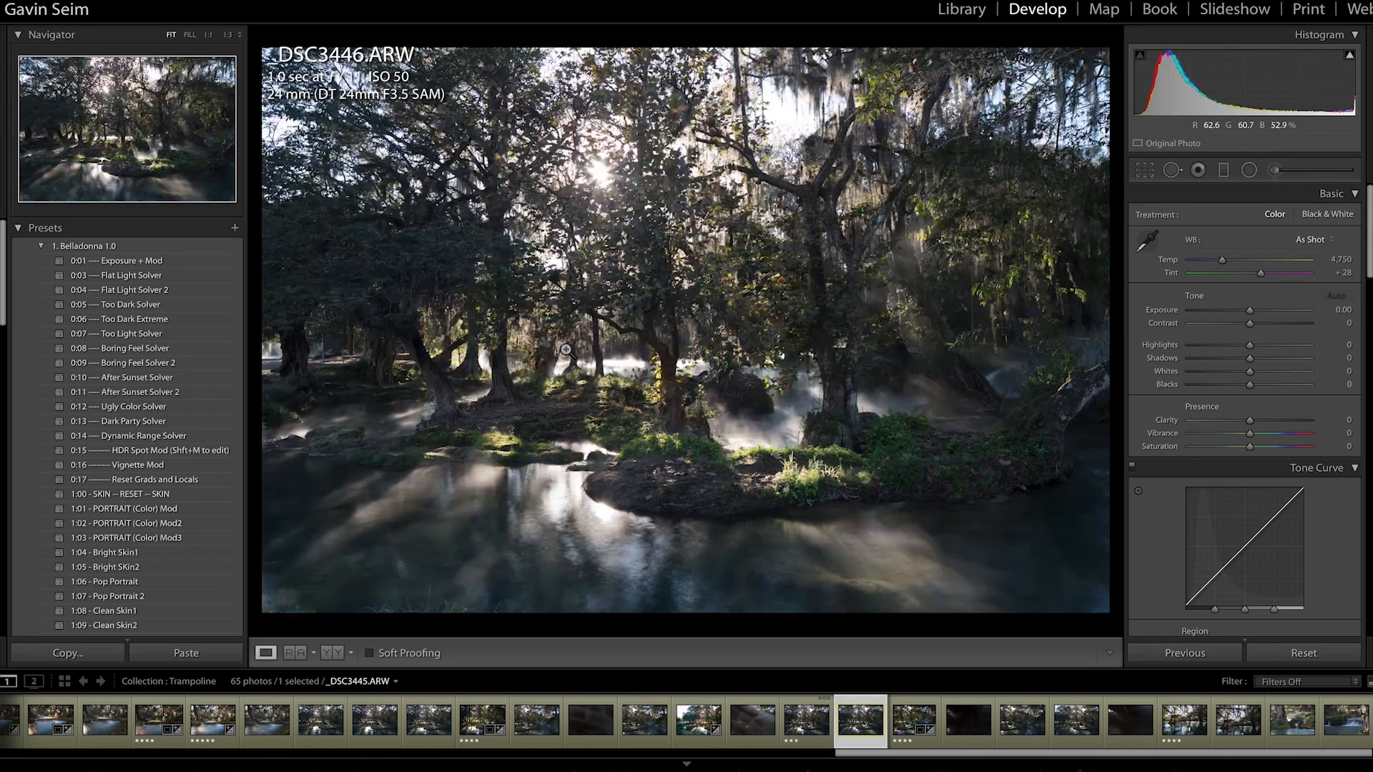
key("Right")
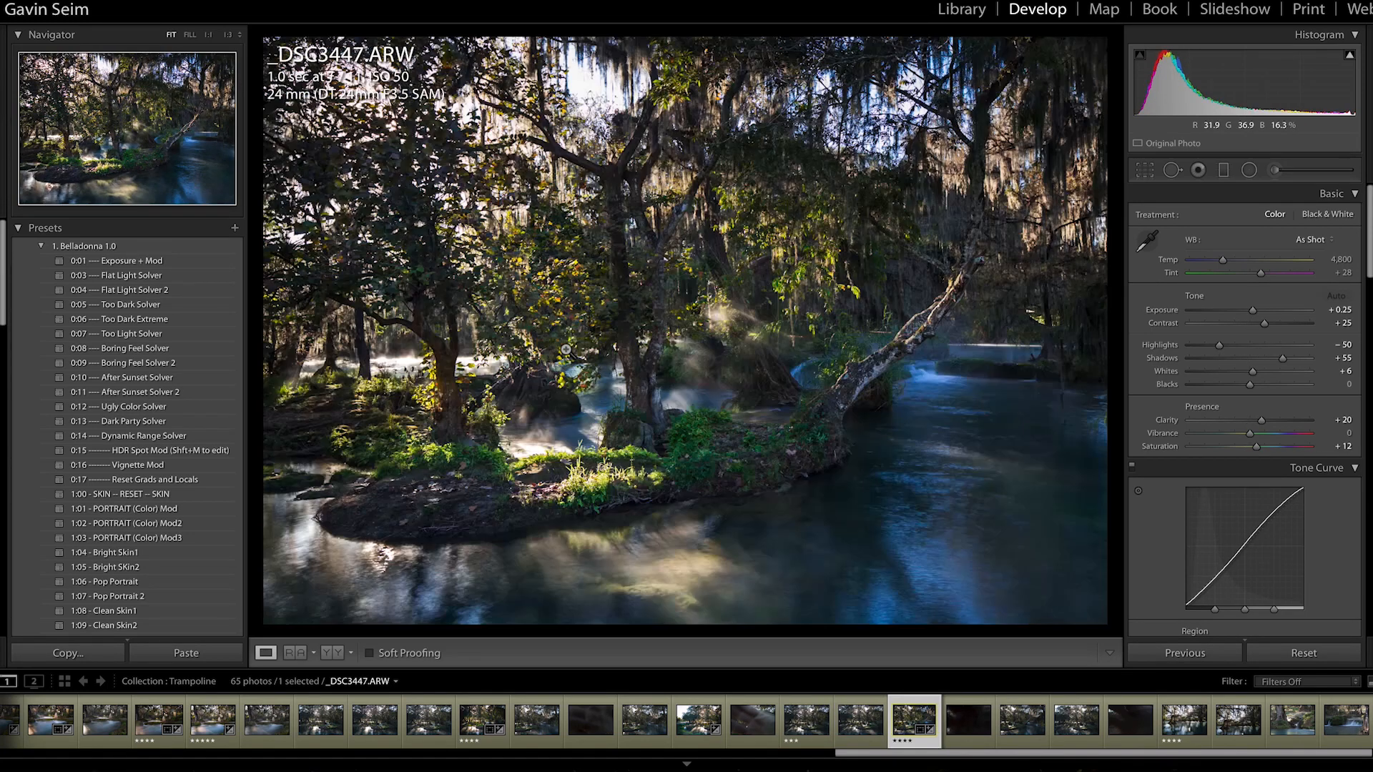
key("Right")
key("Right")
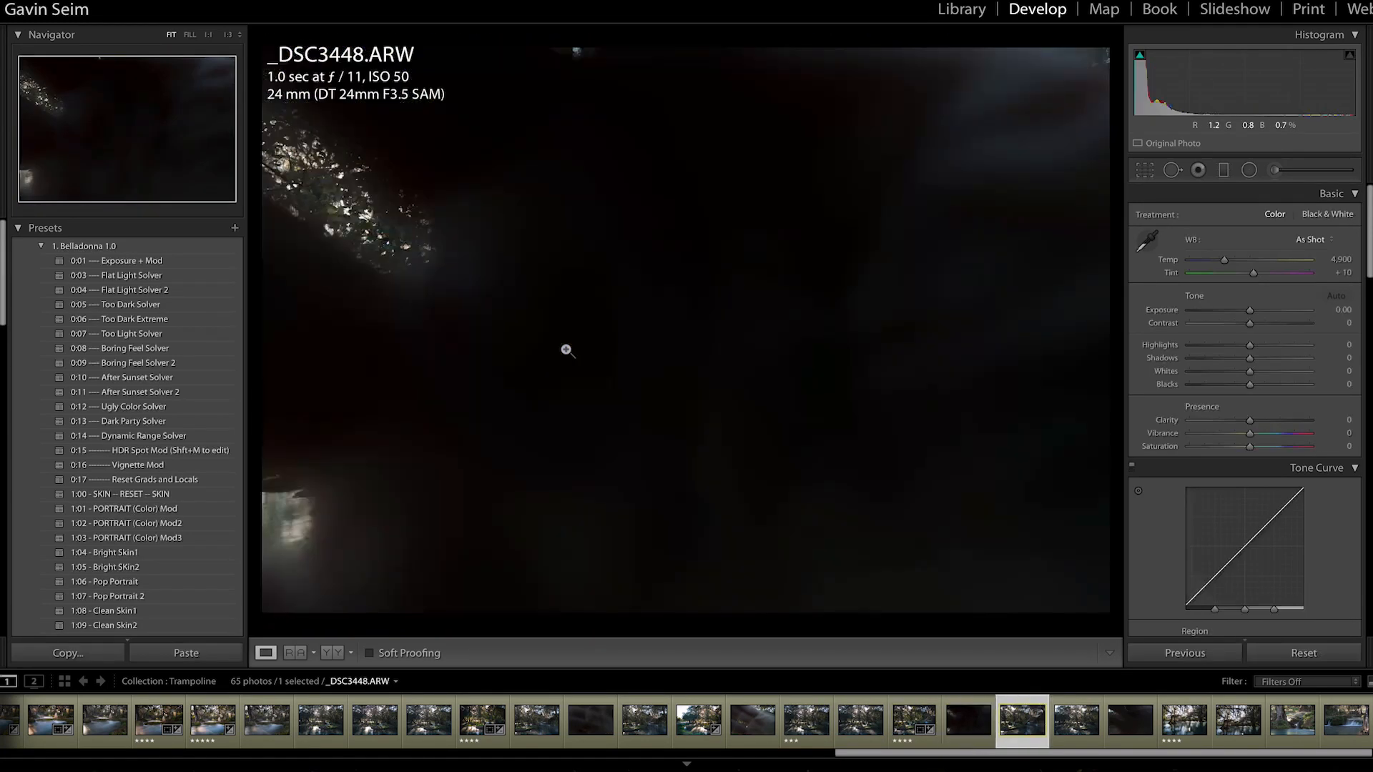
key("Right")
key("Right")
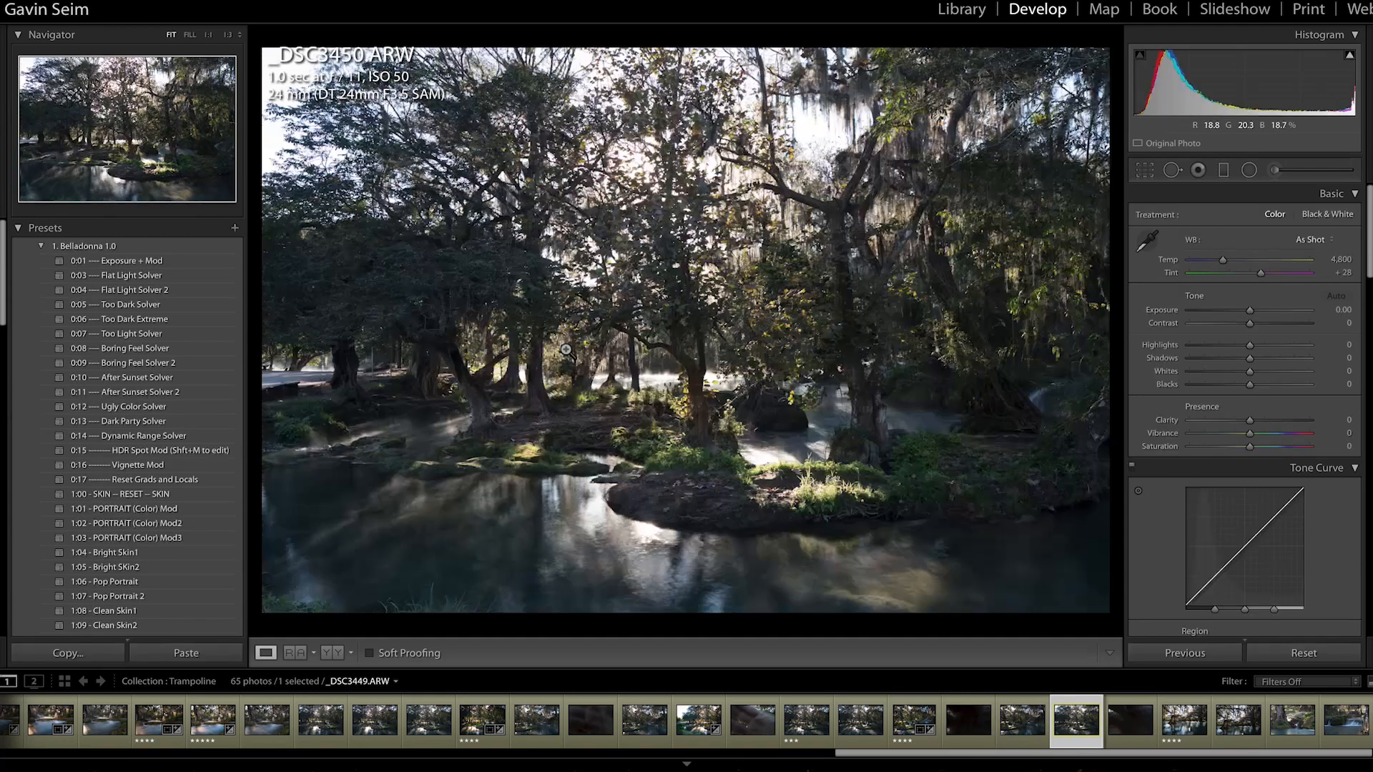
key("Right")
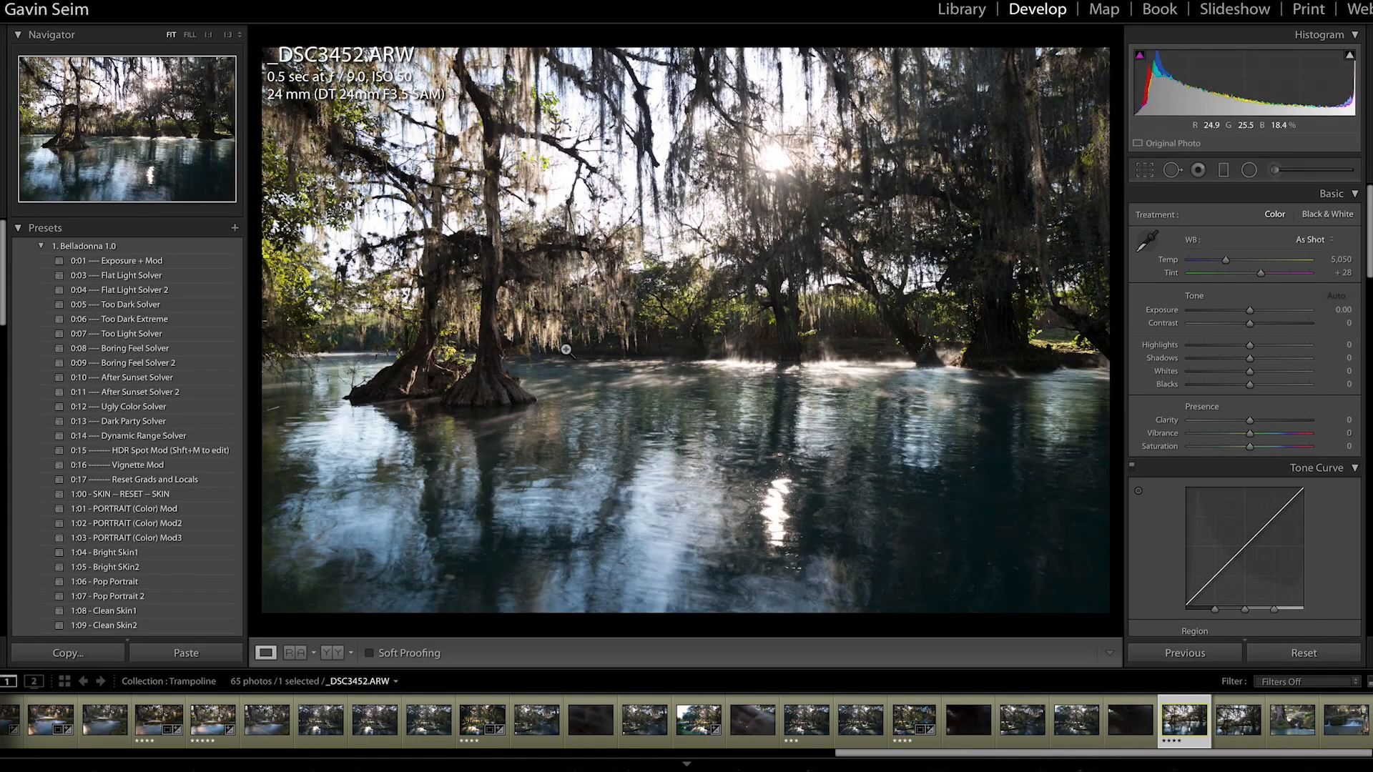
Inspect the tree base and water in _DSC3452.ARW up close, and rate the photo 4 stars.
left_click(487, 407)
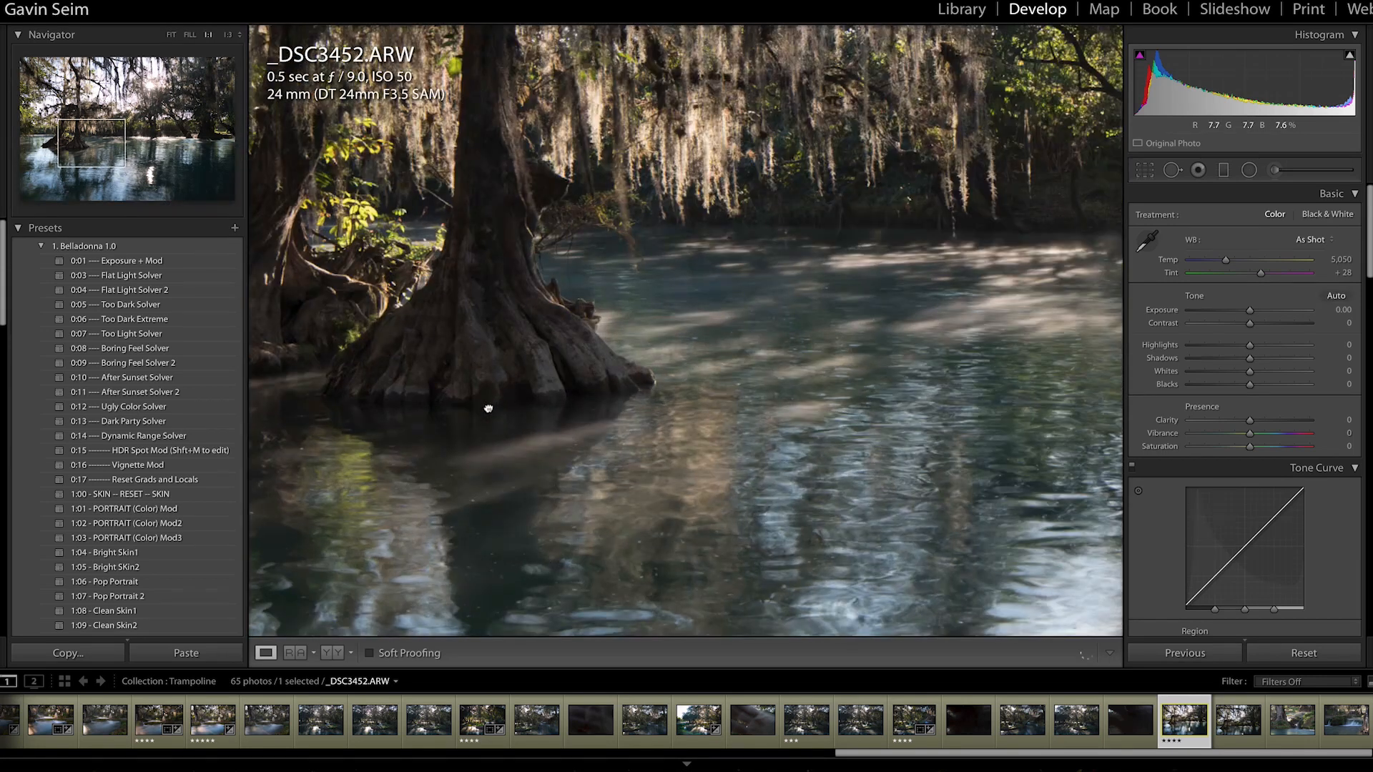
left_click(488, 409)
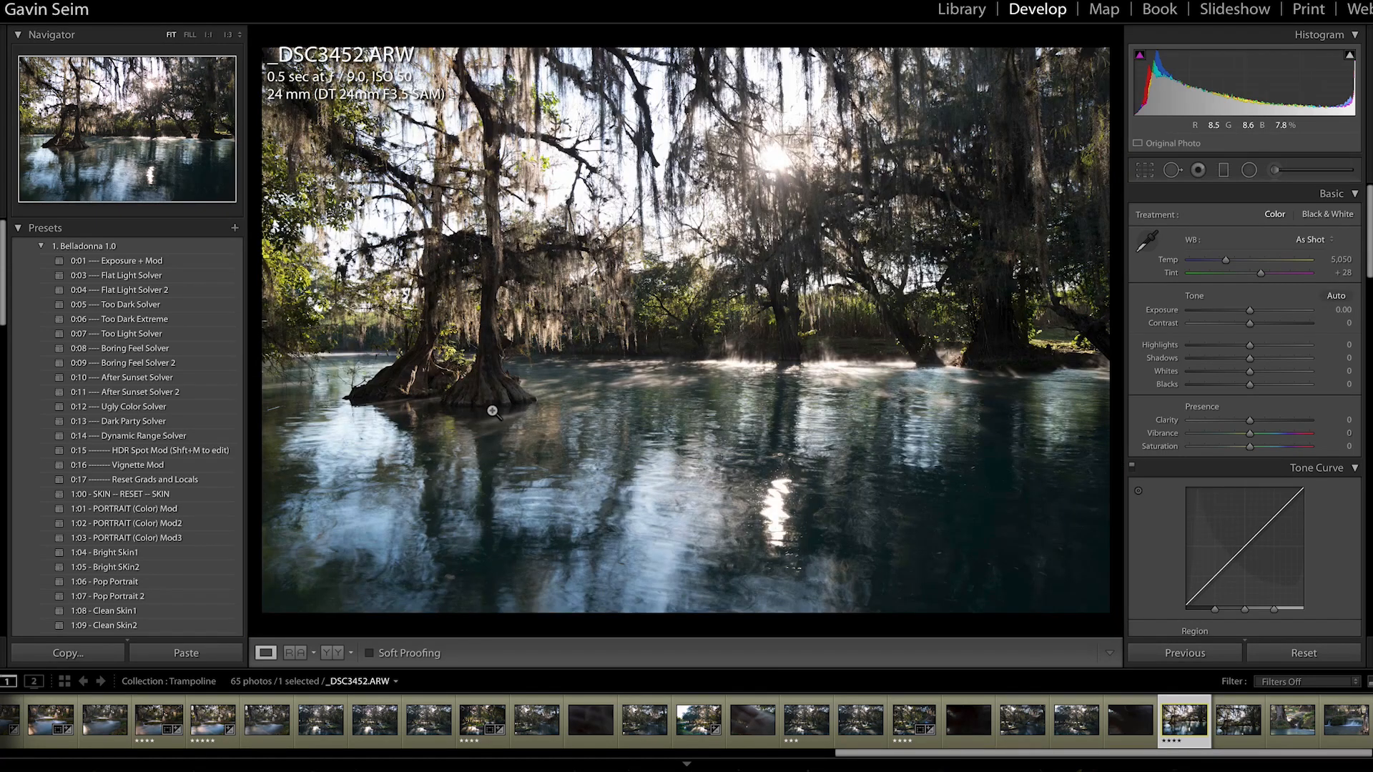
key("4")
Look through the last frames up to the waterfall photo _DSC3457.ARW, and go back to _DSC3453.ARW.
key("Right")
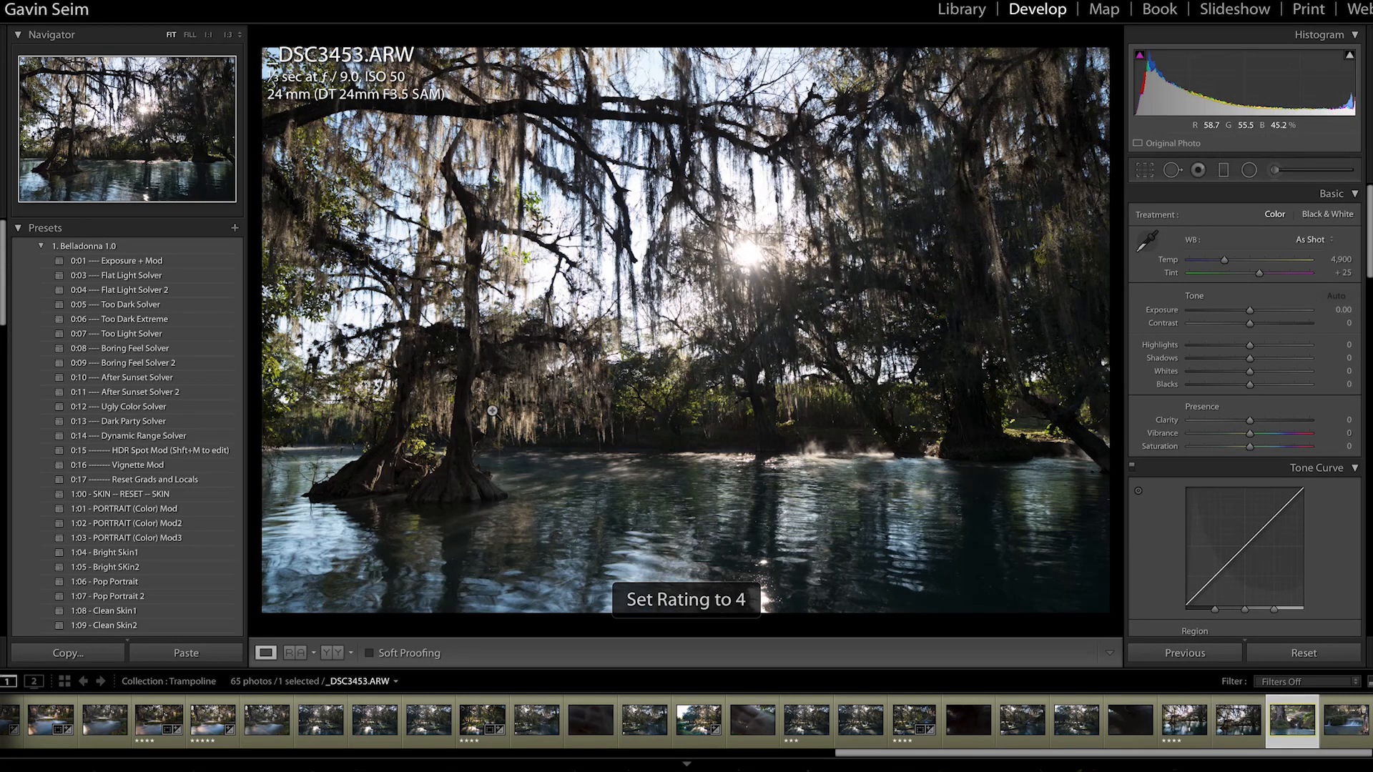
key("Right")
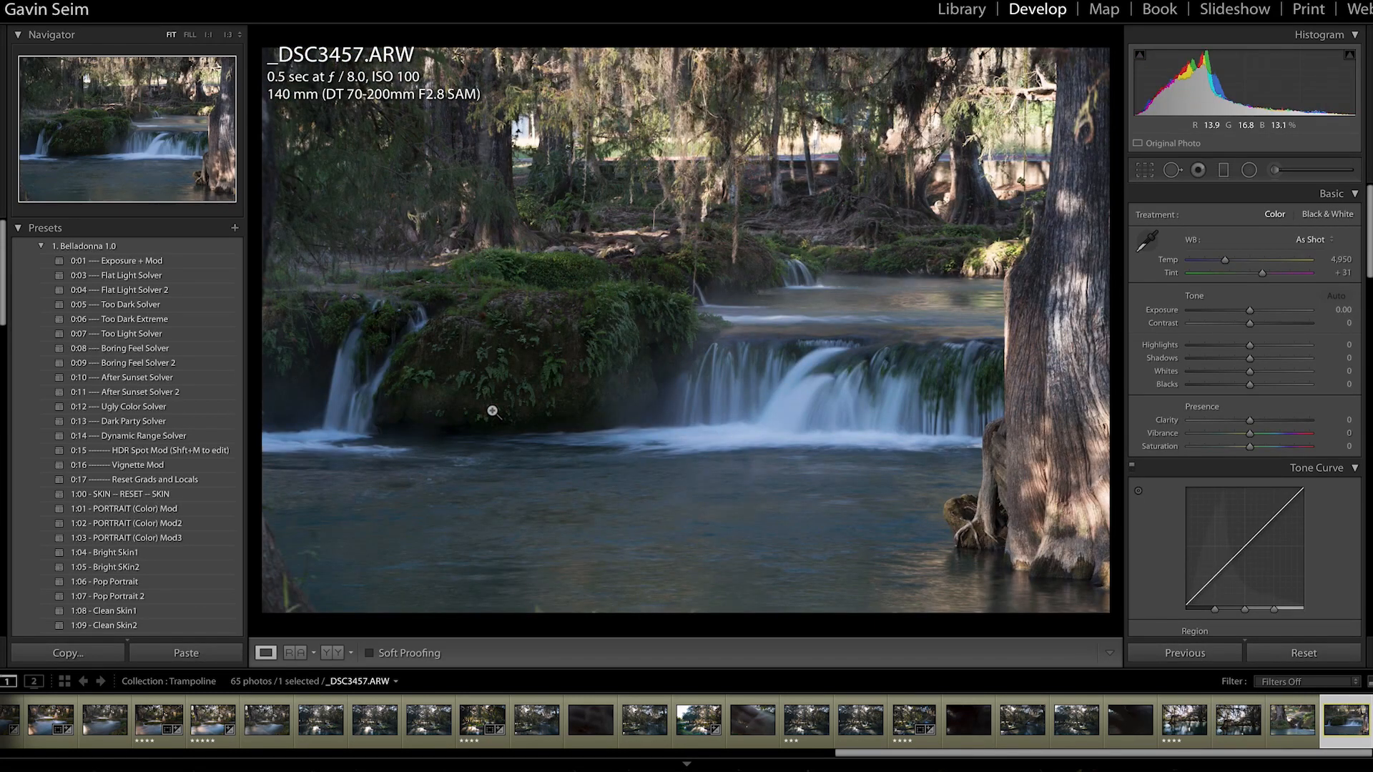
key("Left")
key("Left")
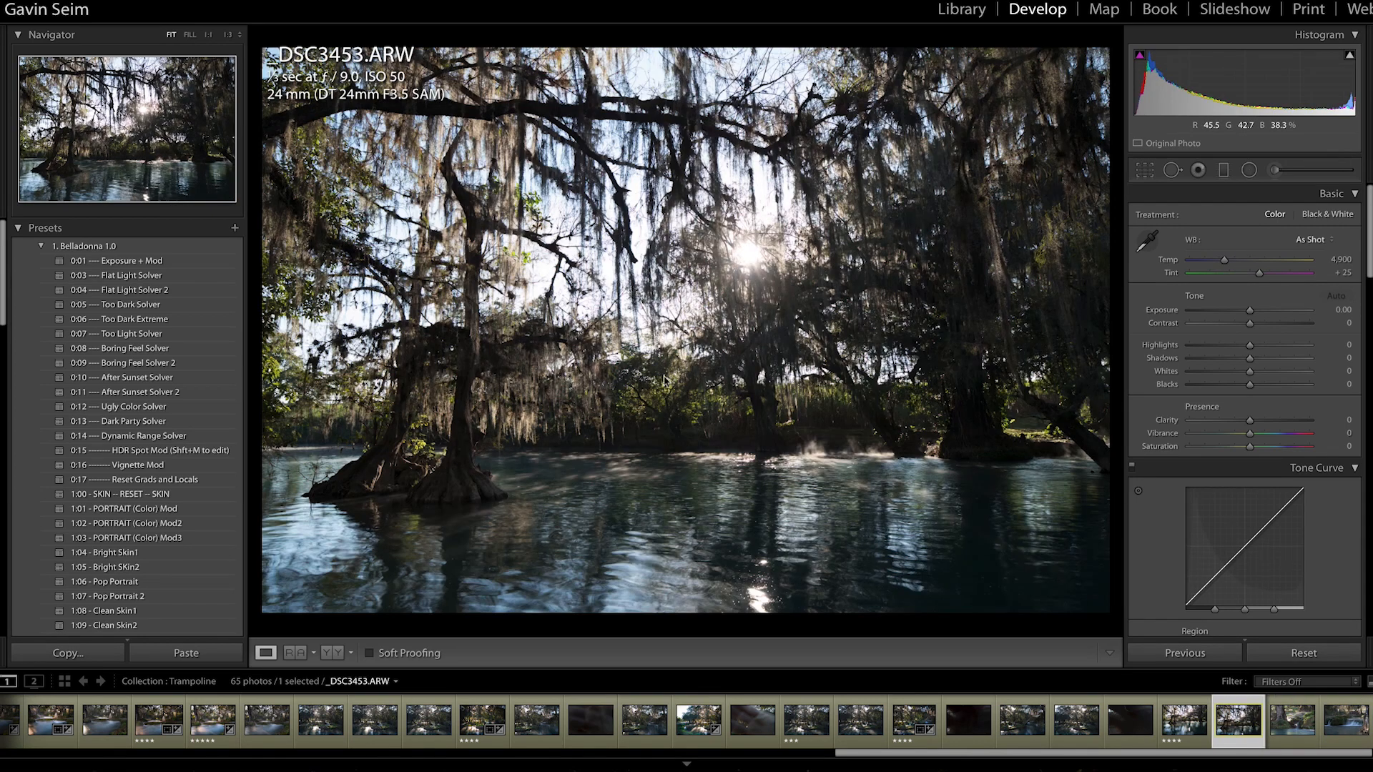
Show the Trampoline collection as a thumbnail grid and filter it to photos rated four stars and higher.
key("g")
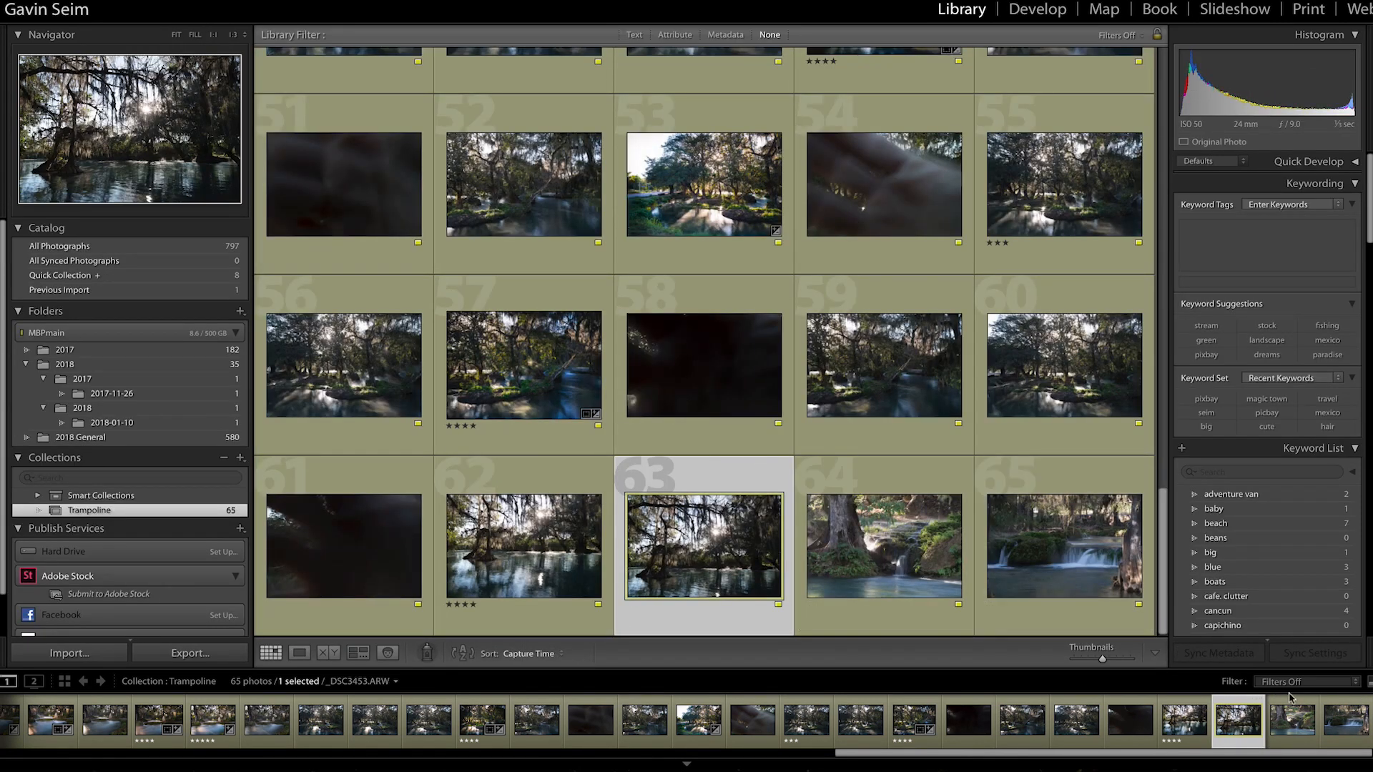
left_click(1277, 683)
left_click(1230, 717)
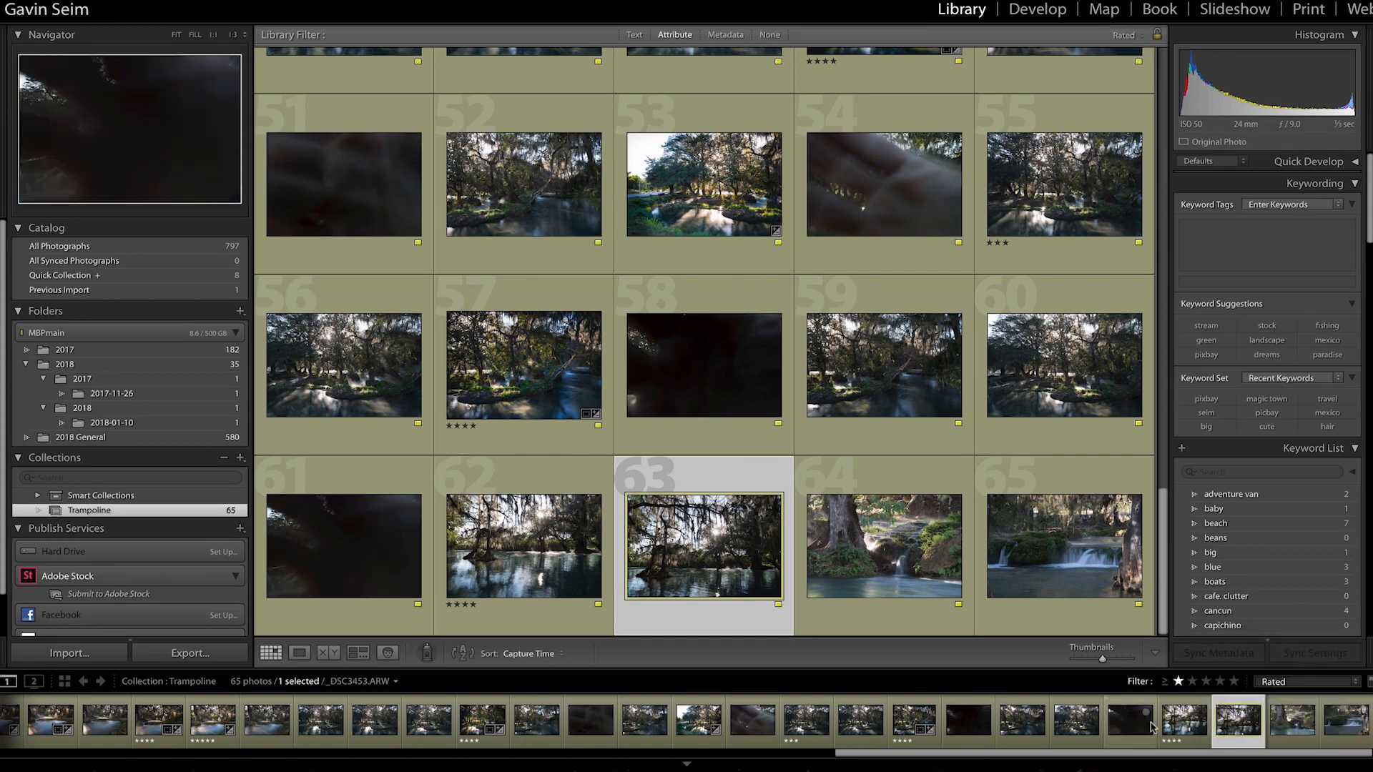
left_click(1220, 683)
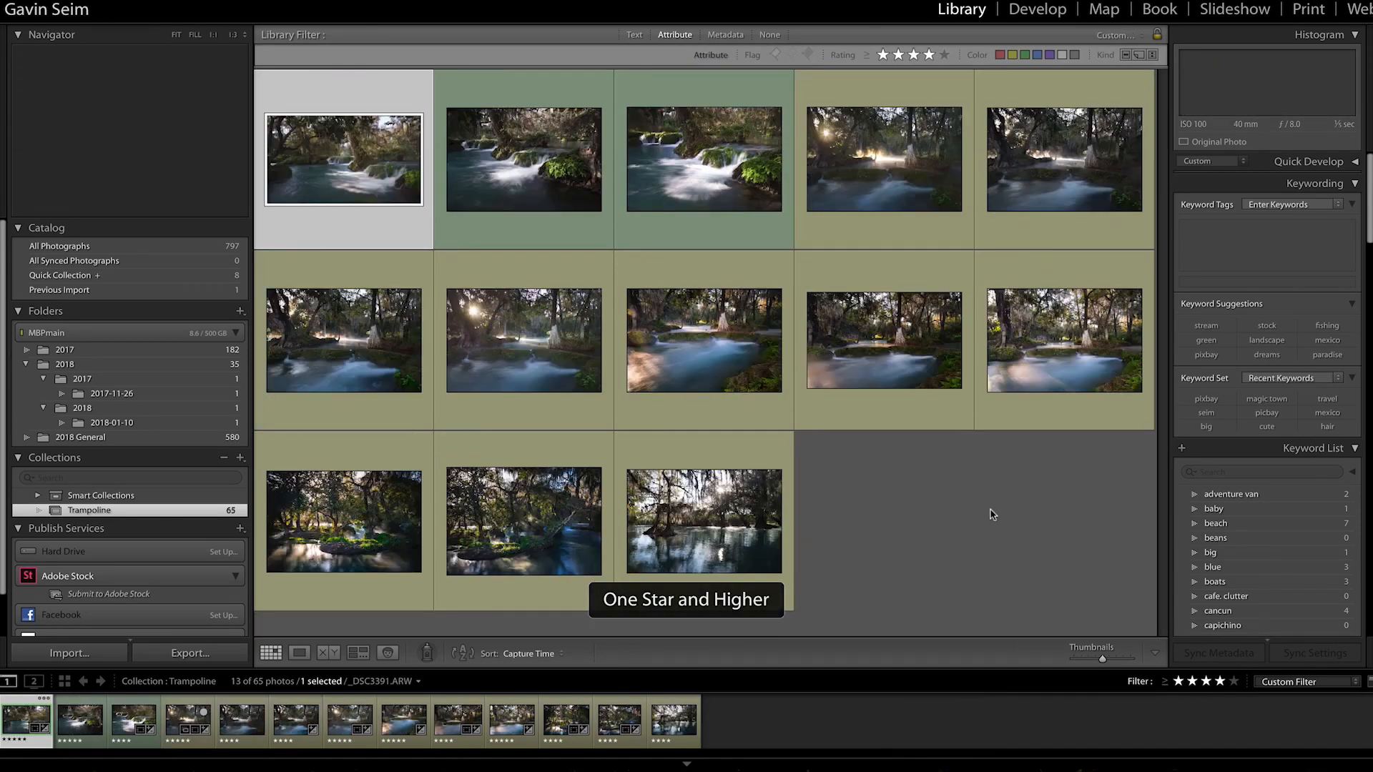
View _DSC3405.ARW full size, return to the grid, and open _DSC3398.ARW to inspect its distant waterfall up close.
double_click(515, 214)
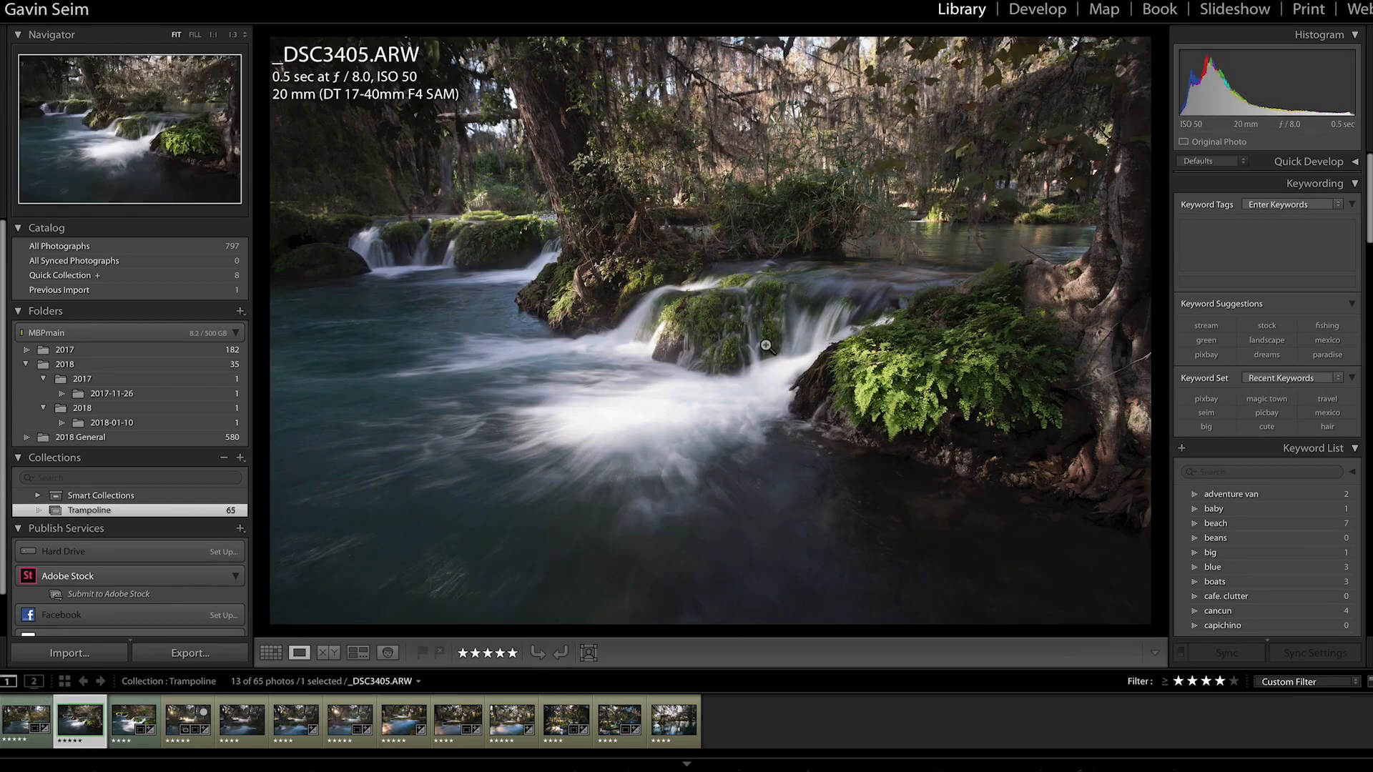
key("g")
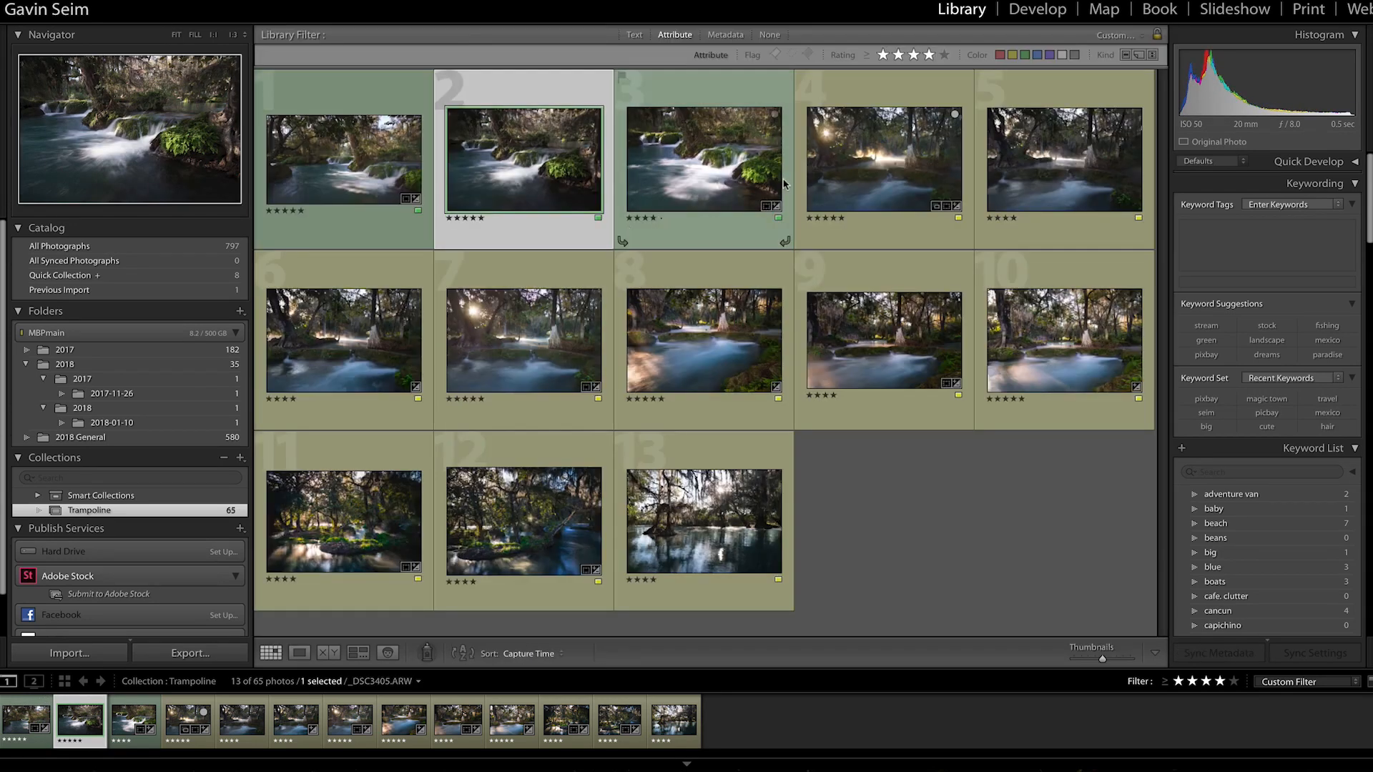
double_click(371, 177)
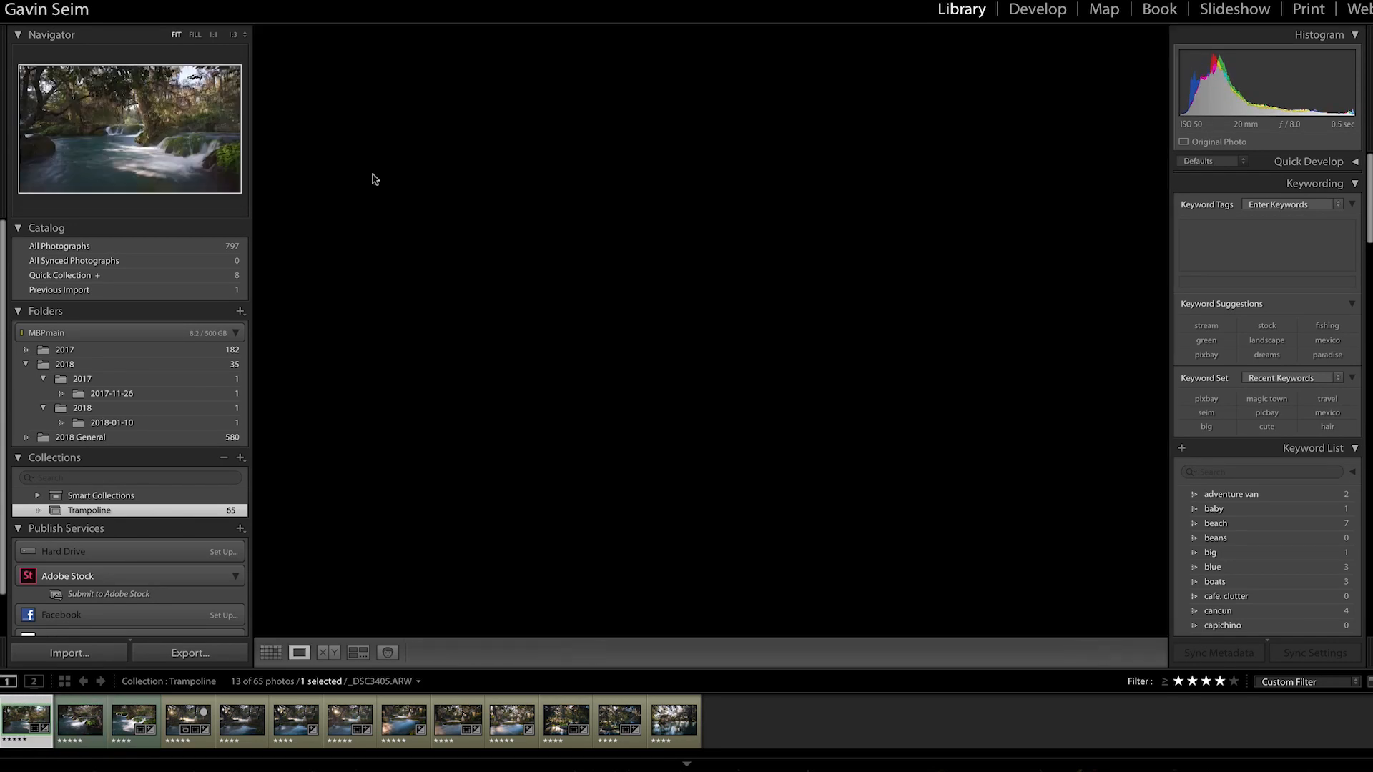
left_click(587, 296)
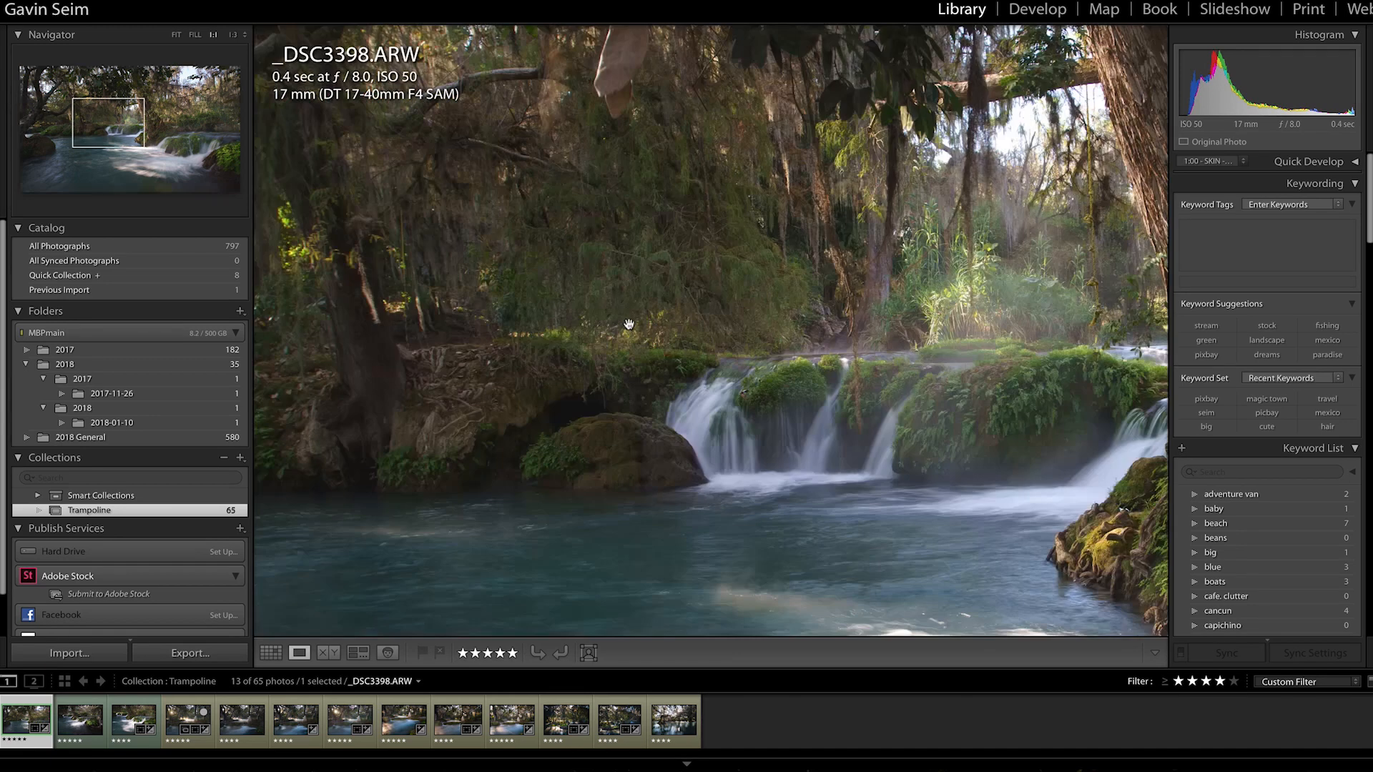
left_click(629, 326)
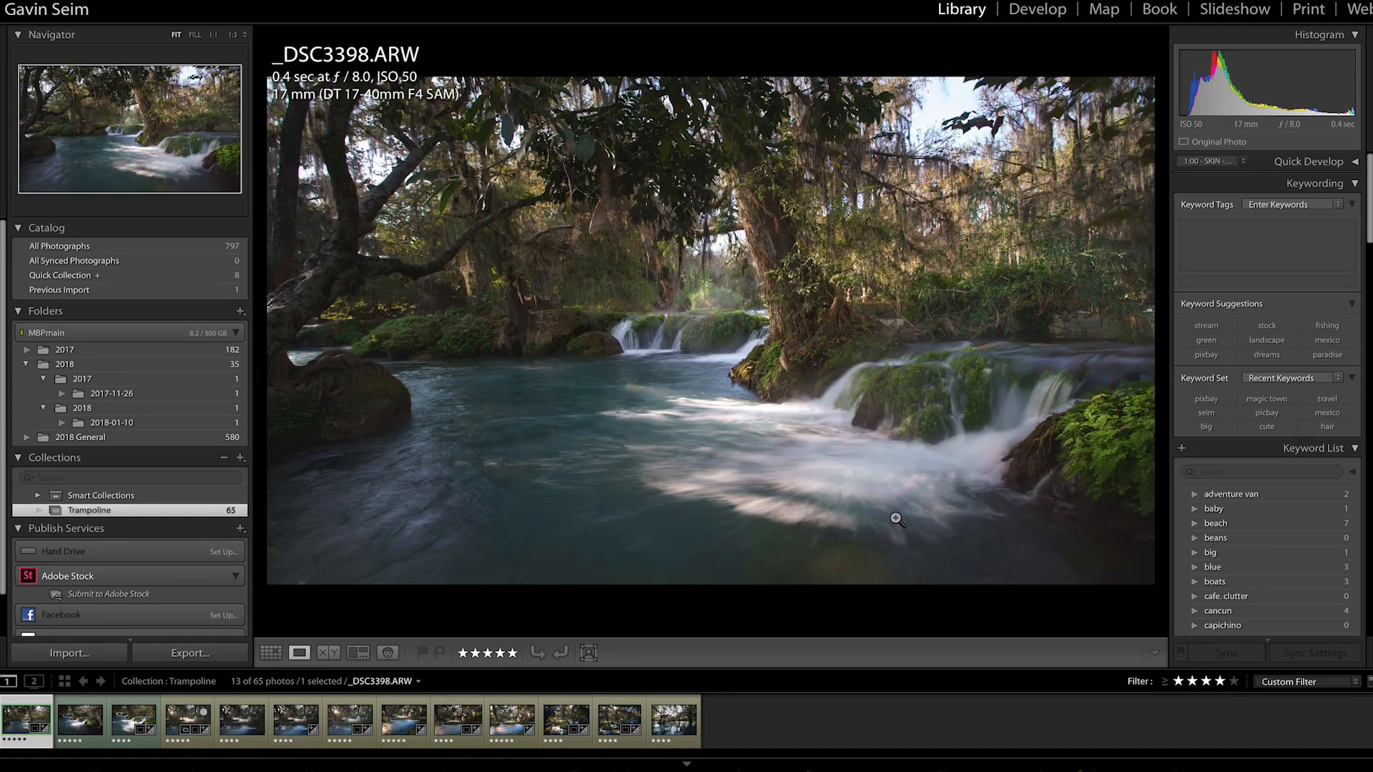
Compare _DSC3398.ARW with the waterfall frames _DSC3405.ARW and _DSC3408.ARW, and return to _DSC3398.ARW.
key("Right")
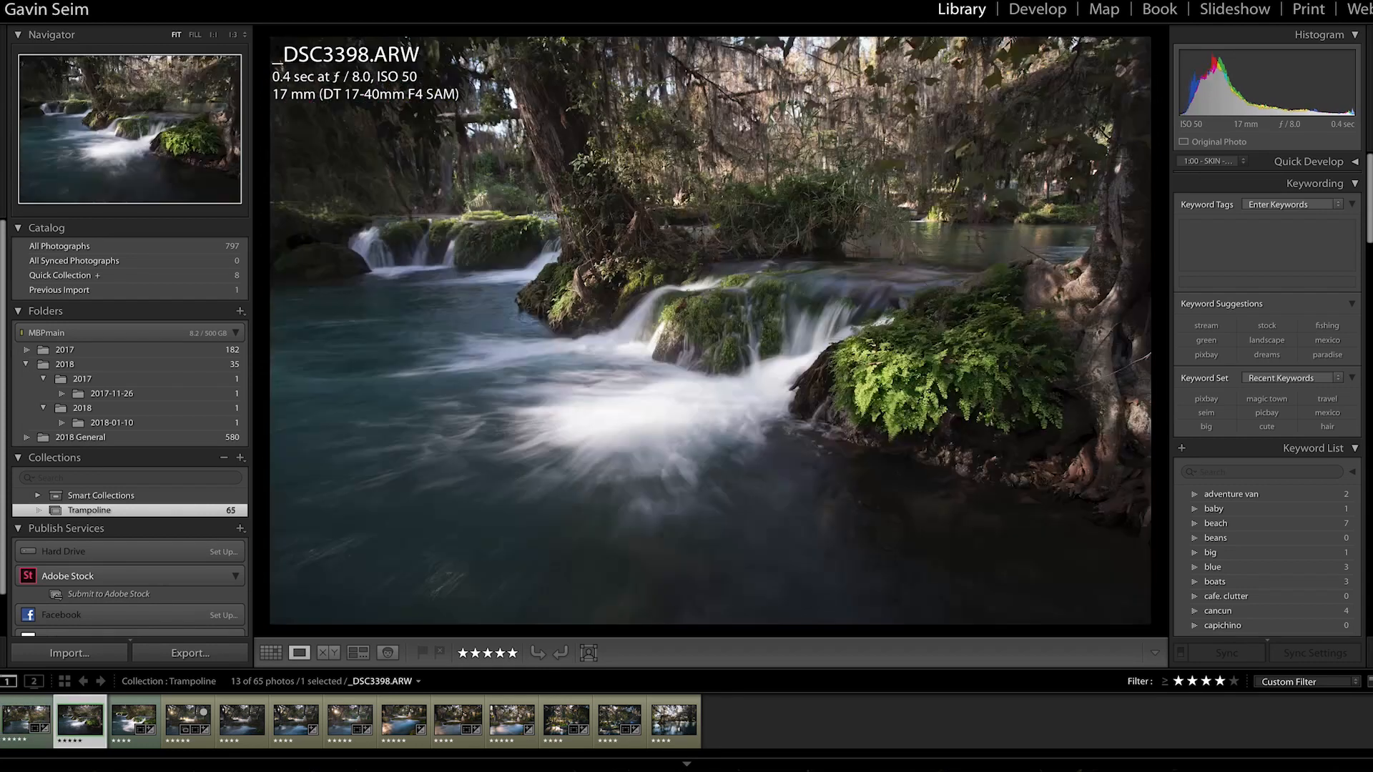
key("Right")
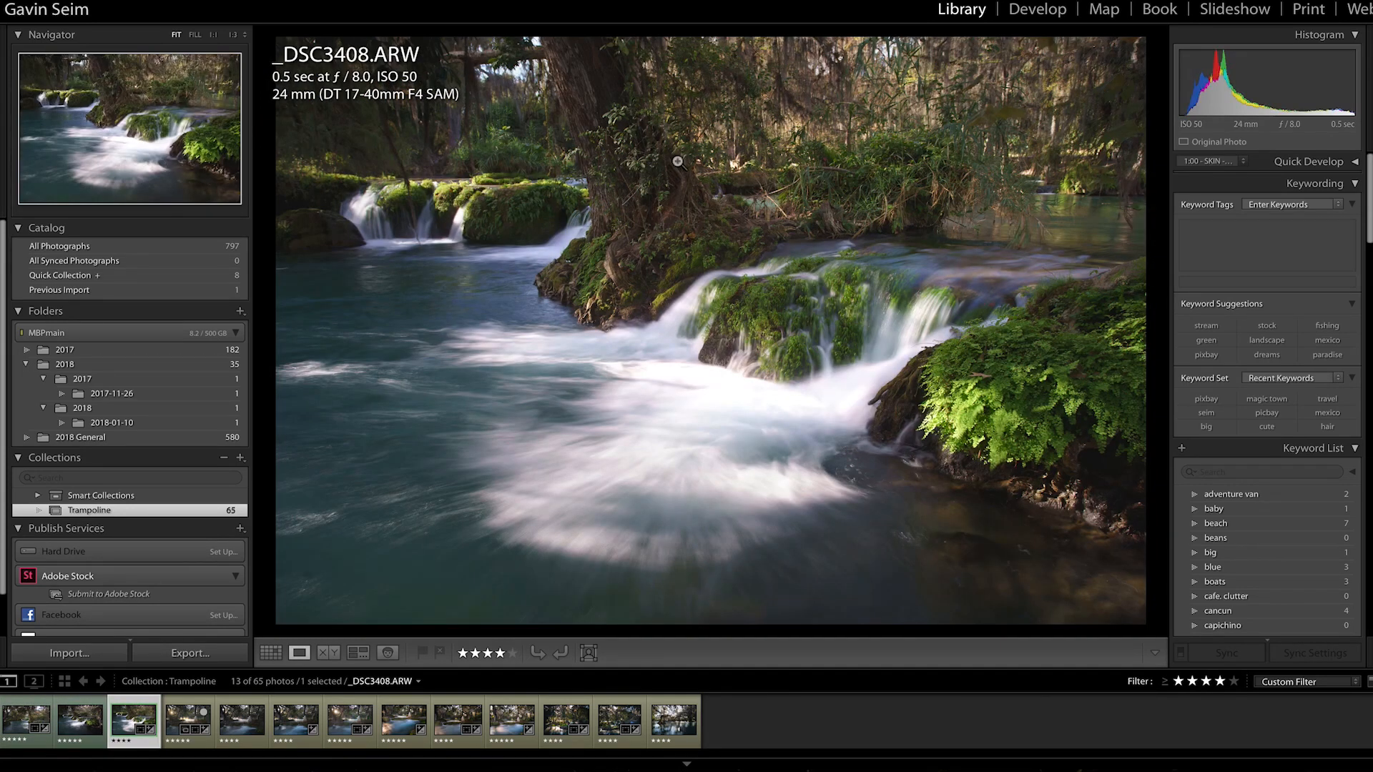
left_click(530, 204)
left_click(494, 216)
key("Left")
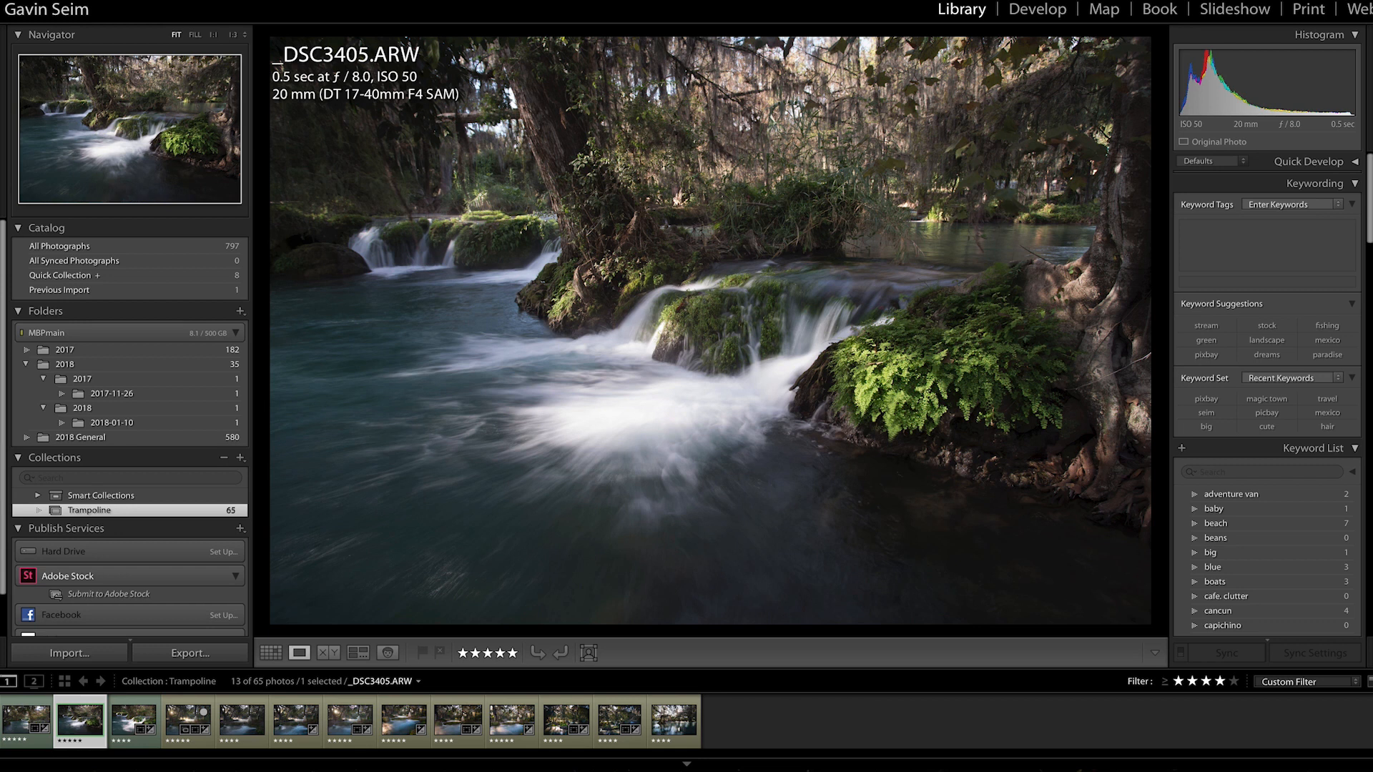
key("Left")
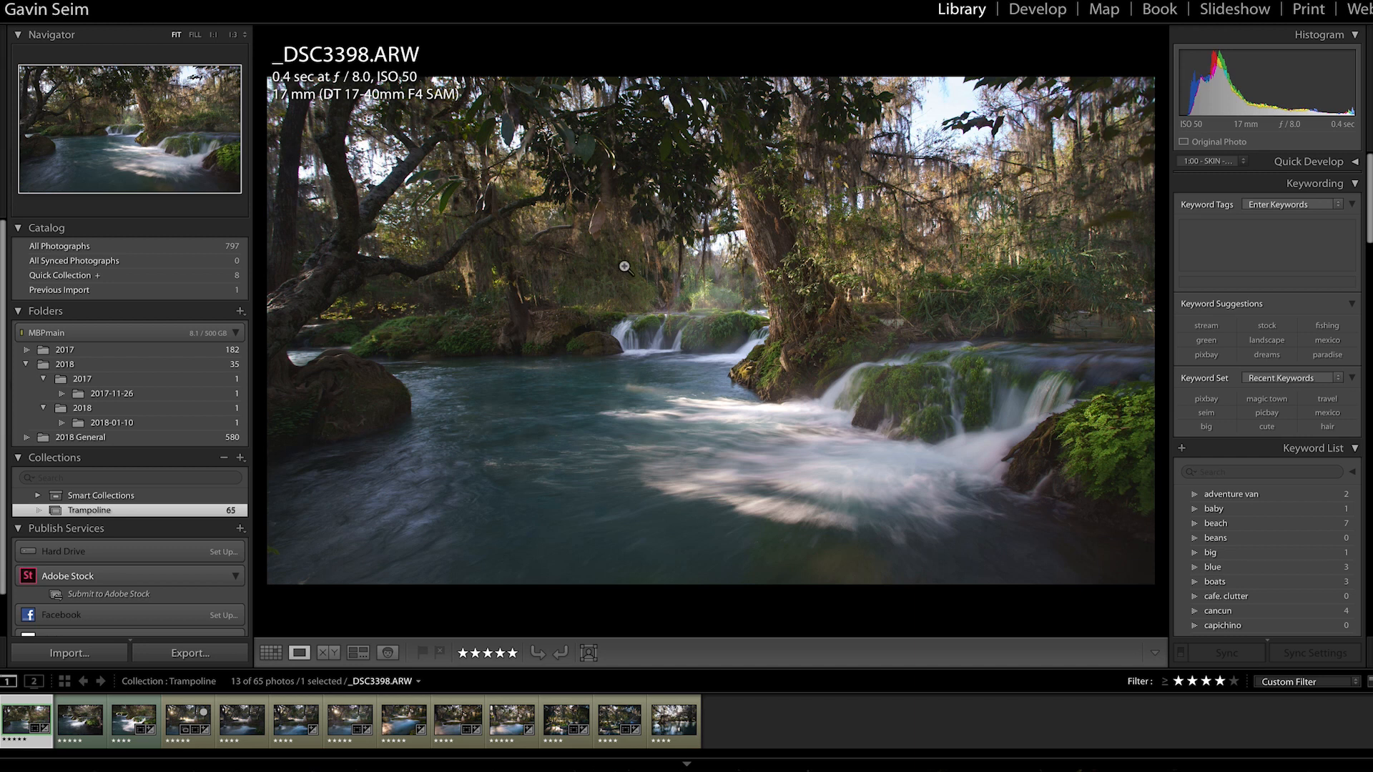
Develop _DSC3398.ARW with the River1 preset after trying Color Life, Silver Power and Deep Water.
key("d")
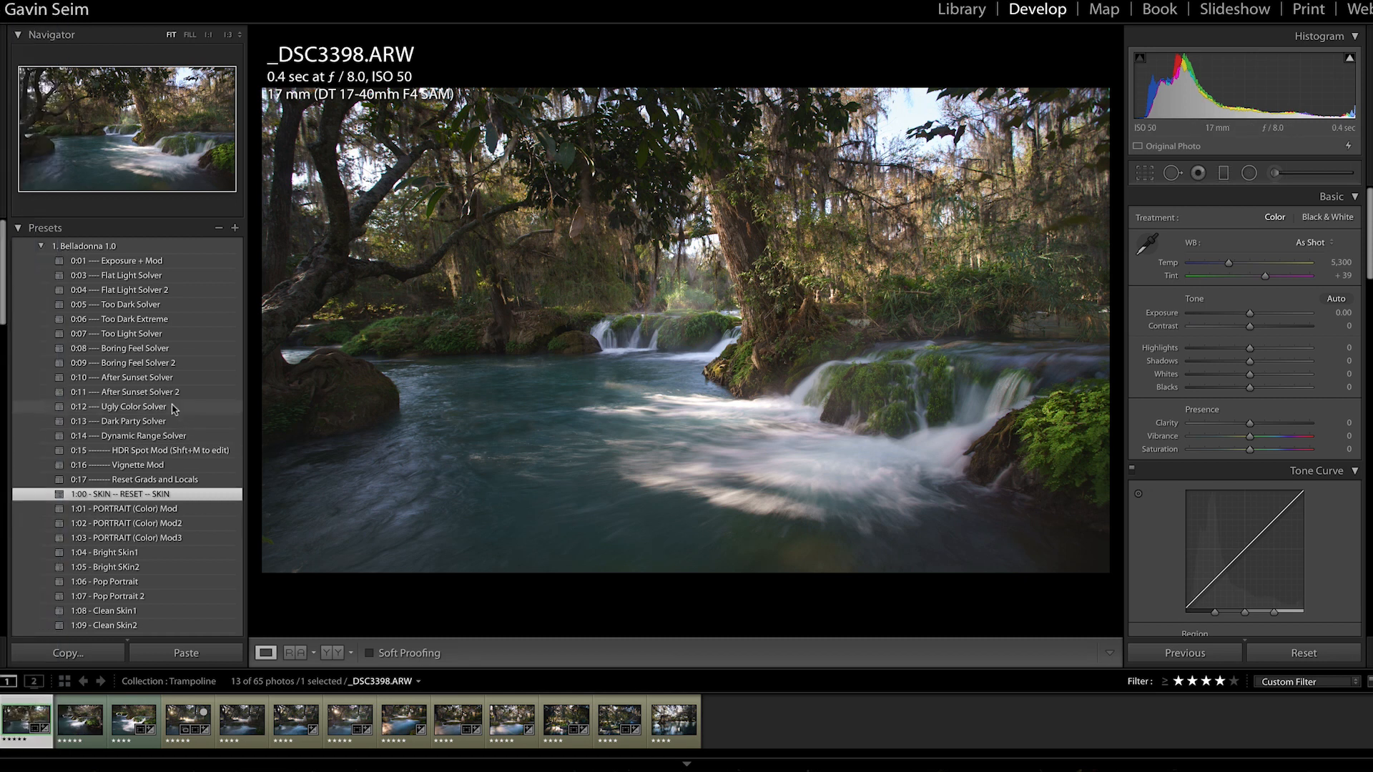
left_click(41, 246)
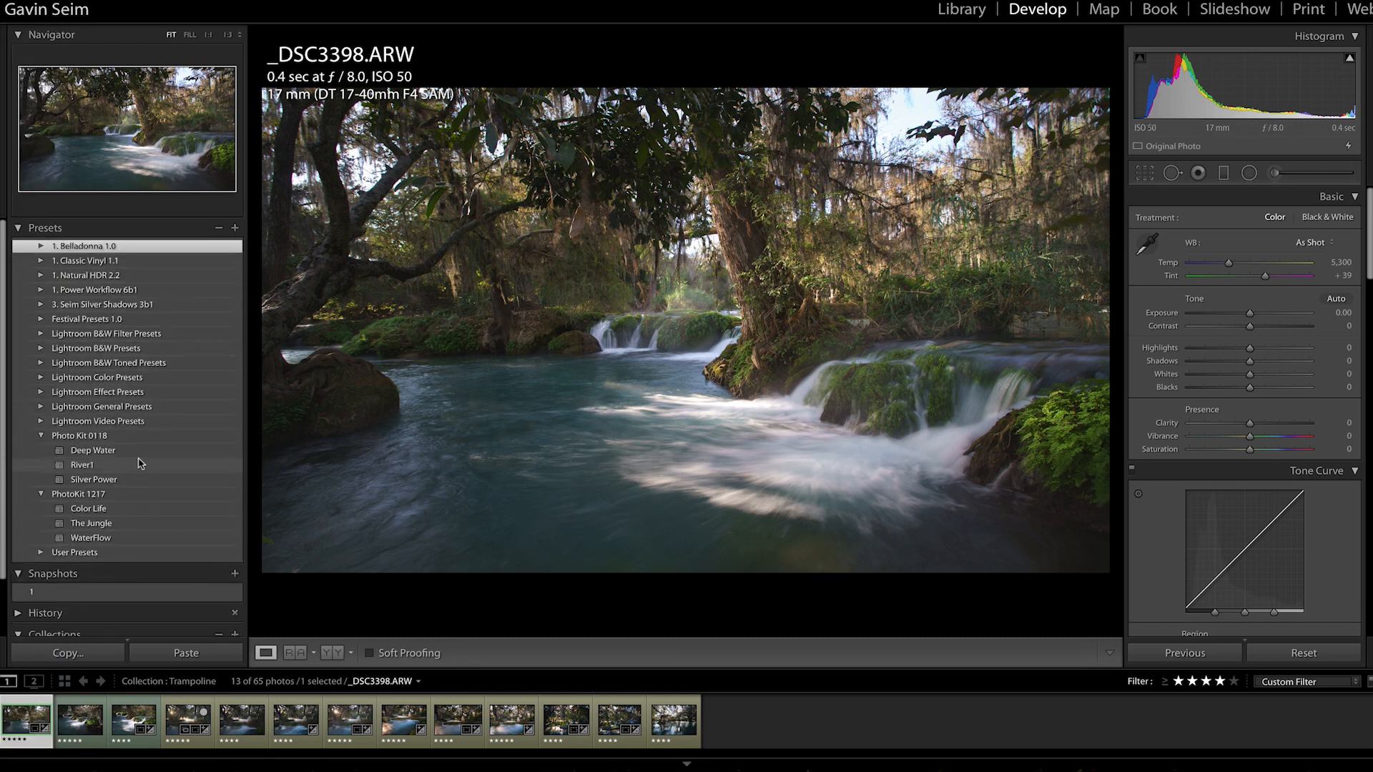
left_click(96, 512)
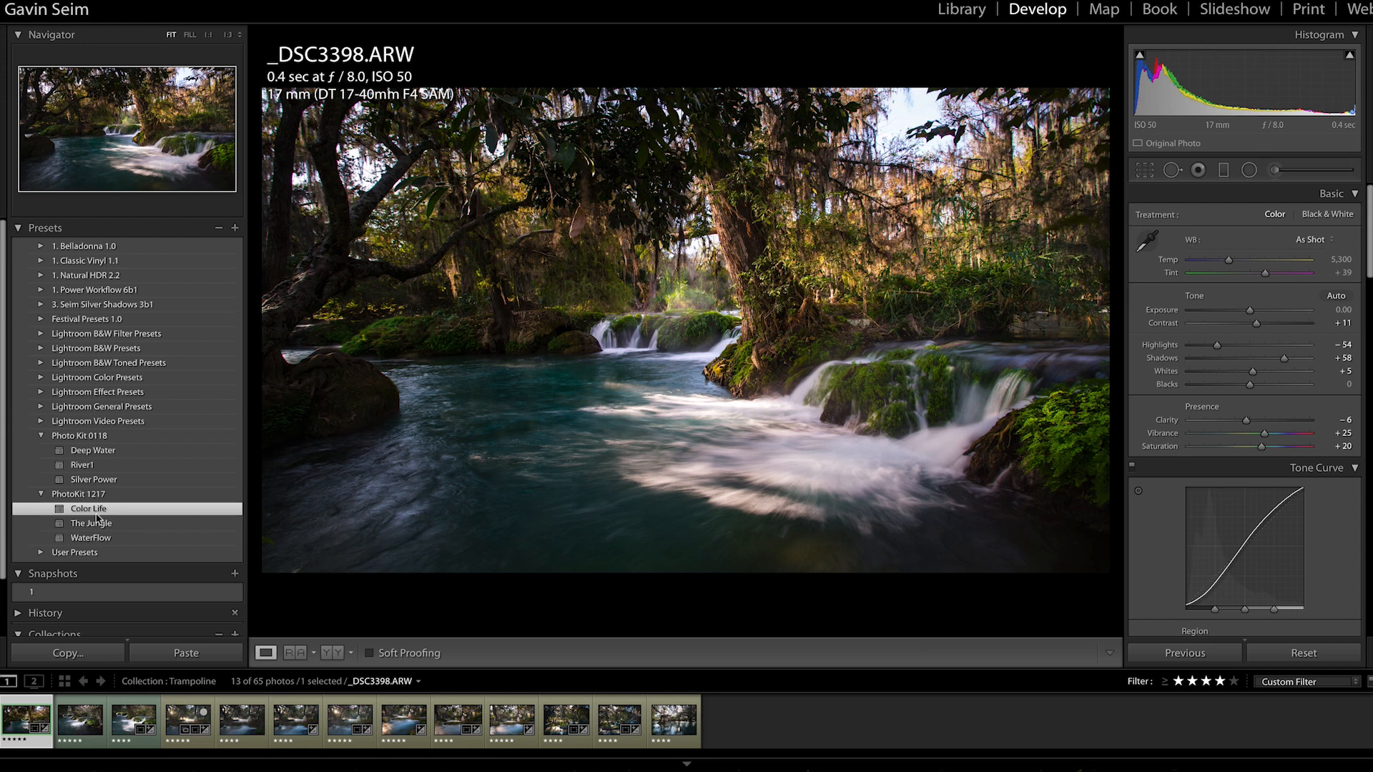
left_click(93, 479)
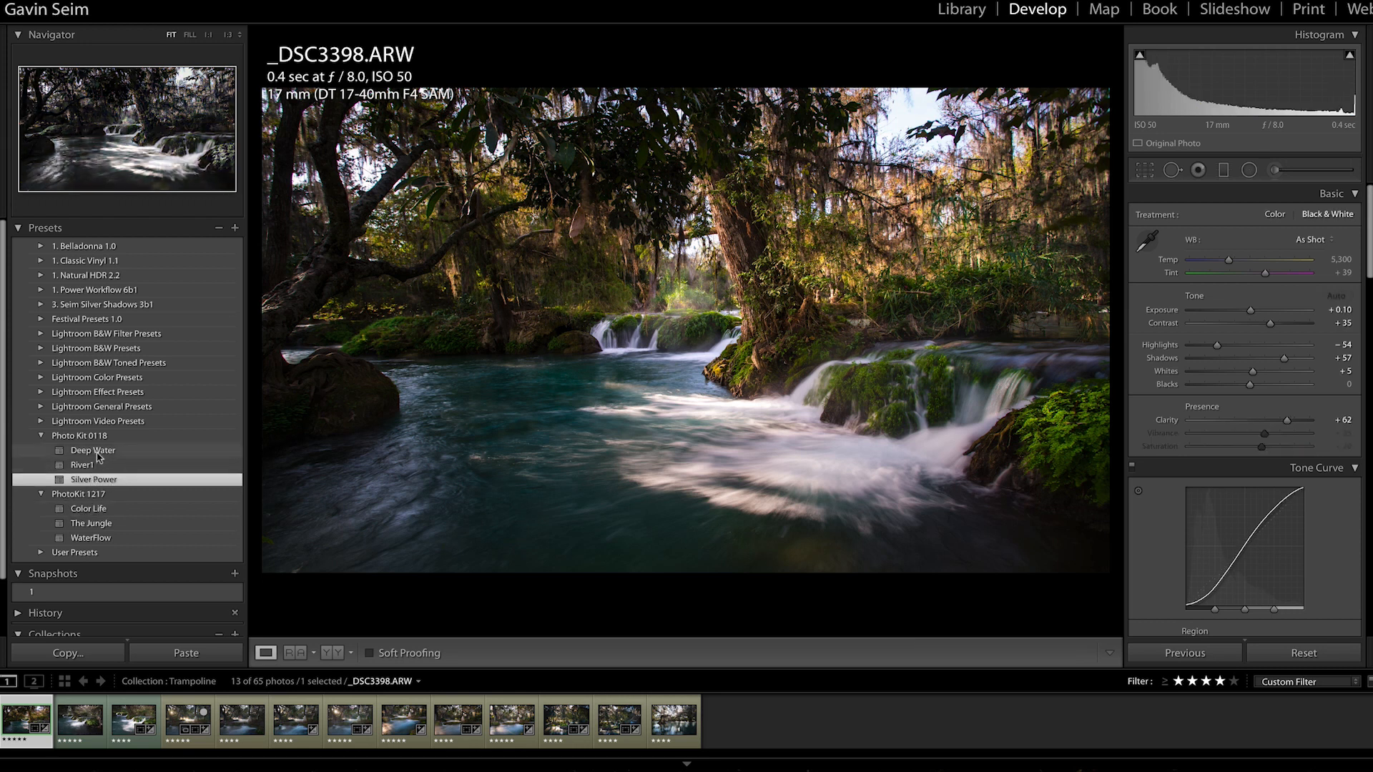
left_click(98, 453)
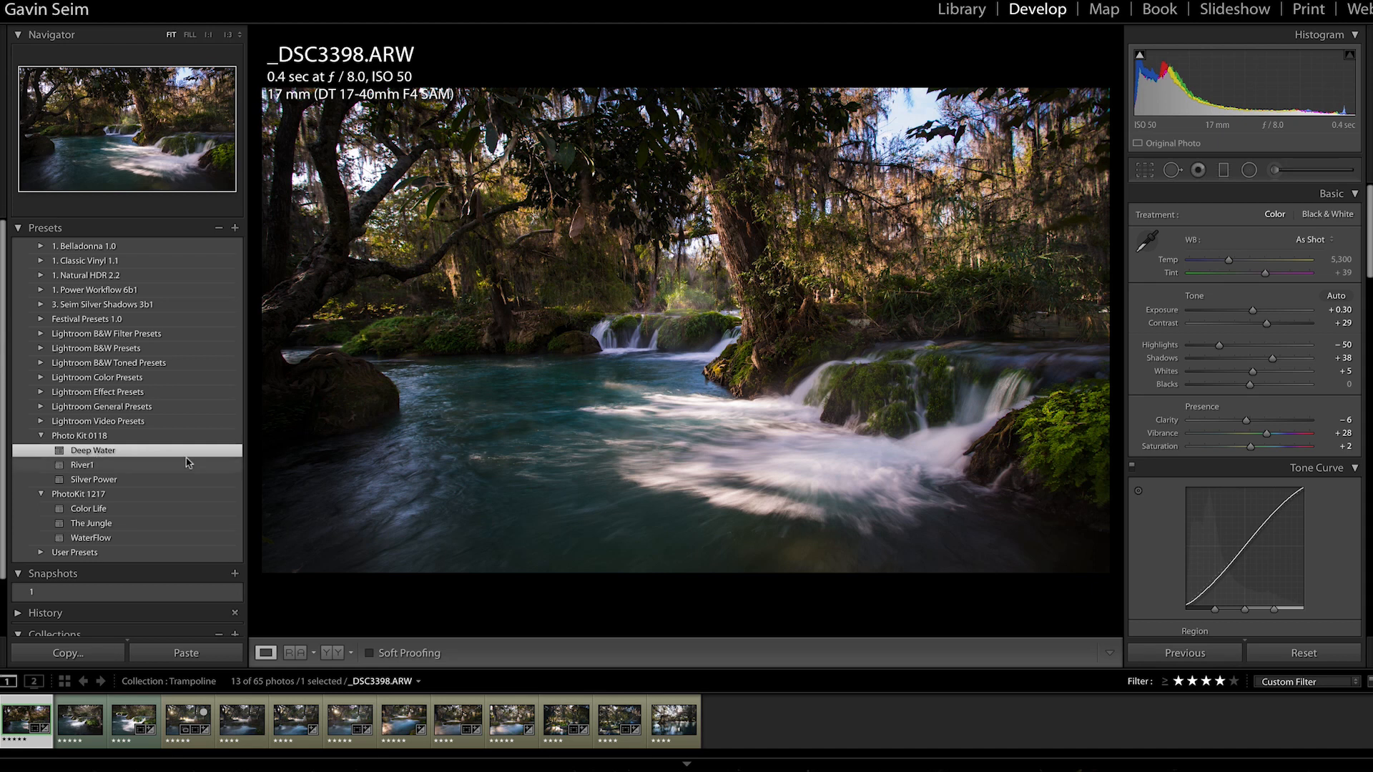
left_click(82, 466)
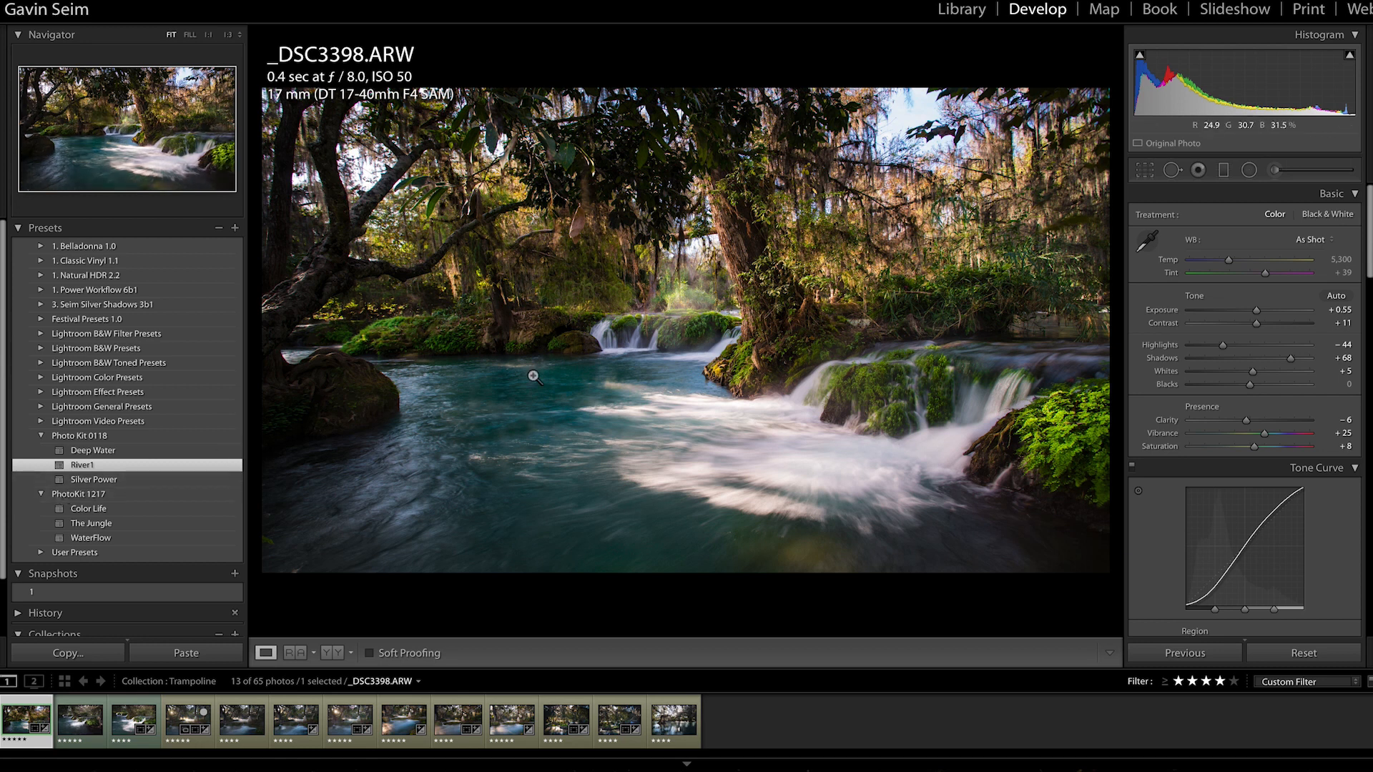
Straighten _DSC3398.ARW with Crop & Straighten, rotating it slightly to an angle of 0.03.
key("r")
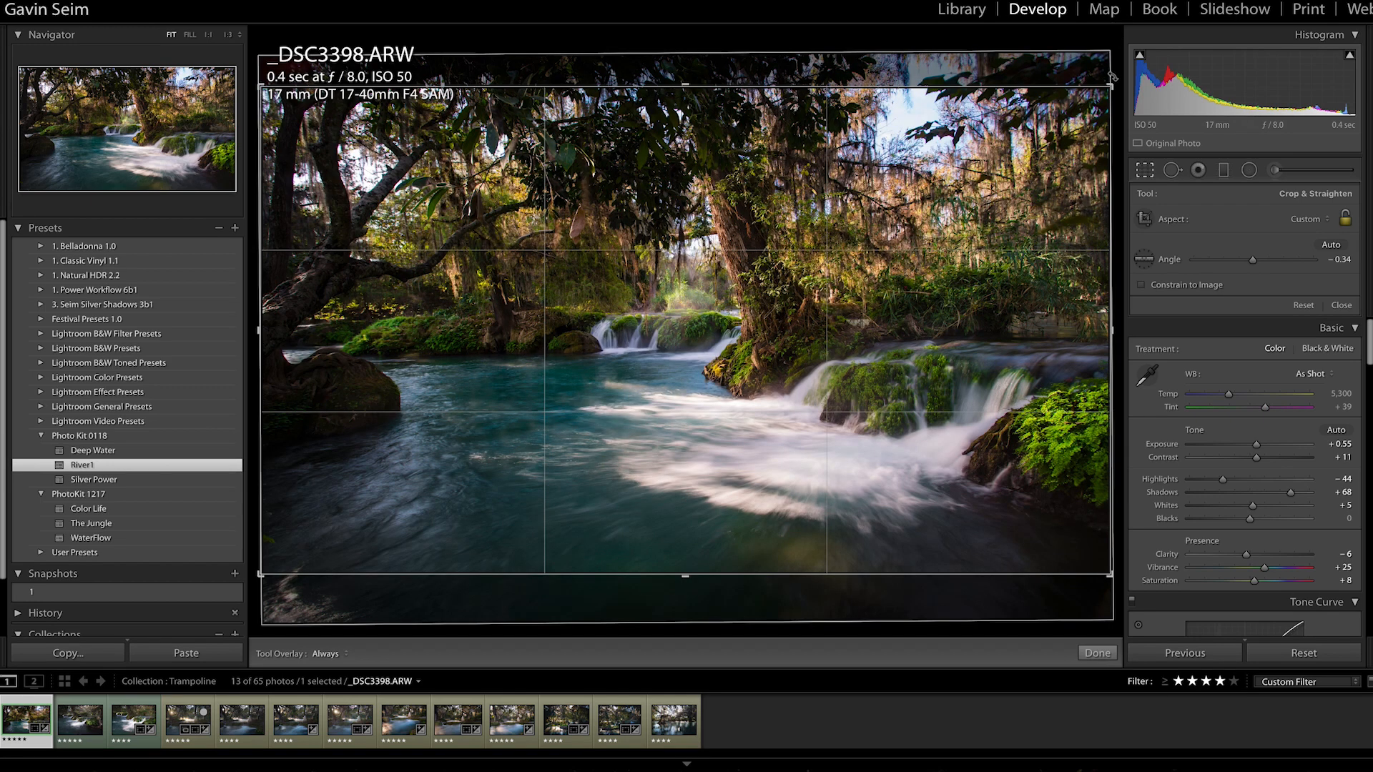
left_click_drag(1113, 75, 1117, 78)
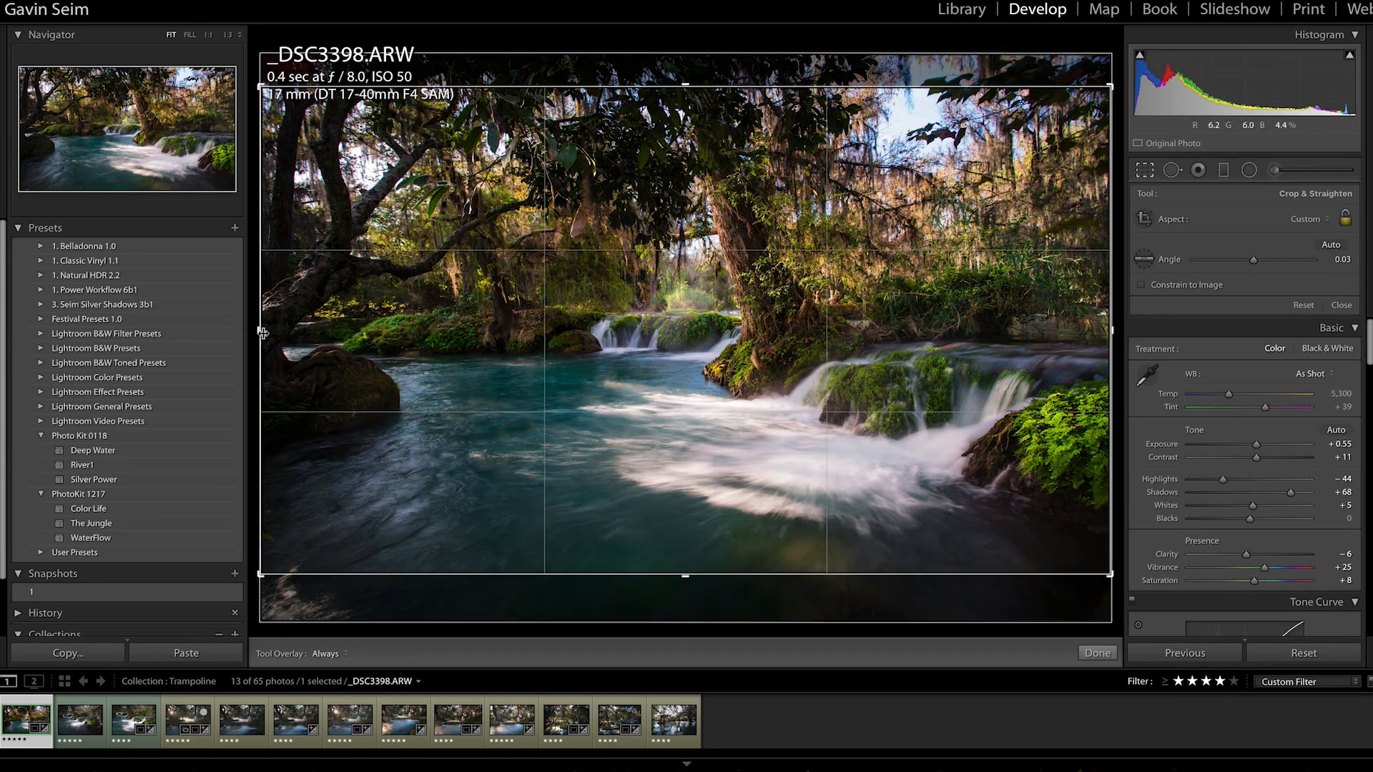
Try a much tighter crop that cuts the dark trunks off the photo's left side, and undo it.
left_click_drag(263, 333, 340, 344)
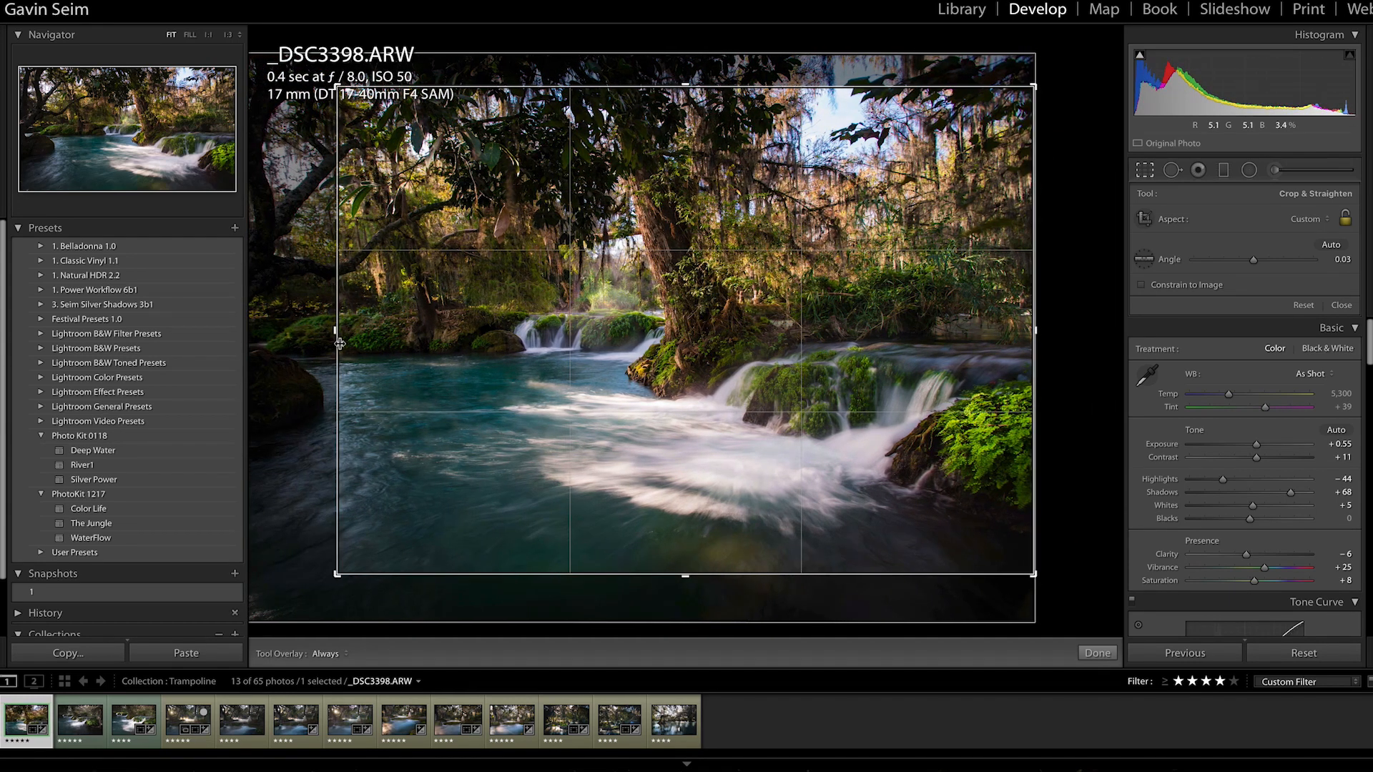
key("Return")
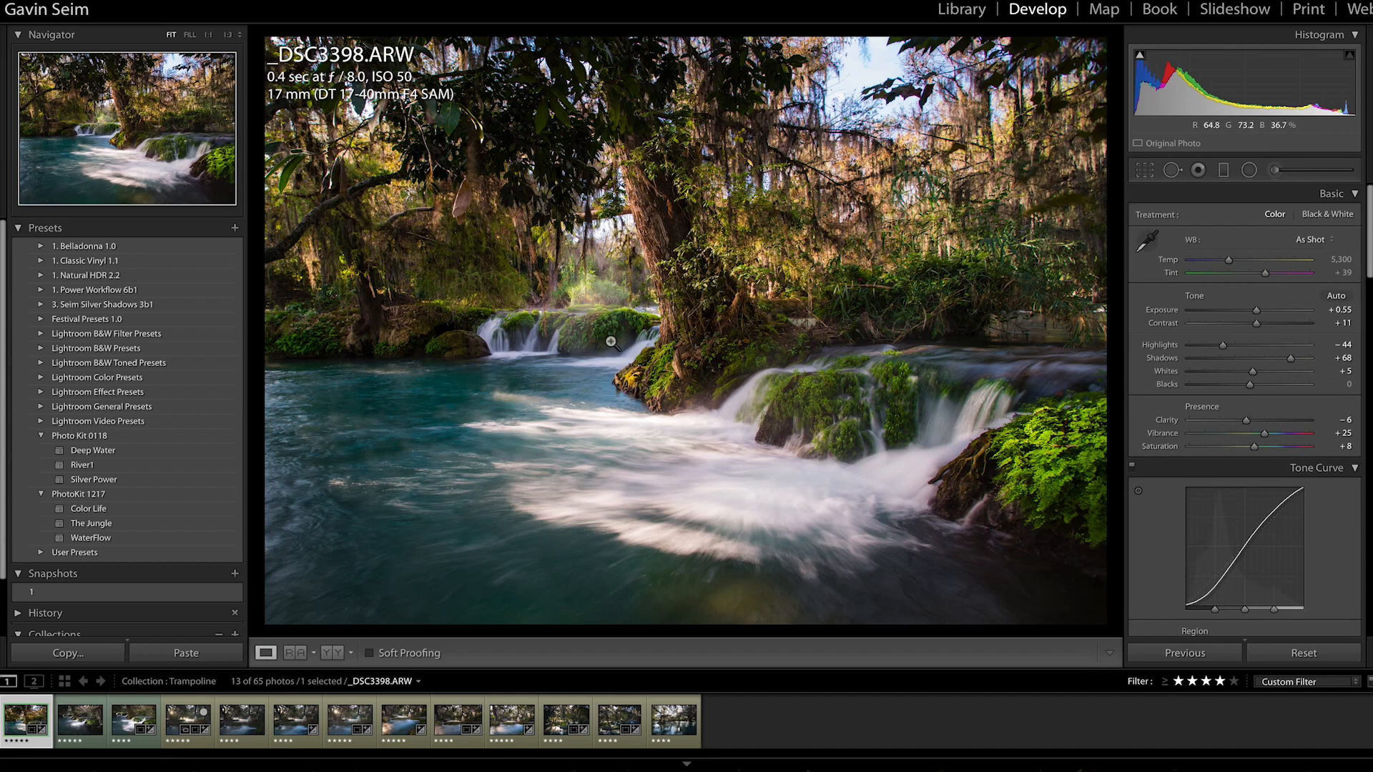
key("ctrl+z")
Crop a thin strip off the left edge of _DSC3398.ARW and compare the framing with the crop overlay off.
key("r")
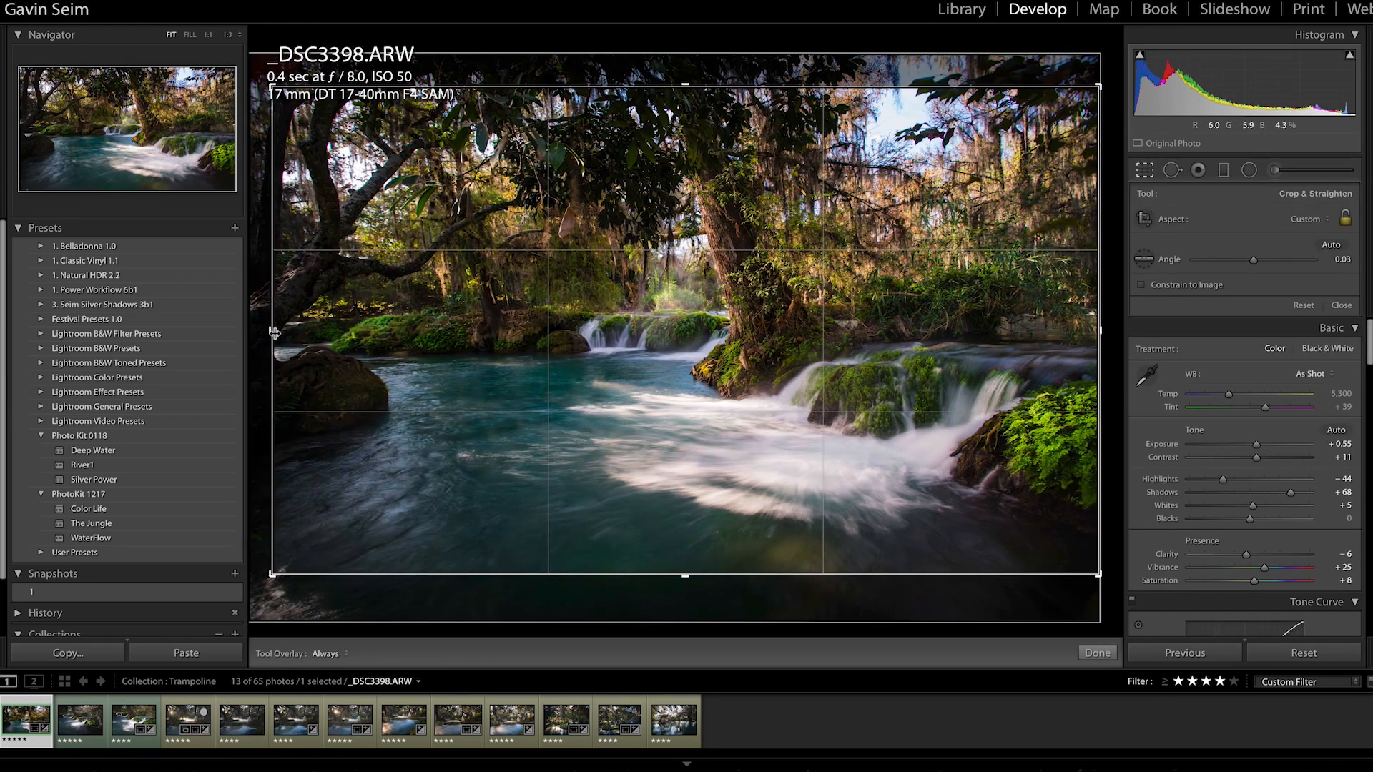
left_click_drag(270, 333, 269, 333)
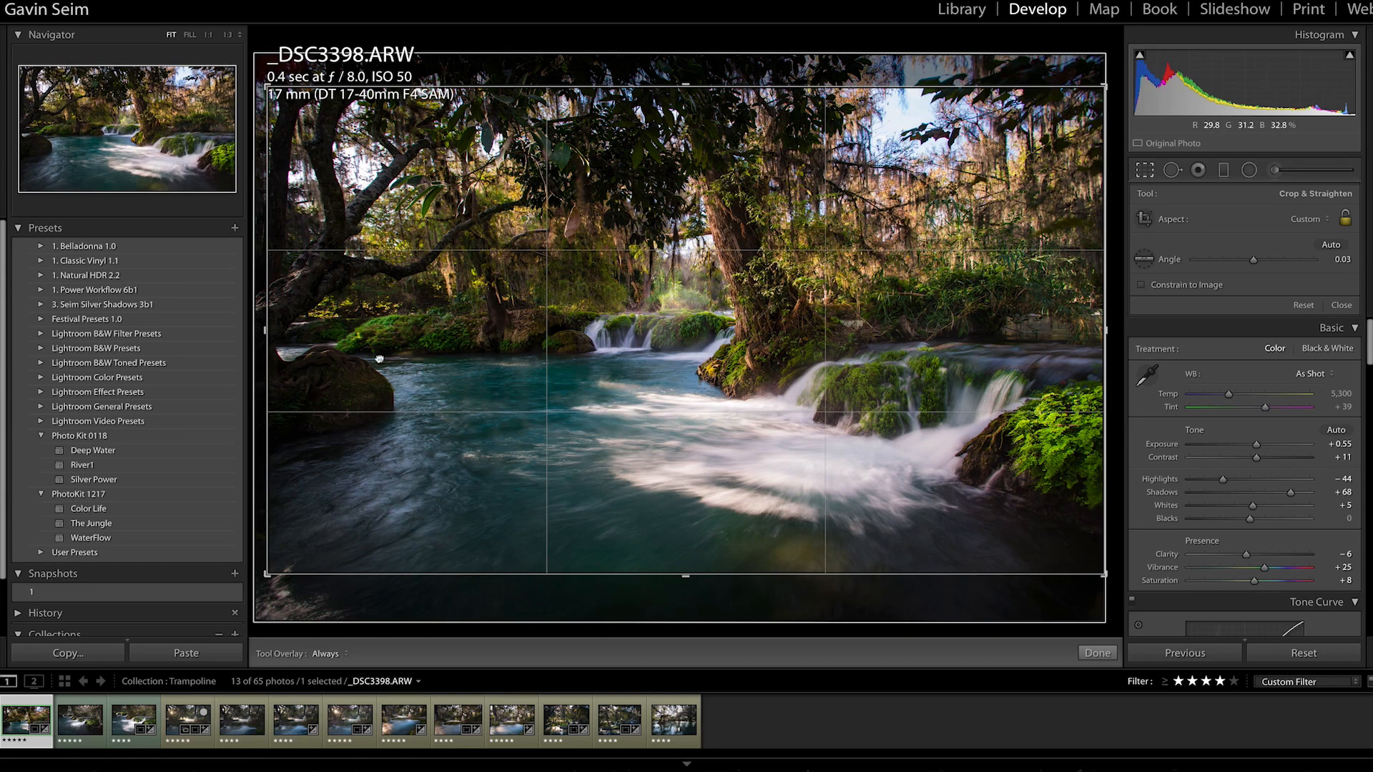
key("Return")
key("r")
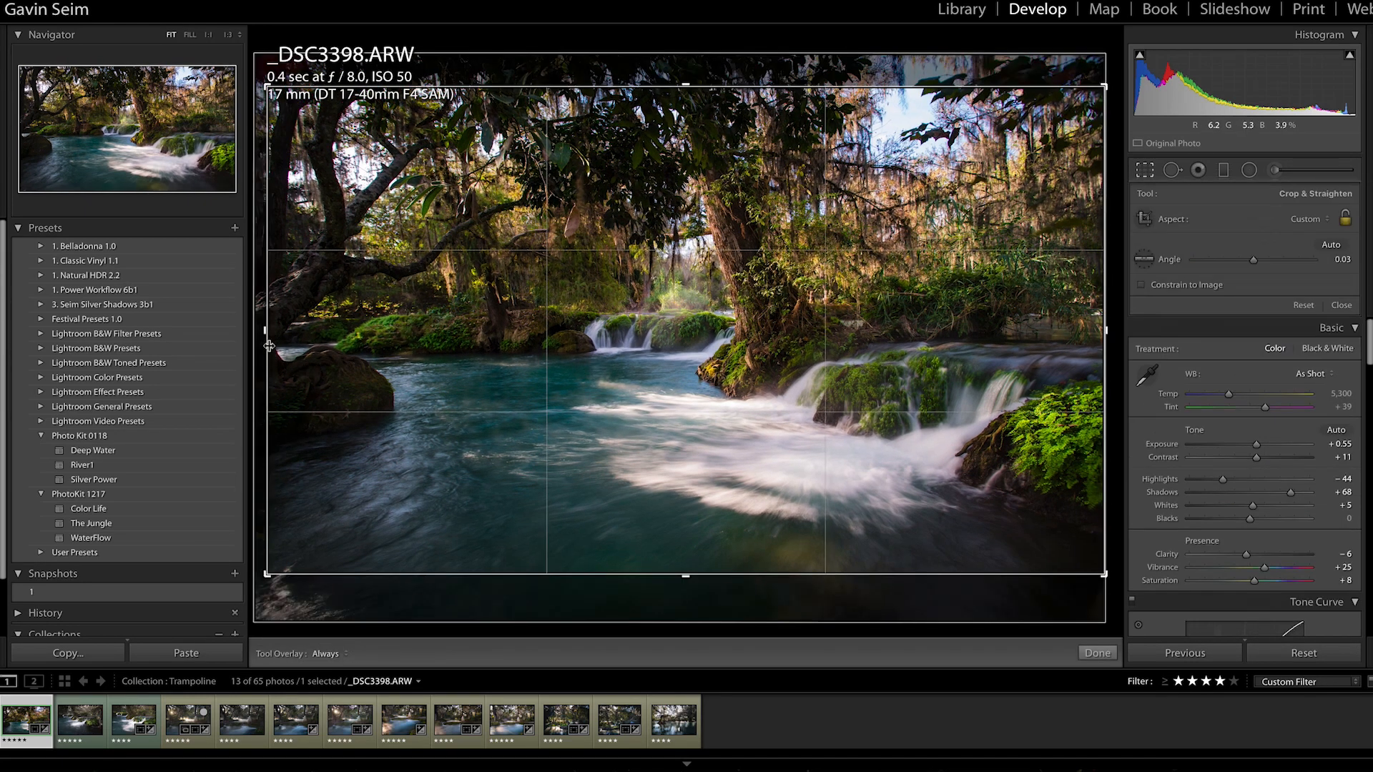
key("r")
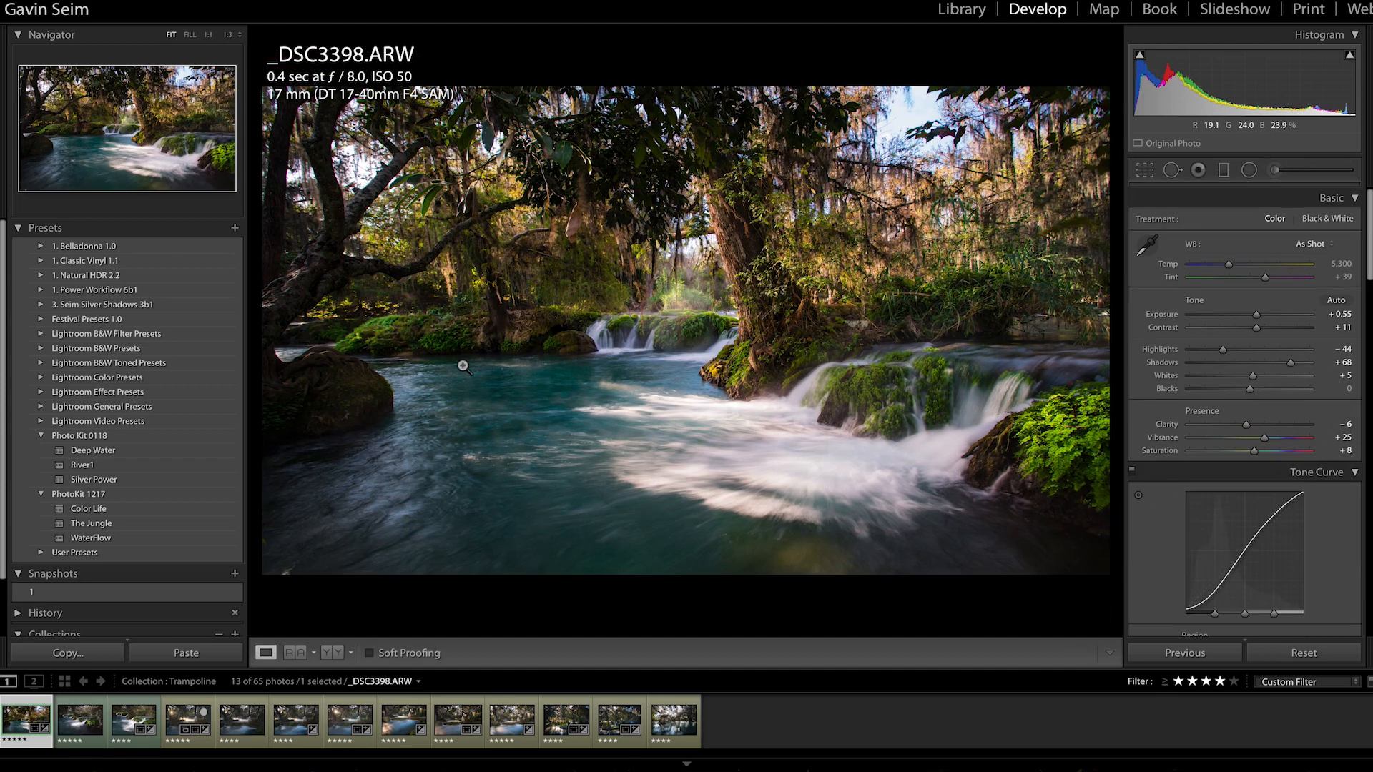
Inspect the sky, hanging moss and upper corners of _DSC3398.ARW at full size, and return to the whole image.
left_click_drag(282, 222, 795, 413)
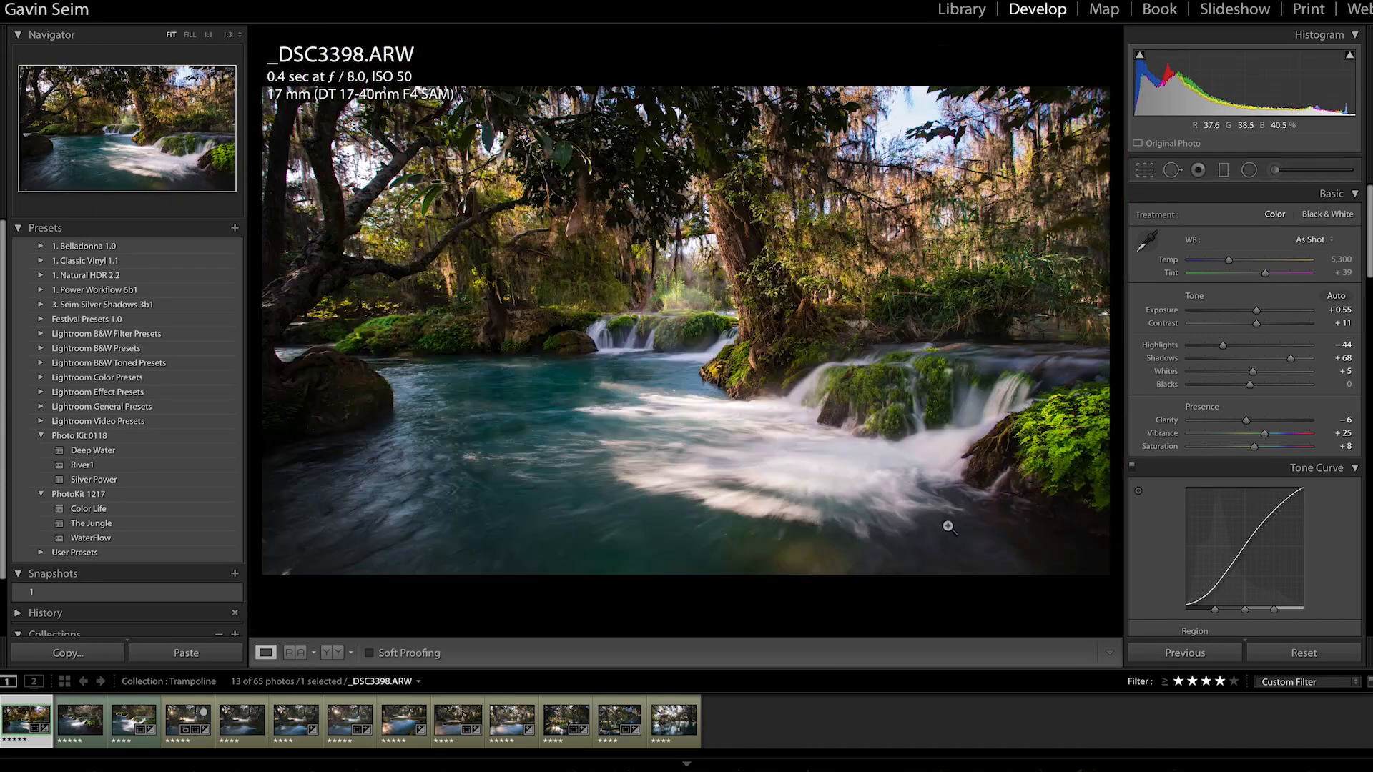
left_click(1083, 106)
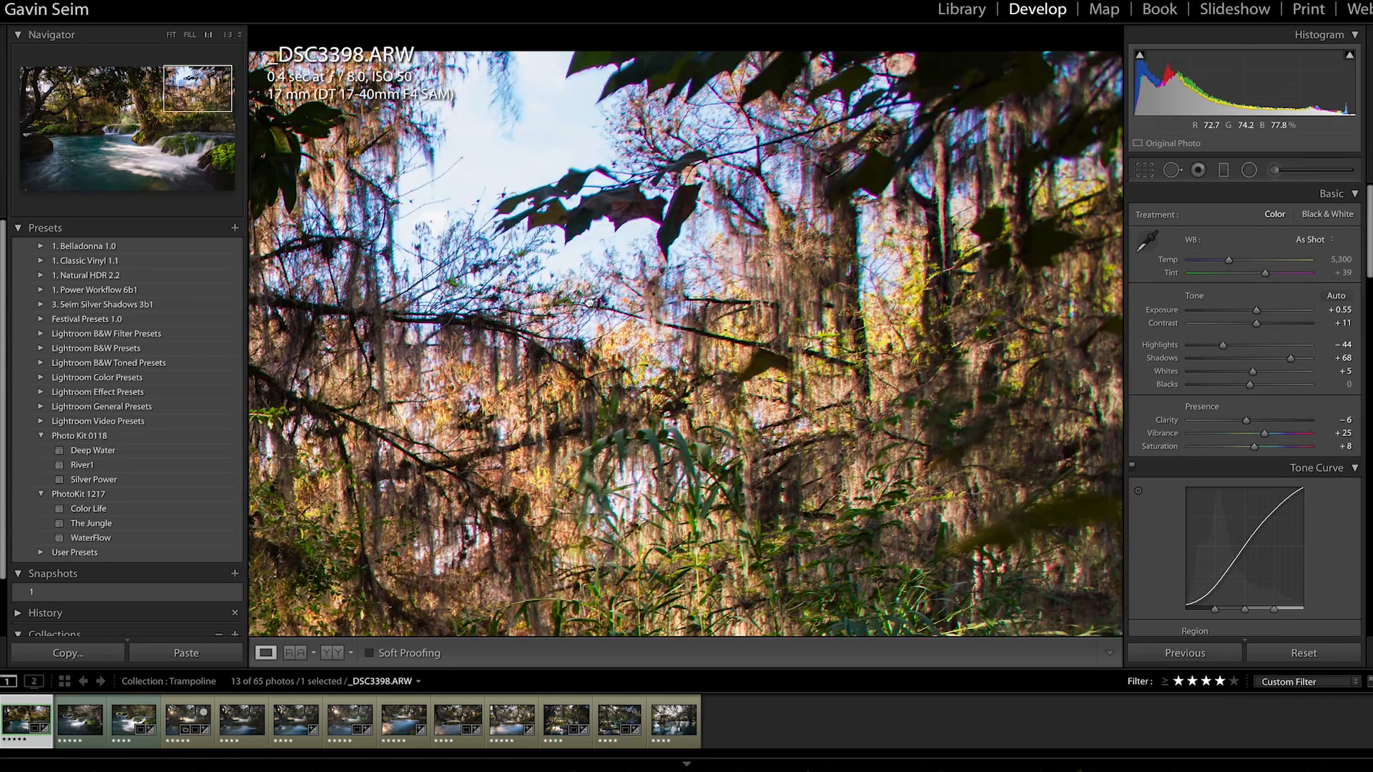
left_click_drag(590, 303, 858, 387)
left_click_drag(361, 290, 724, 333)
left_click_drag(361, 238, 779, 348)
left_click_drag(500, 361, 924, 324)
left_click_drag(571, 359, 688, 289)
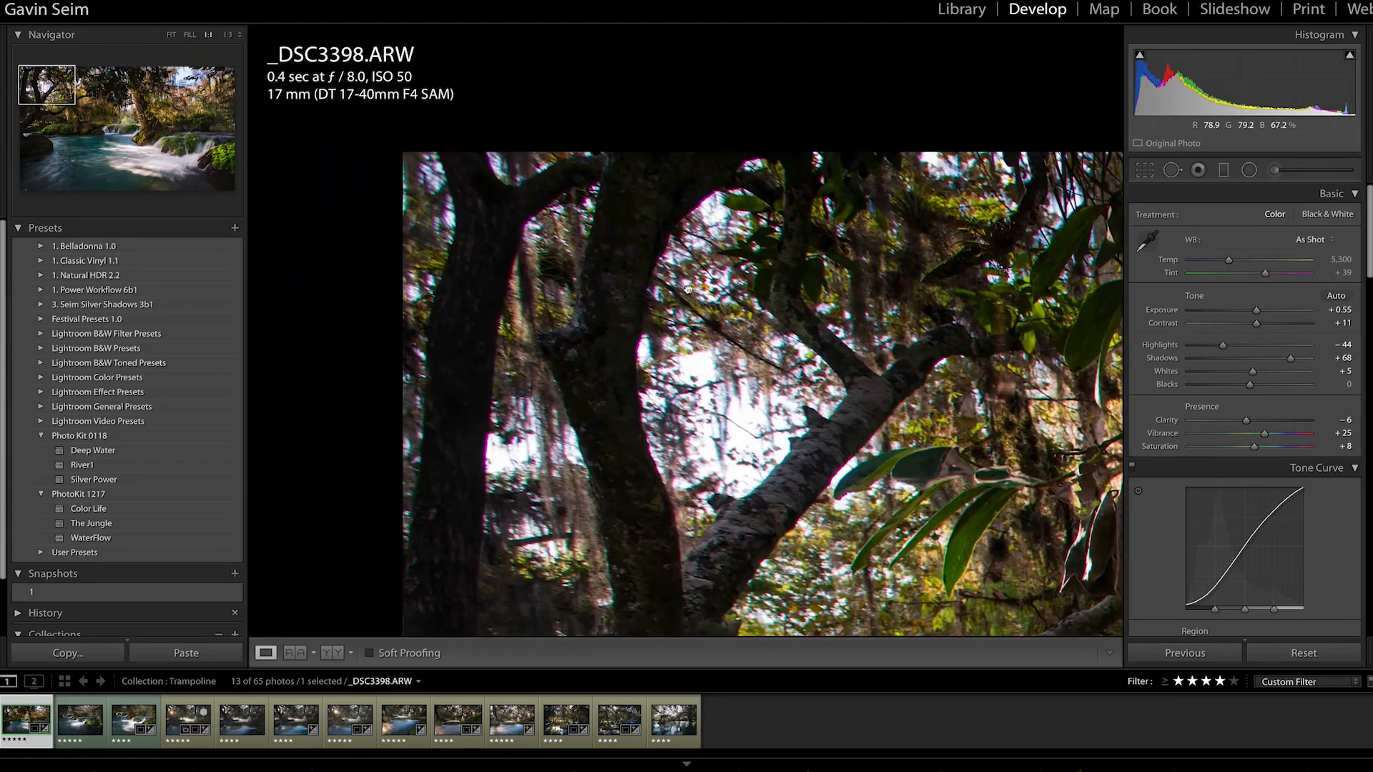
left_click(641, 407)
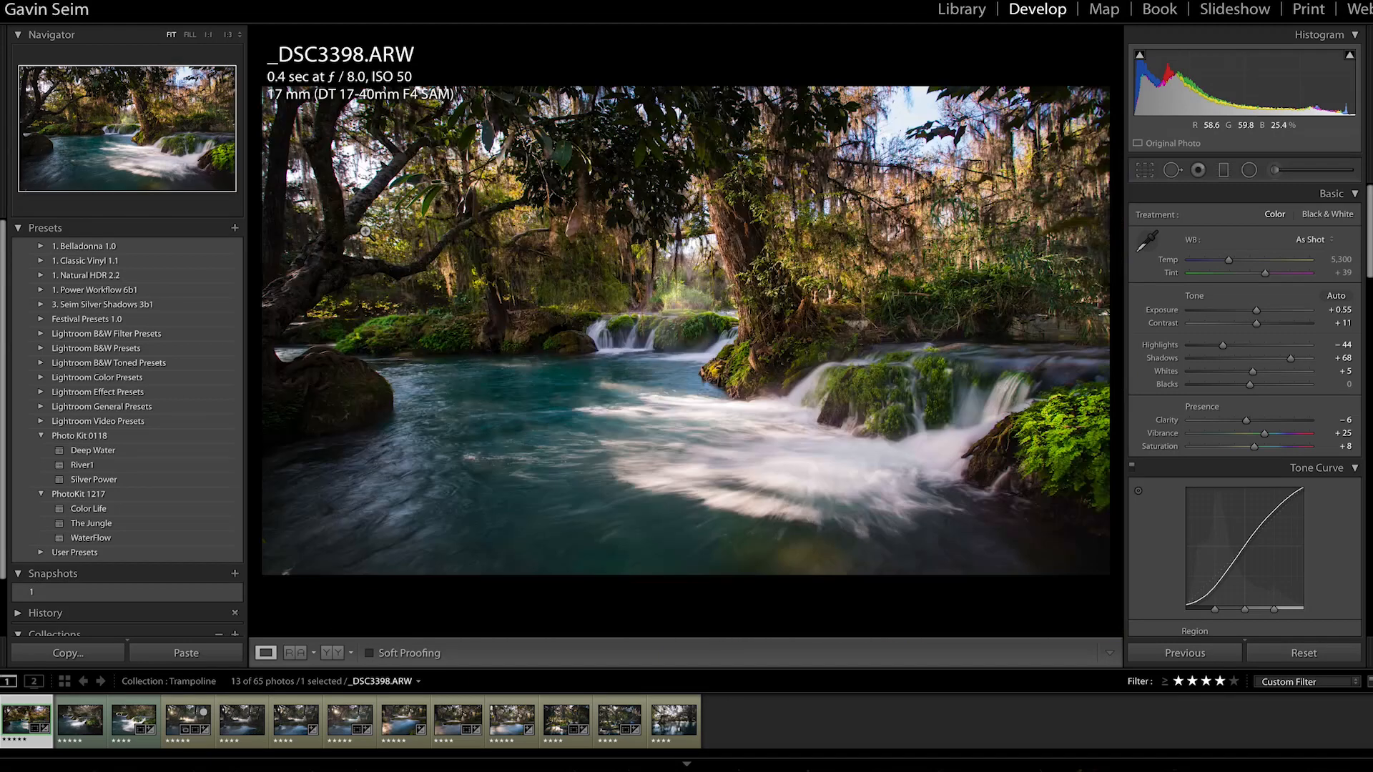
Examine the lower-left water, the trees along the left edge and the waterfalls at full size.
left_click(295, 562)
left_click_drag(354, 542, 546, 390)
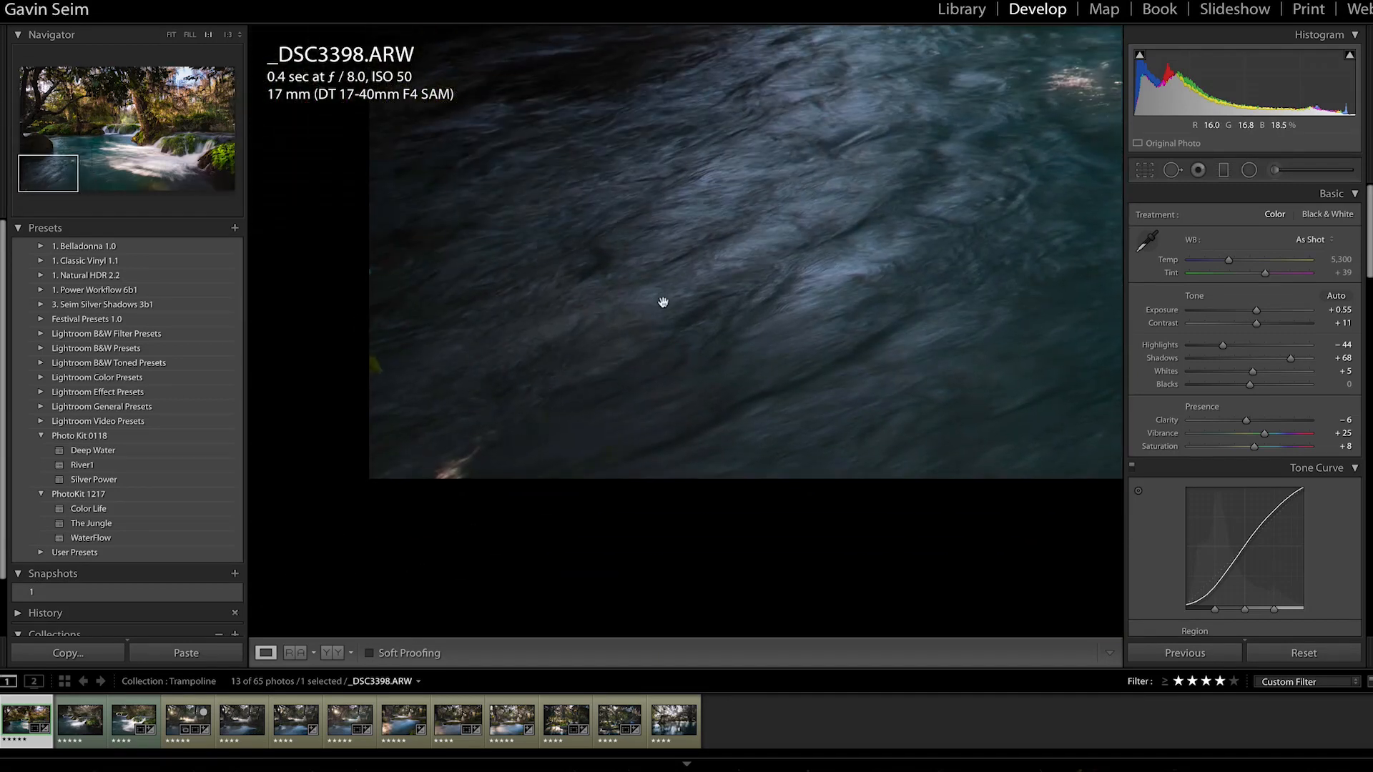
left_click_drag(663, 302, 742, 475)
left_click_drag(676, 257, 678, 565)
left_click_drag(686, 193, 617, 426)
left_click_drag(783, 200, 737, 471)
left_click_drag(706, 136, 714, 386)
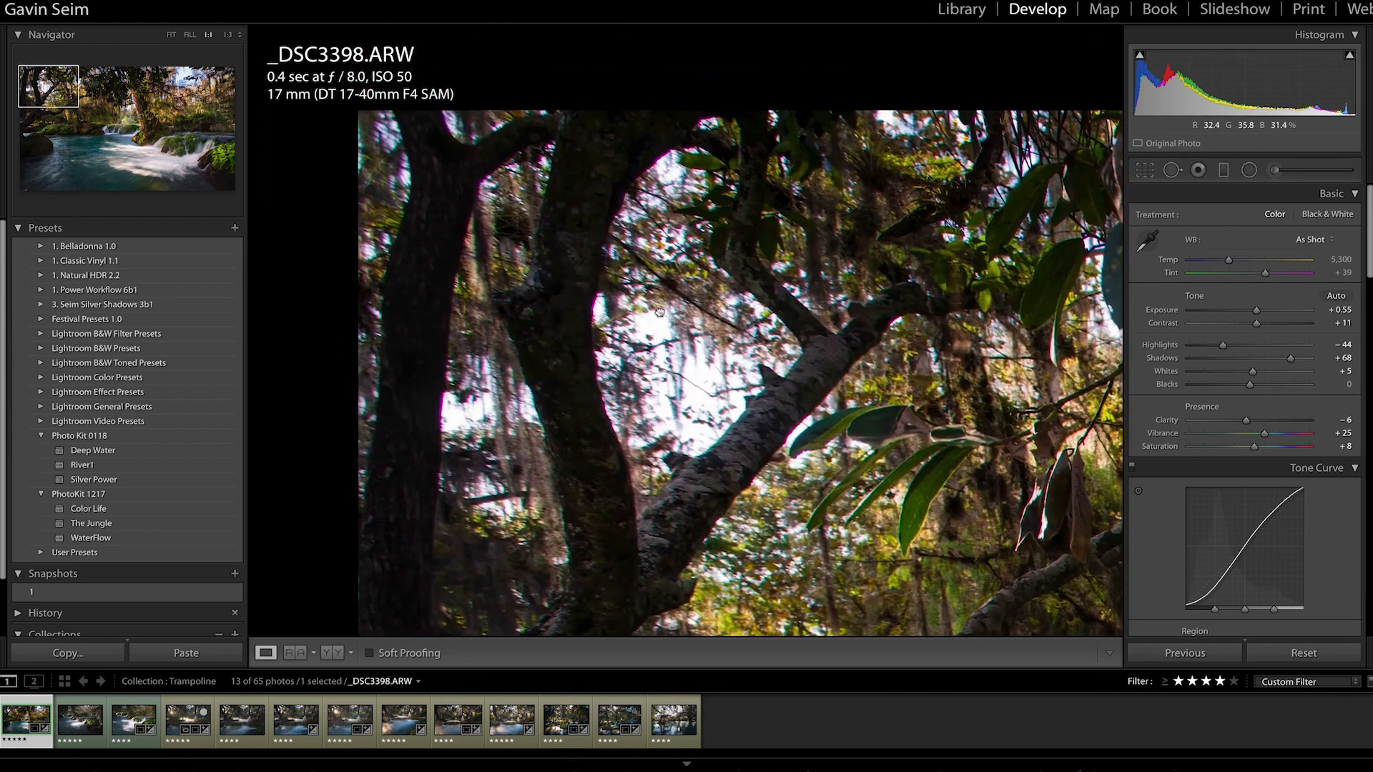
left_click_drag(699, 262, 592, 373)
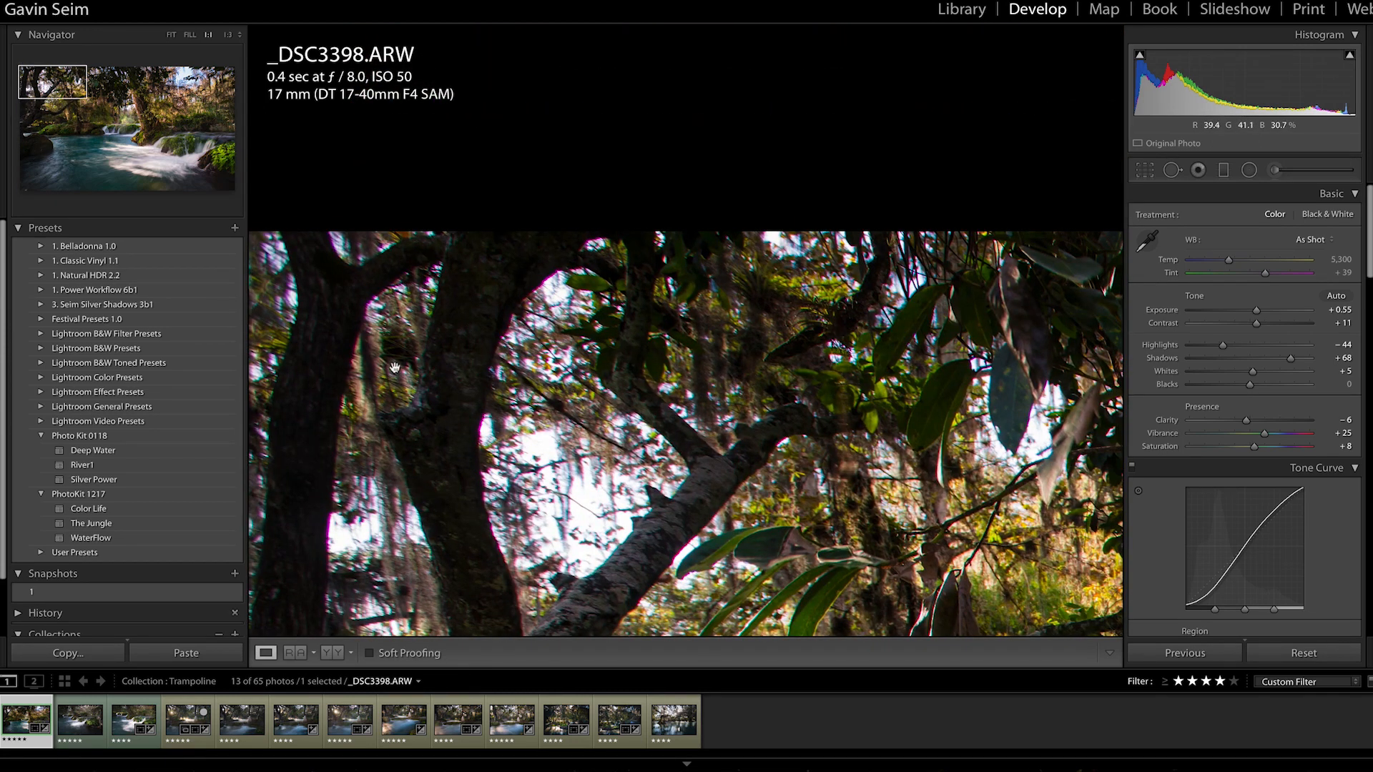
left_click_drag(789, 476, 685, 341)
left_click(555, 366)
left_click(747, 407)
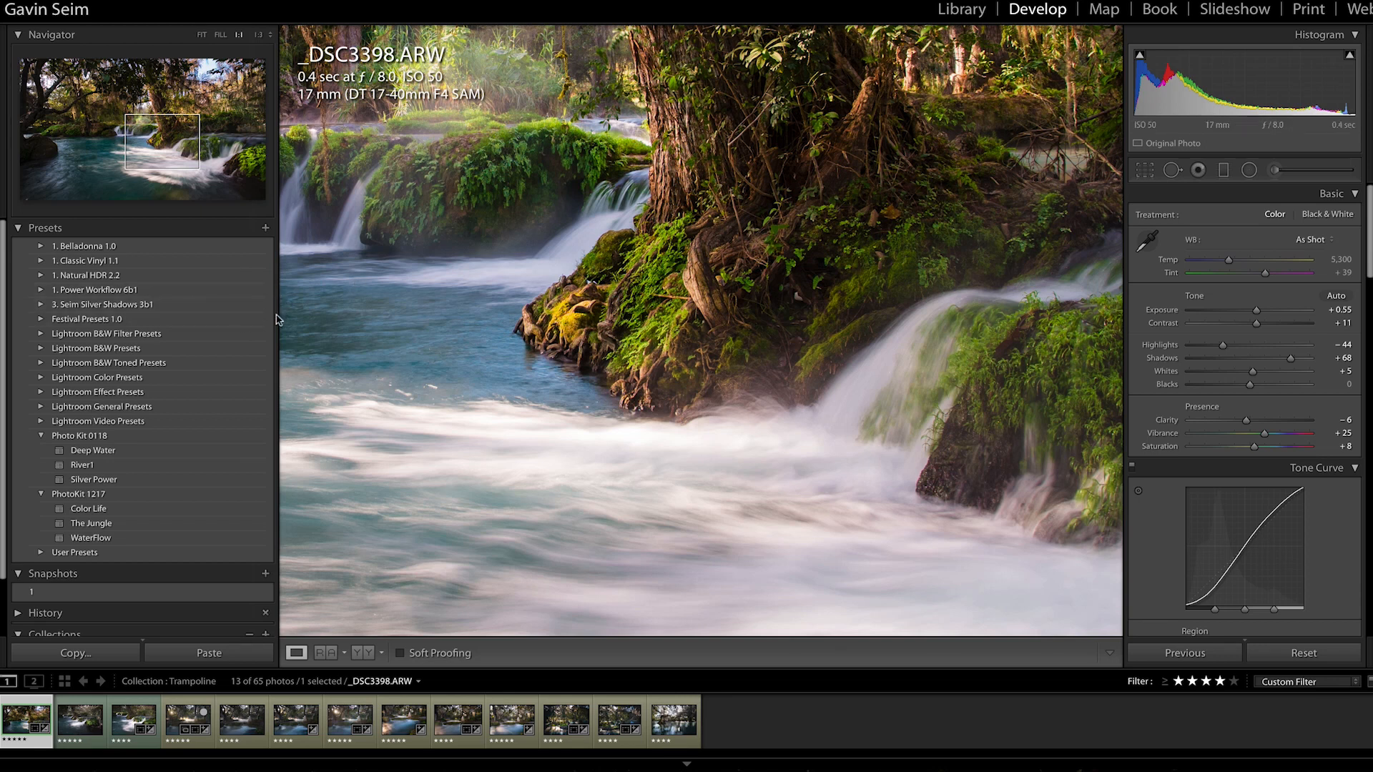
Narrow the presets side panel to enlarge the photo, and check the image's lower-left corner up close.
left_click_drag(278, 317, 201, 318)
left_click(466, 346)
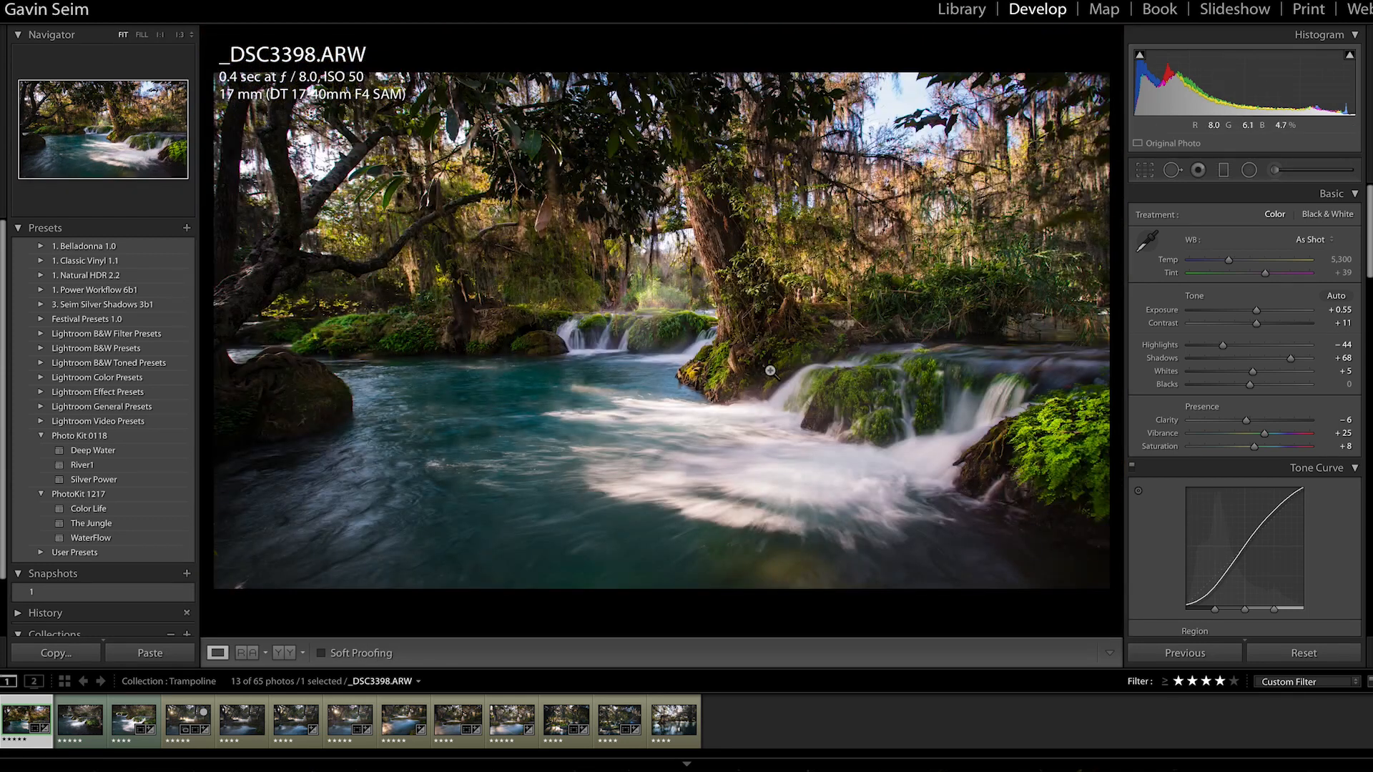
left_click(260, 577)
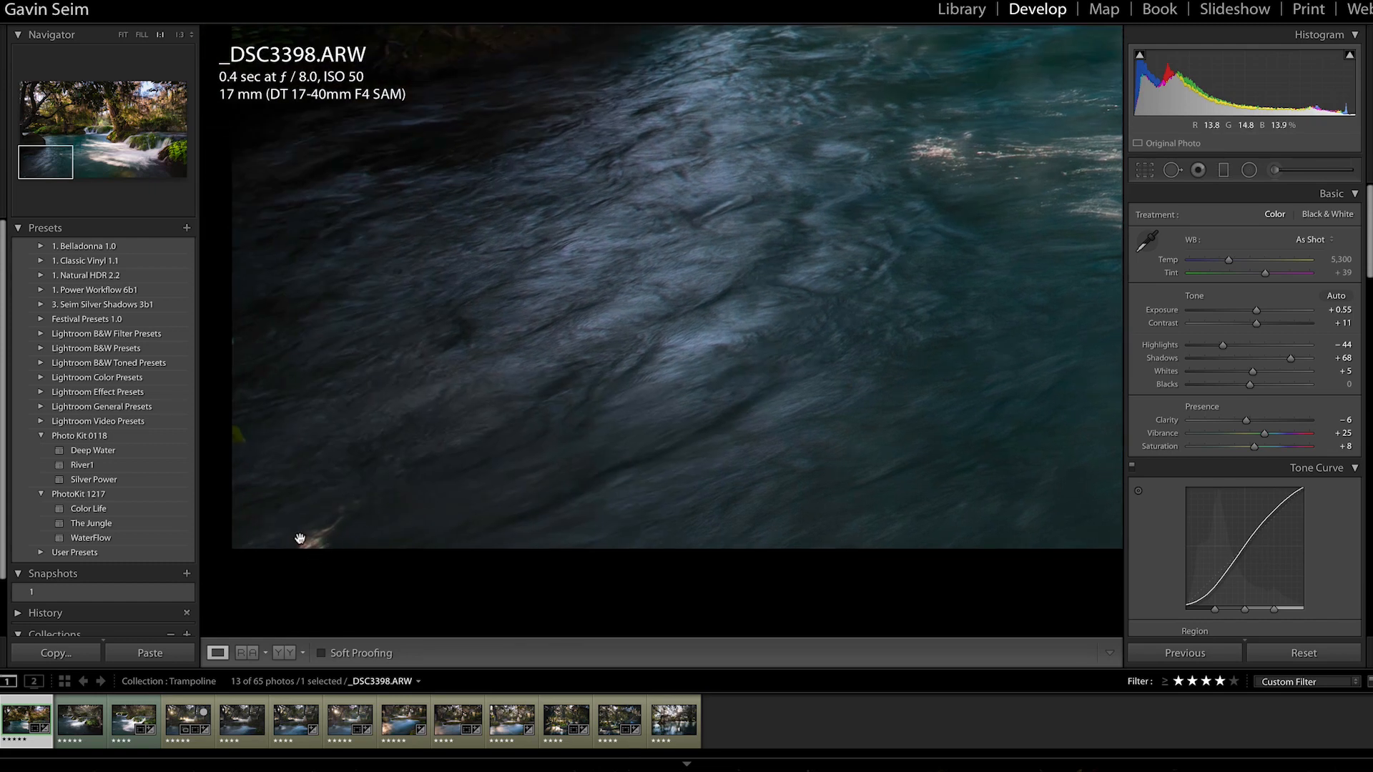
left_click(324, 522)
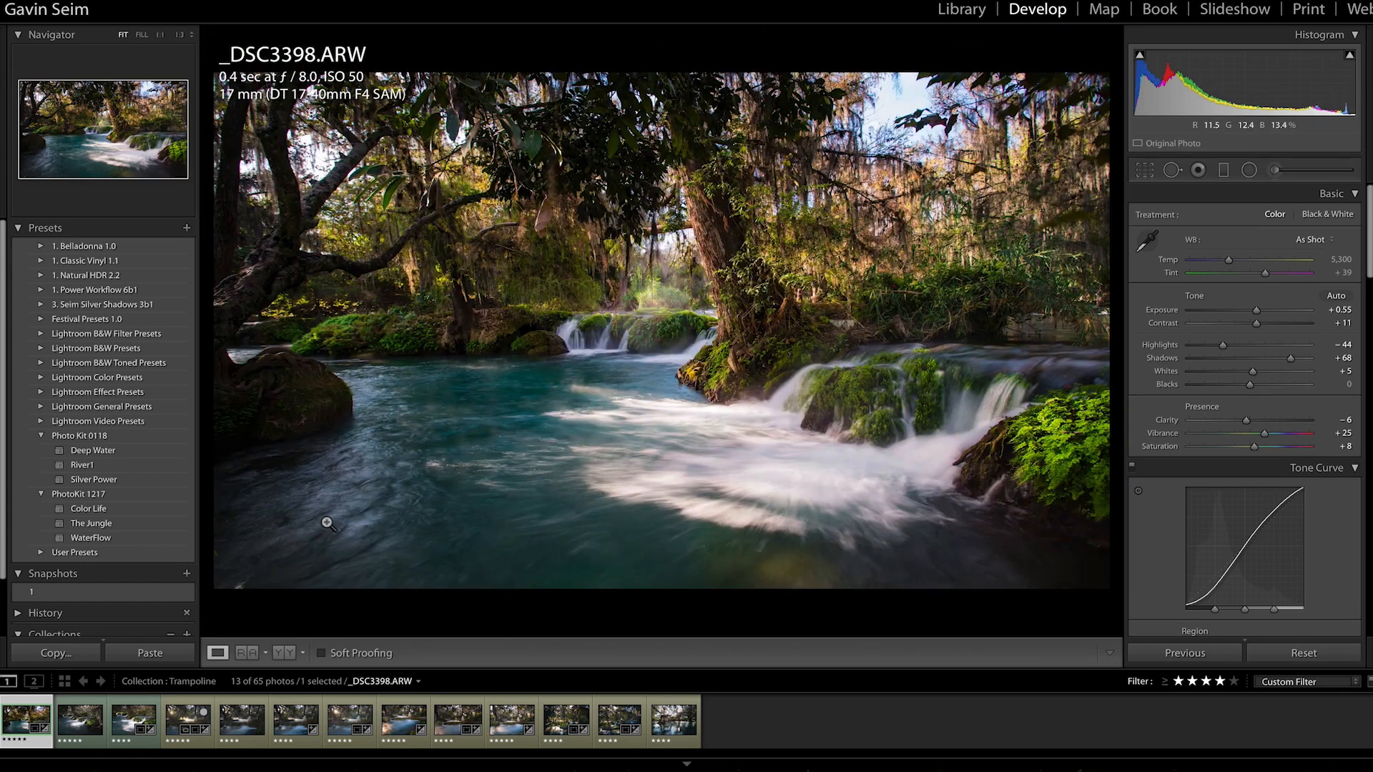
Trim the crop's bottom edge slightly and give _DSC3398.ARW the red color label.
key("r")
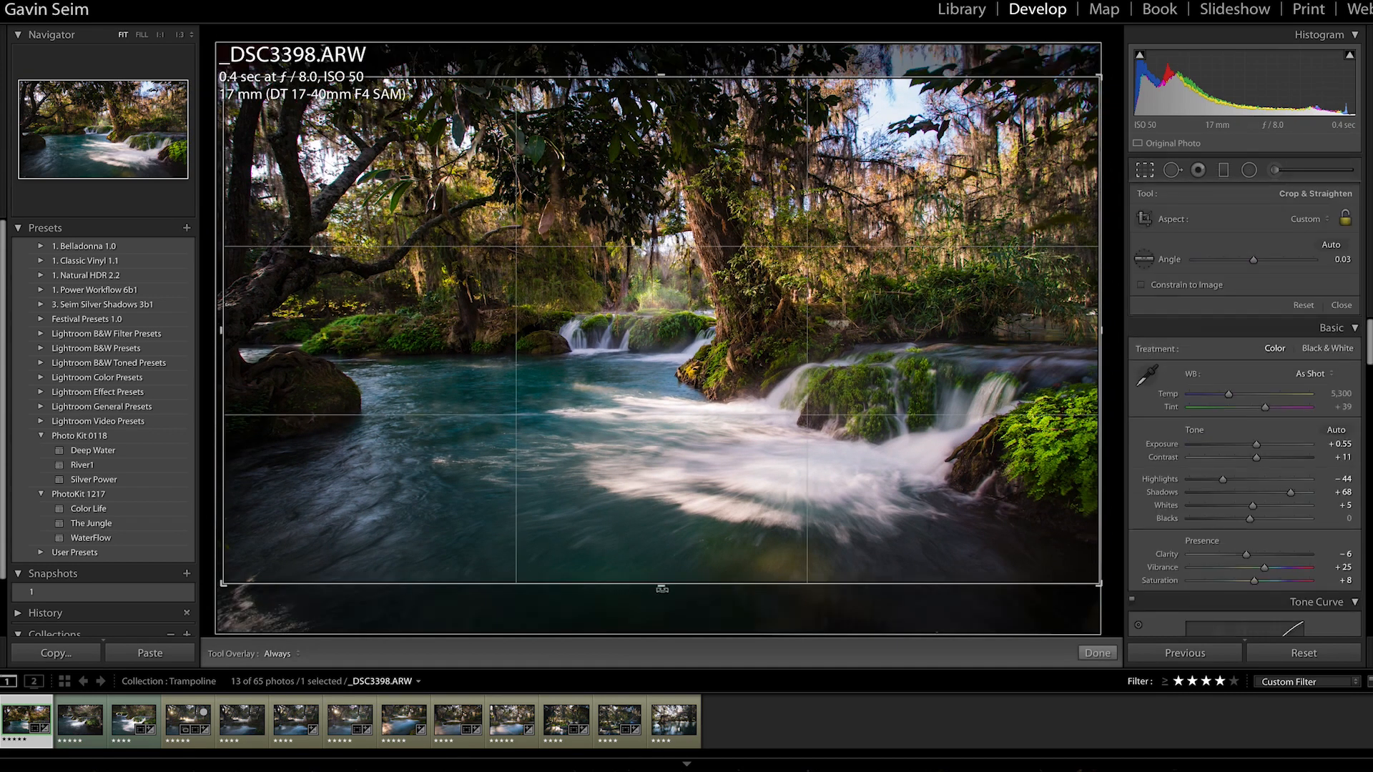
left_click_drag(664, 585, 662, 580)
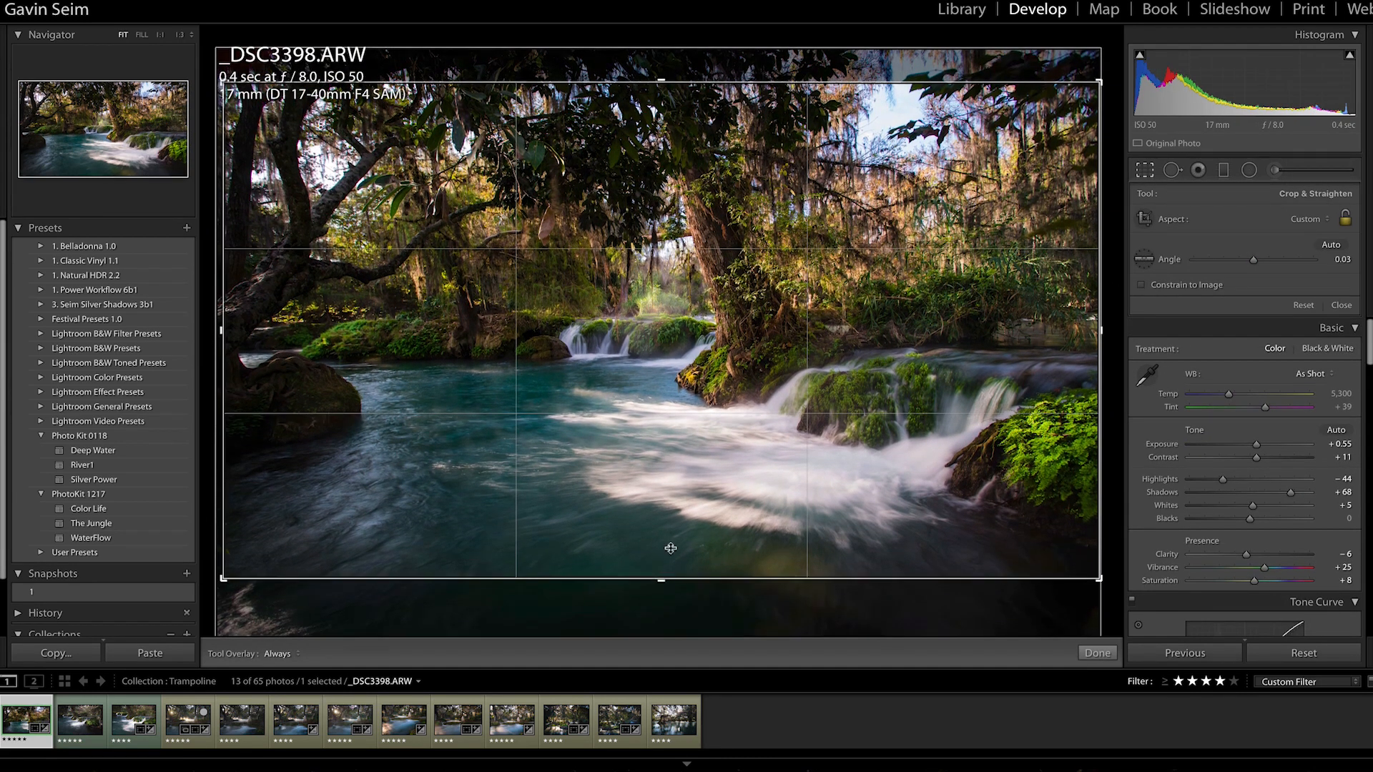
key("Return")
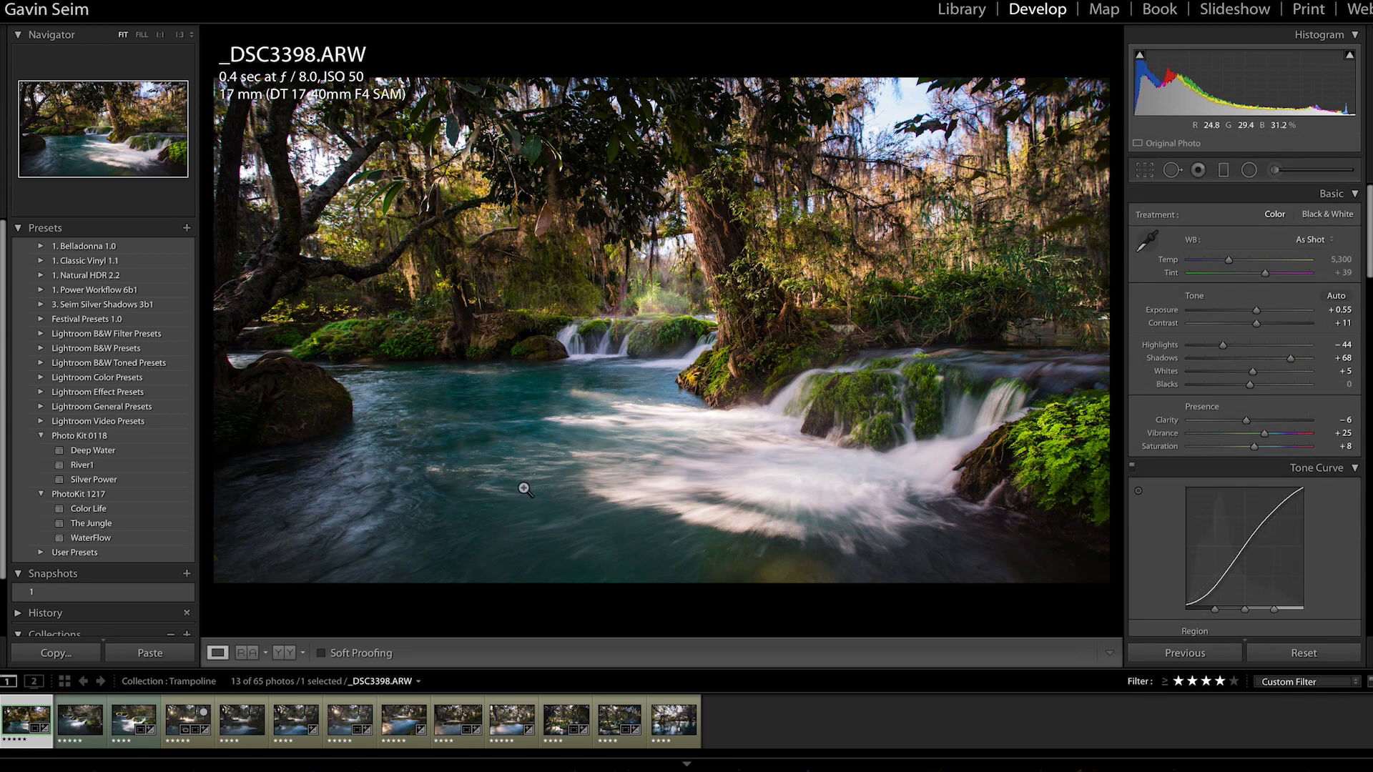
key("6")
Try a slightly tighter crop along the photo's left edge, and widen it back out.
key("r")
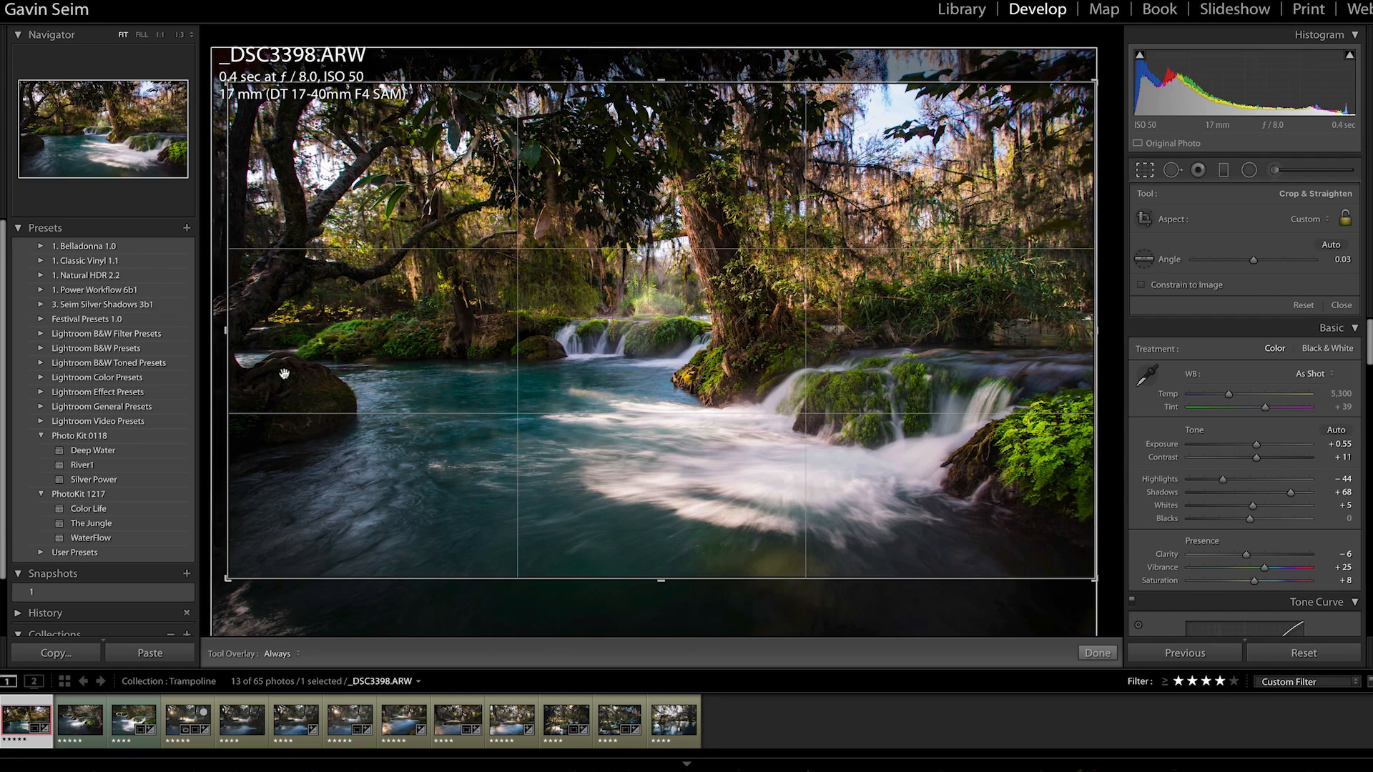
key("r")
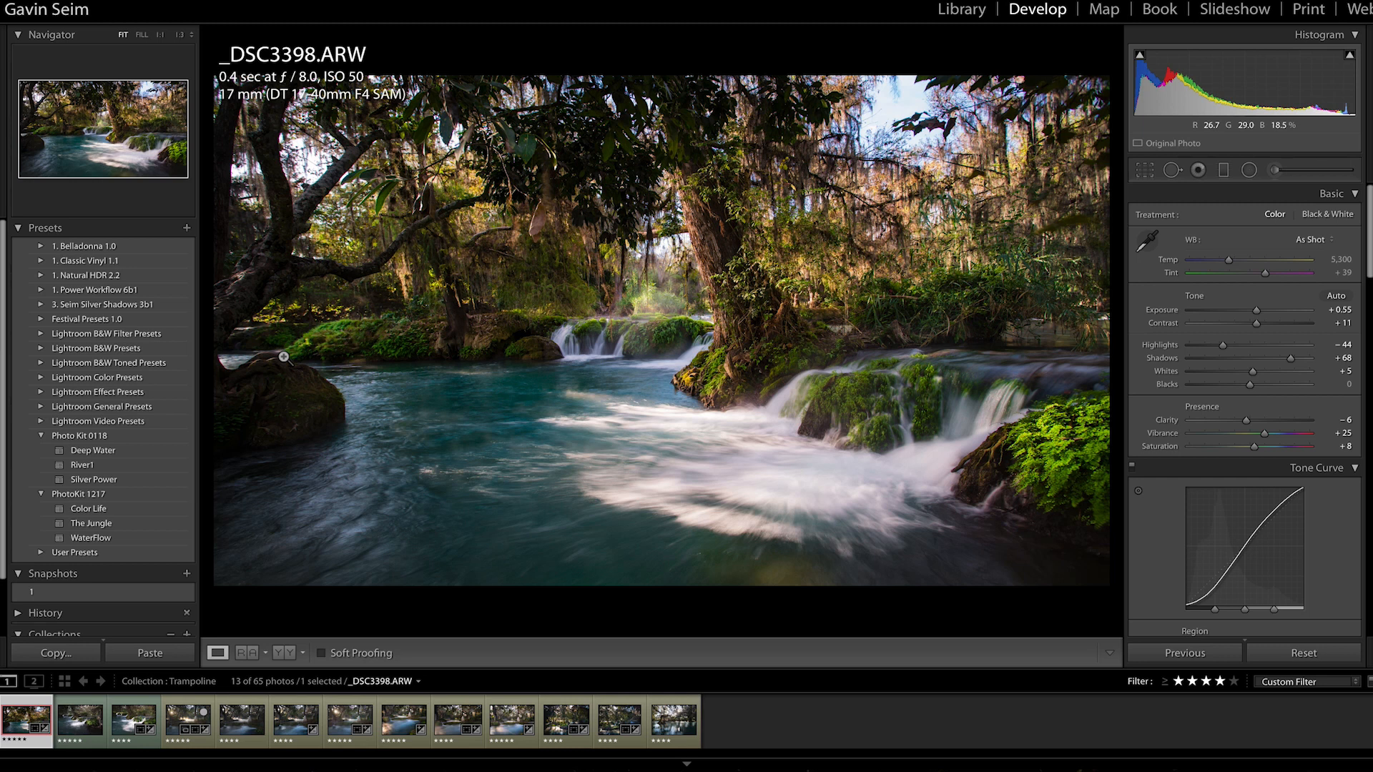
key("r")
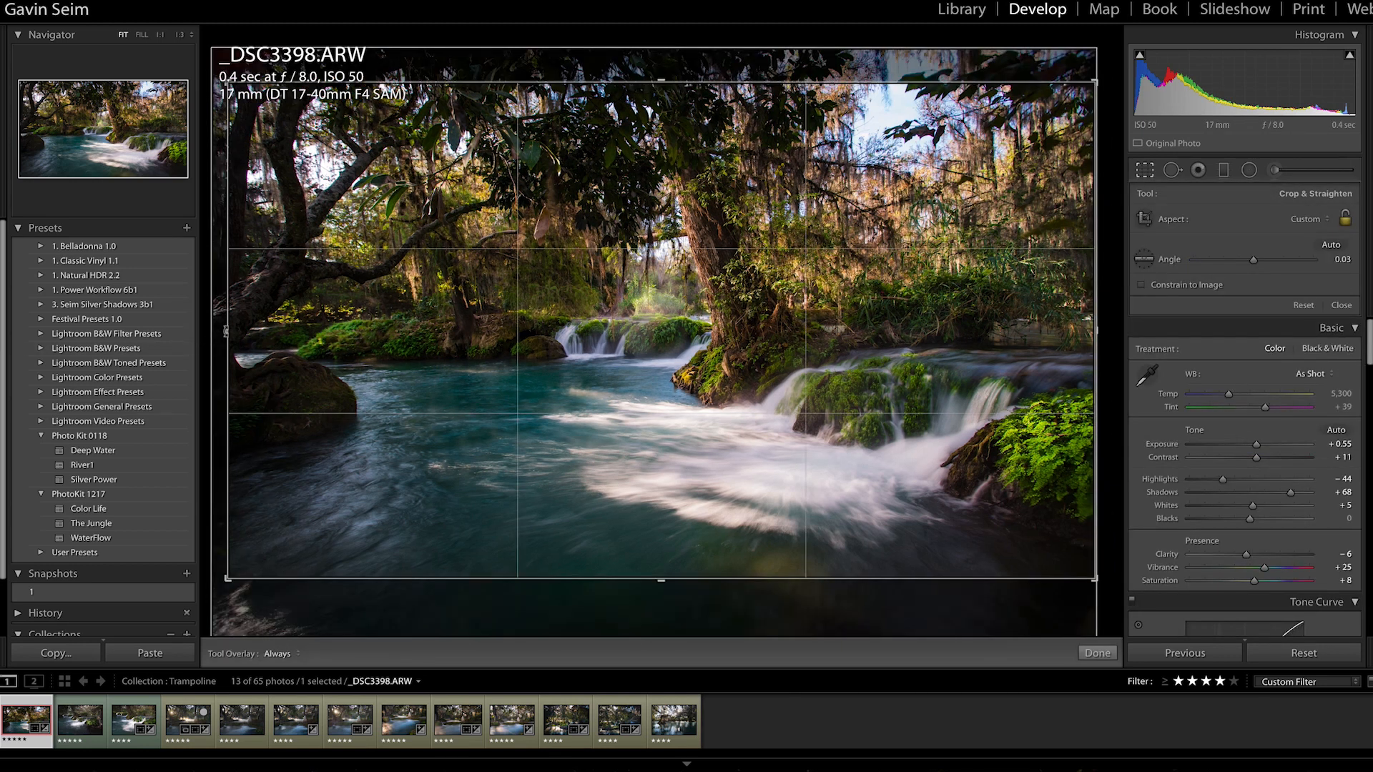
left_click_drag(227, 329, 226, 376)
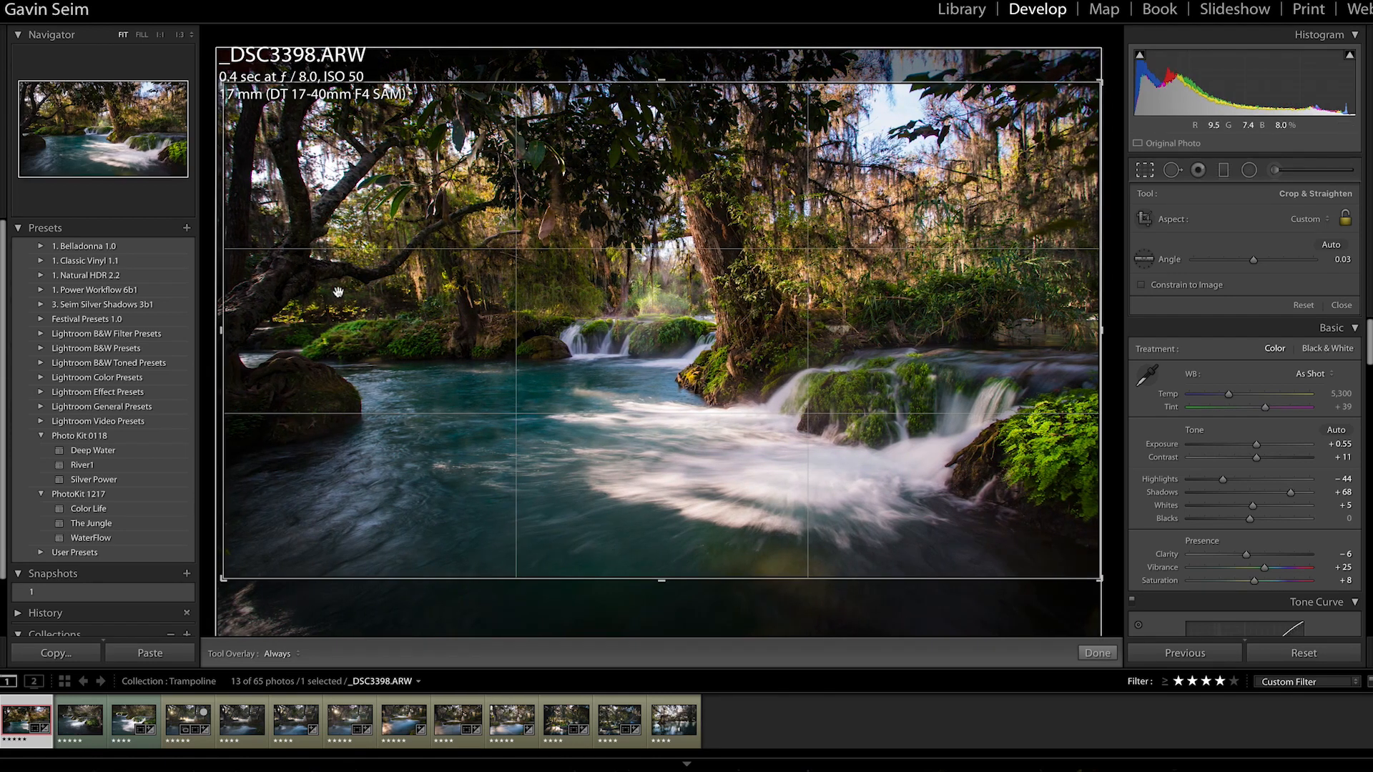
key("Return")
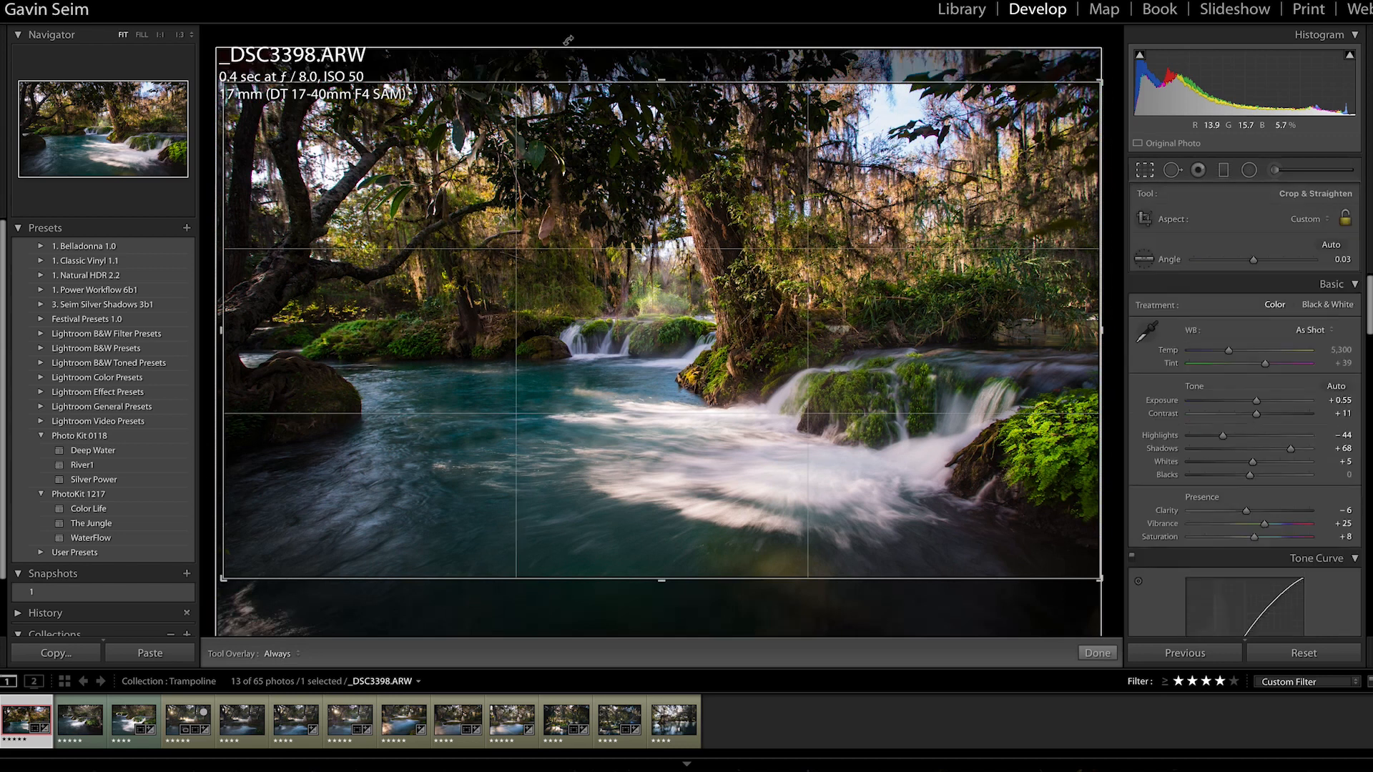
Extend the crop upward to include more of the tree canopy, and check the sky area up close.
key("r")
mouse_move(660, 58)
left_mouse_down()
mouse_move(658, 76)
mouse_move(658, 57)
left_mouse_up()
key("Return")
left_click(905, 92)
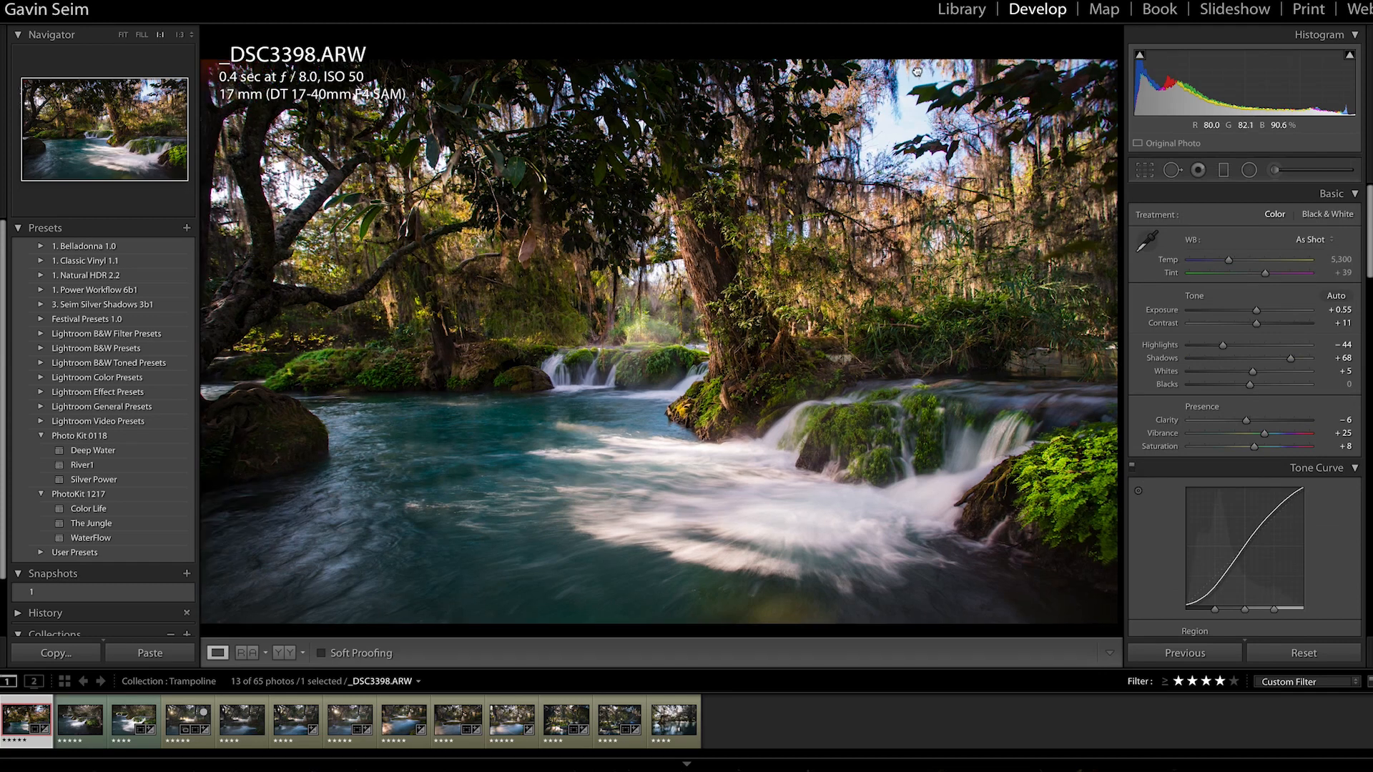
left_click(926, 99)
Pull the crop's top edge back down slightly to trim the dark canopy.
key("r")
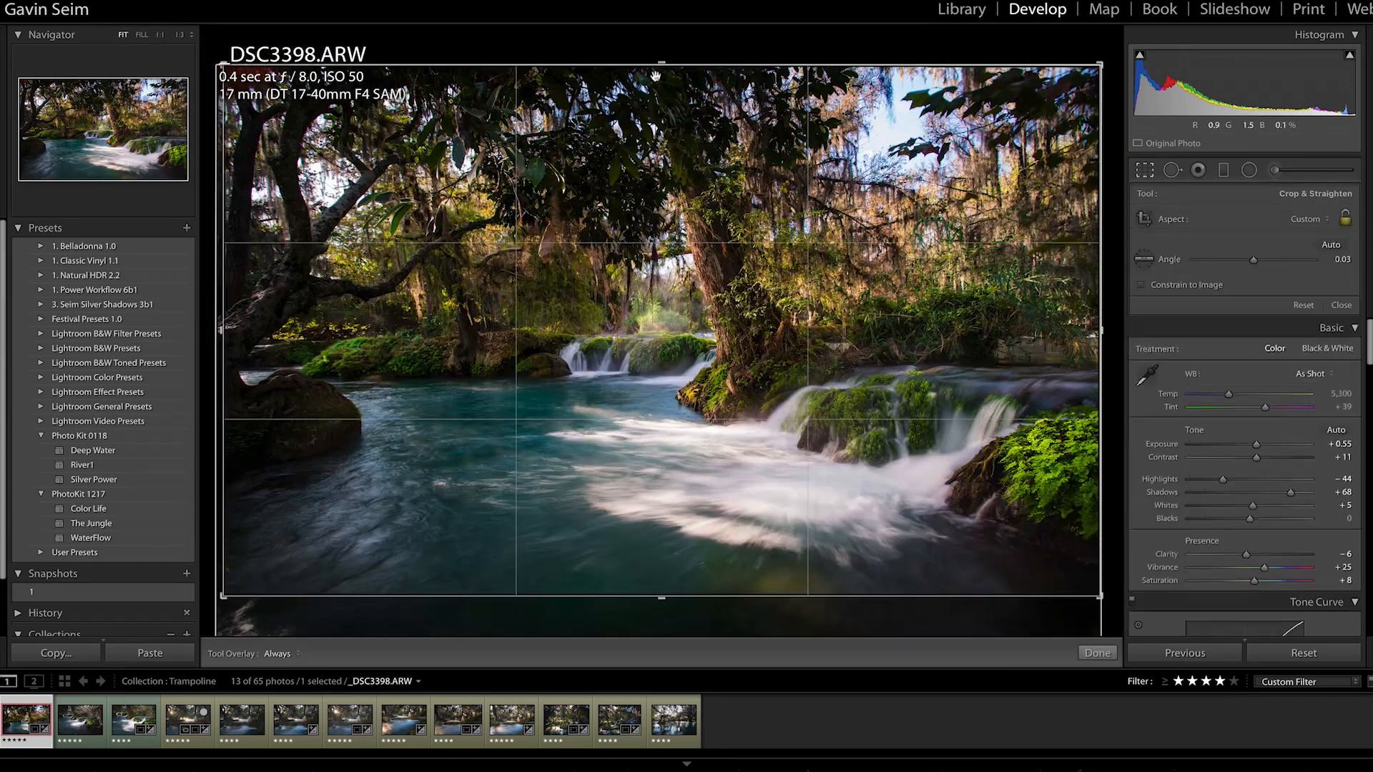
left_click_drag(664, 61, 667, 74)
key("Return")
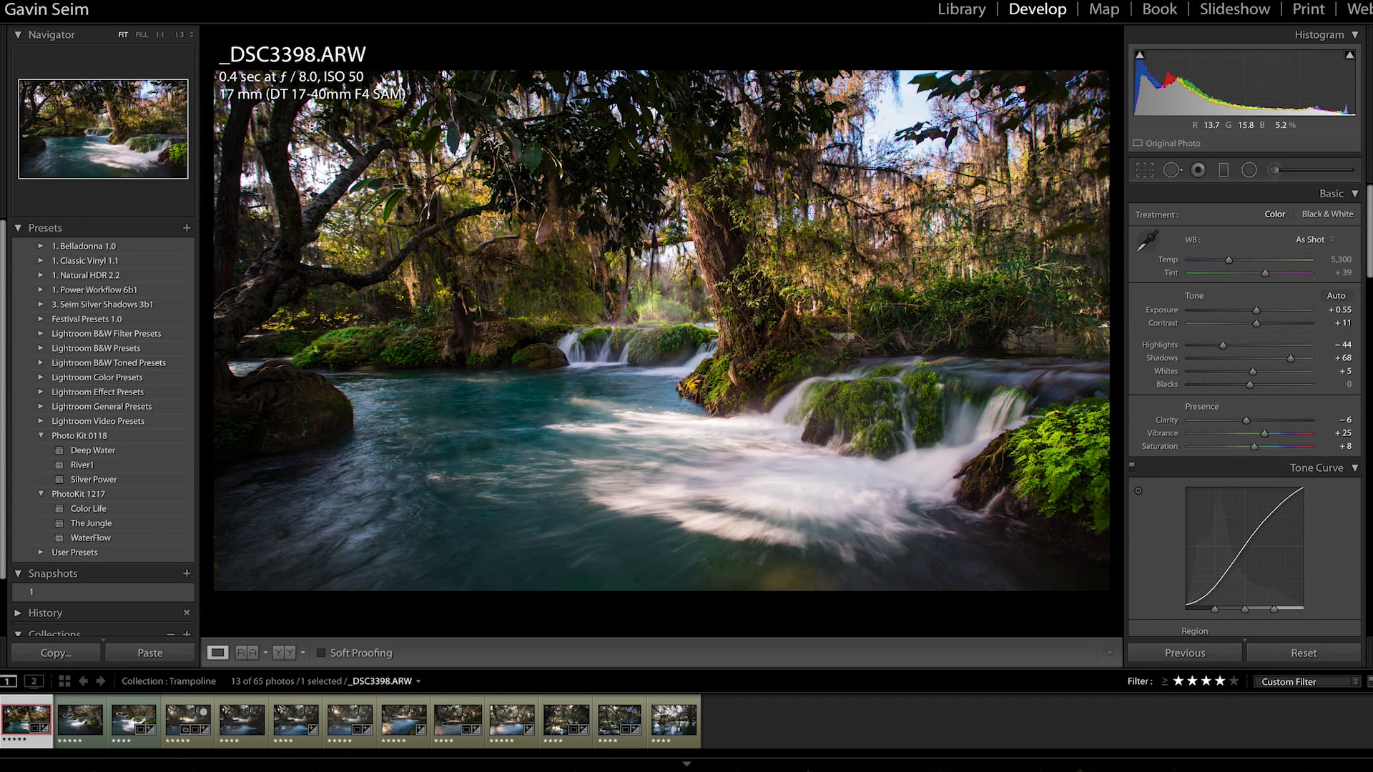
Crop a thin strip off the right edge of _DSC3398.ARW beside the green plant.
key("r")
left_click_drag(1102, 336, 1092, 334)
key("r")
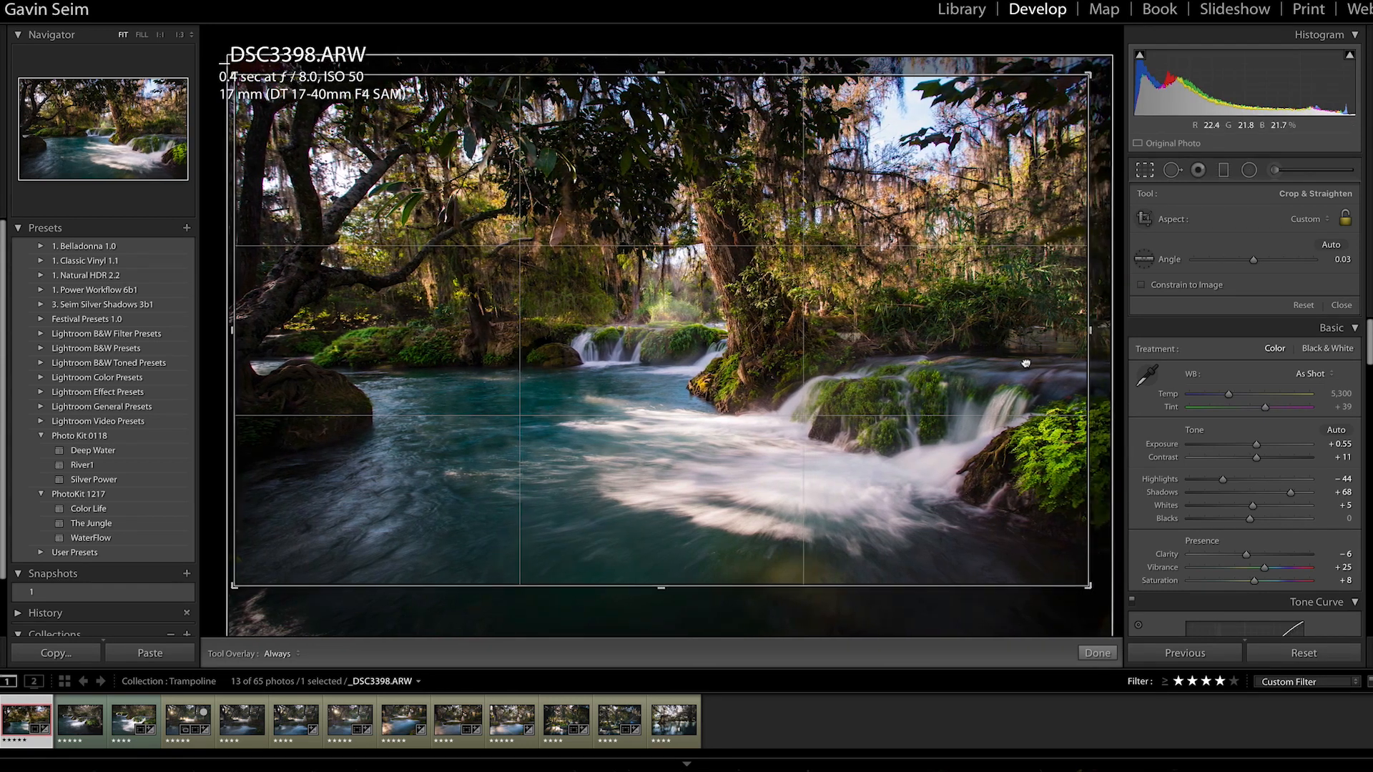
Inspect the right-hand waterfall, the mossy far bank and the distant waterfall at full size.
left_click(1090, 308)
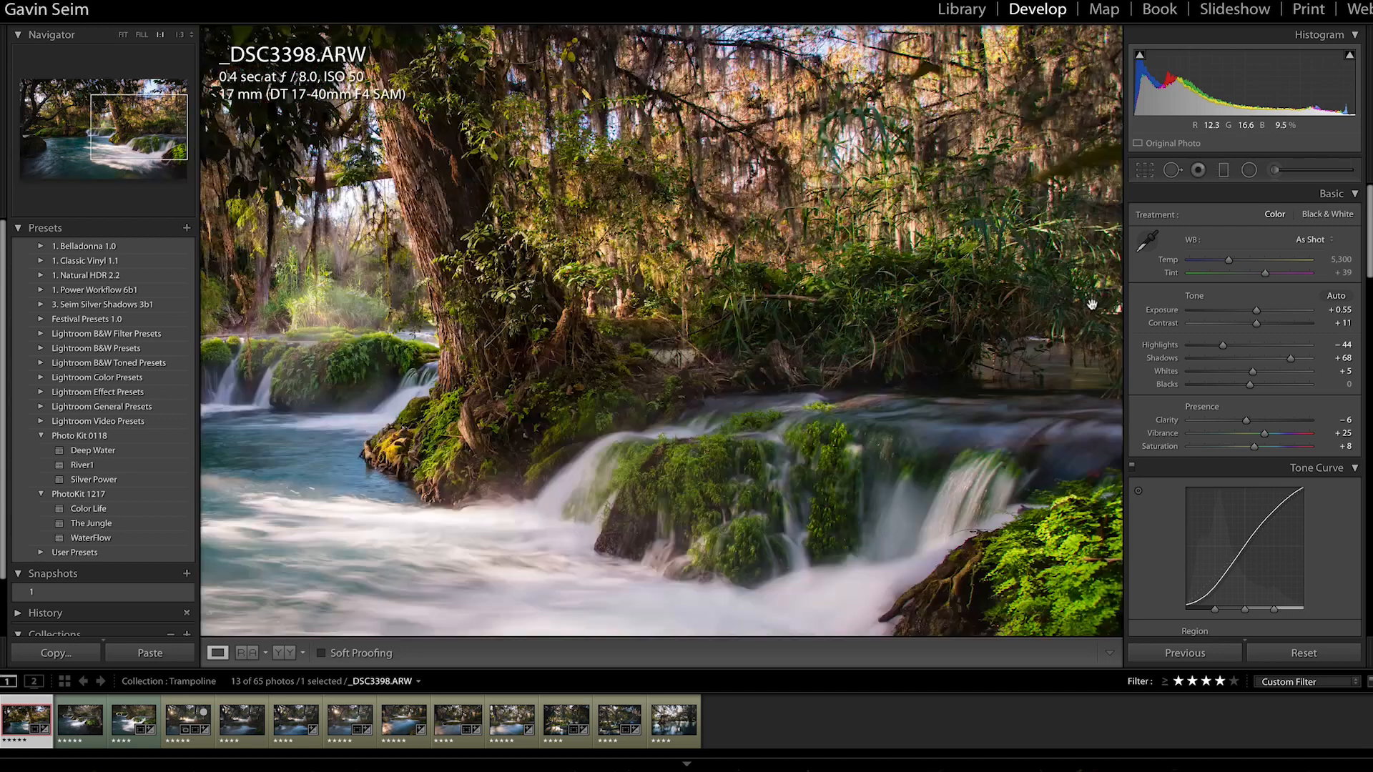
left_click(872, 294)
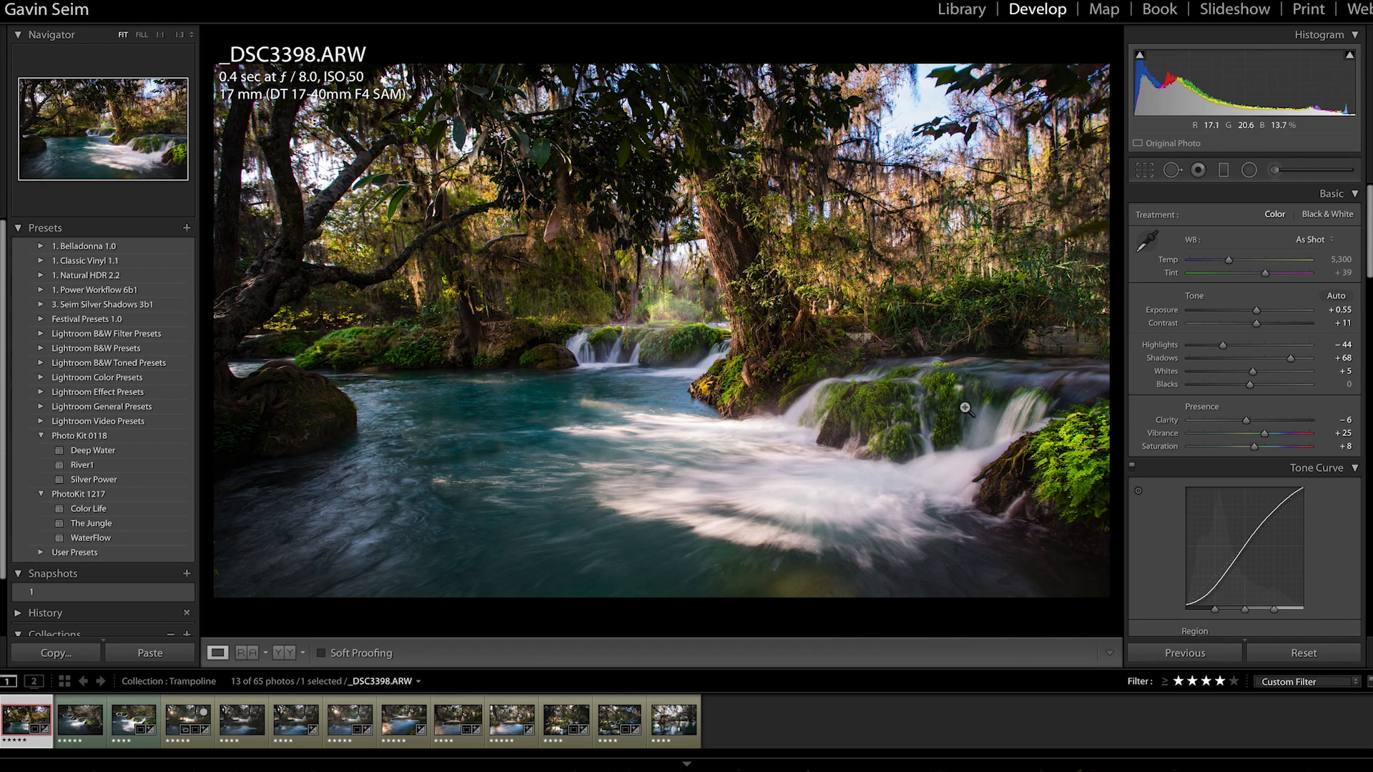
left_click(367, 349)
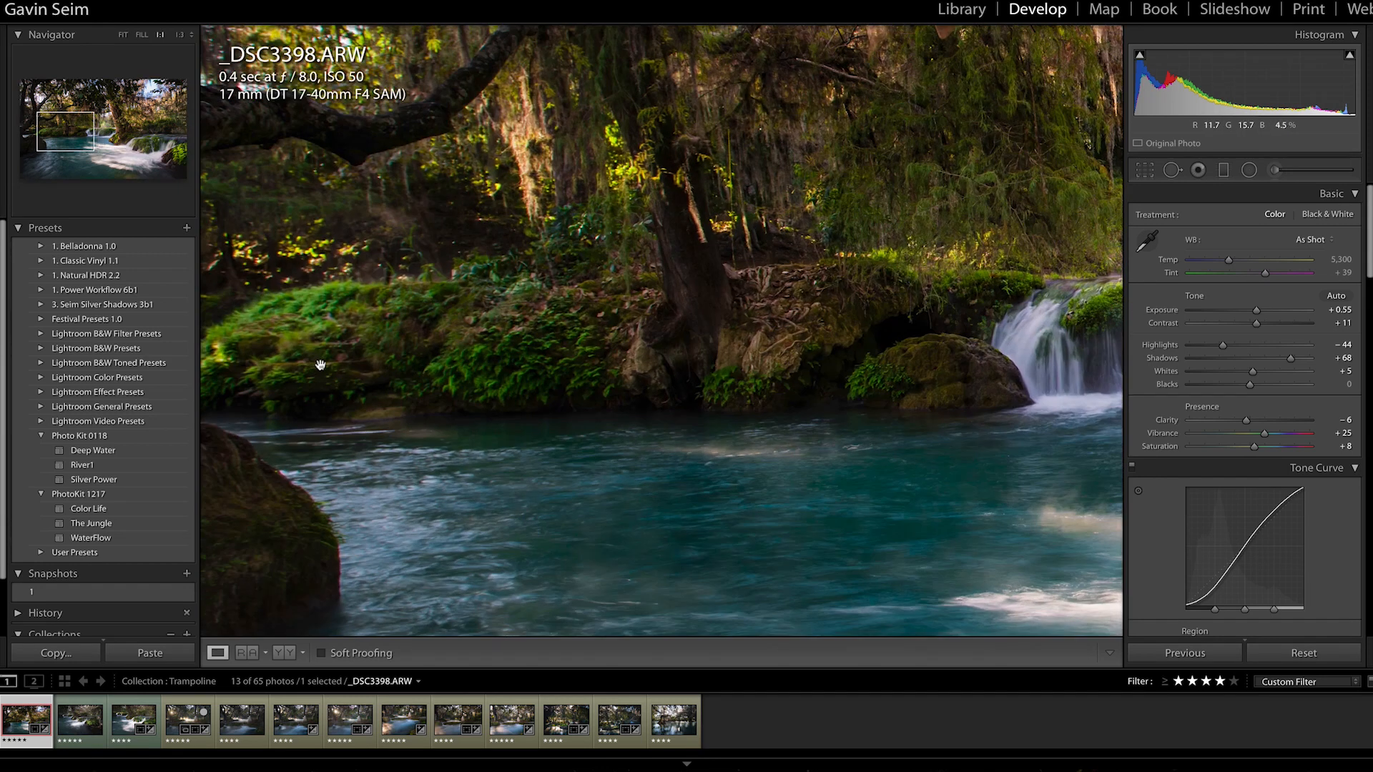
left_click_drag(636, 396, 568, 383)
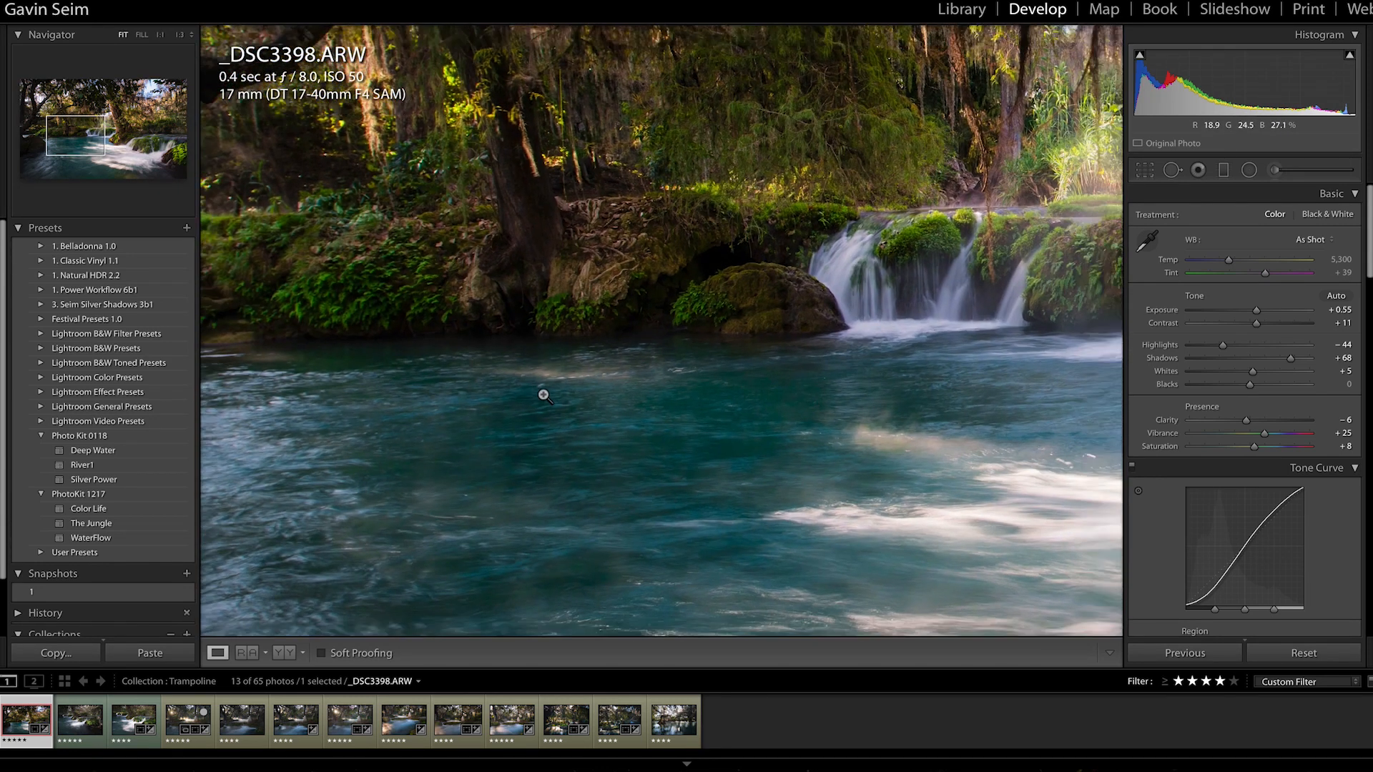
Inspect the dark river water, the mossy rock on the left and the foliage behind the right-hand waterfall.
left_click(542, 392)
left_click(294, 418)
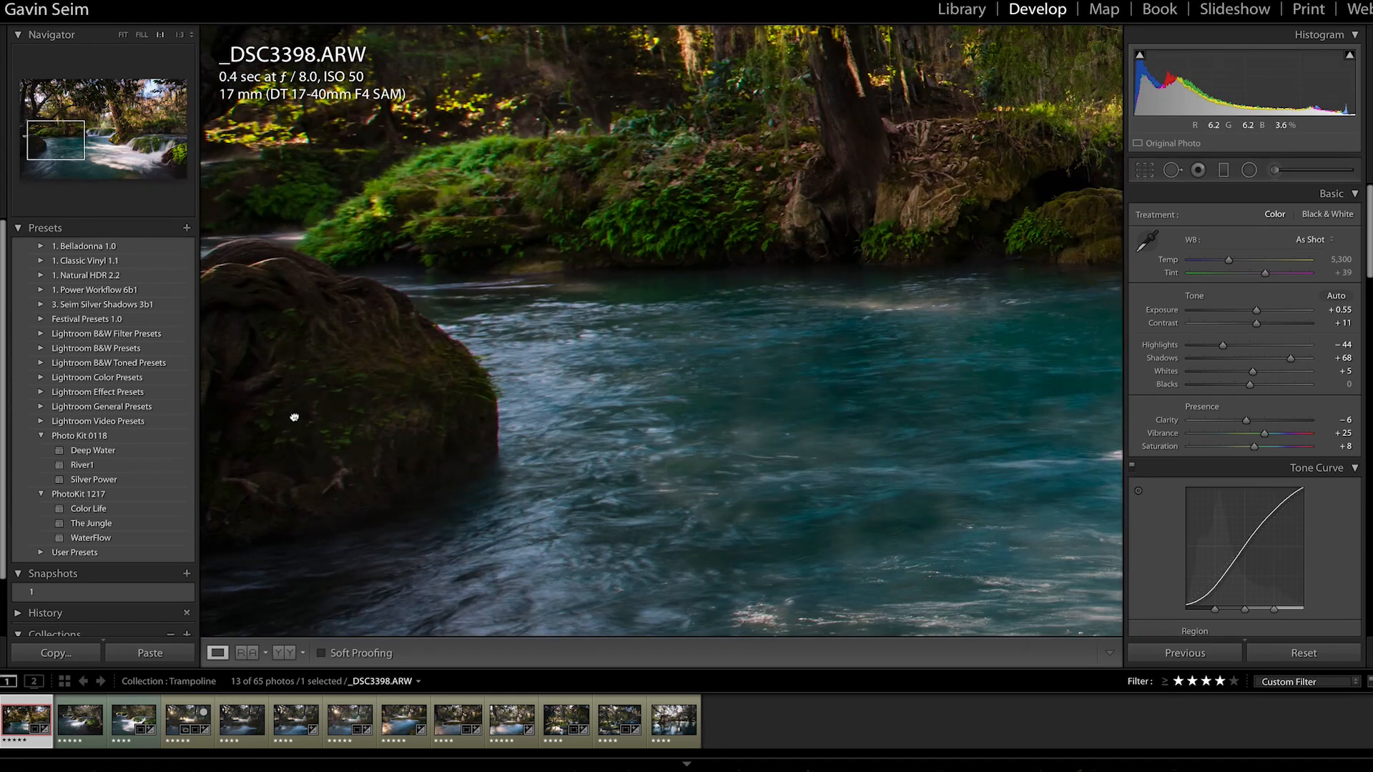
left_click(291, 417)
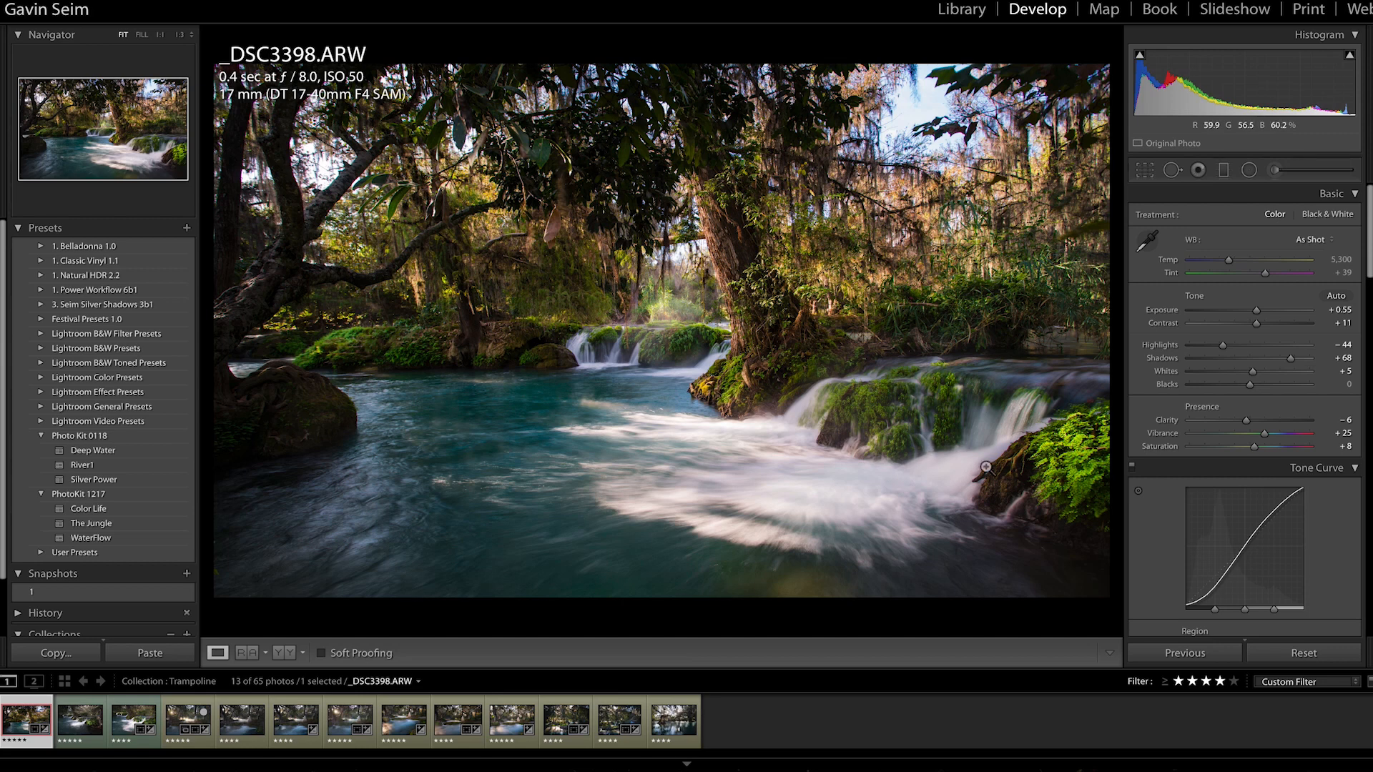
left_click(993, 351)
left_click(987, 350)
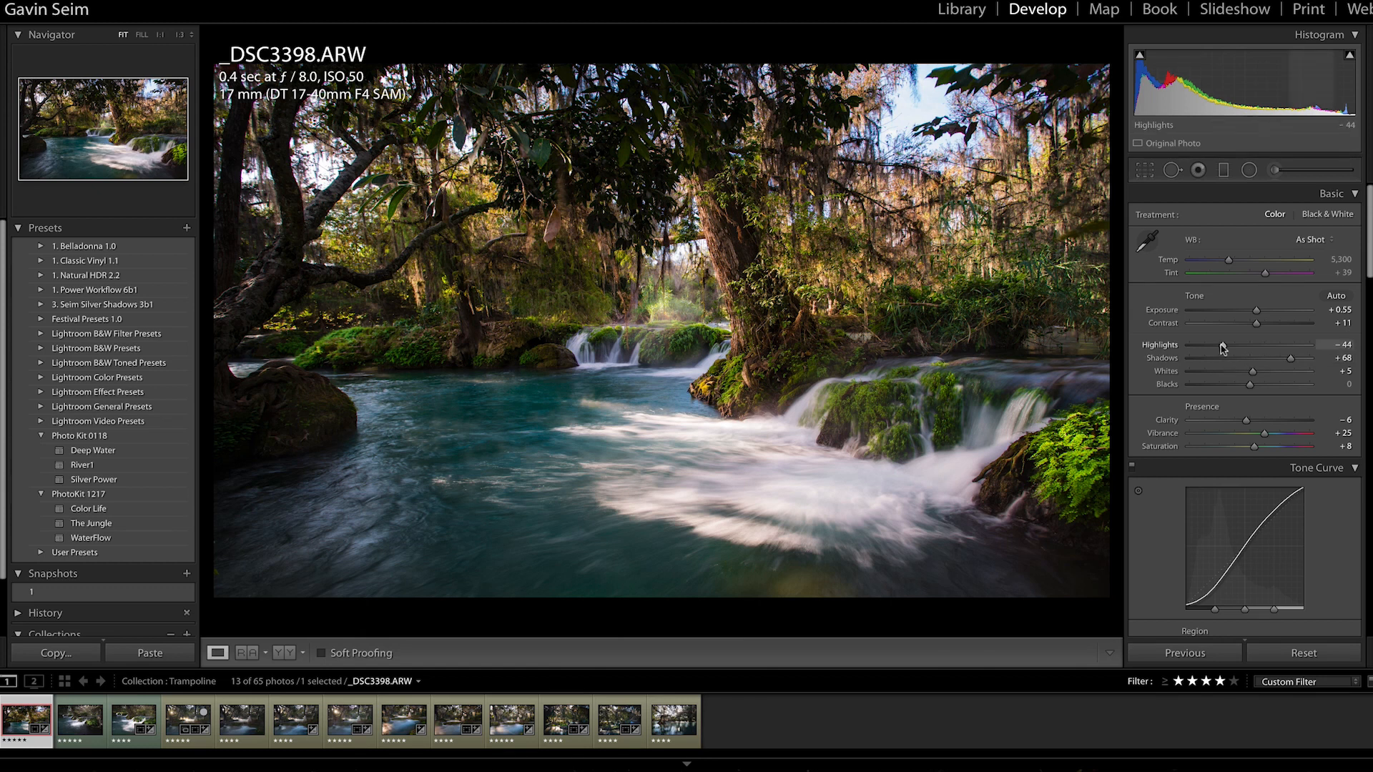
Try lowering the whole photo's Highlights to -100 and check the white water at full size.
left_click_drag(1207, 347, 1190, 347)
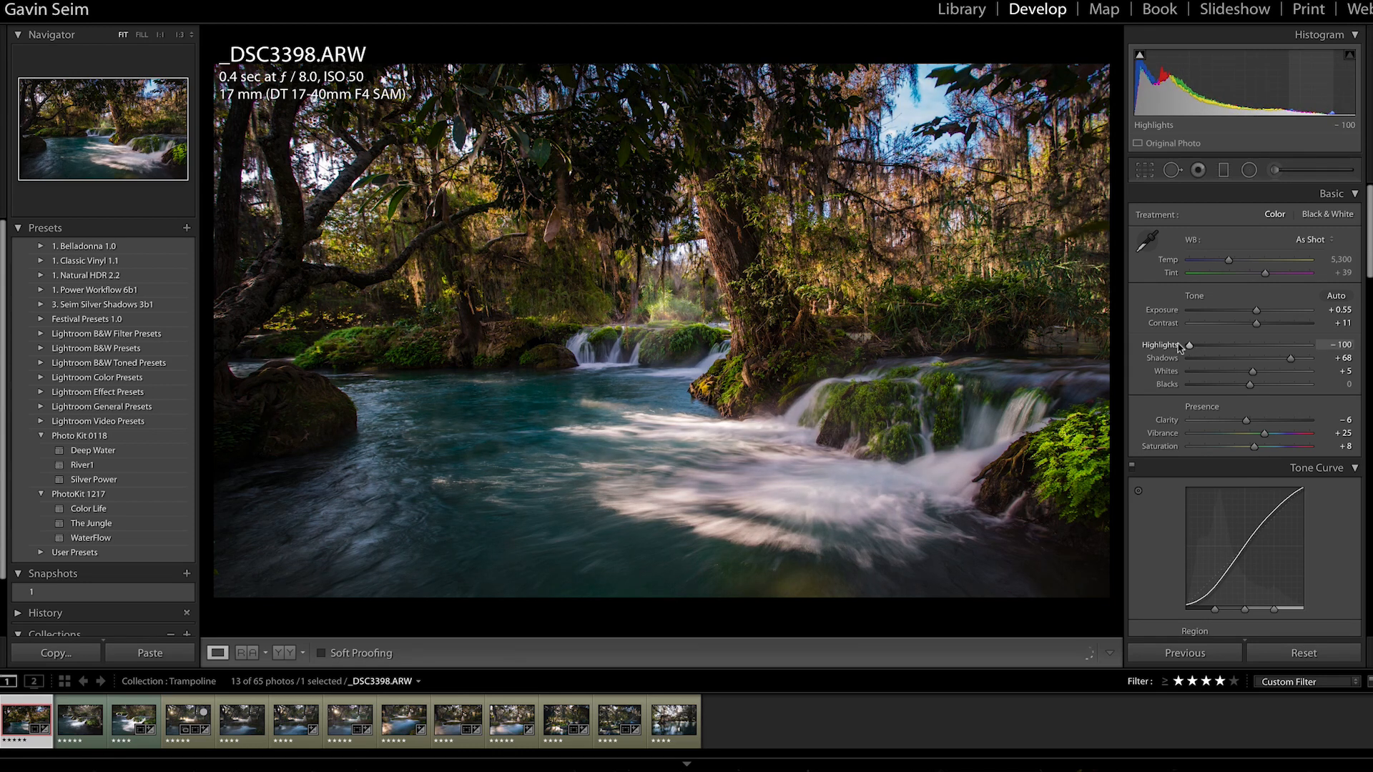
left_click(857, 498)
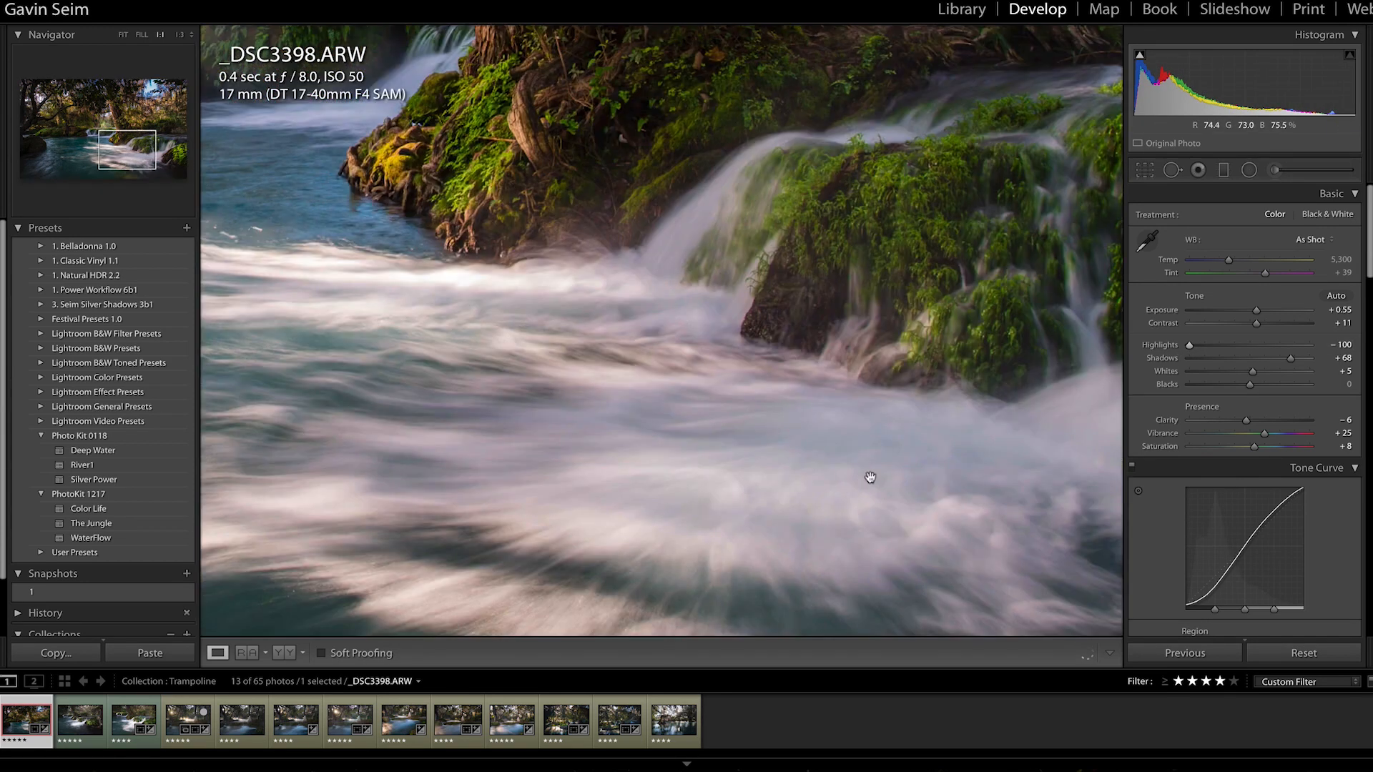
key("ctrl+z")
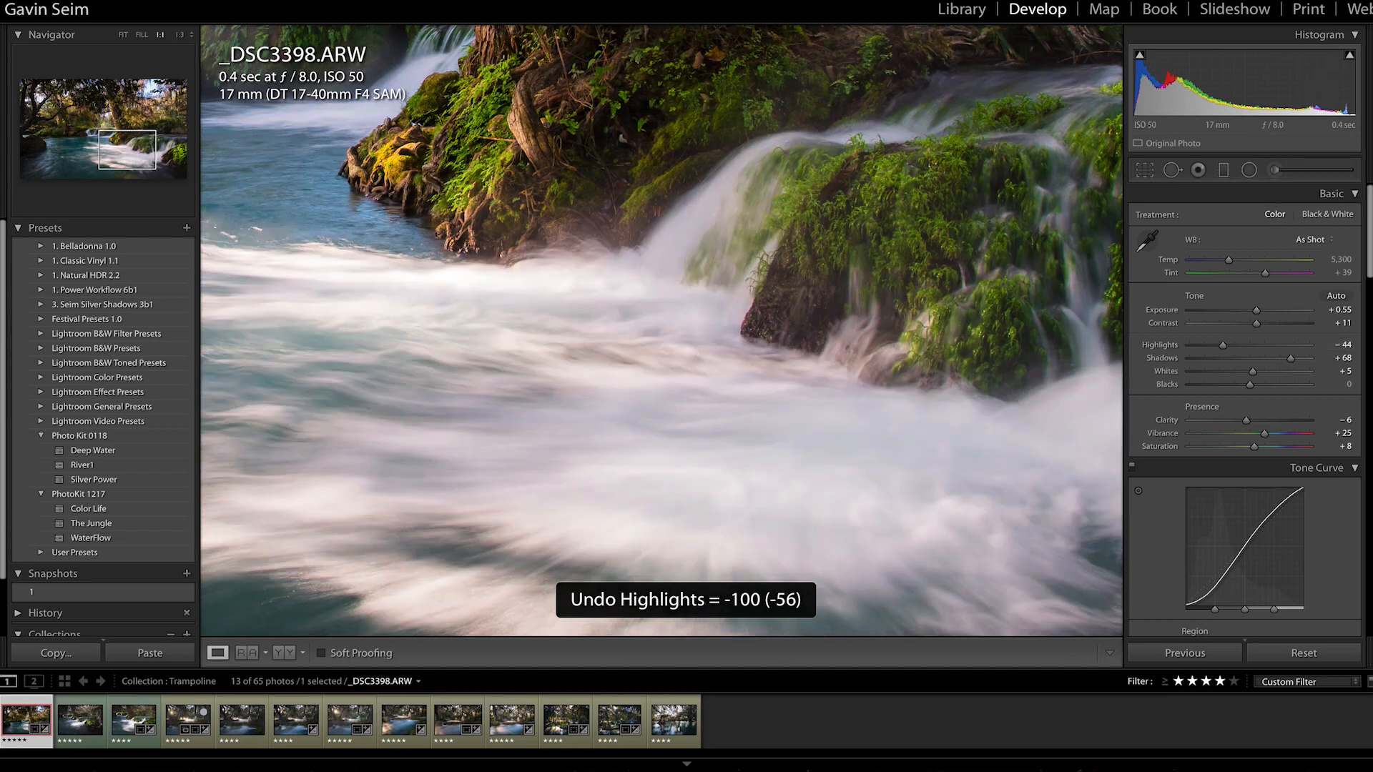
Show the highlight and shadow clipping warnings and examine the flagged areas in the white water, tree trunk and branches.
mouse_move(1351, 58)
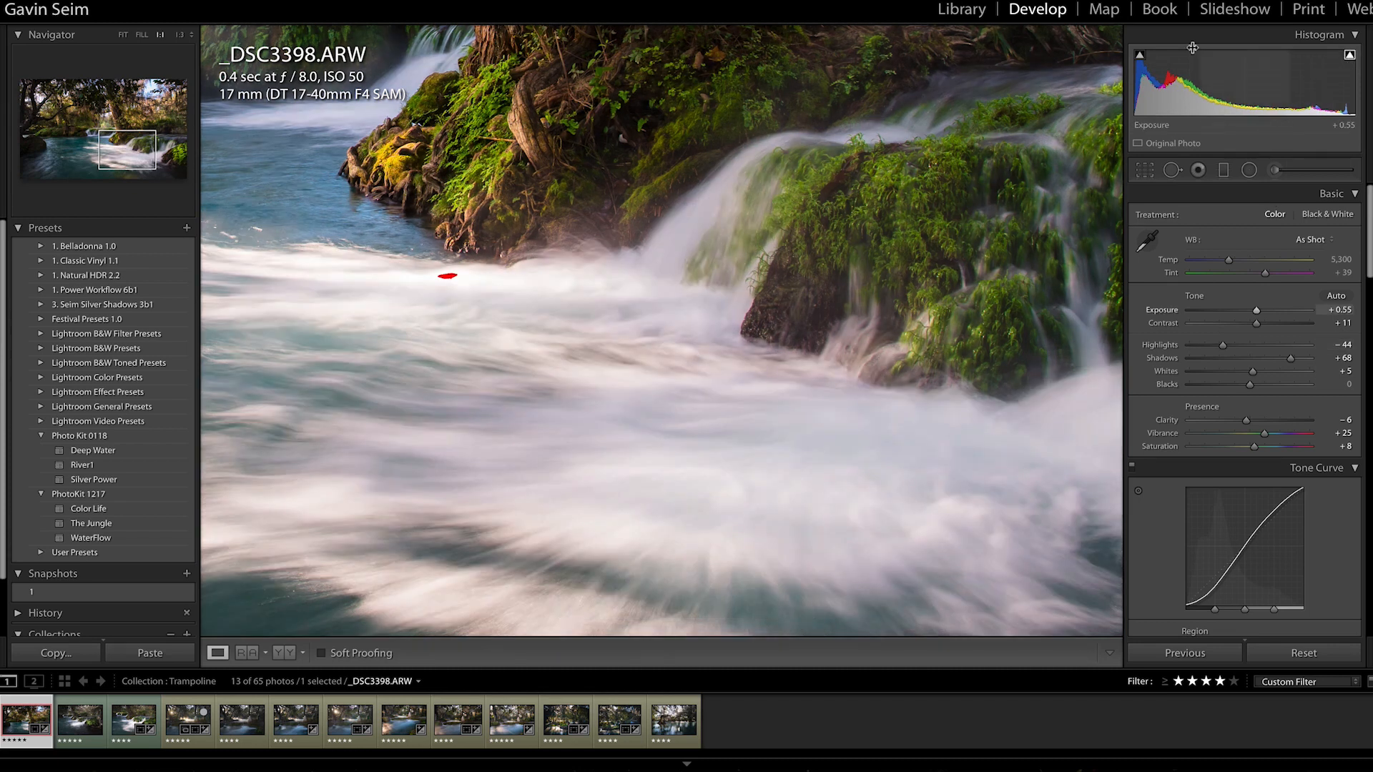
left_click(444, 283)
left_click(740, 437)
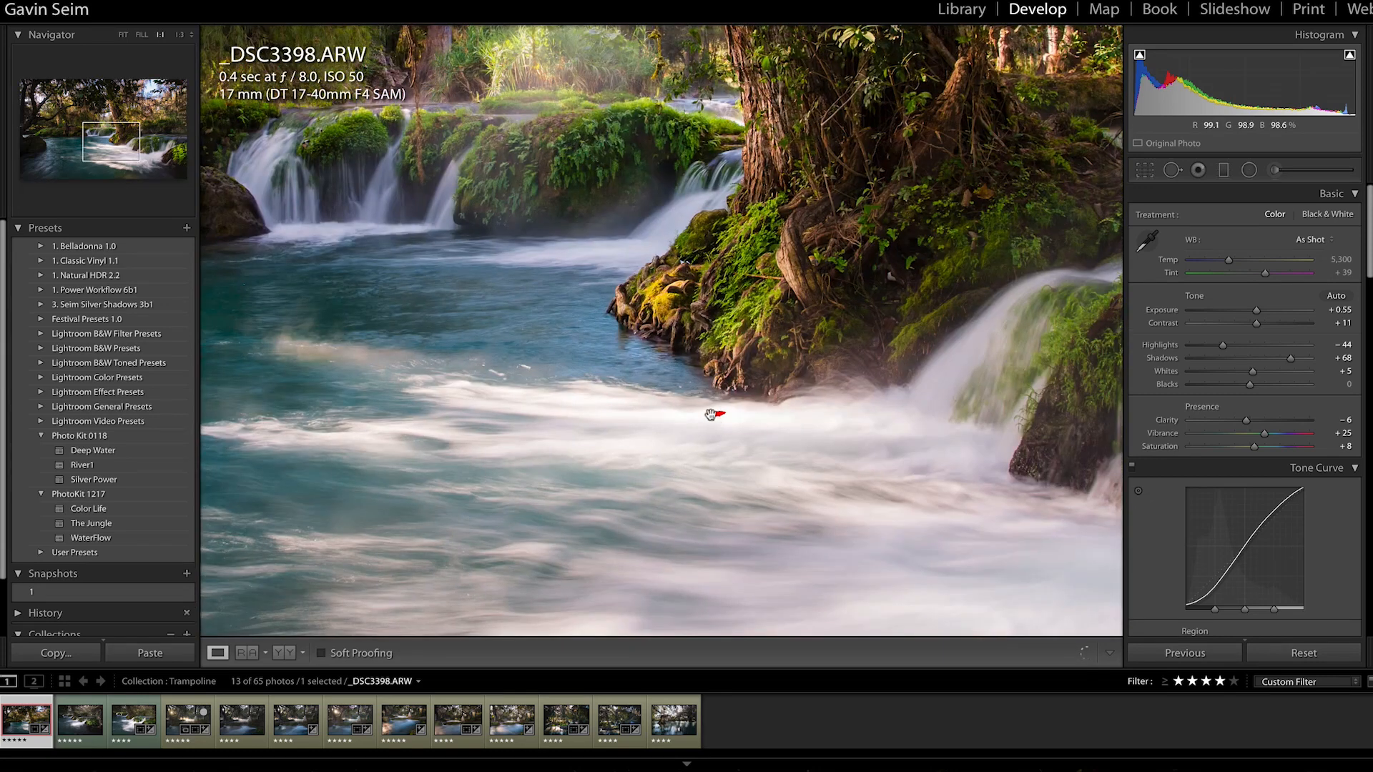
left_click(713, 413)
left_click(281, 285)
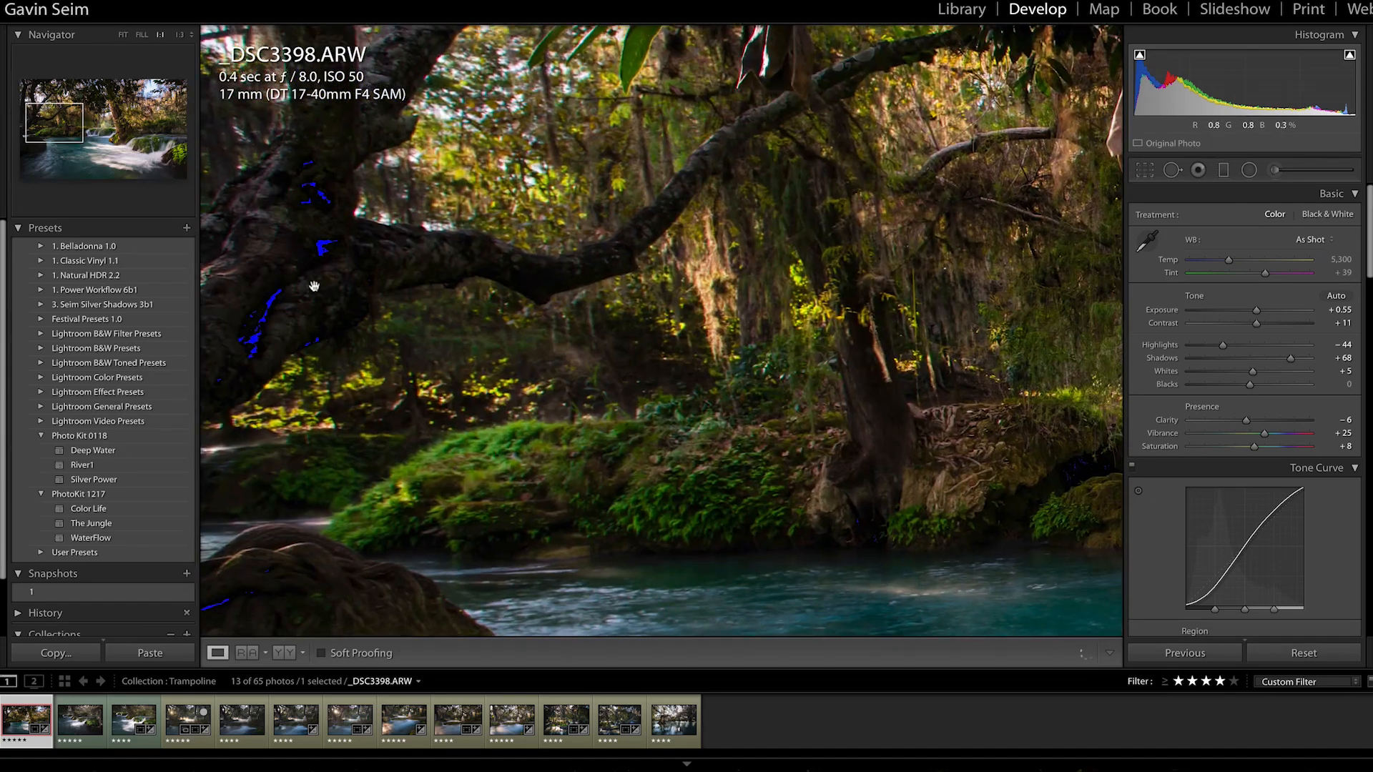
left_click(301, 505)
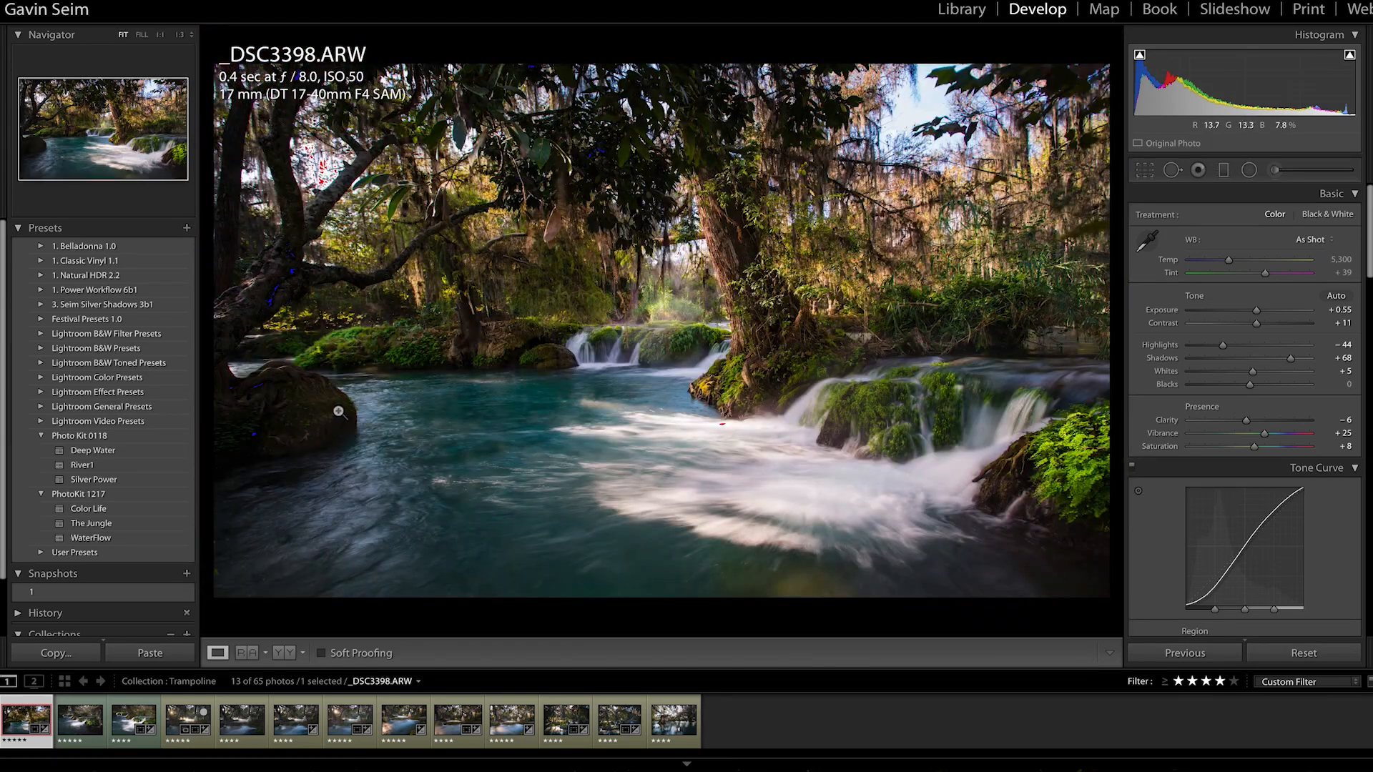
left_click(329, 166)
left_click(556, 247)
Try Highlights at -100 again with the clipping warnings showing.
left_click_drag(1223, 344, 1144, 347)
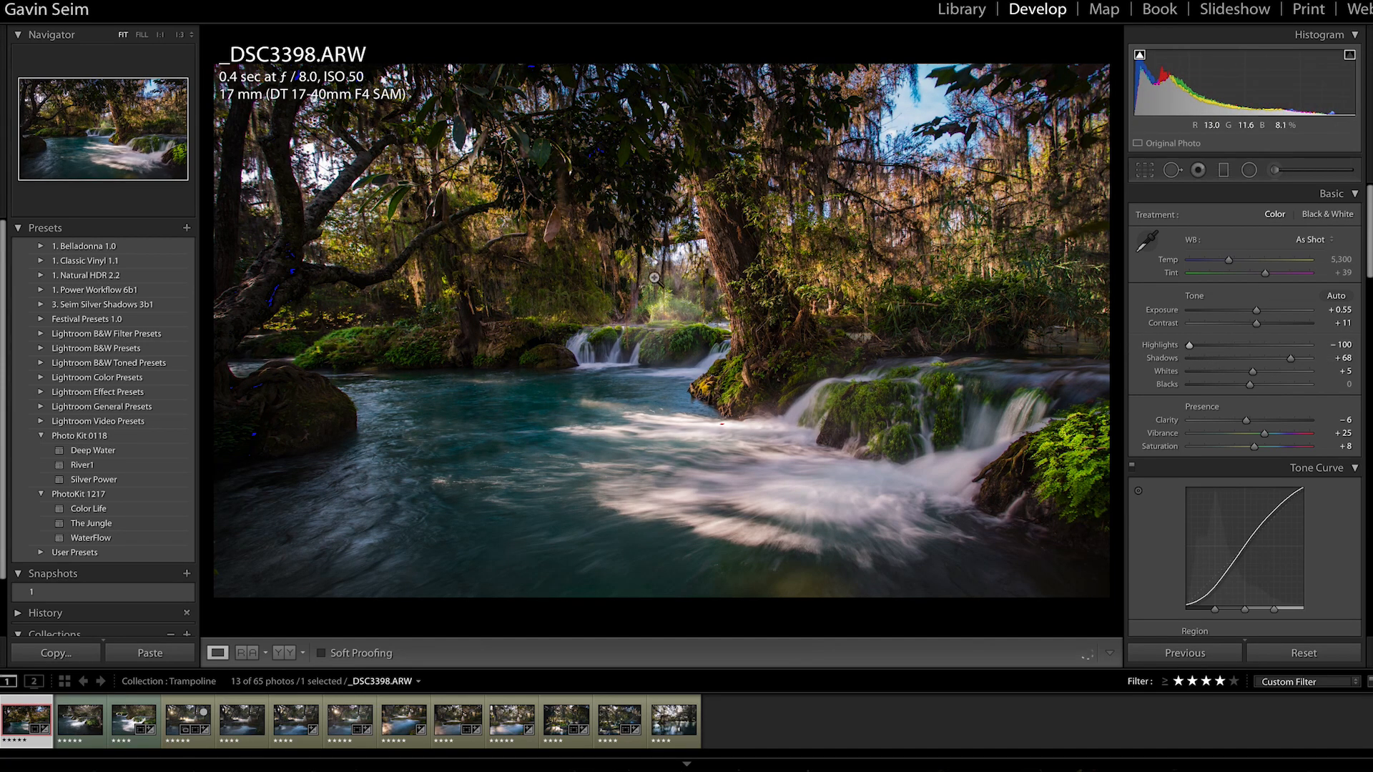
key("ctrl+z")
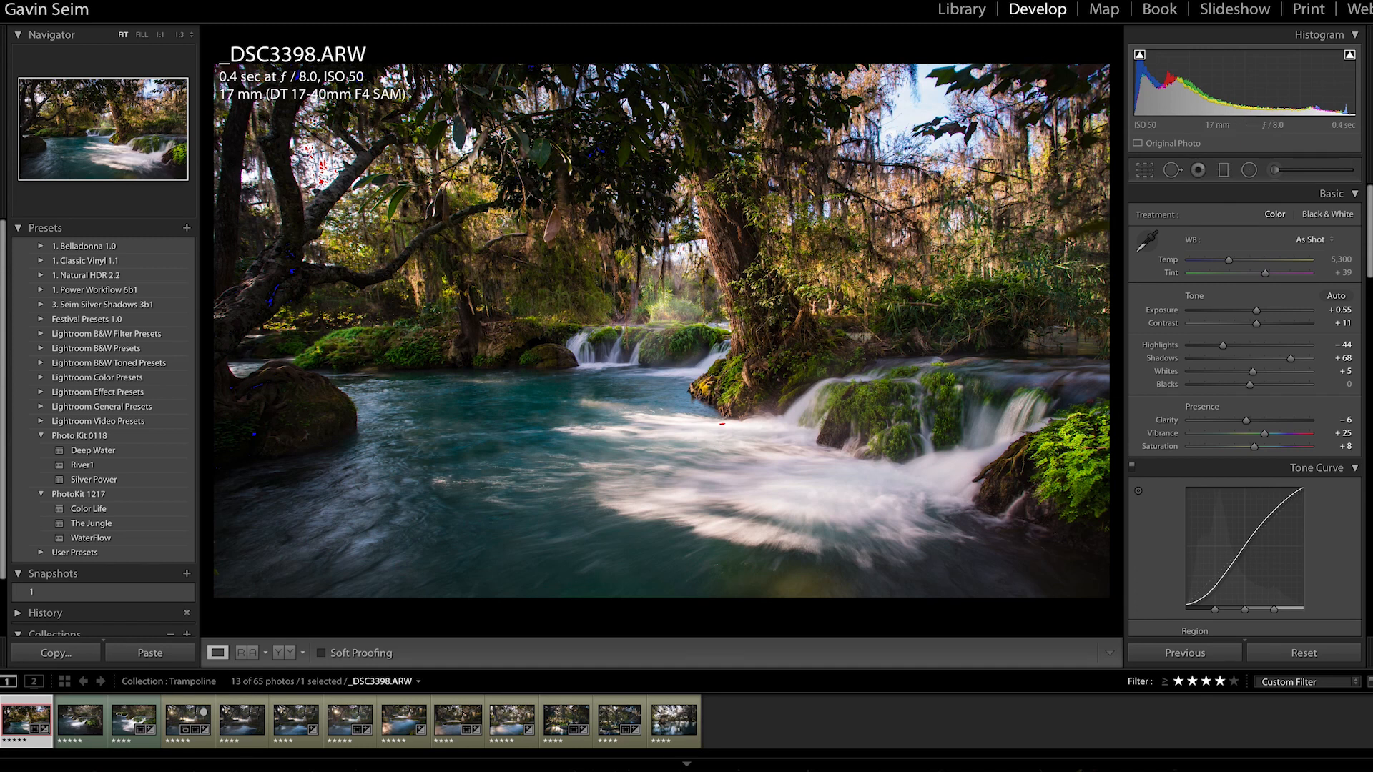
Paint an Adjustment Brush mask over the white water with the effect sliders reset, brush size 17 and feather 57.
key("k")
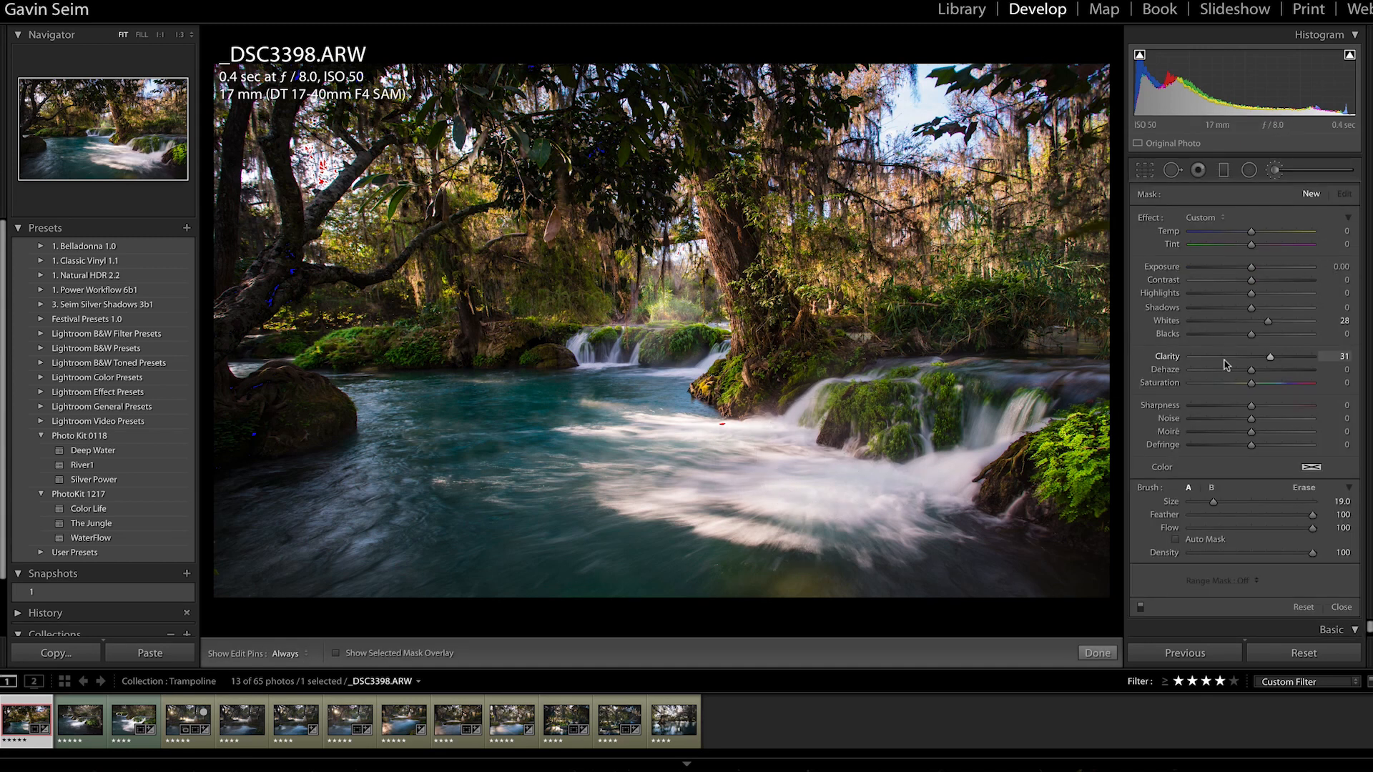
double_click(1178, 319)
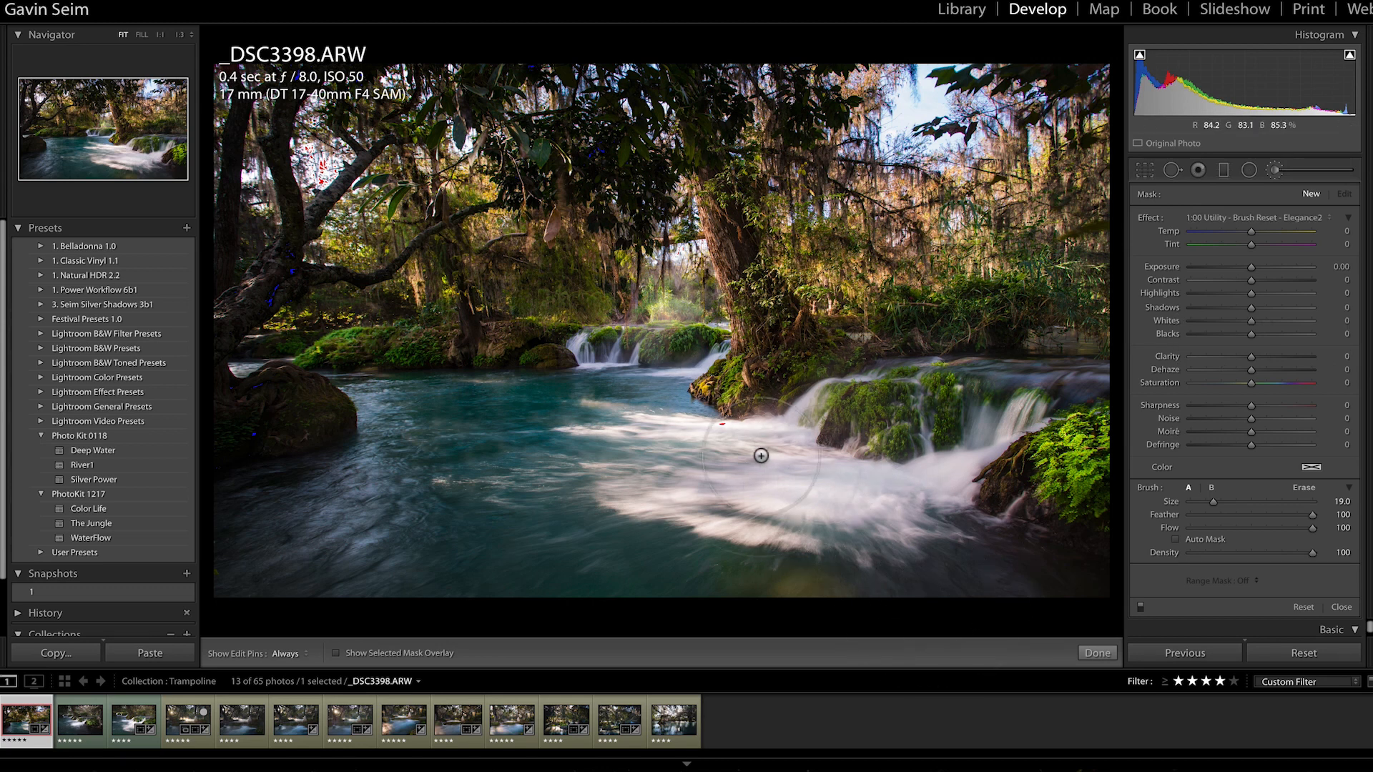
scroll(846, 462, "down", 1)
scroll(847, 460, "down", 1)
left_click_drag(1312, 515, 1260, 517)
key("h")
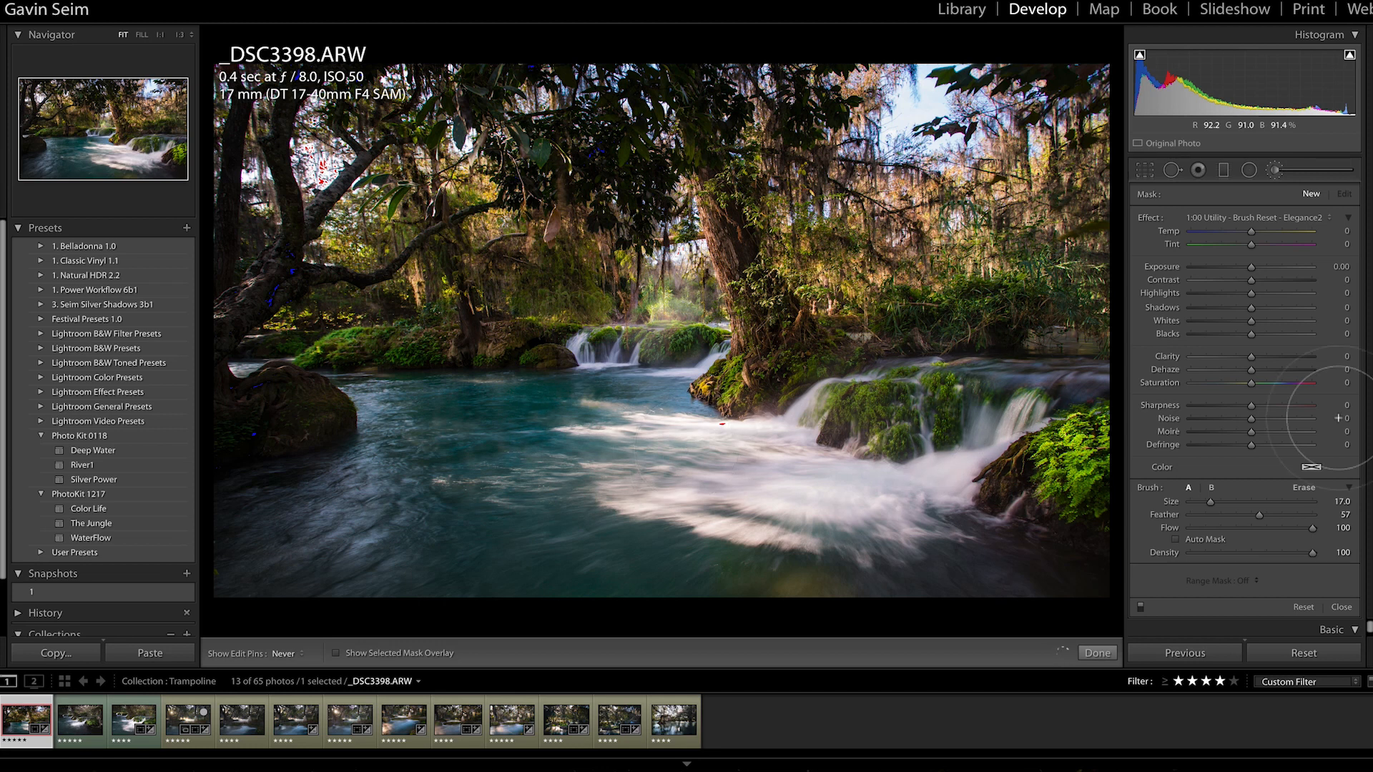
key("h")
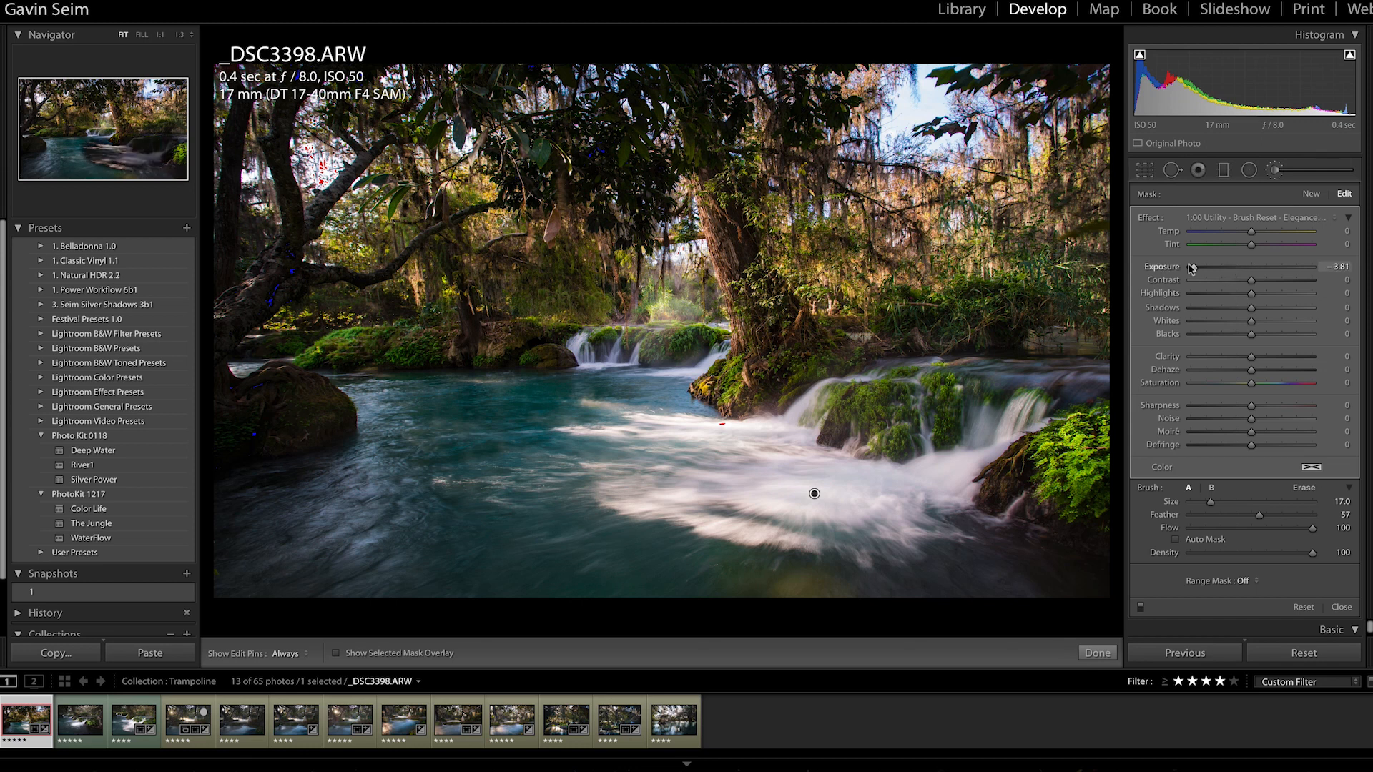
Try darkening the brushed white water with Exposure at -3.81.
left_click_drag(1235, 268, 1190, 268)
key("ctrl+z")
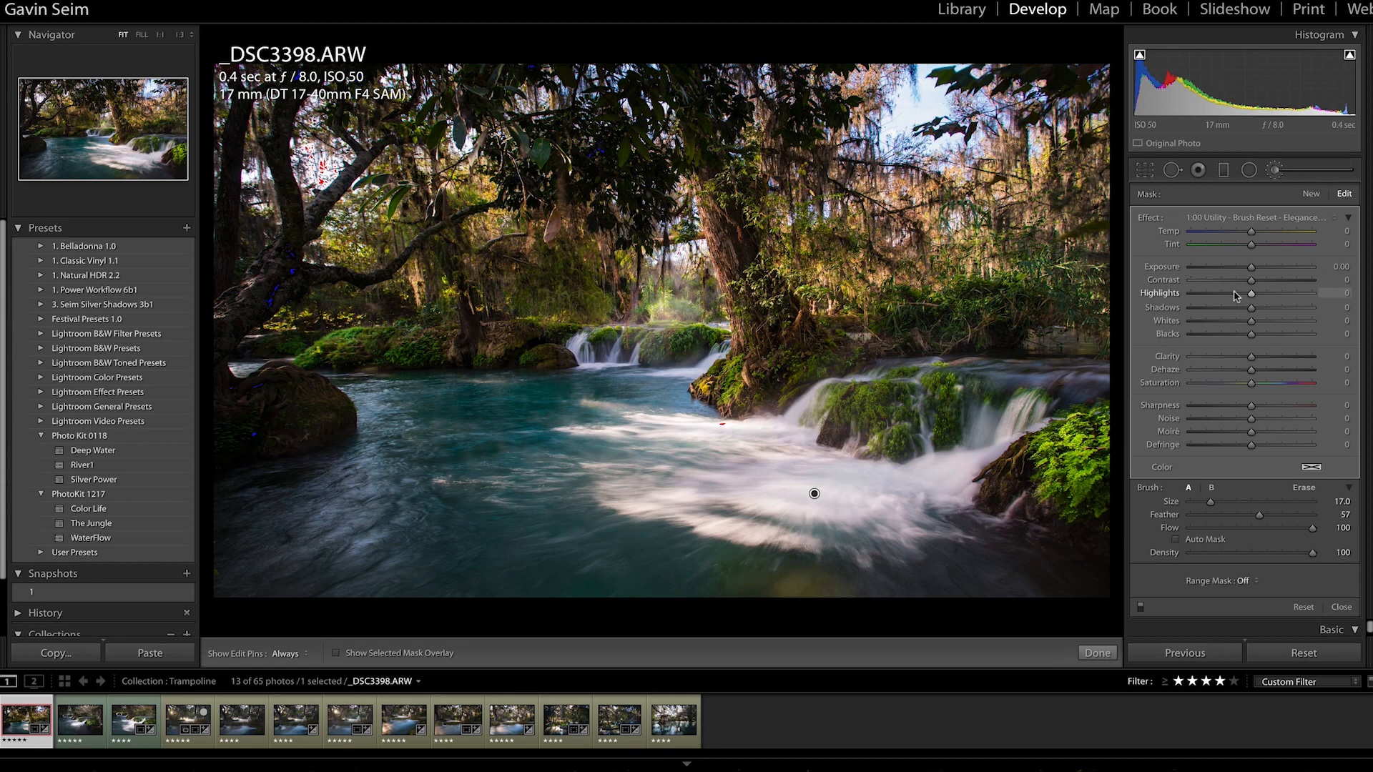
Compare Highlights settings on the brushed white water and set the mask's Highlights to -10.
left_click_drag(1238, 294, 1229, 295)
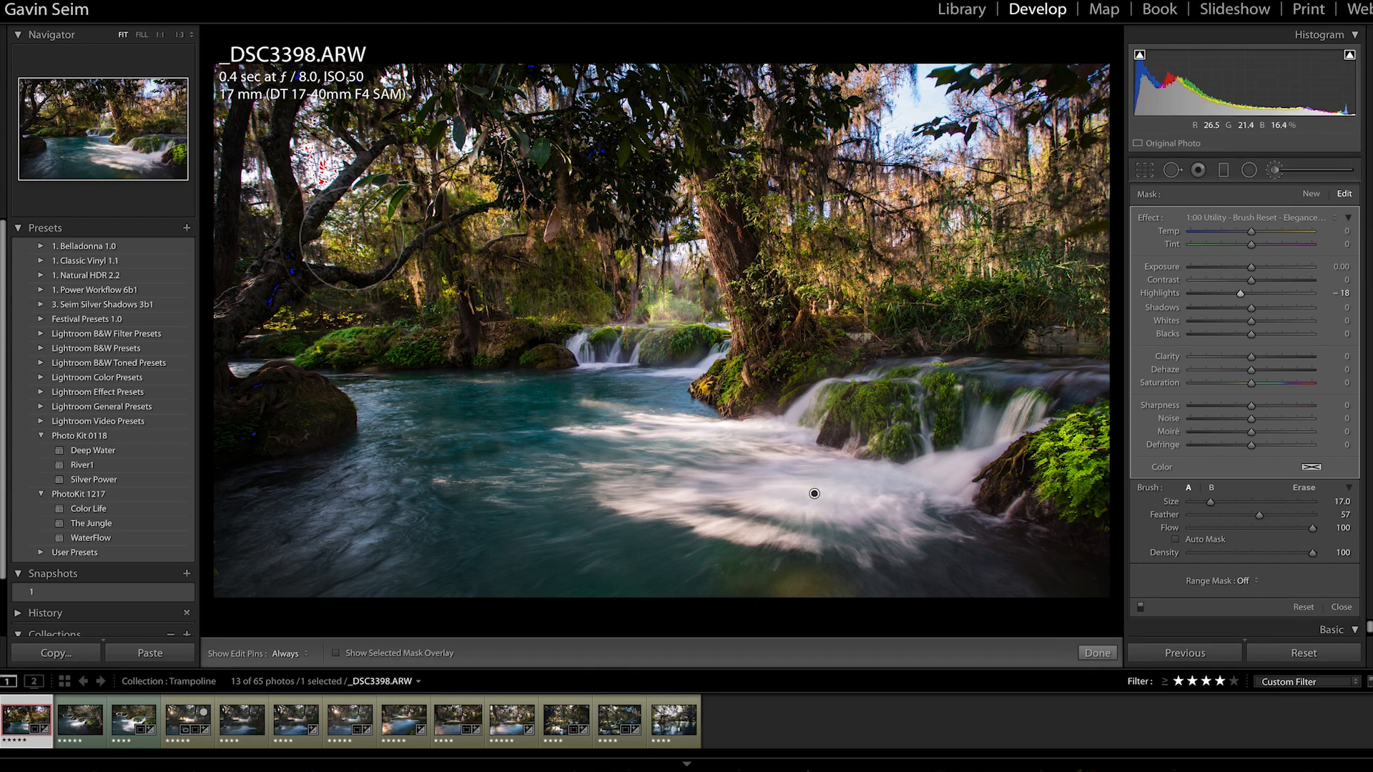
key("h")
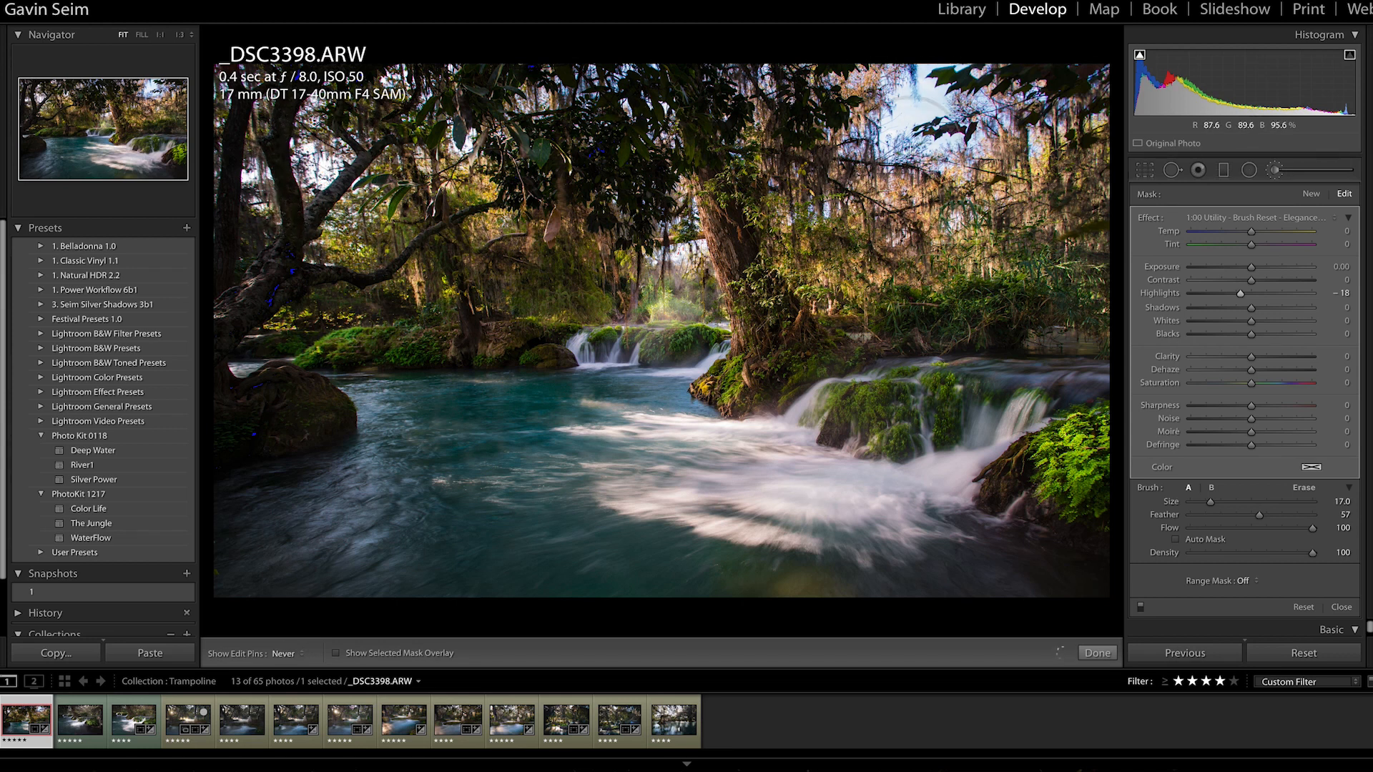
key("h")
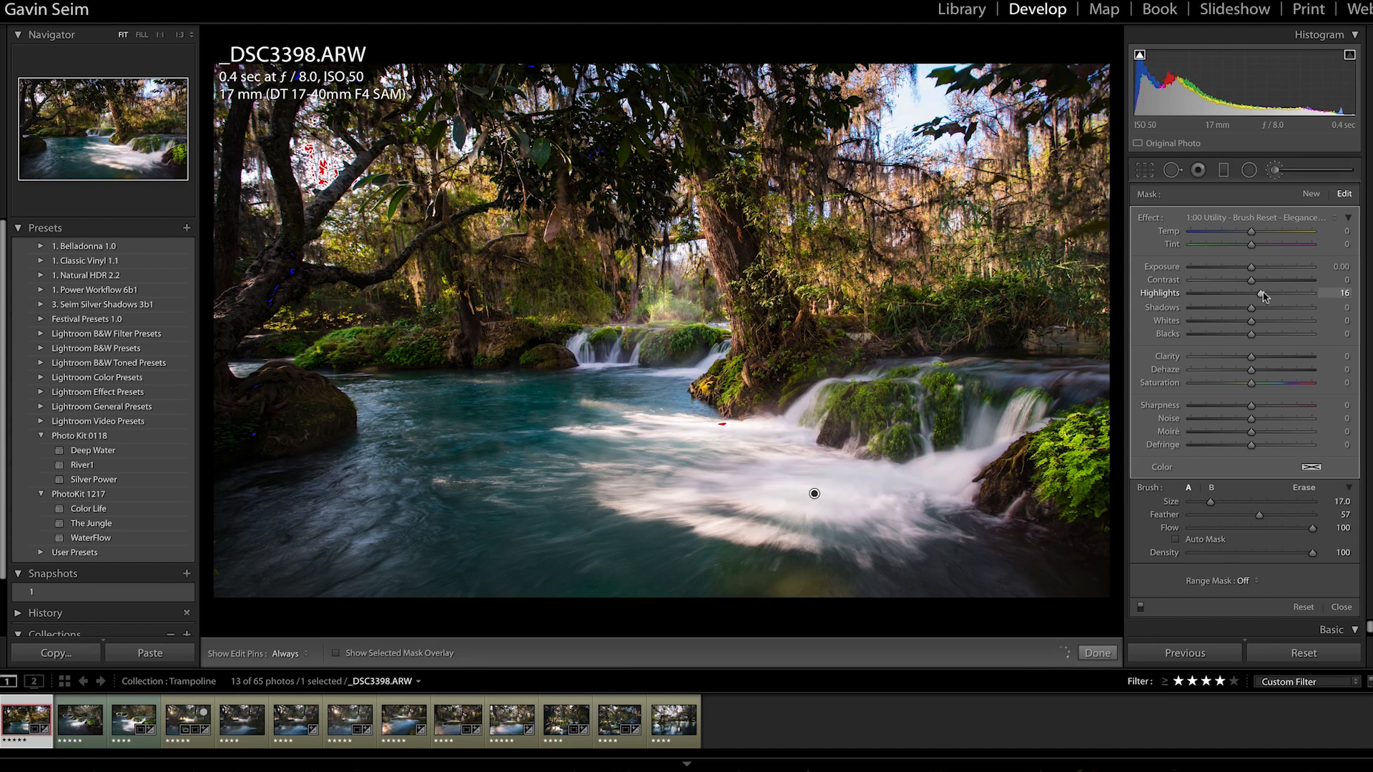
left_click_drag(1255, 295, 1252, 295)
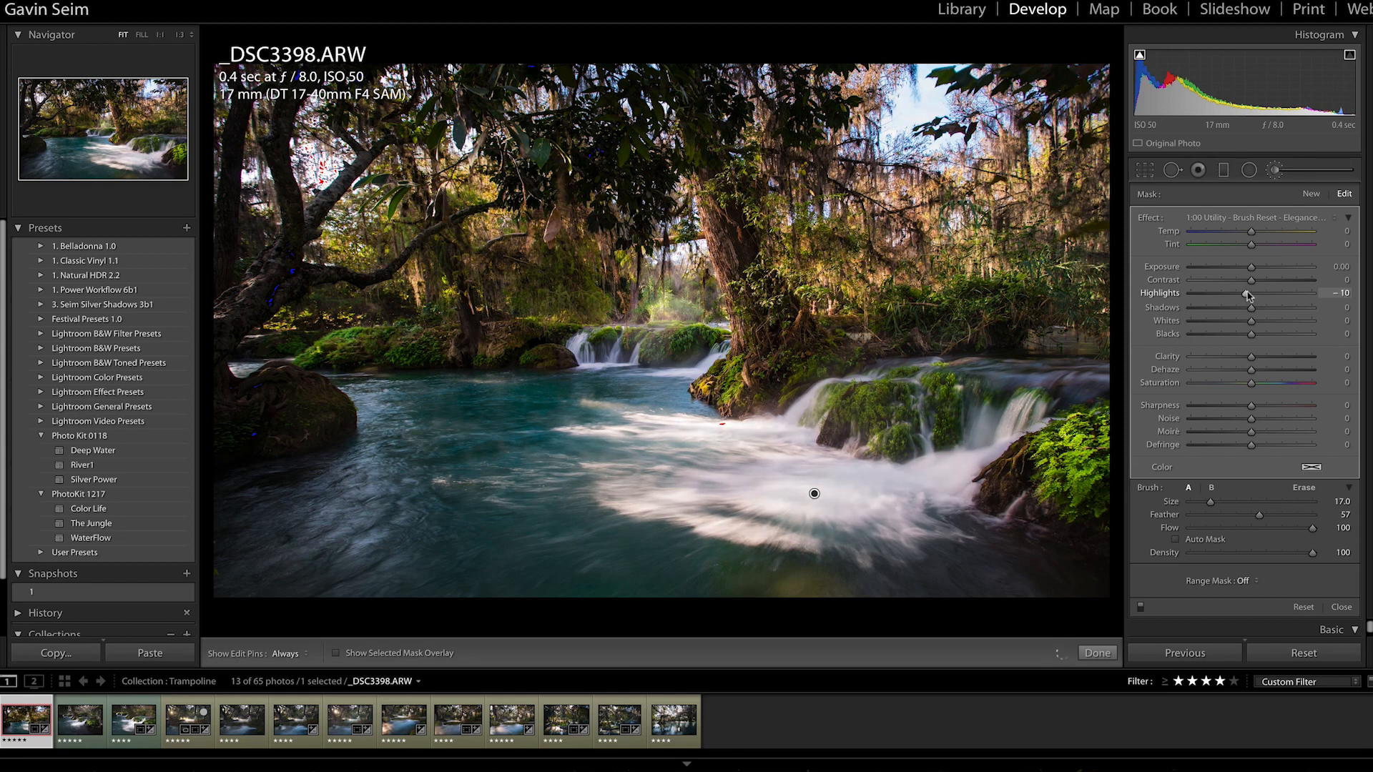
Paint a separate size 6 brush mask over the small clipped spot in the white water with Highlights at -18.
scroll(715, 431, "down", 8)
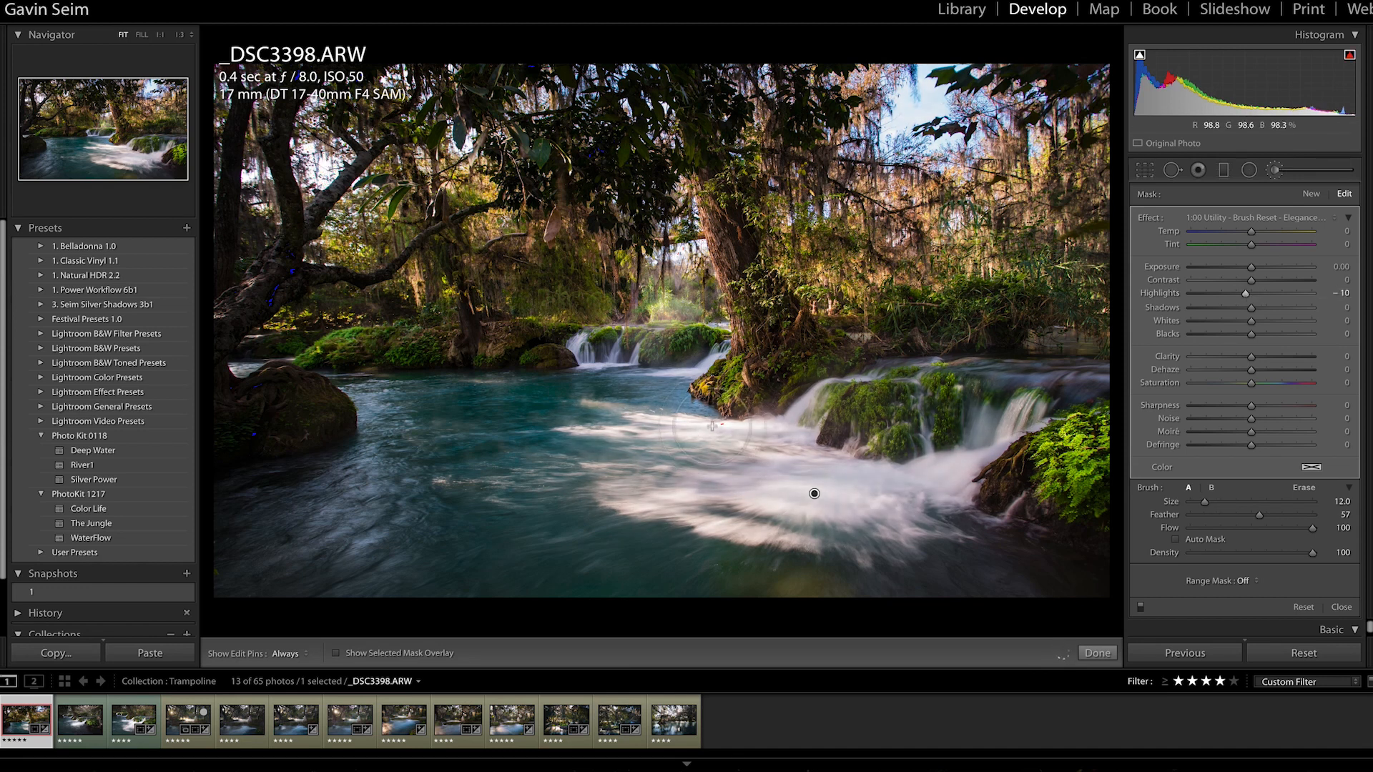
key("h")
key("h")
key("k")
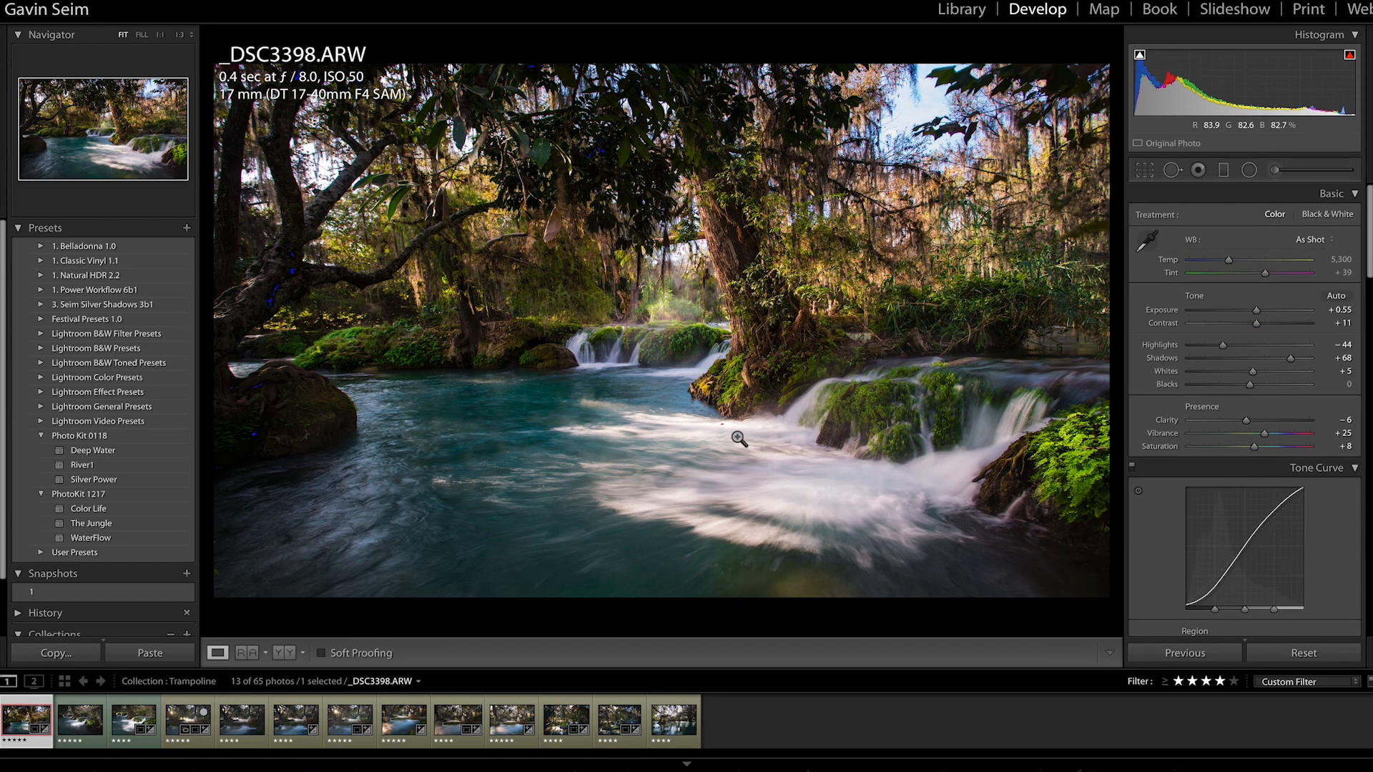
key("k")
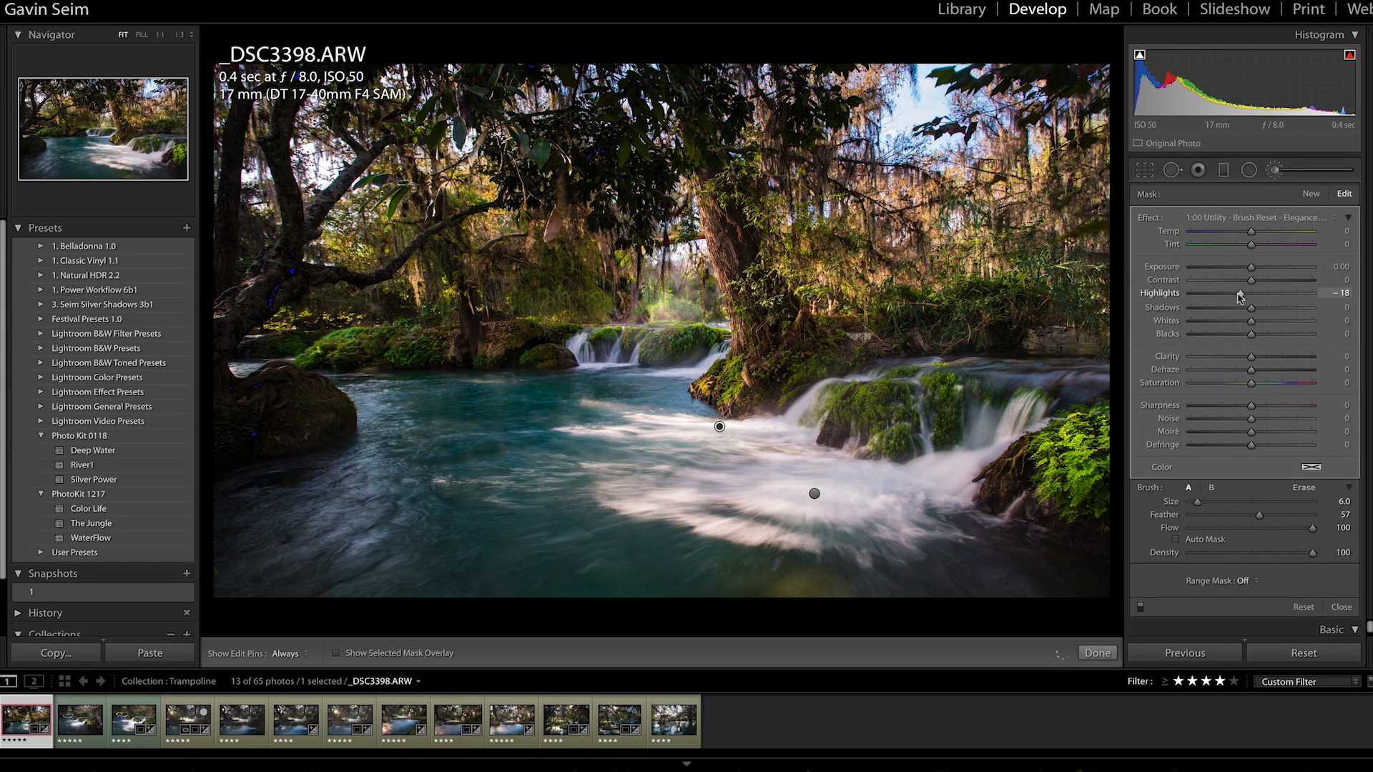
key("m")
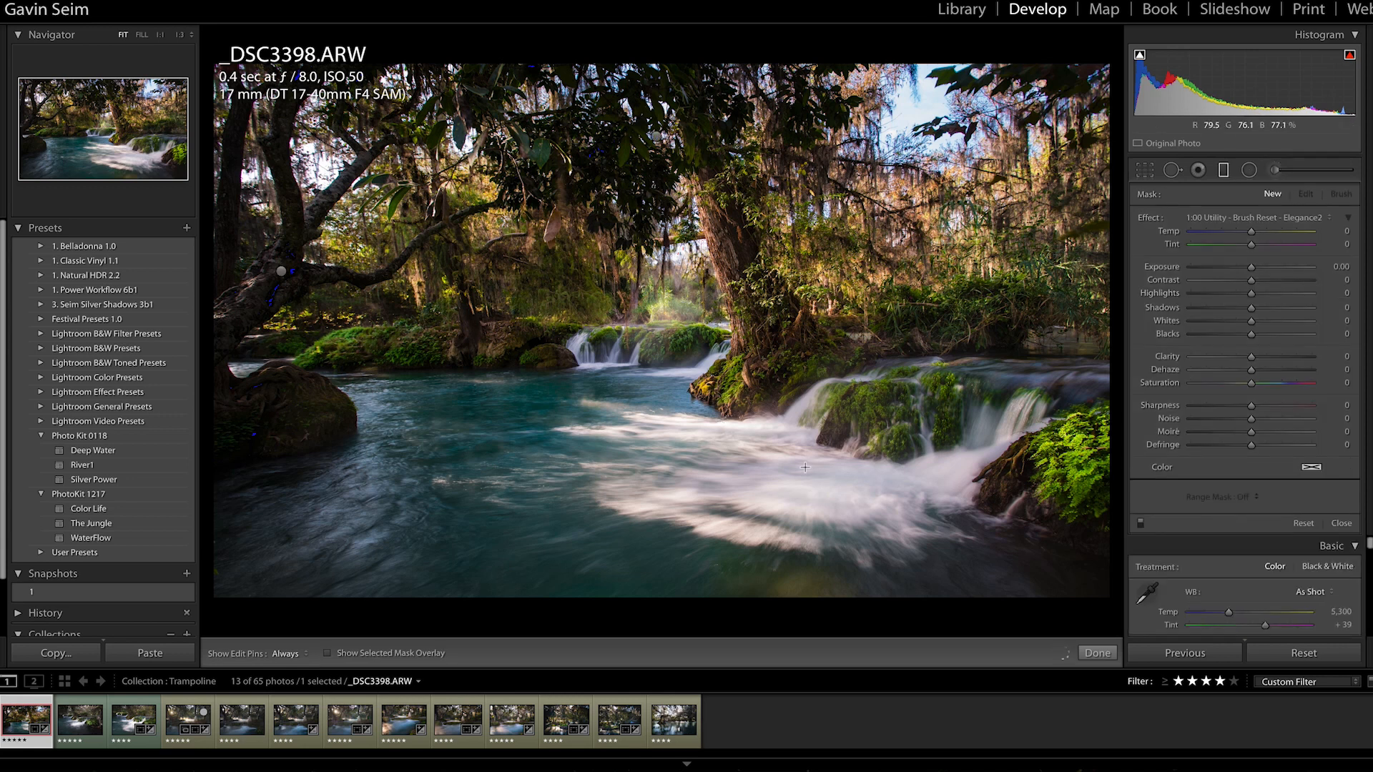
key("k")
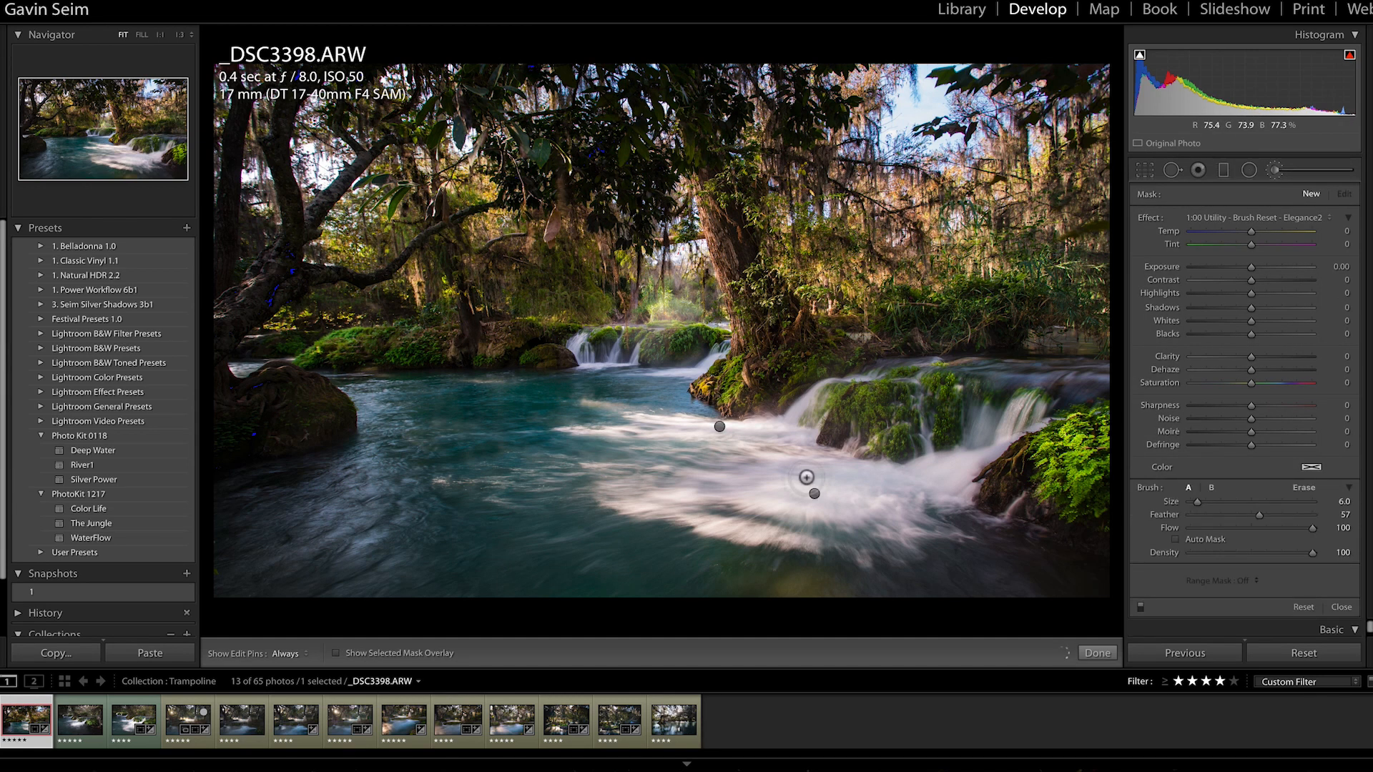
key("k")
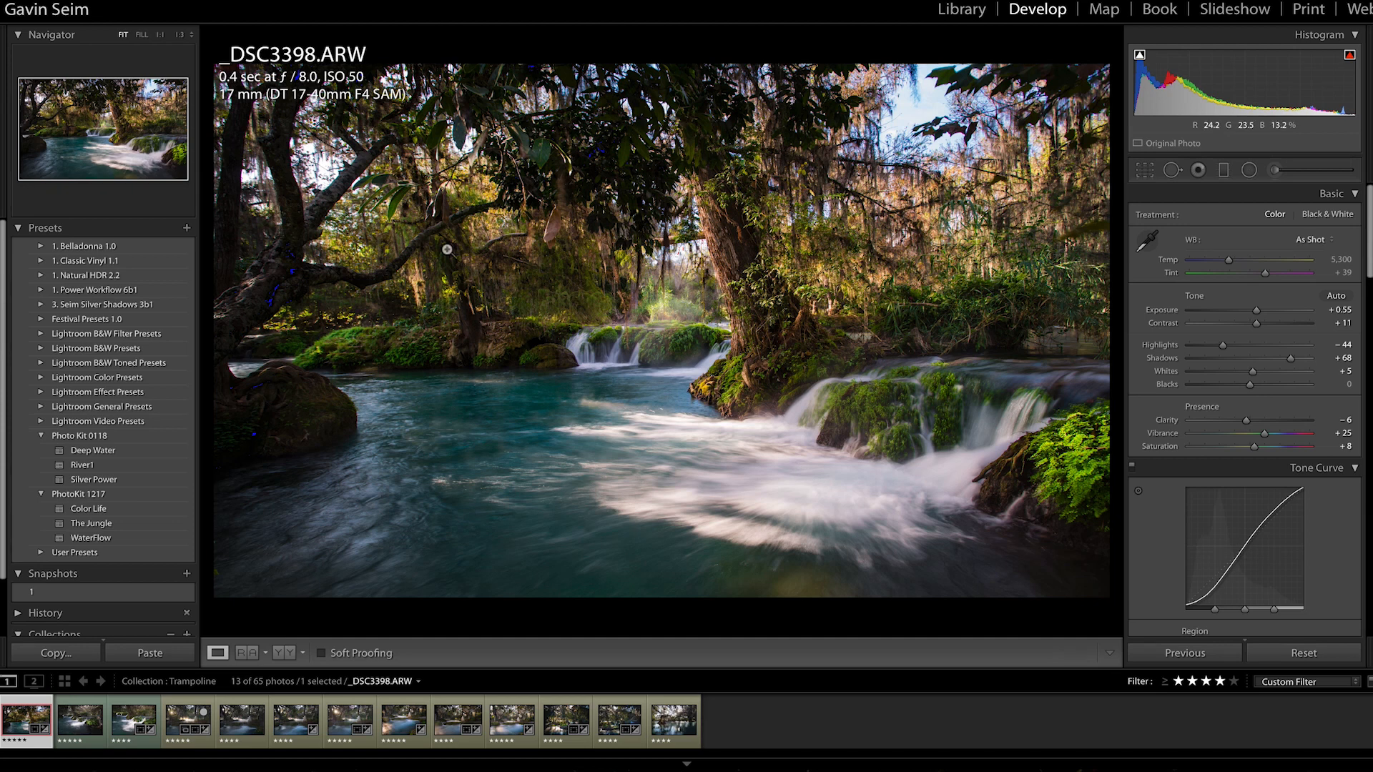
Zoom in to inspect the hanging branches, the sky gap in the trees and the distant waterfall.
left_click(353, 256)
left_click(906, 277)
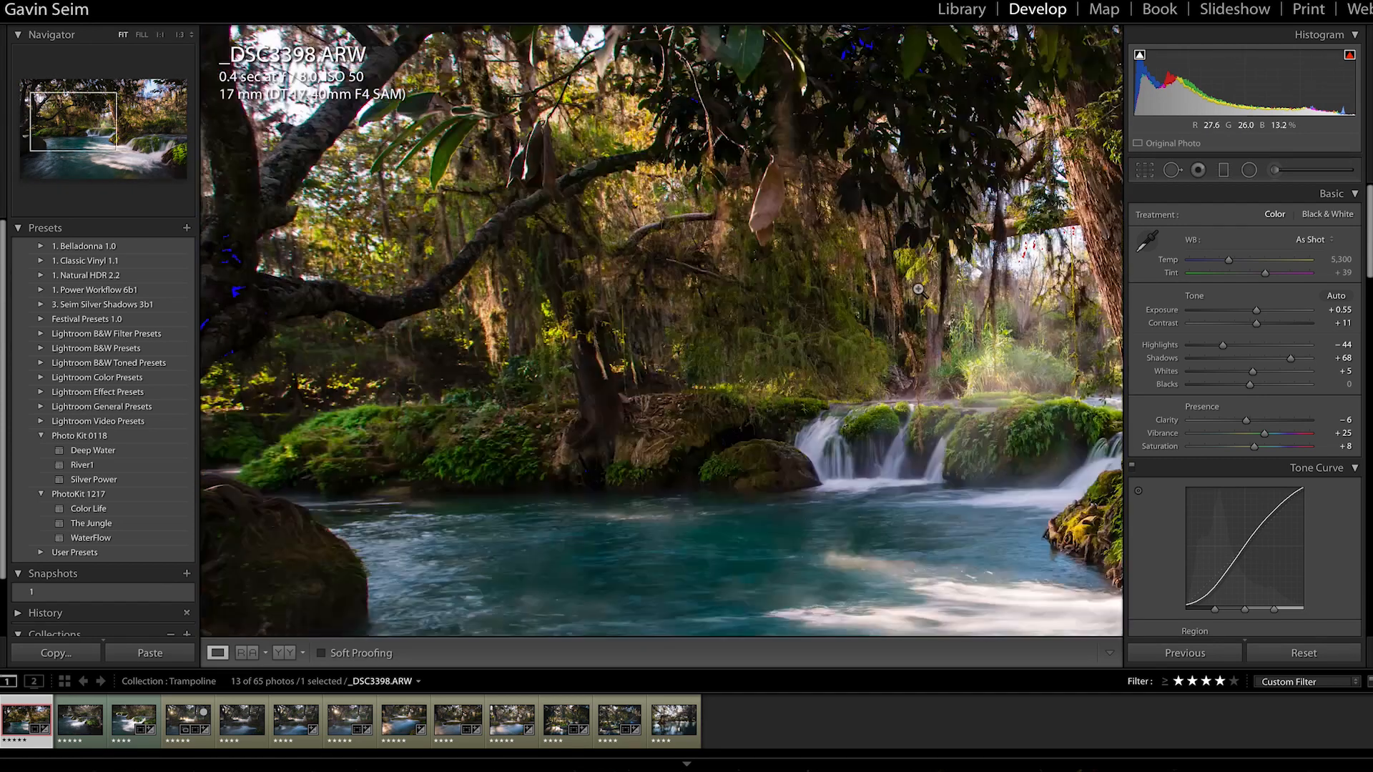
left_click(961, 136)
left_click(960, 137)
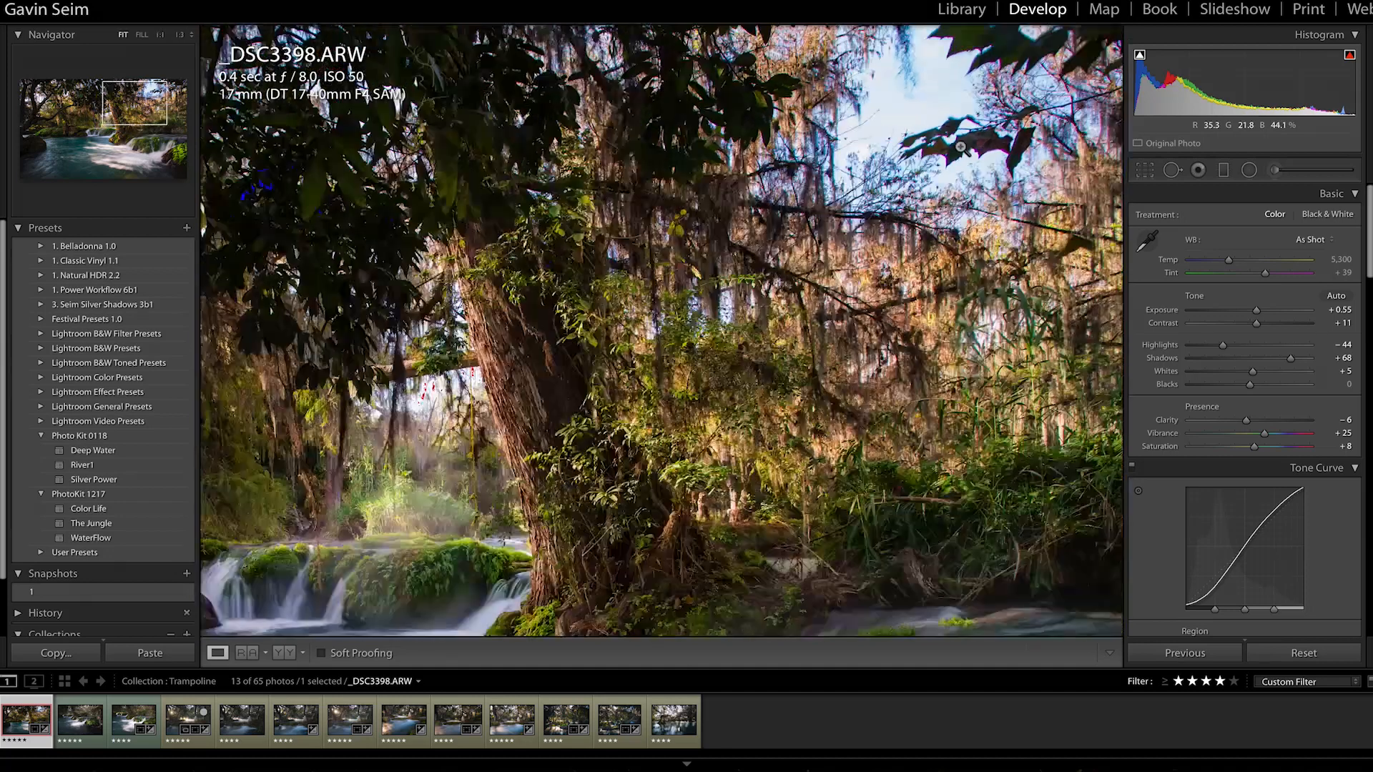
left_click(692, 305)
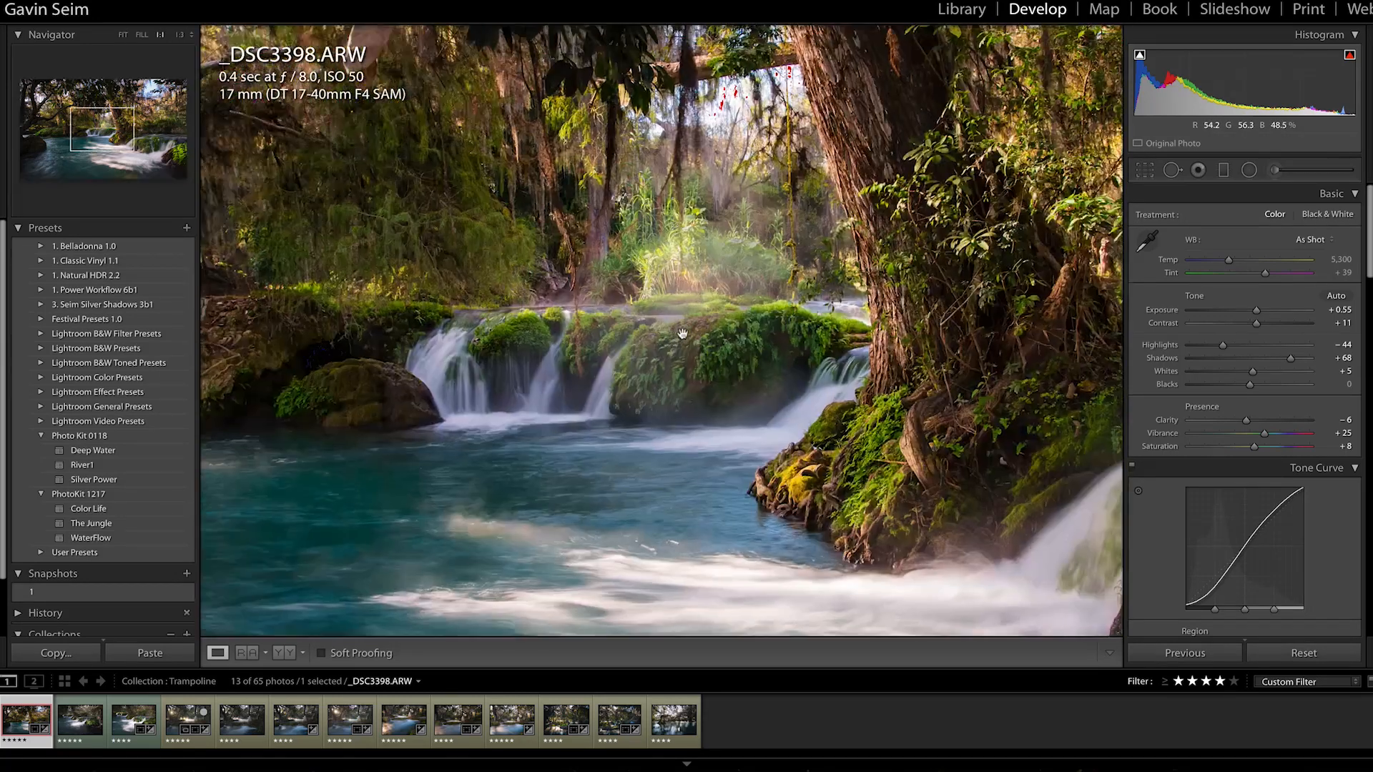
left_click(698, 330)
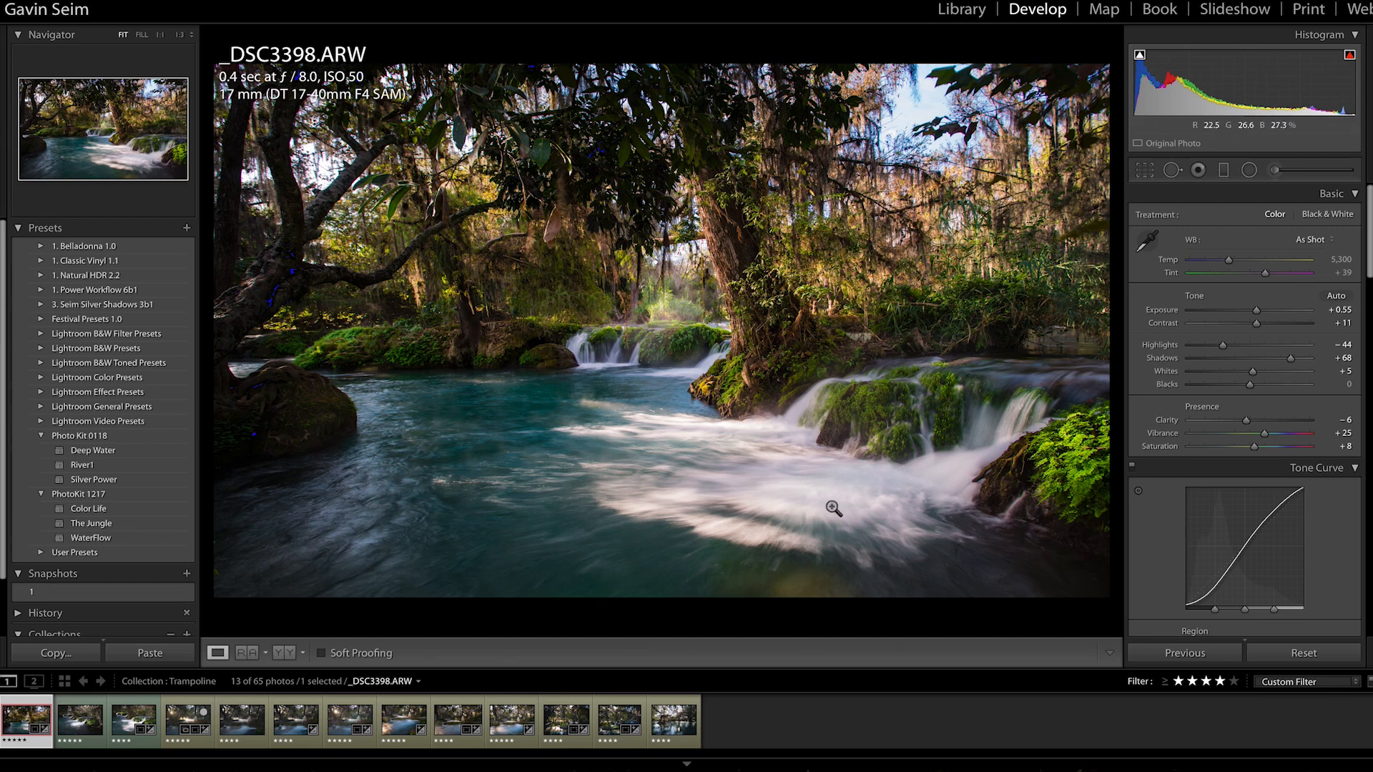
Examine the shadow clipping on the left trunk, the long branch and the dark canopy at full size.
left_click(279, 263)
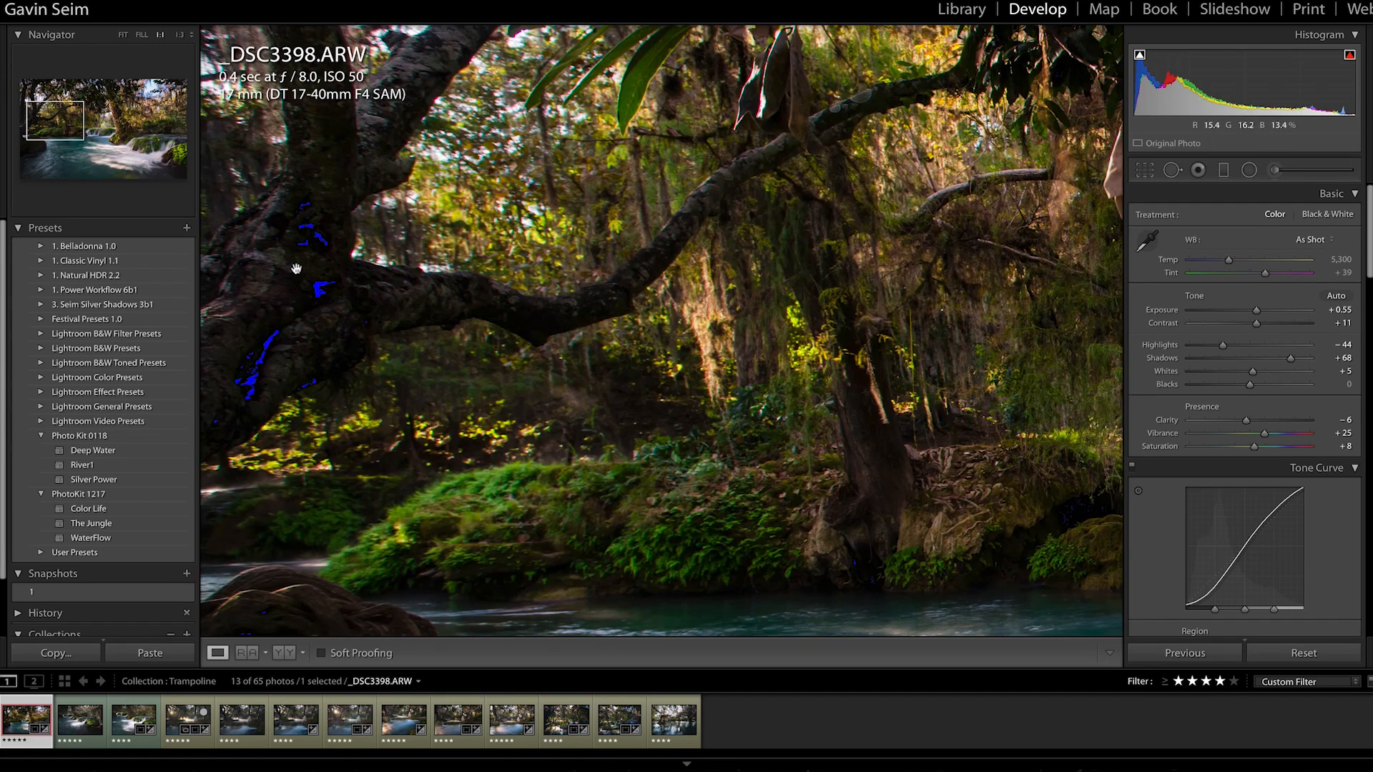
left_click_drag(718, 204, 589, 422)
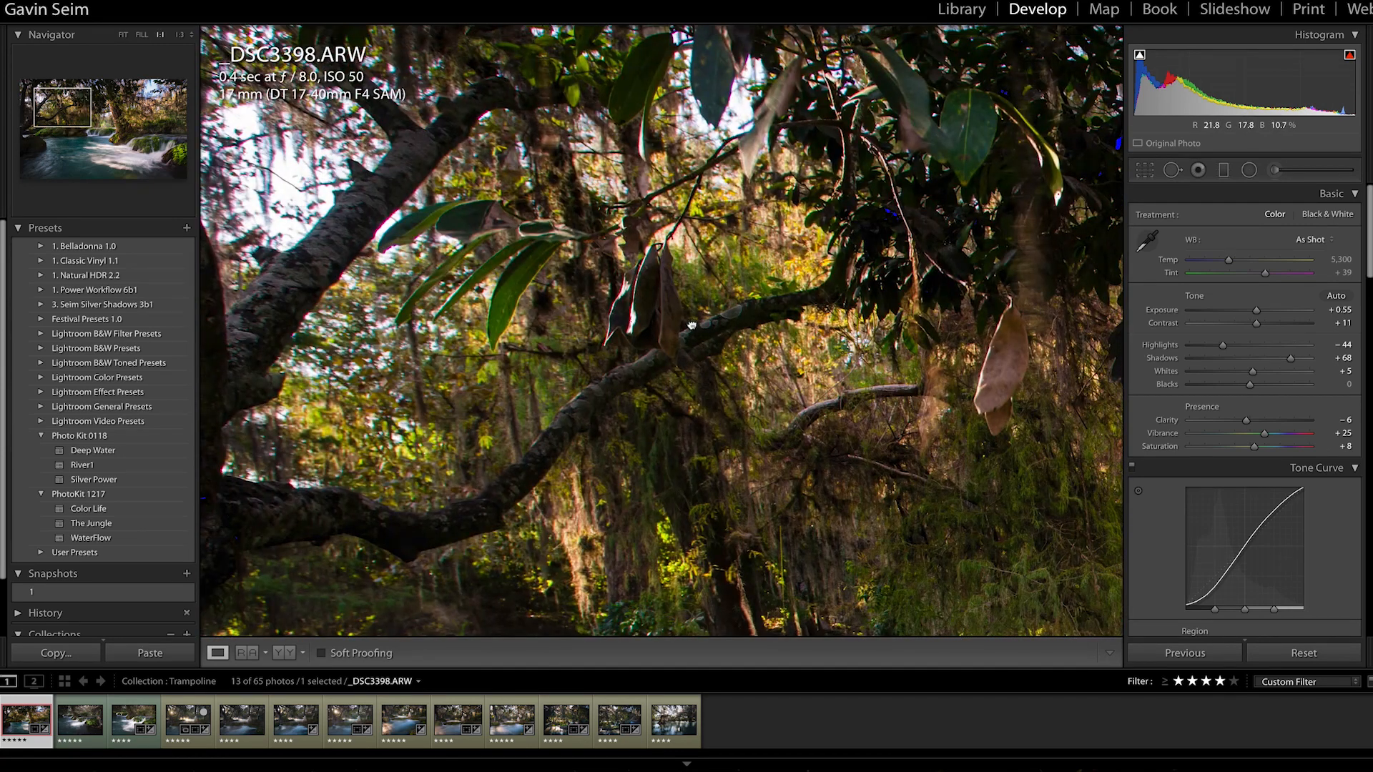
left_click(691, 324)
left_click(598, 144)
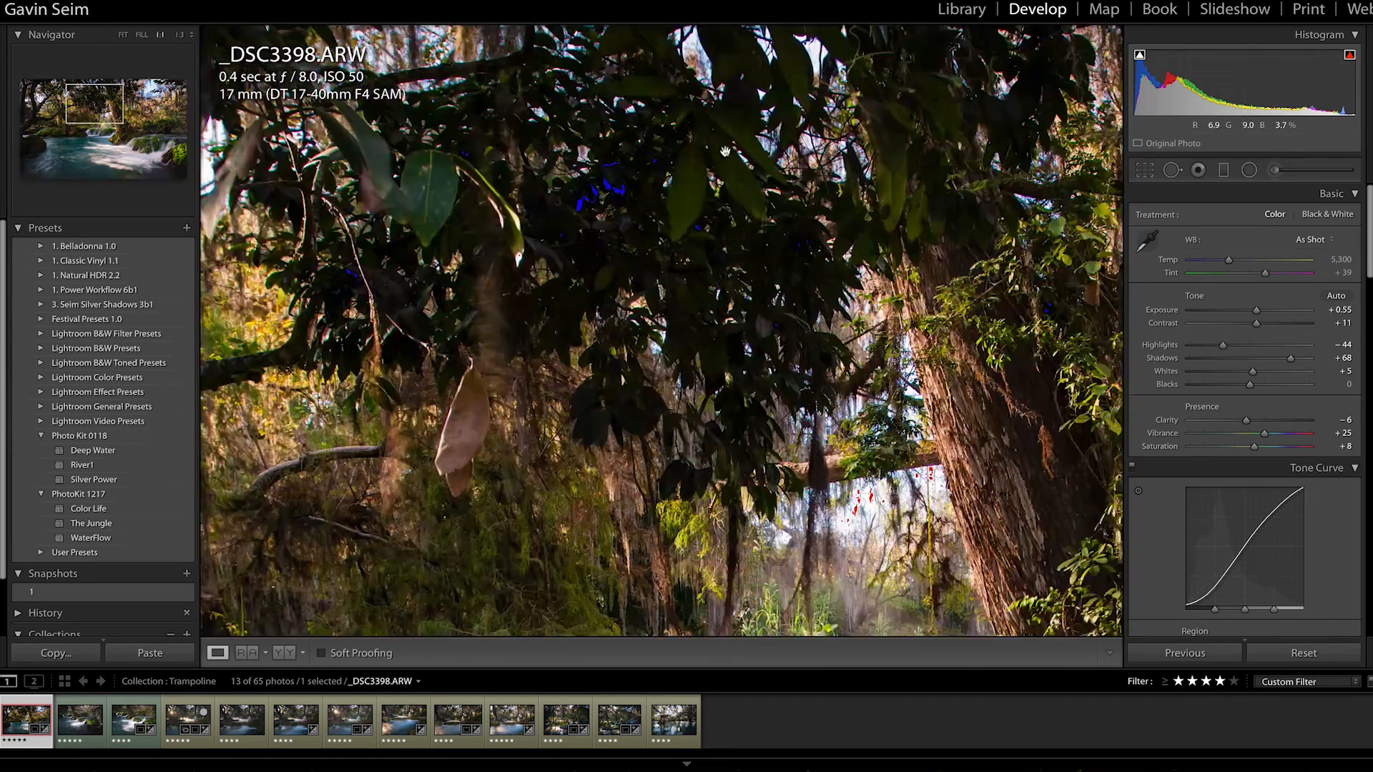
left_click(747, 226)
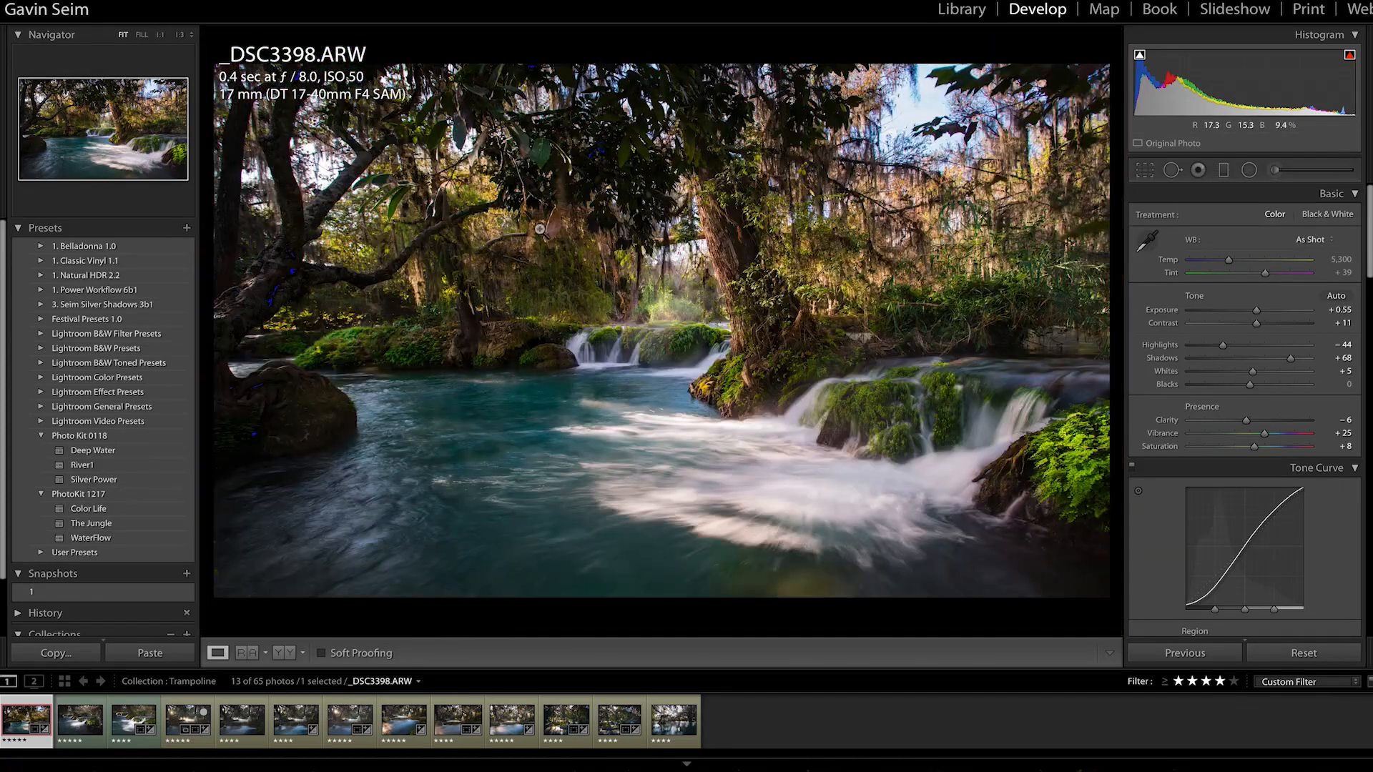
Examine the clipped trunk shadows, the green far bank and the hanging moss and undergrowth beside the large tree at full size.
left_click(290, 338)
left_click_drag(290, 337, 815, 423)
left_click_drag(906, 241, 712, 332)
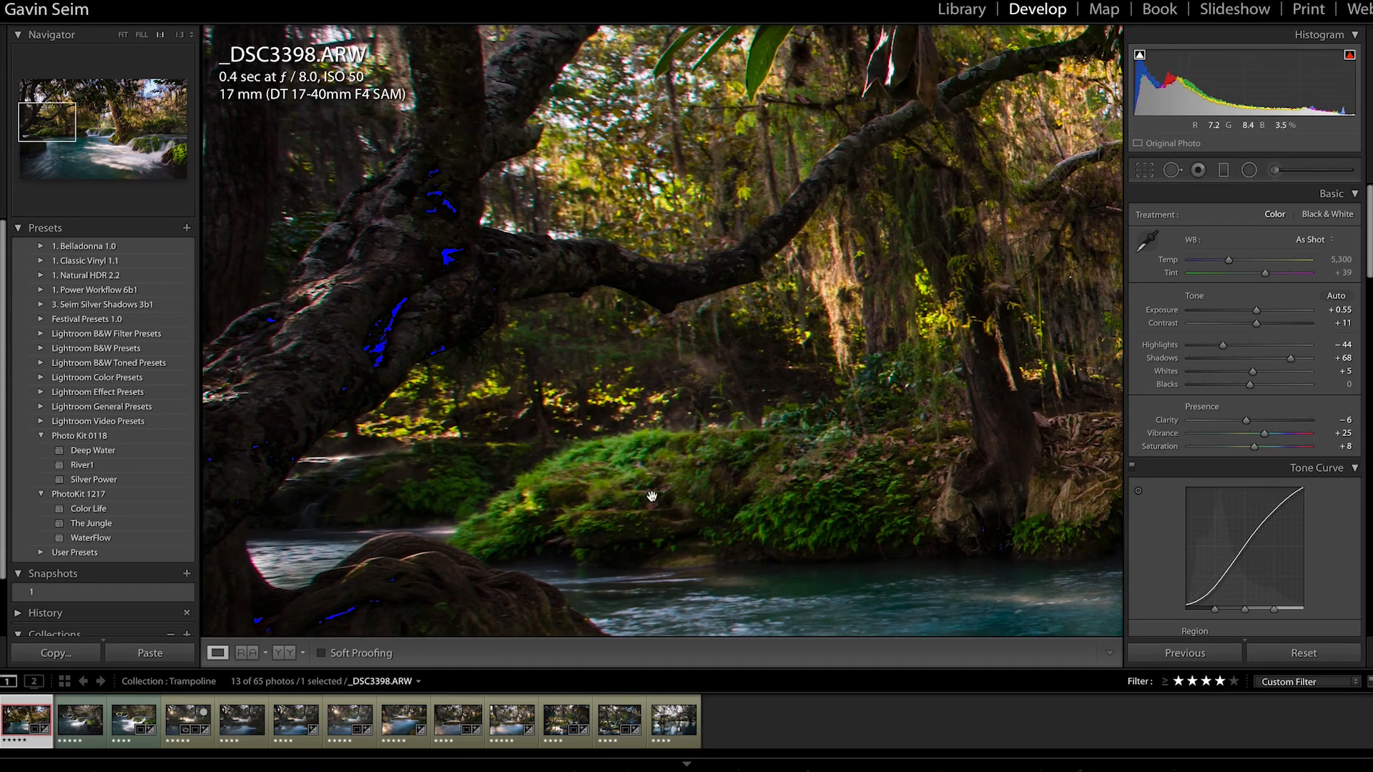
left_click_drag(746, 511, 685, 470)
left_click_drag(767, 478, 834, 448)
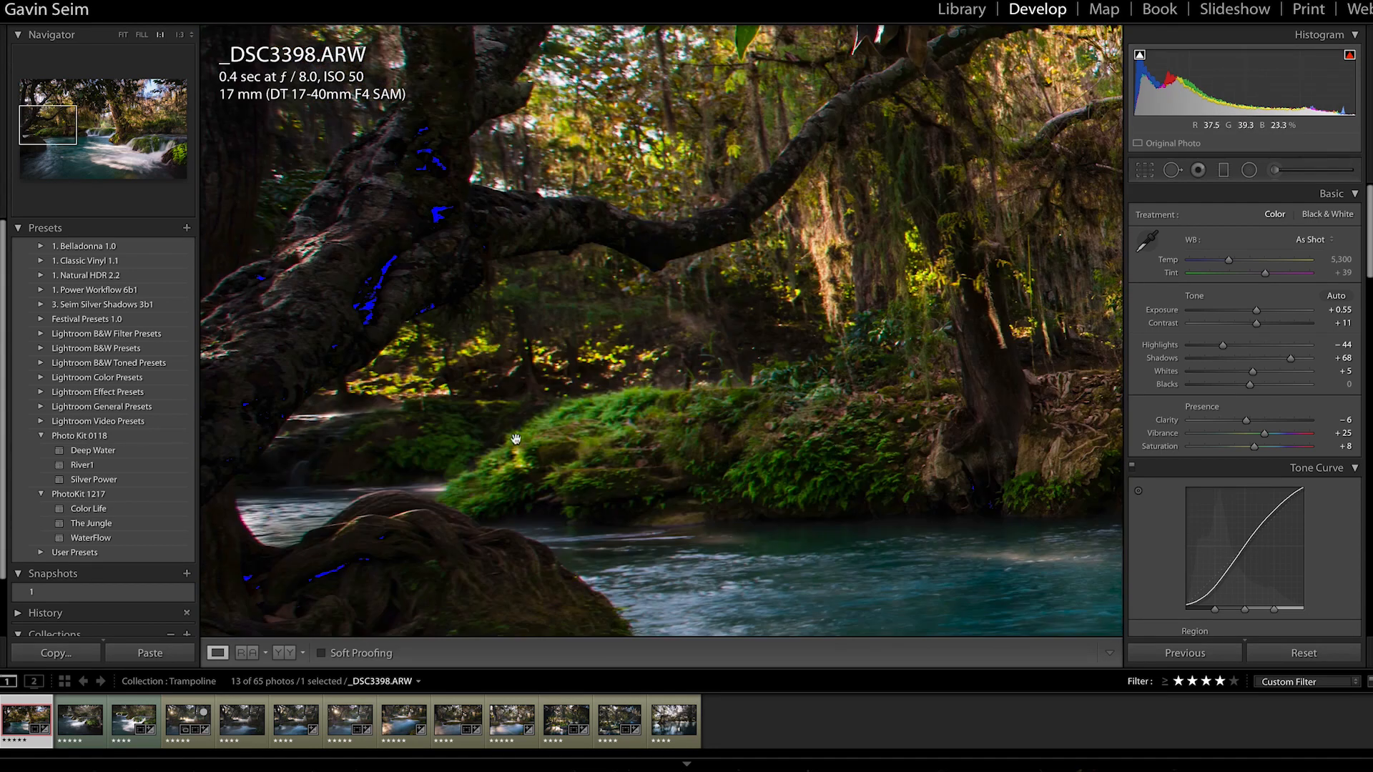
left_click(563, 449)
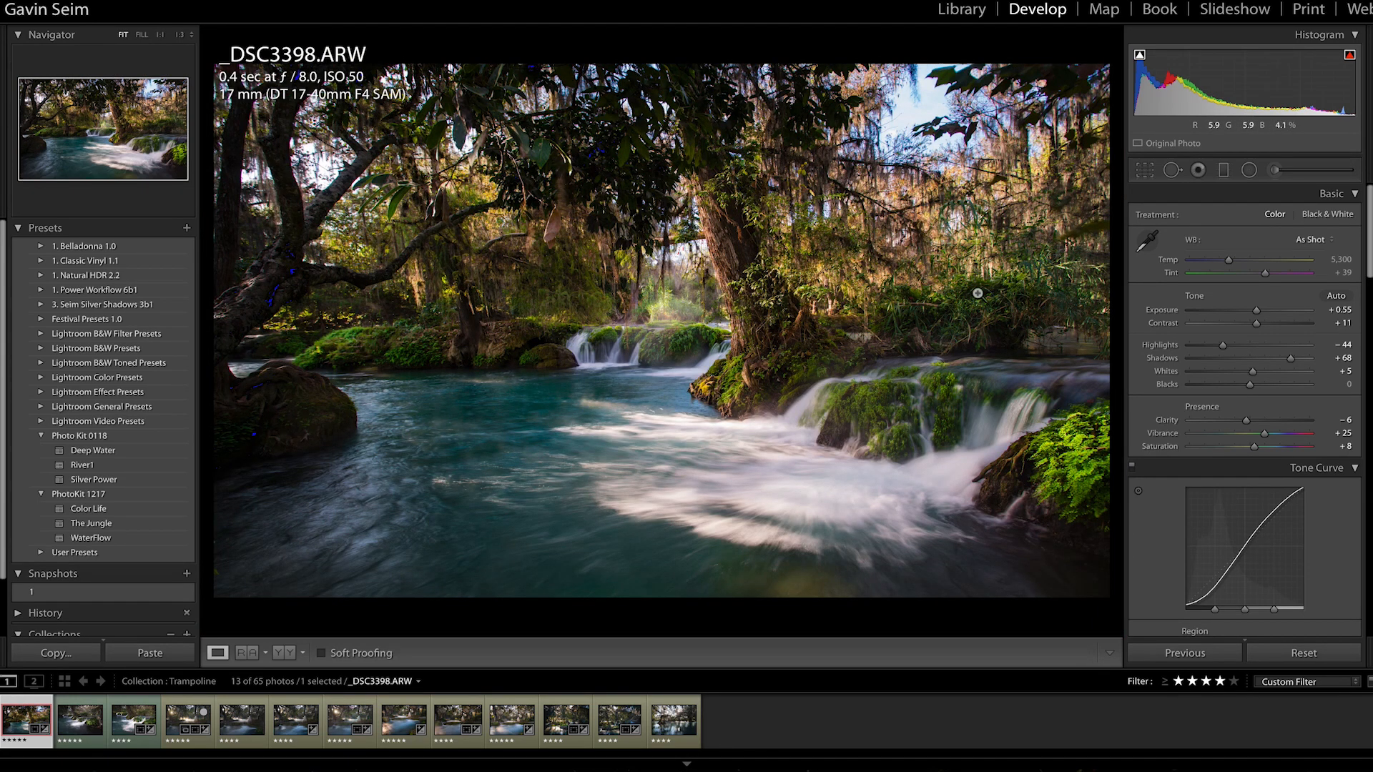
left_click(978, 293)
left_click(1006, 298)
left_click(977, 256)
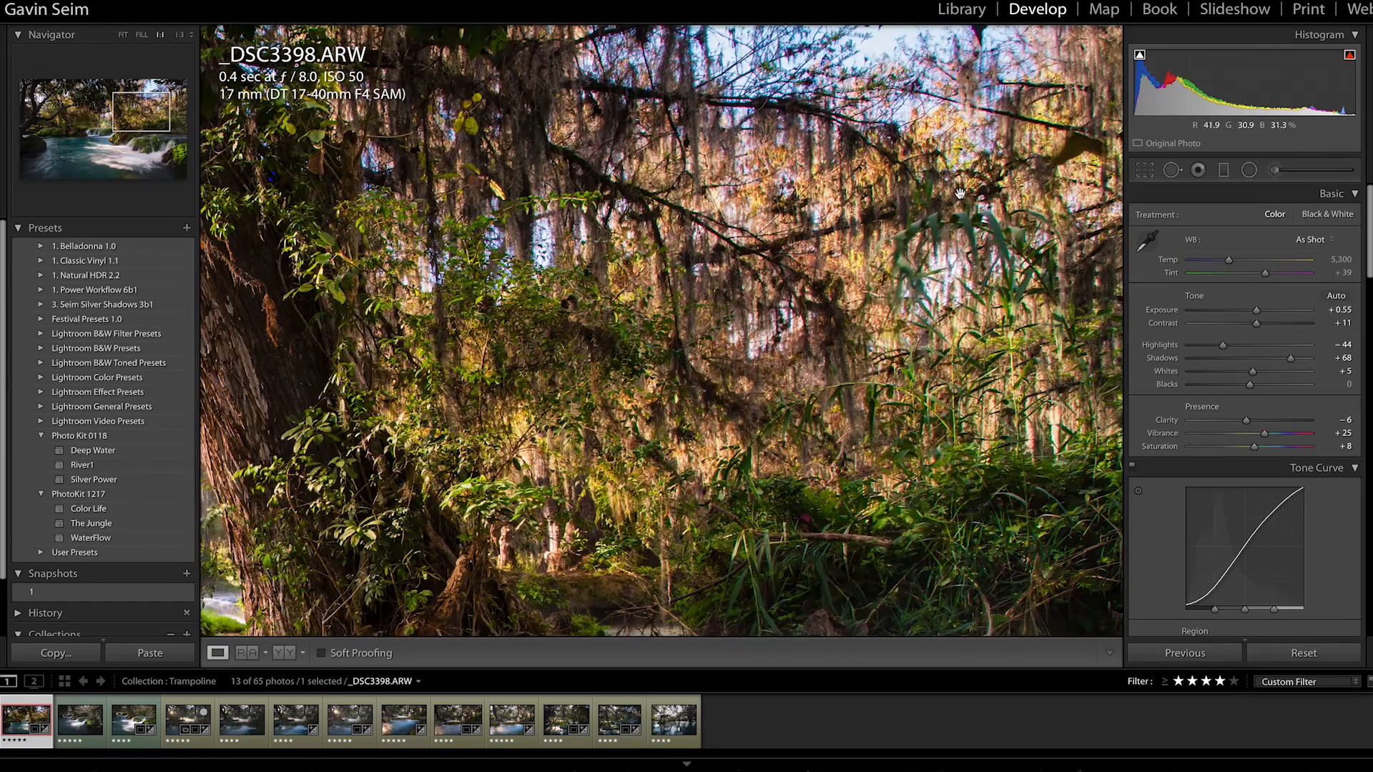
left_click(961, 193)
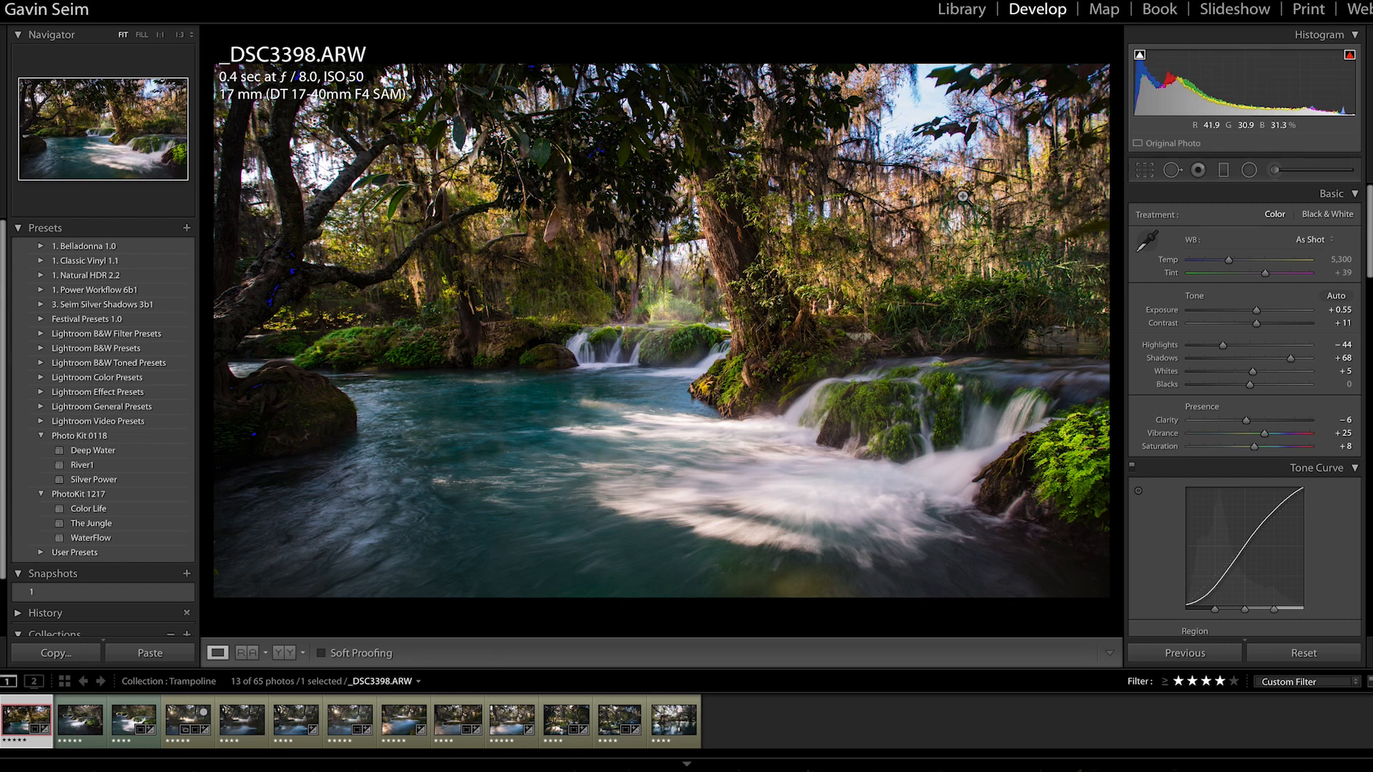
Switch to the next four-star-filtered photo, _DSC3405.ARW, and check the area around its distant waterfall.
key("Right")
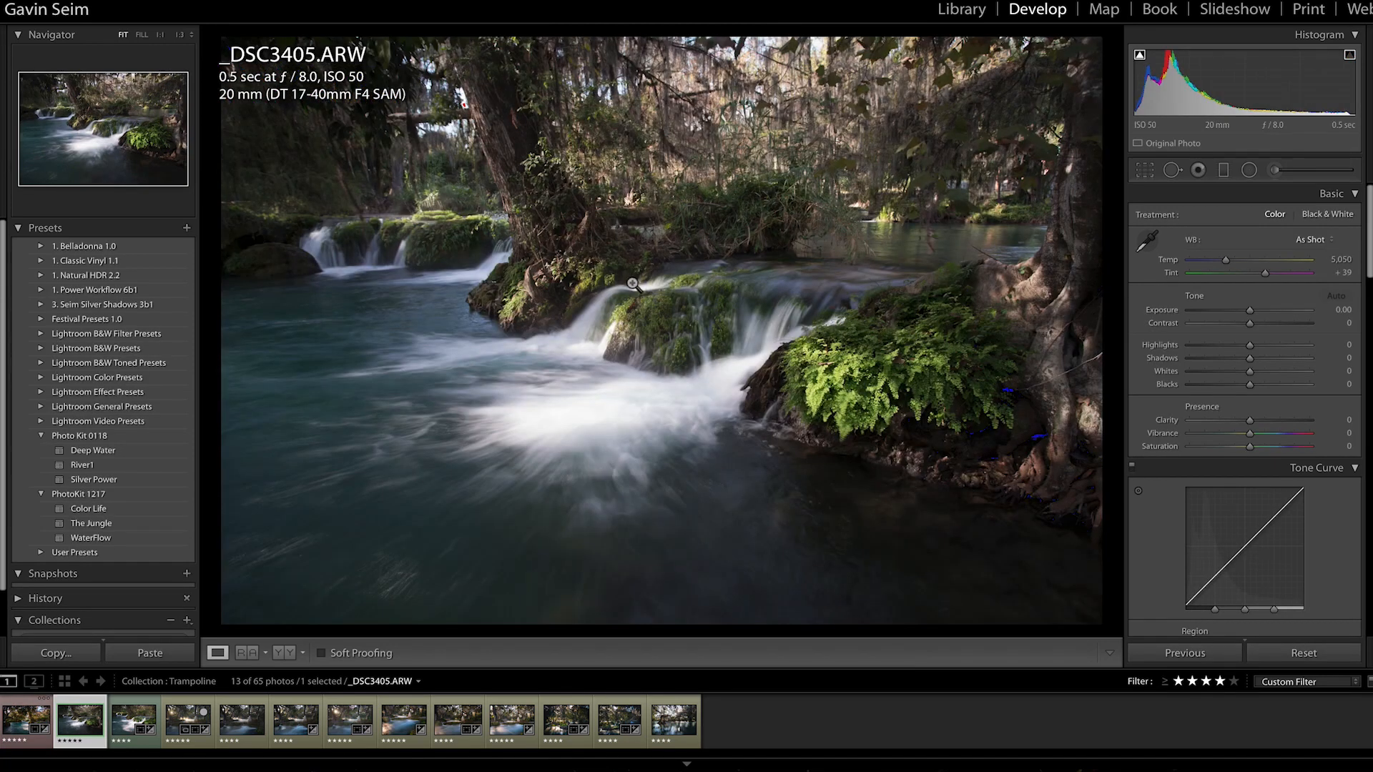
left_click(402, 247)
left_click(398, 244)
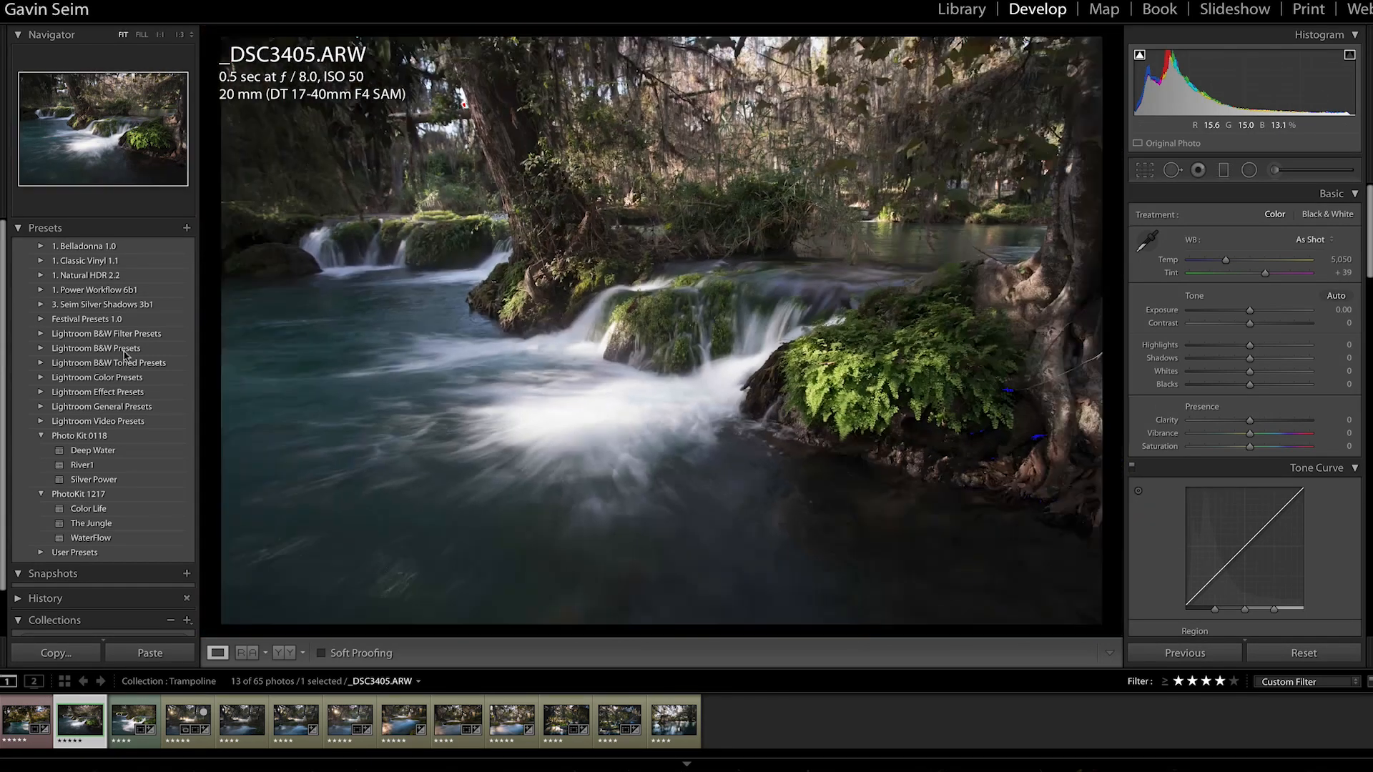
Apply the Deep Water preset to _DSC3405.ARW and raise its Shadows to +68.
left_click(95, 456)
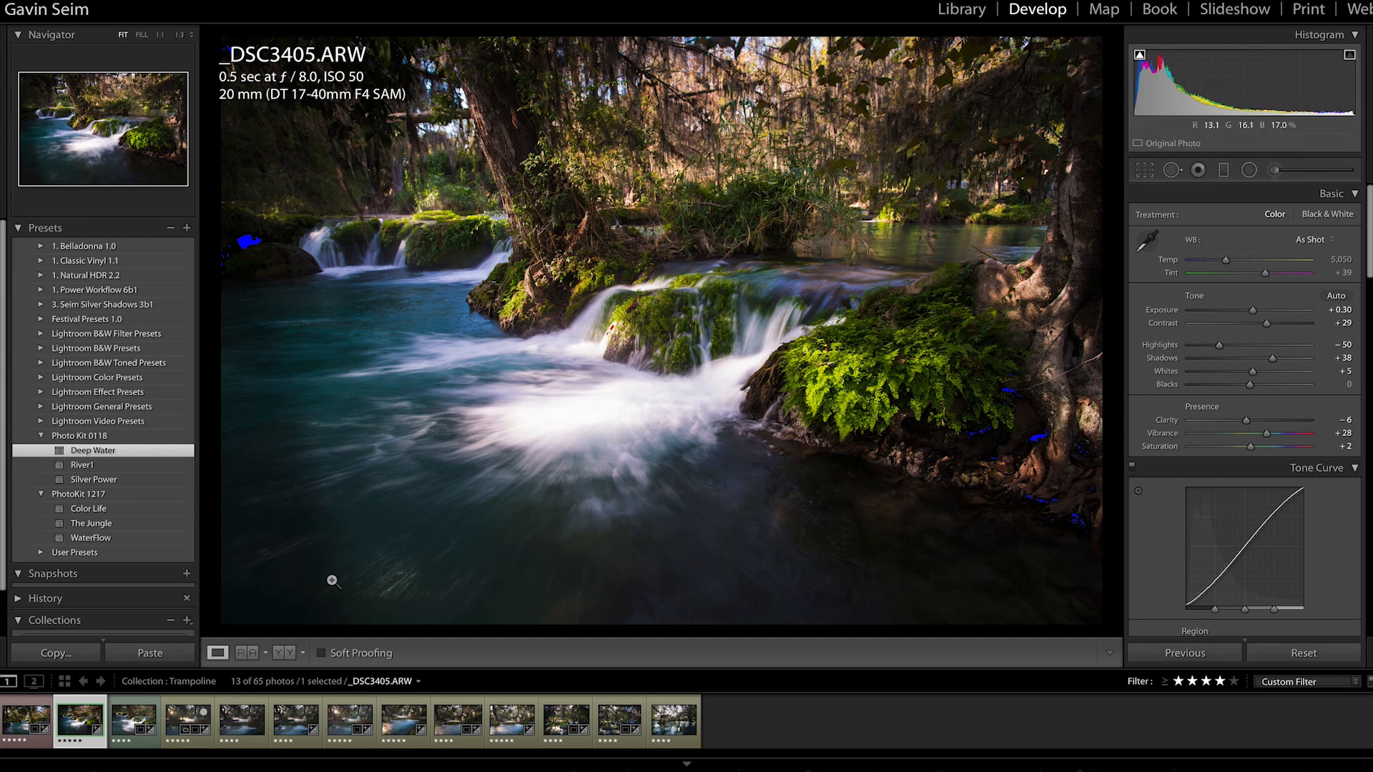
left_click_drag(1271, 358, 1292, 360)
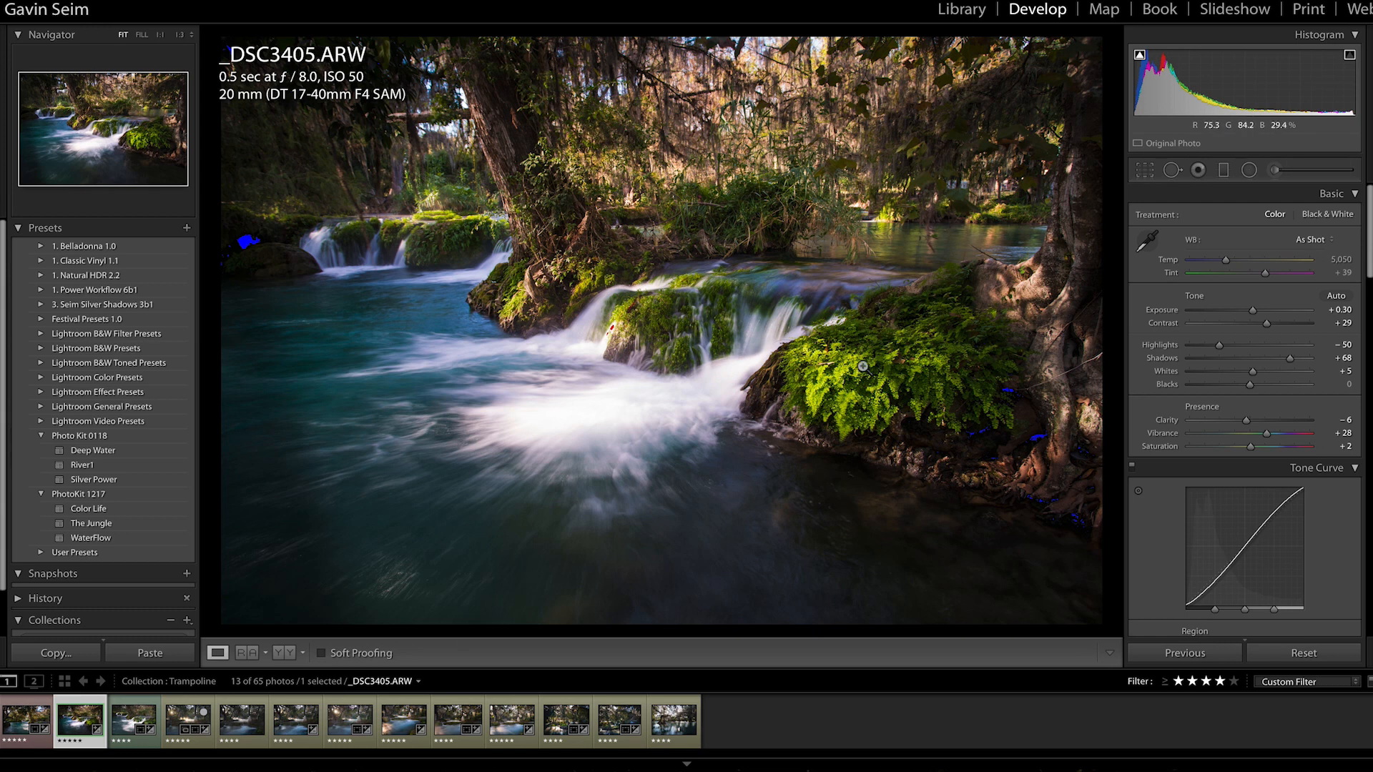
Apply the Deep Water preset to _DSC3408.ARW and check its background waterfalls at 1:1.
key("Right")
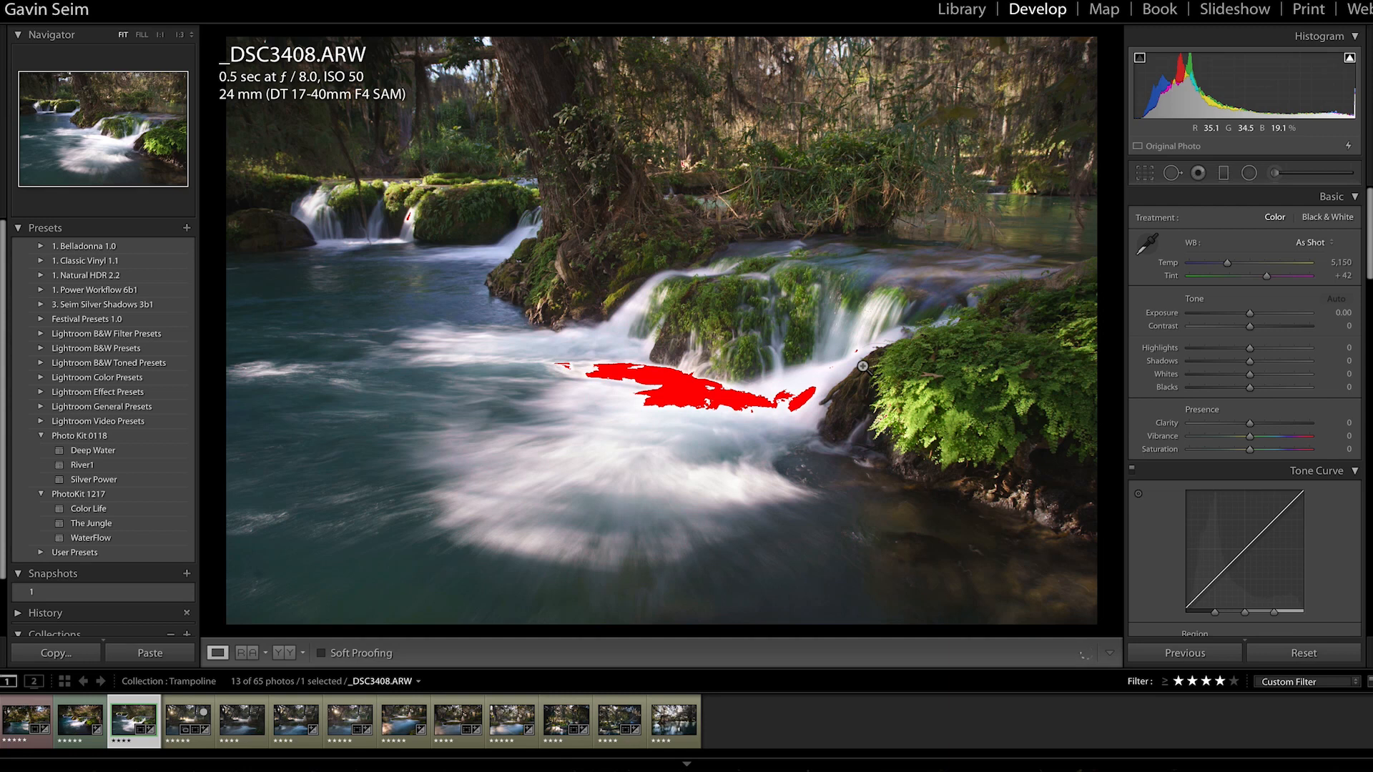
left_click(100, 452)
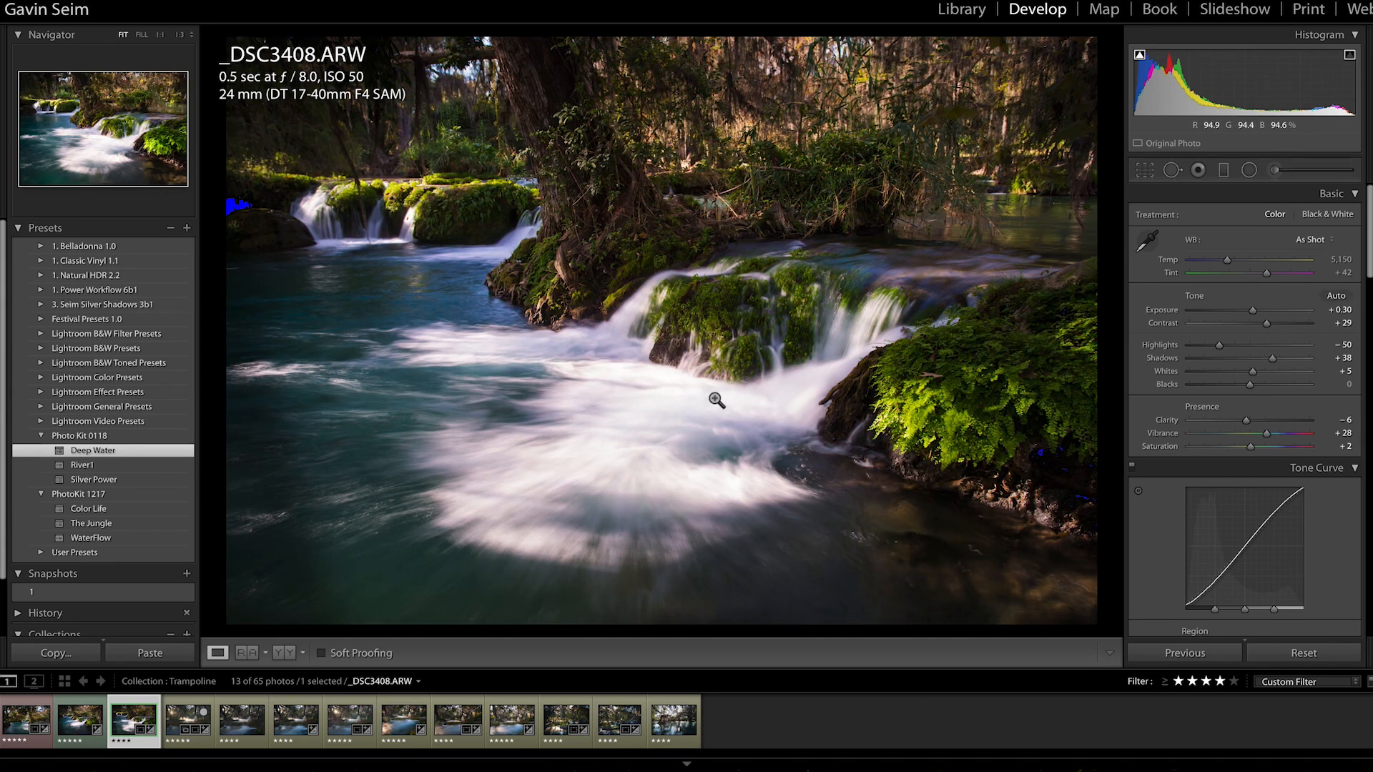
left_click(316, 225)
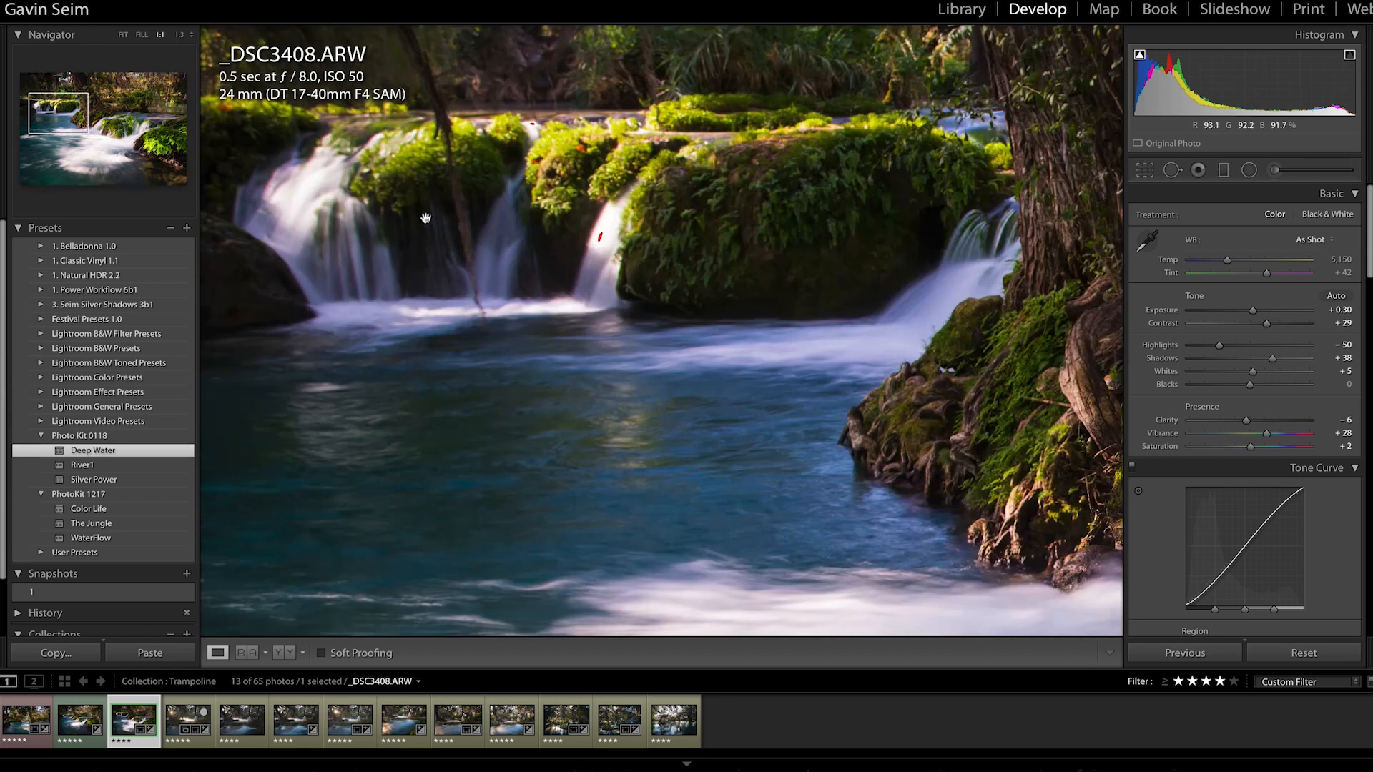
left_click(603, 212)
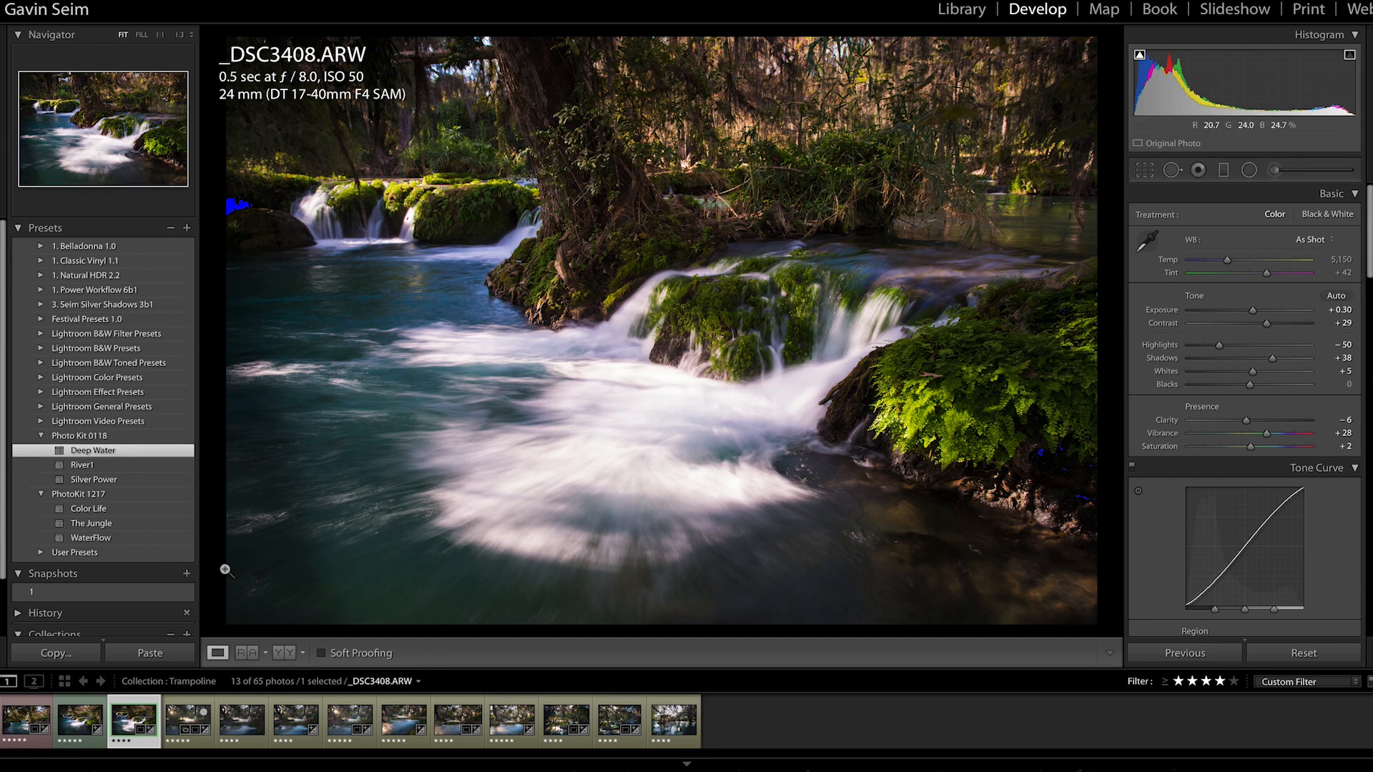
Review the river photos from _DSC3398.ARW through _DSC3426.ARW, comparing the waterfall edits and the misty morning shots.
left_click(26, 719)
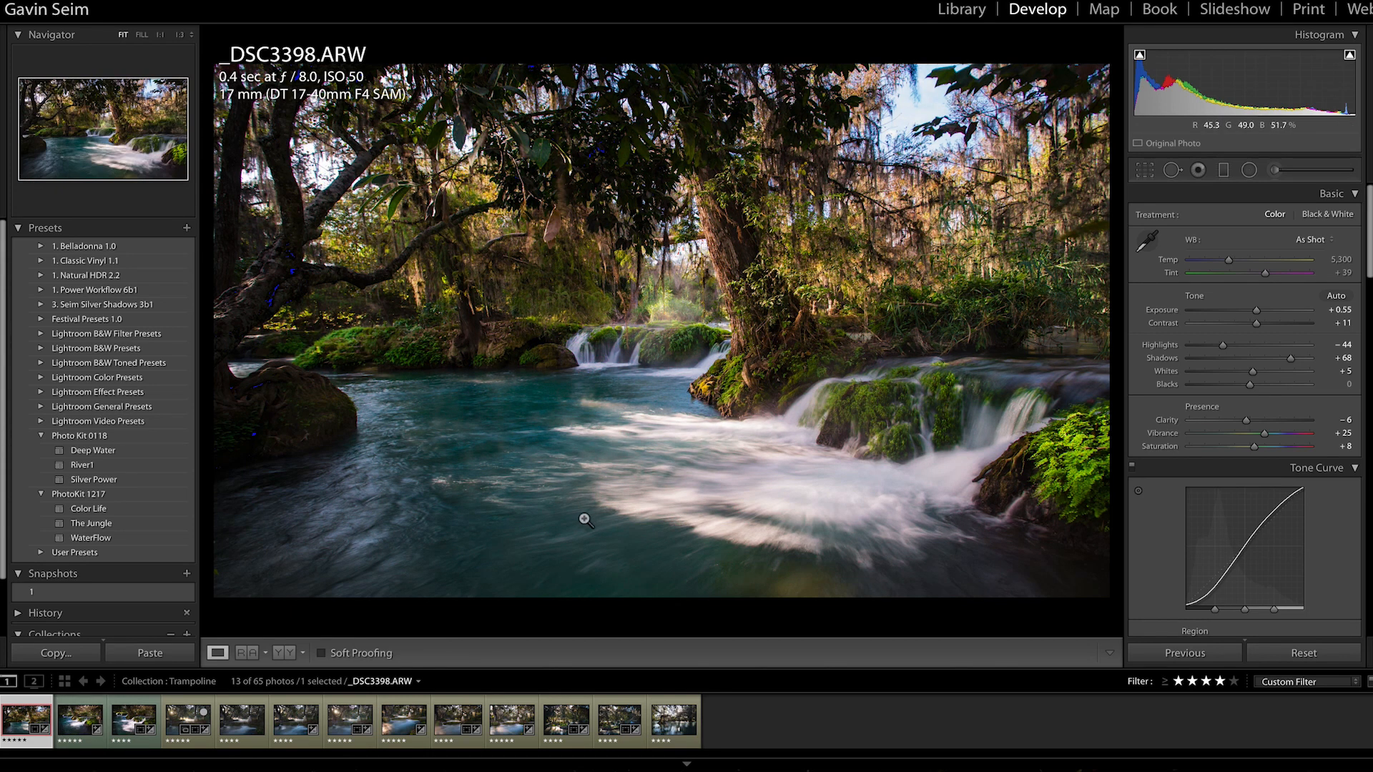
left_click(80, 724)
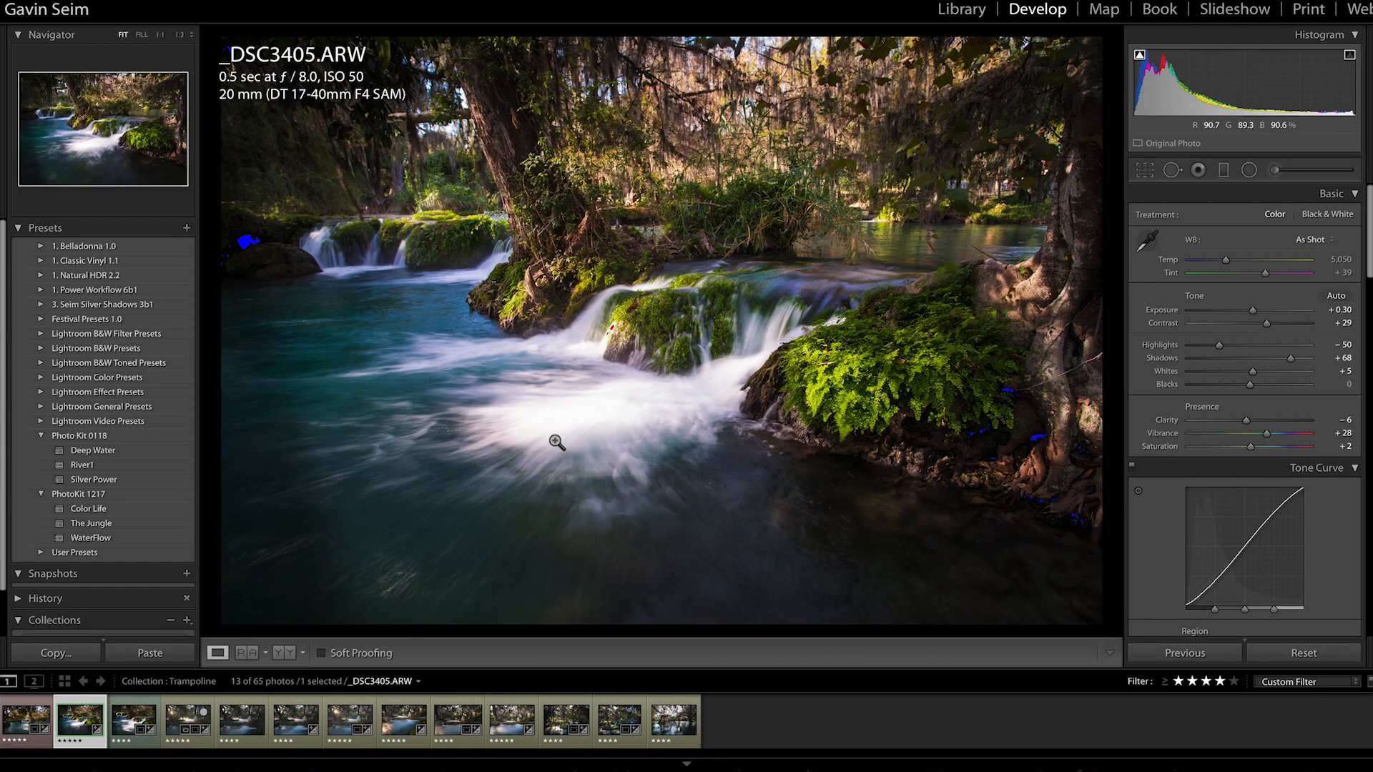
key("Right")
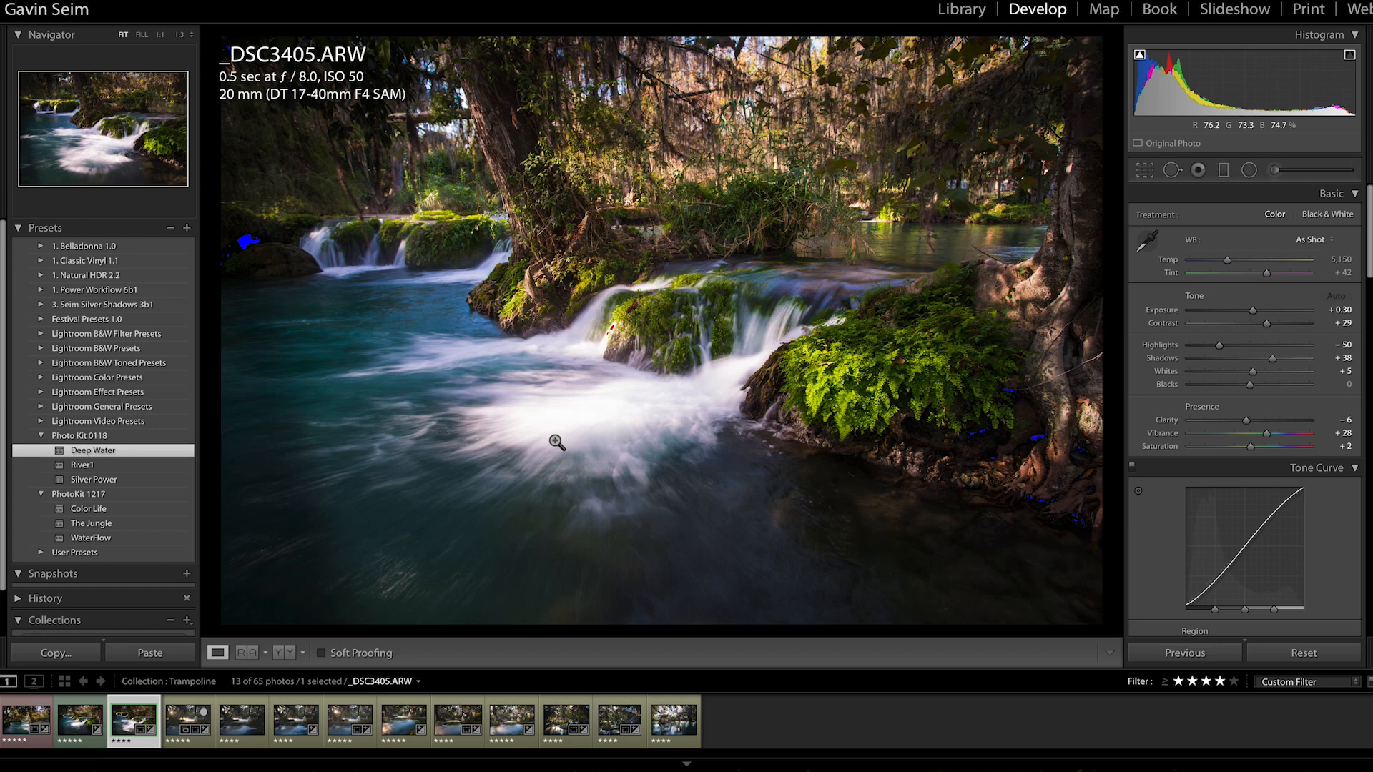
key("Right")
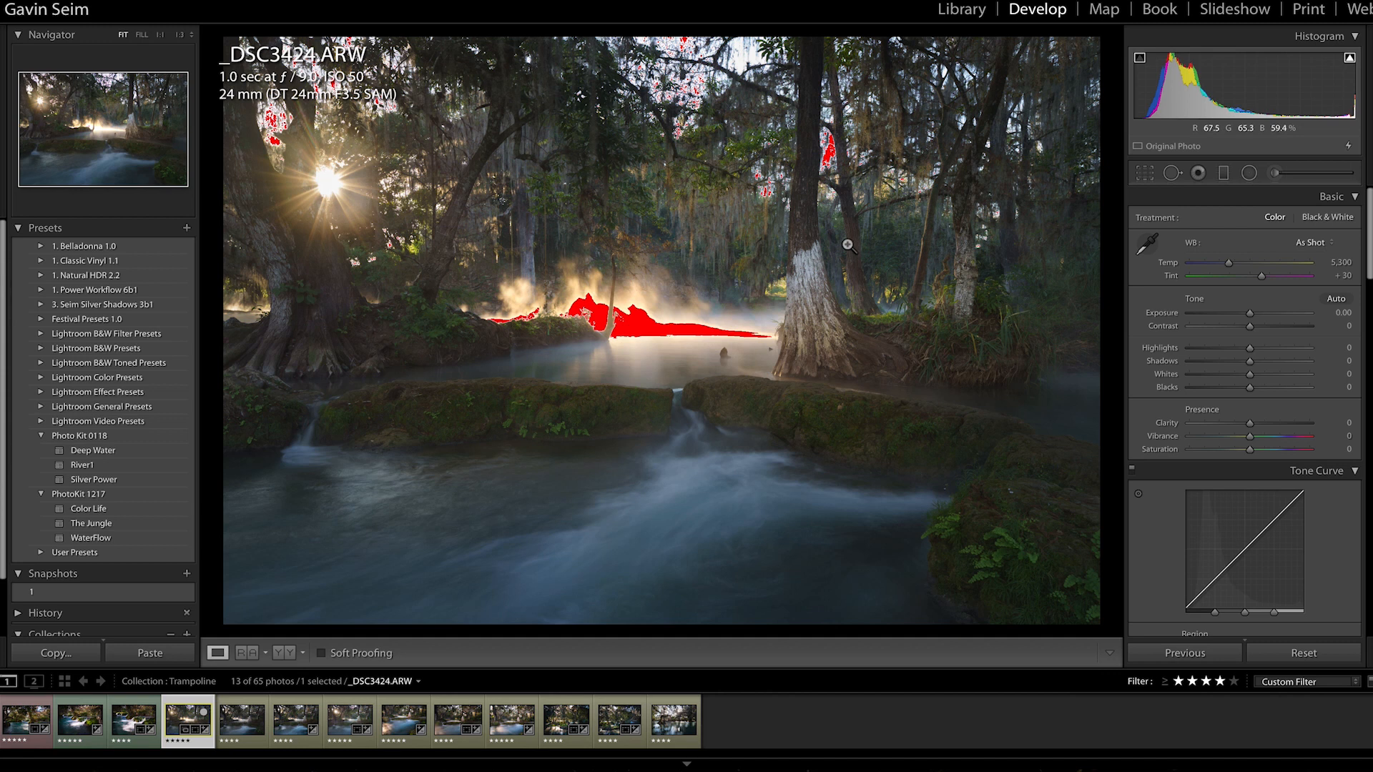
left_click(240, 724)
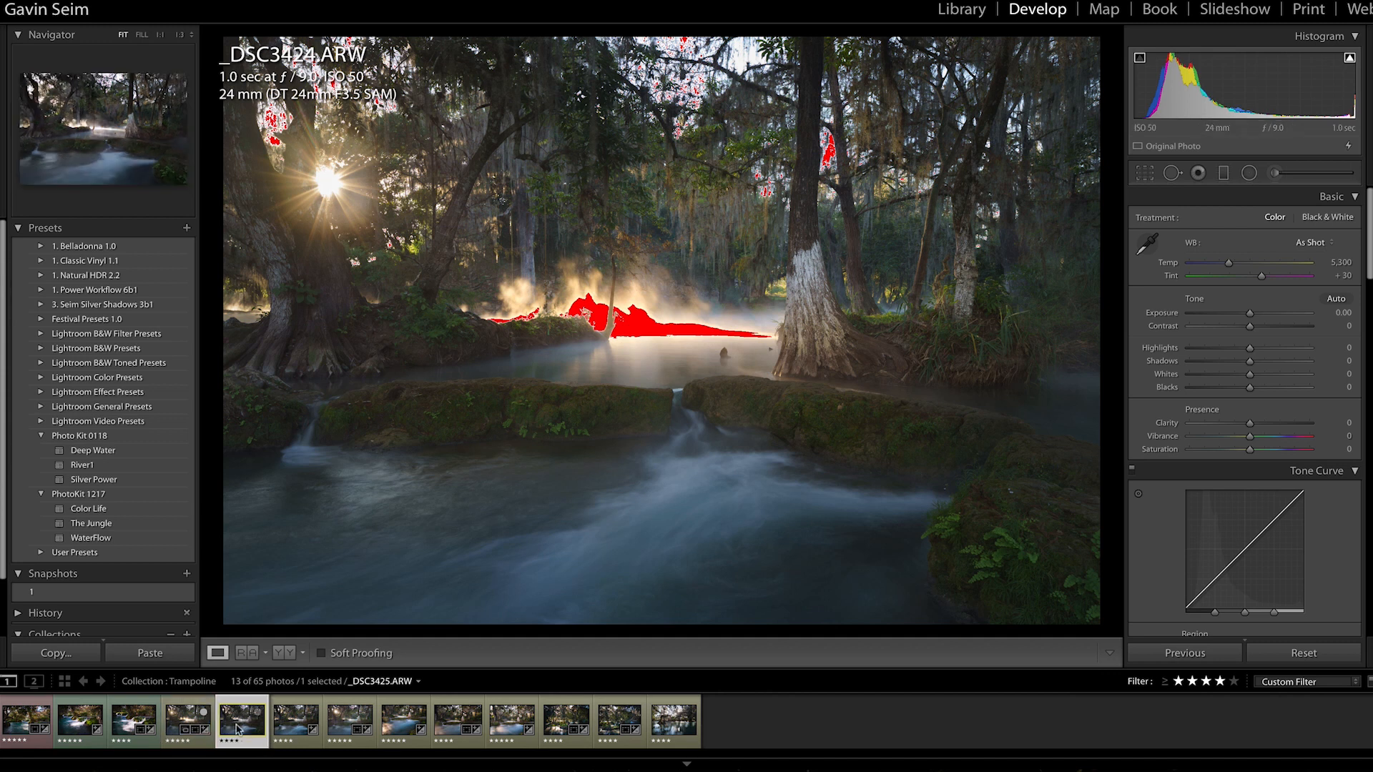
key("Left")
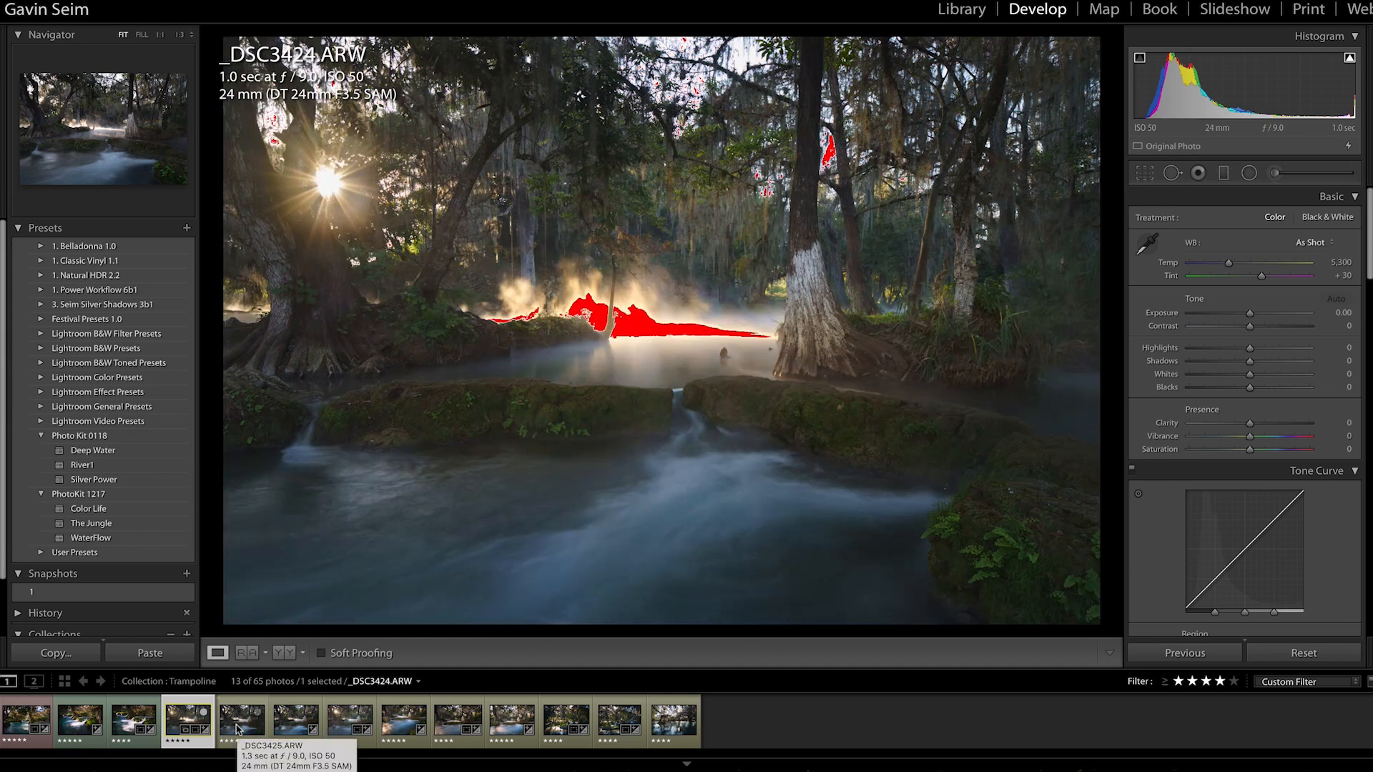
left_click(238, 724)
key("Right")
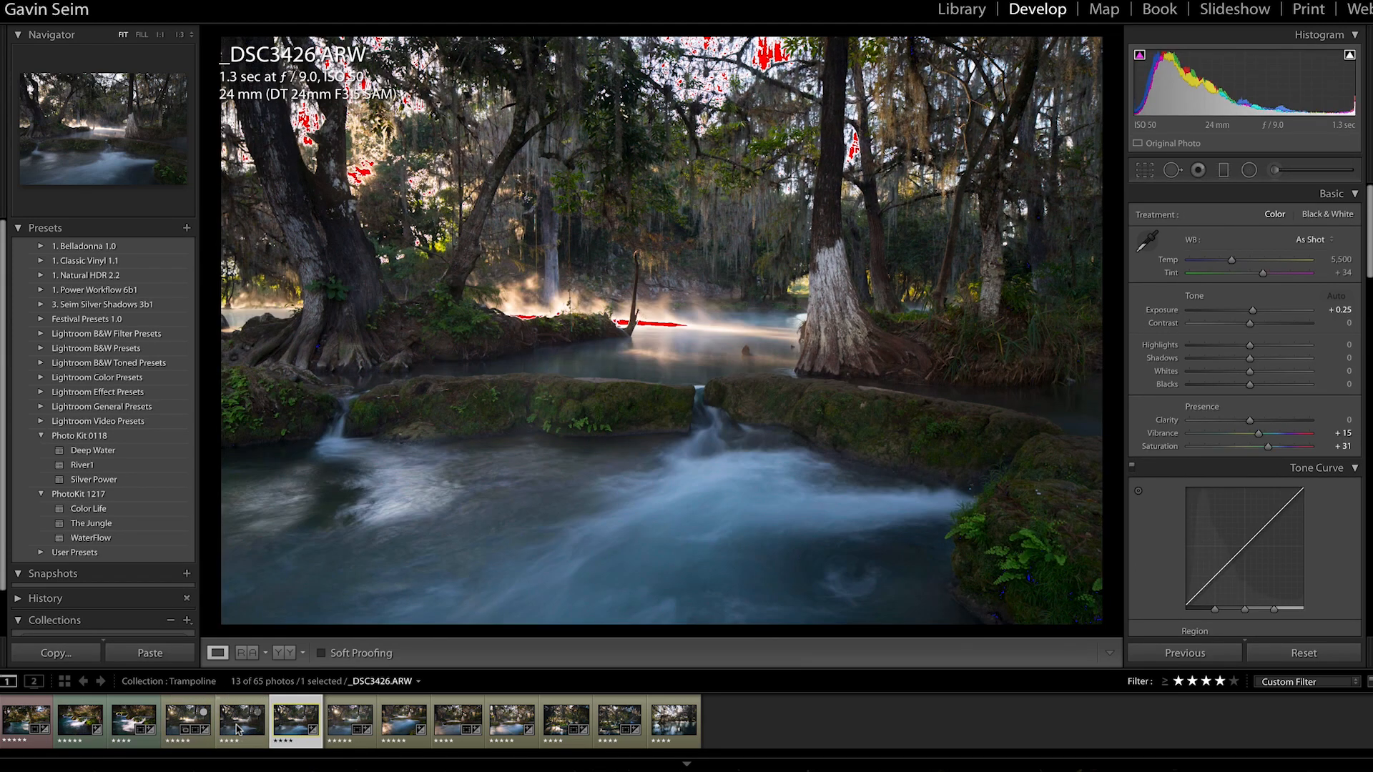
left_click(238, 724)
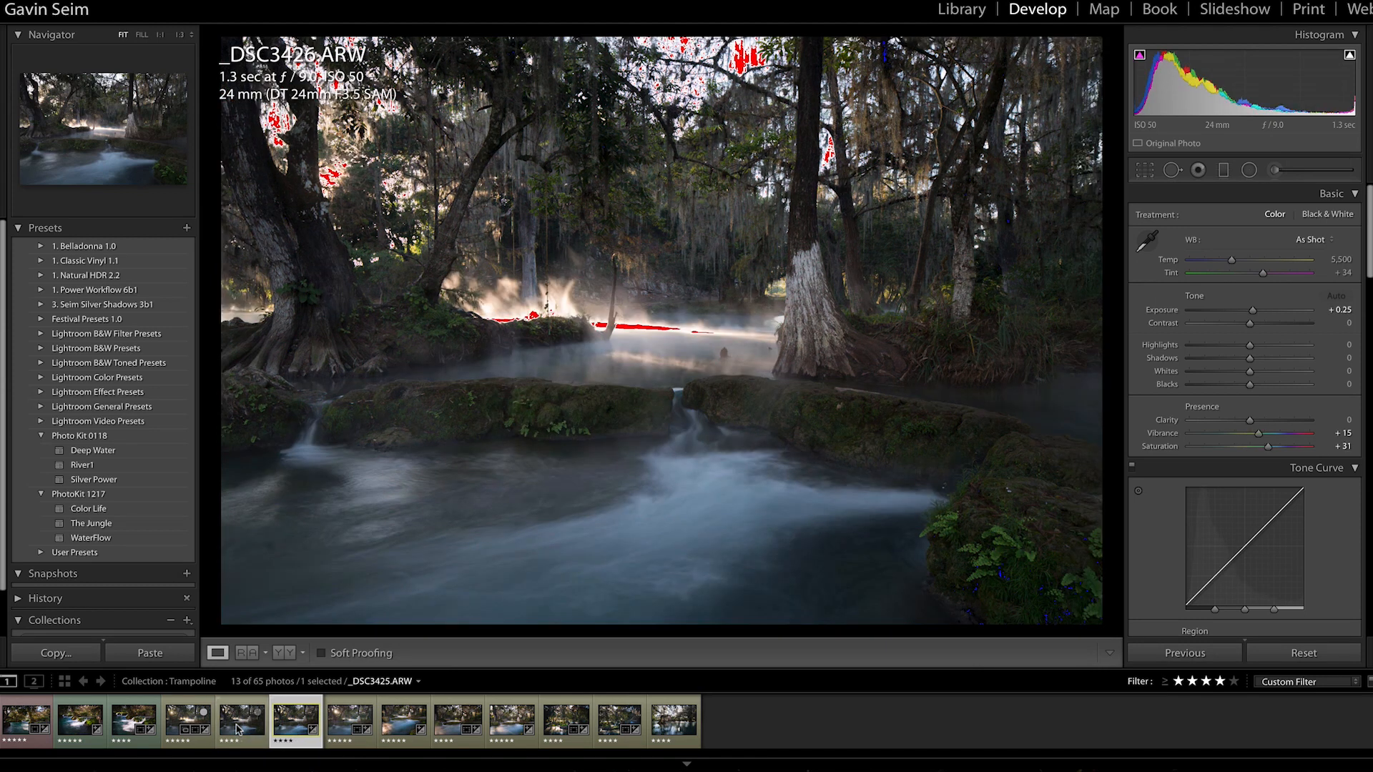
Show highlight clipping on _DSC3428.ARW and lower its Highlights to -46.
key("Right")
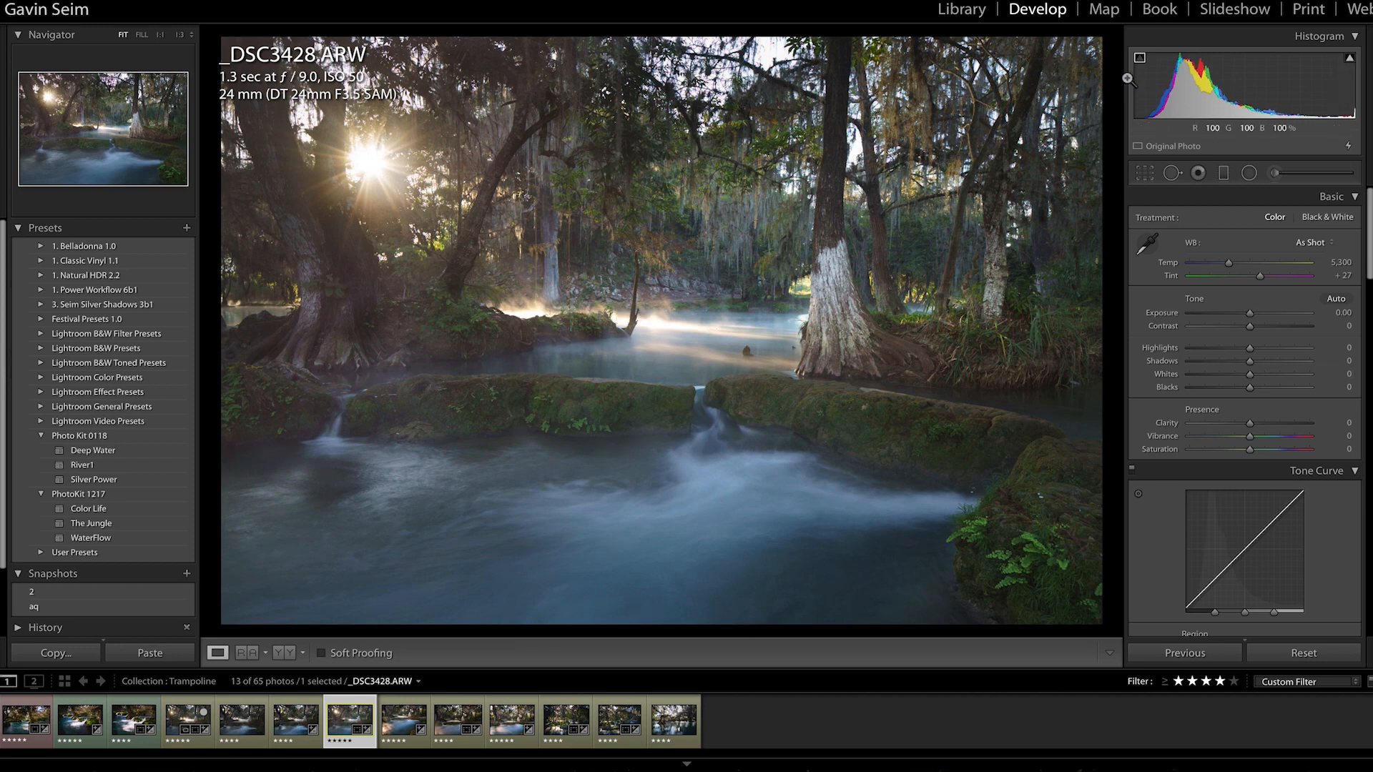
left_click(1350, 57)
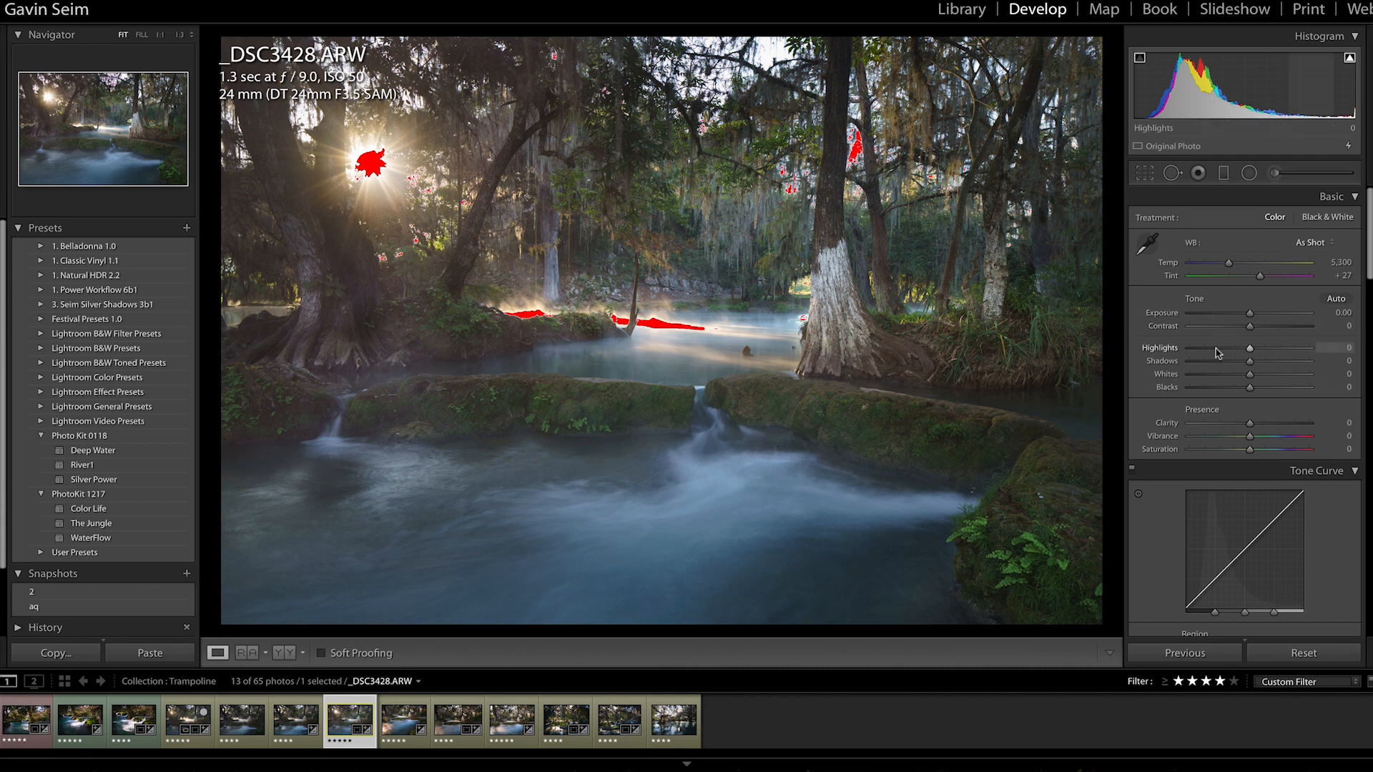
left_click_drag(1219, 349, 1223, 350)
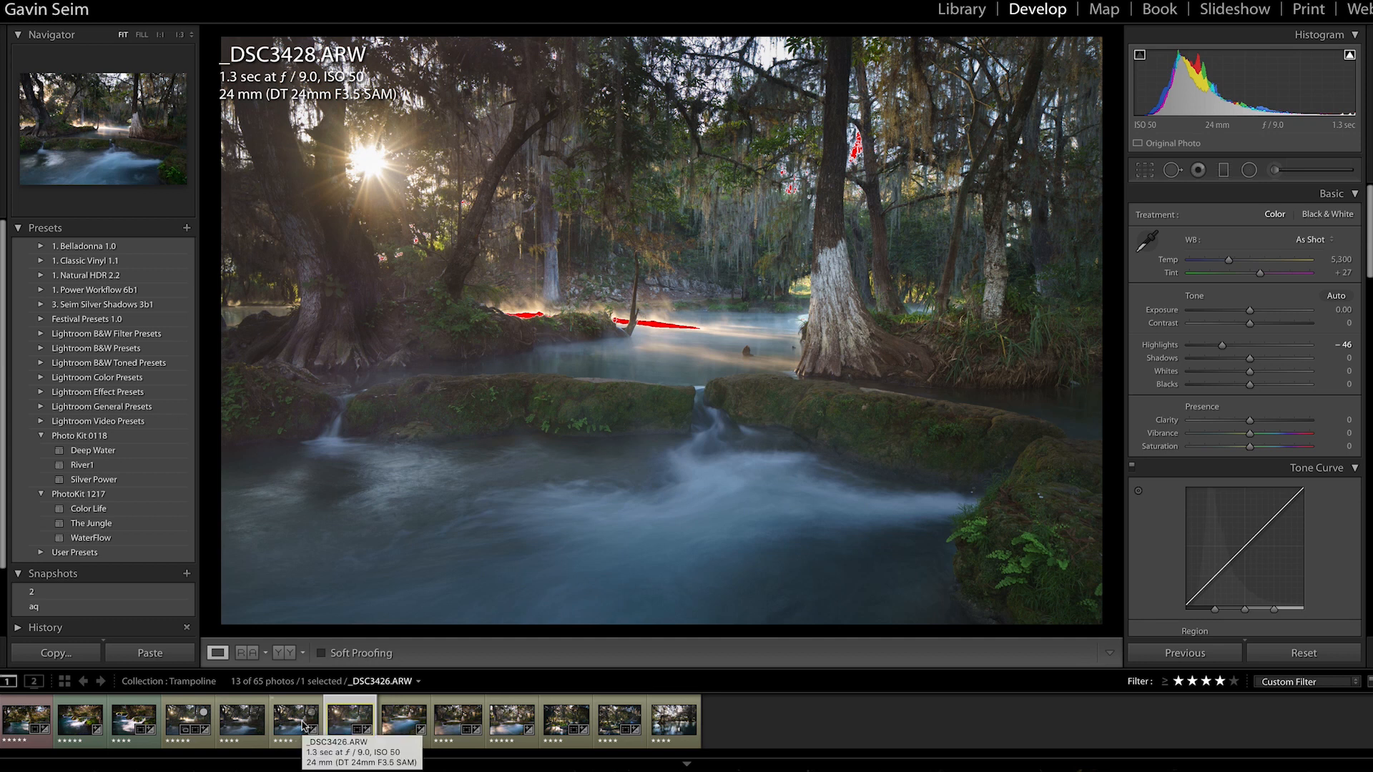
Hide the highlight and shadow clipping warnings while viewing _DSC3426.ARW.
left_click(301, 722)
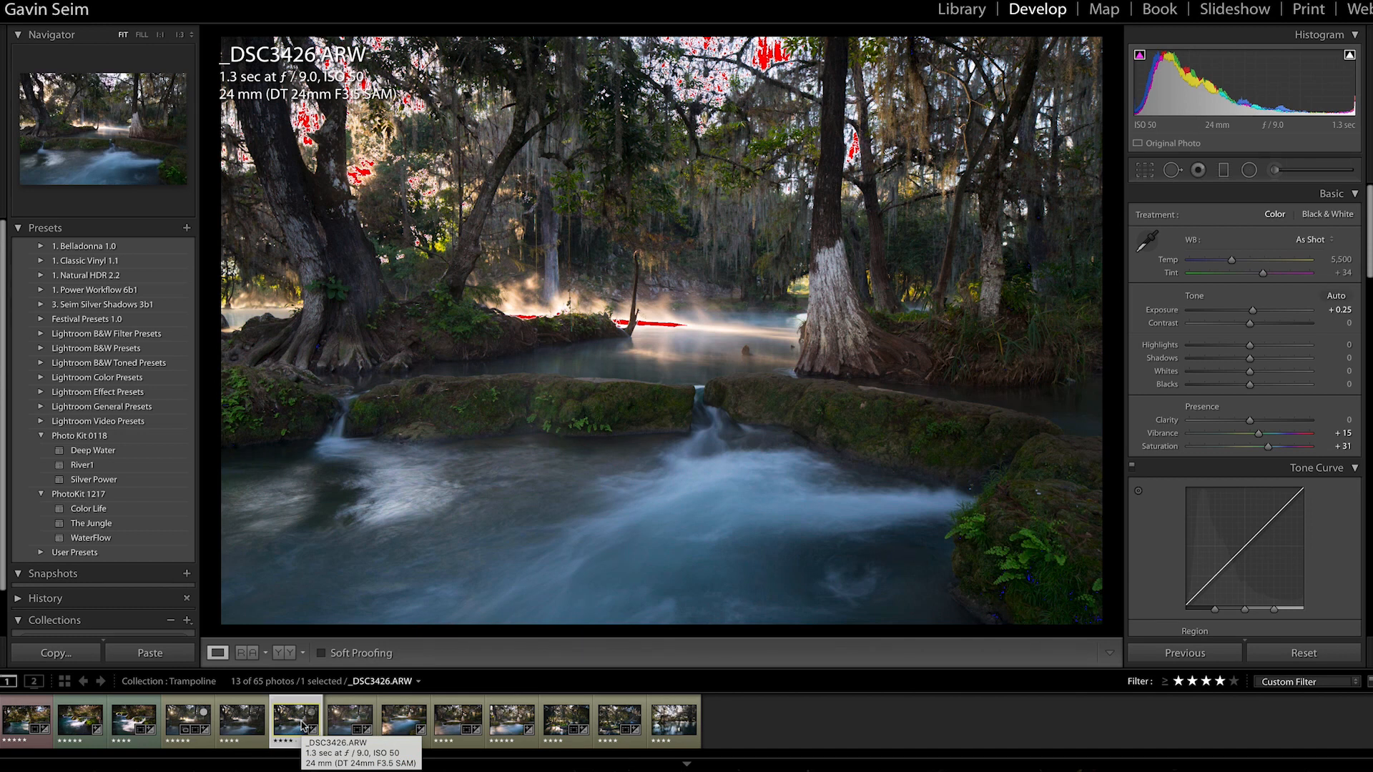
left_click(1350, 57)
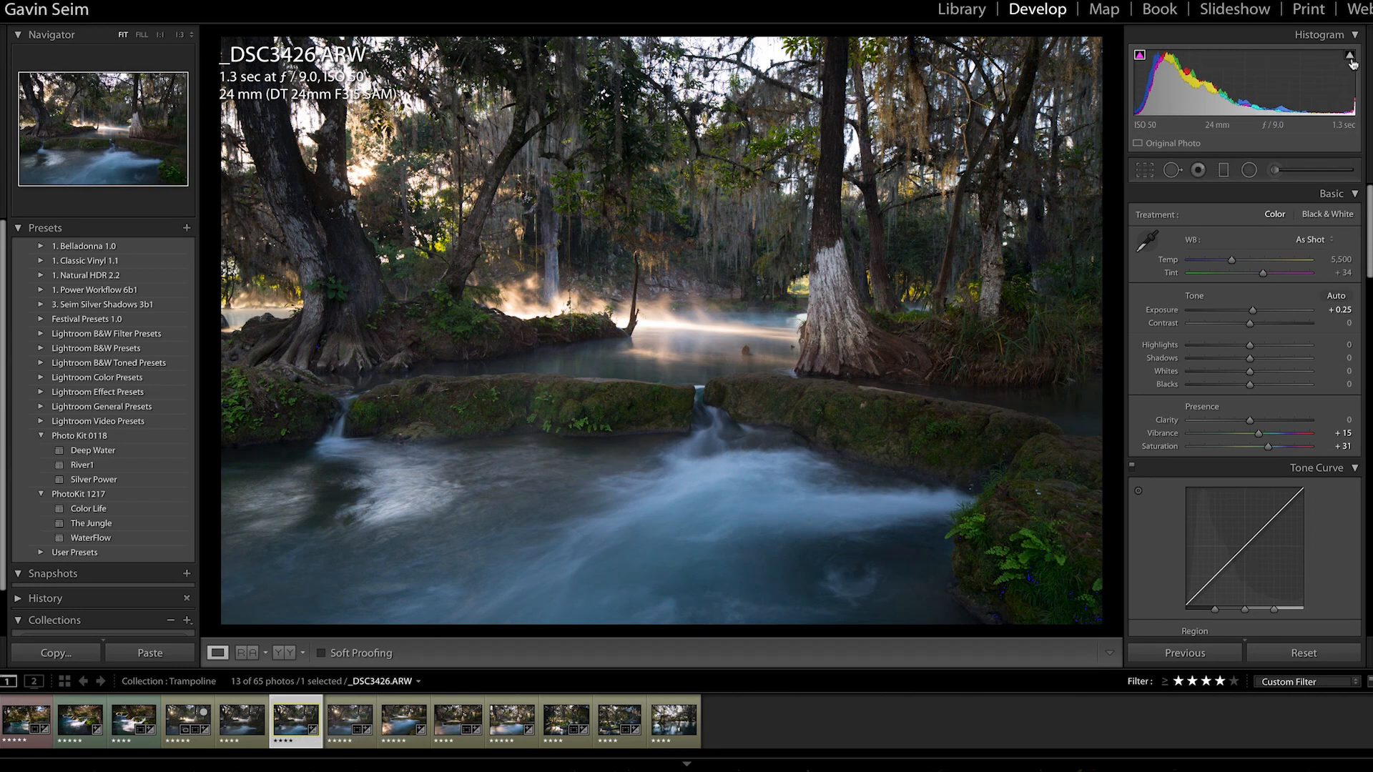
key("Right")
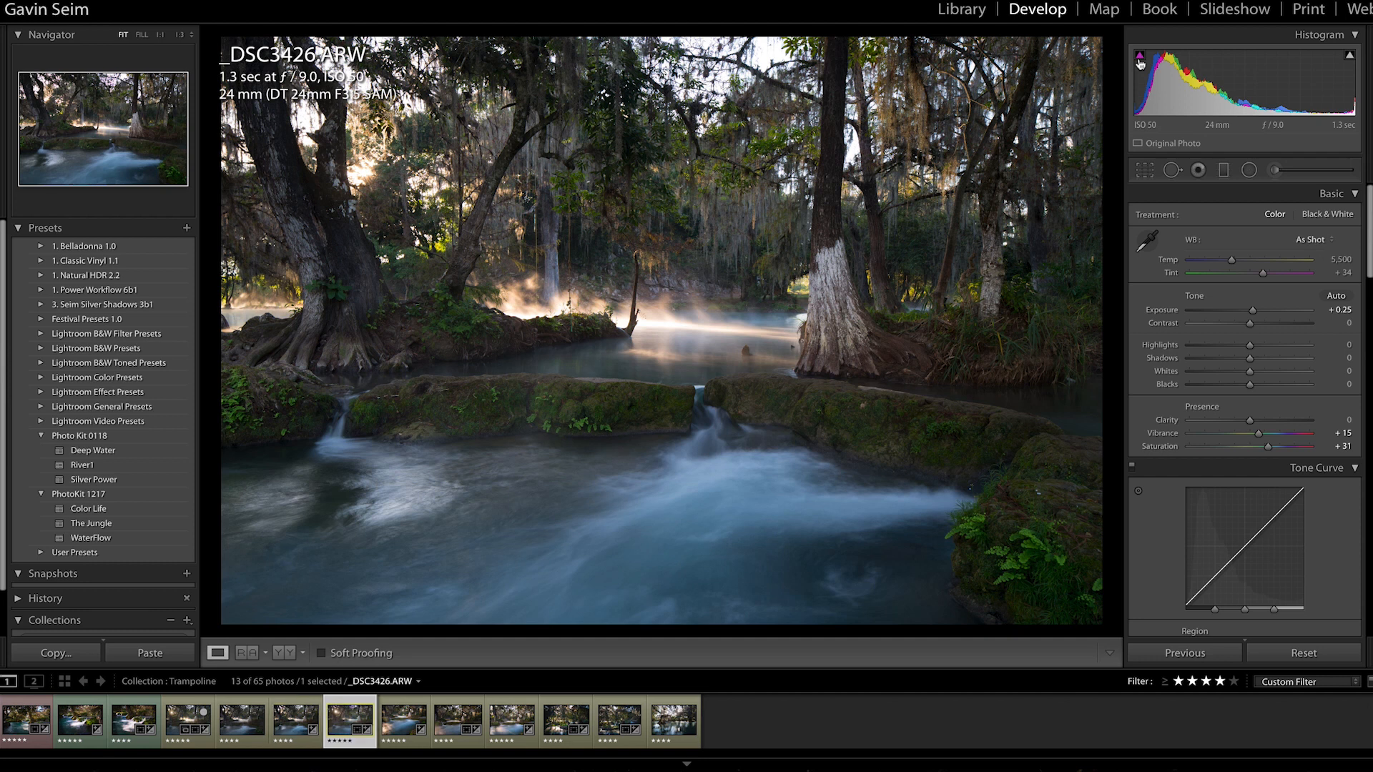
key("Left")
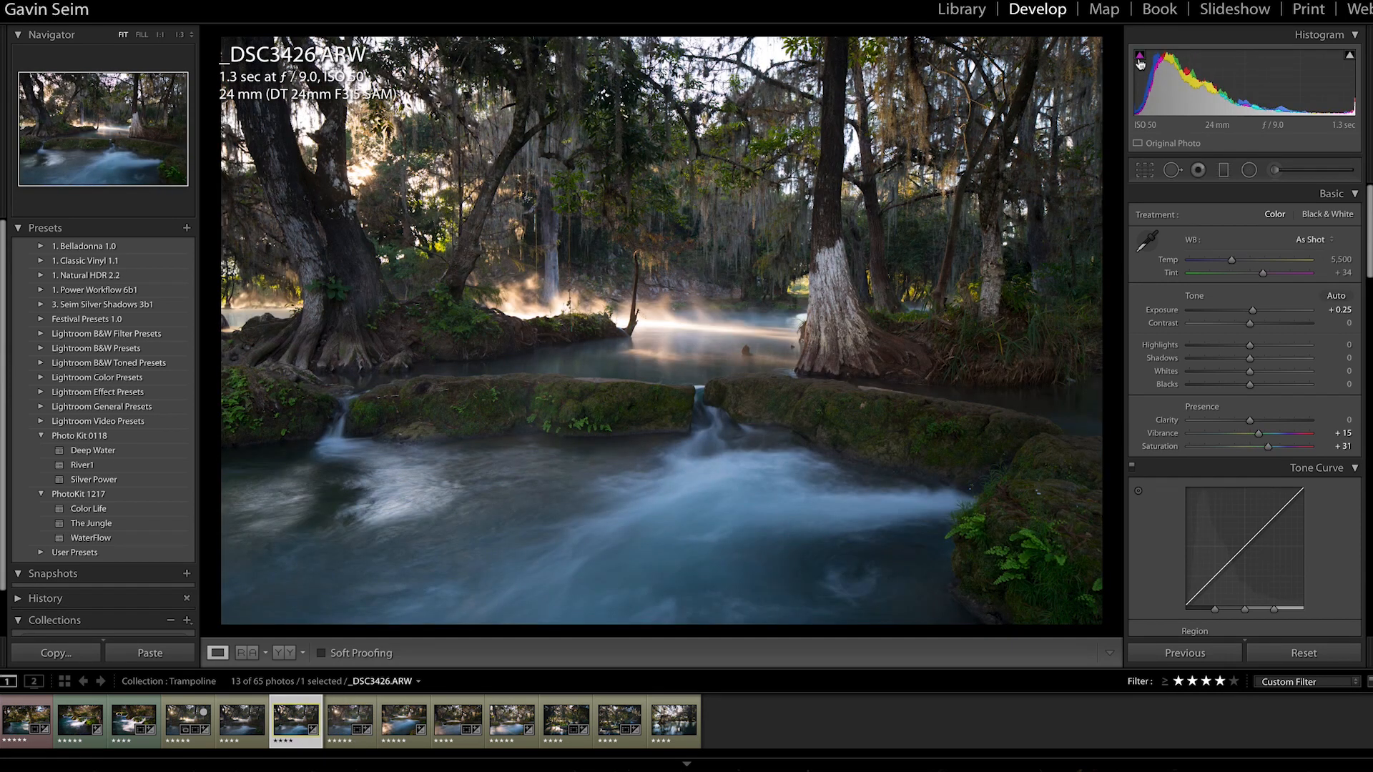
Compare the mist and mossy riverbank detail of _DSC3426.ARW and _DSC3428.ARW at 1:1.
left_click(662, 306)
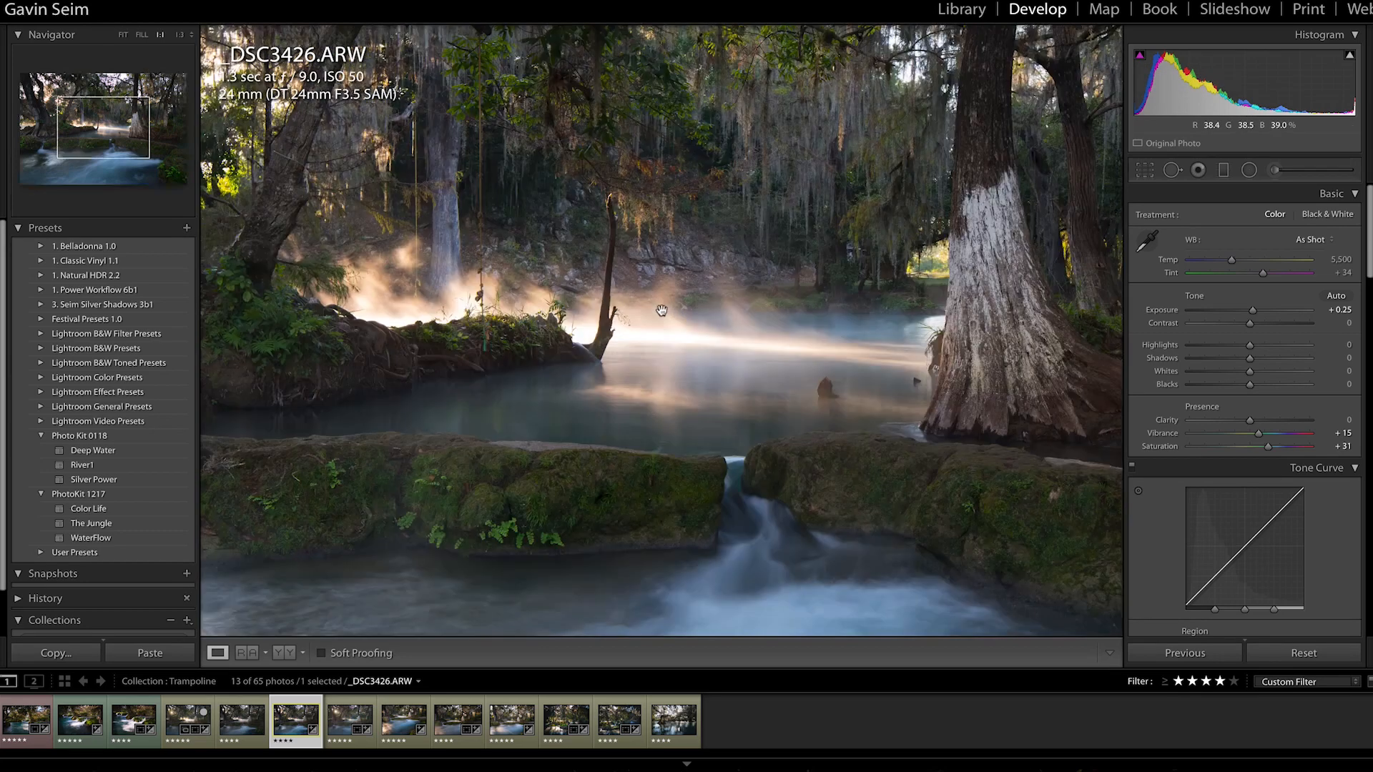
left_click(632, 319)
left_click(483, 442)
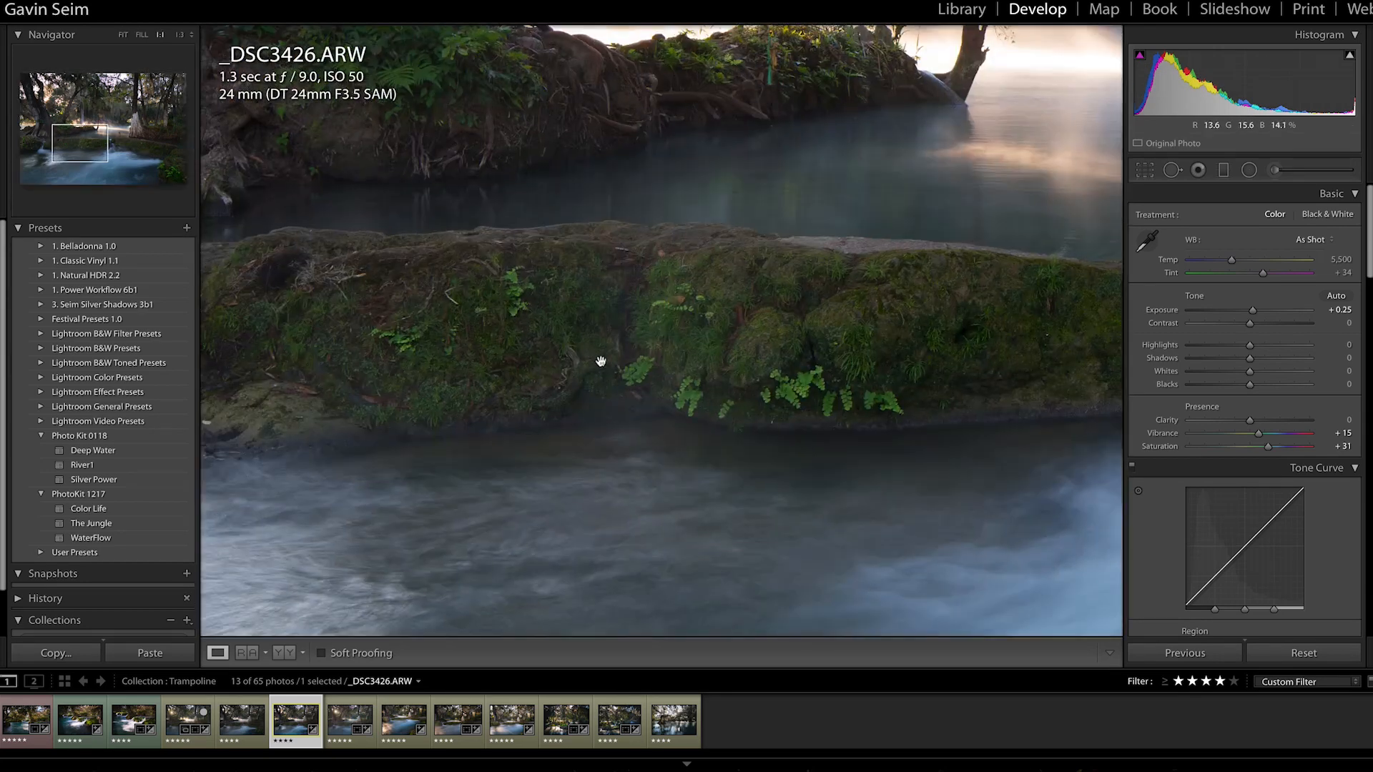
left_click_drag(626, 281, 894, 411)
left_click(613, 208)
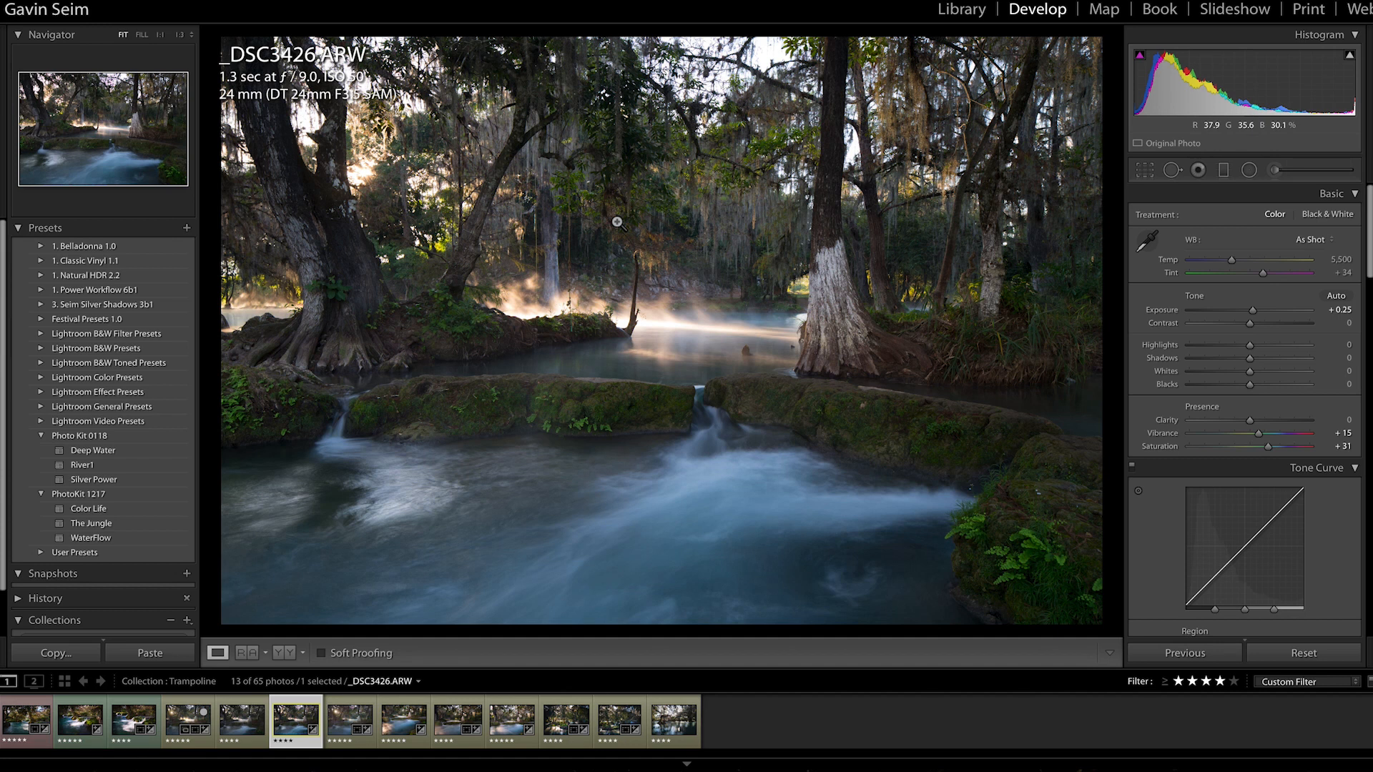
key("Right")
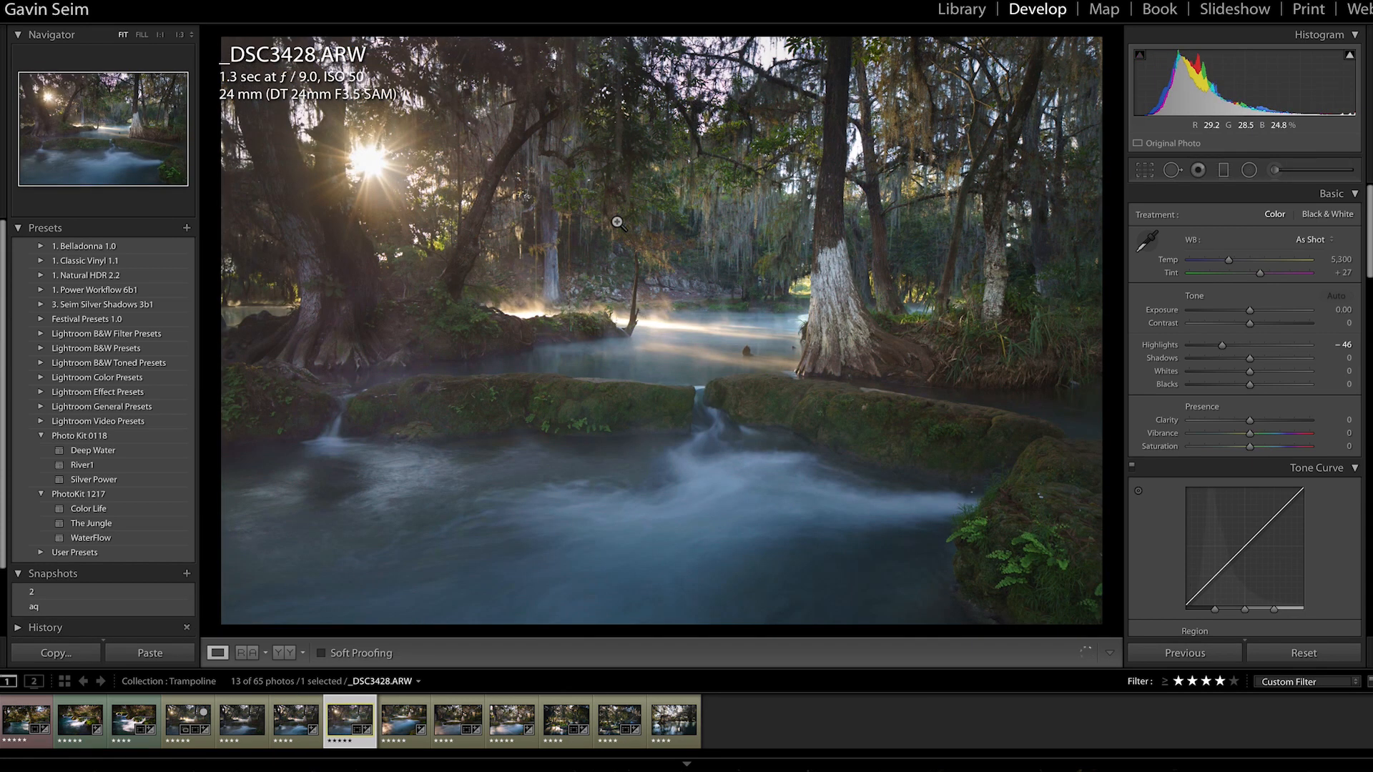
left_click(599, 405)
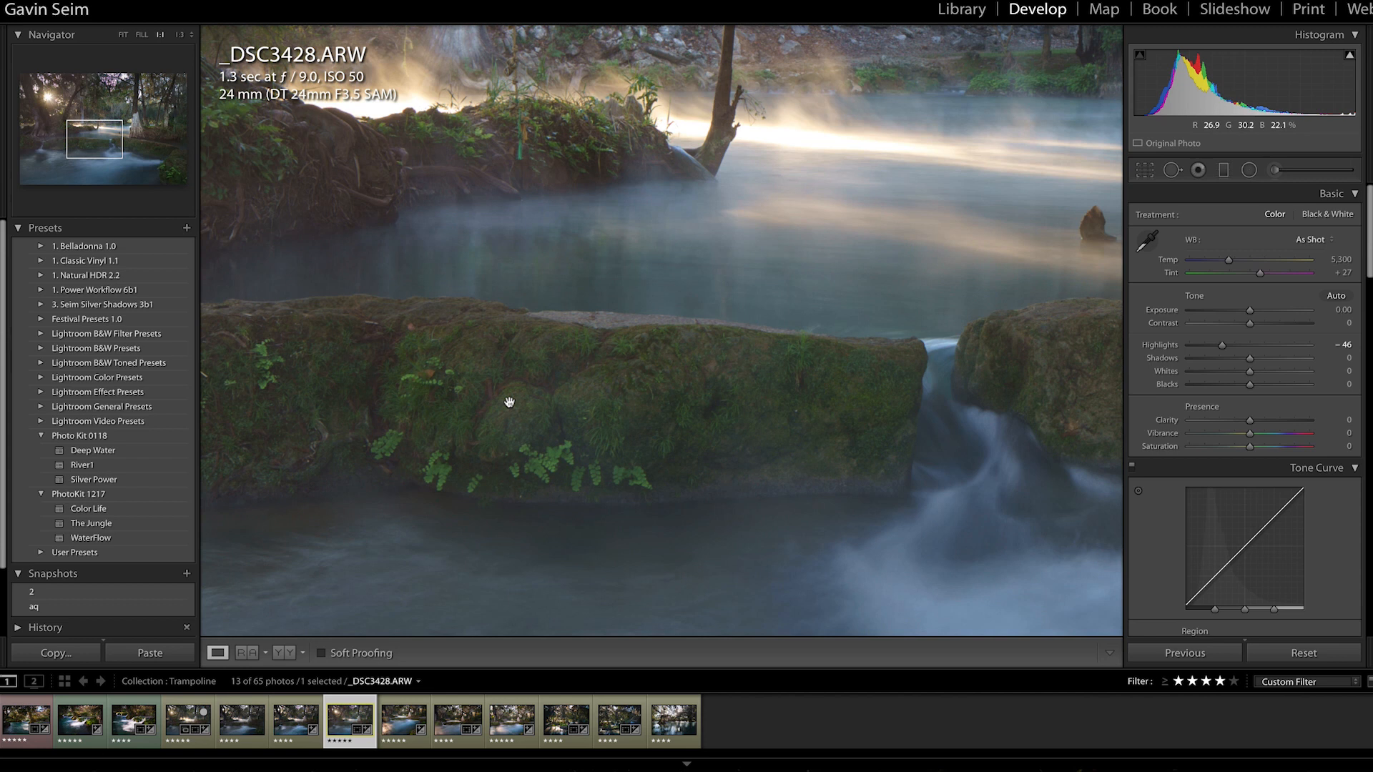
left_click(509, 402)
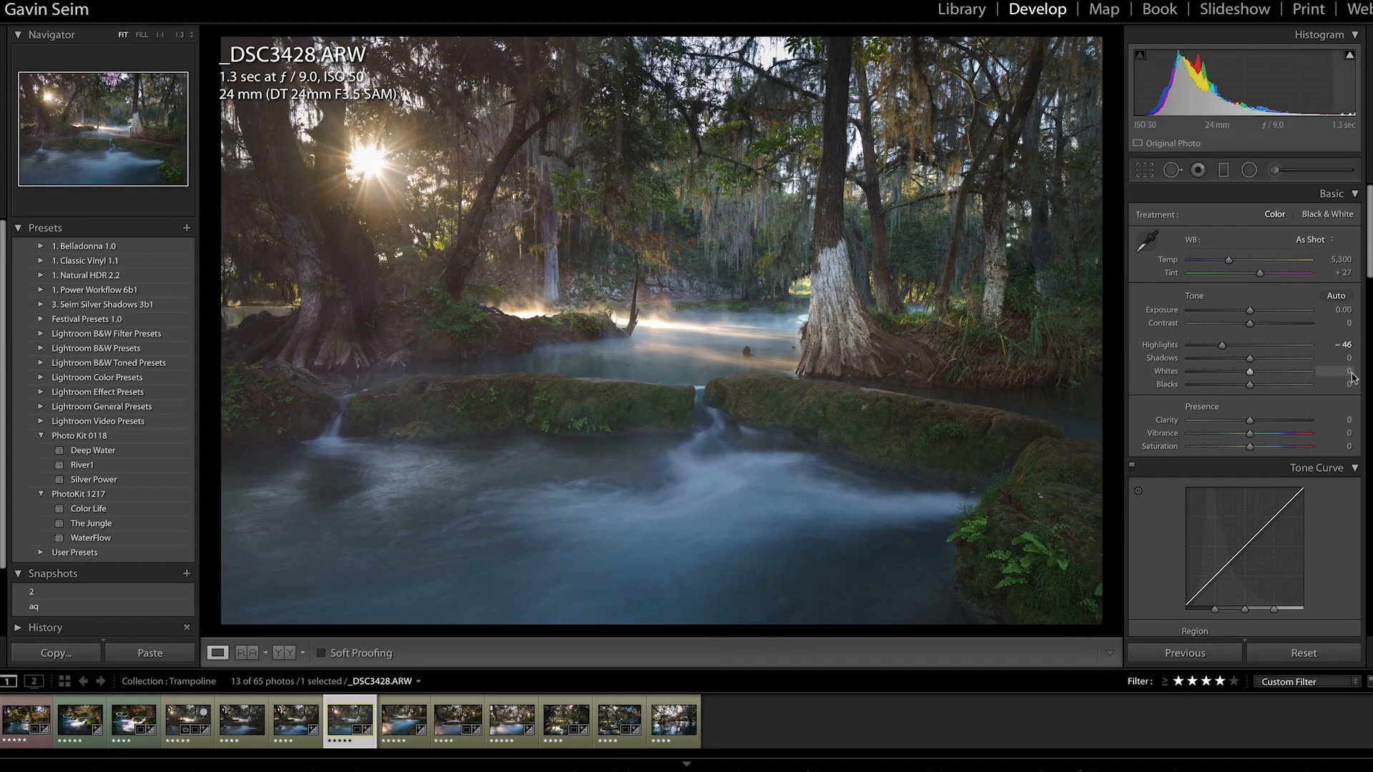
Set the Dehaze amount of _DSC3428.ARW to +13 and check the detail up close.
scroll(1245, 443, "down", 15)
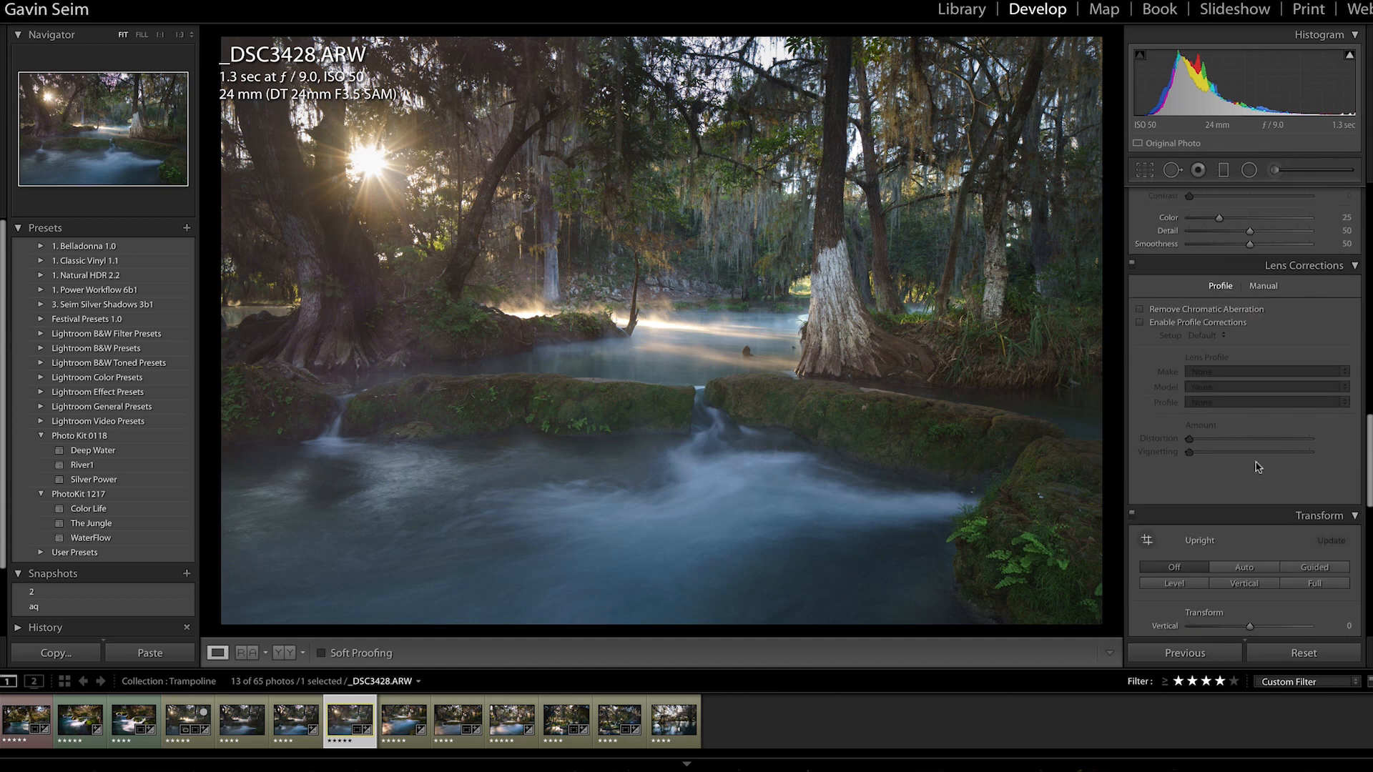
scroll(1258, 467, "down", 8)
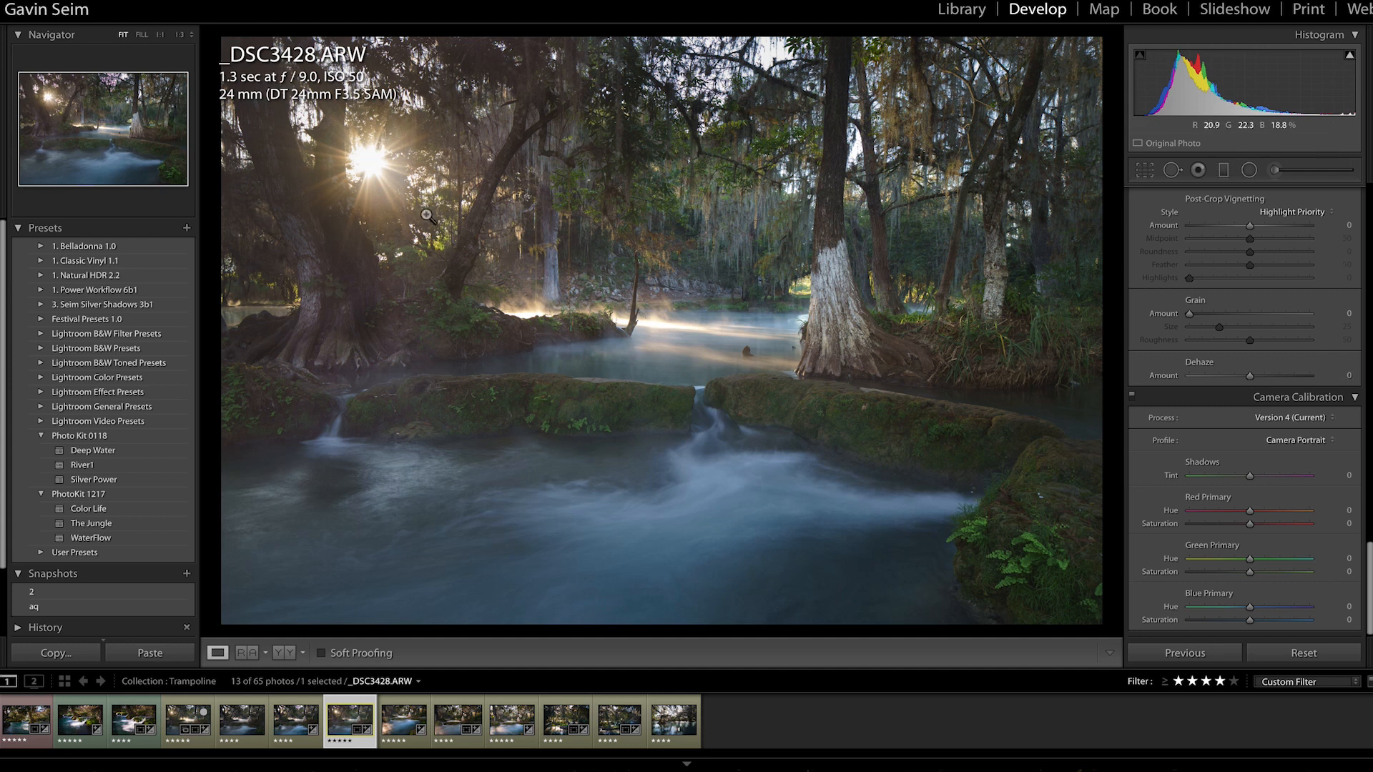
mouse_move(1250, 376)
left_mouse_down()
mouse_move(1271, 379)
mouse_move(1258, 380)
left_mouse_up()
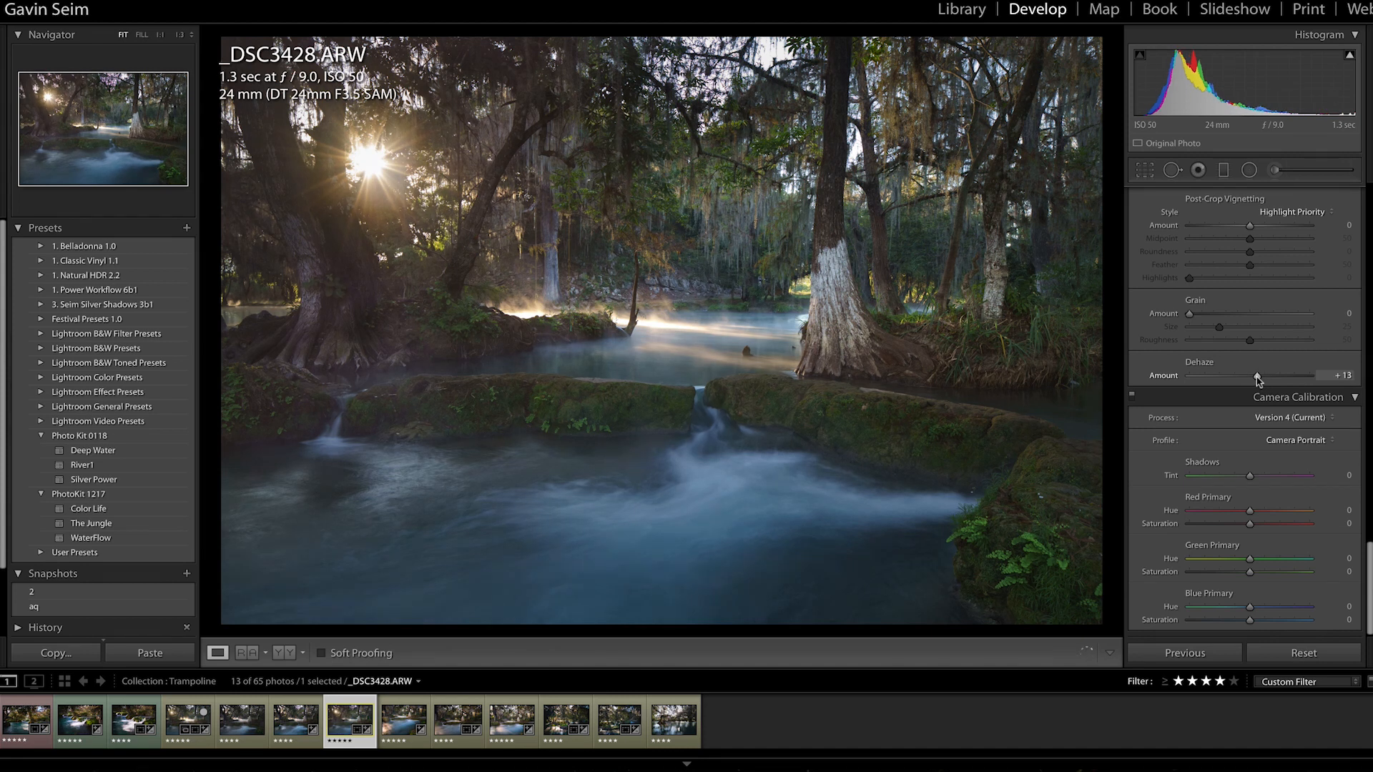
left_click(604, 409)
left_click(605, 412)
Inspect _DSC3426.ARW at 1:1 around the sun, rate it three stars, and go back to _DSC3424.ARW.
key("Left")
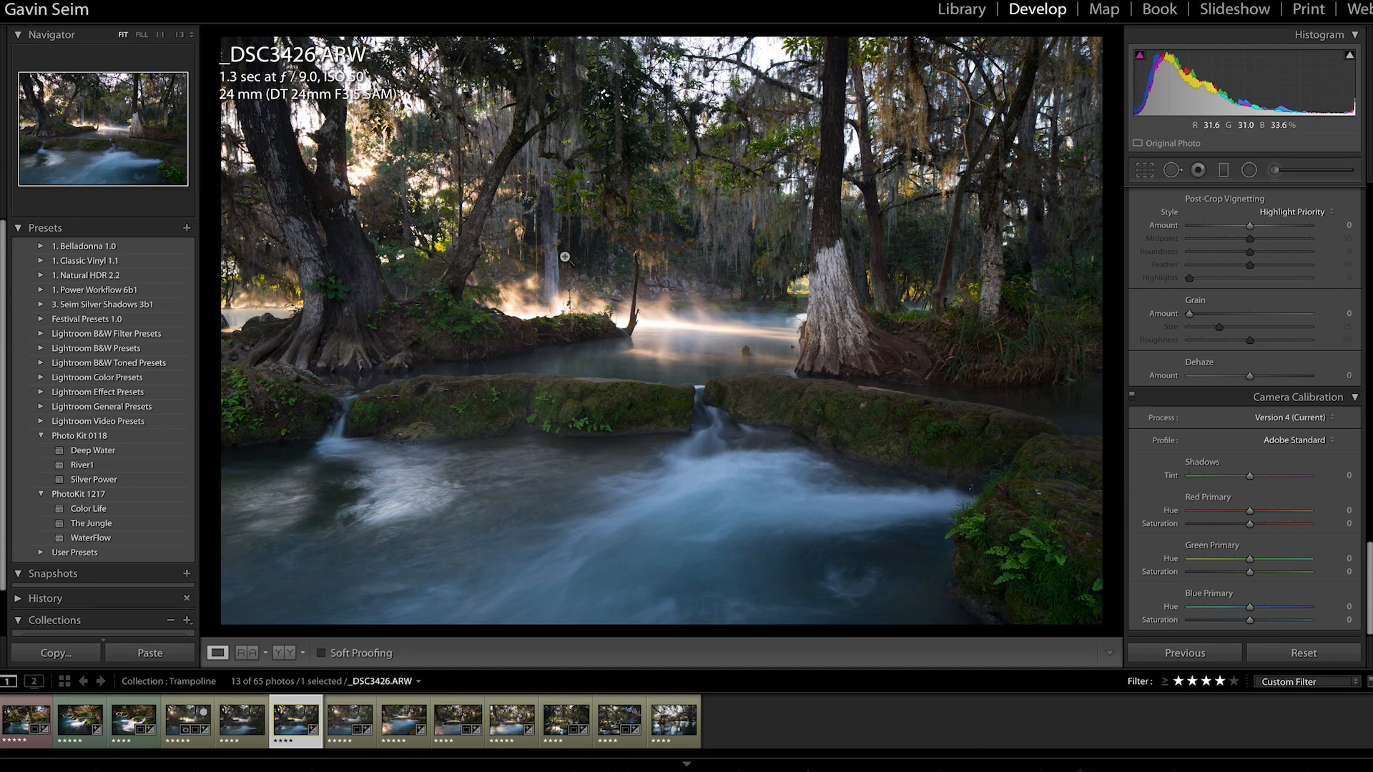
left_click(354, 180)
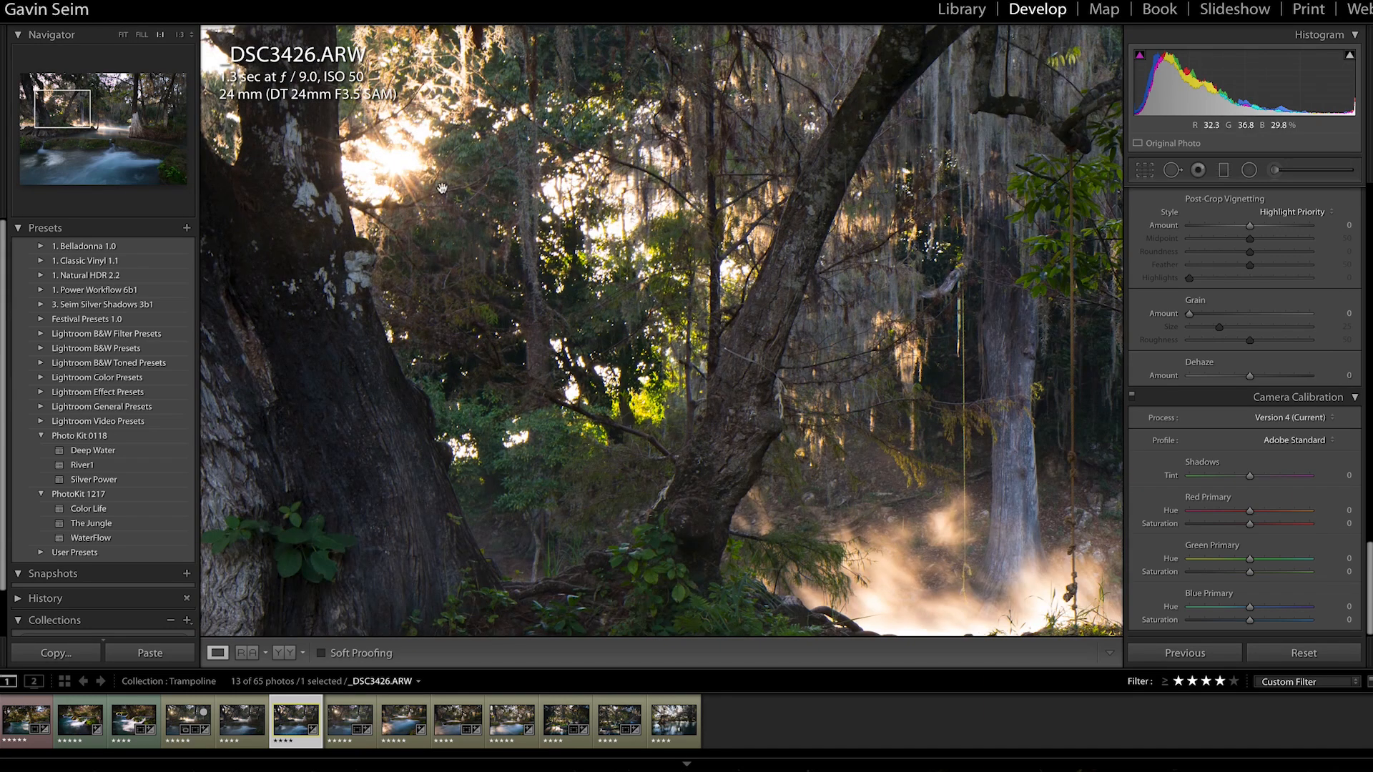
left_click(424, 184)
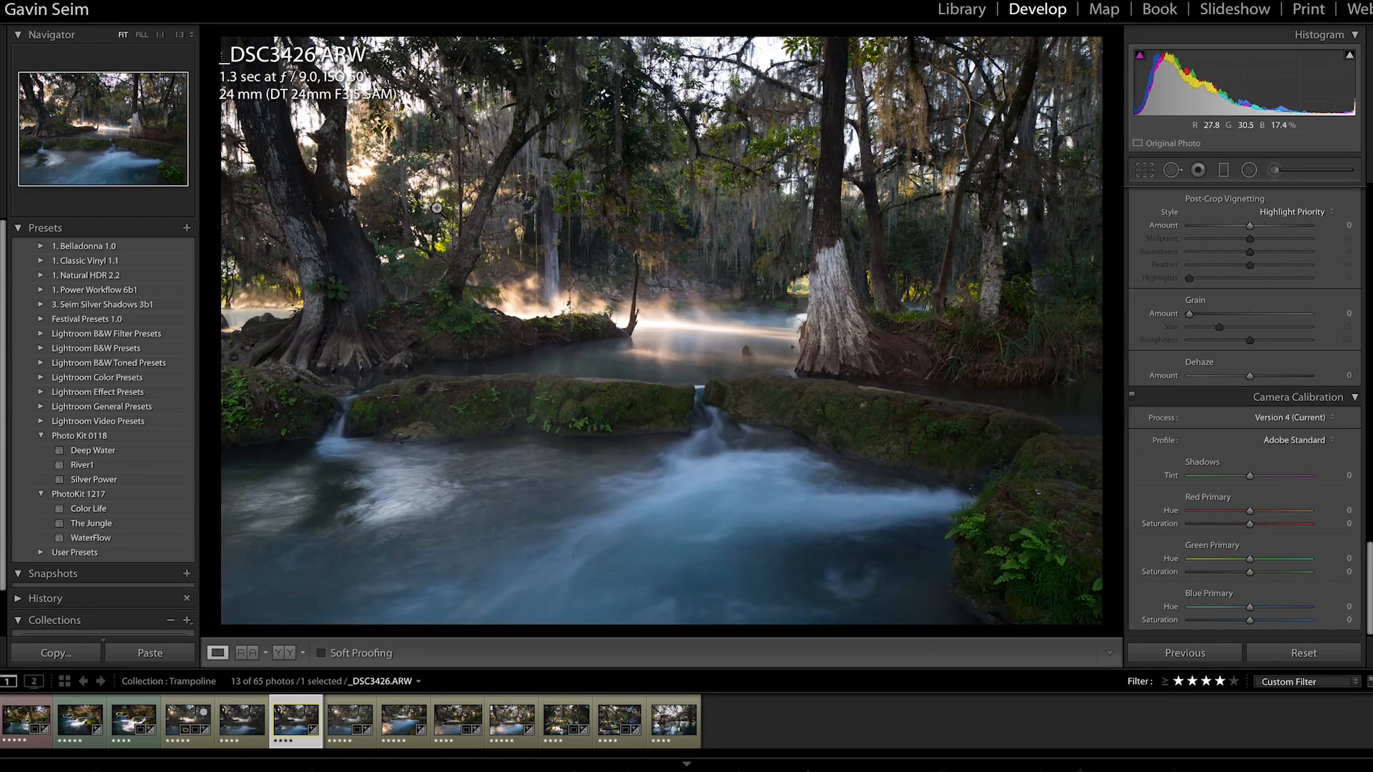
left_click(648, 451)
left_click(738, 482)
key("3")
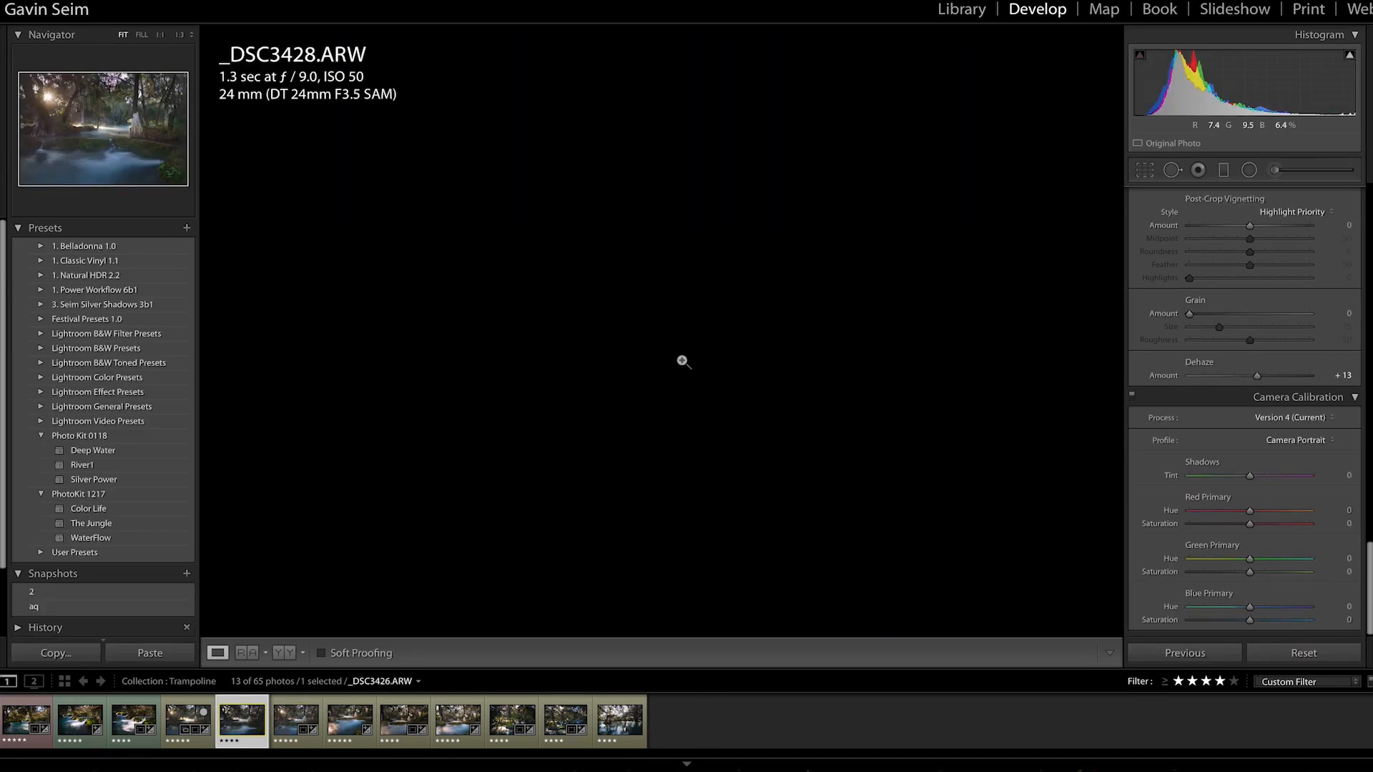
key("Left")
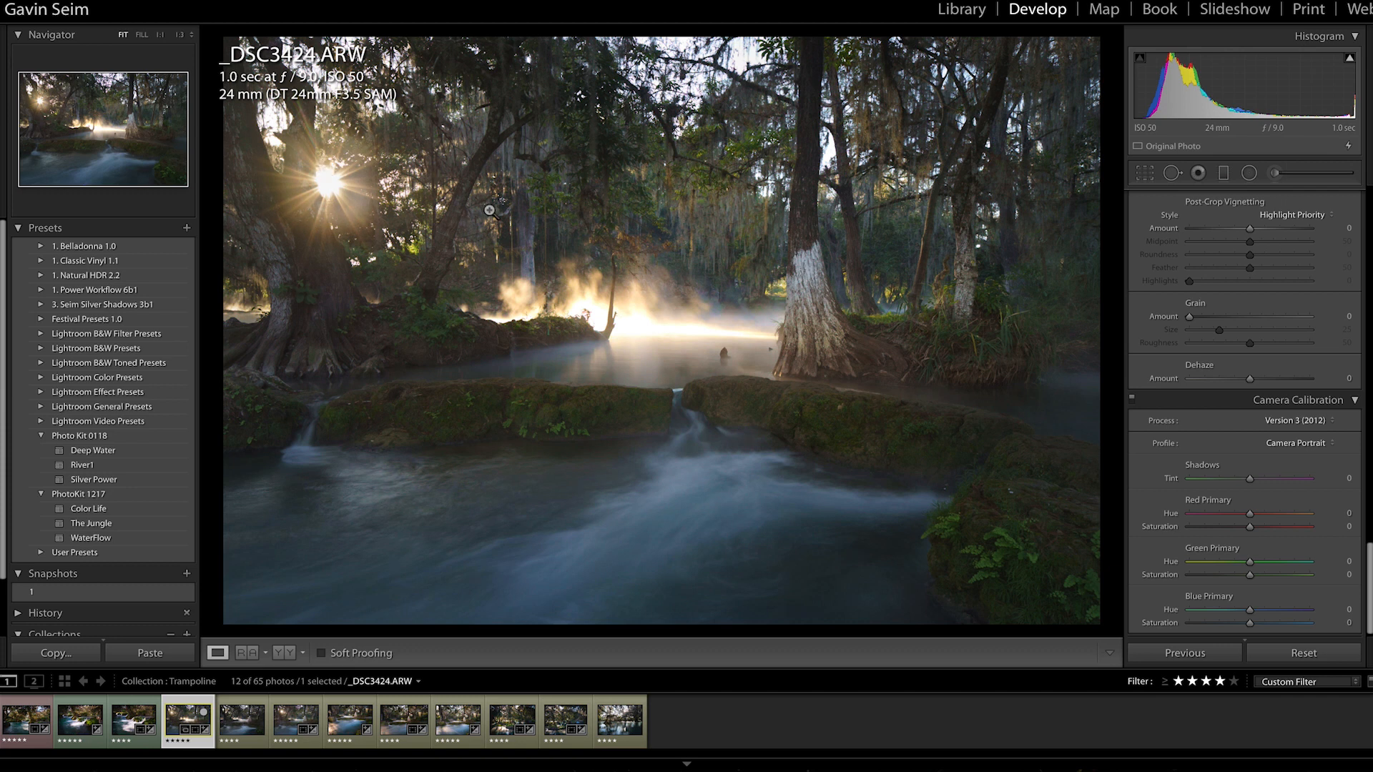
Look through _DSC3425.ARW, _DSC3428.ARW and _DSC3430.ARW one after another, ending on _DSC3430.ARW.
left_click(238, 722)
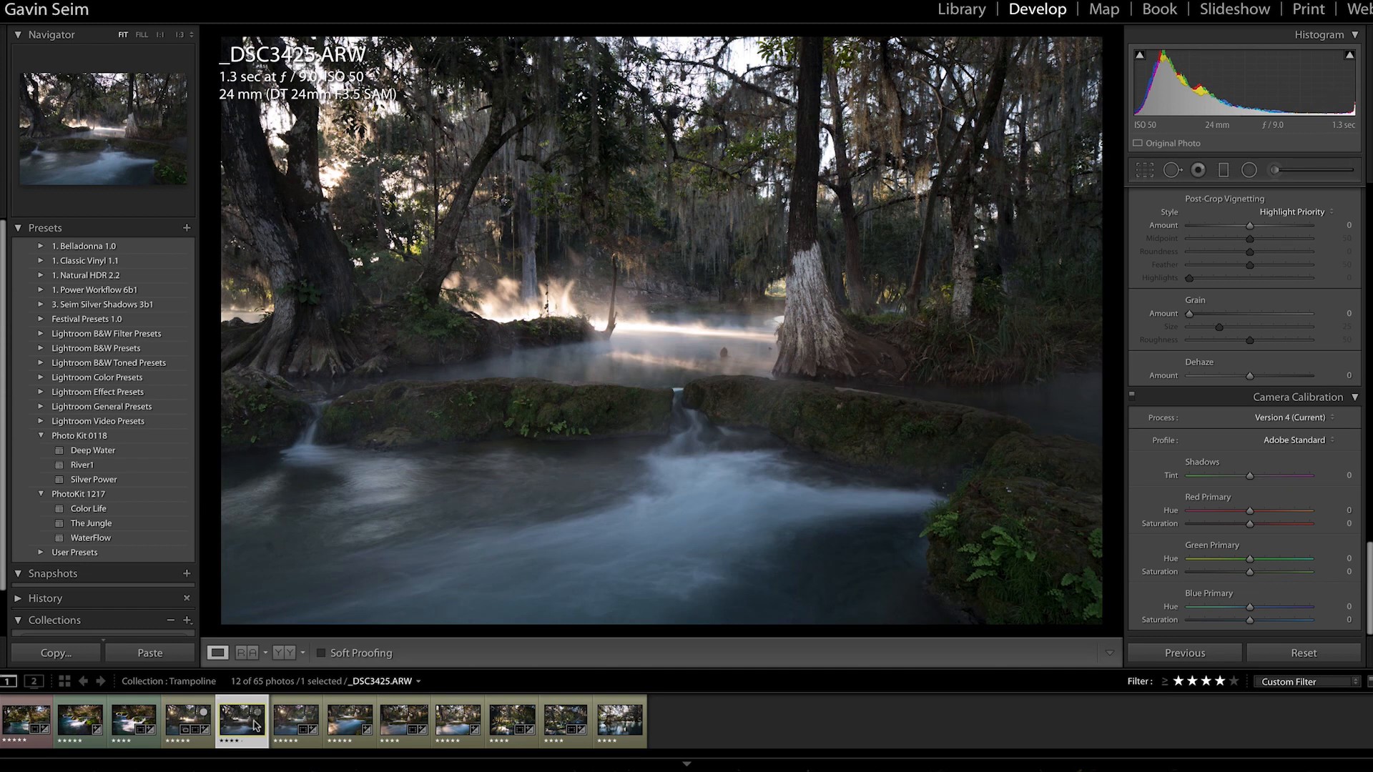
left_click(285, 726)
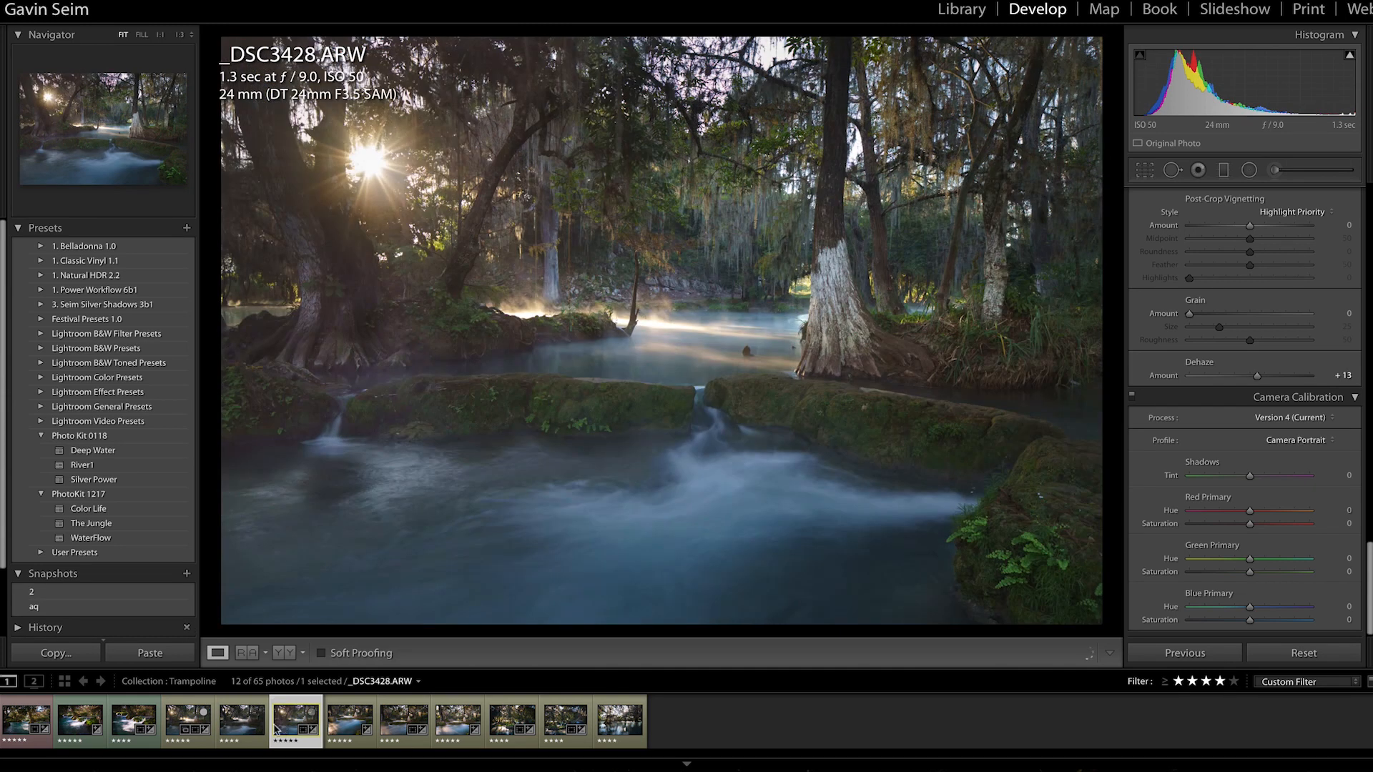
left_click(348, 730)
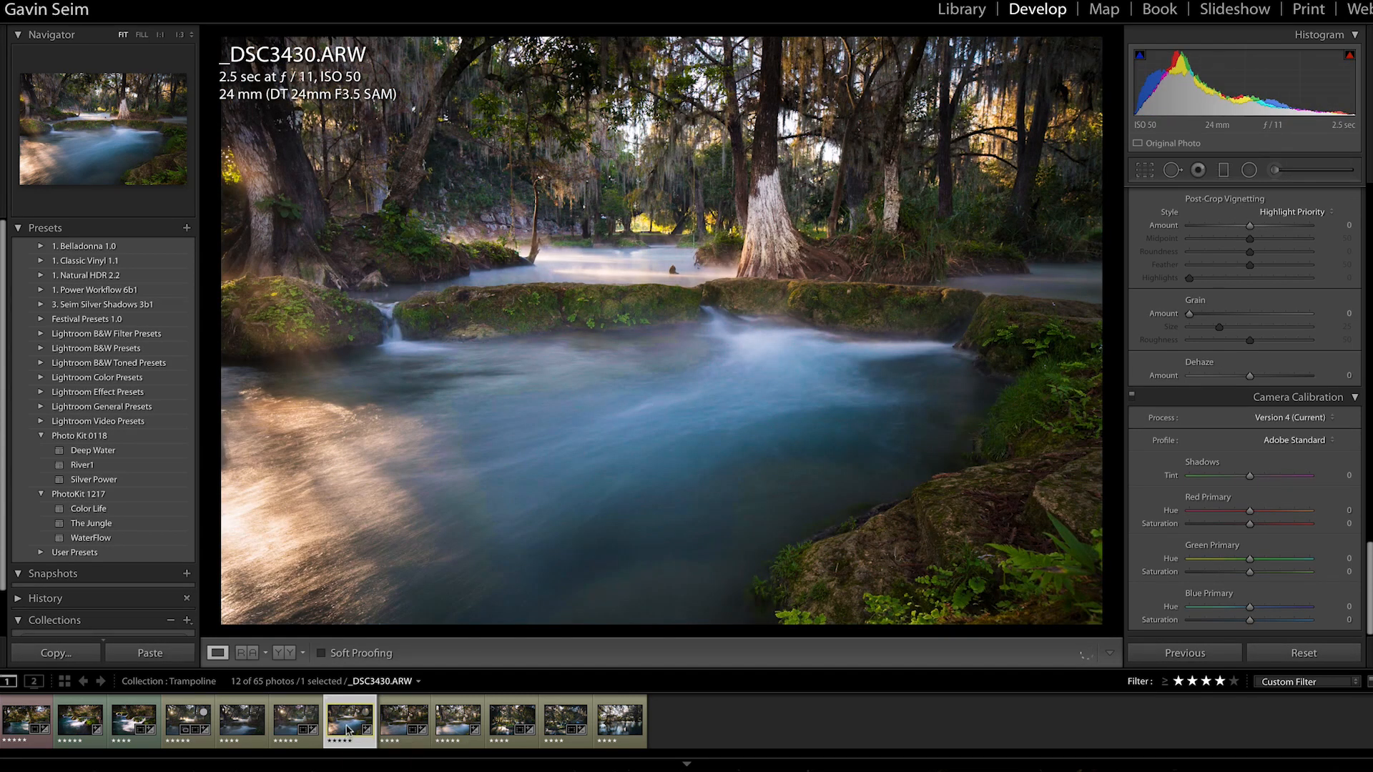
left_click(300, 728)
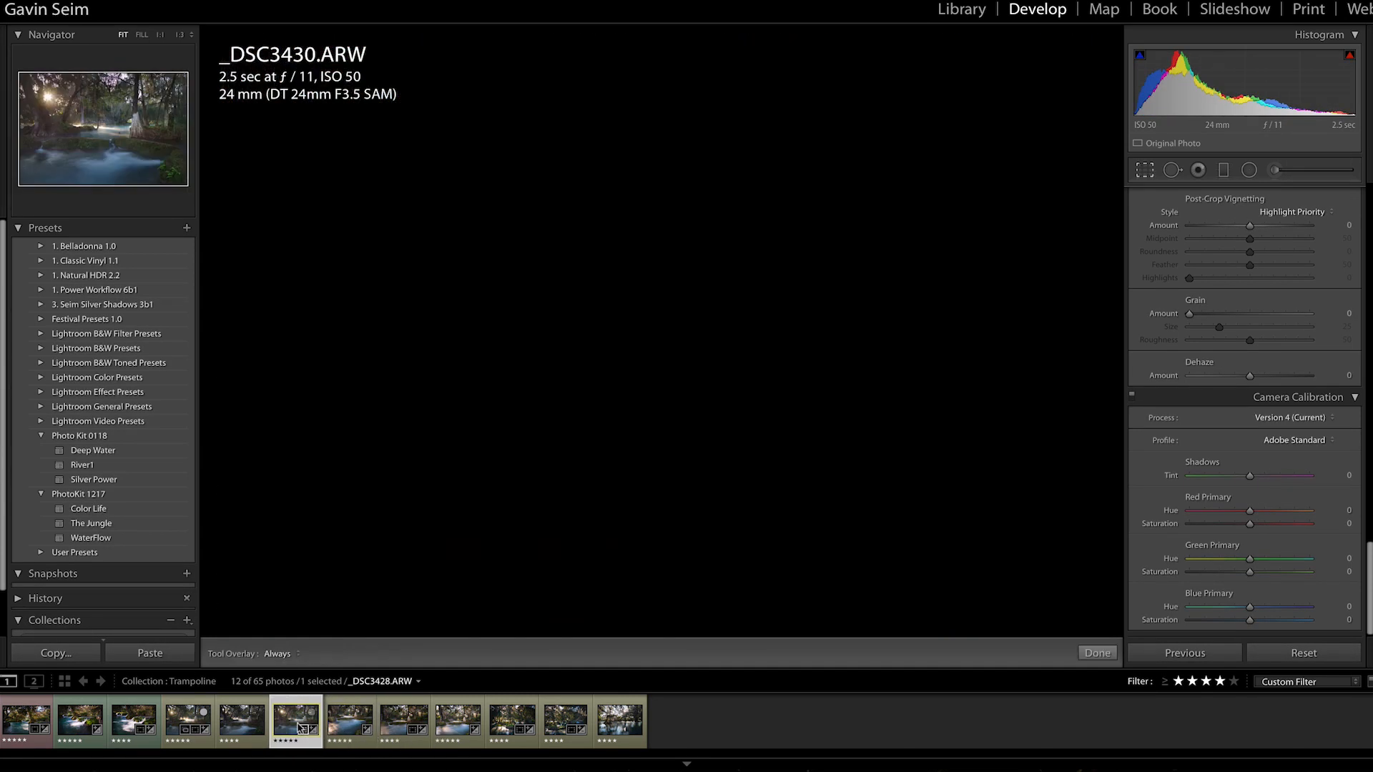
left_click(350, 722)
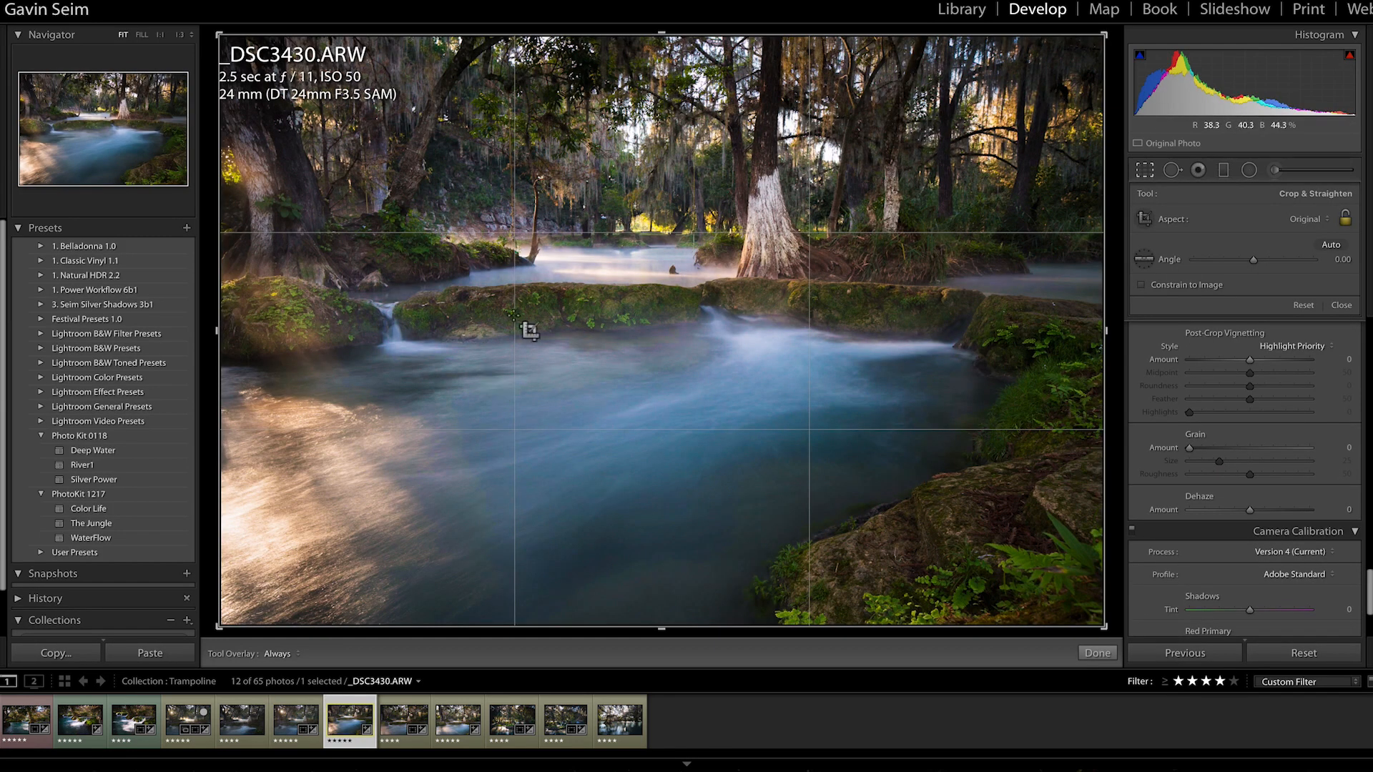
Leave the crop tool, then give _DSC3430.ARW a red colour label and a five-star rating.
key("r")
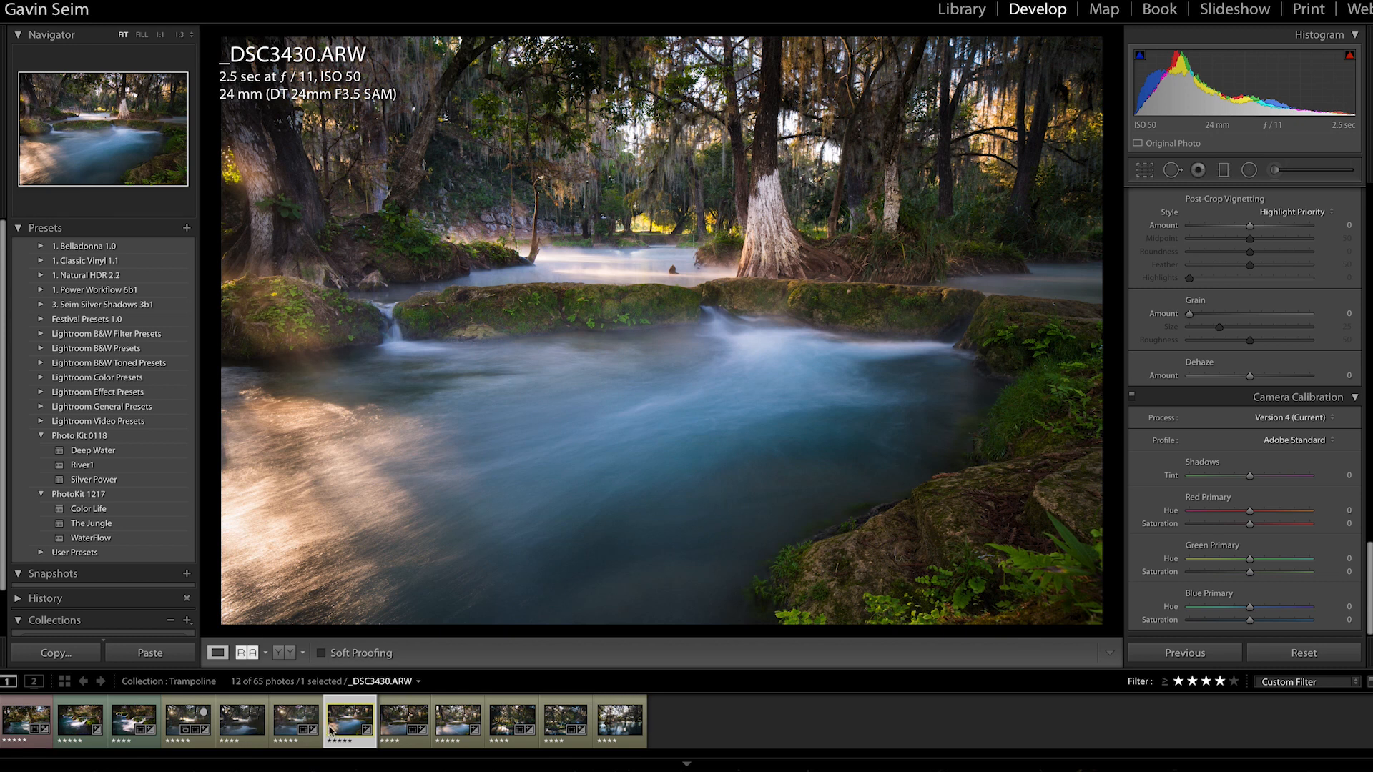
key("6")
key("5")
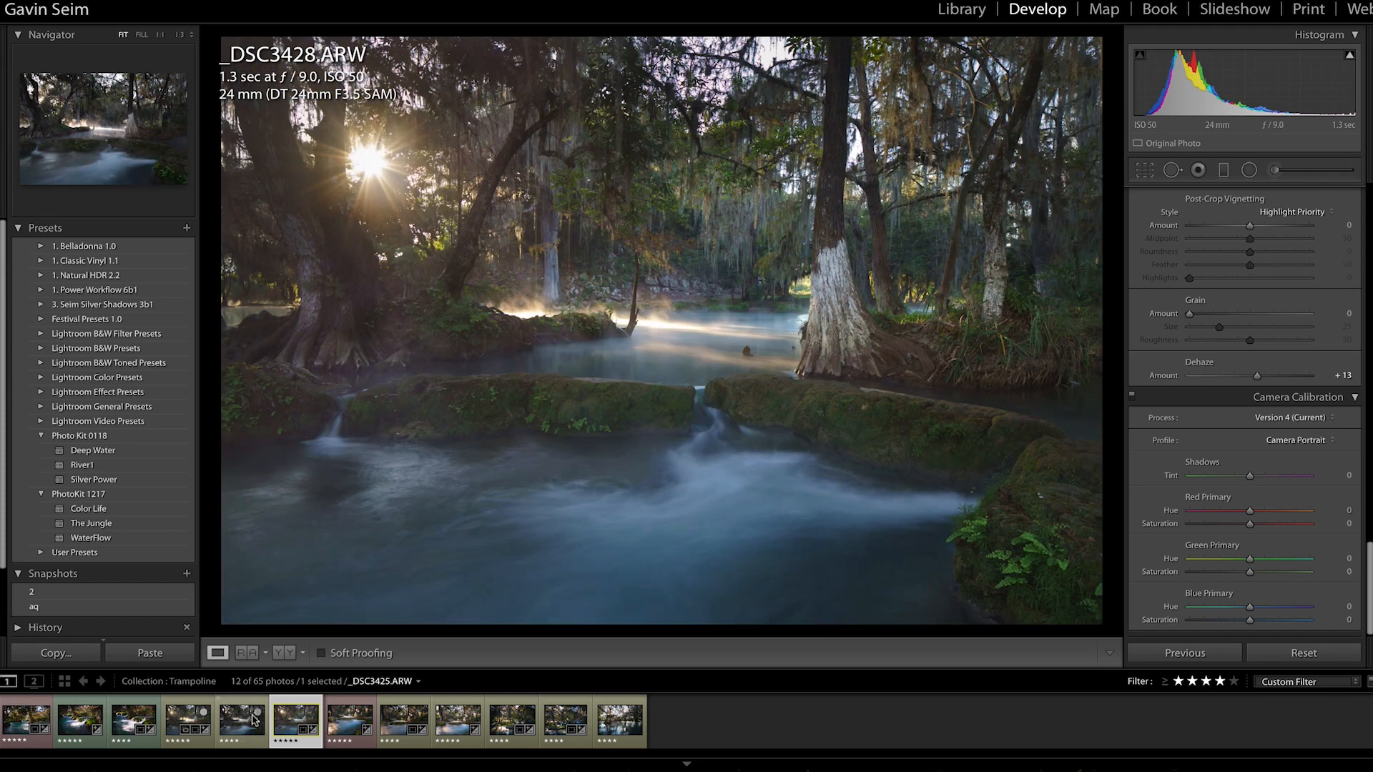
Compare _DSC3428.ARW and _DSC3430.ARW side by side with the surrounding panels hidden, checking the sunlit water of _DSC3430.ARW at 1:1.
left_click(345, 724, "ctrl")
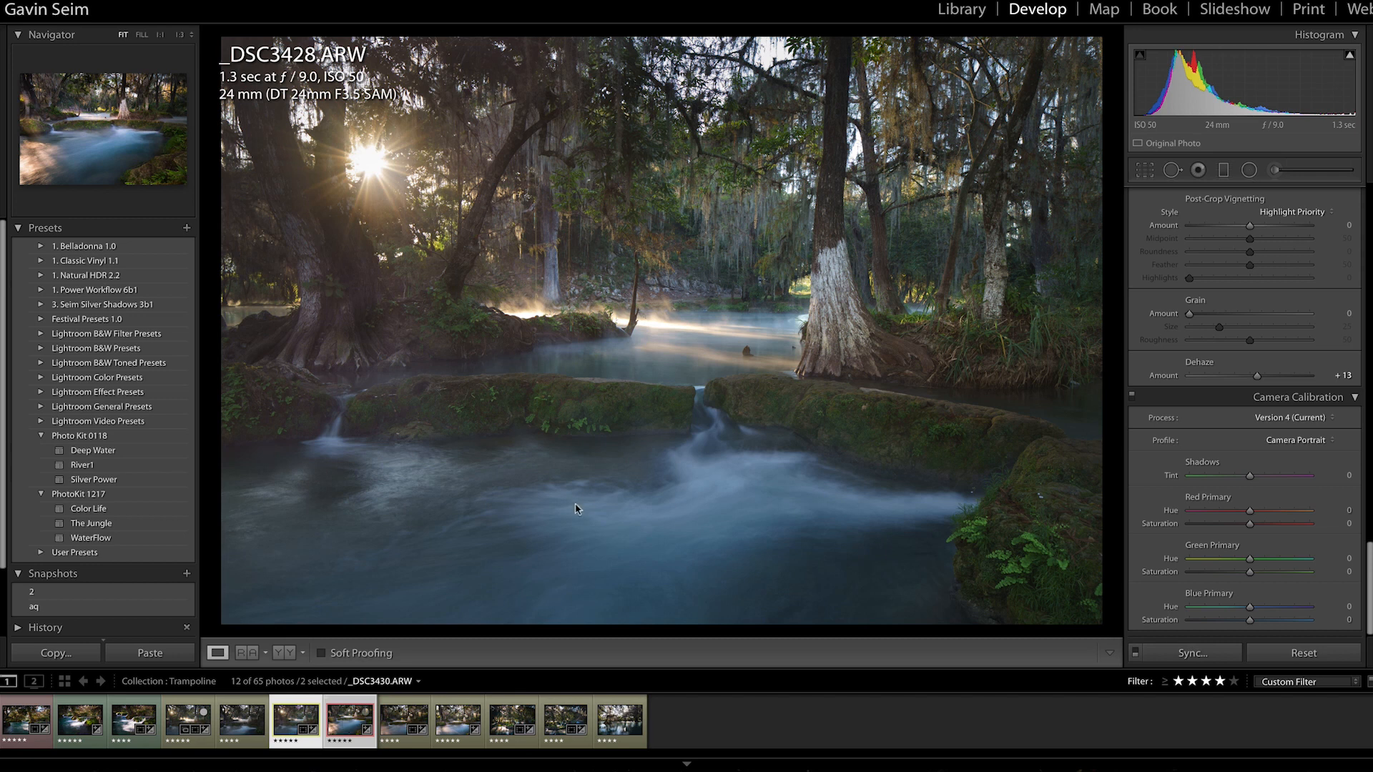
key("c")
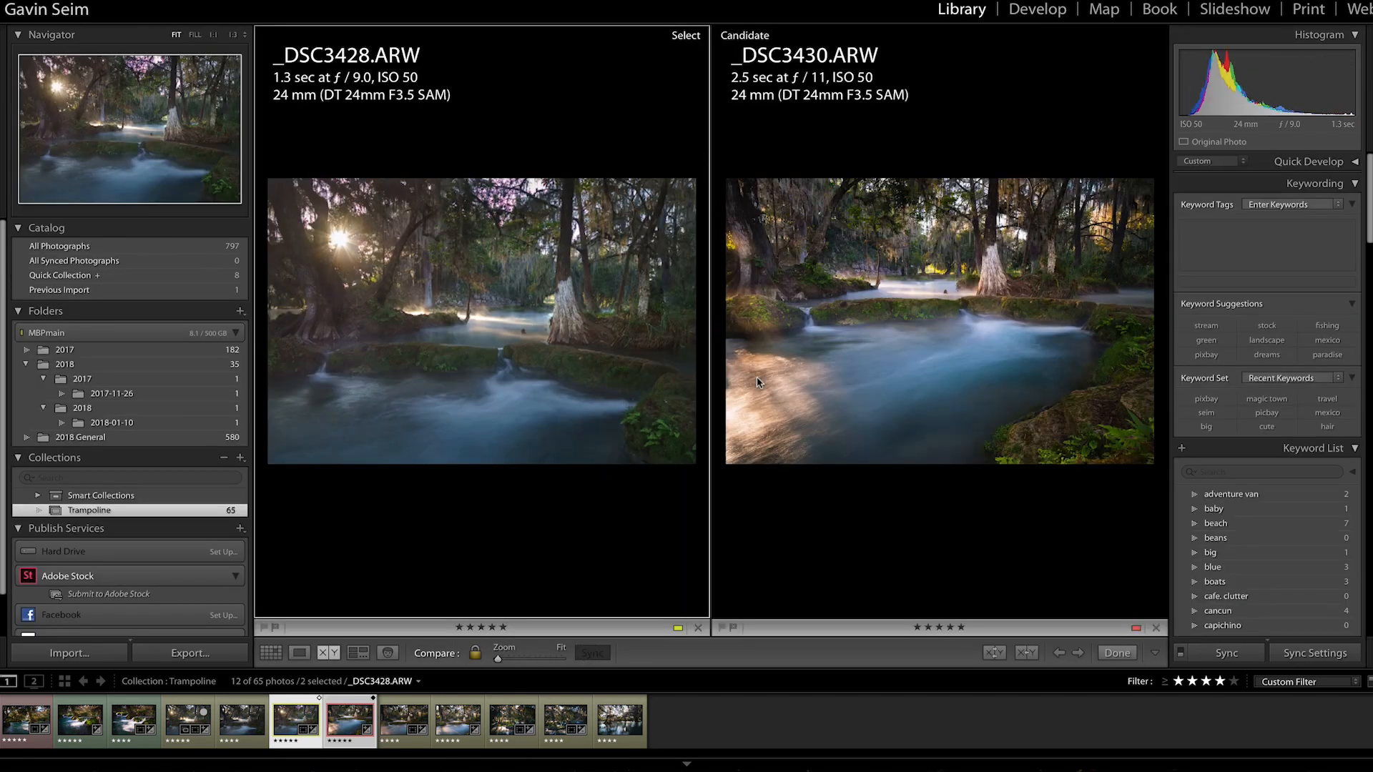
key("shift+Tab")
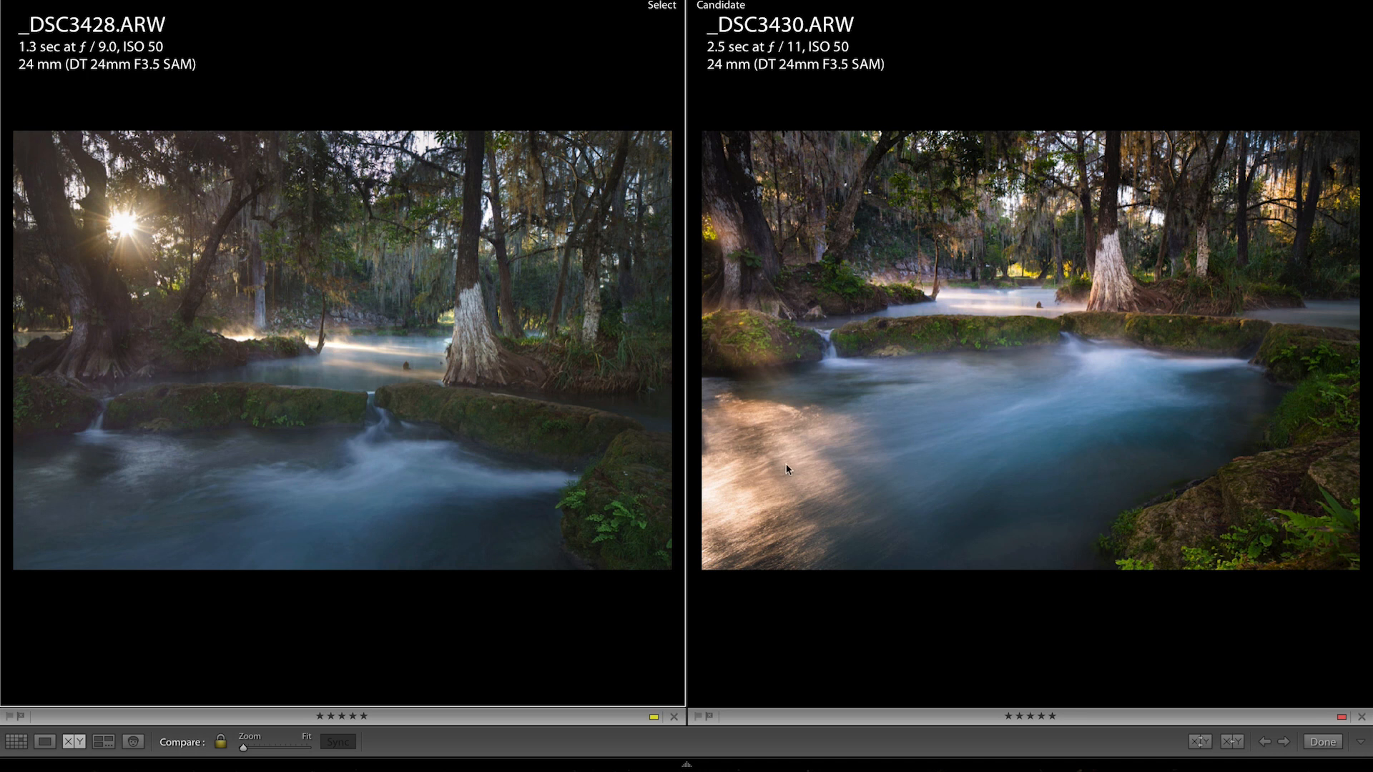
left_click(760, 440)
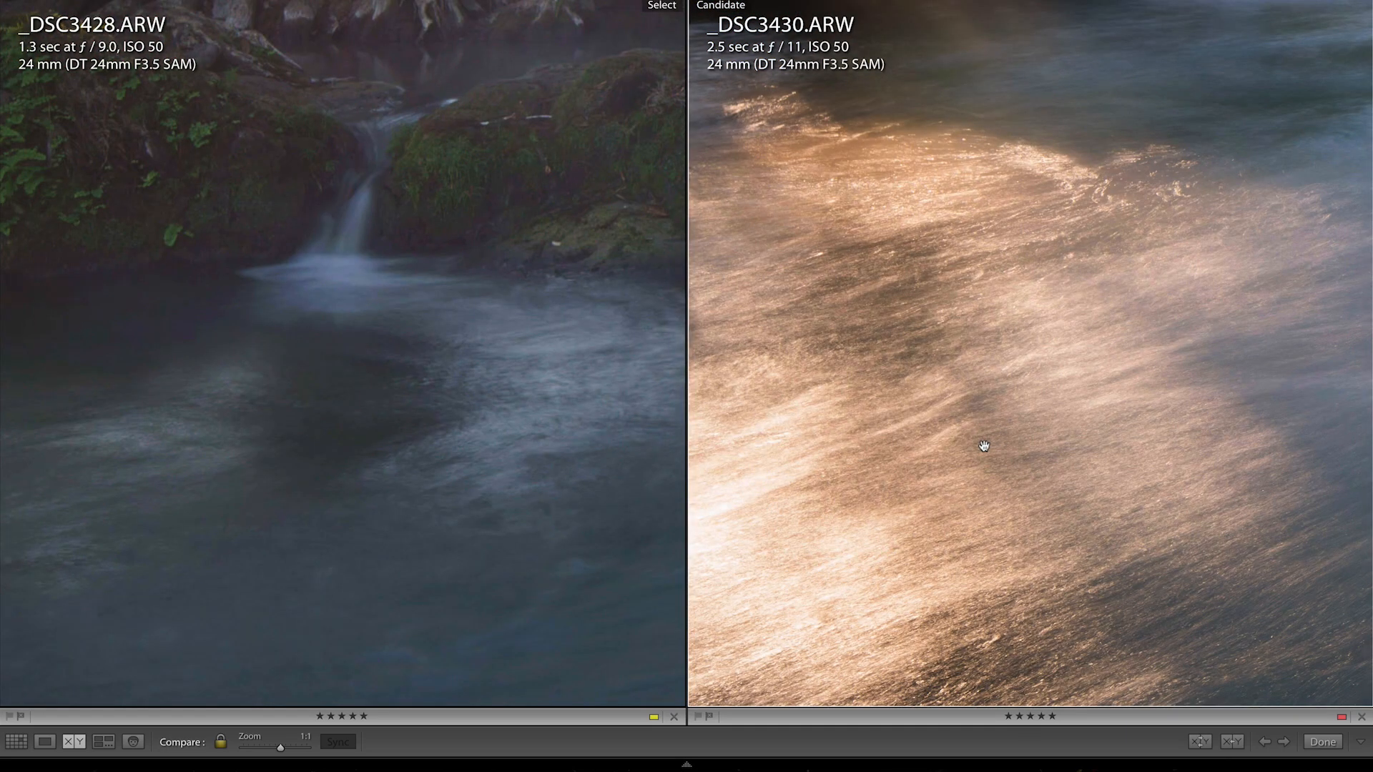
left_click(984, 446)
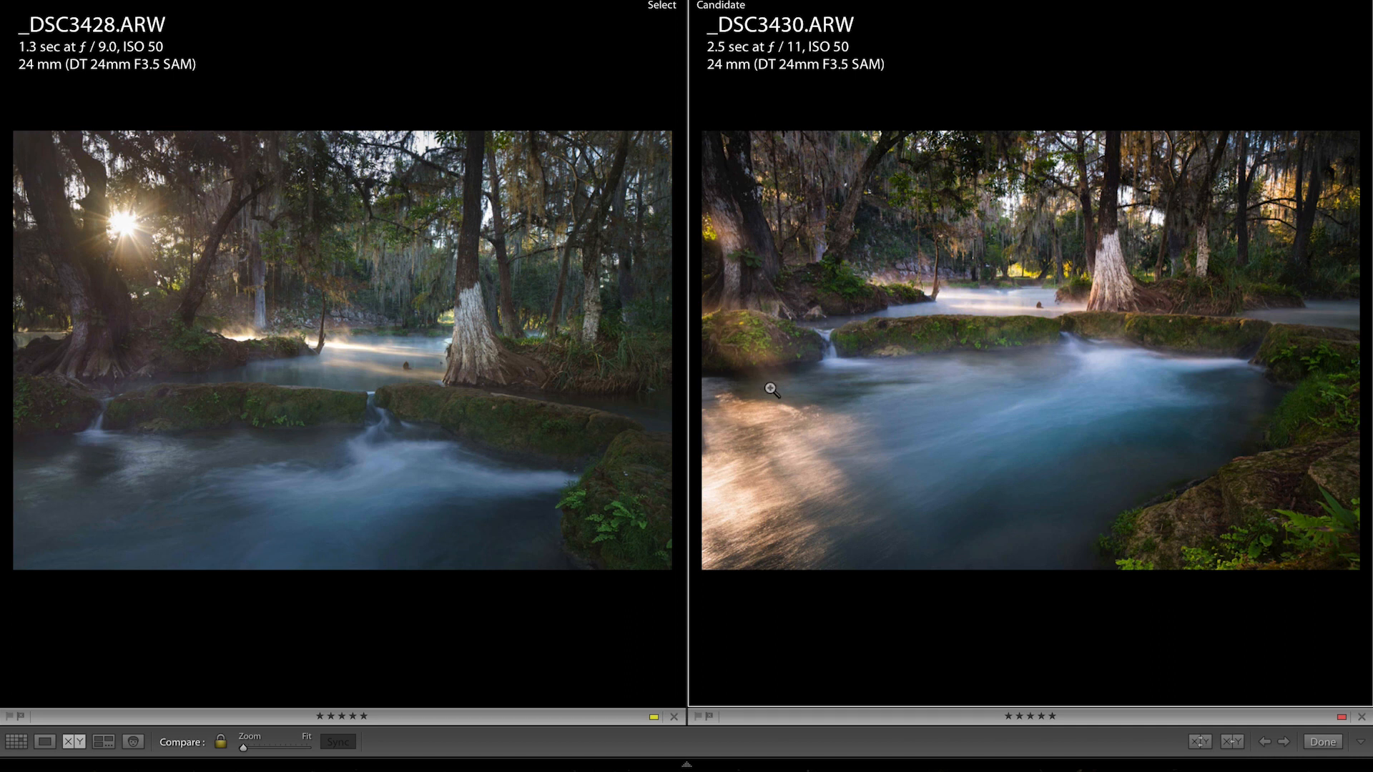
View _DSC3428.ARW enlarged, flip between it and the preceding shots such as _DSC3424.ARW, and return to the thumbnail grid.
key("g")
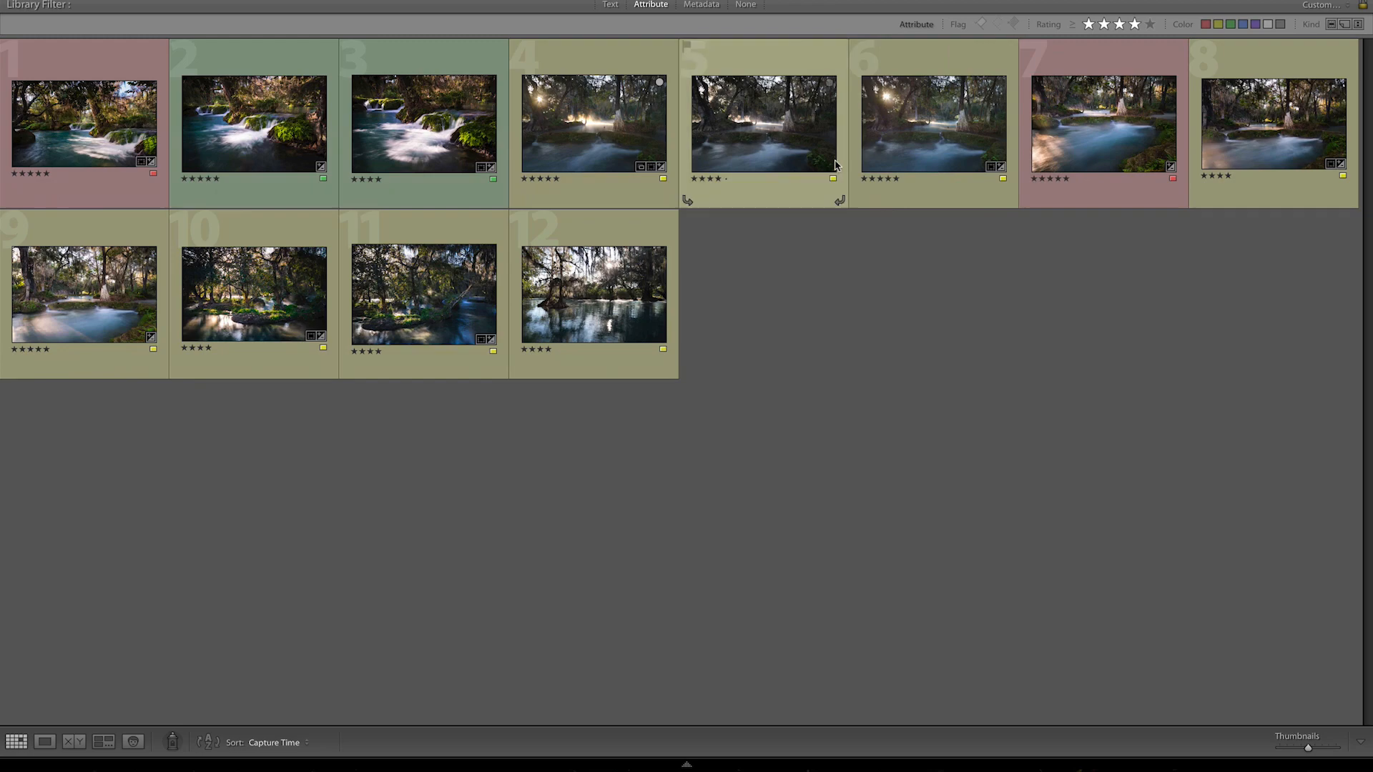
double_click(919, 171)
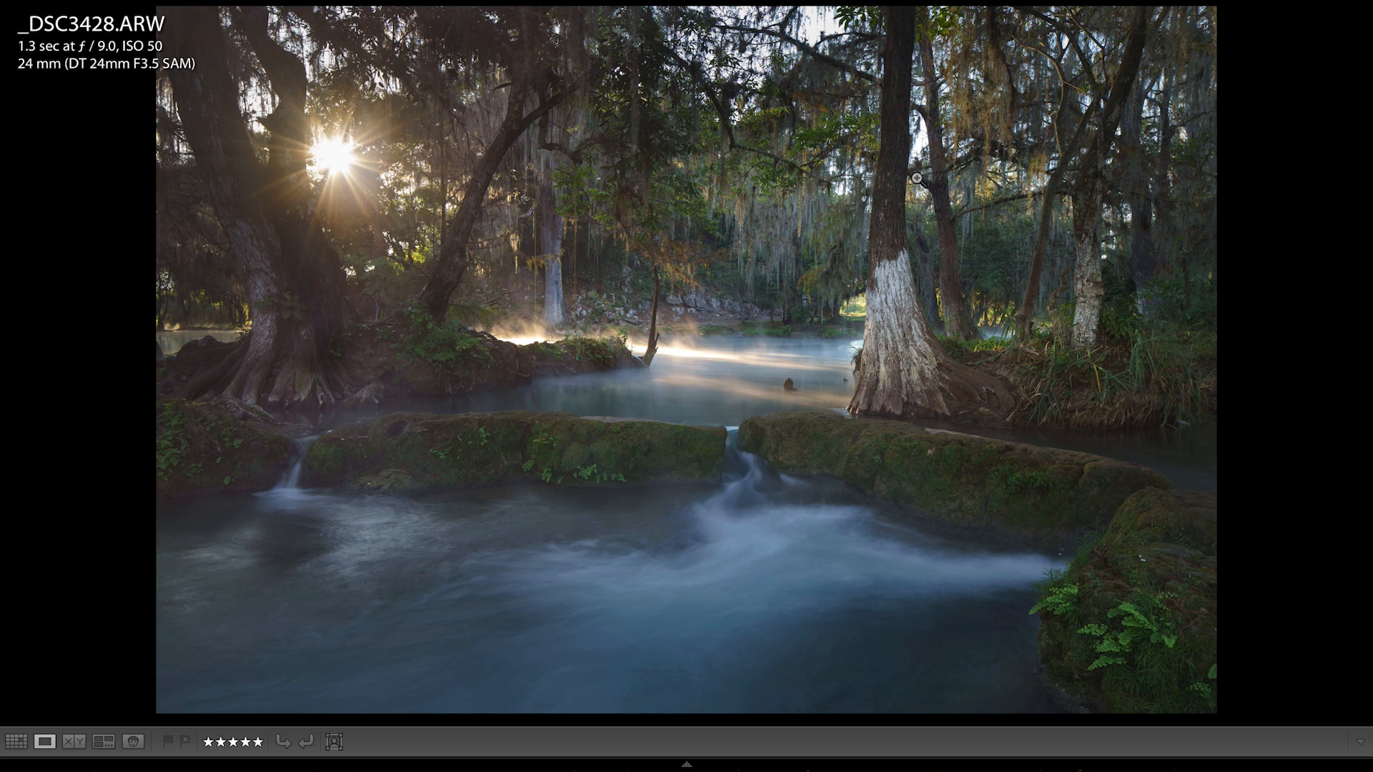
key("Left")
key("Left")
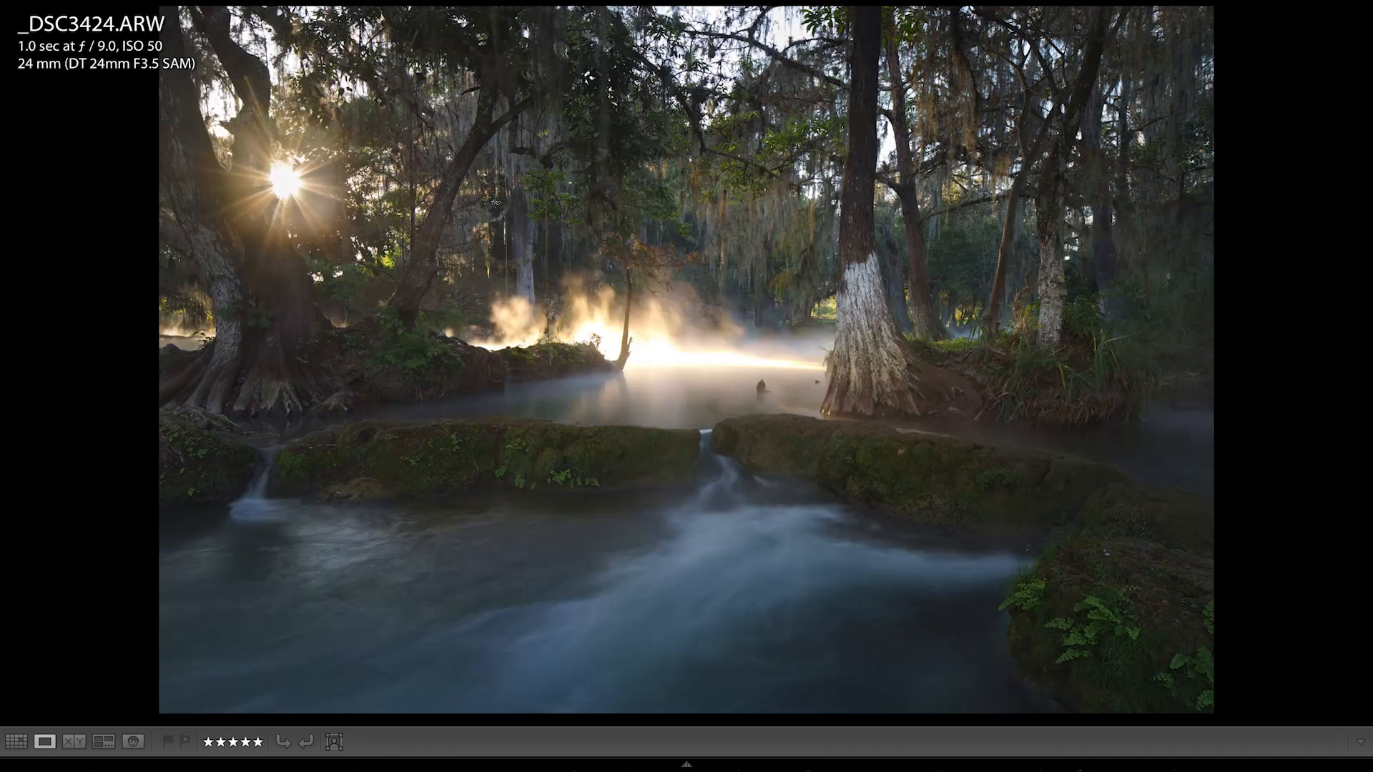
key("Left")
key("Right")
key("Right")
key("Right")
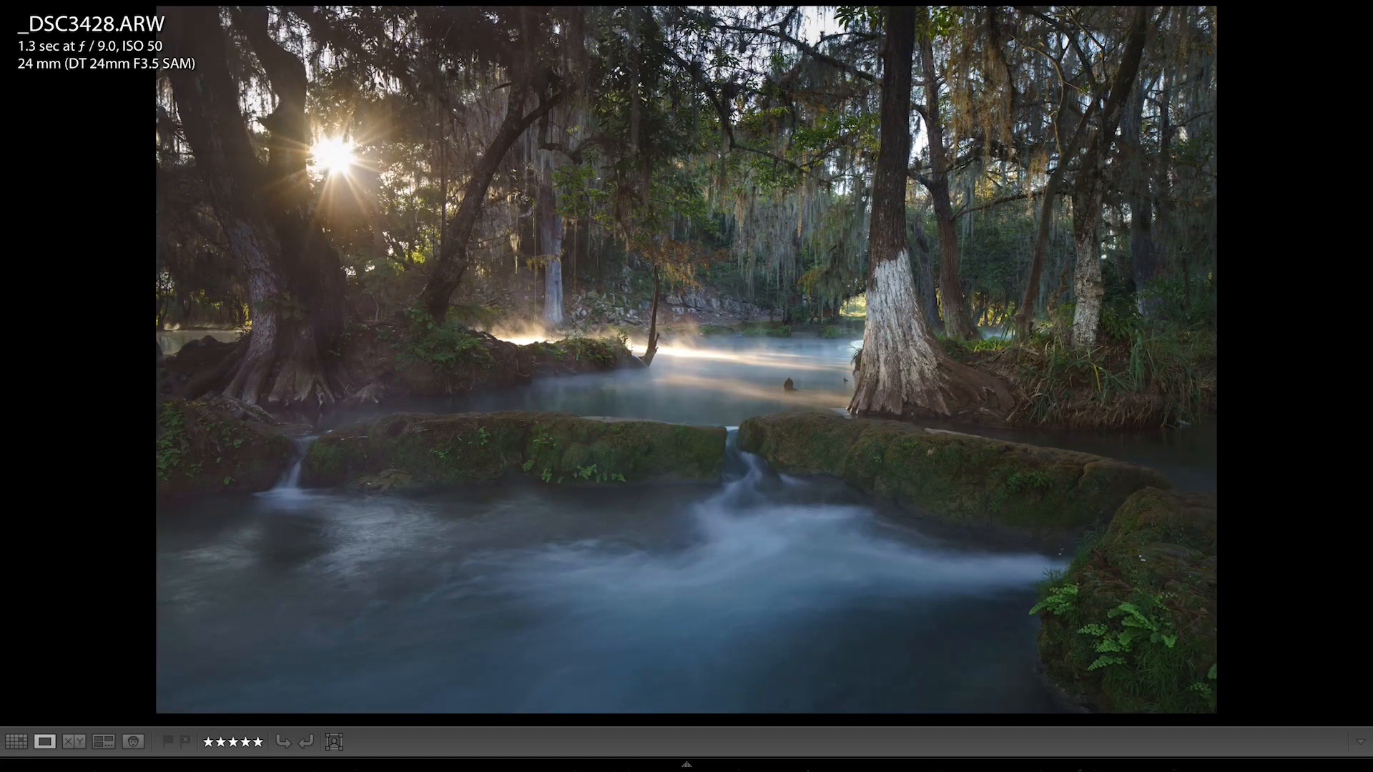
key("g")
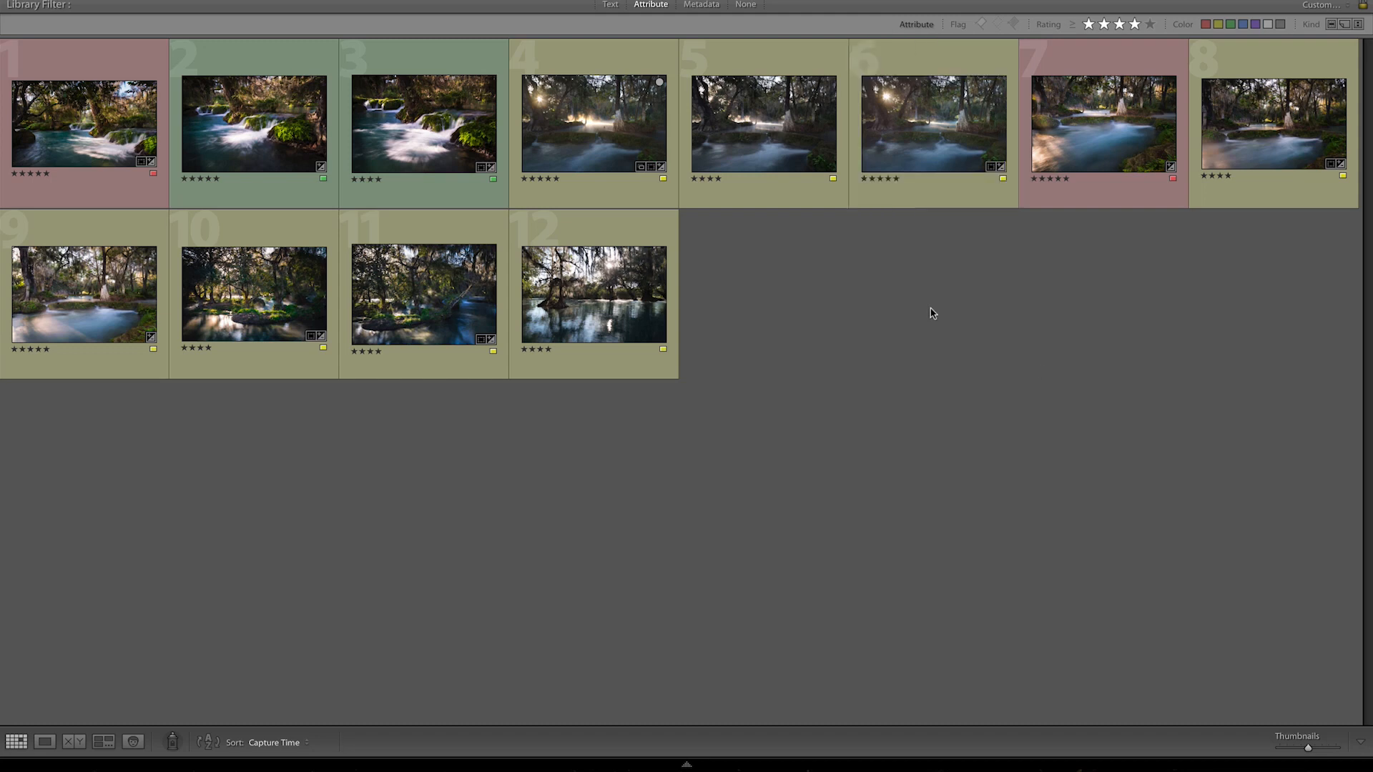
Reorder the grid so that _DSC3425.ARW comes directly after _DSC3428.ARW.
left_click(653, 147)
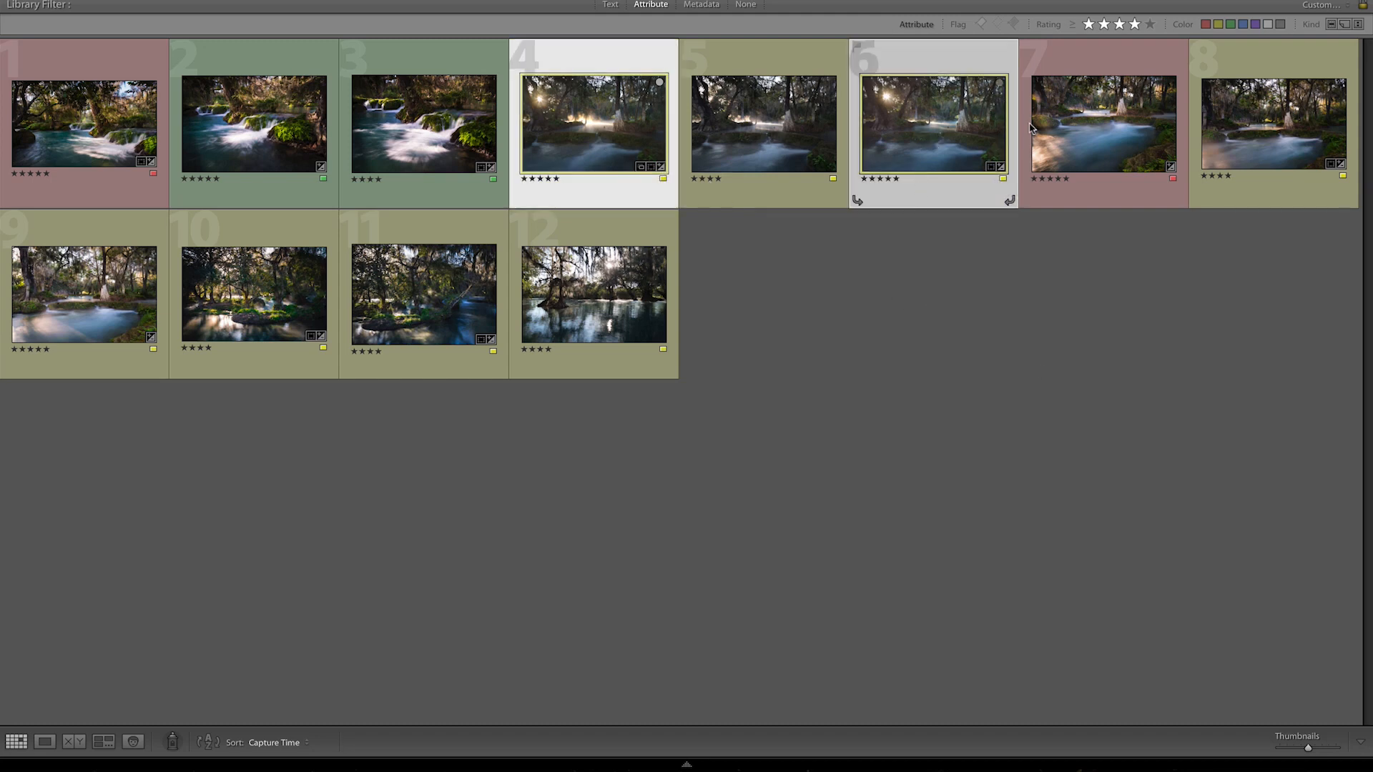
left_click_drag(796, 143, 1015, 177)
left_click(1102, 159)
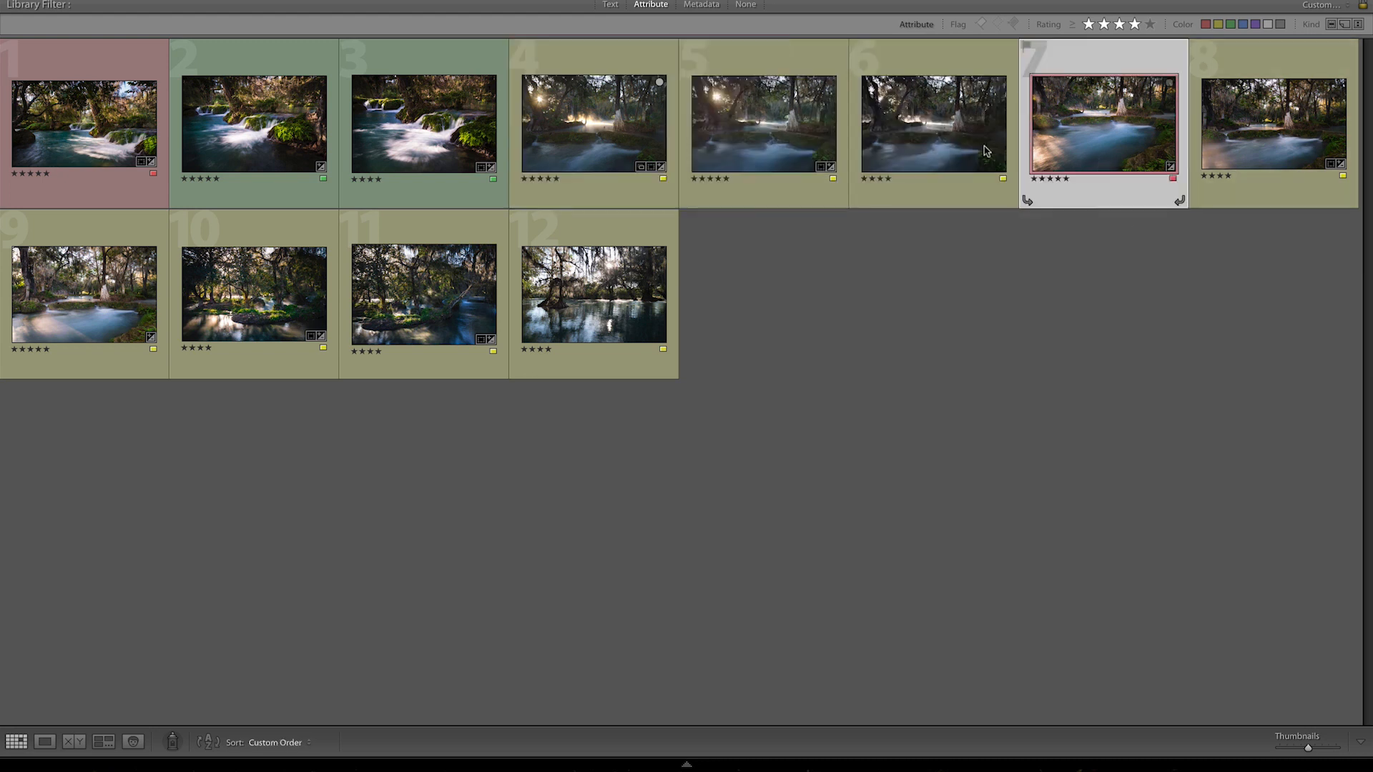
Place _DSC3428.ARW and _DSC3424.ARW side by side in the compare view and check the two full frames.
left_click(937, 146)
key("Left")
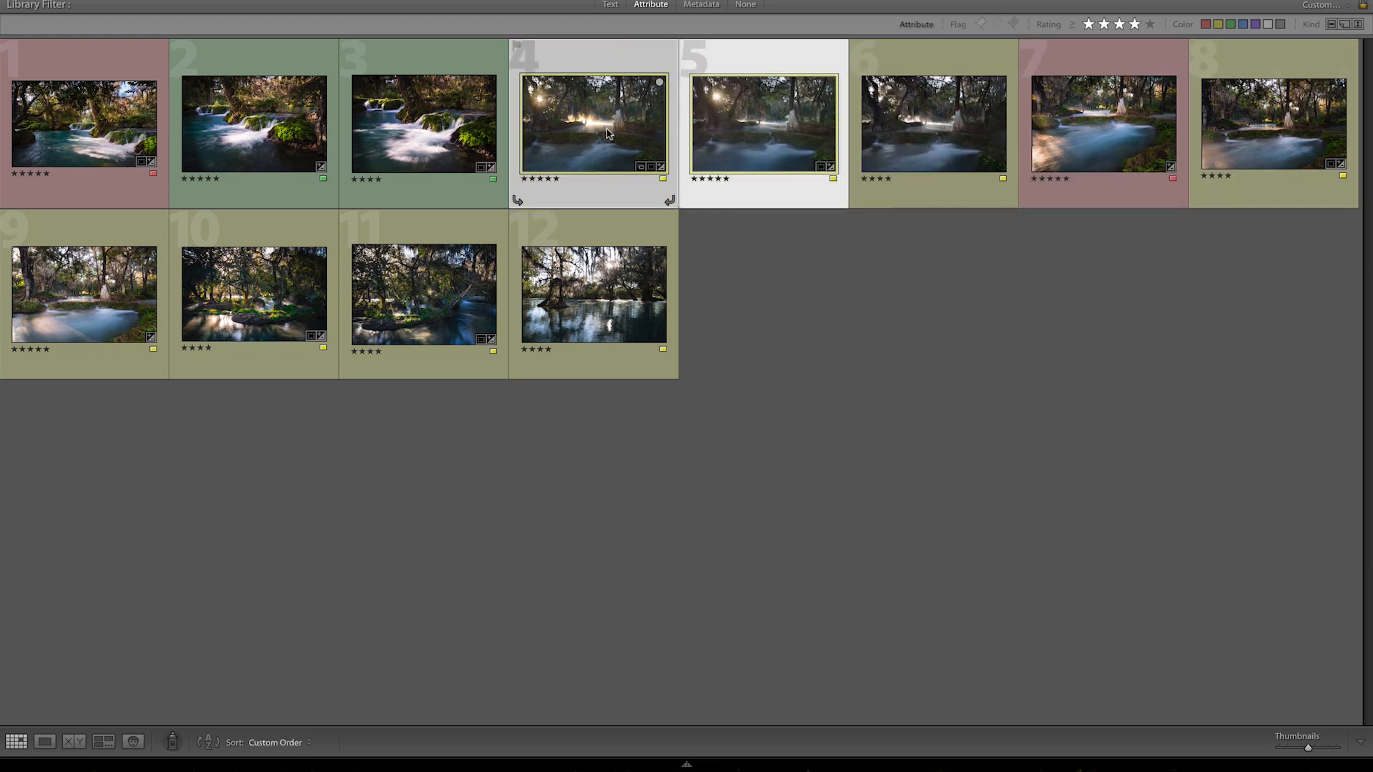
key("c")
key("Left")
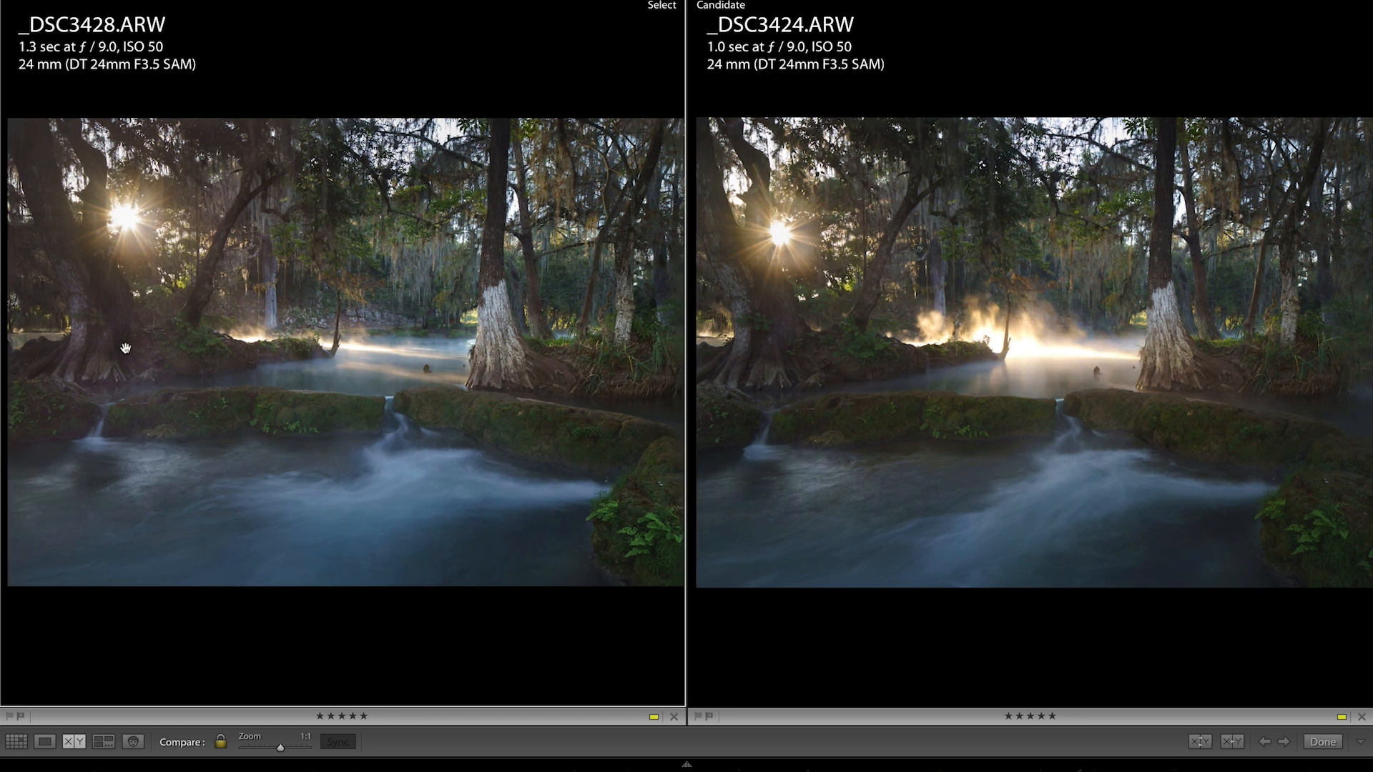
left_click(200, 336)
left_click(199, 337)
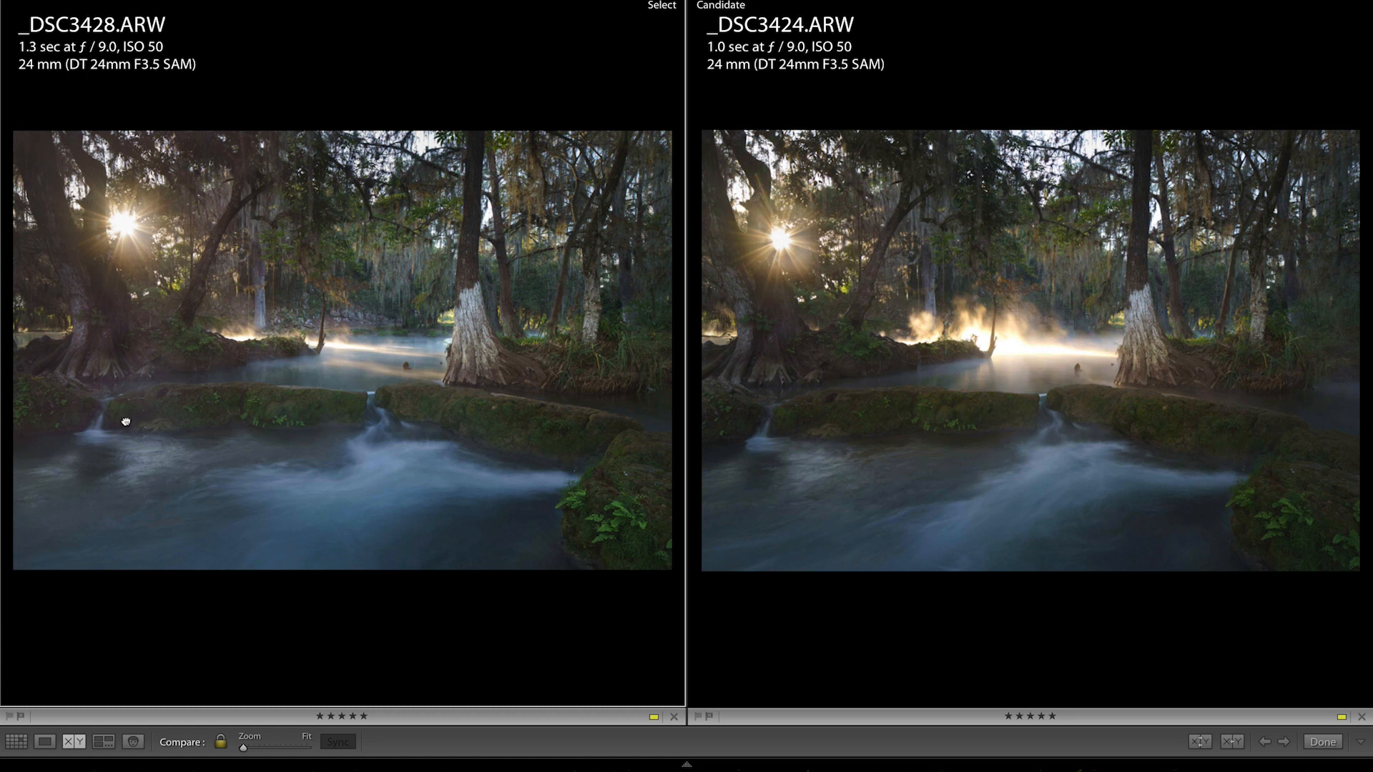
Compare the mossy bank and the sunburst behind the trees in _DSC3428.ARW and _DSC3424.ARW at 1:1.
left_click(175, 415)
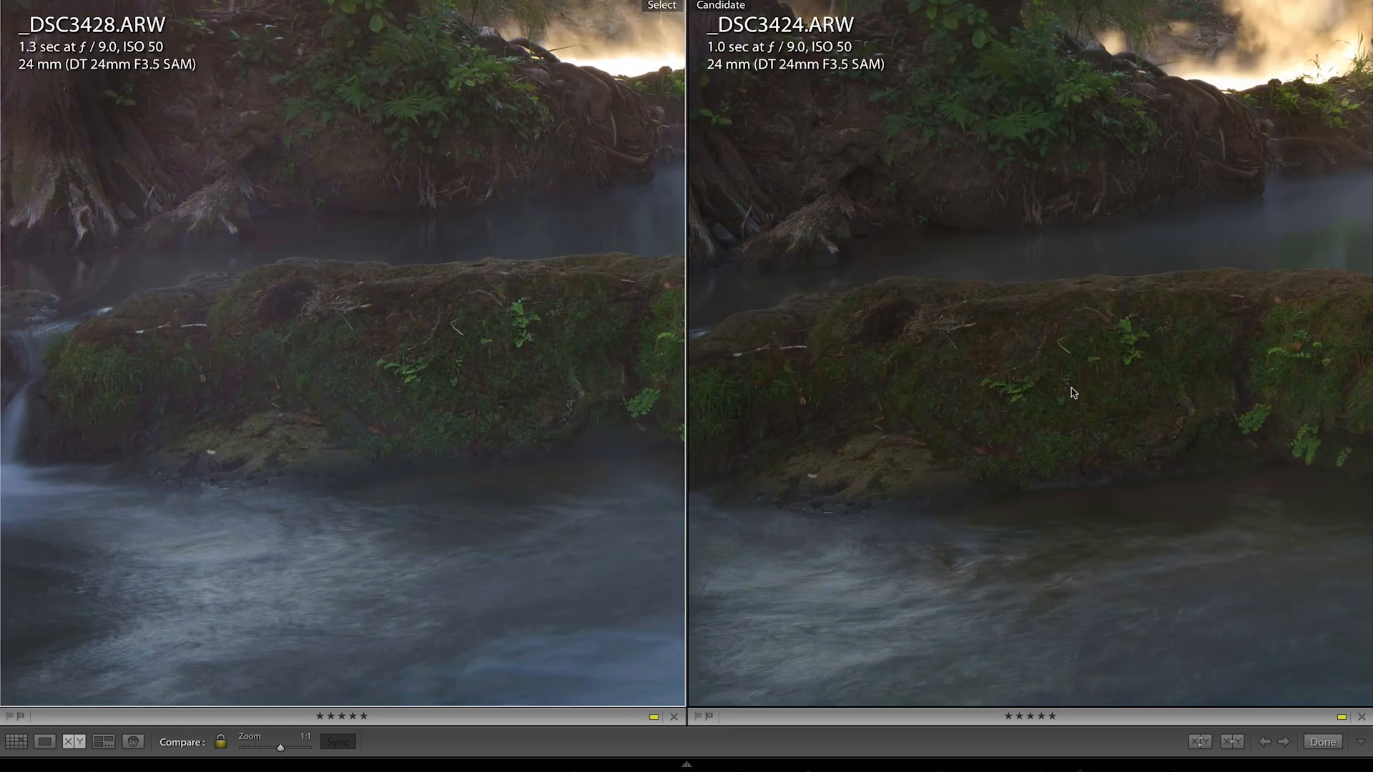
left_click_drag(1073, 392, 987, 434)
left_click_drag(381, 292, 378, 337)
left_click_drag(446, 229, 403, 380)
left_click_drag(347, 185, 516, 383)
left_click_drag(319, 247, 497, 397)
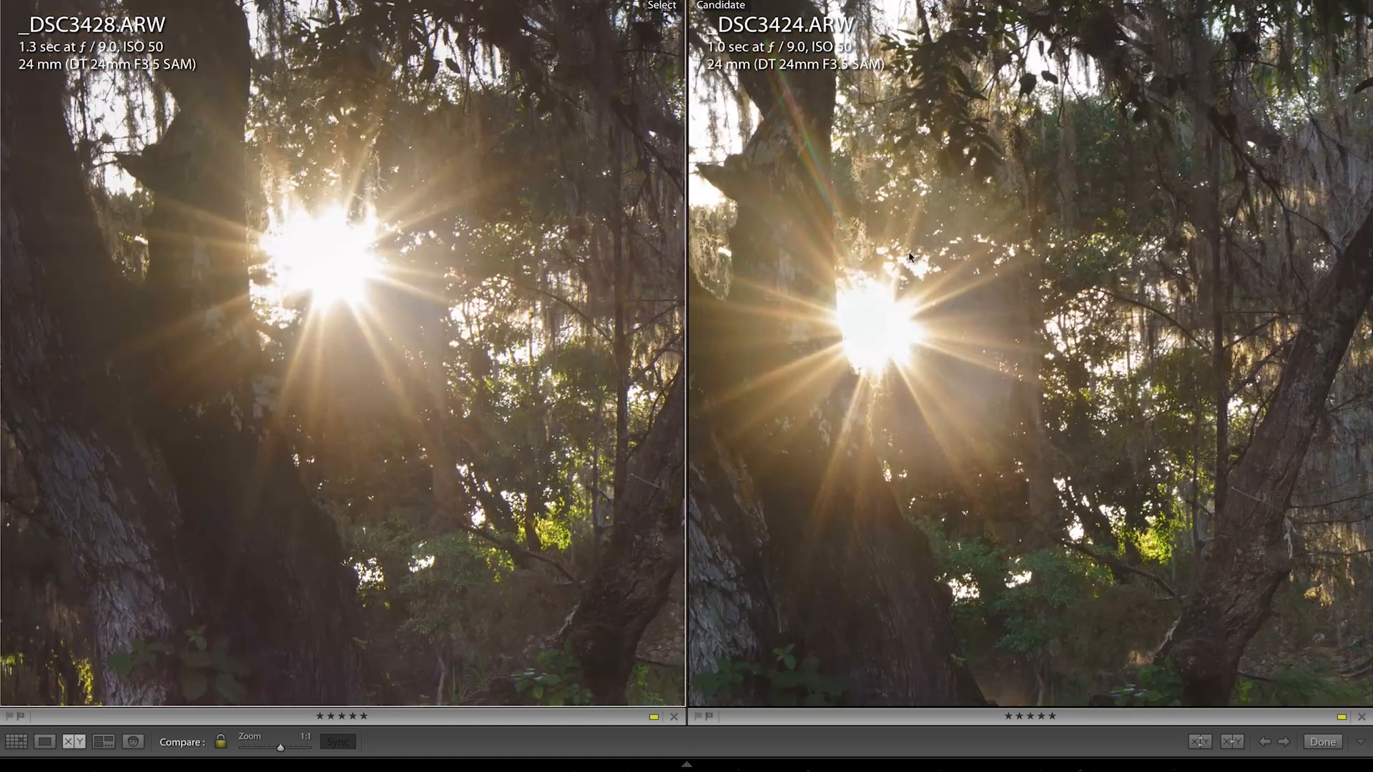
left_click_drag(256, 280, 438, 419)
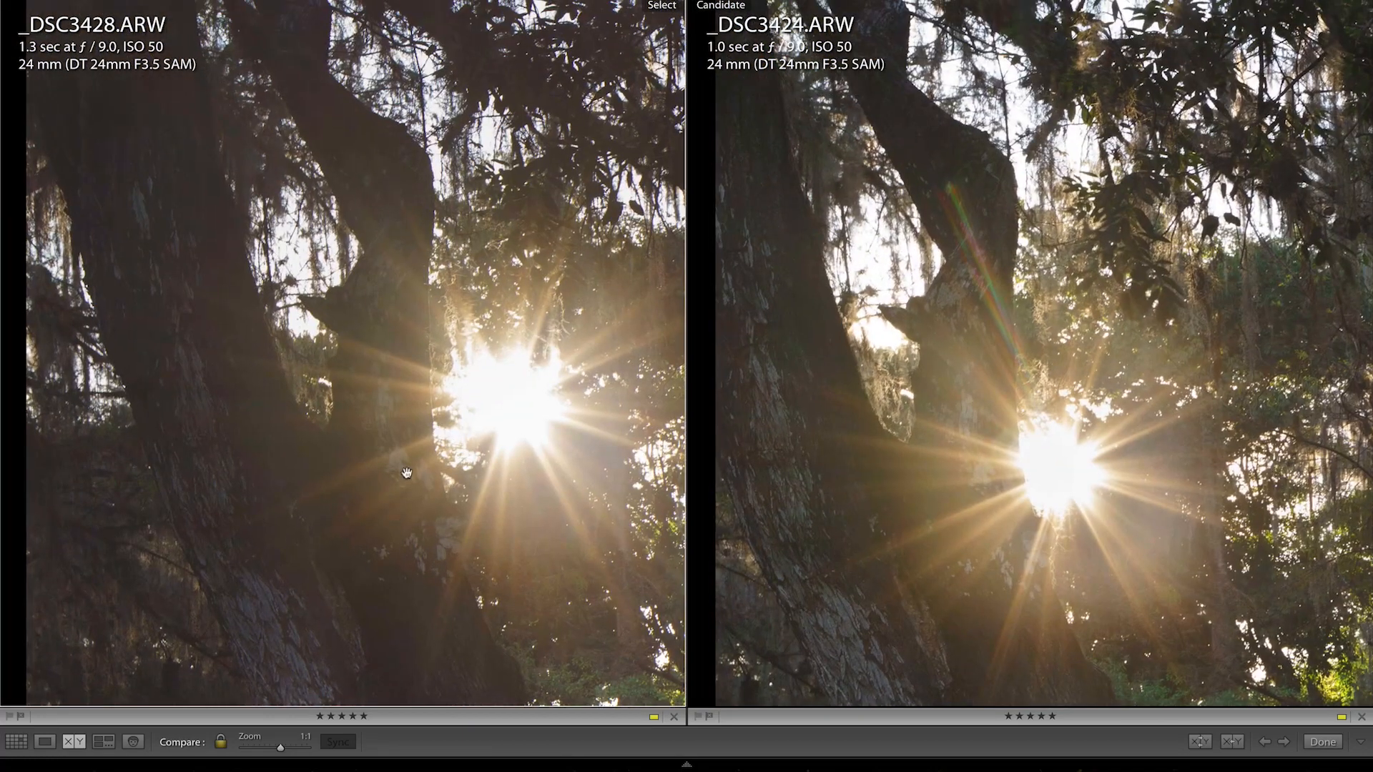
left_click_drag(486, 287, 435, 428)
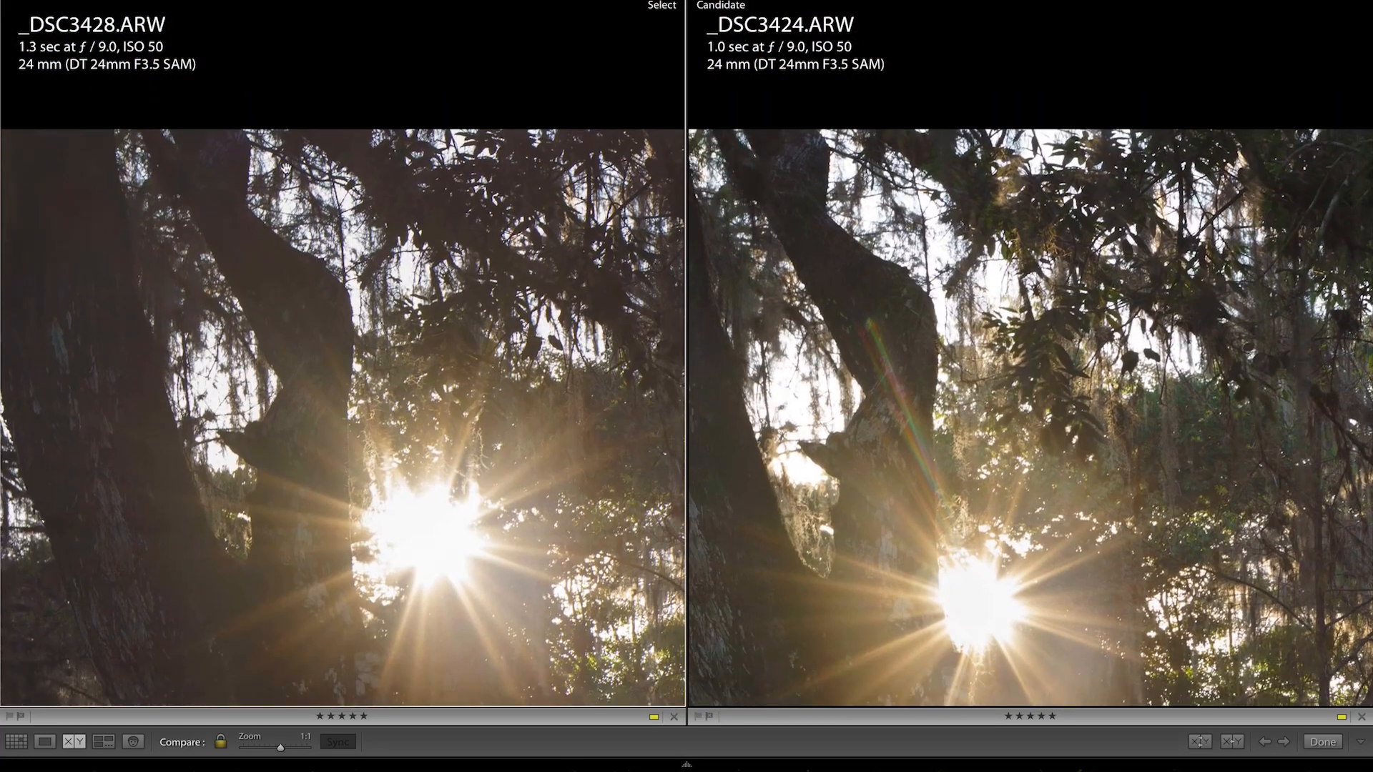
left_click_drag(504, 478, 262, 328)
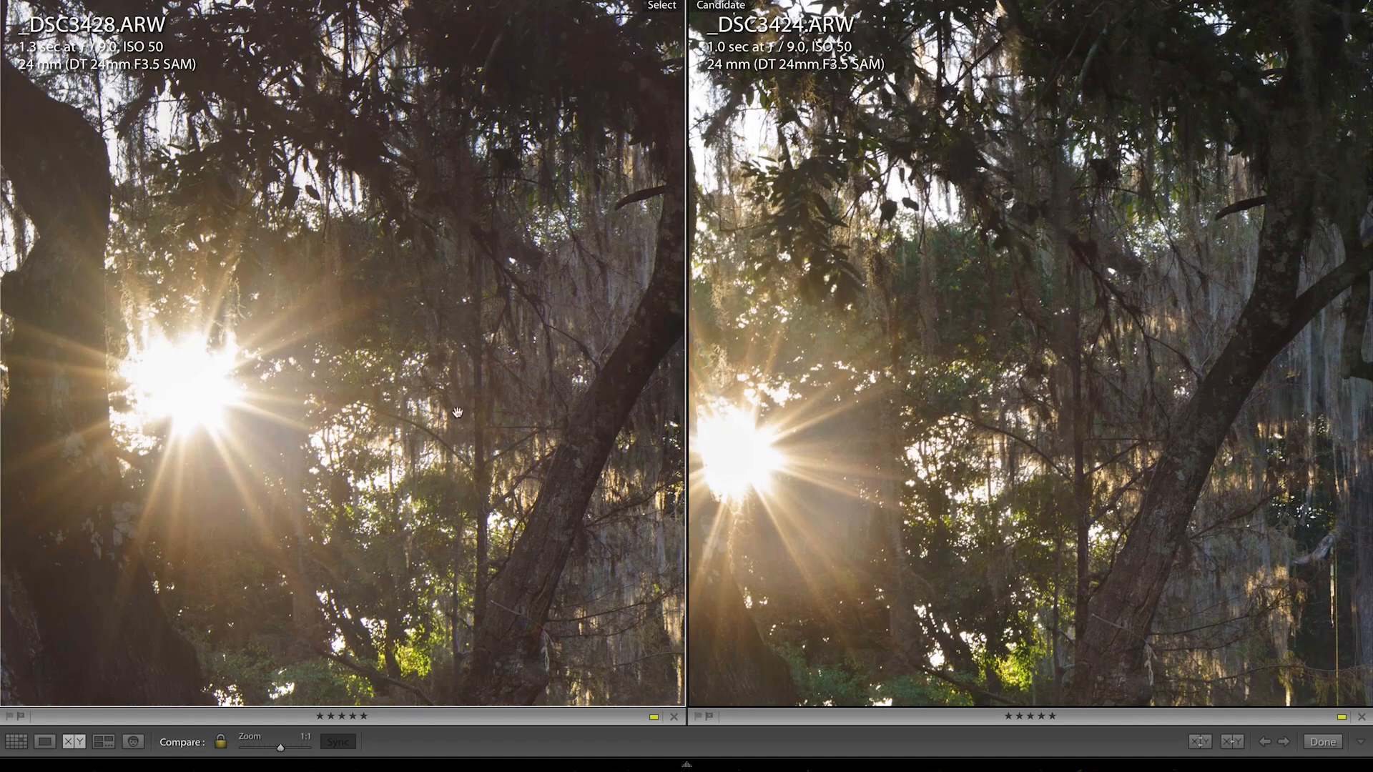
Compare the hanging moss and the white-painted tree trunk in both shots at 1:1, ending with the whole frames in view.
left_click_drag(457, 413, 223, 315)
left_click_drag(1158, 380, 666, 398)
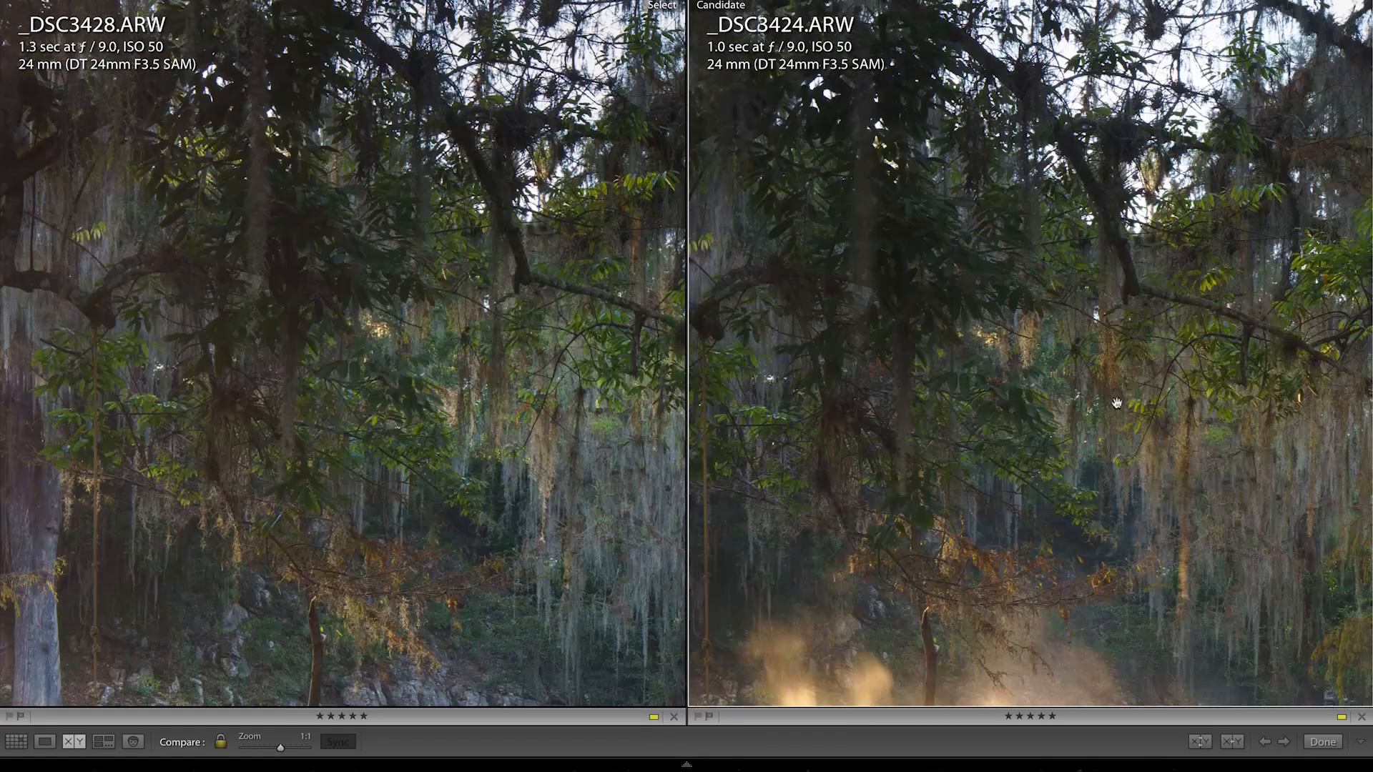
left_click_drag(1138, 416, 783, 347)
left_click_drag(1084, 545, 915, 314)
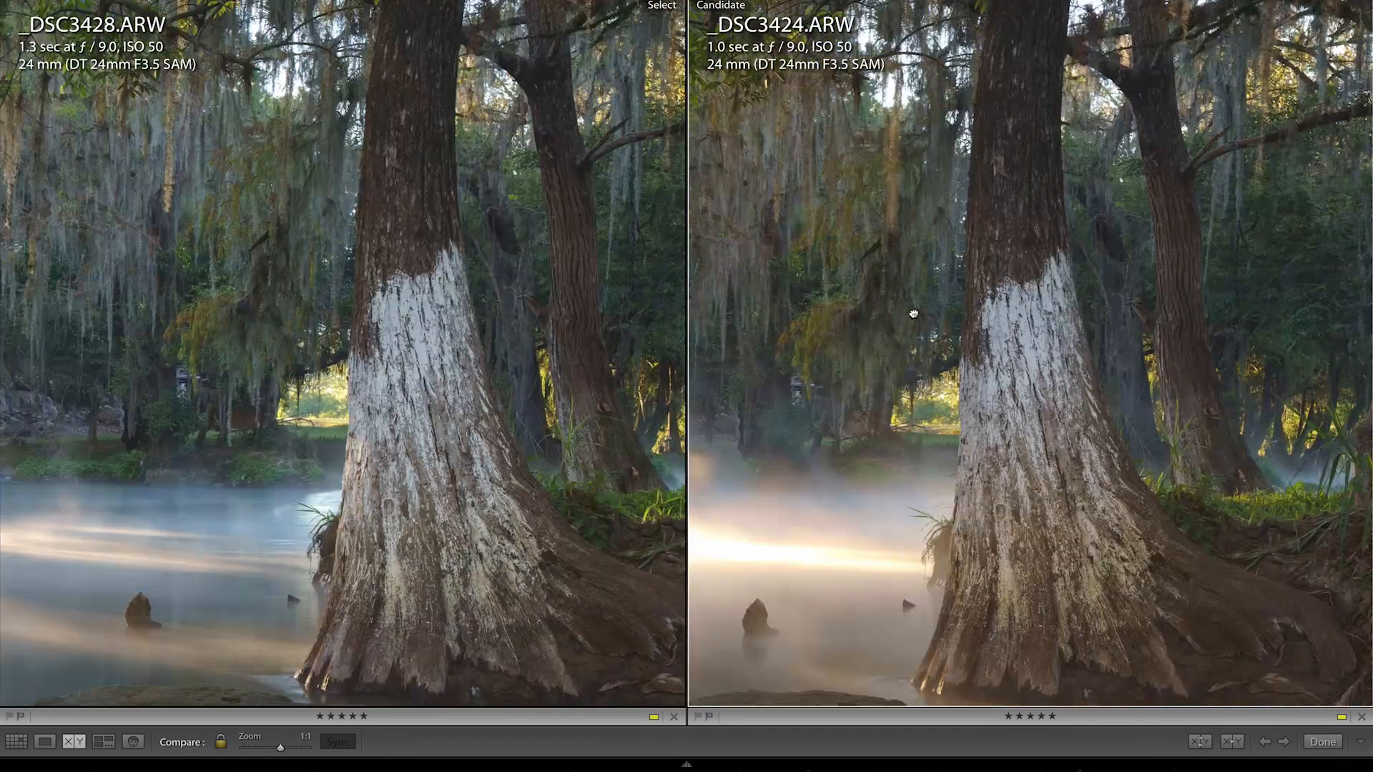
left_click(787, 479)
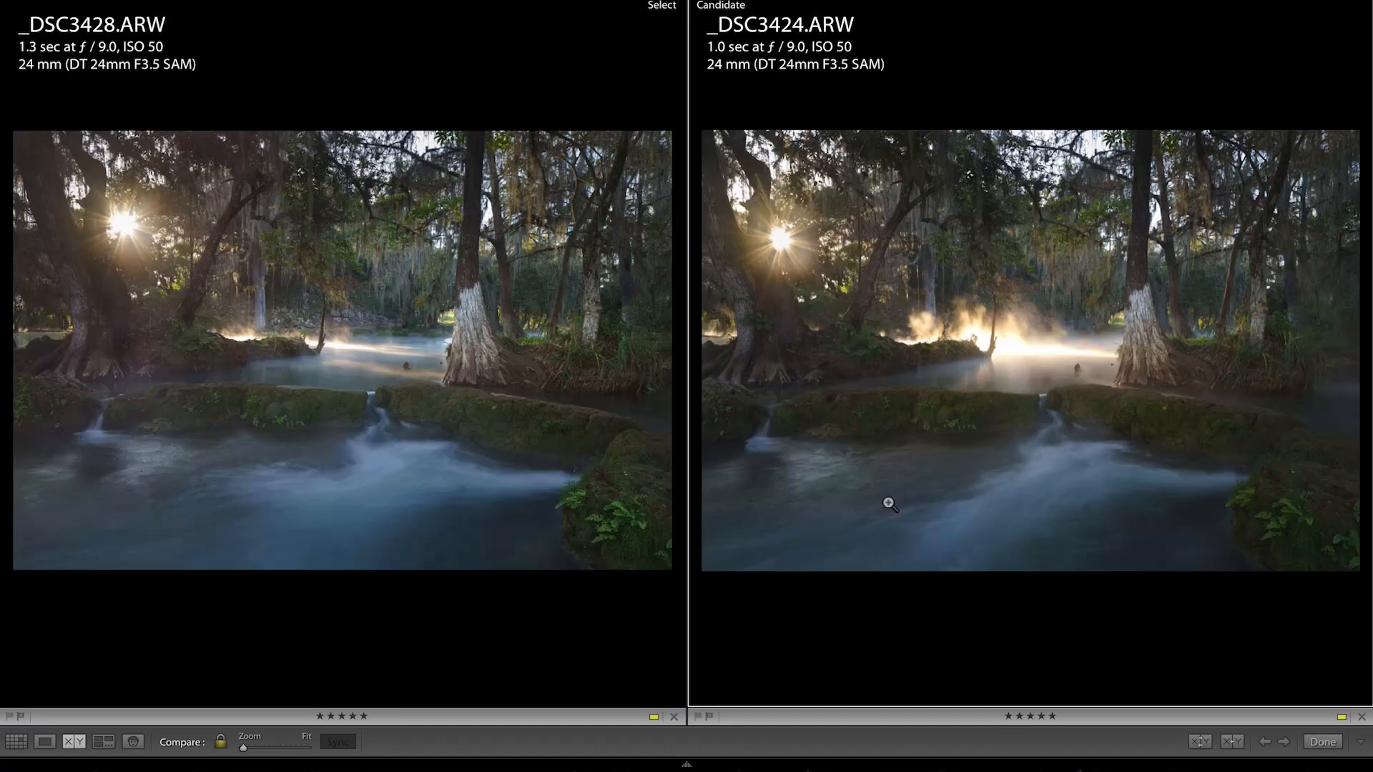
Compare the glowing mist, the riverside ferns and the mossy ledge in _DSC3428.ARW and _DSC3424.ARW at 1:1.
left_click(1050, 341)
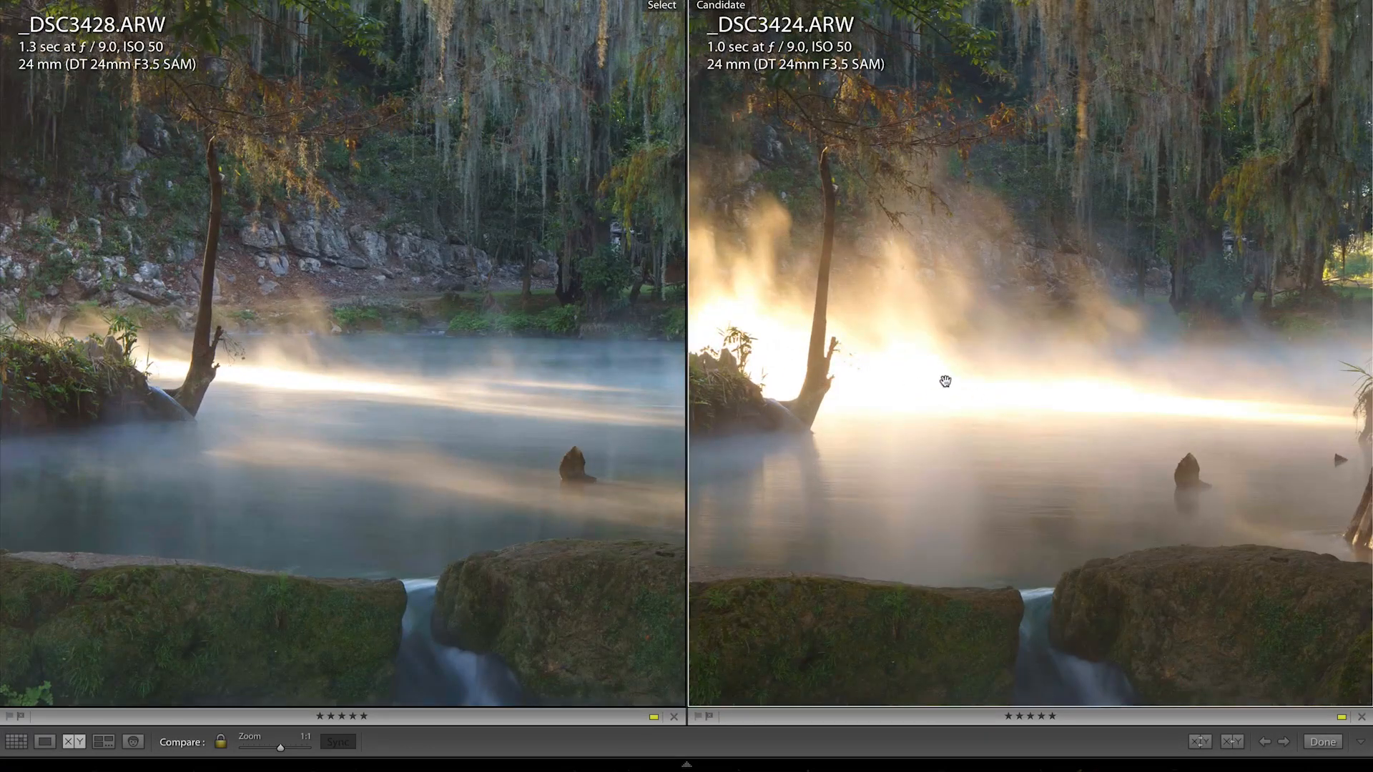
left_click(1083, 411)
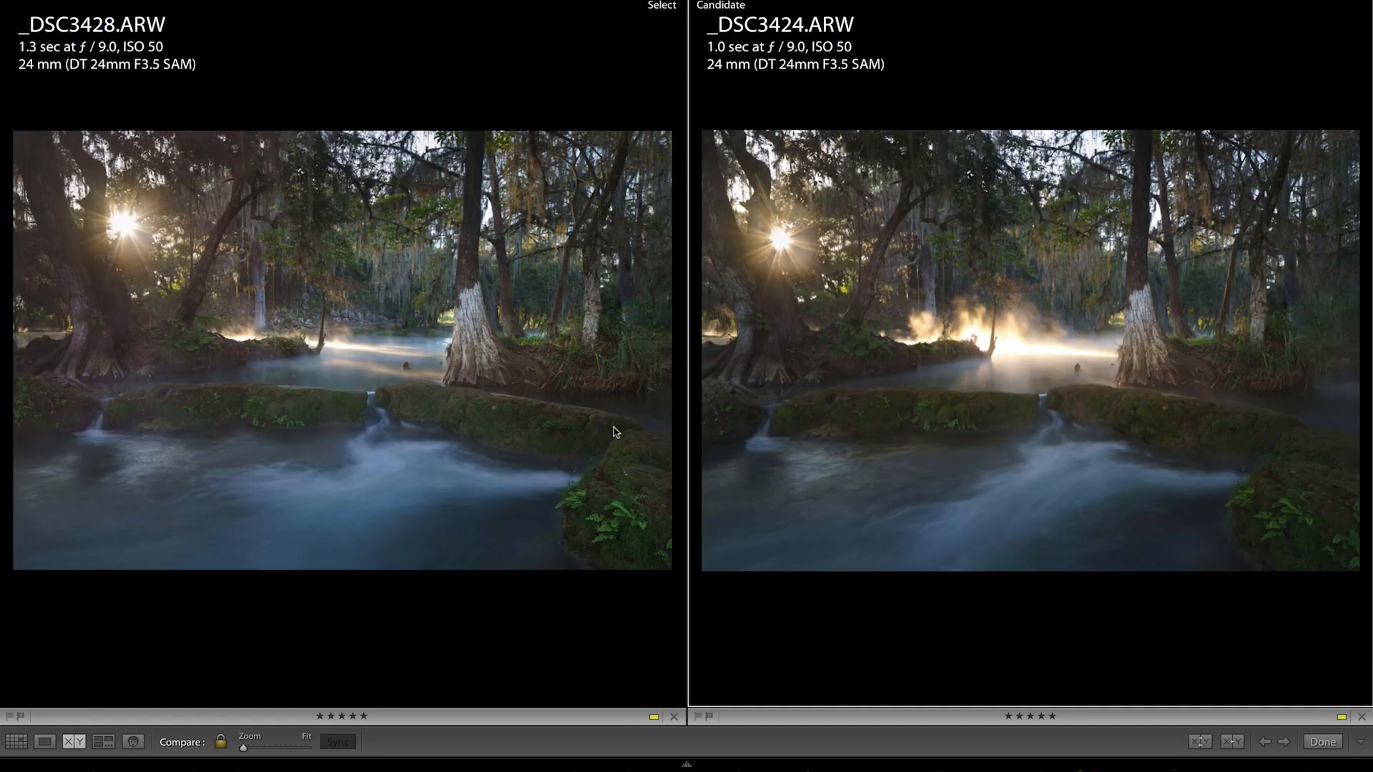
left_click(1278, 518)
left_click_drag(1281, 549, 1049, 432)
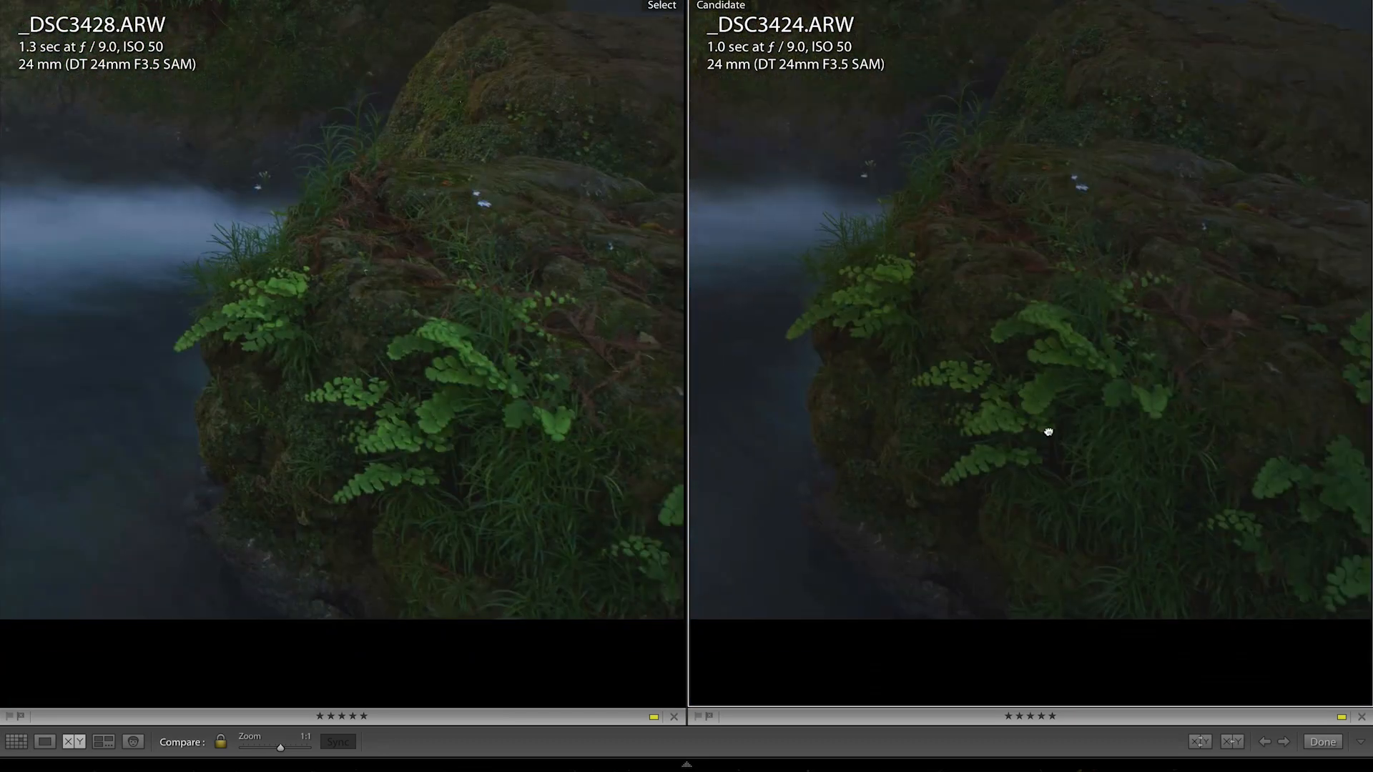
left_click(506, 376)
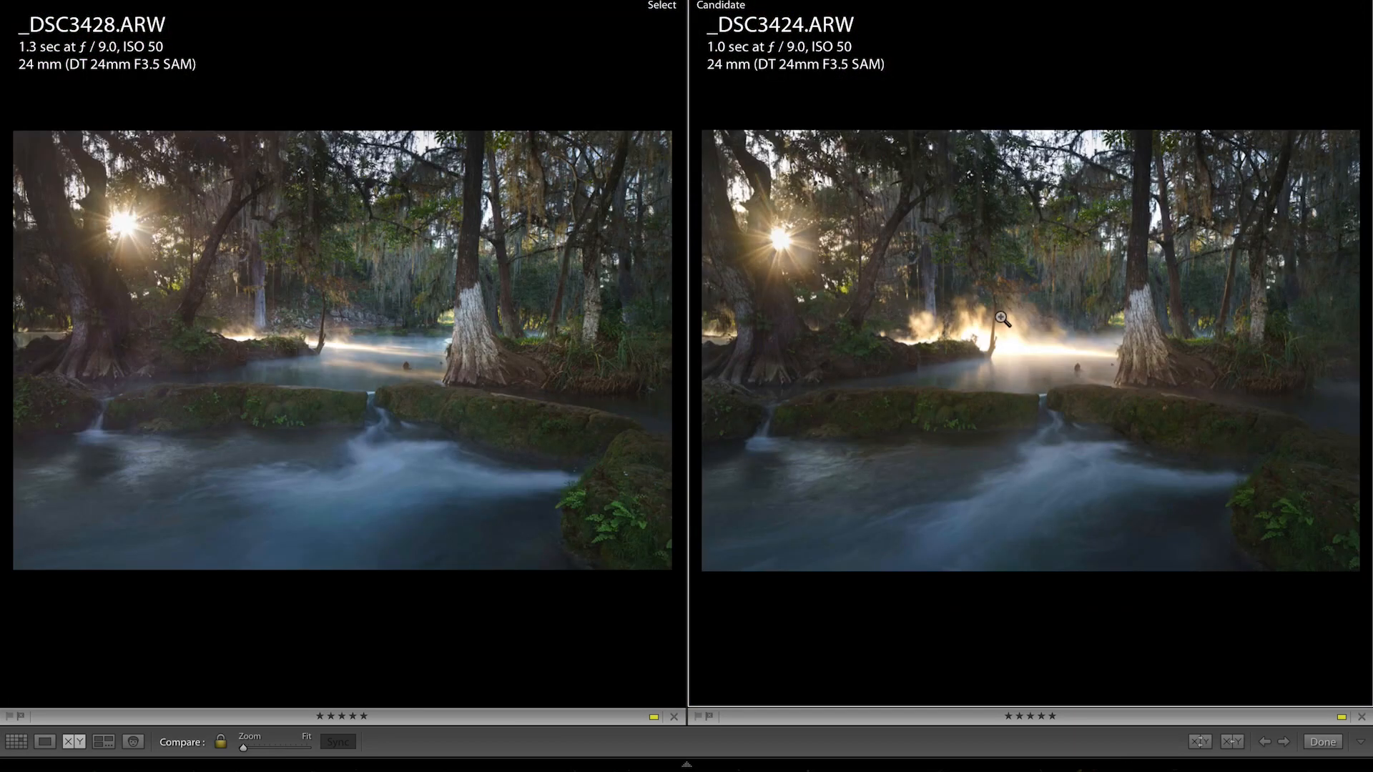
left_click(962, 434)
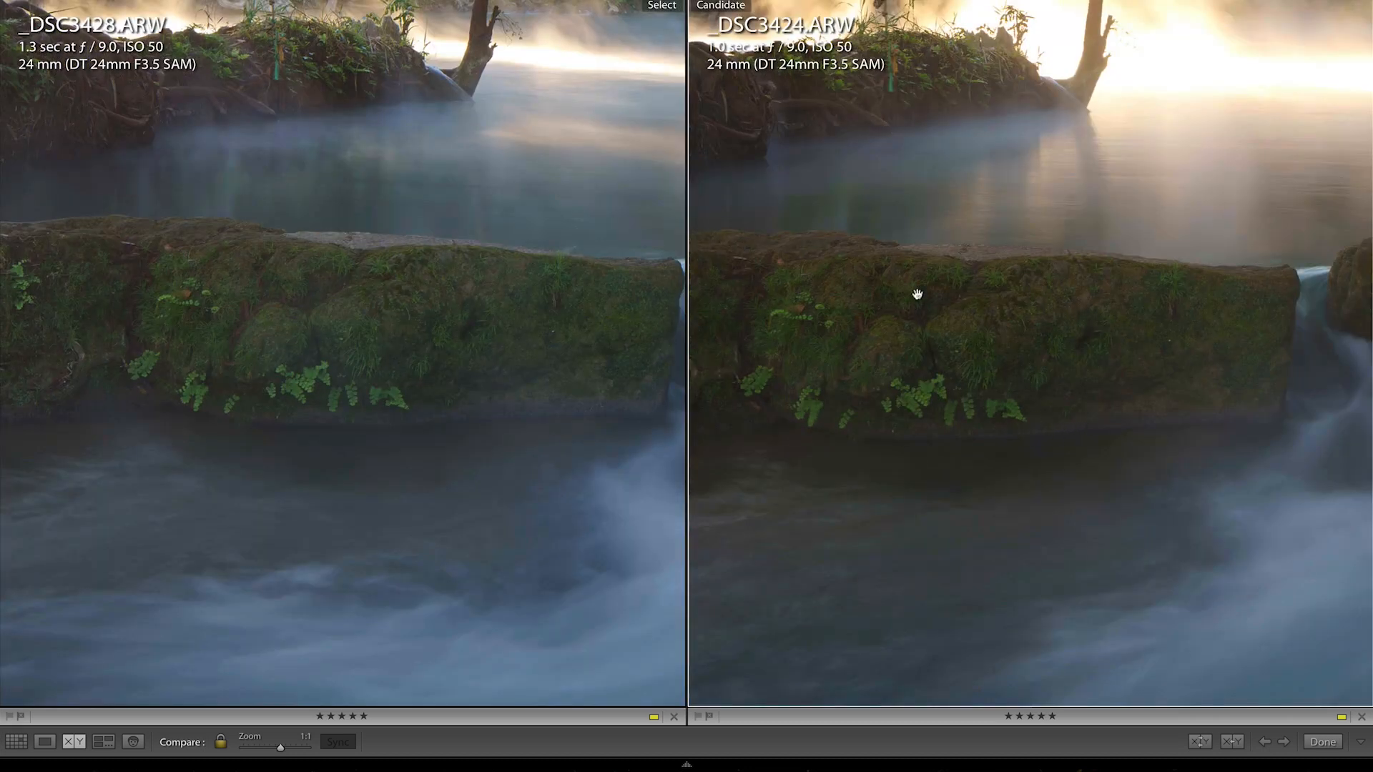
Recheck the mossy ledge, the fern-covered bank and the mist around the bare trunk in both compared shots at 1:1 and full frame.
left_click(919, 394)
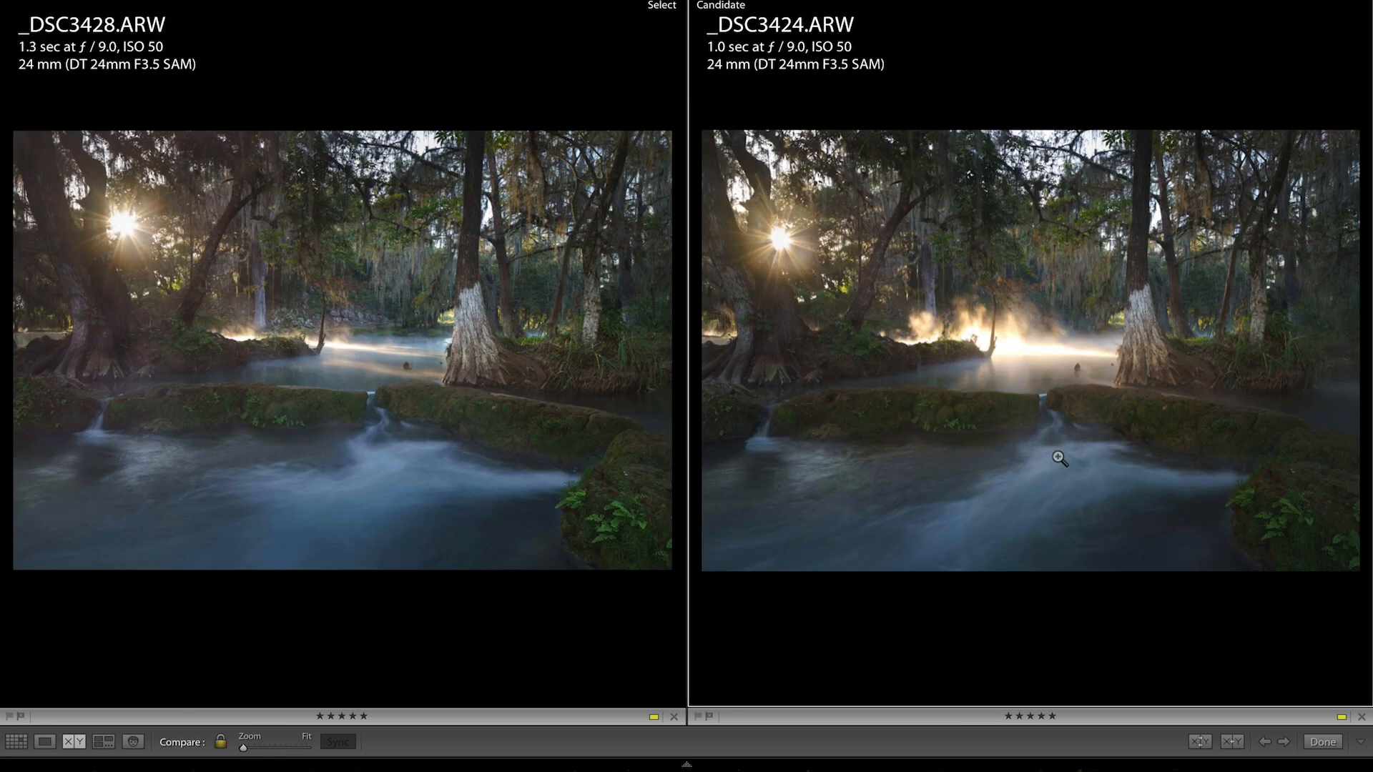
left_click(955, 429)
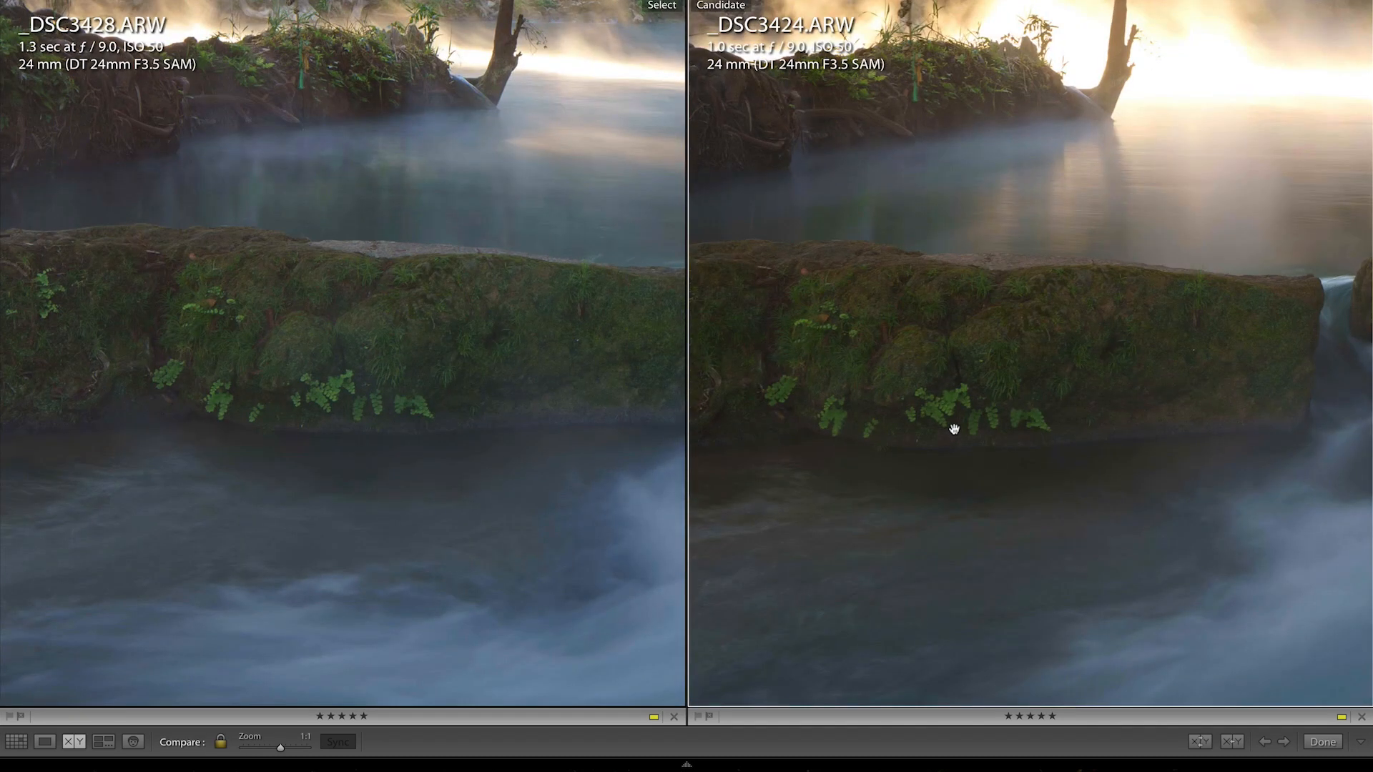
left_click(954, 430)
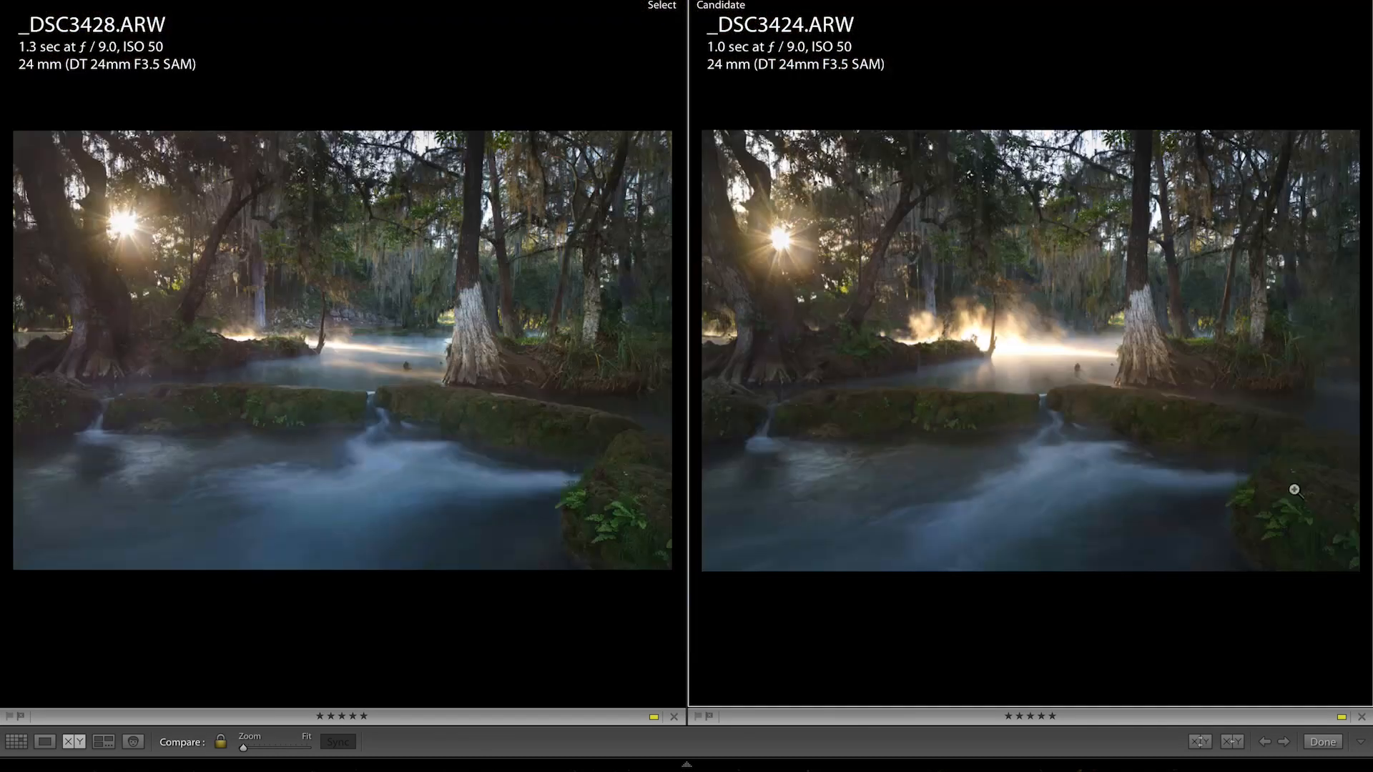
left_click(1280, 533)
left_click(1276, 524)
left_click(924, 288)
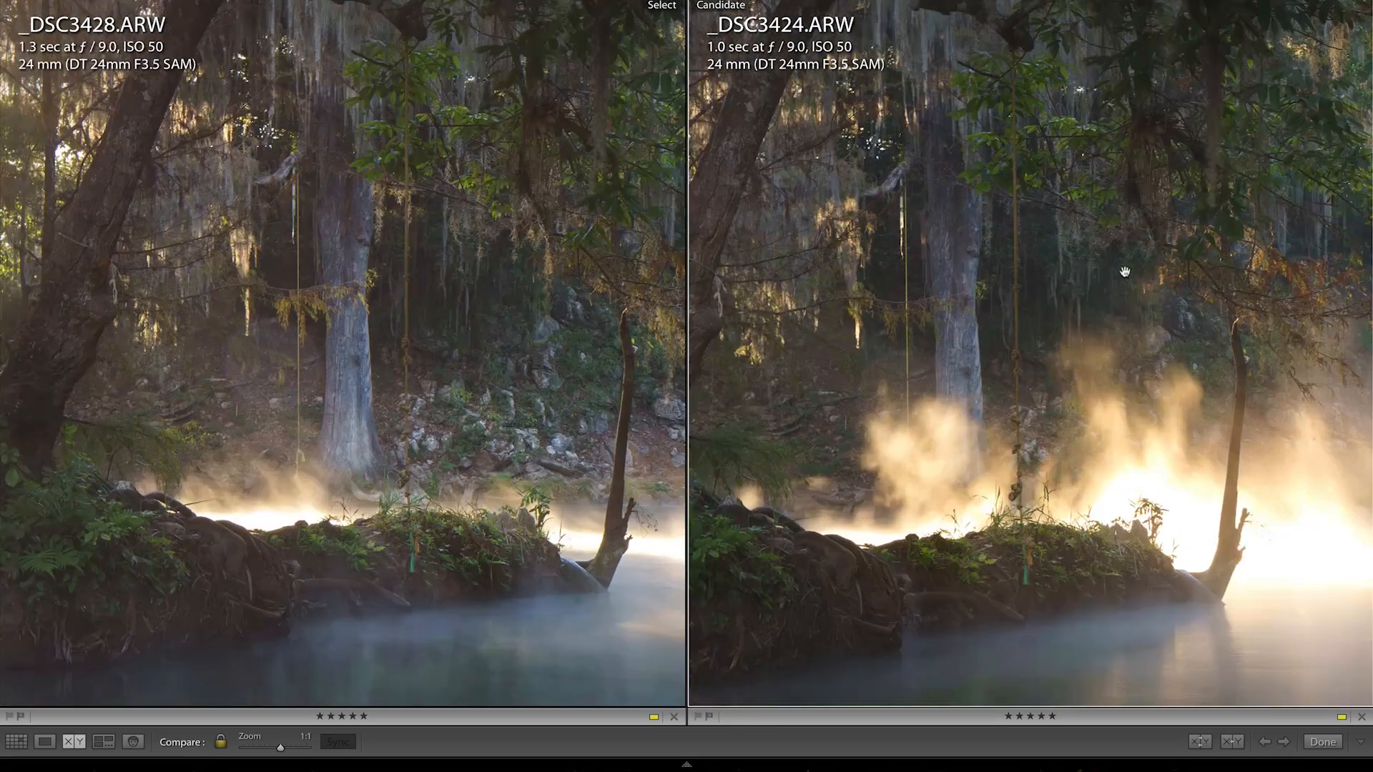
left_click(1137, 329)
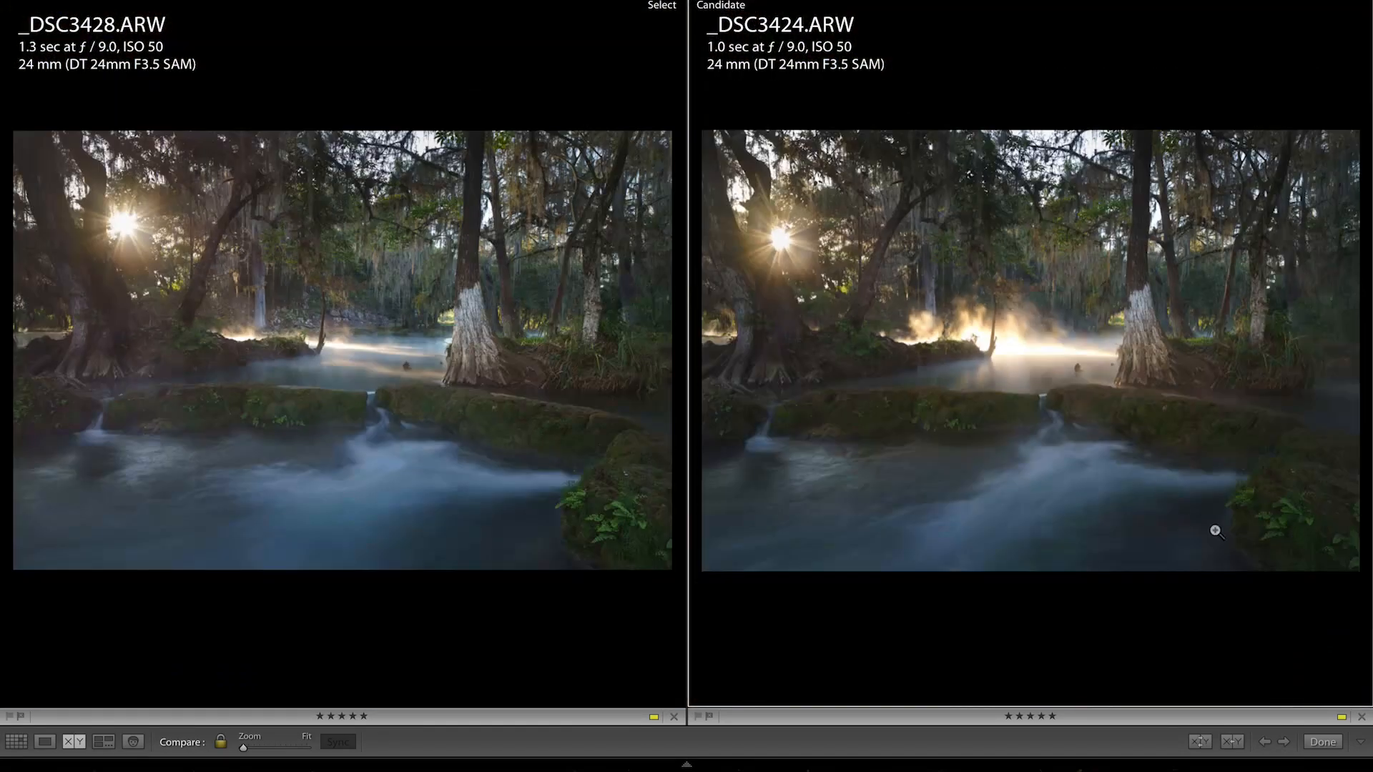
left_click(957, 427)
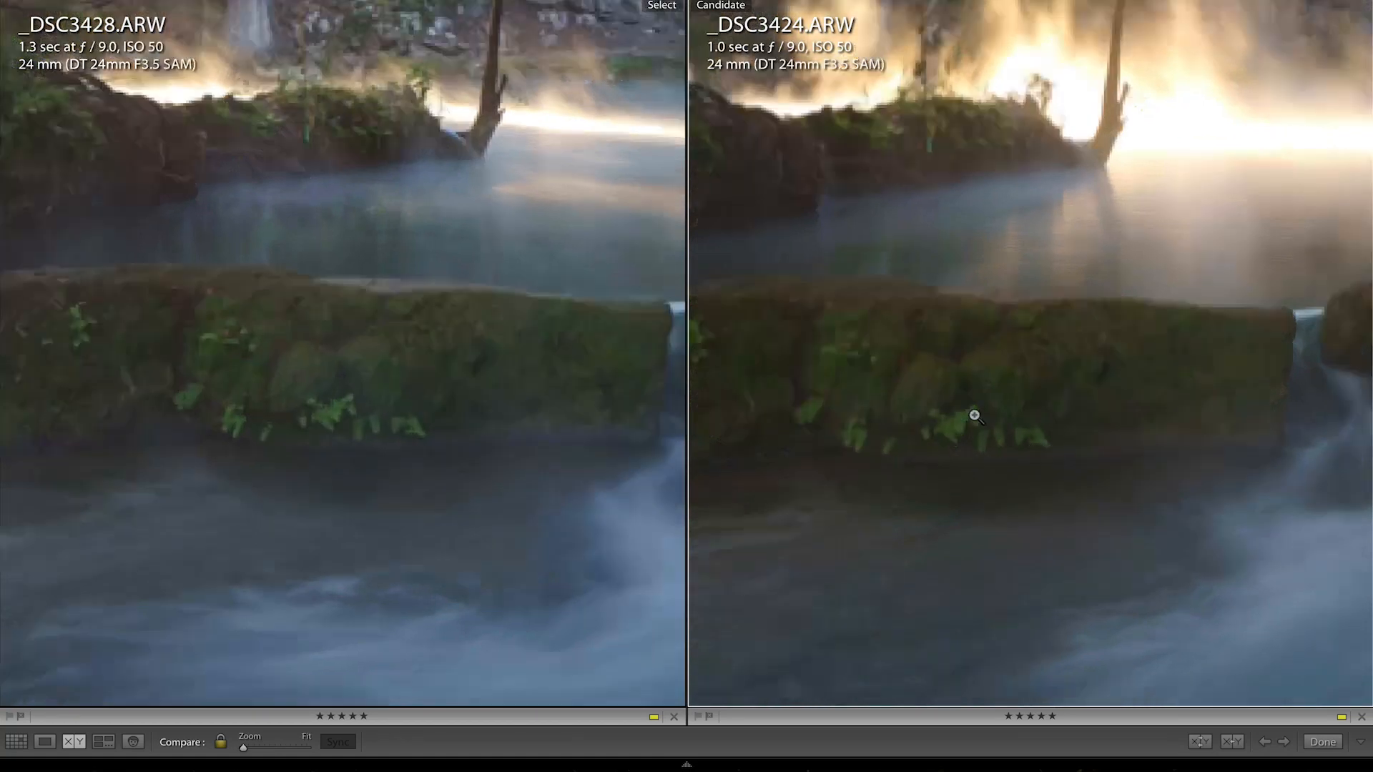
left_click(971, 413)
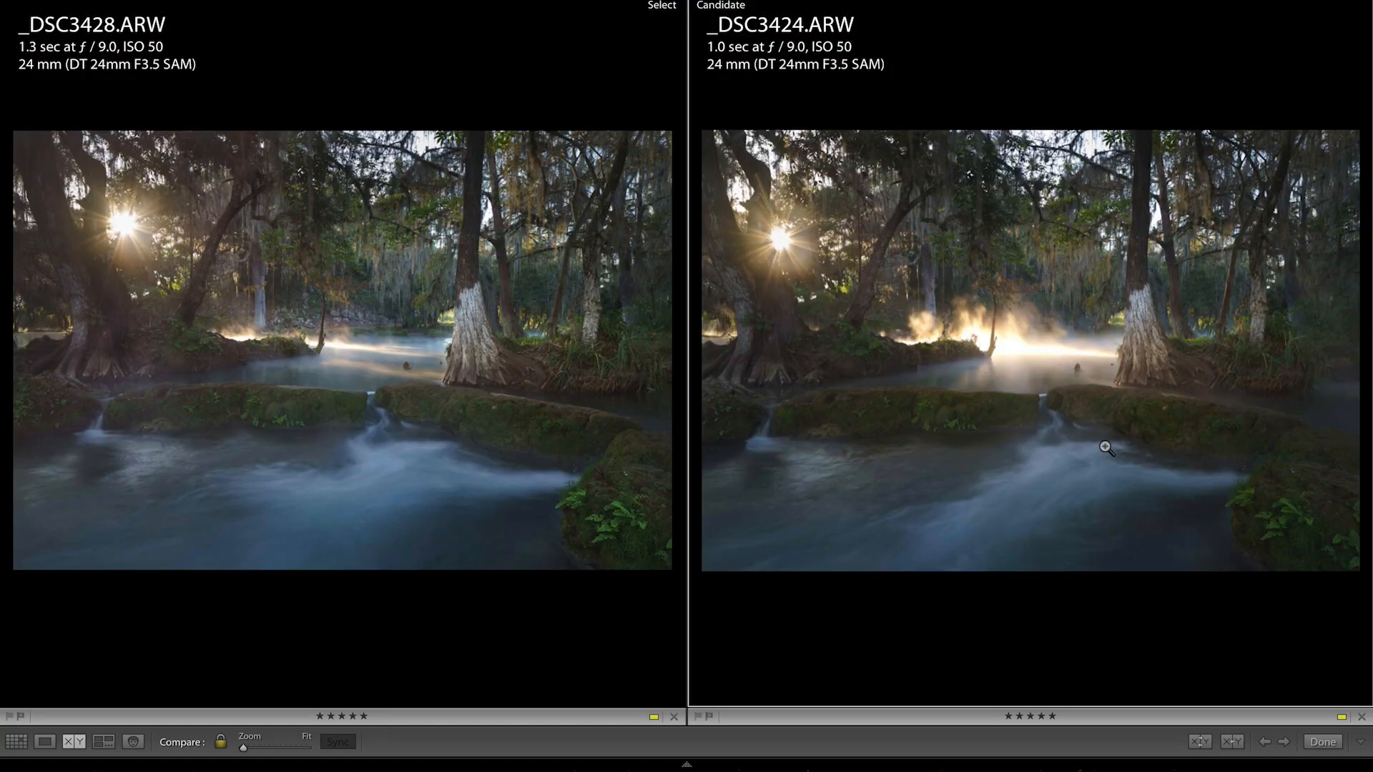
left_click(1052, 414)
Leave the comparison for the thumbnail grid and open _DSC3424.ARW on its own for developing.
key("g")
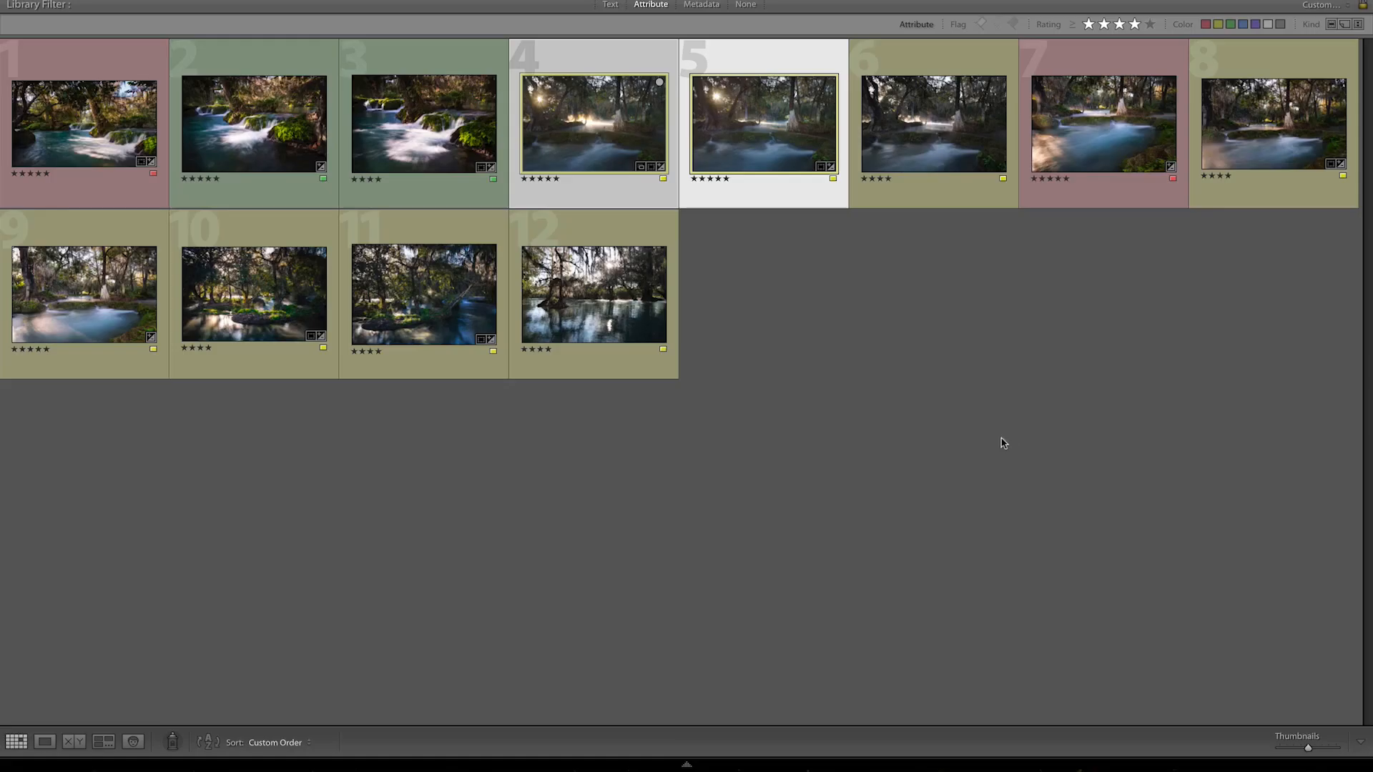
left_click(963, 445)
double_click(603, 135)
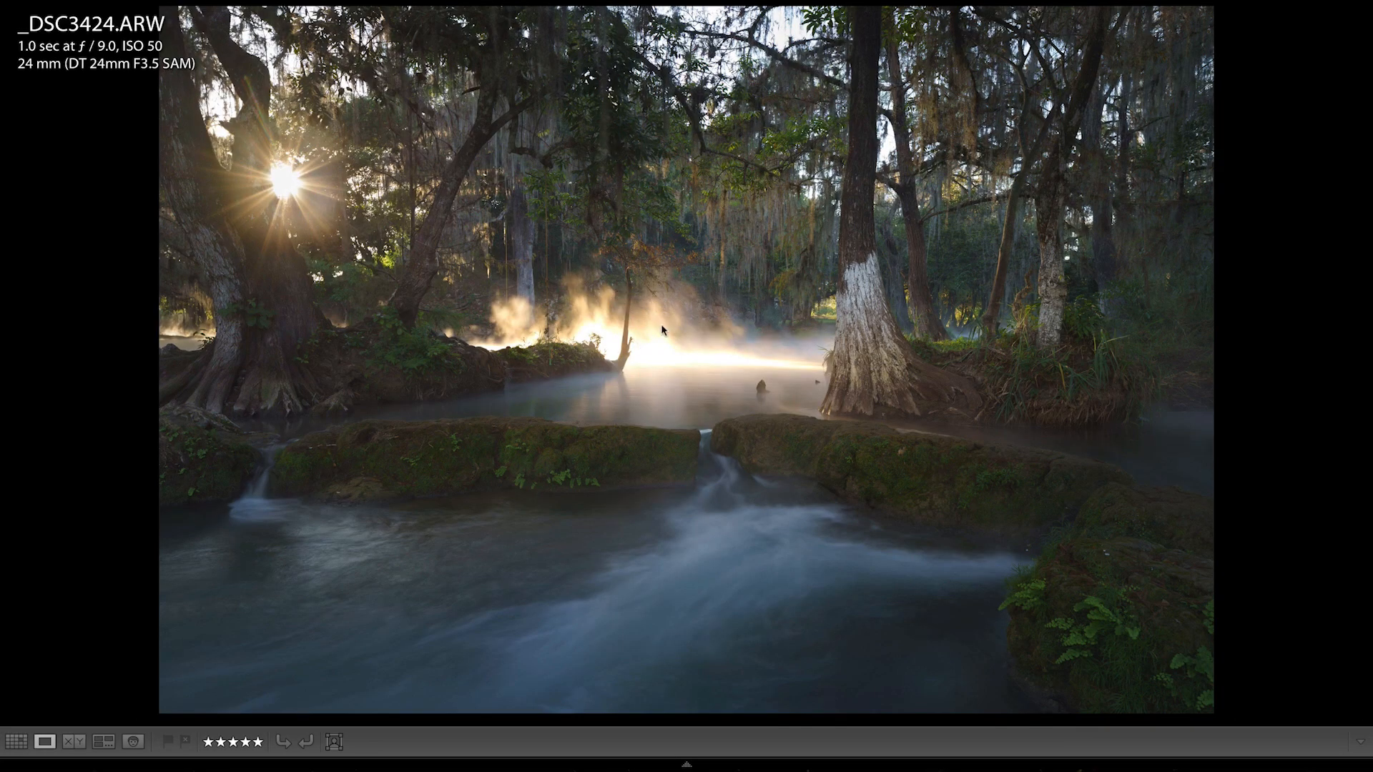
key("d")
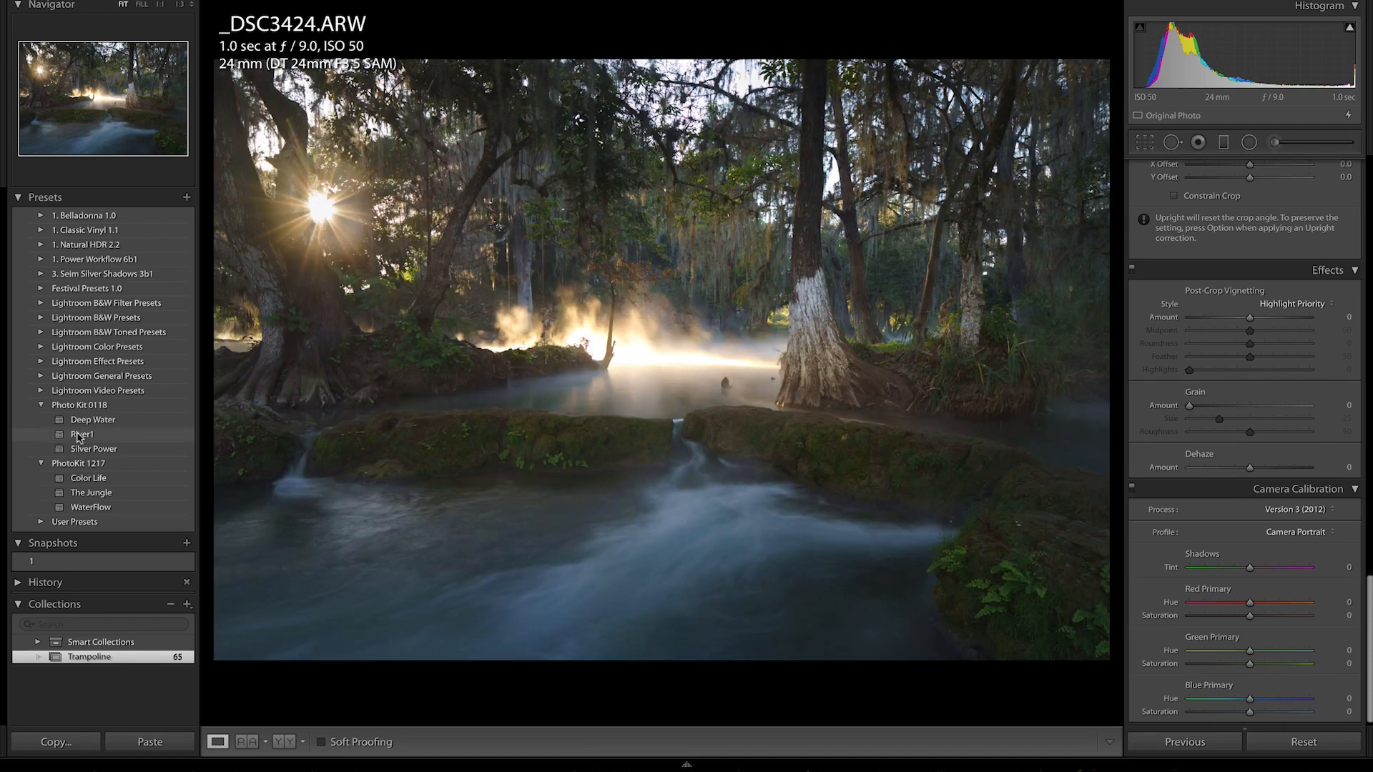
Try the Deep Water preset on _DSC3424.ARW, checking the glowing mist at 1:1 and the basic tone settings.
left_click(86, 422)
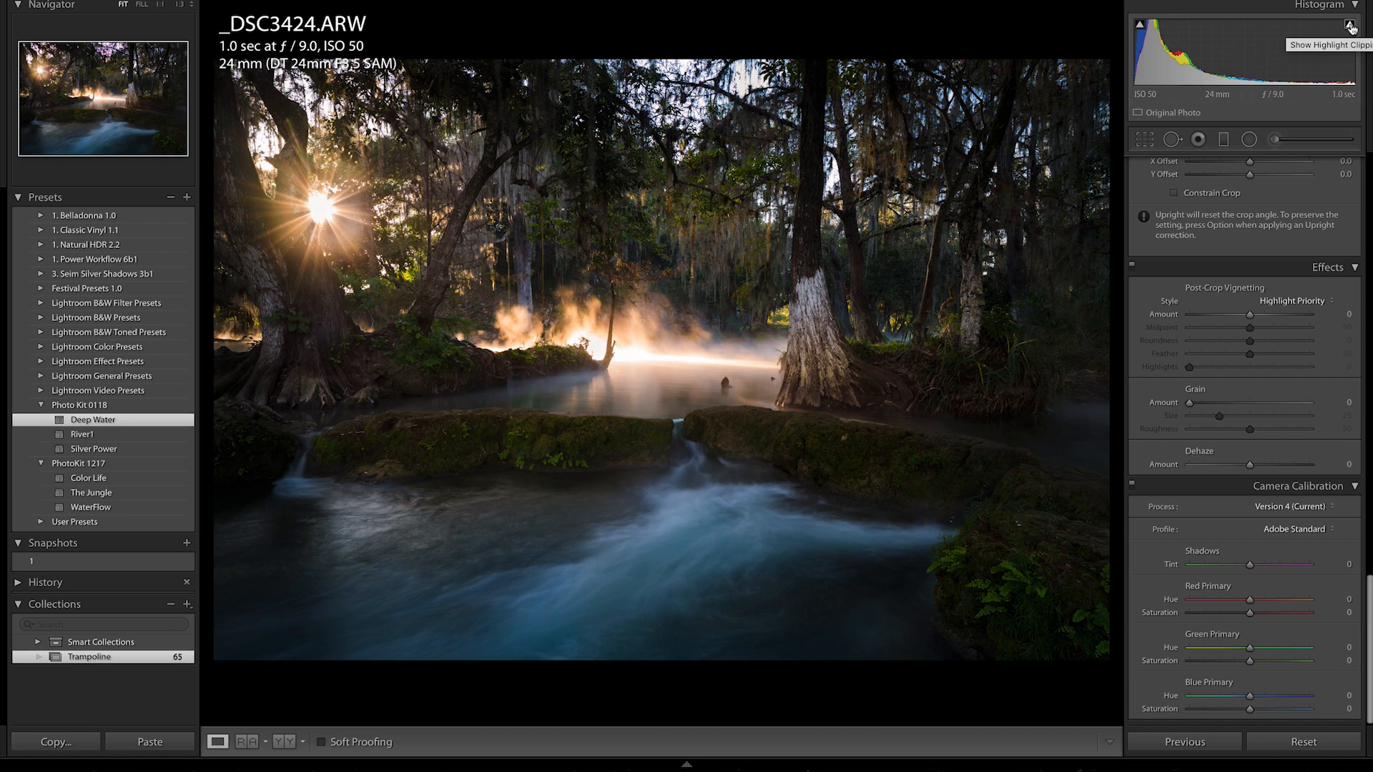
left_click(602, 360)
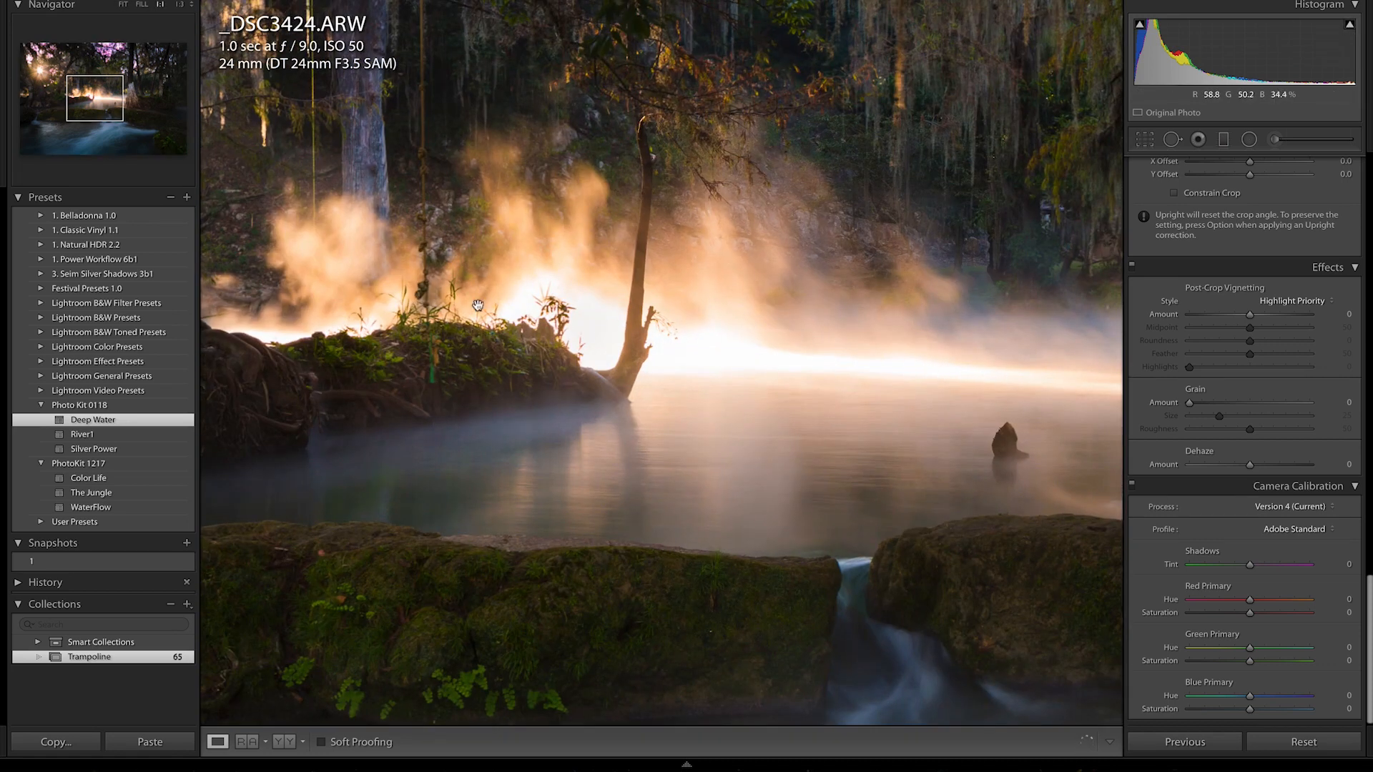
left_click(701, 355)
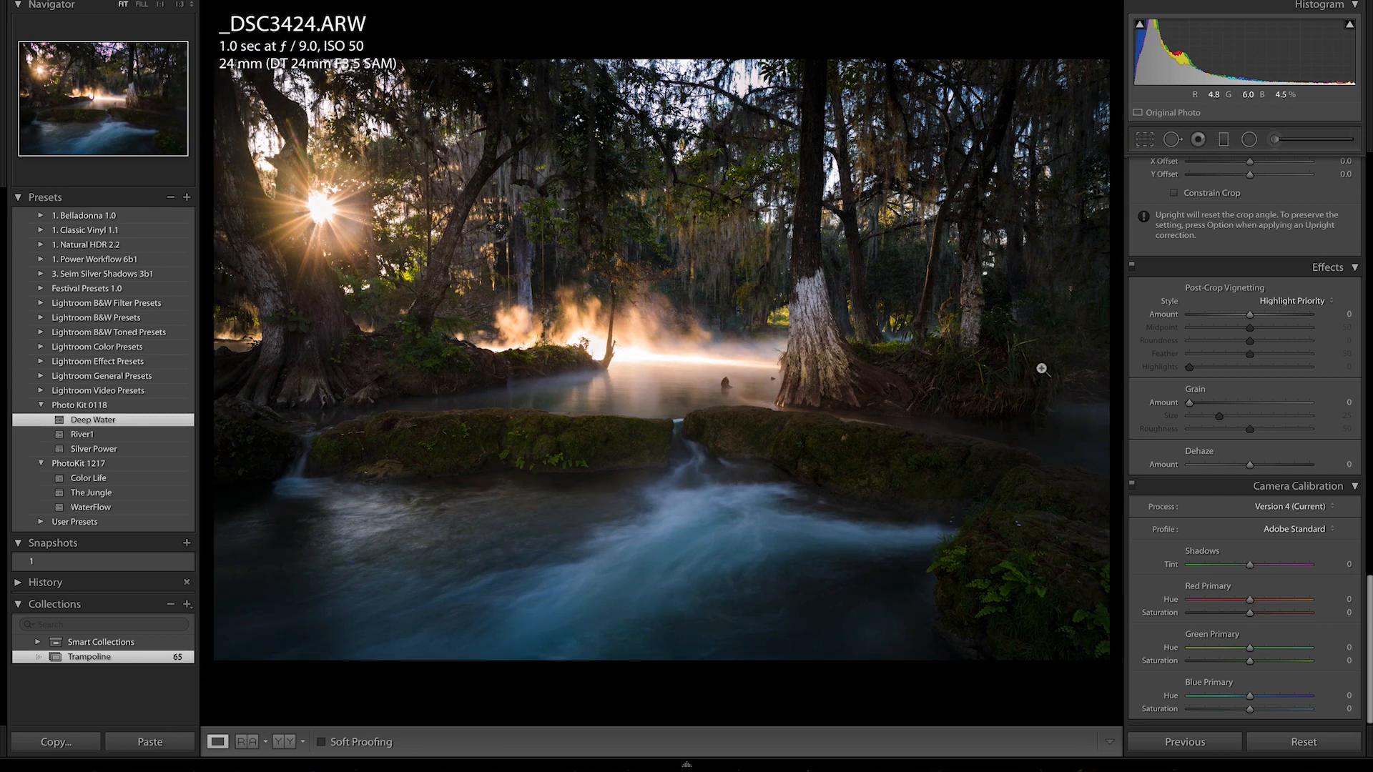
scroll(1262, 376, "up", 15)
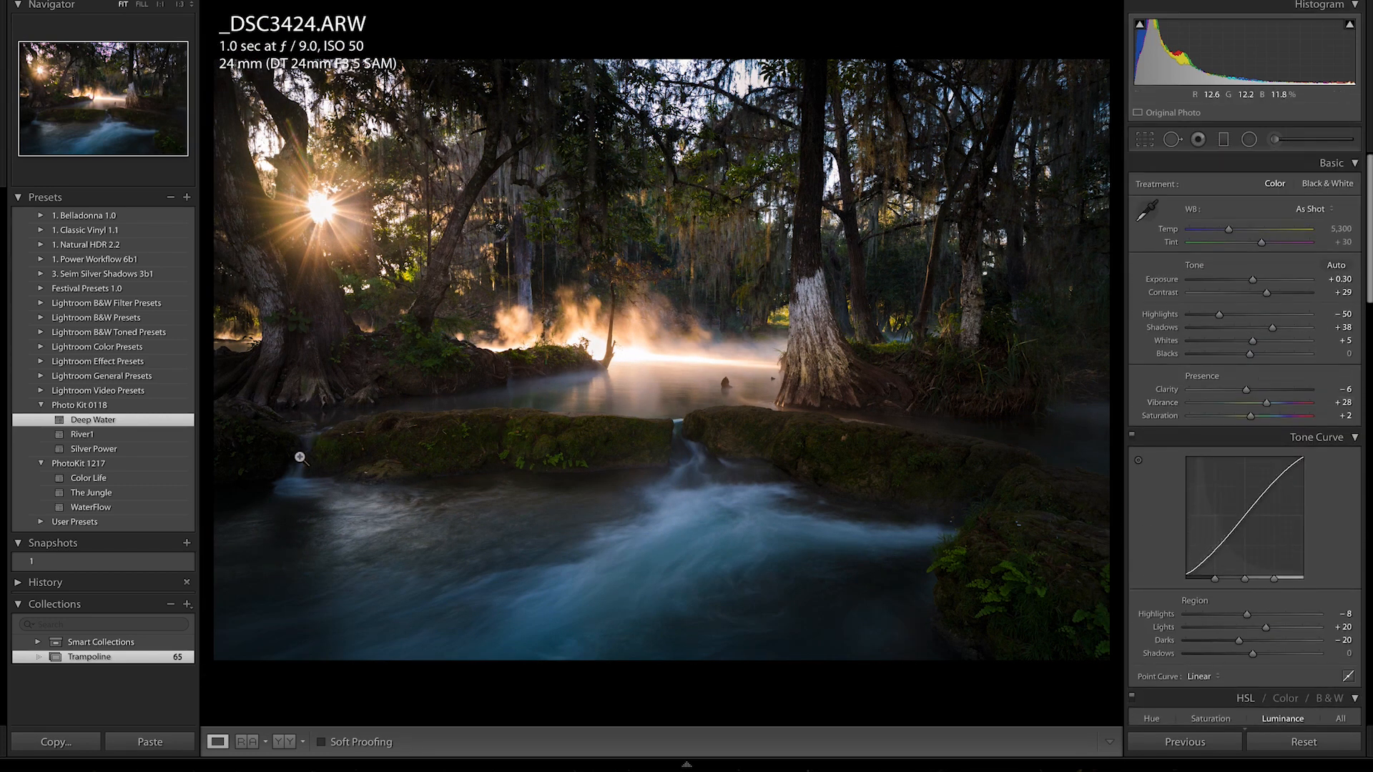
Apply the River1 preset to _DSC3424.ARW and check the ferns on the dark bank at 1:1.
left_click(92, 435)
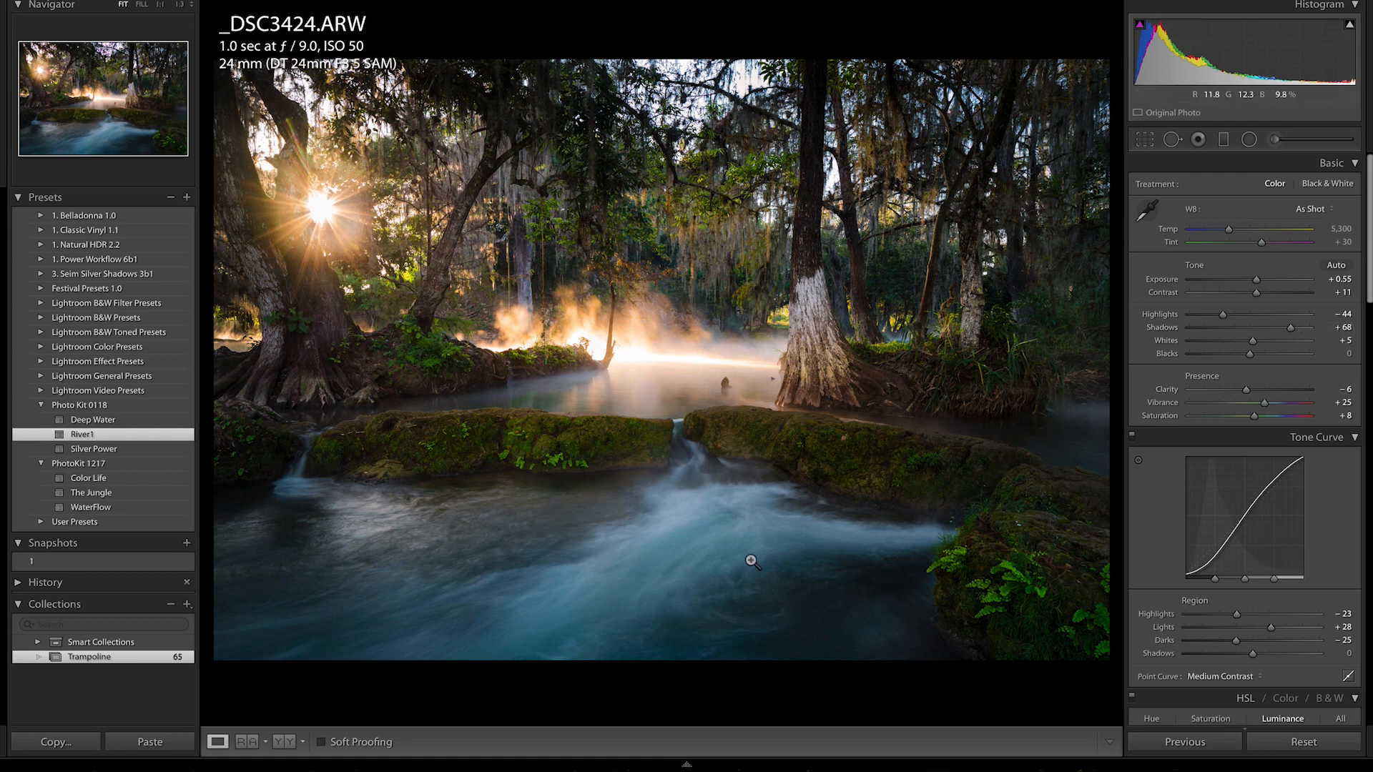
left_click(1040, 603)
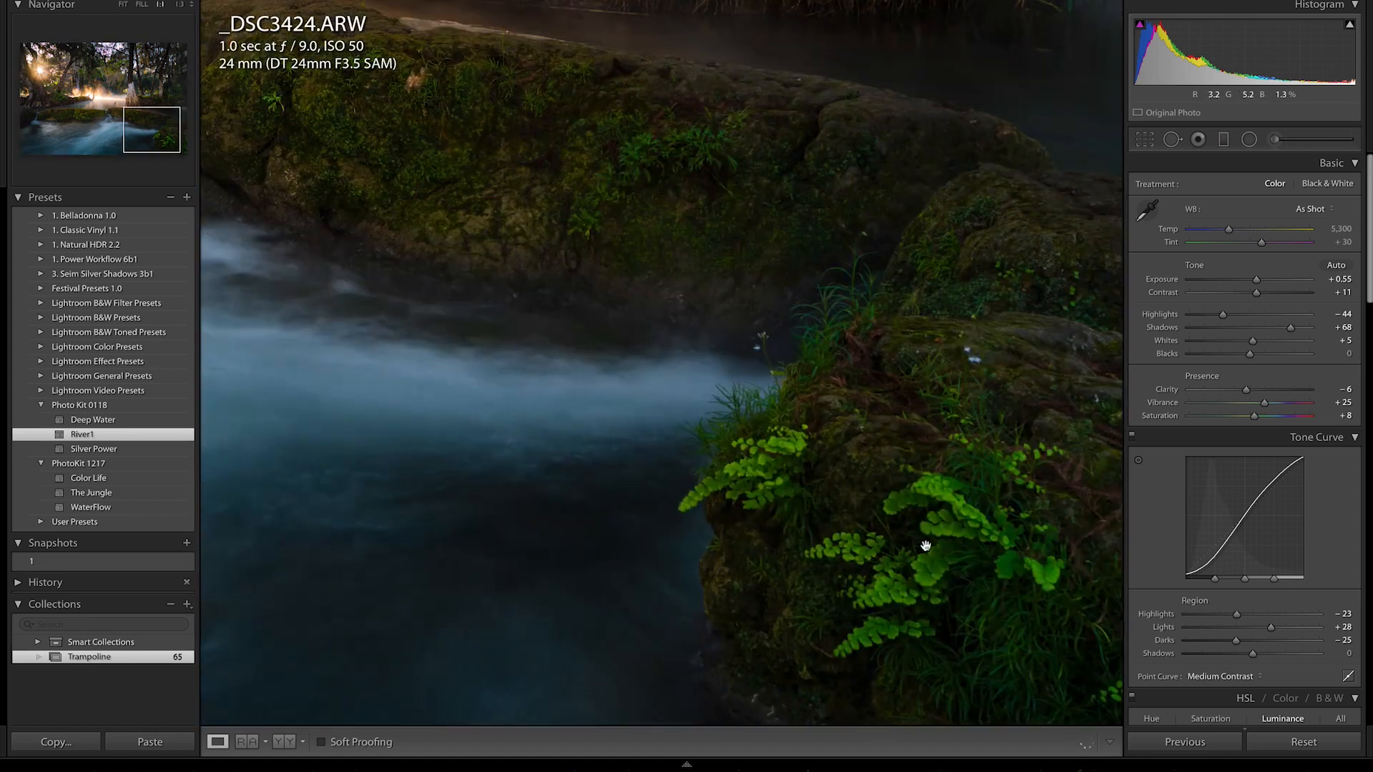
left_click(926, 546)
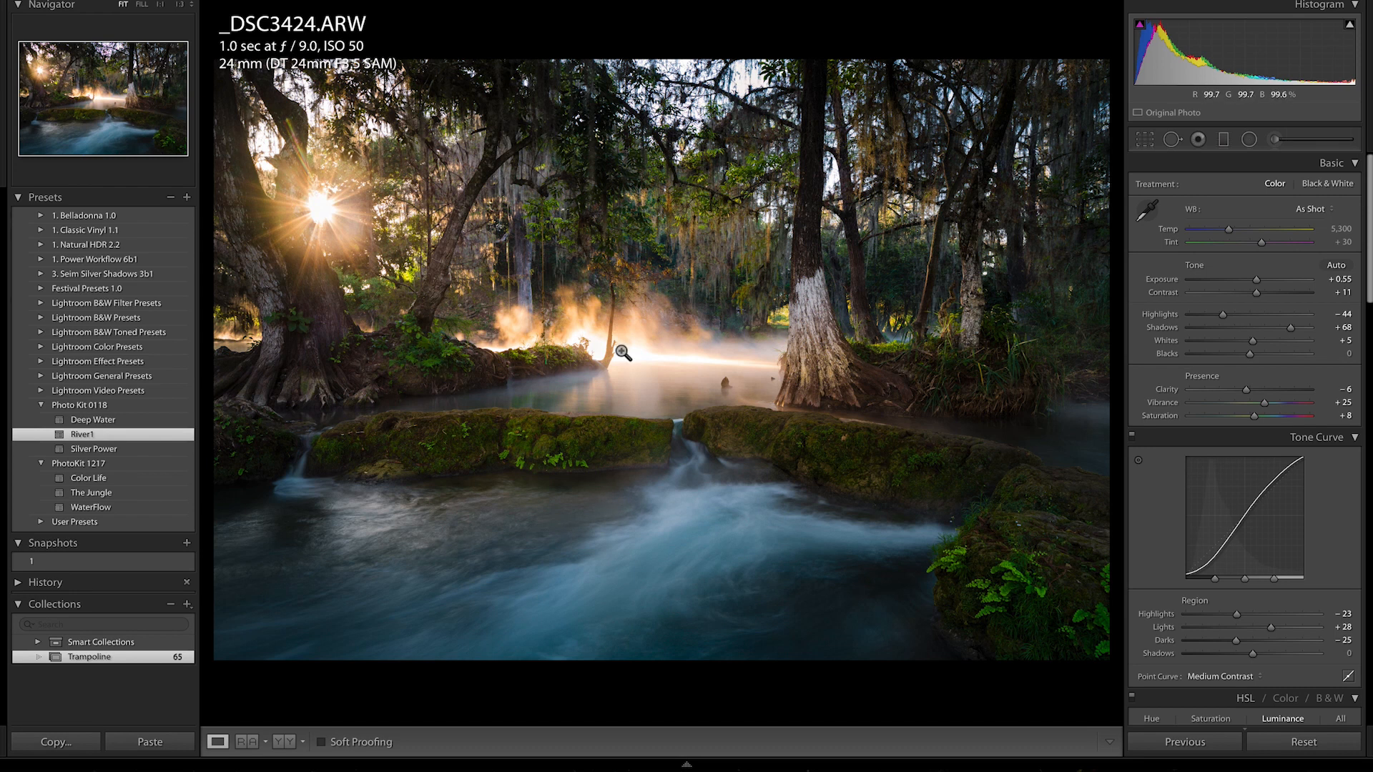
Give _DSC3424.ARW a red colour label and check the bright mist above the river at 1:1.
key("6")
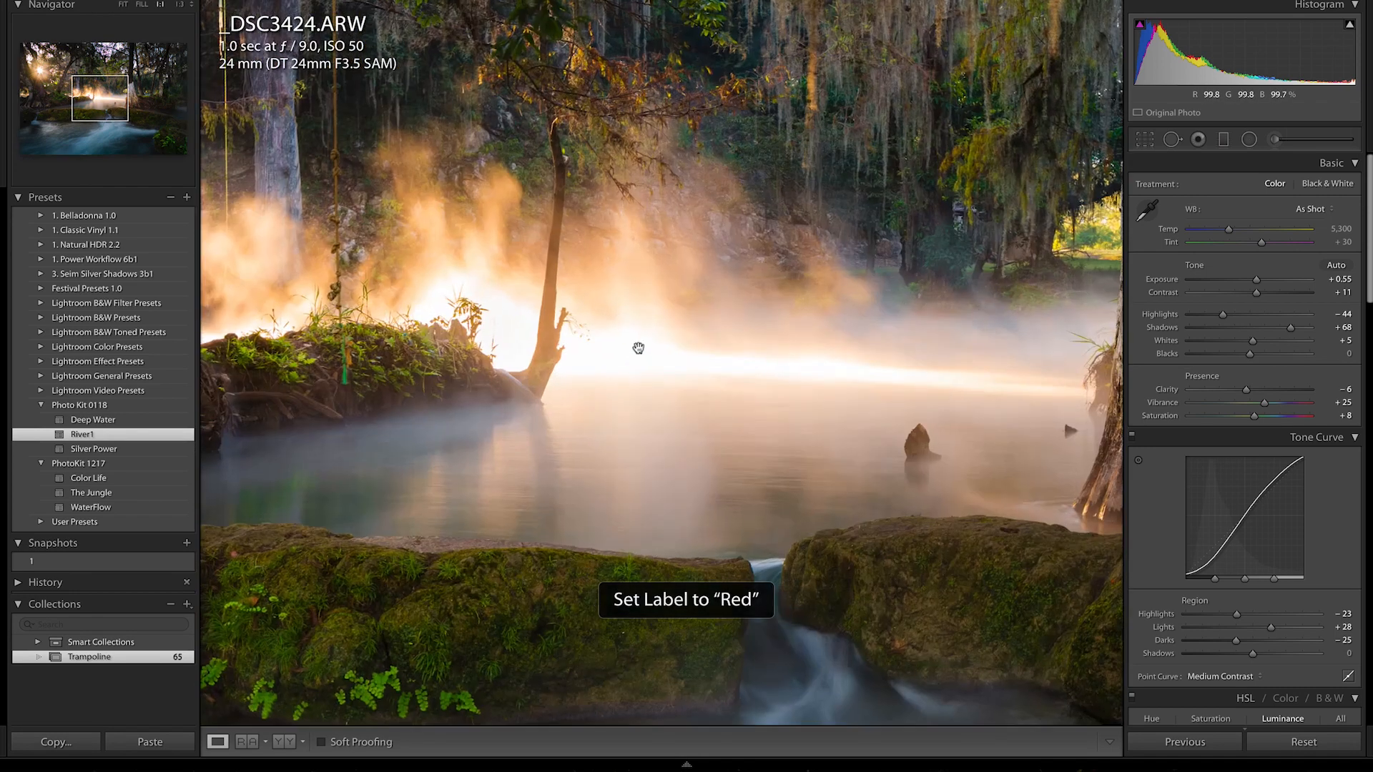
left_click(637, 352)
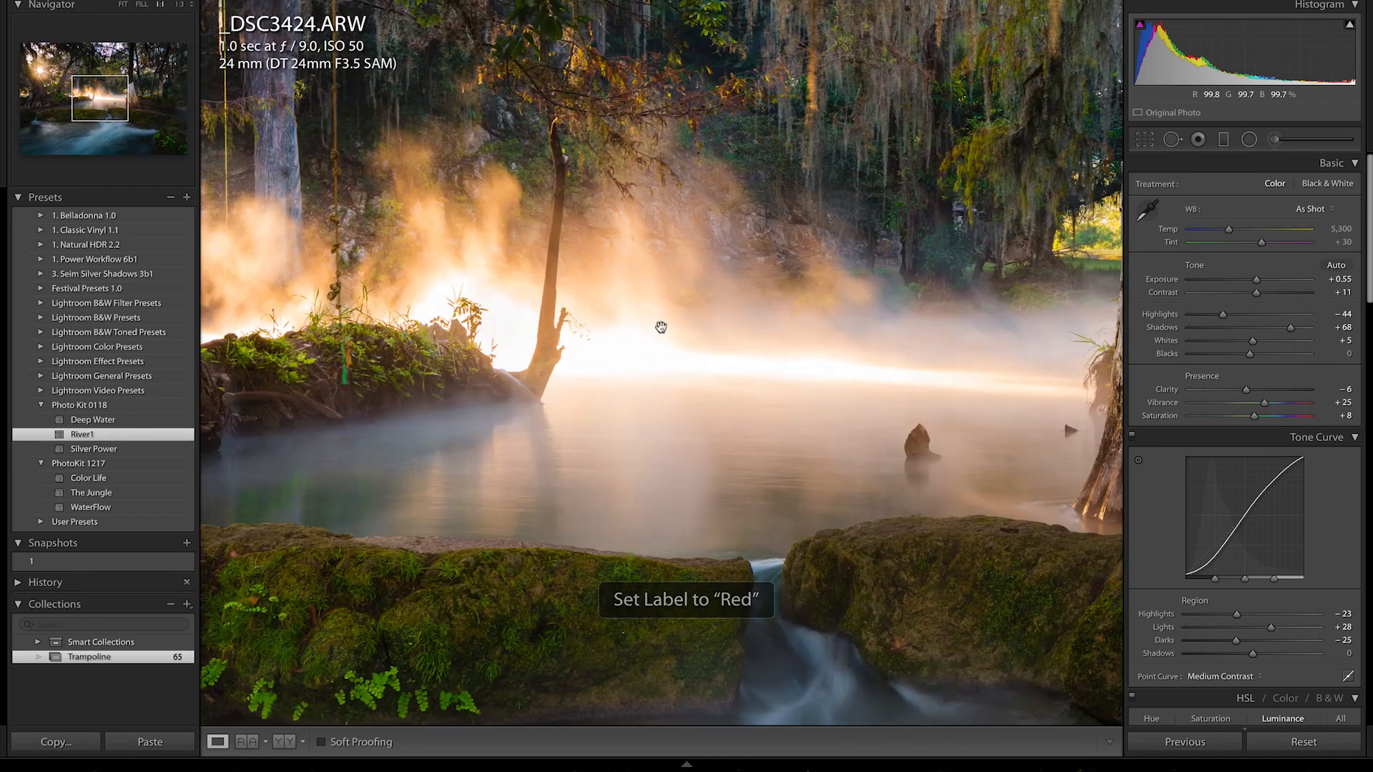
left_click(775, 344)
Delete the existing brush adjustment pinned on the bright mist, and undo the deletion.
key("k")
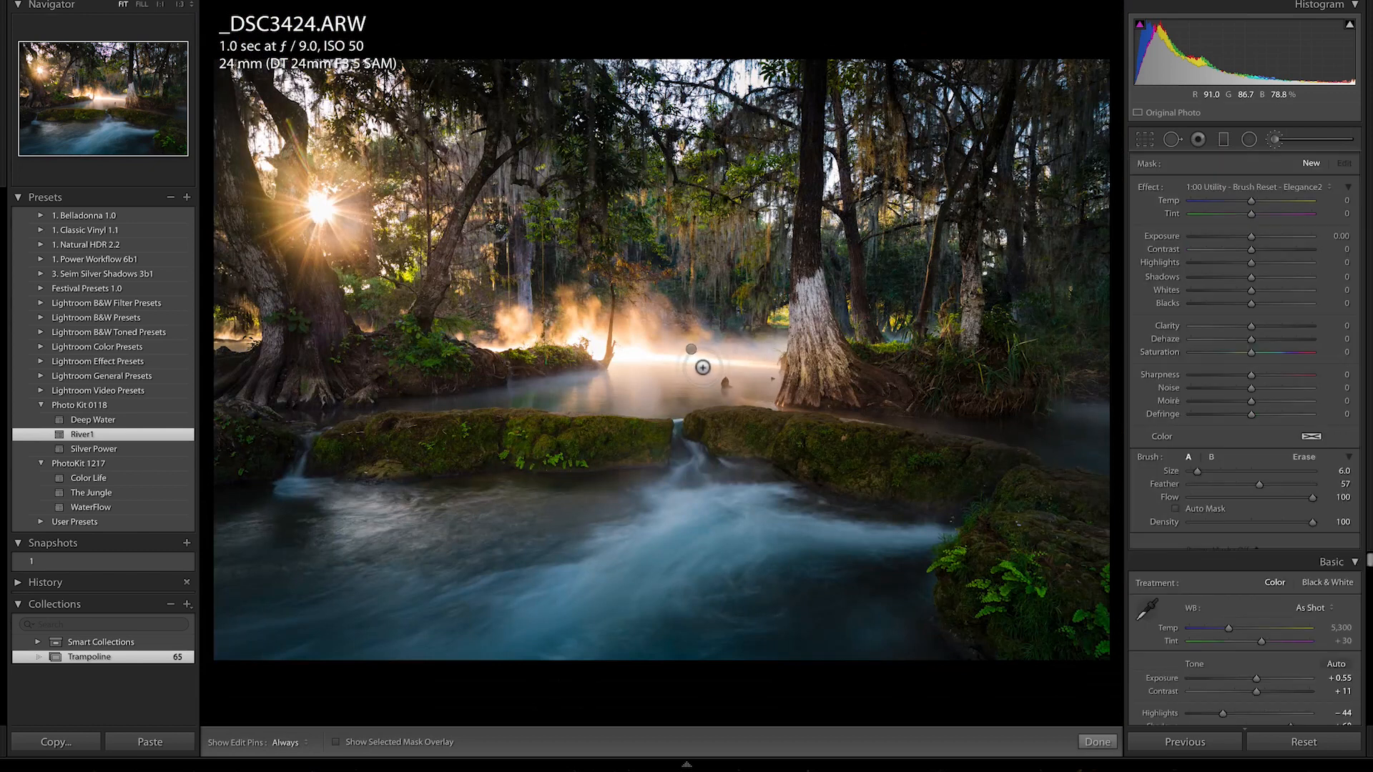
left_click(692, 349)
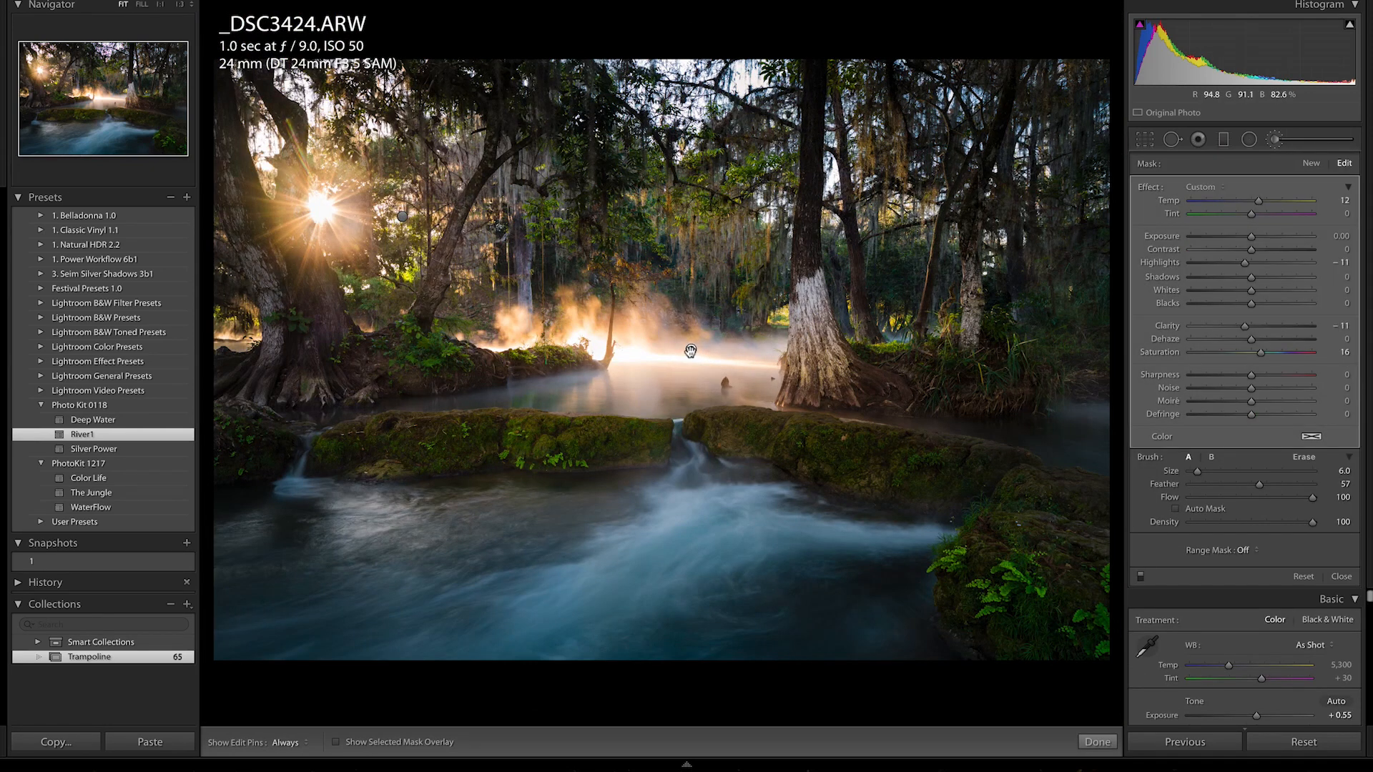
key("Delete")
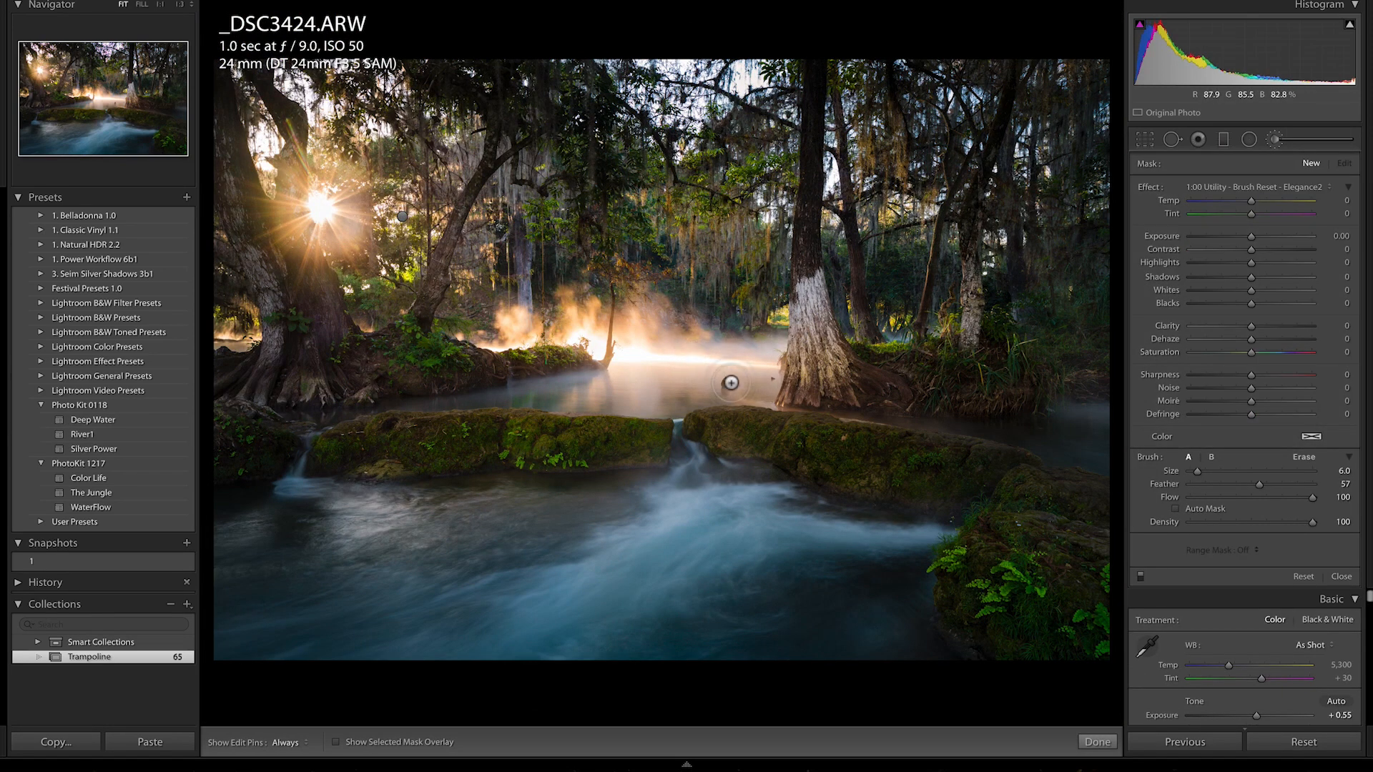
key("ctrl+z")
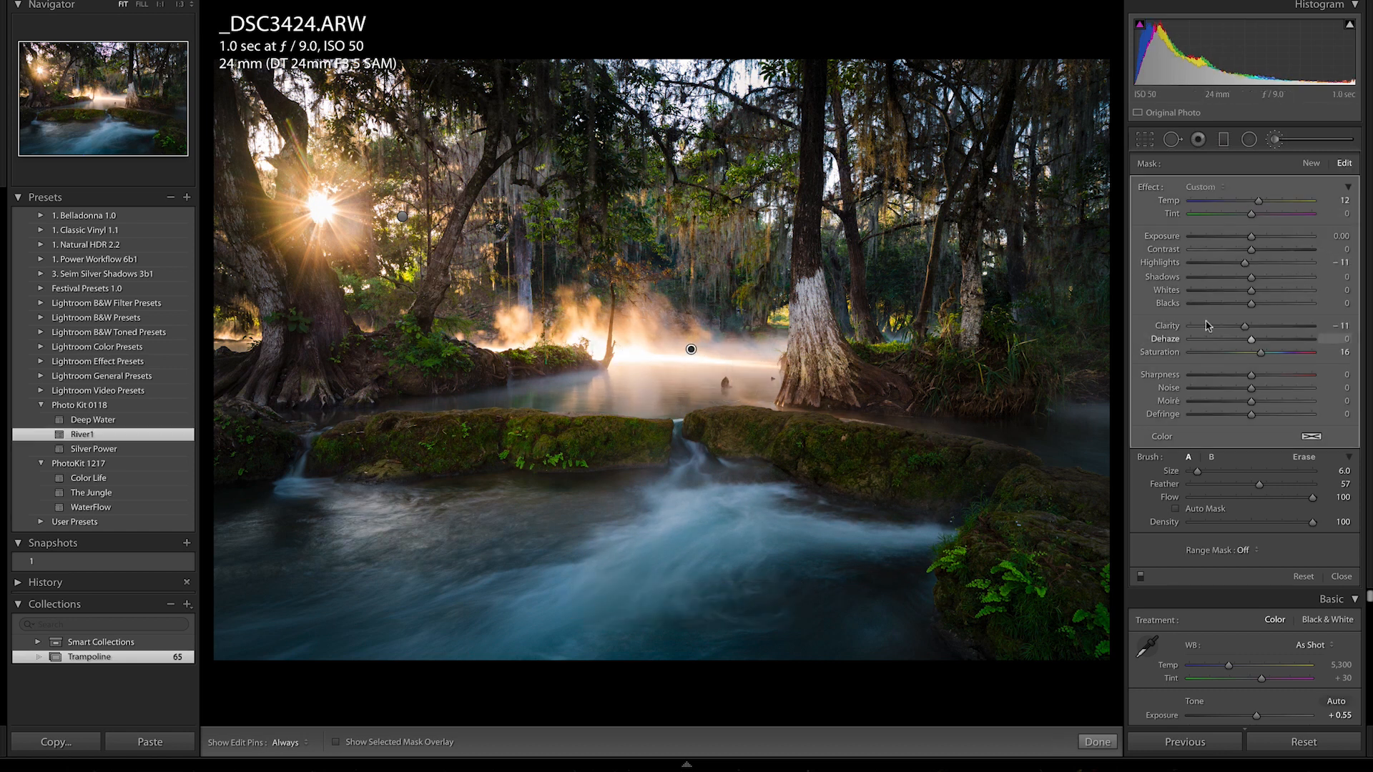
Try lowering the existing brush adjustment's Highlights to -25, view its mask overlay, and undo the Highlights change.
left_click(1223, 263)
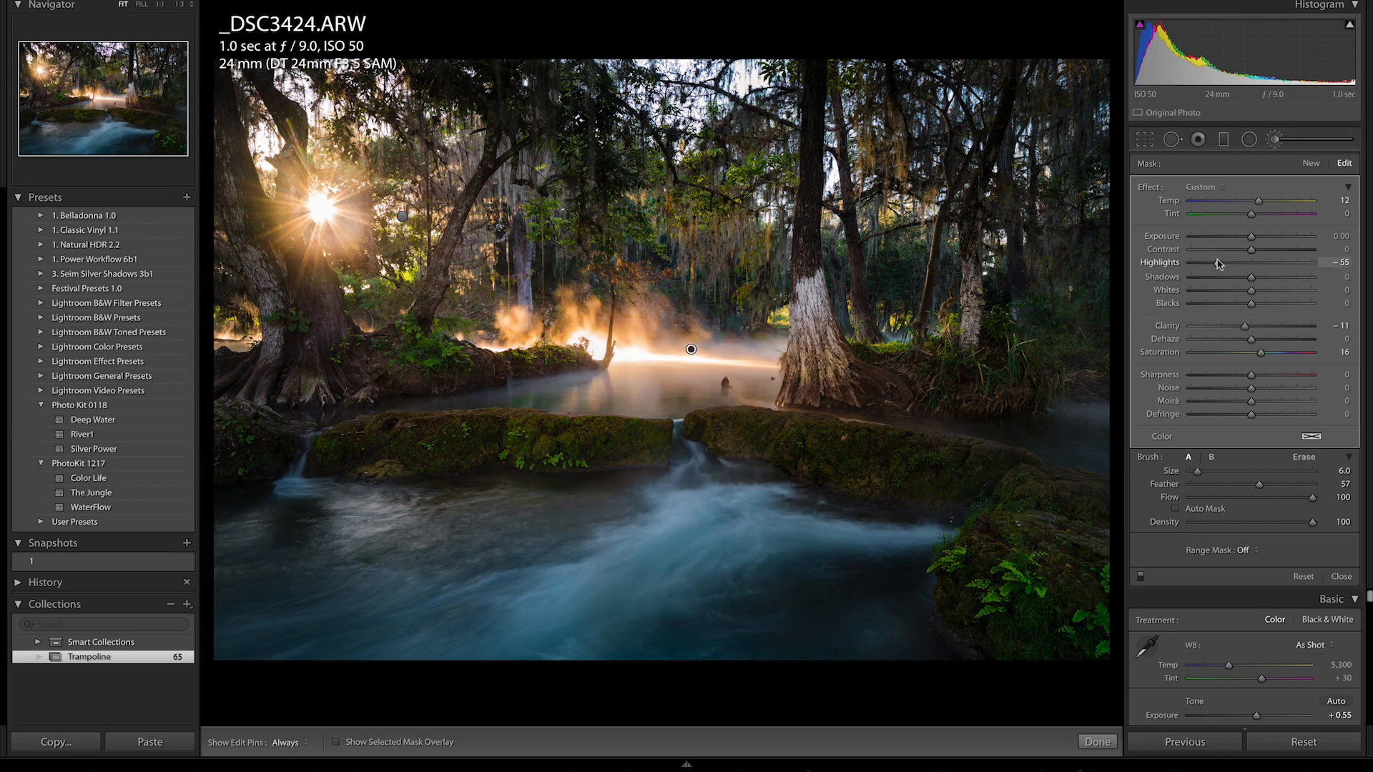
left_click_drag(1231, 264, 1232, 264)
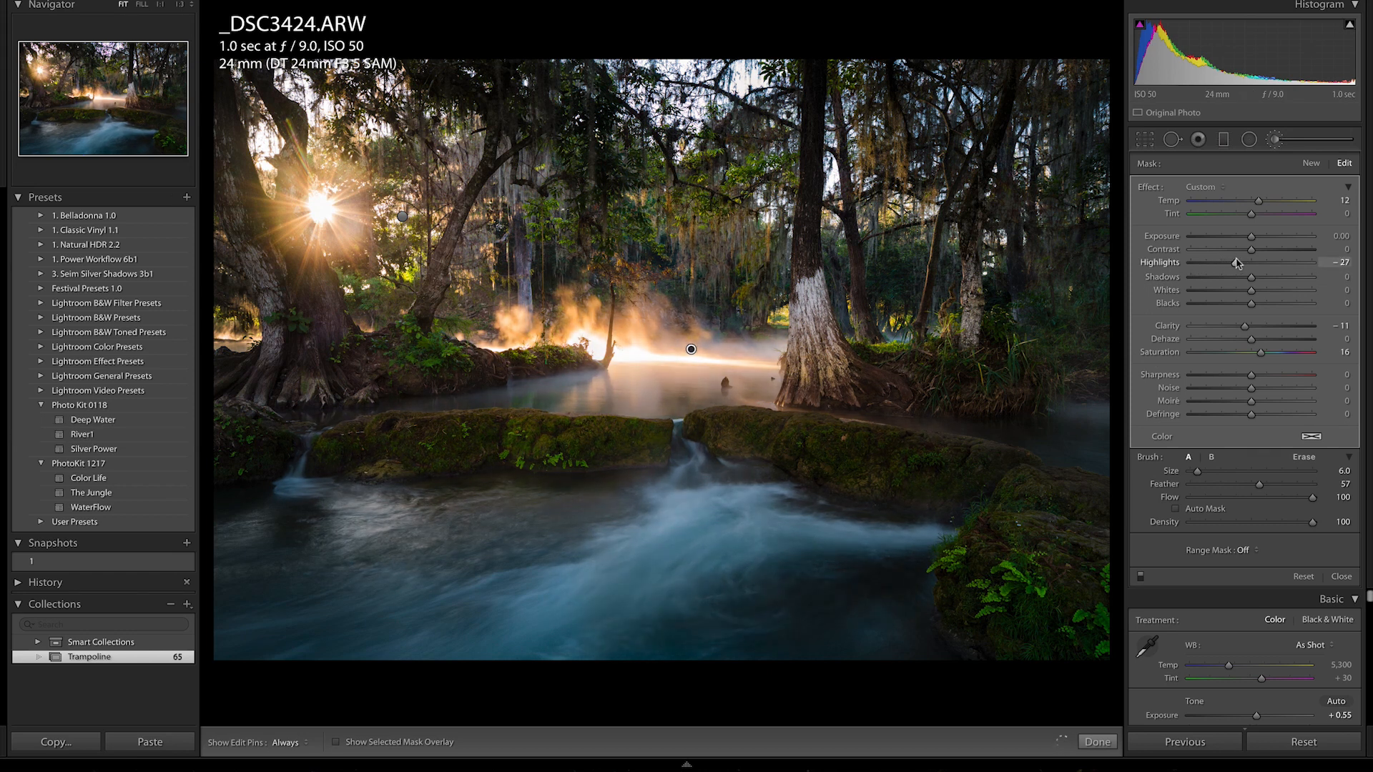
key("o")
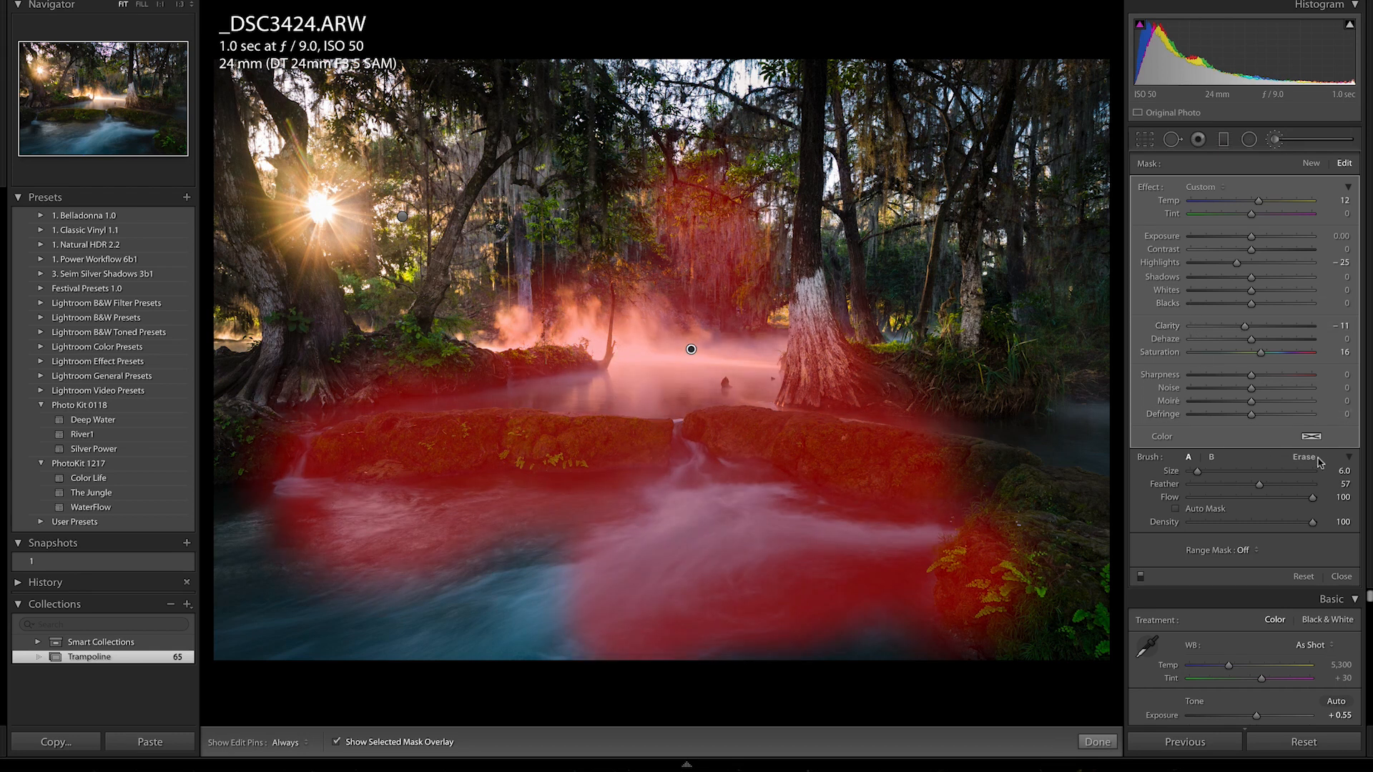
key("ctrl+z")
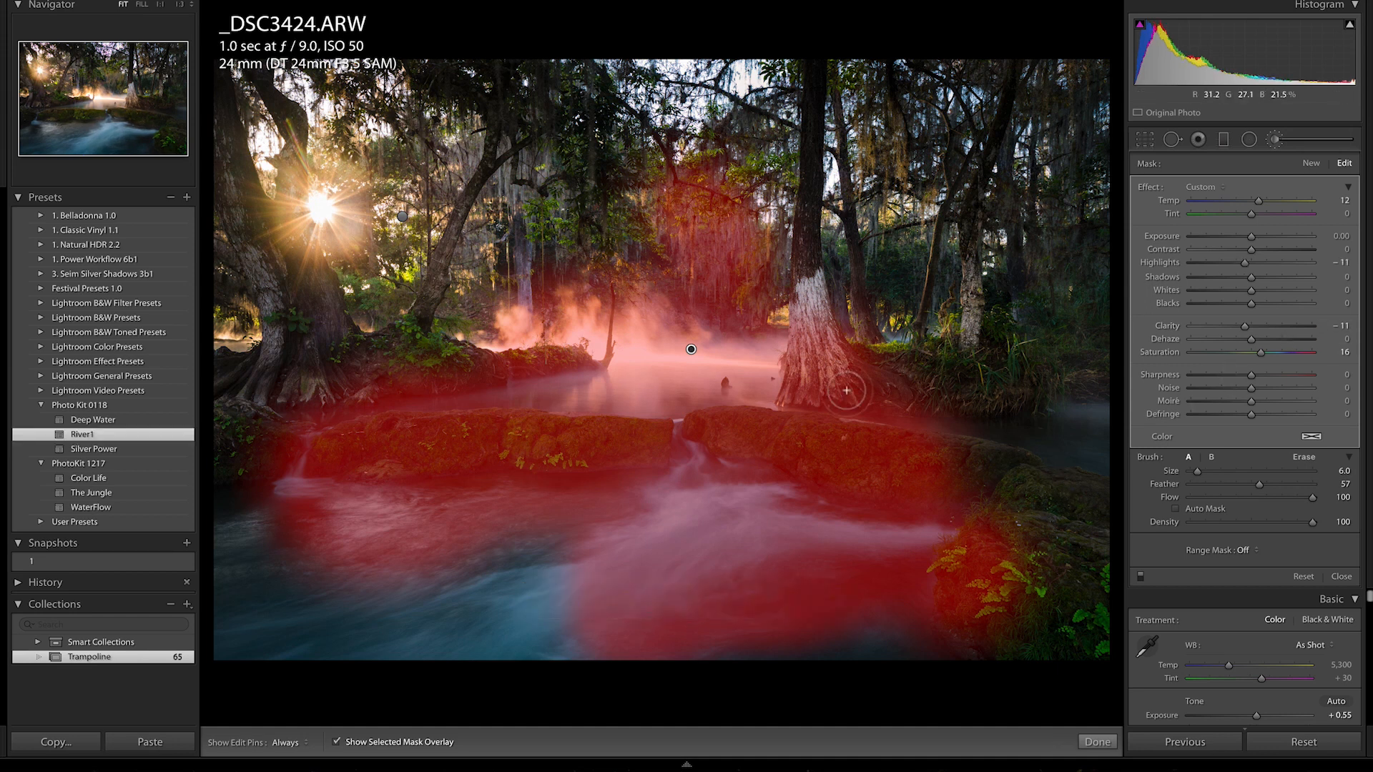
Start a new adjustment brush mask with the overlay hidden and paint it over the glowing mist at the waterline.
left_click(1311, 163)
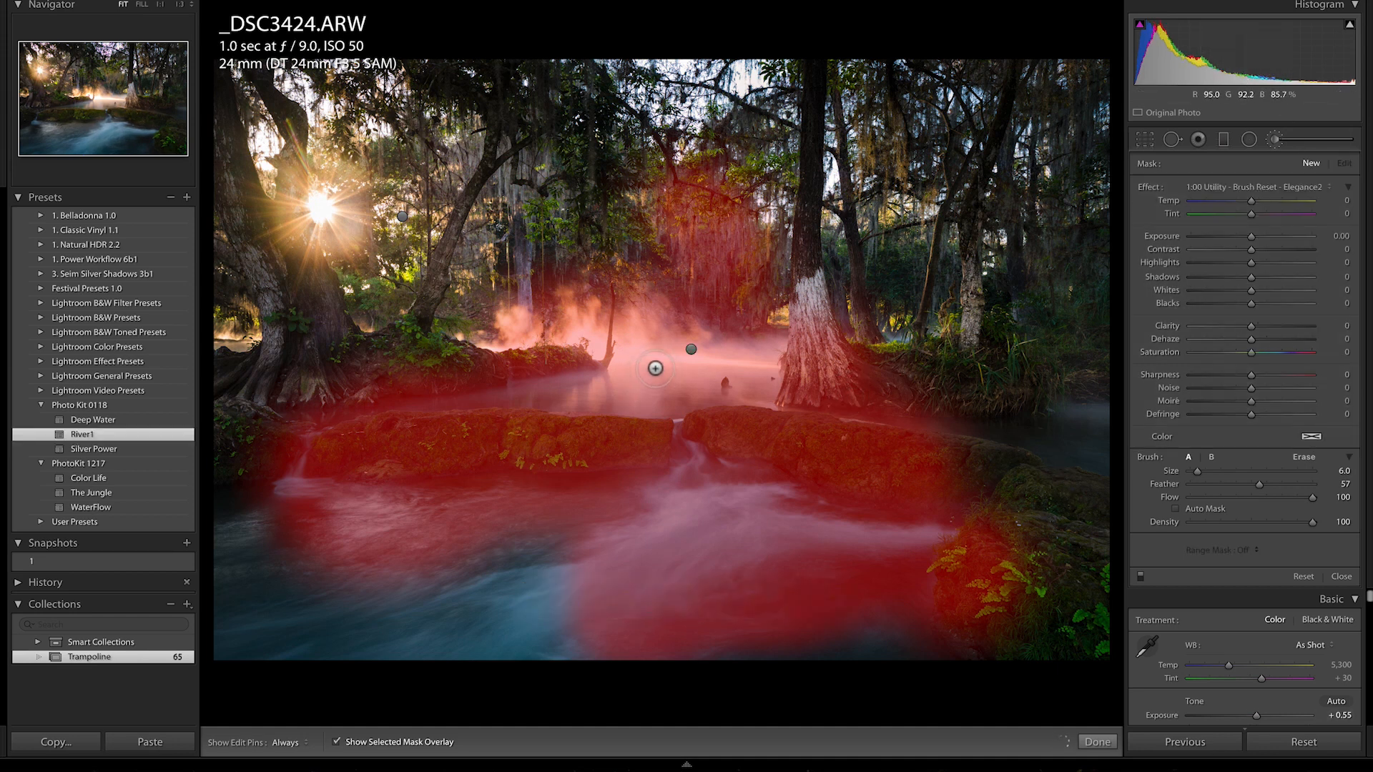
key("o")
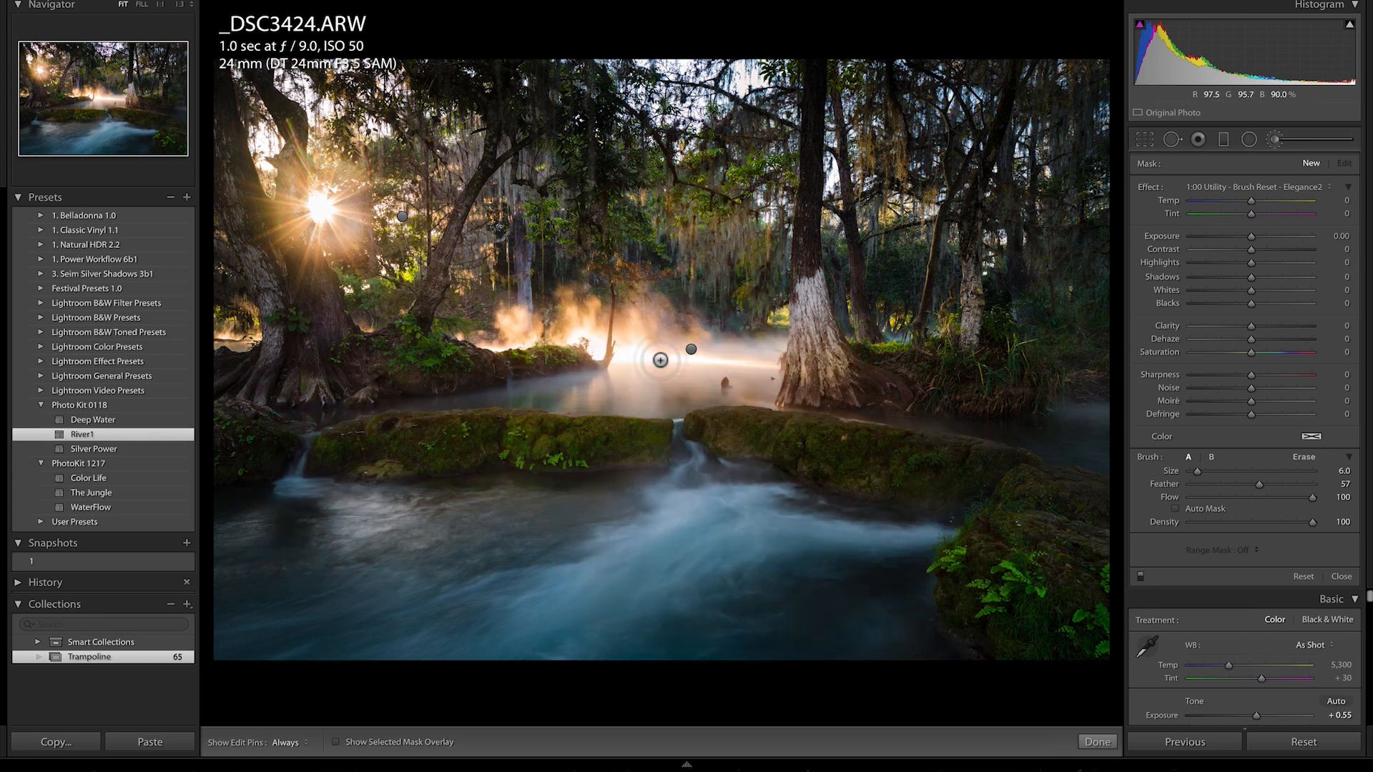
key("h")
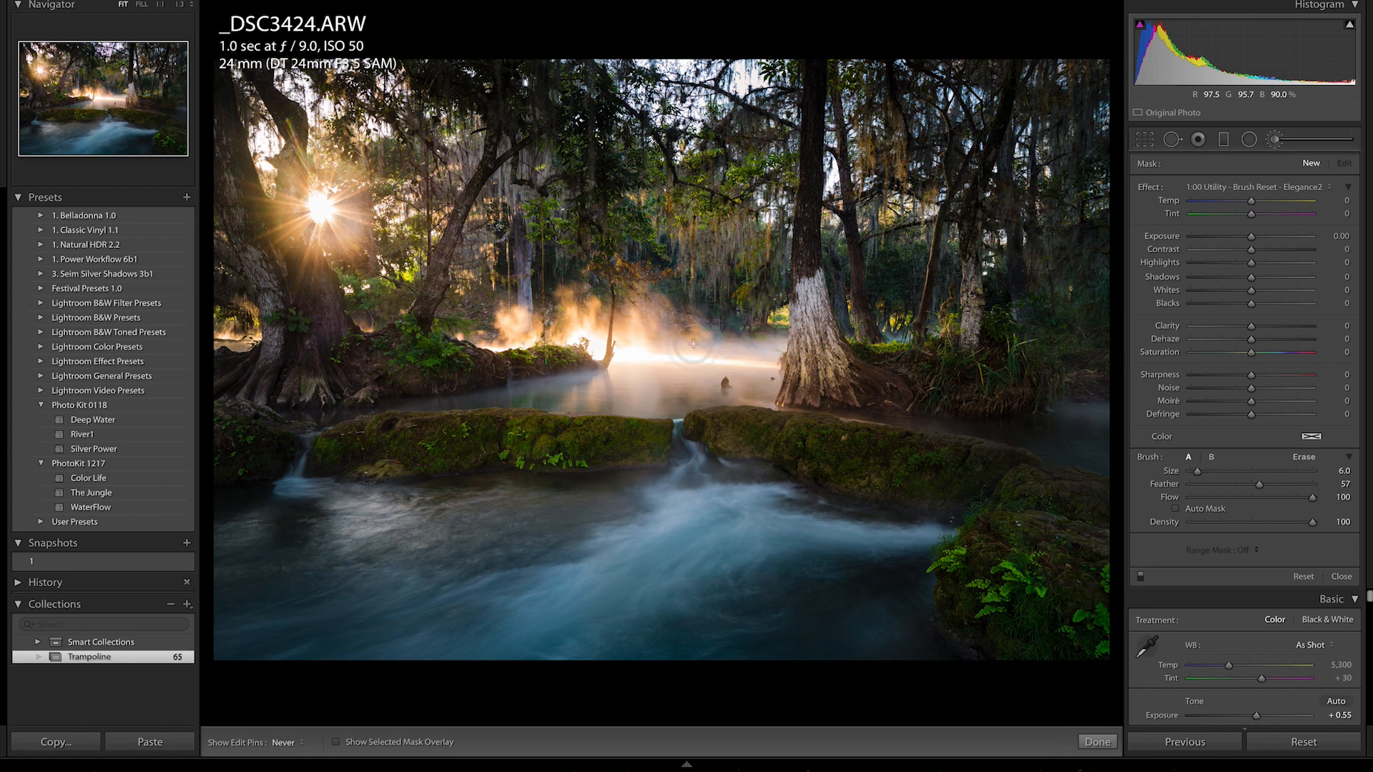
left_click(325, 213)
key("h")
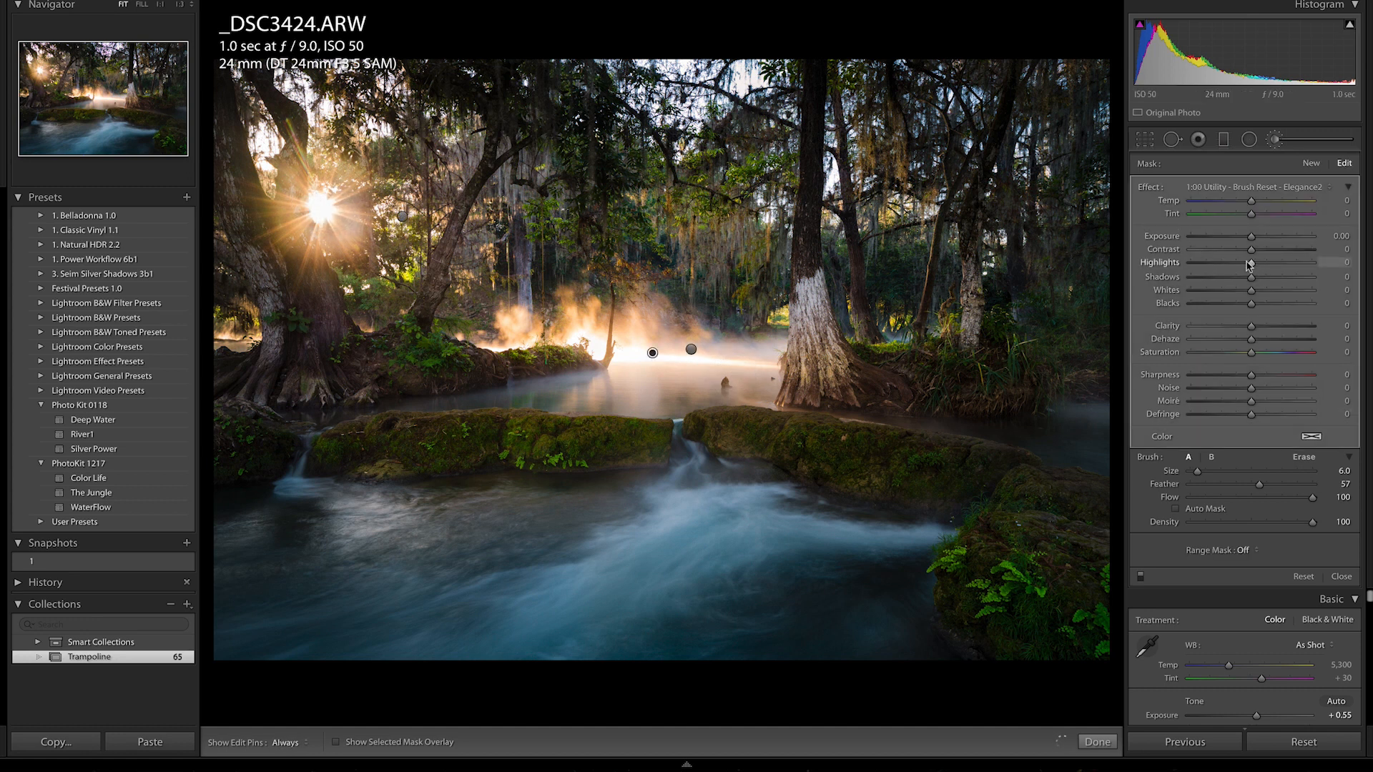
Set the new mist brush adjustment to Highlights -18, Contrast -15, Clarity -17 and Dehaze 6.
left_click_drag(1236, 266, 1229, 265)
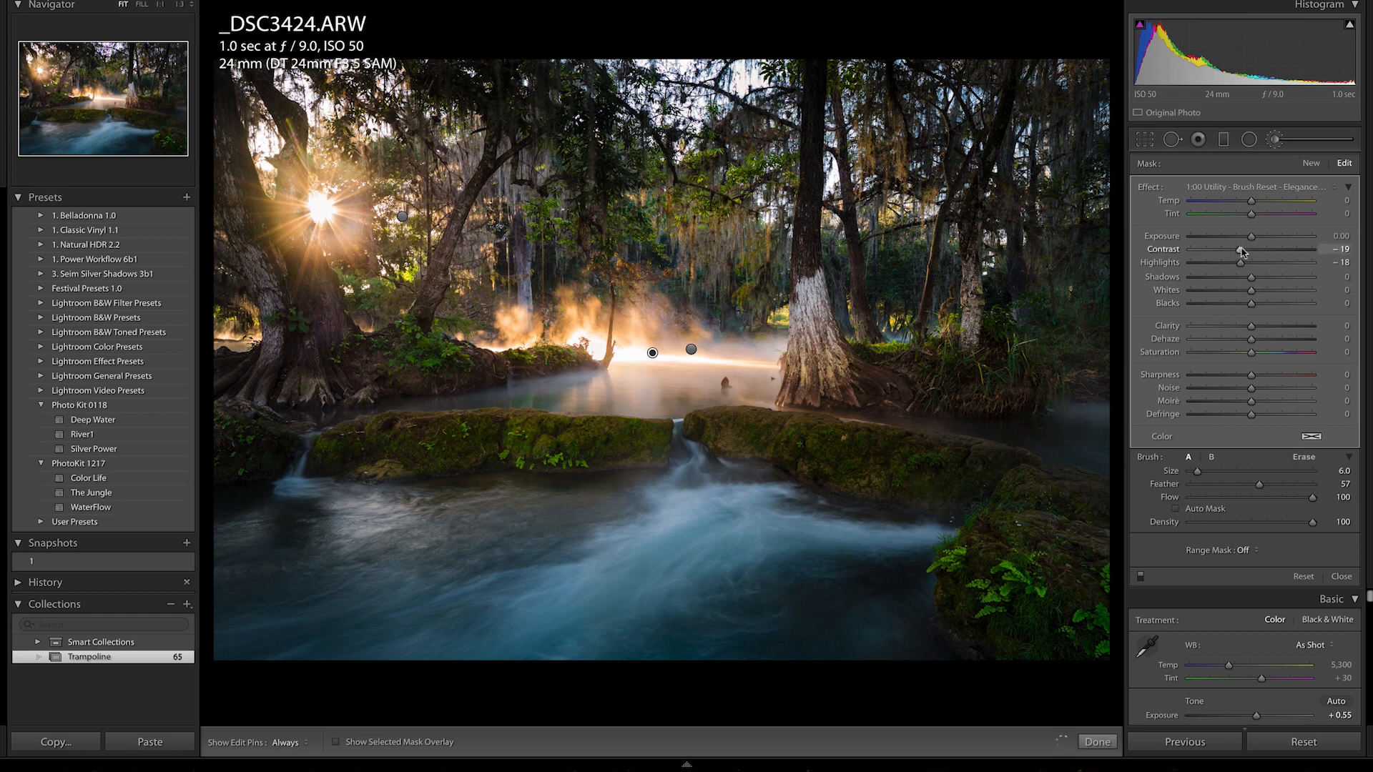
mouse_move(1250, 326)
left_mouse_down()
mouse_move(1223, 328)
mouse_move(1278, 330)
mouse_move(1222, 329)
mouse_move(1271, 329)
mouse_move(1241, 332)
left_mouse_up()
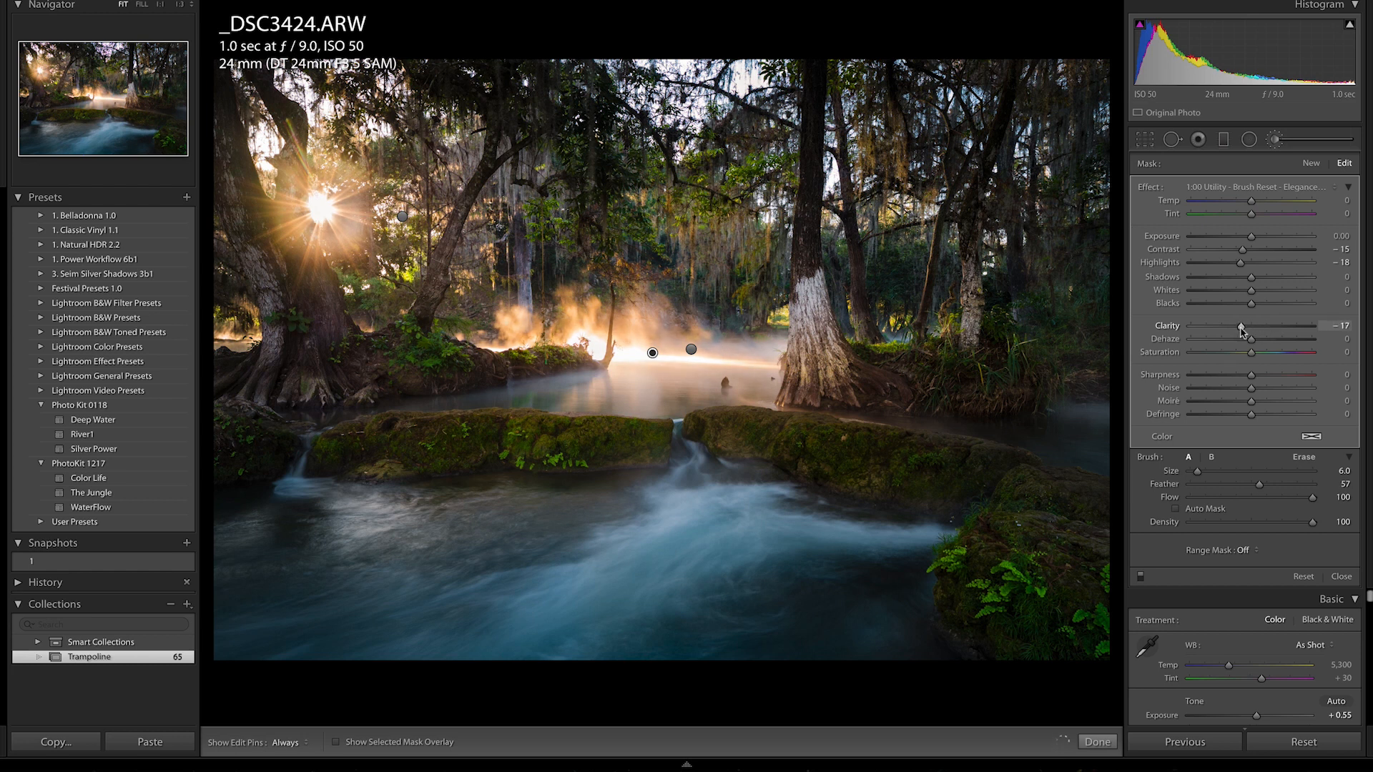
left_click_drag(1251, 339, 1278, 342)
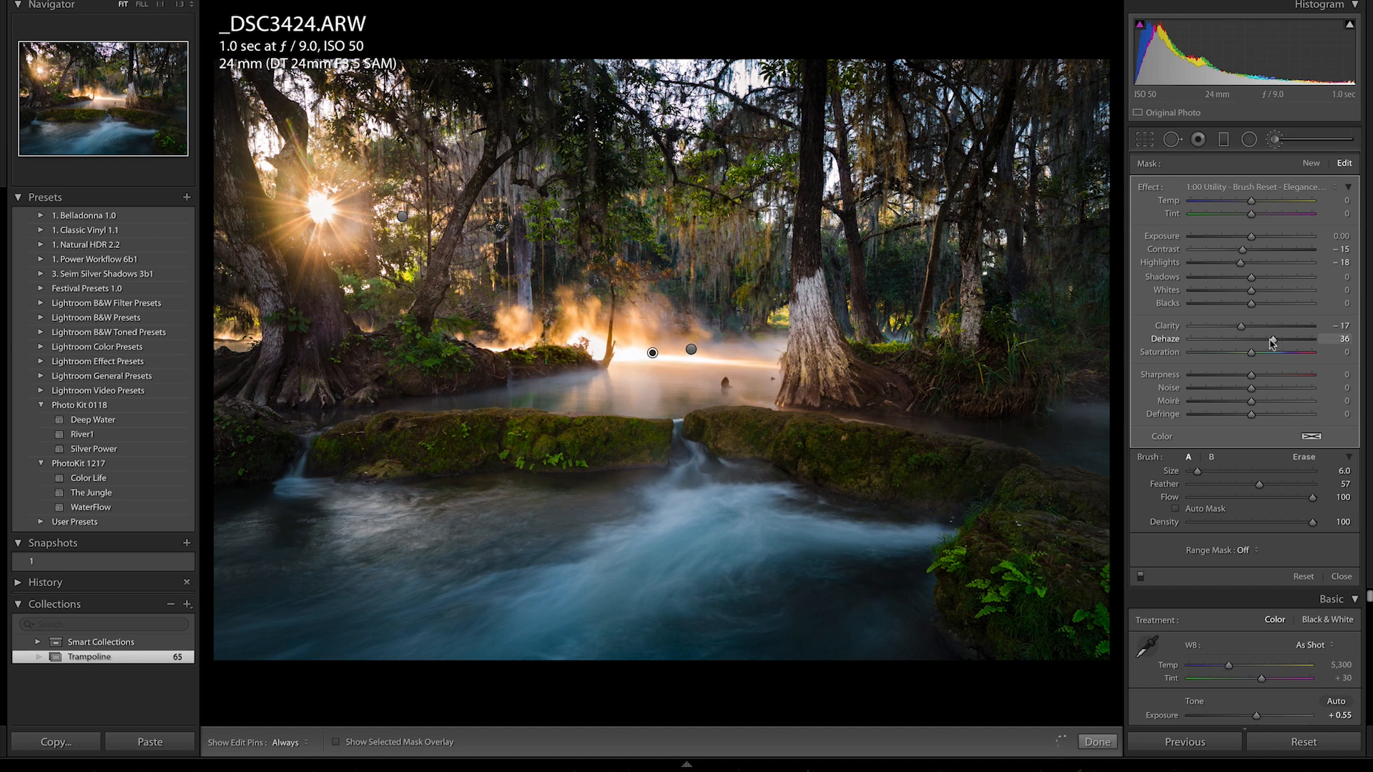
left_click_drag(1257, 342, 1255, 342)
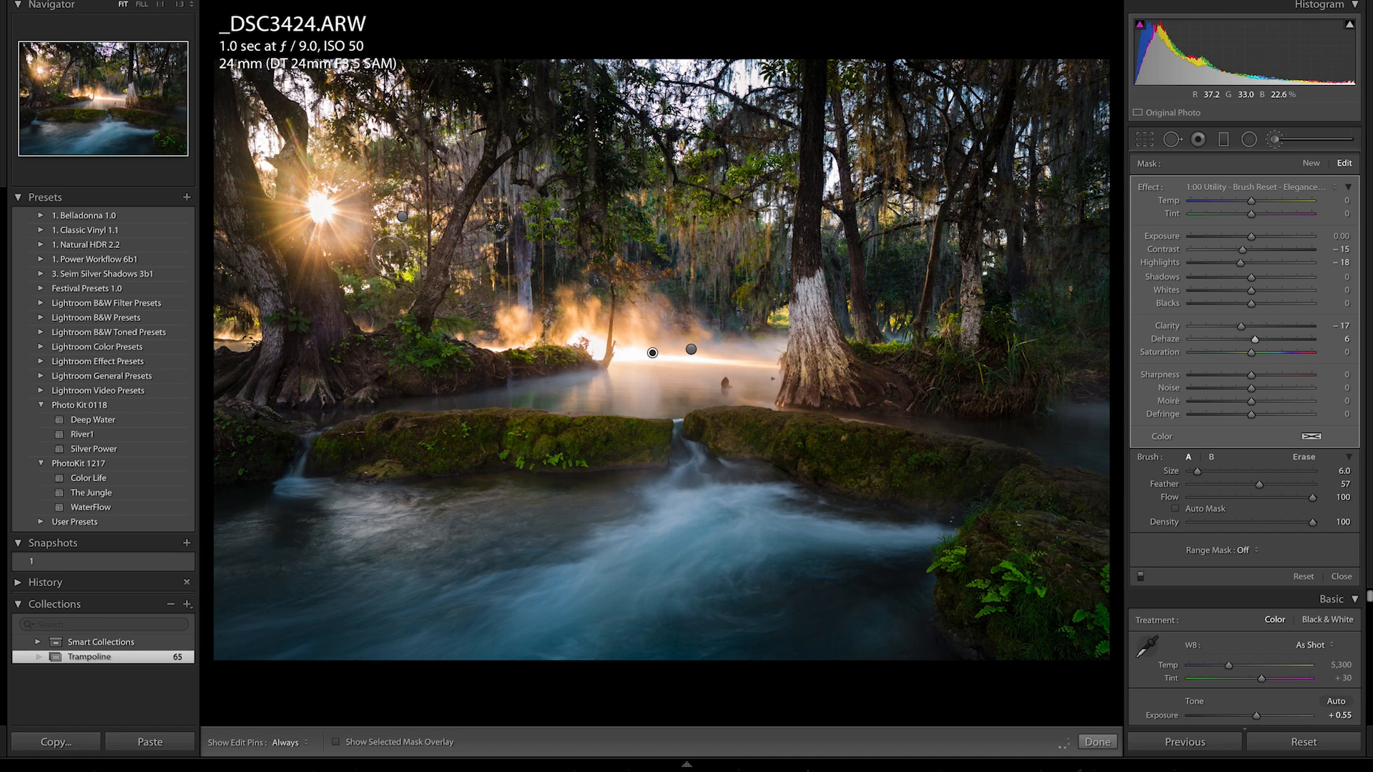
Close the adjustment brush and inspect the softened glowing mist at full size before returning to the whole image.
key("k")
left_click(673, 362)
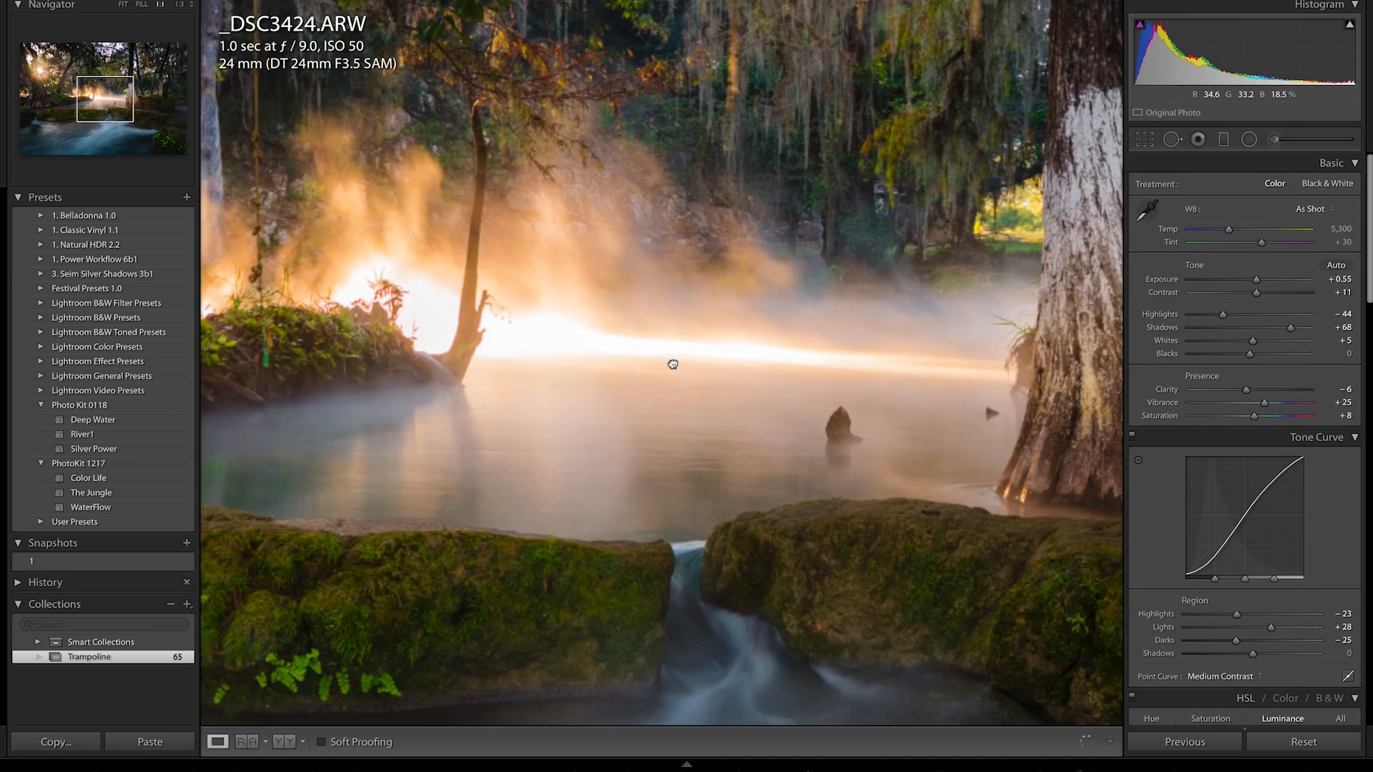
left_click(672, 364)
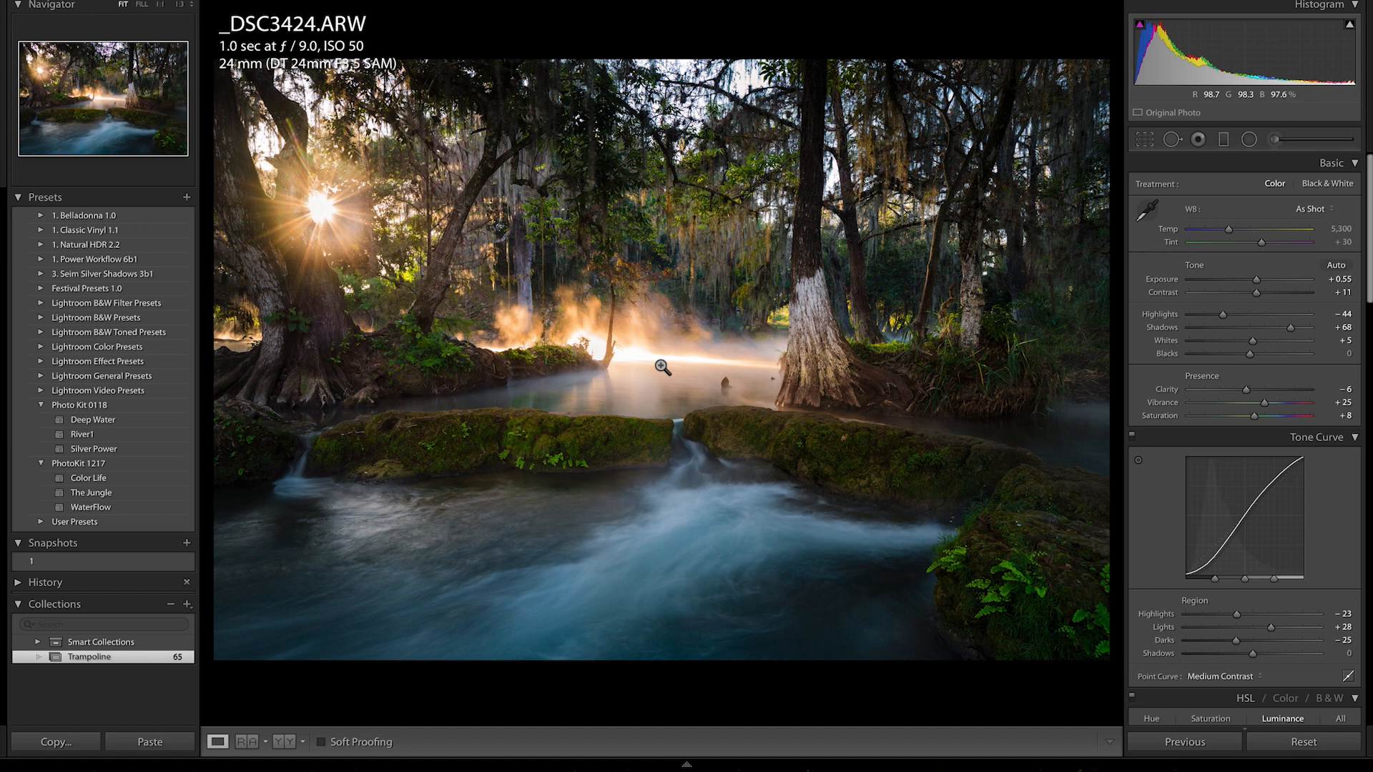
Widen the crop of _DSC3424.ARW to the full frame width, trim it to a 16 x 10 aspect and check the result.
key("r")
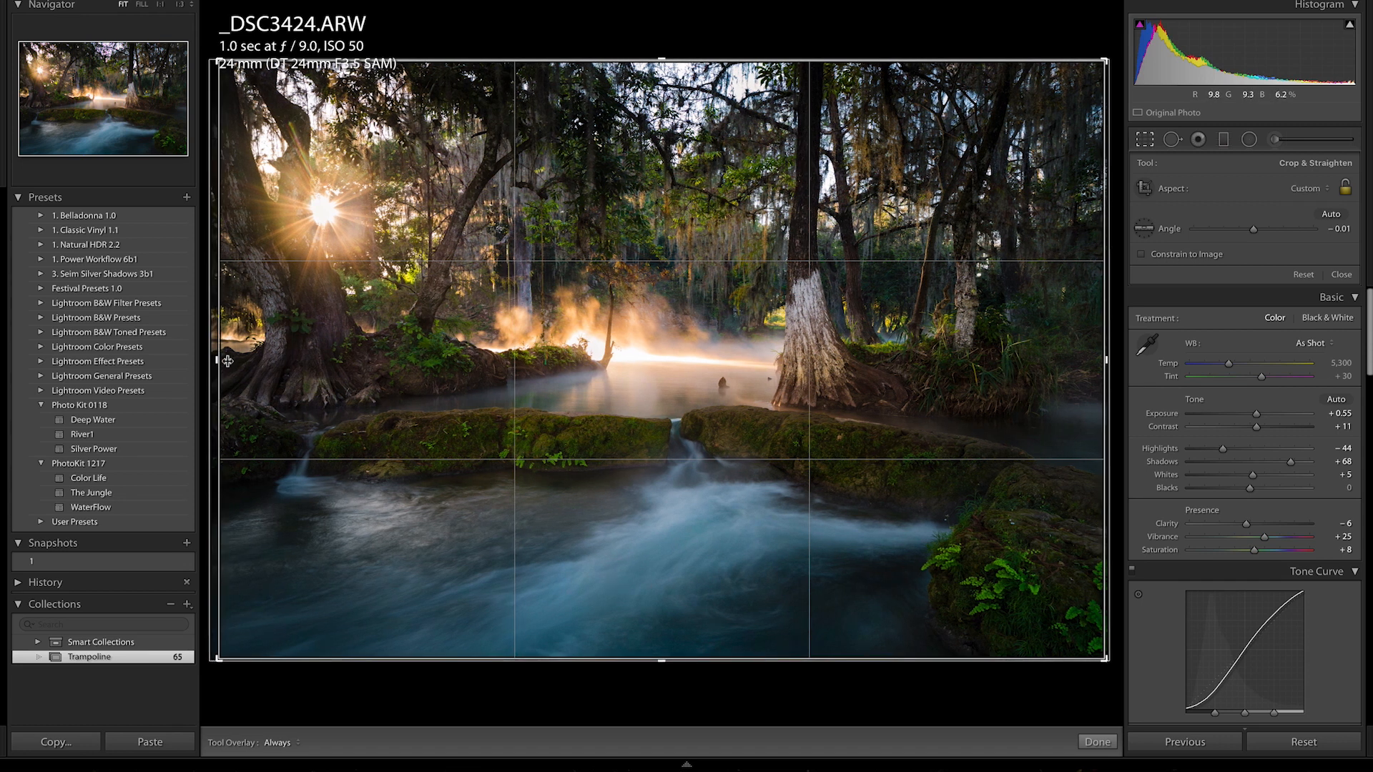
left_click_drag(212, 360, 203, 367)
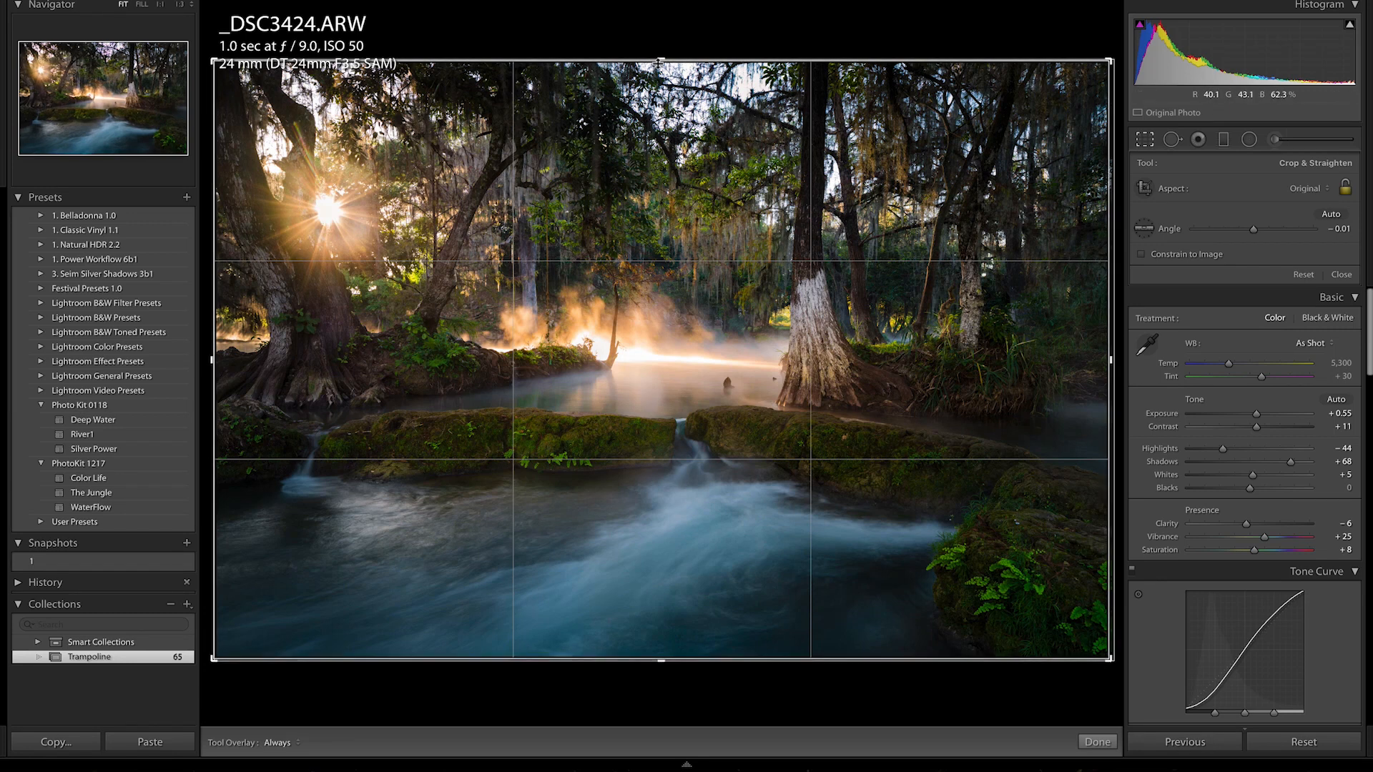
left_click_drag(661, 60, 661, 86)
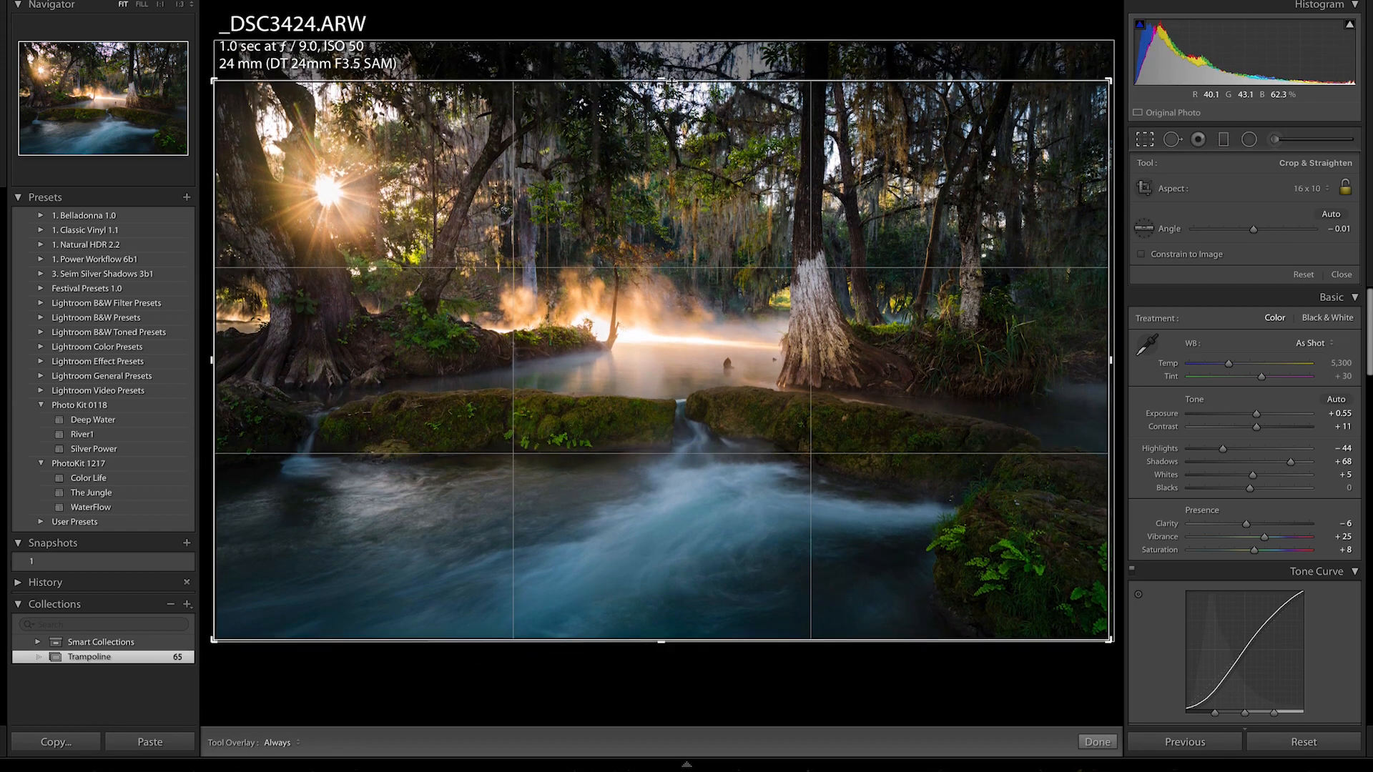
key("Return")
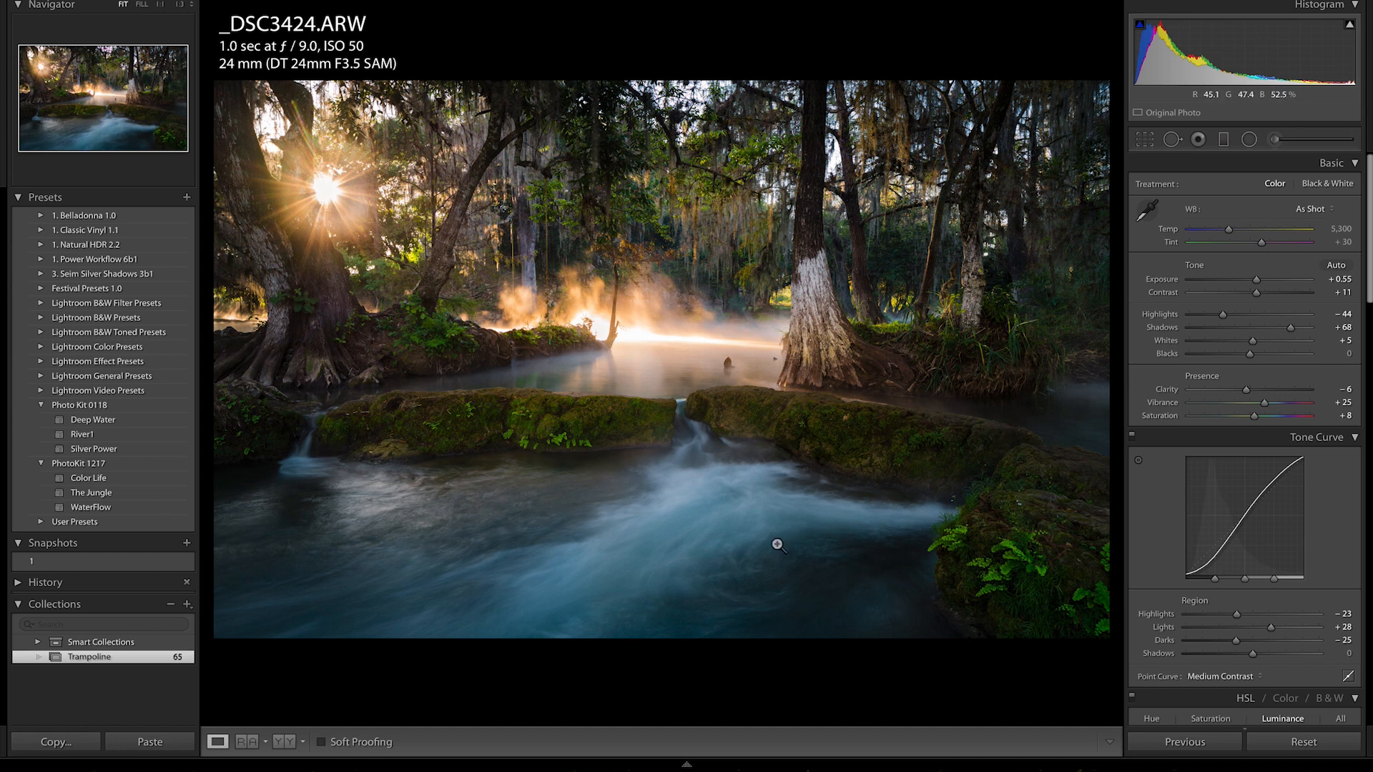
left_click(1068, 420)
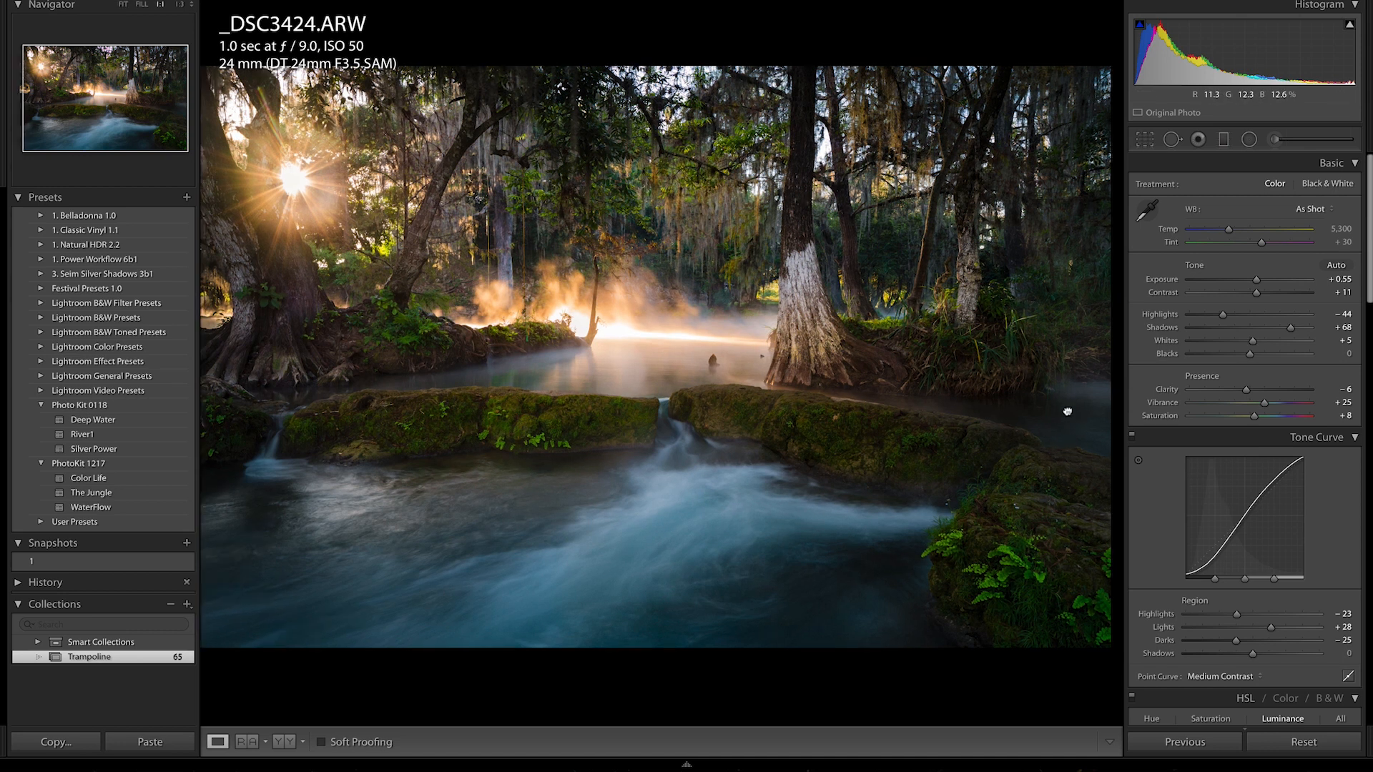
left_click(1061, 434)
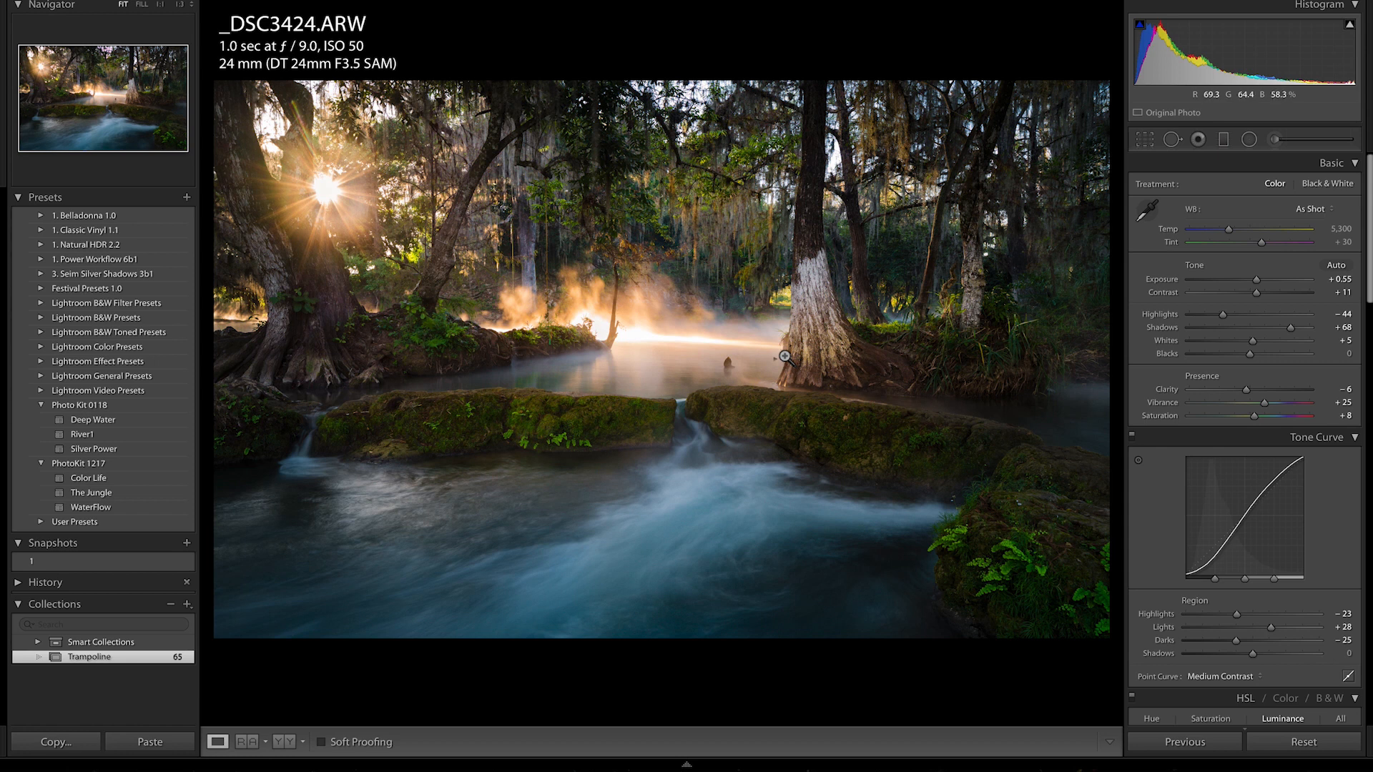
Colour-label the finished _DSC3424.ARW and open _DSC3428.ARW from the grid in a large single-photo view.
key("6")
key("g")
left_click(800, 151)
key("e")
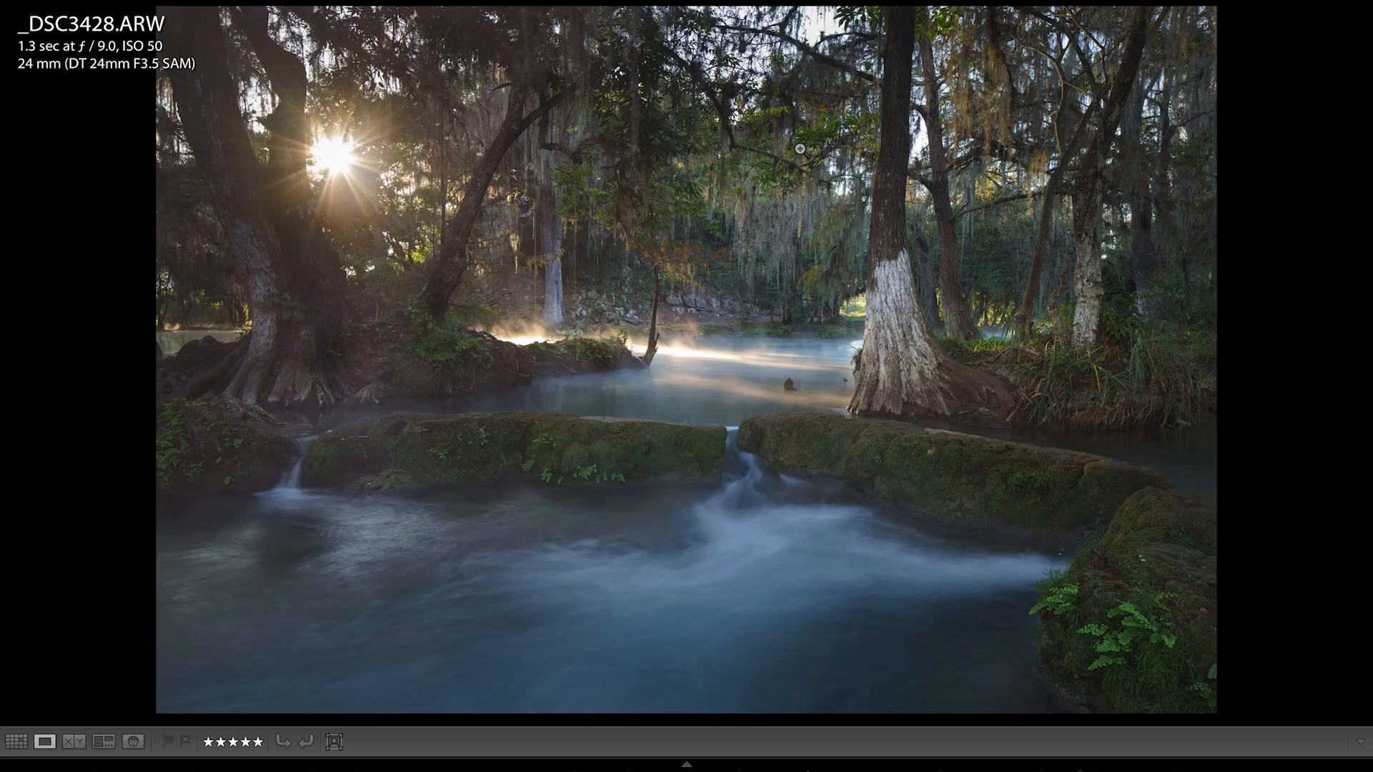
Compare the neighbouring river shots _DSC3425.ARW, _DSC3428.ARW and _DSC3430.ARW by switching back and forth between them.
key("Left")
key("Right")
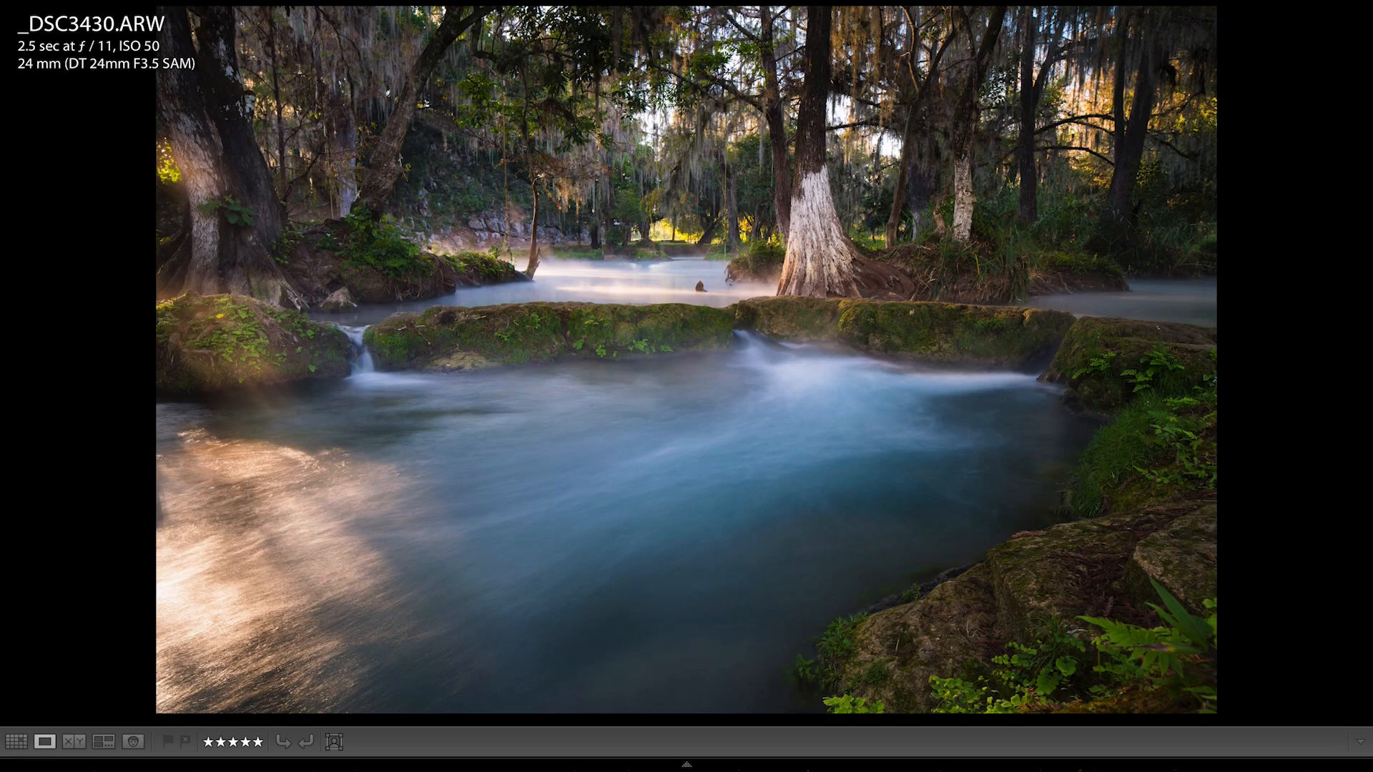
key("Left")
key("Right")
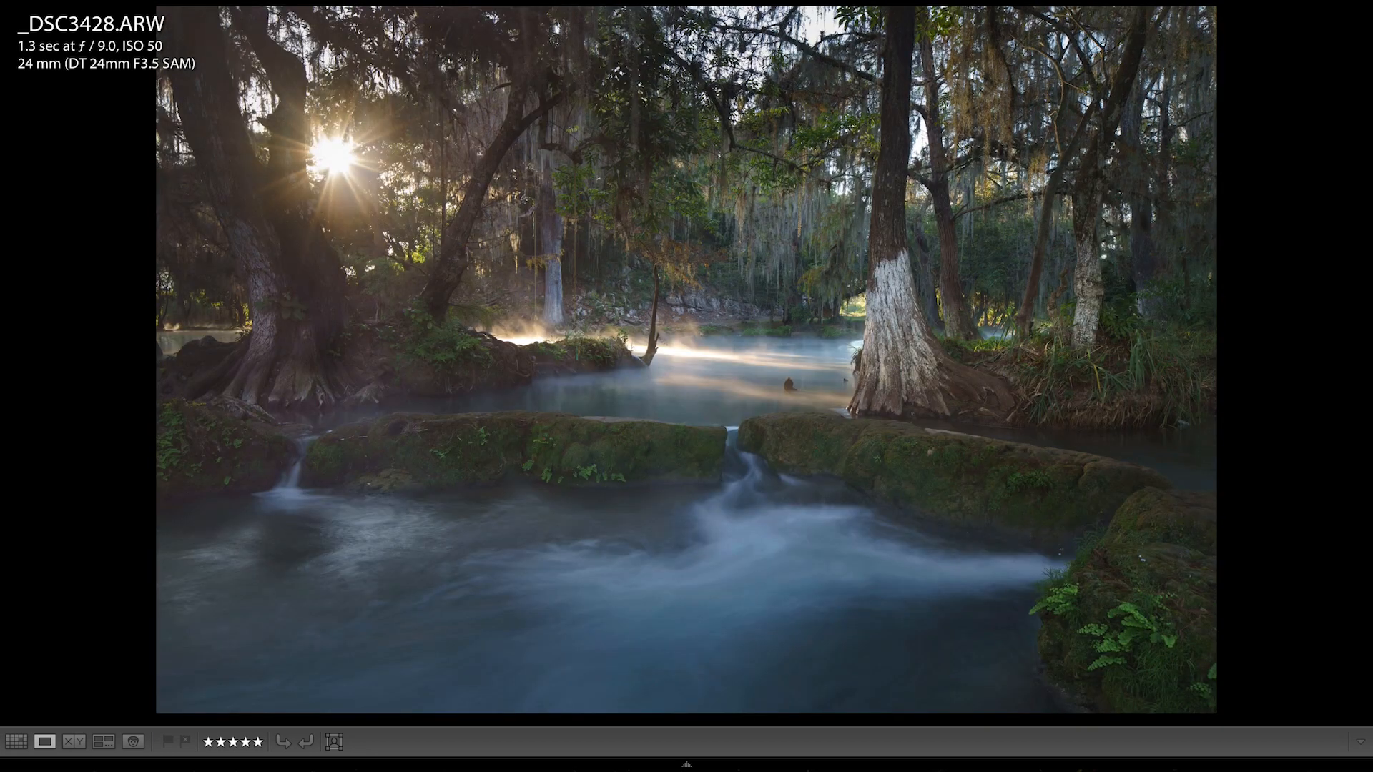
key("Left")
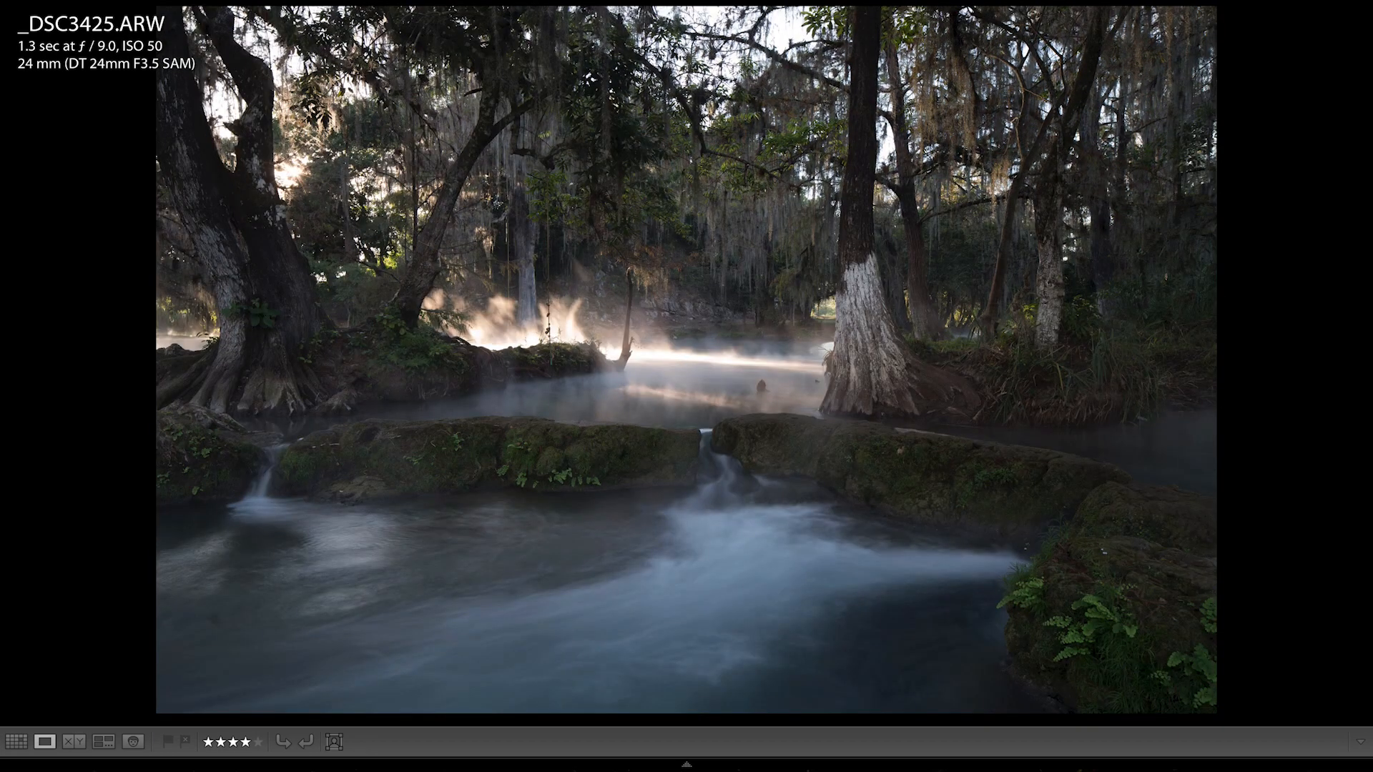
key("Right")
key("Left")
key("Left")
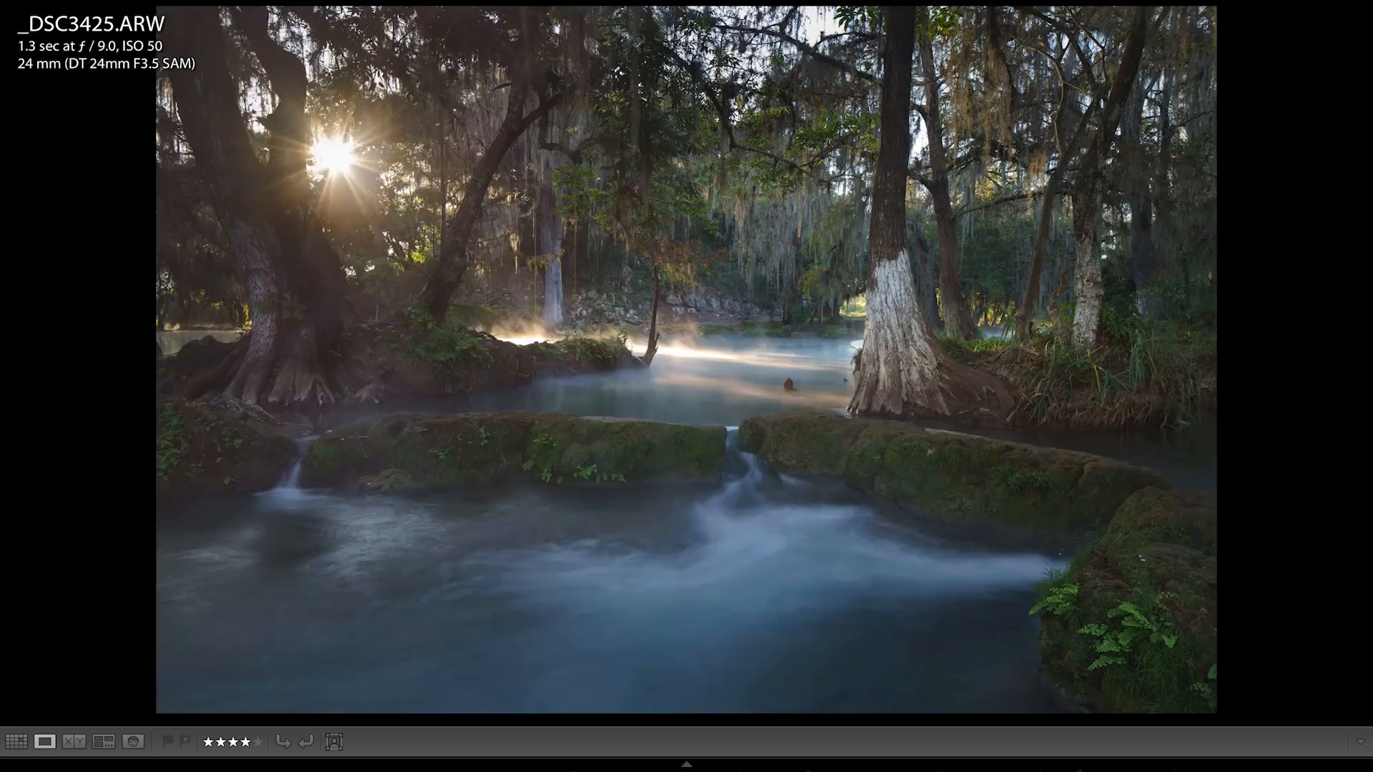
key("Left")
key("Right")
key("Right")
key("Right")
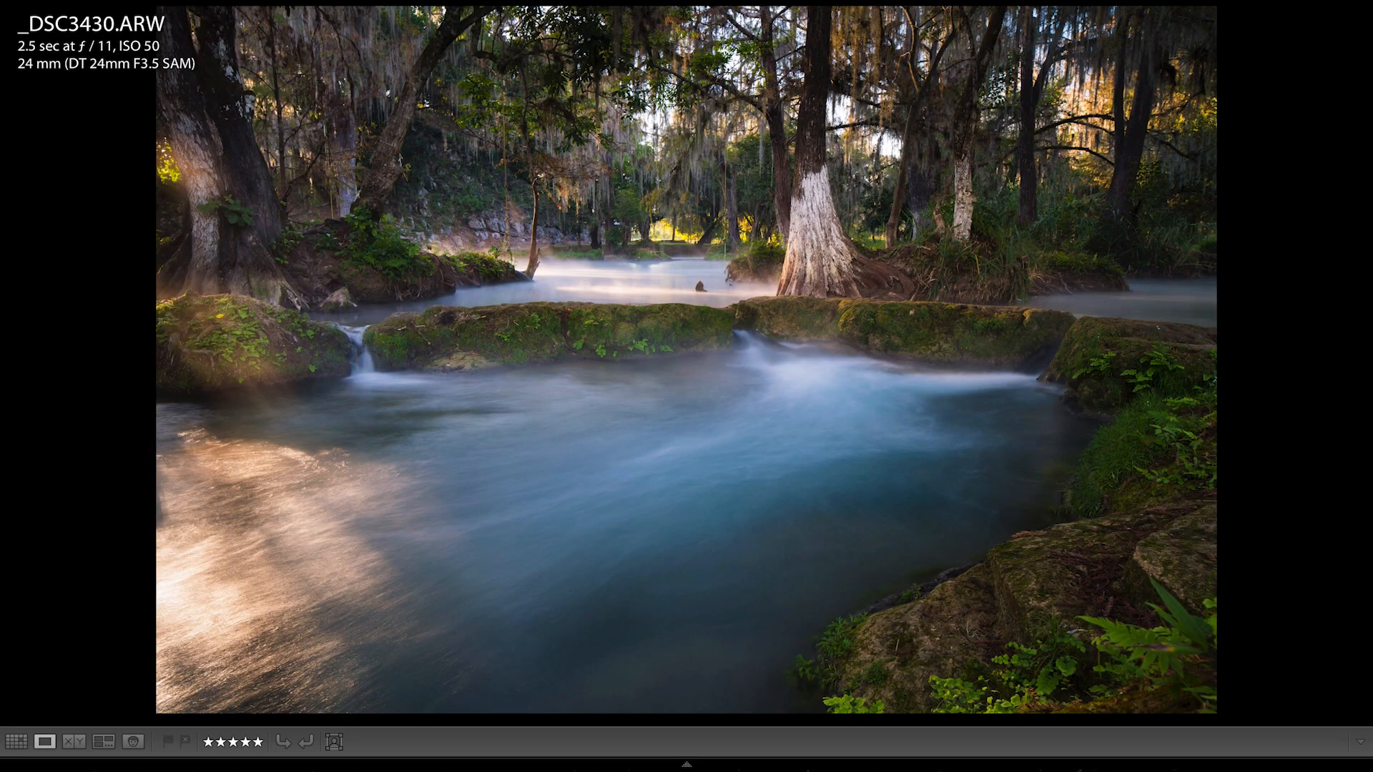
Straighten _DSC3430.ARW with the crop tool to an angle of 0.26, undoing the stronger trial rotations first.
key("d")
key("r")
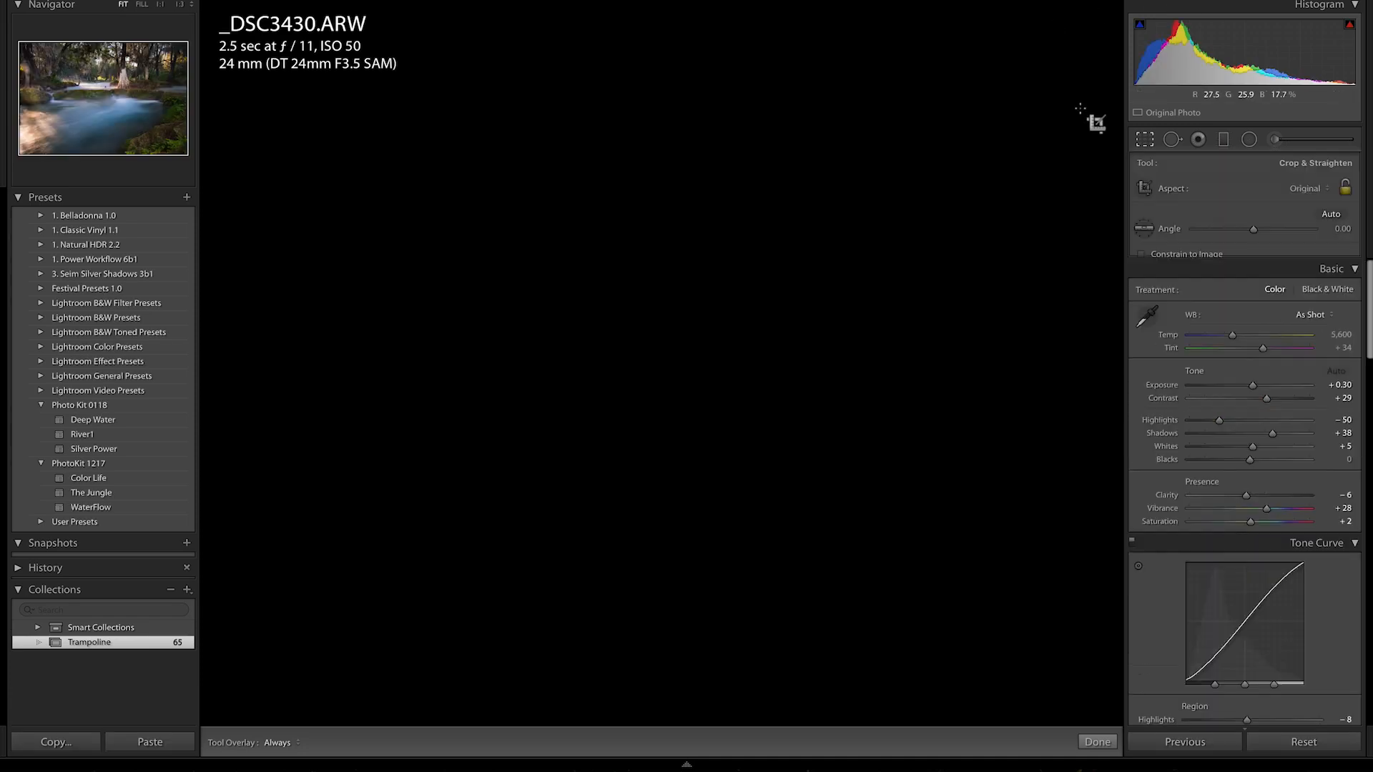
left_click_drag(1116, 48, 1121, 63)
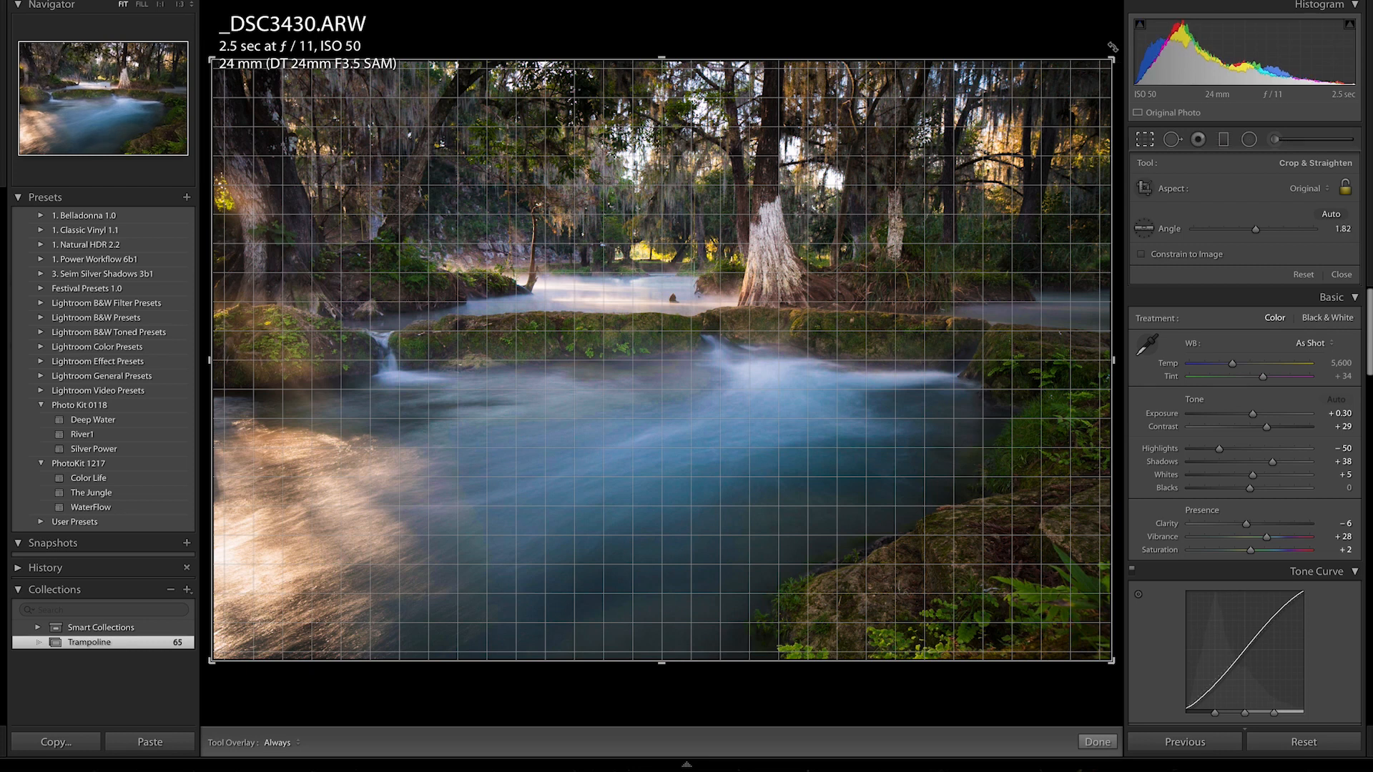
left_click_drag(1116, 64, 1117, 66)
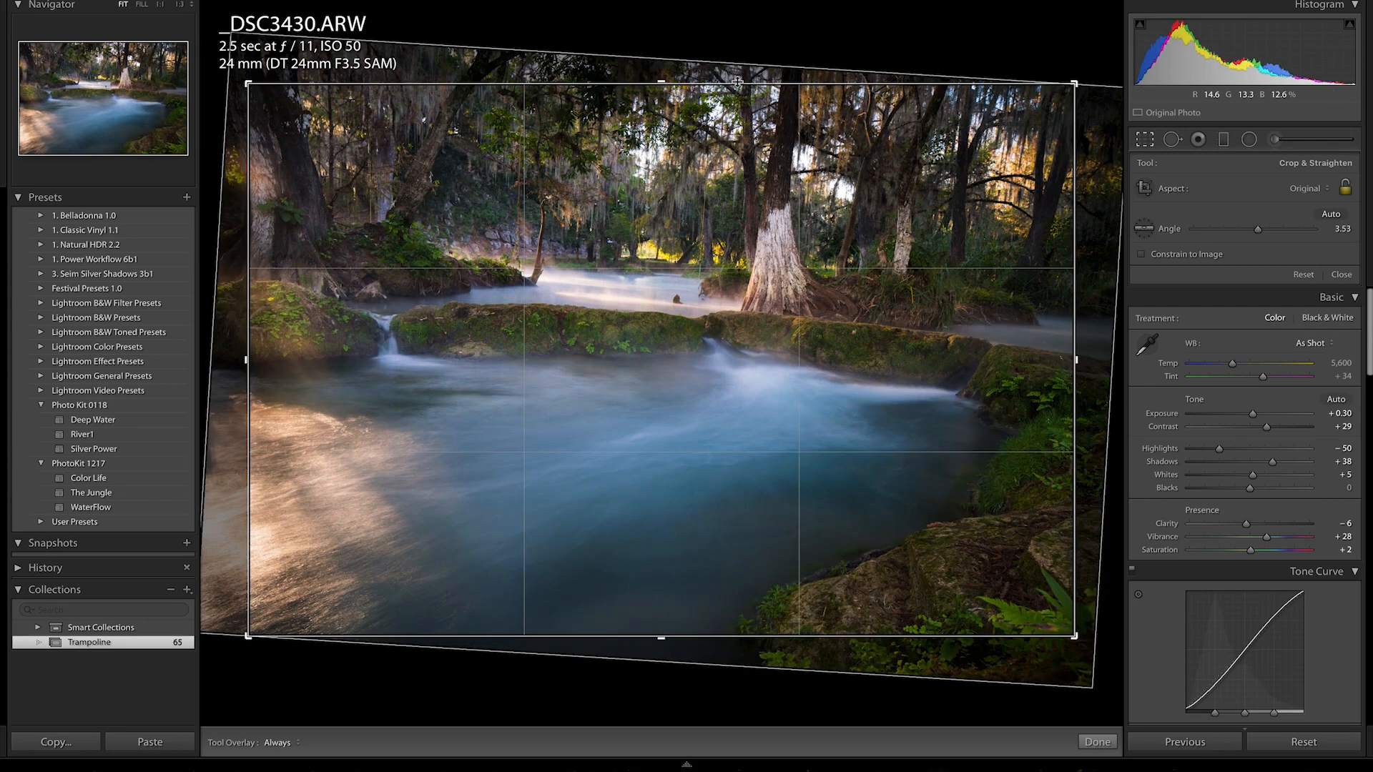
key("ctrl+z")
key("ctrl+z")
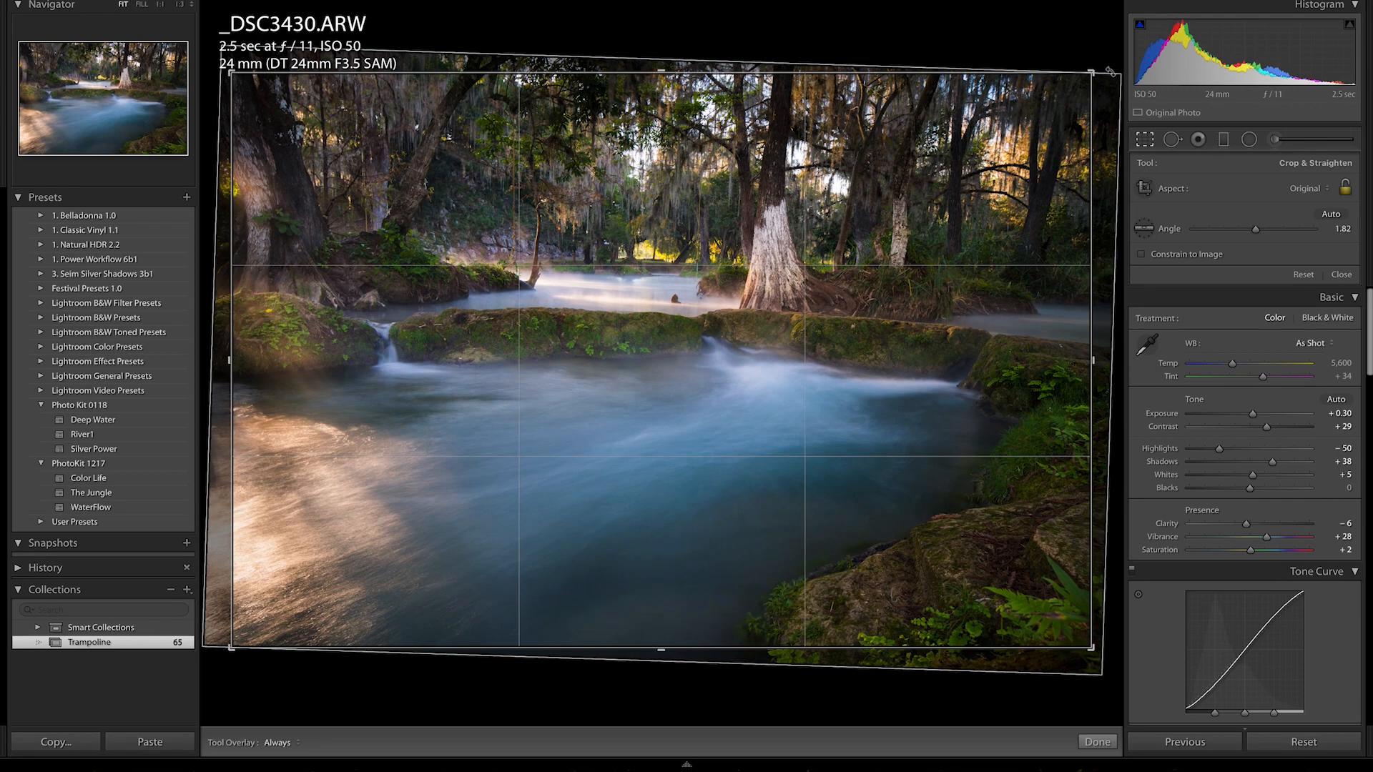
key("ctrl+z")
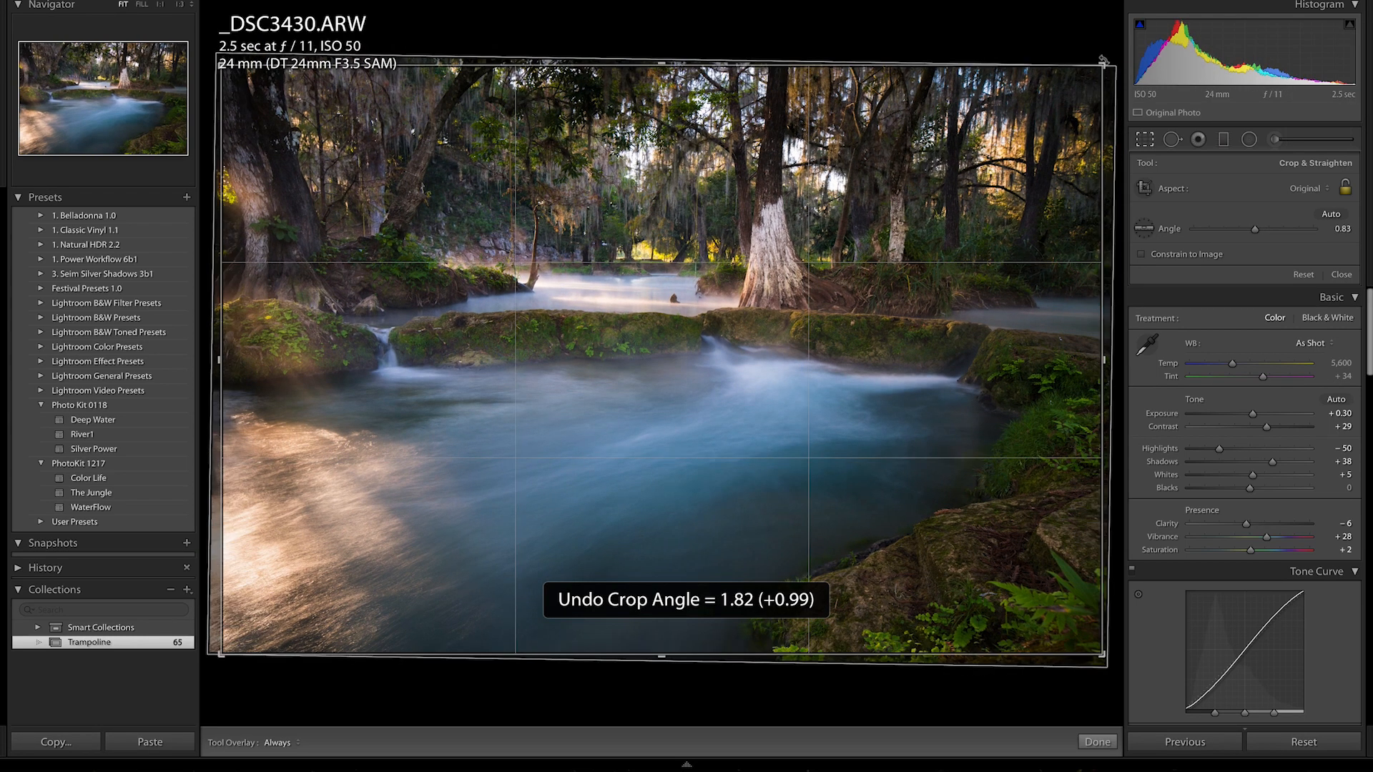
key("ctrl+z")
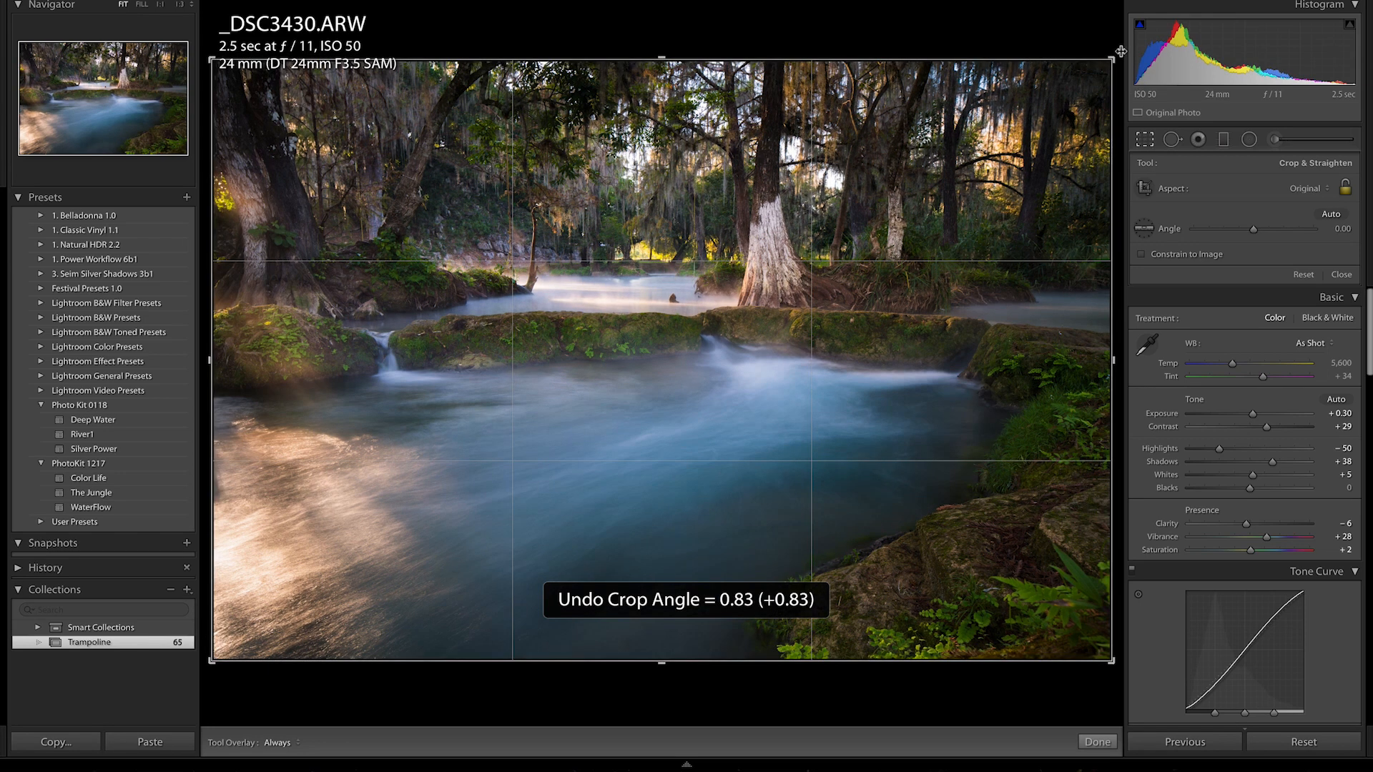
left_click_drag(1122, 52, 1118, 52)
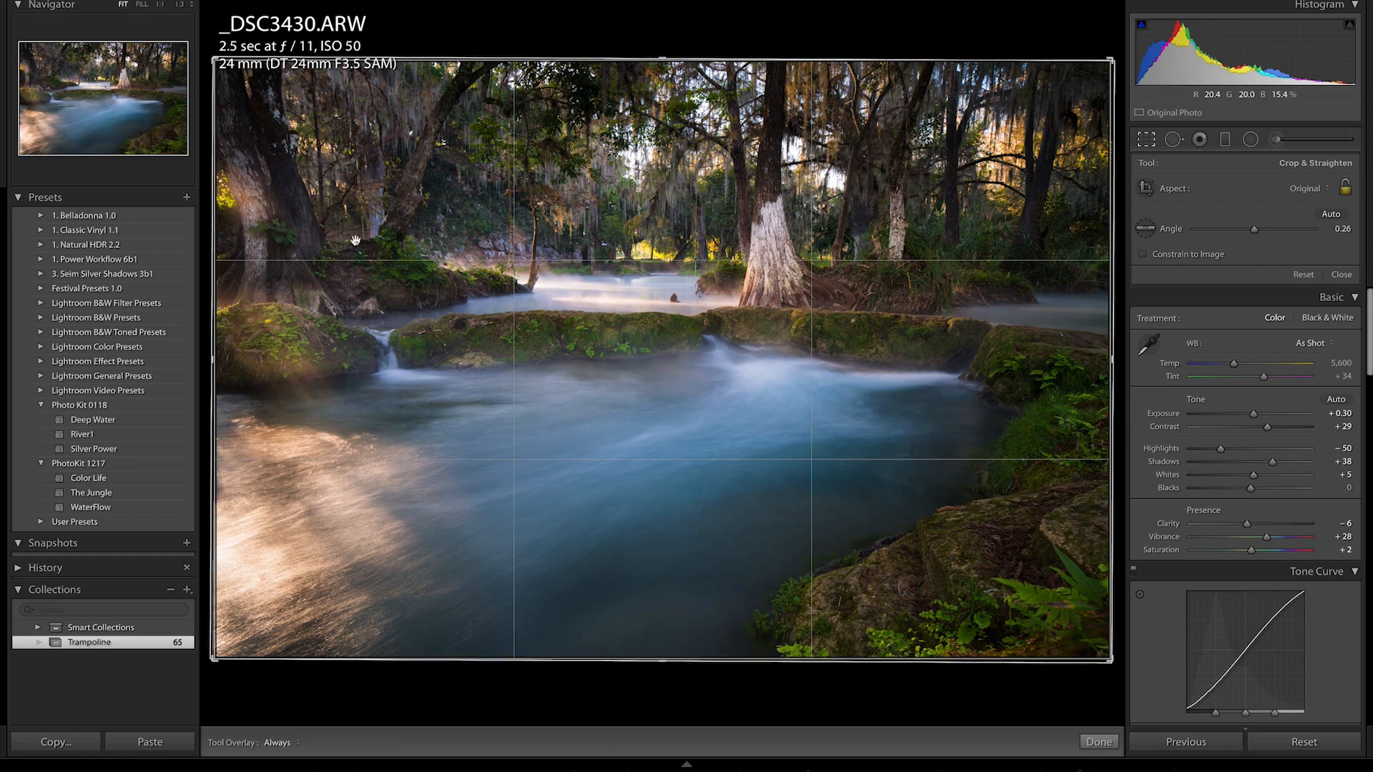
key("Return")
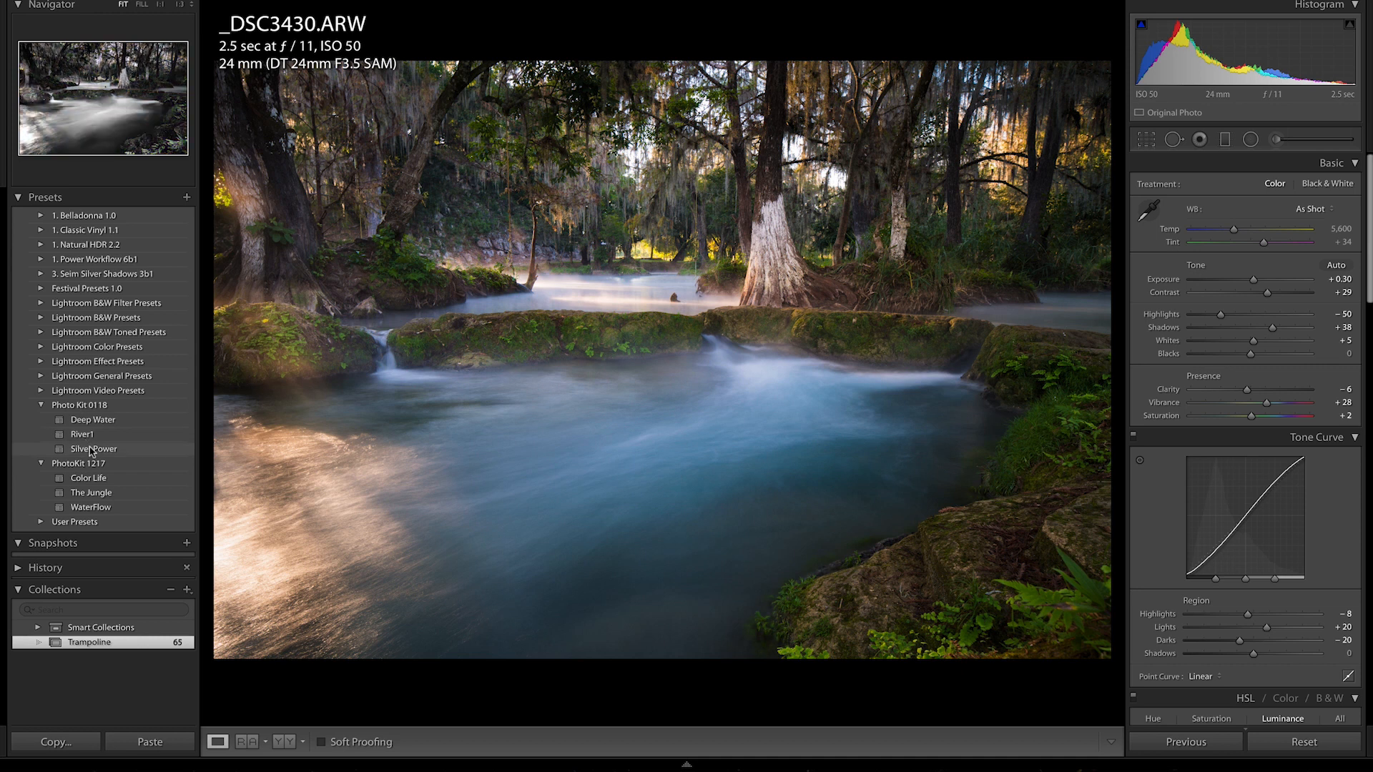
Try the Silver Power preset on _DSC3430.ARW, undo it, and apply the River1 preset instead.
left_click(91, 451)
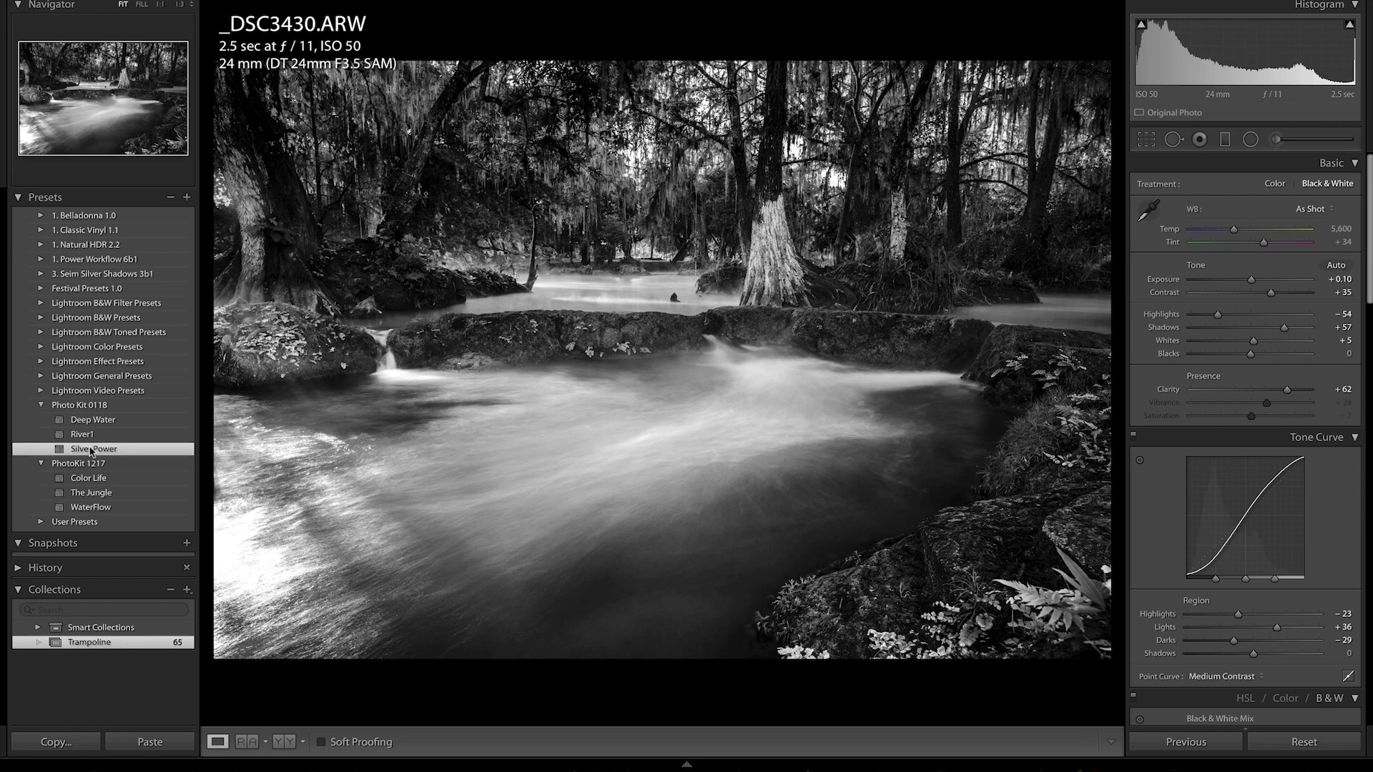
key("ctrl+z")
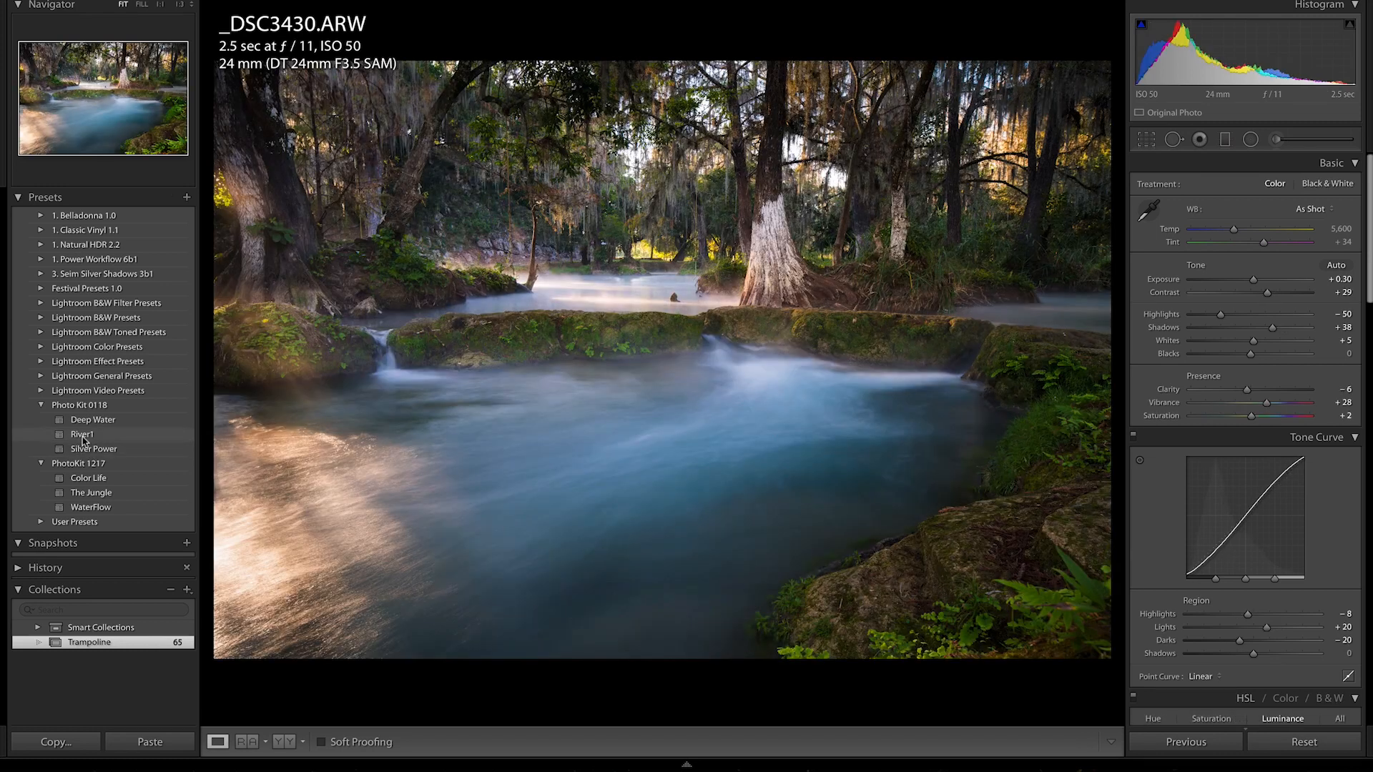
left_click(82, 435)
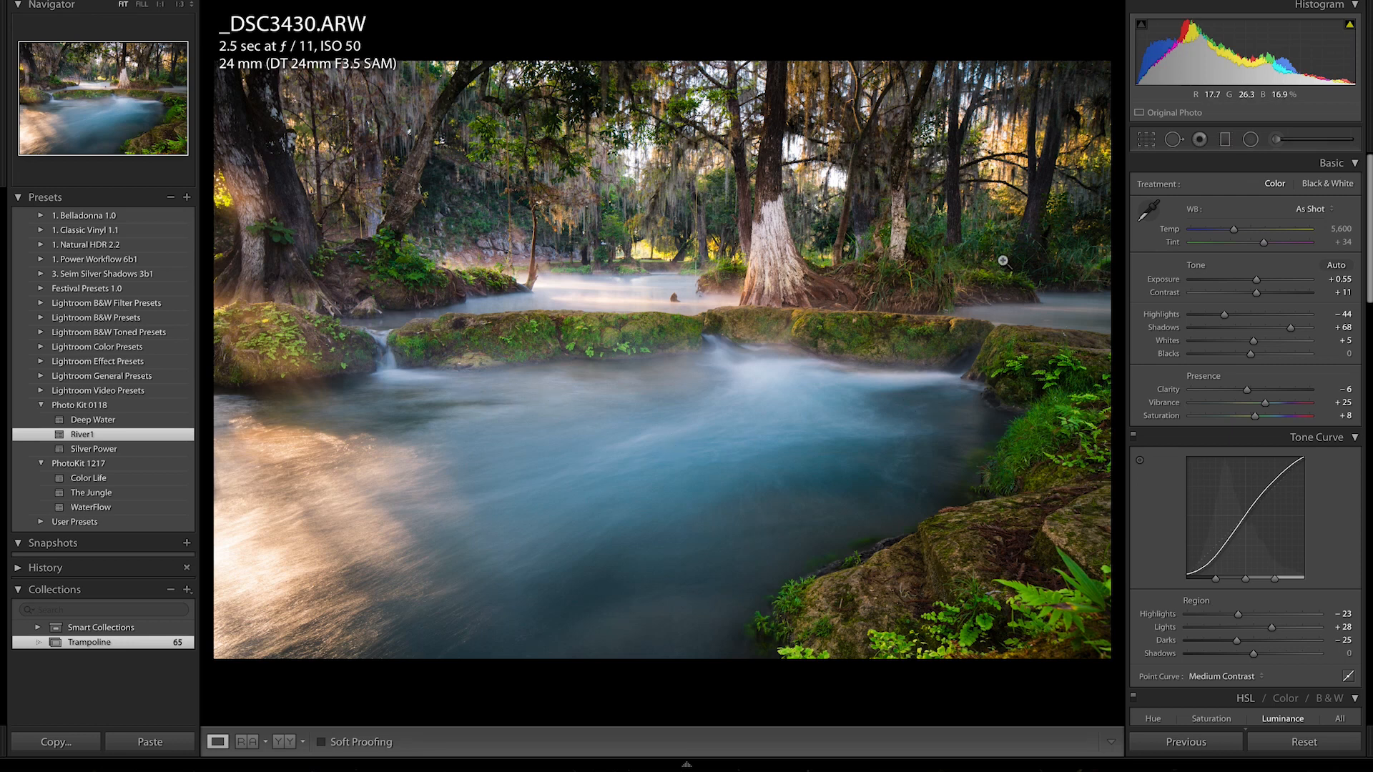
Inspect the mossy bank, tree trunks, upper foliage and grassy rocks of _DSC3430.ARW at full size.
left_click(285, 352)
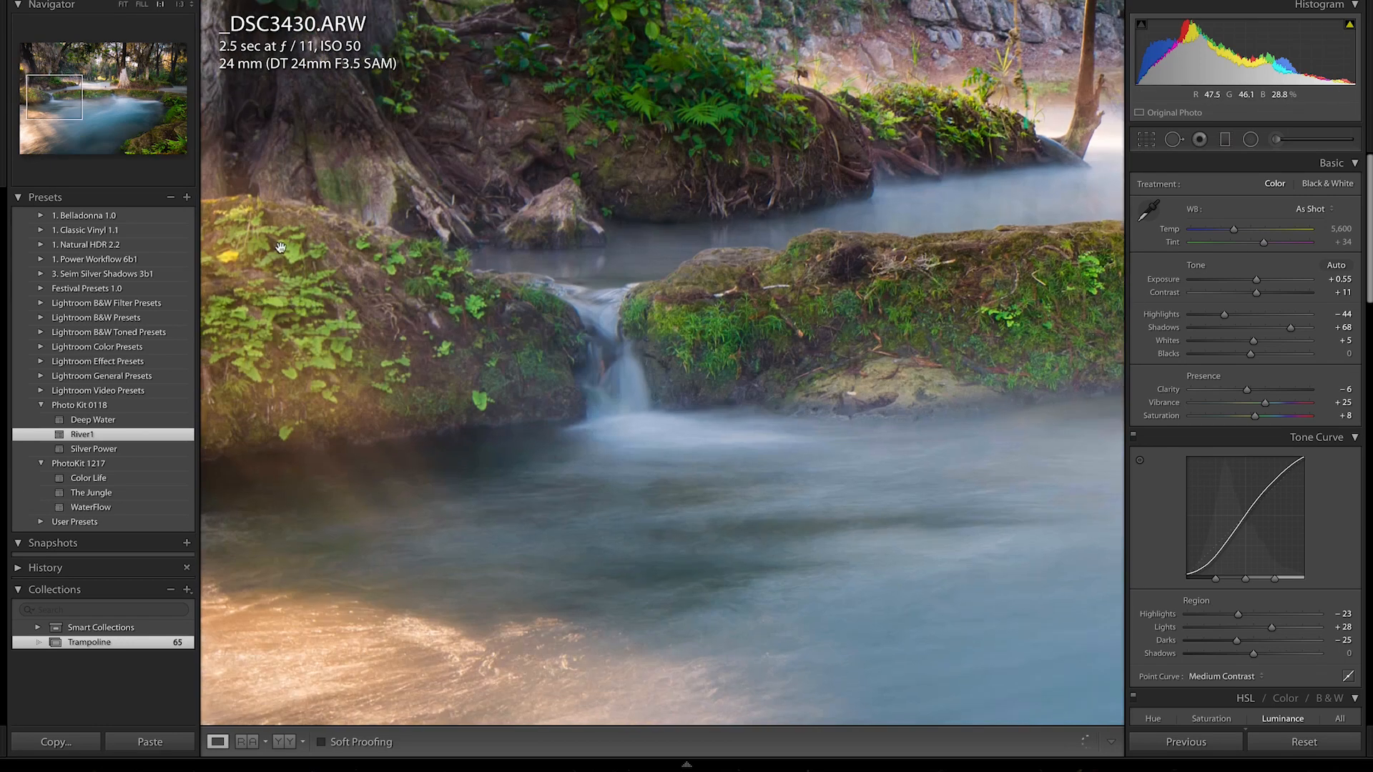
left_click(285, 322)
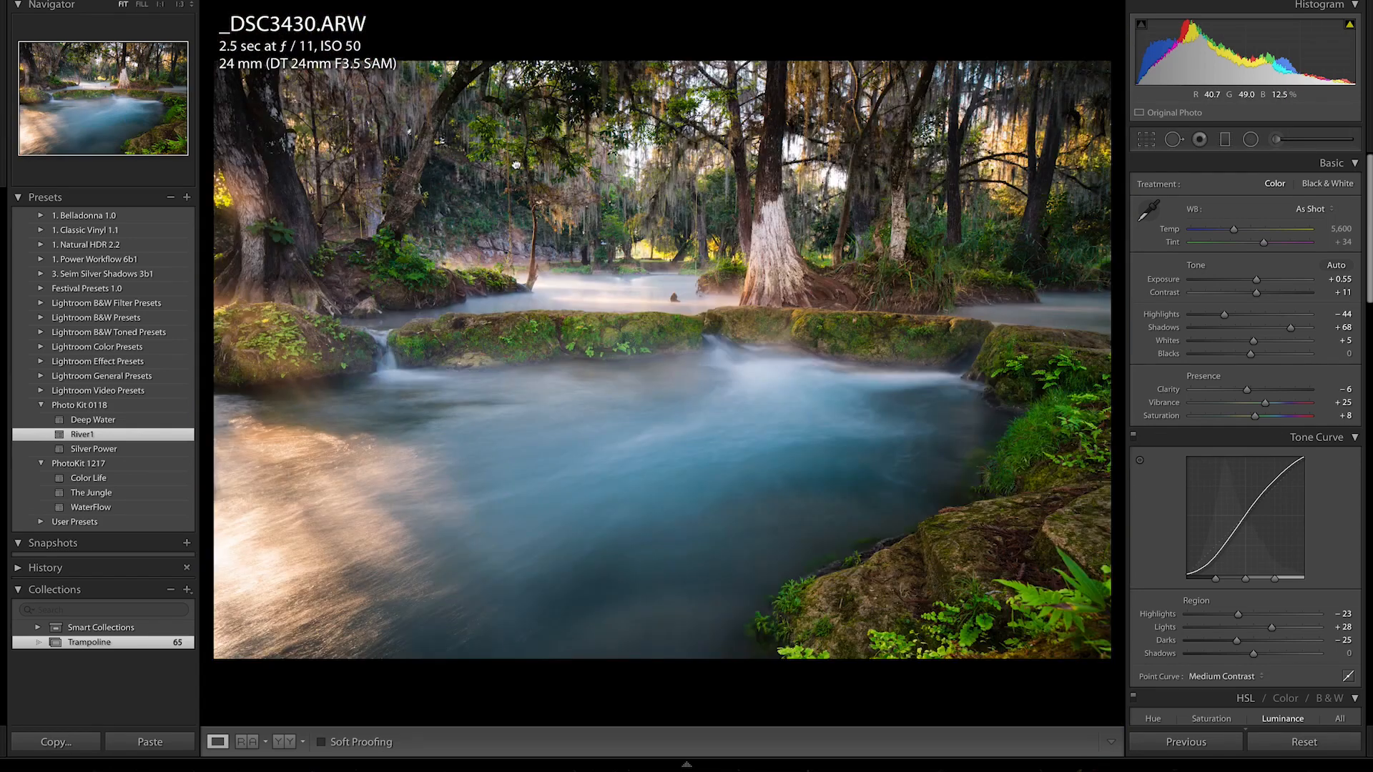
left_click(513, 164)
left_click(508, 192)
left_click(250, 214)
left_click_drag(325, 600, 479, 519)
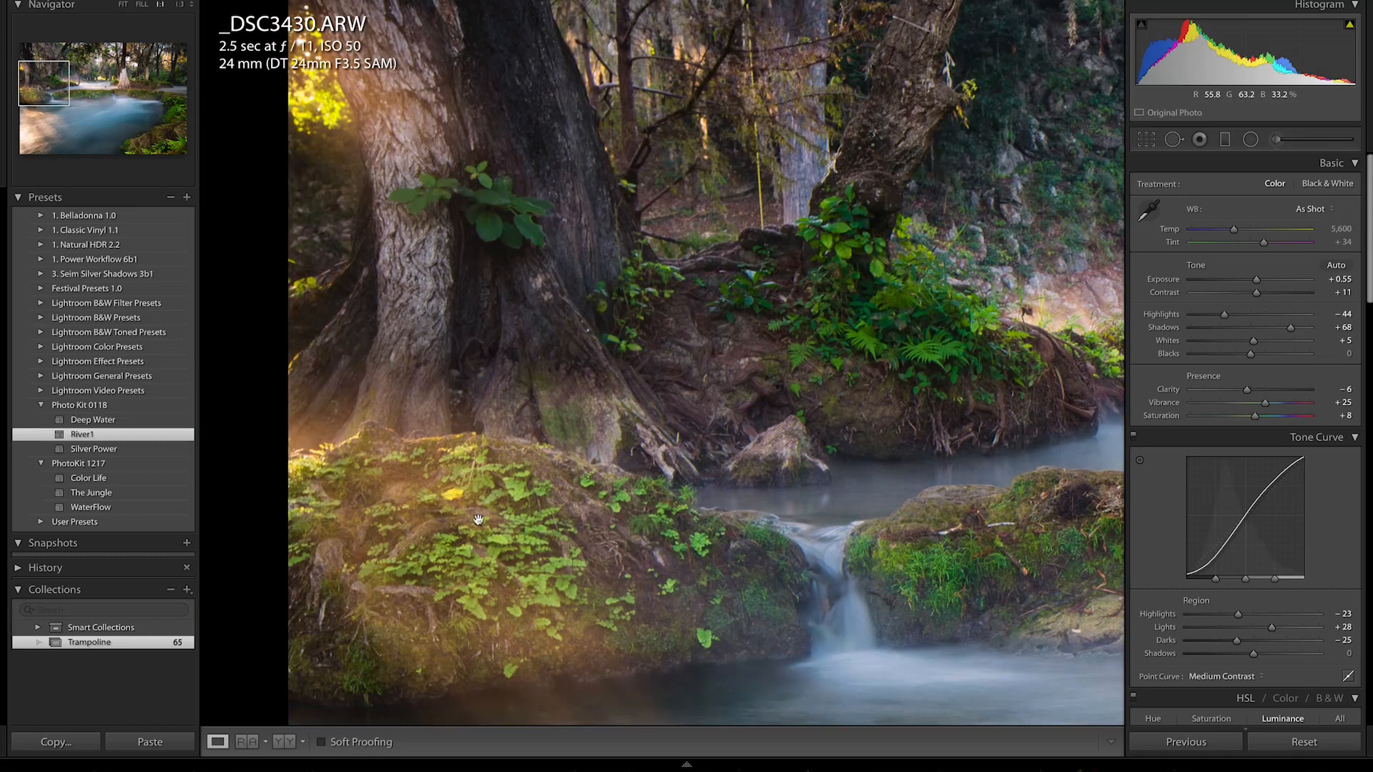
left_click(527, 569)
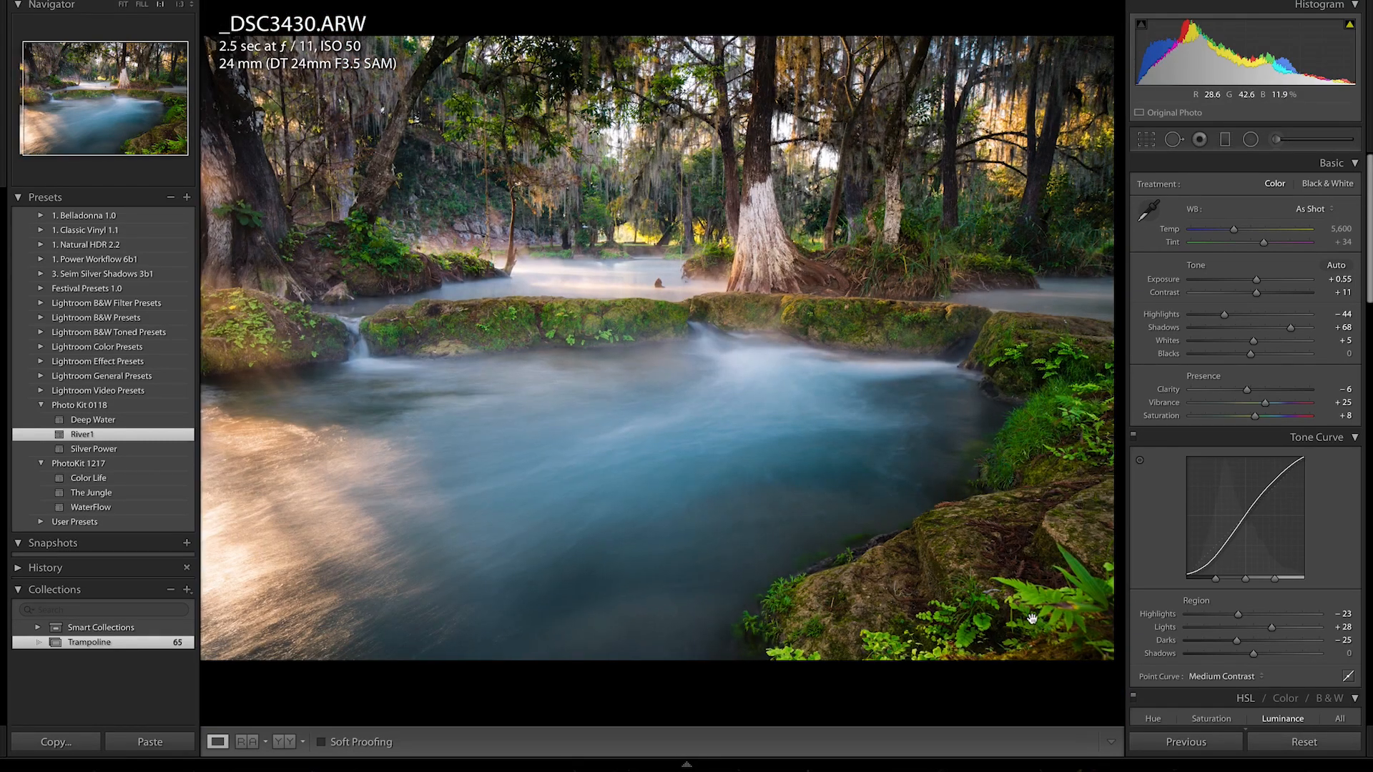
left_click(1036, 621)
left_click_drag(964, 296, 844, 513)
left_click_drag(753, 136, 883, 392)
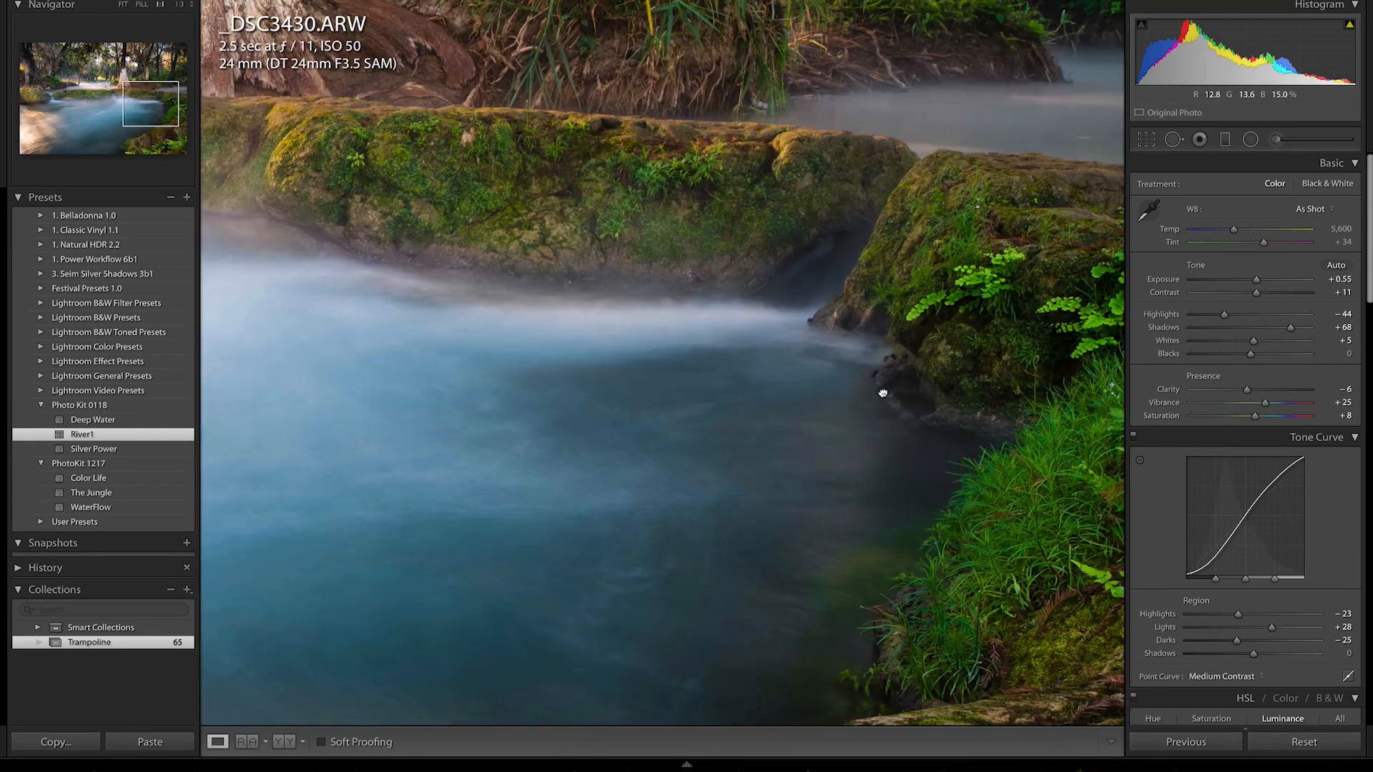
left_click(815, 205)
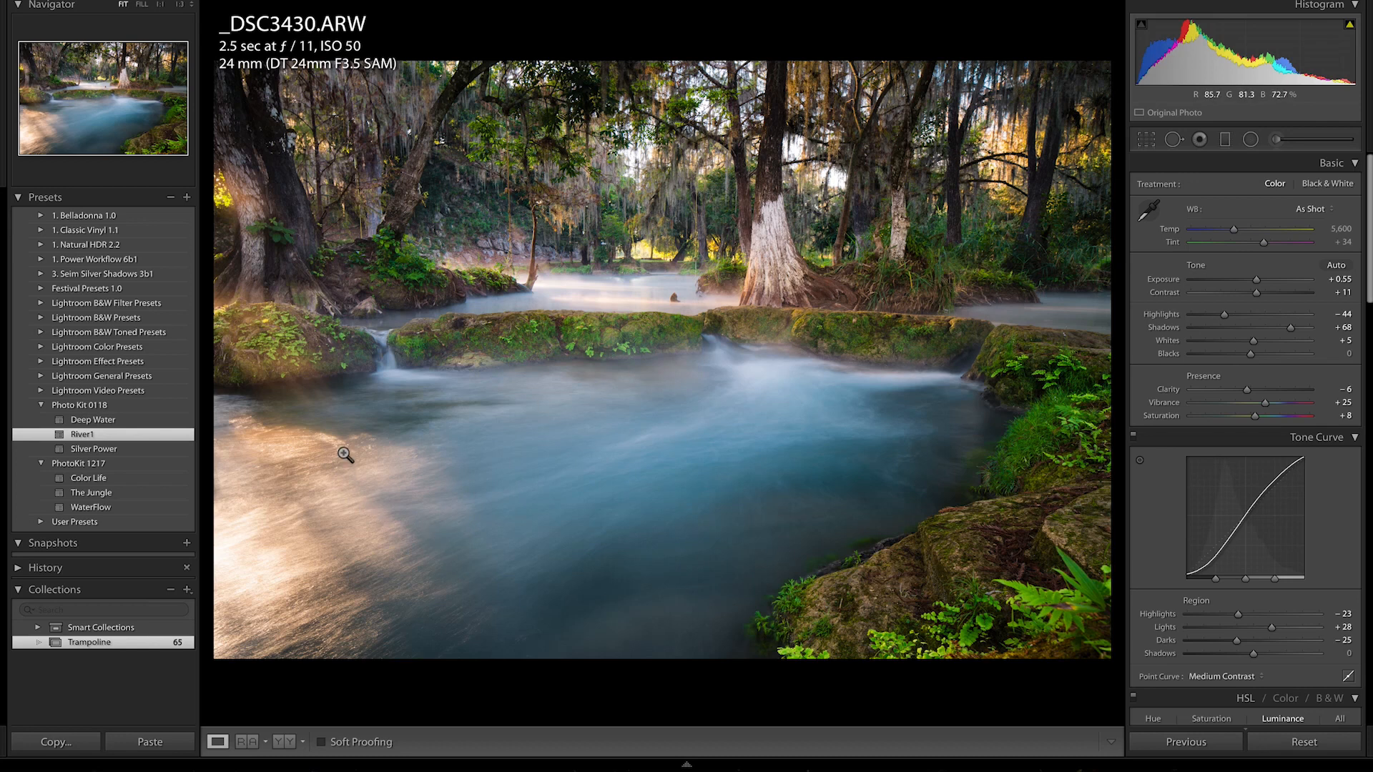
Draw a tilted graduated filter with Exposure -0.50 and Shadows 10 over the image's left side and widen its transition.
key("m")
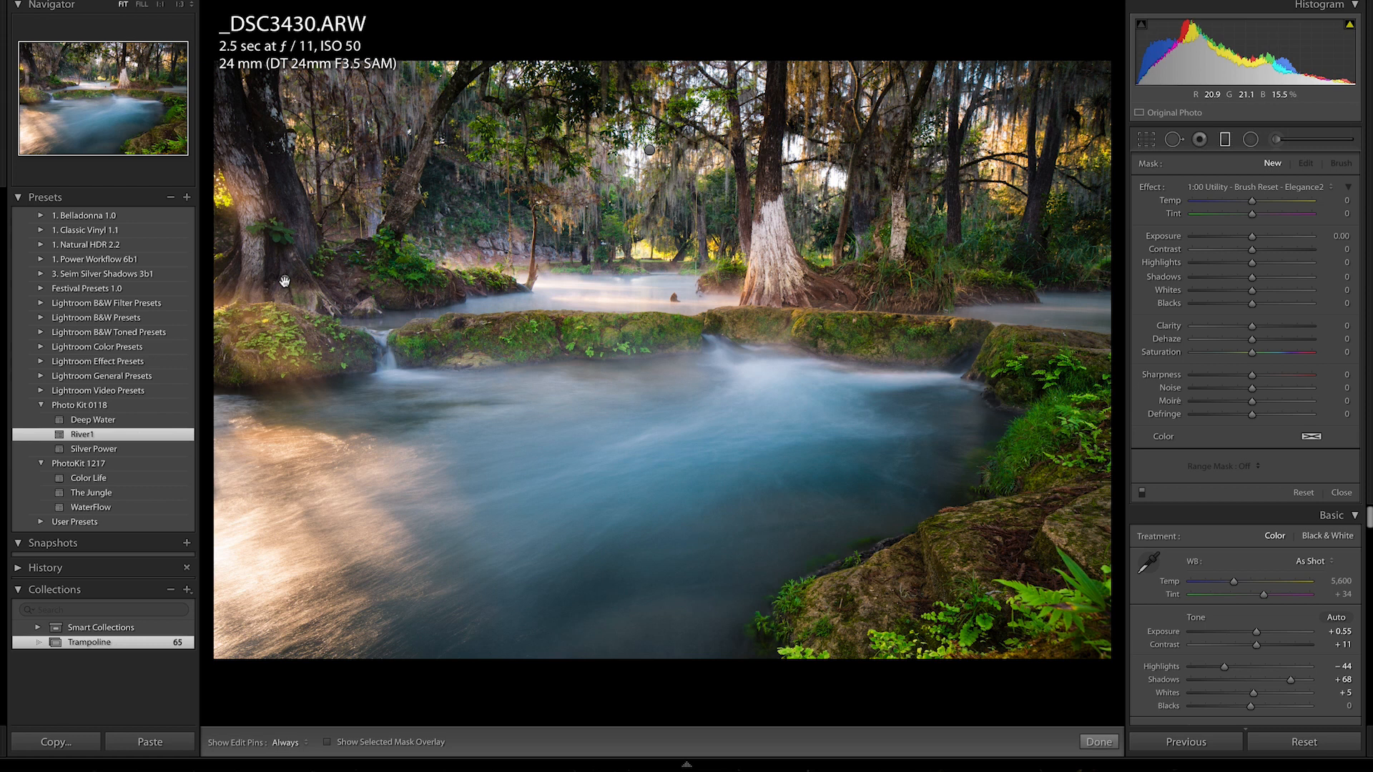
left_click_drag(285, 281, 354, 330)
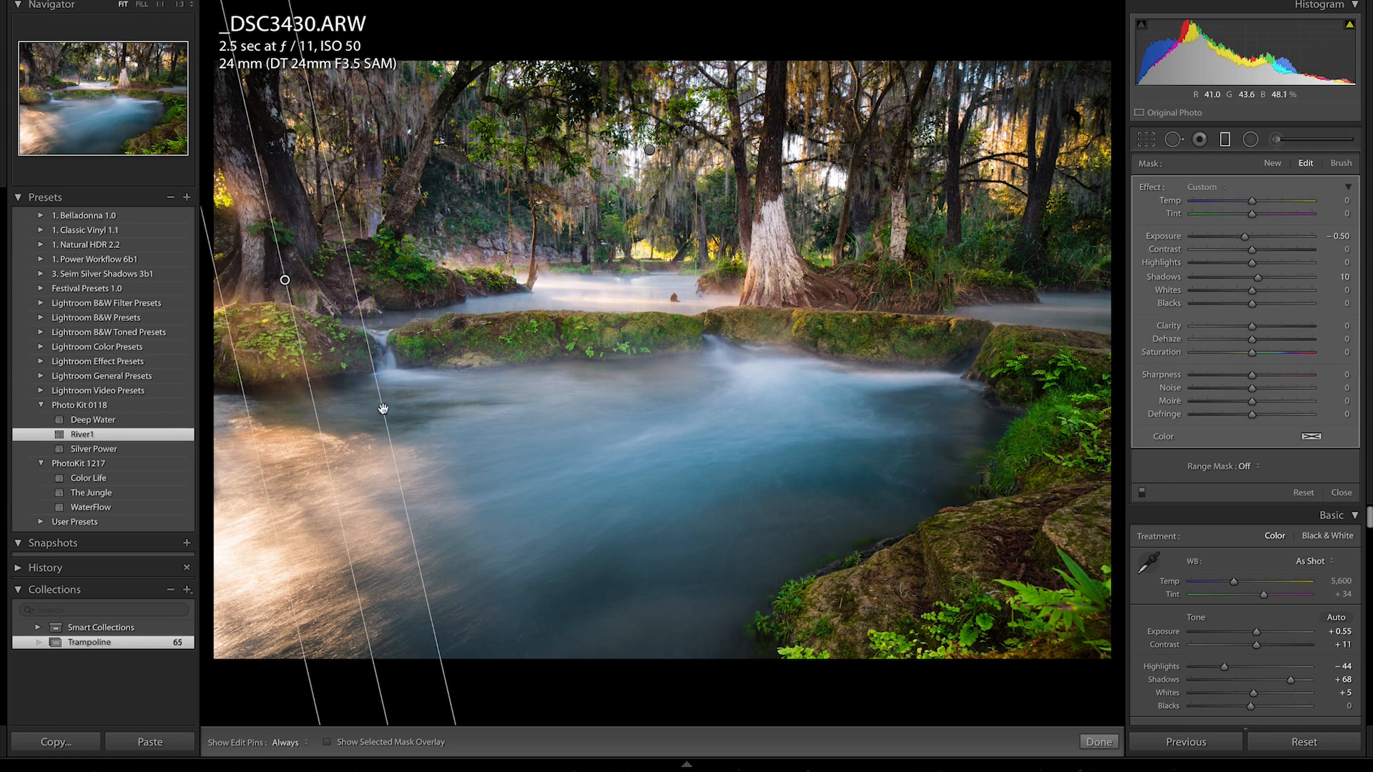
left_click_drag(396, 409, 420, 404)
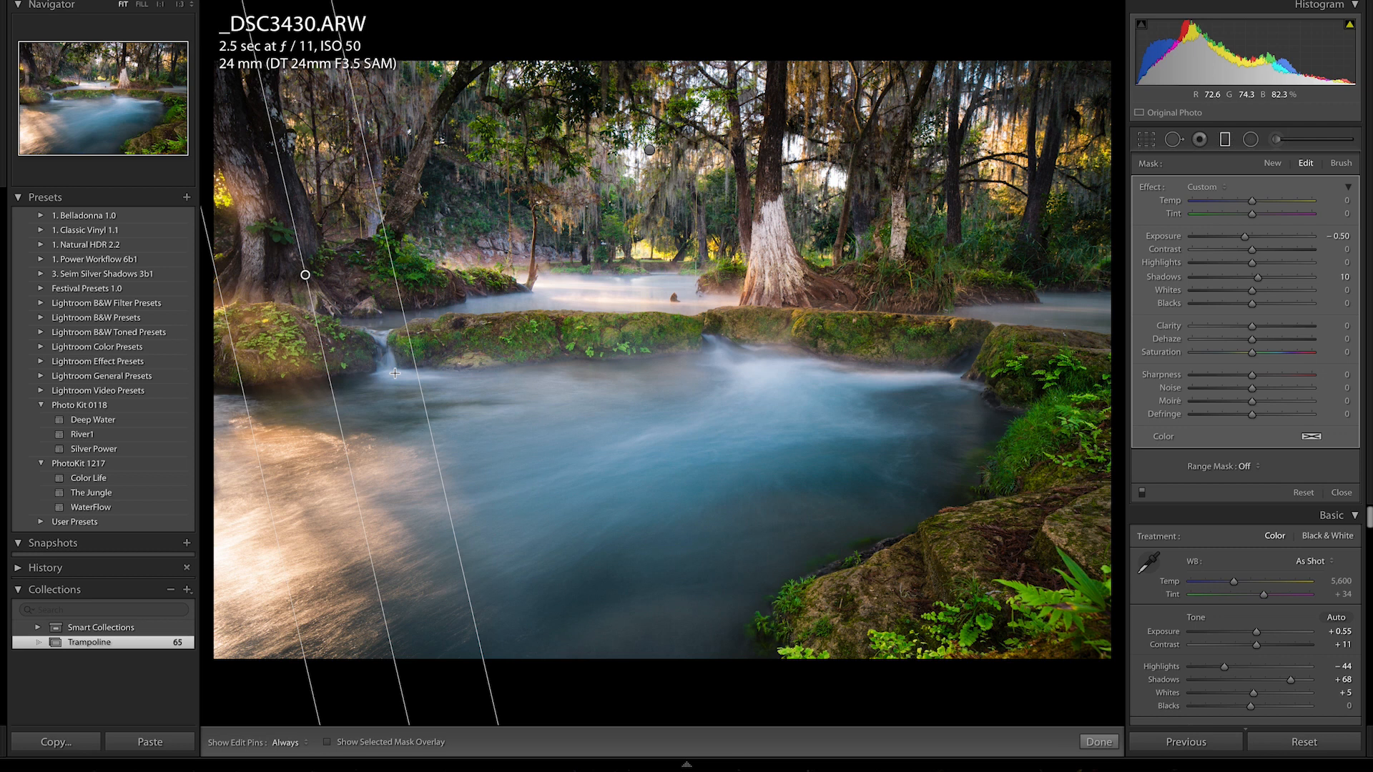
Delete the graduated filter, undo the deletion, and set the filter's Exposure to -0.62.
key("Delete")
key("ctrl+z")
left_click_drag(1237, 239, 1244, 239)
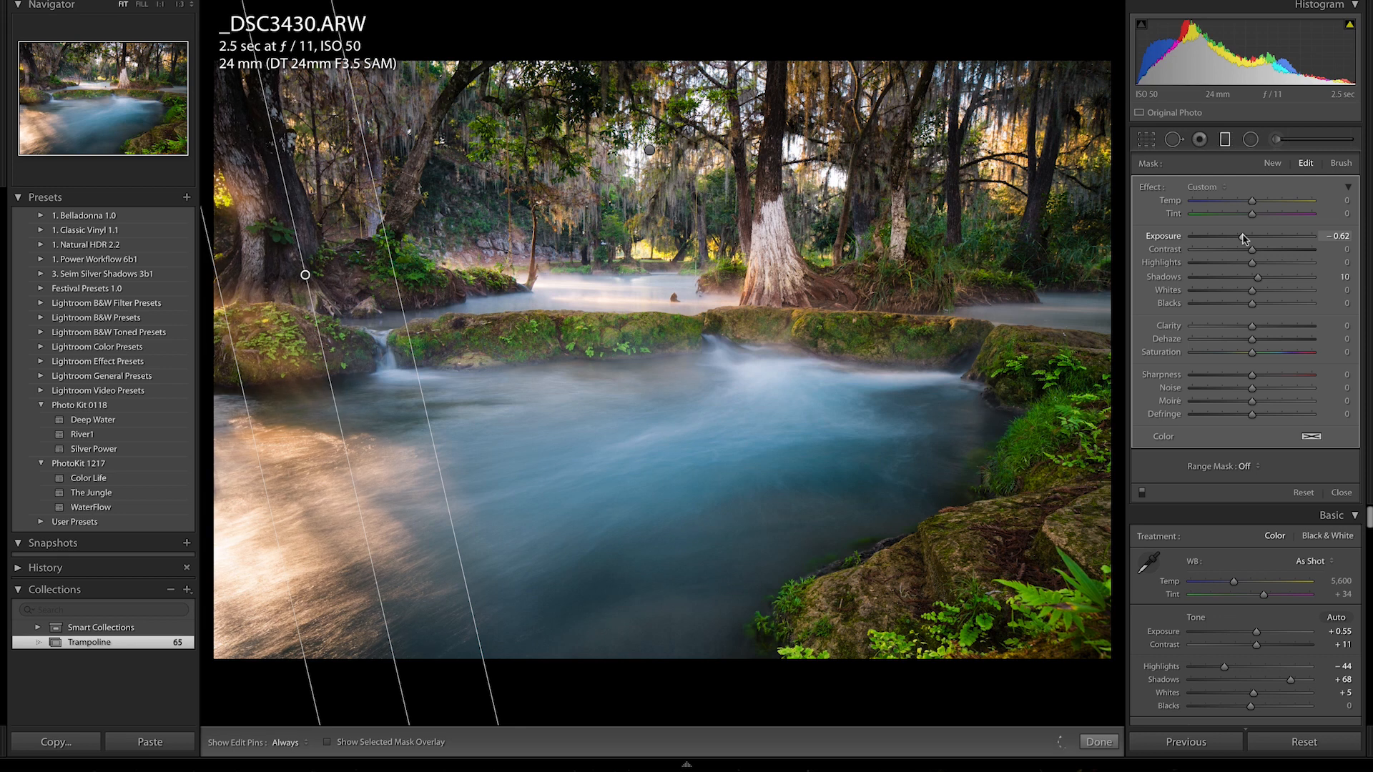
Set the left-side graduated filter's Exposure to -0.22 and Highlights to -33, and draw a matching diagonal filter over the lower-right water and rocks.
left_click_drag(1252, 262, 1233, 265)
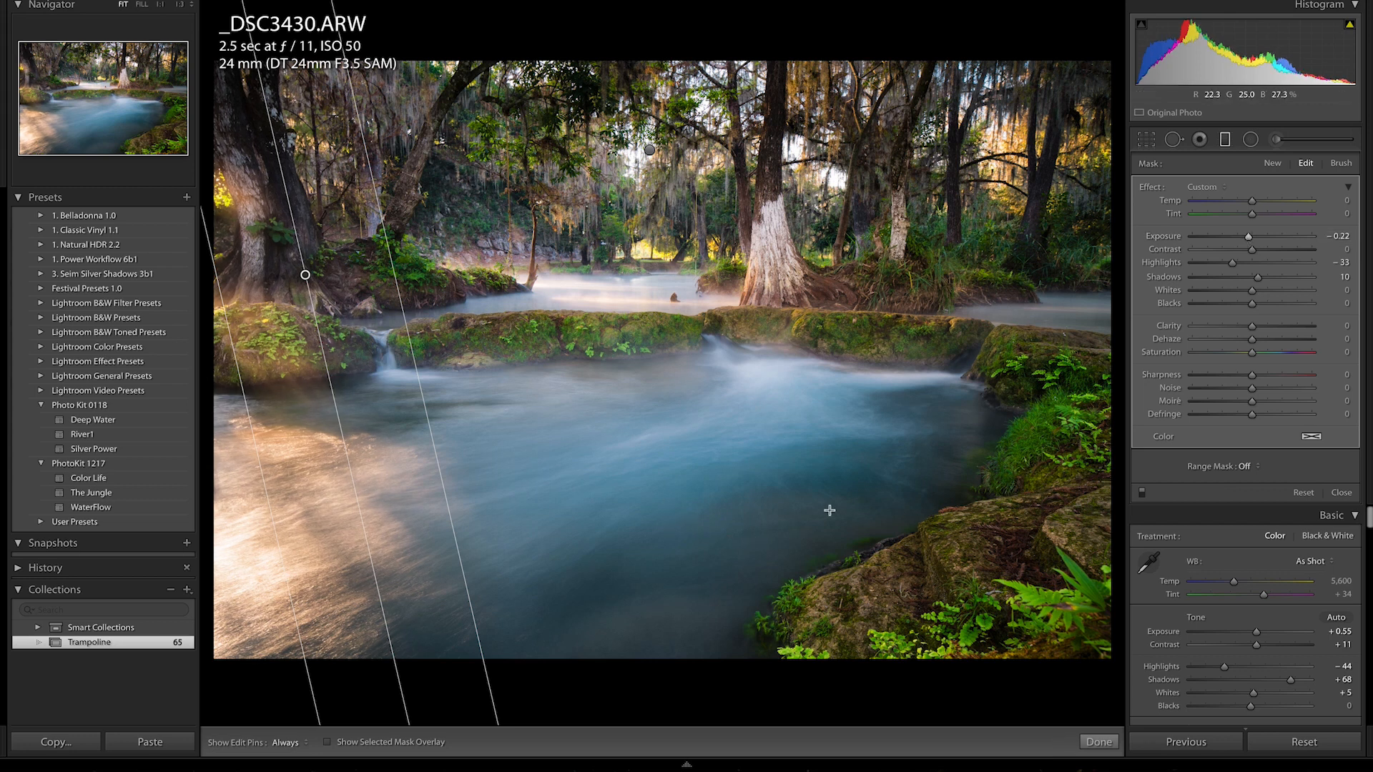
left_click_drag(705, 509, 607, 381)
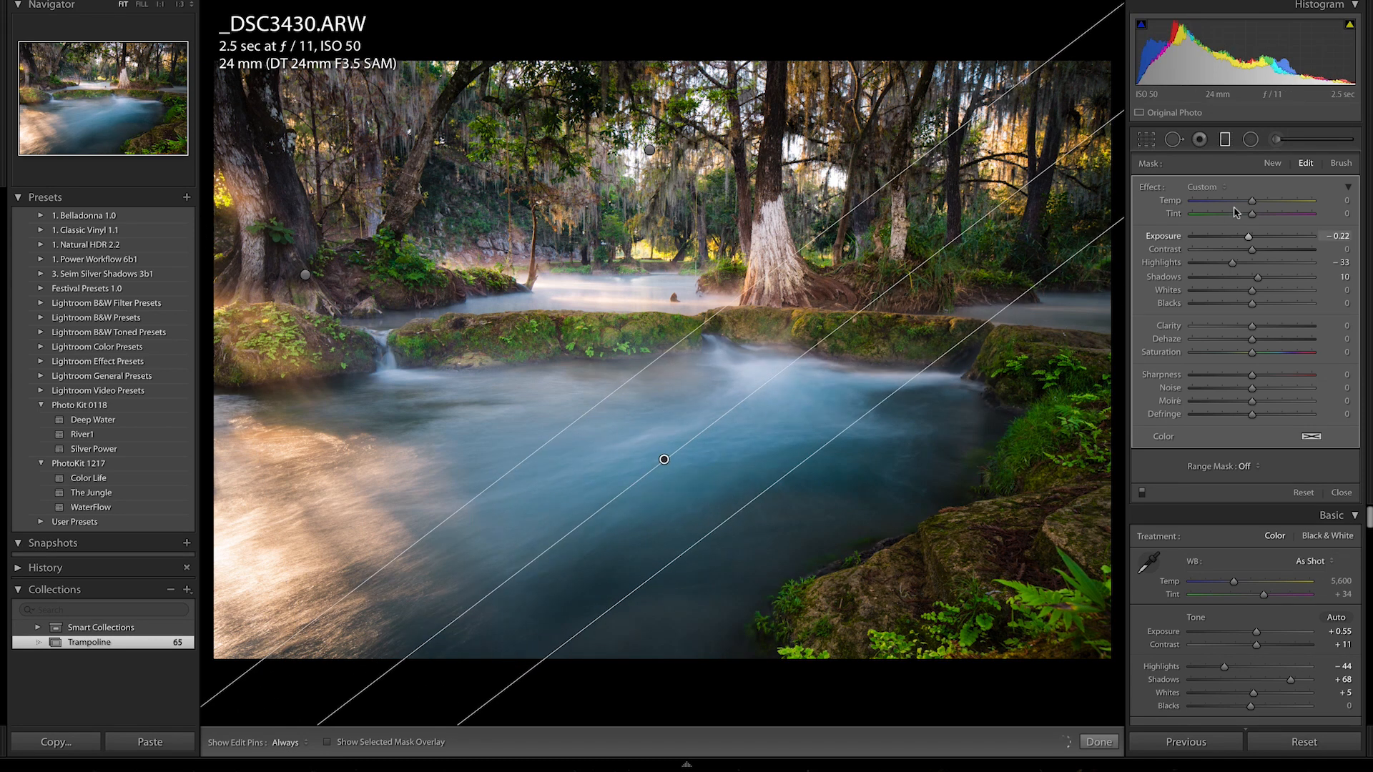
Set the diagonal graduated filter to Temp 12, Tint 9, Contrast 10, Highlights 0 and Whites 15, and close the filter.
mouse_move(1261, 203)
left_mouse_down()
mouse_move(1278, 206)
mouse_move(1257, 207)
left_mouse_up()
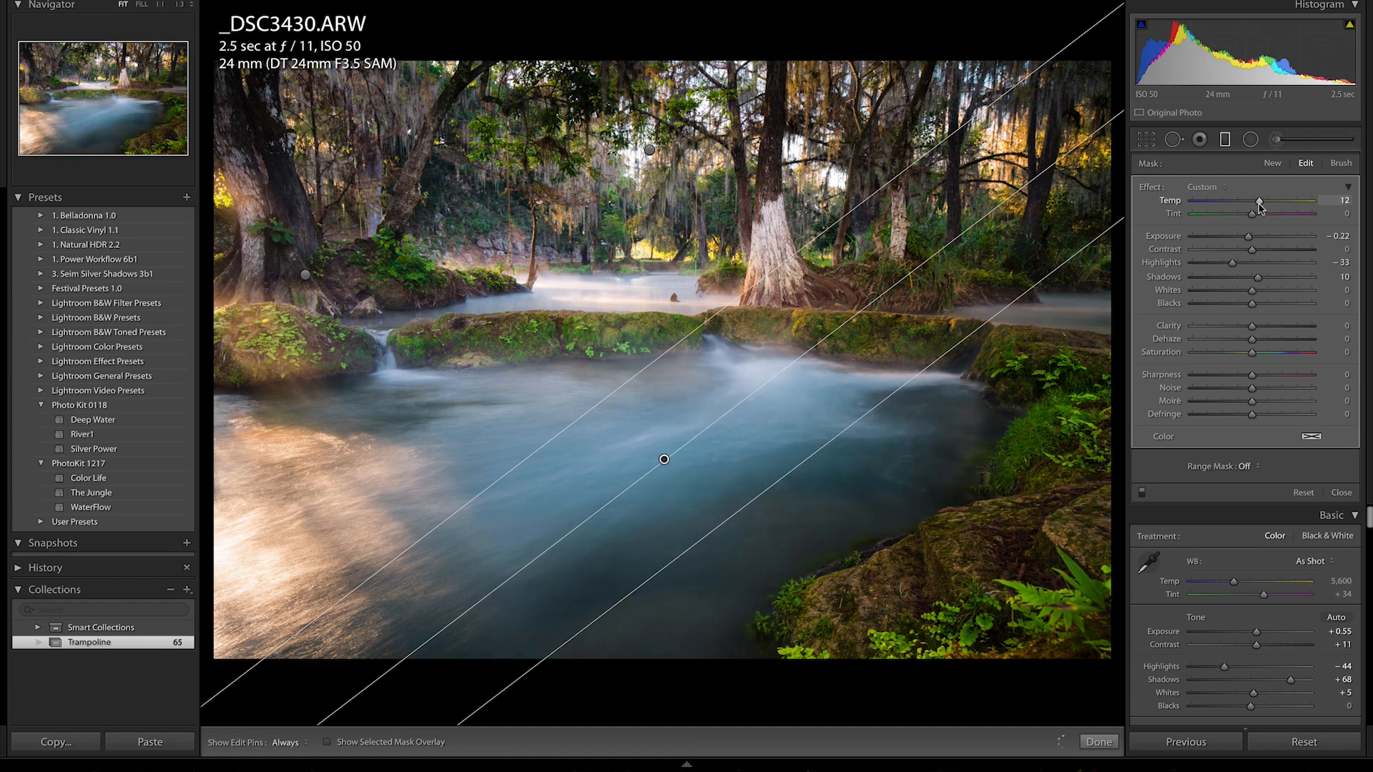
left_click(1268, 292)
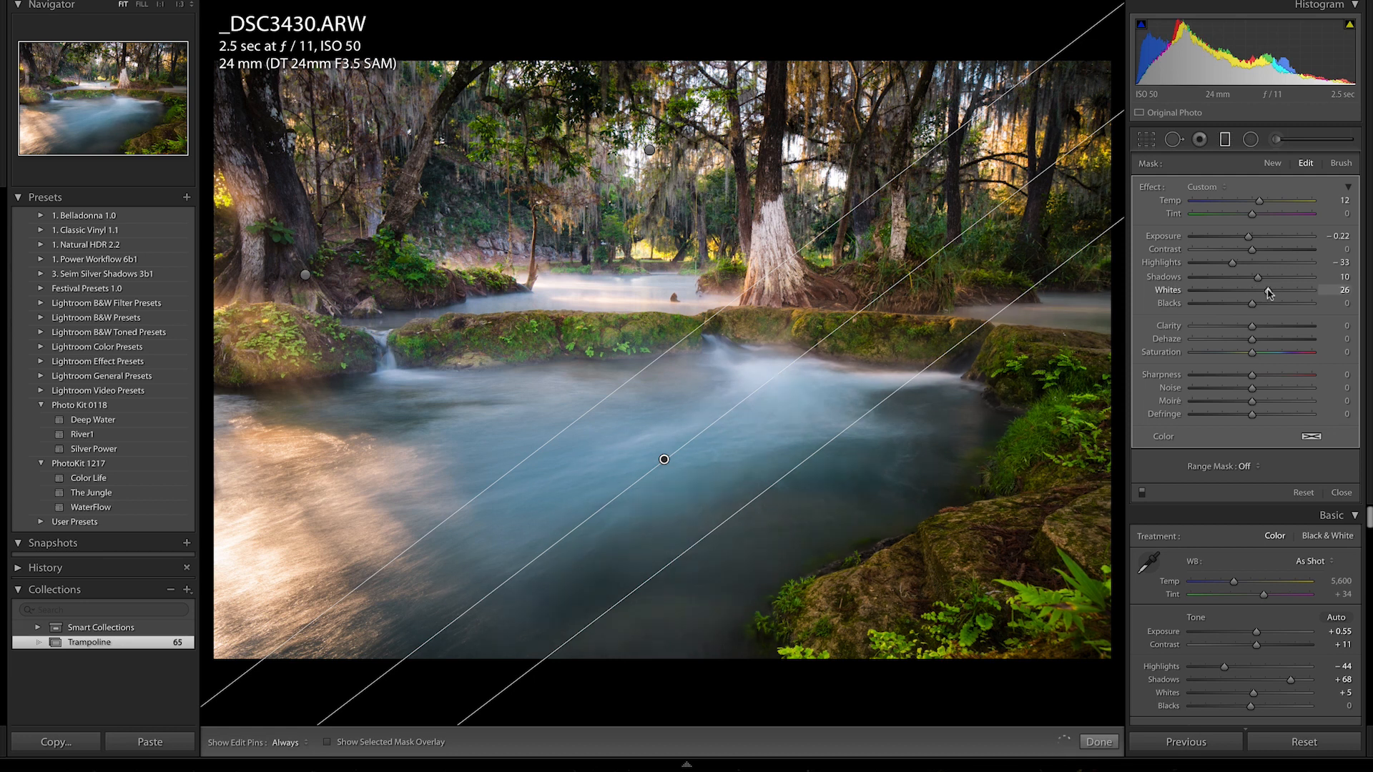
left_click_drag(1268, 291, 1297, 291)
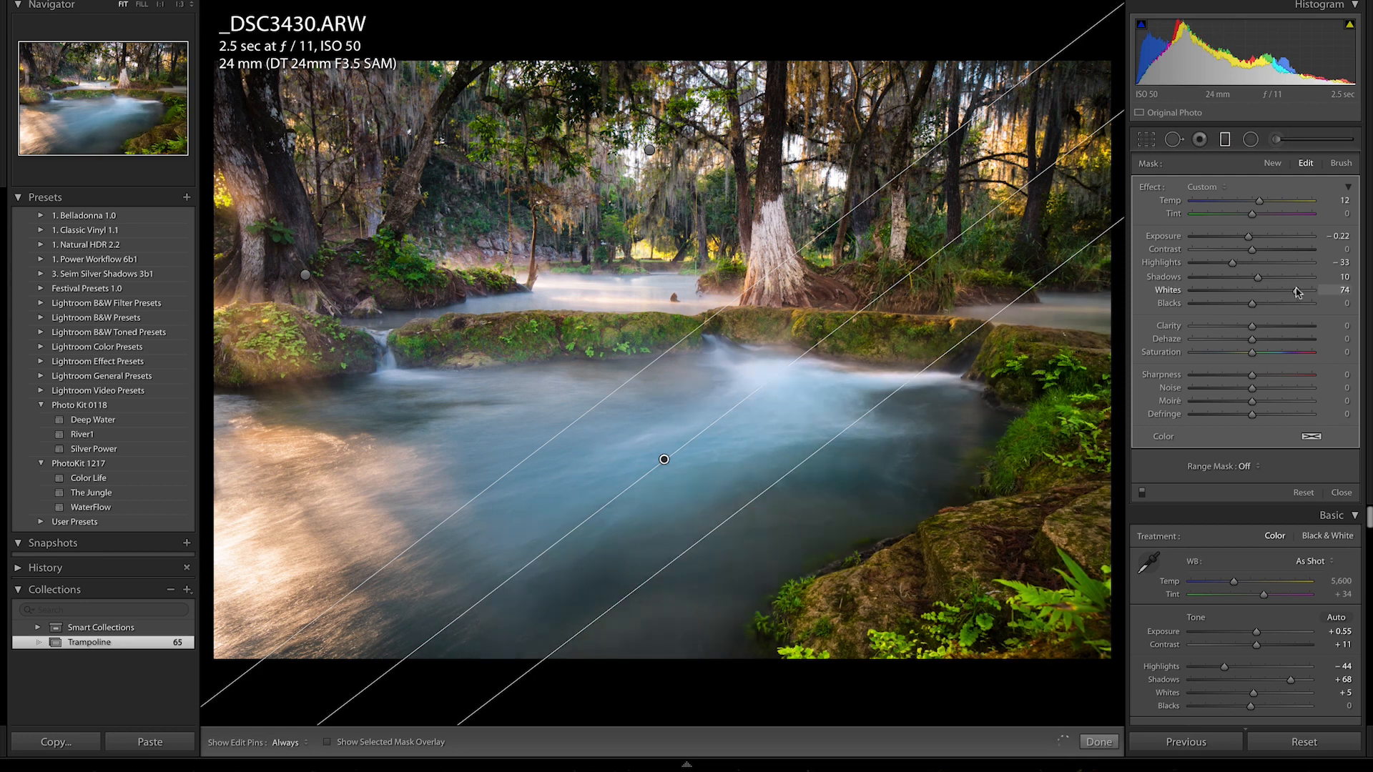
left_click_drag(1296, 291, 1262, 293)
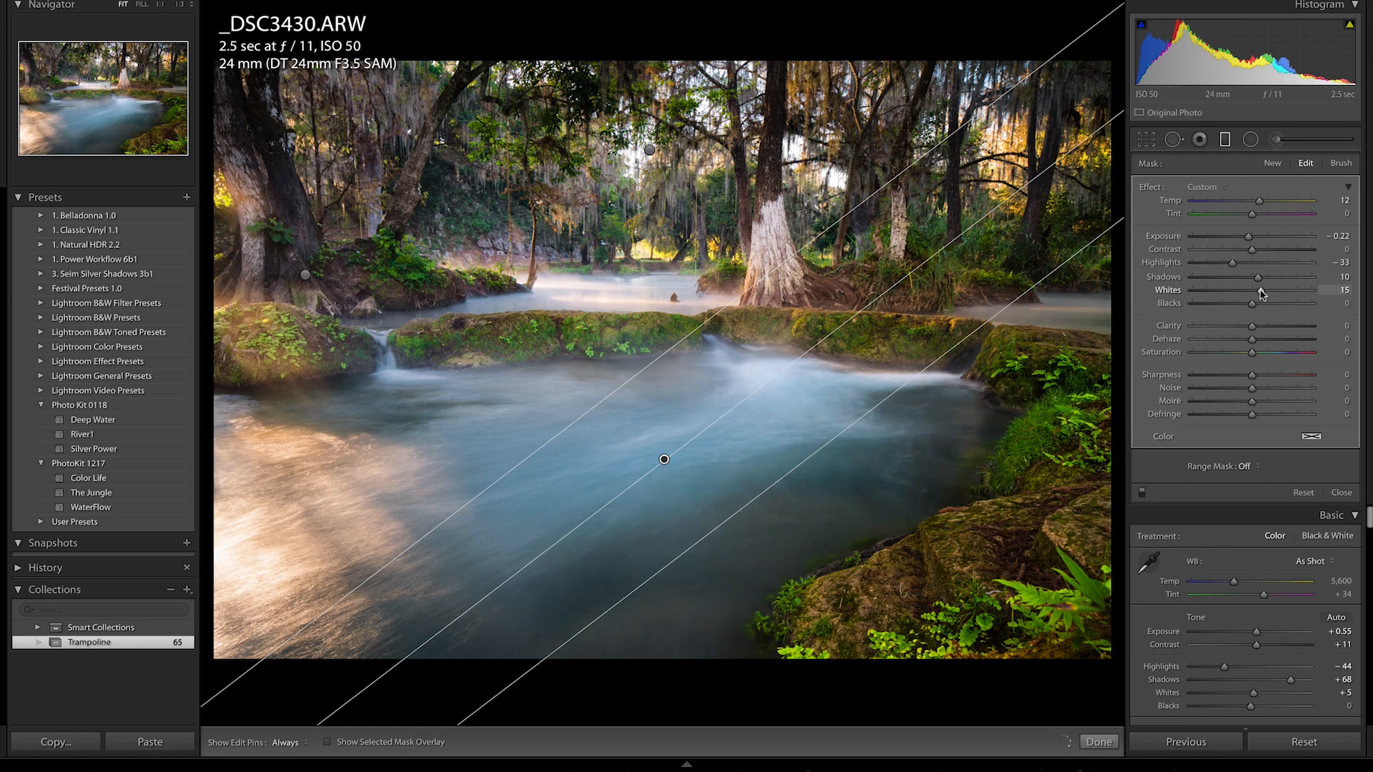
left_click(1258, 249)
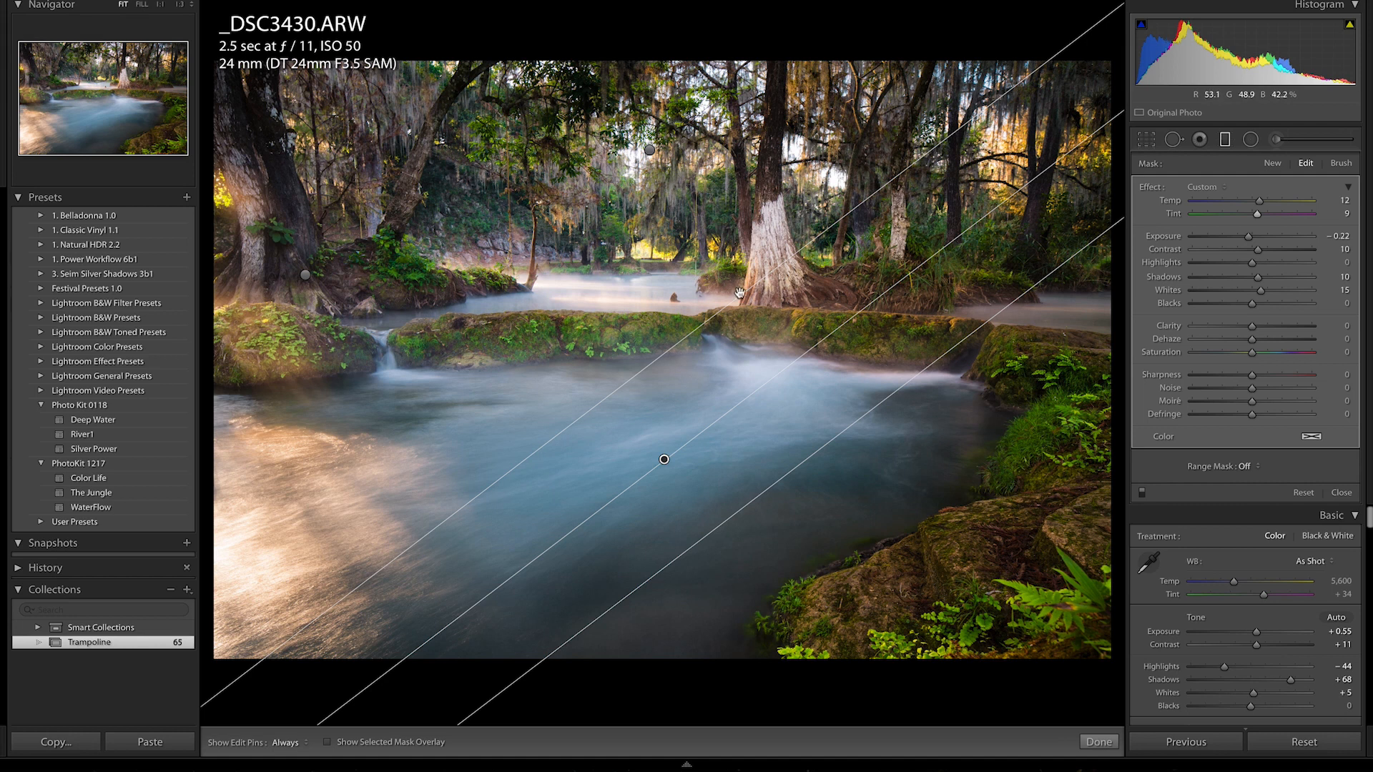
key("m")
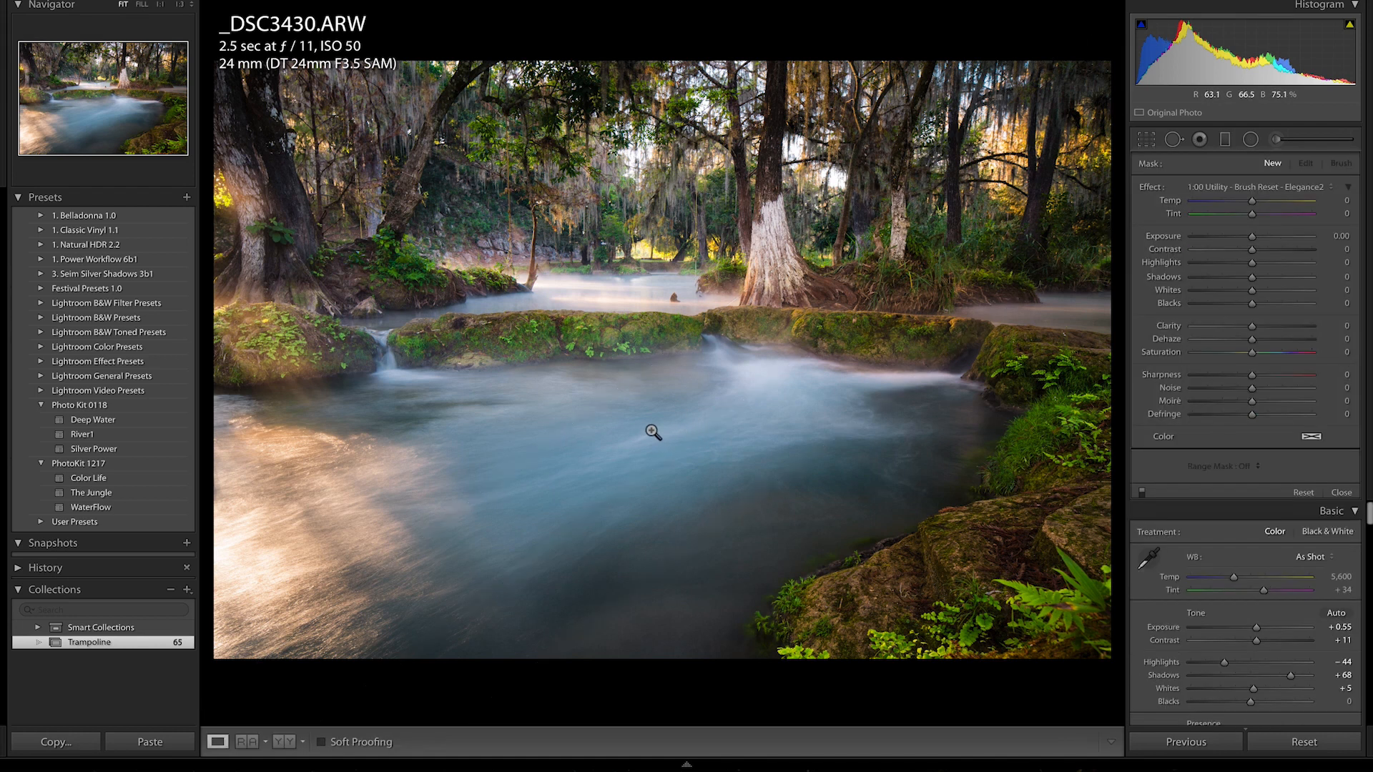
Extend the existing graduated filter over the trees down toward the distant water and set its Exposure to -0.51.
left_click(342, 511)
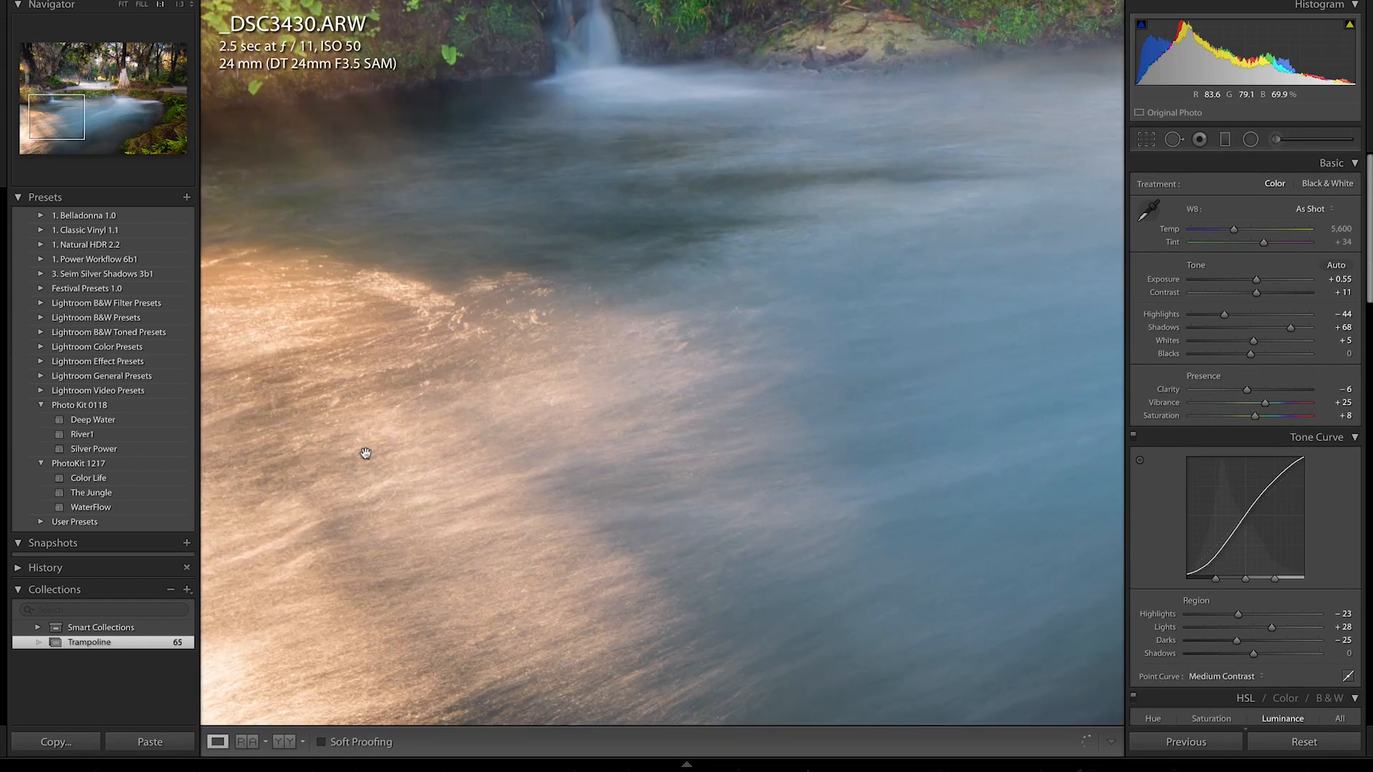
left_click(701, 449)
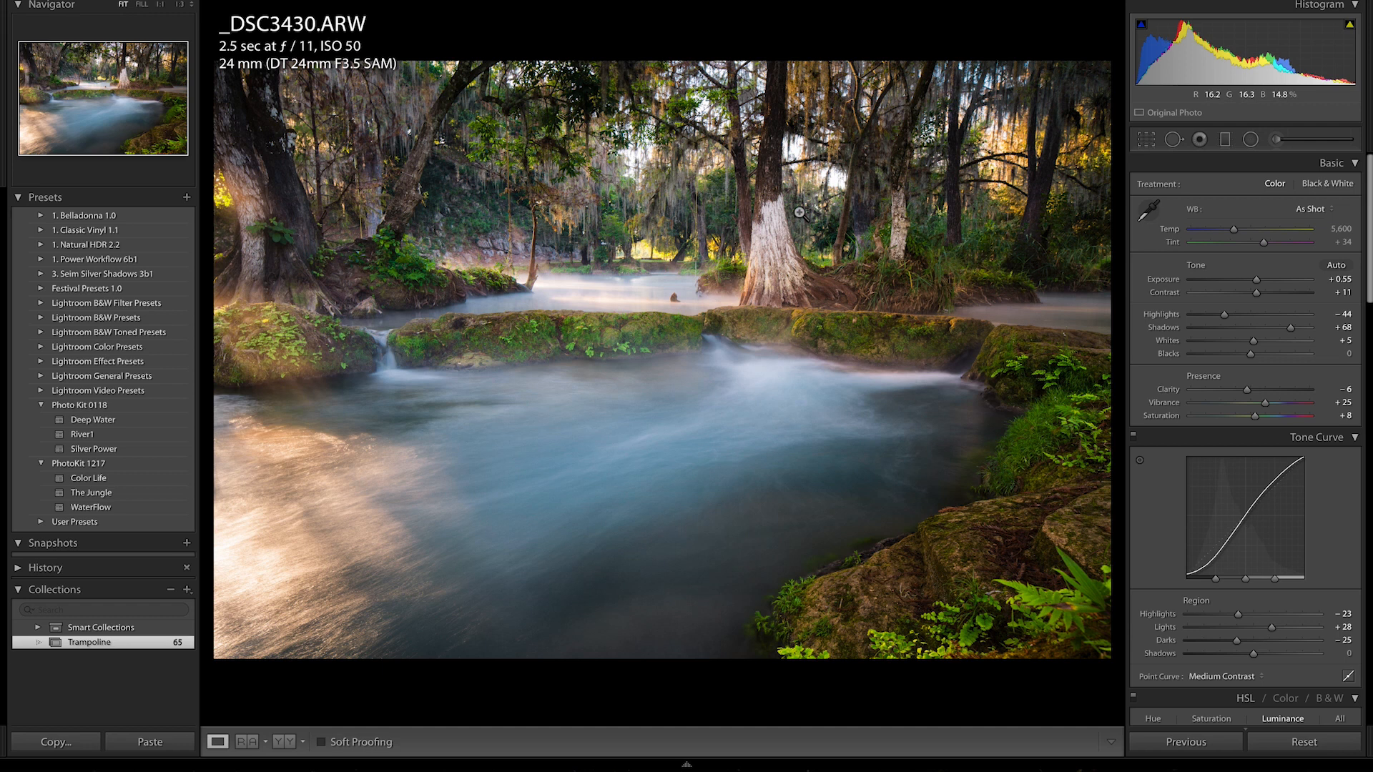
key("m")
left_click_drag(638, 95, 661, 254)
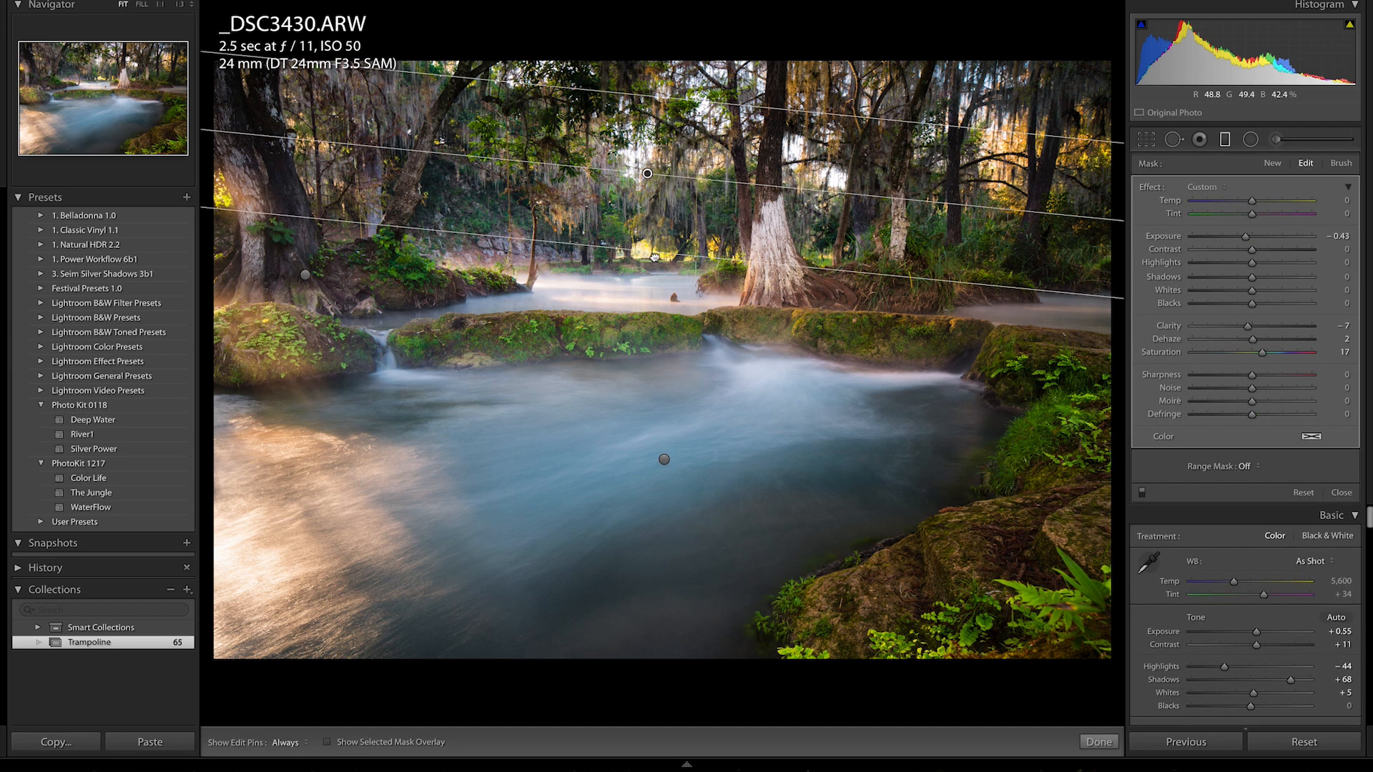
left_click_drag(1246, 241, 1245, 240)
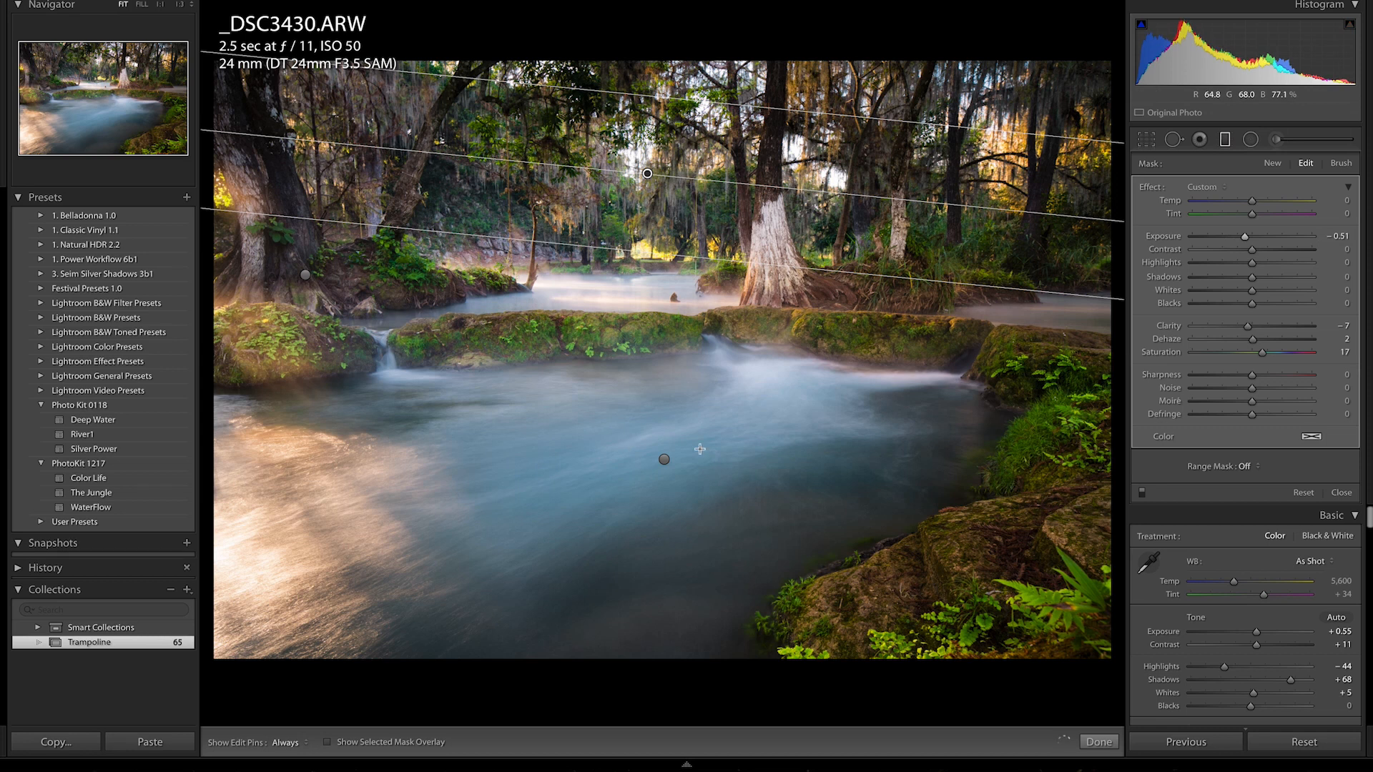
key("k")
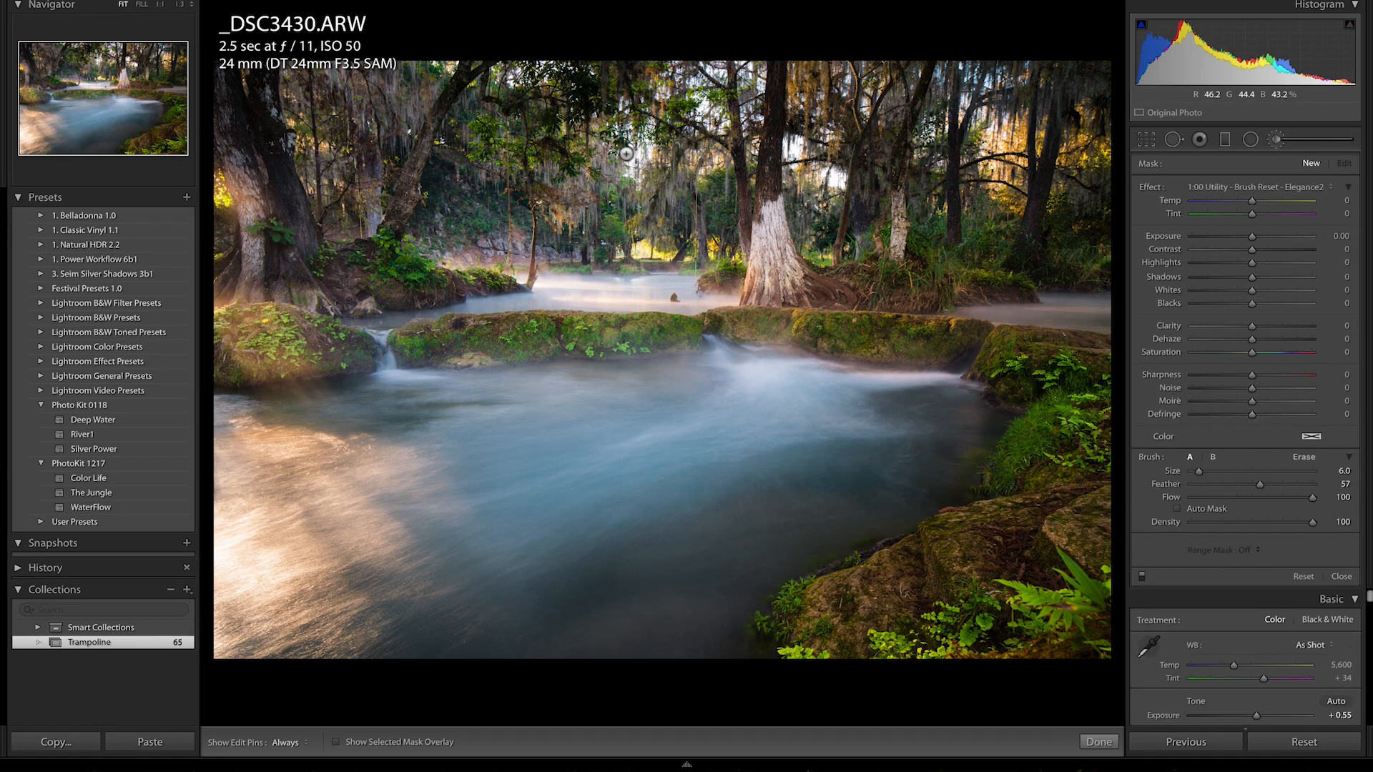
key("k")
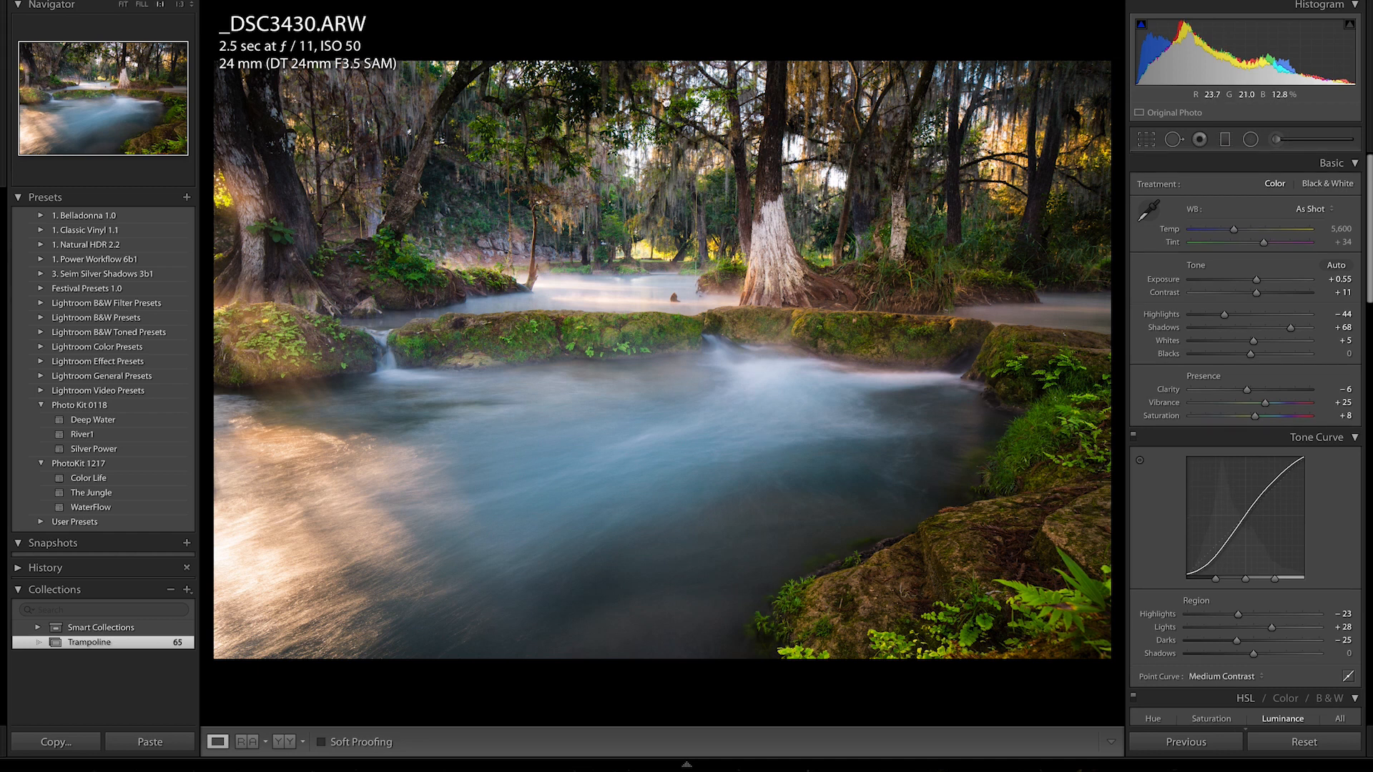
Try trimming a thin strip off the photo's lower edge below the rocks, and restore the original crop.
left_click(725, 142)
left_click(781, 157)
key("r")
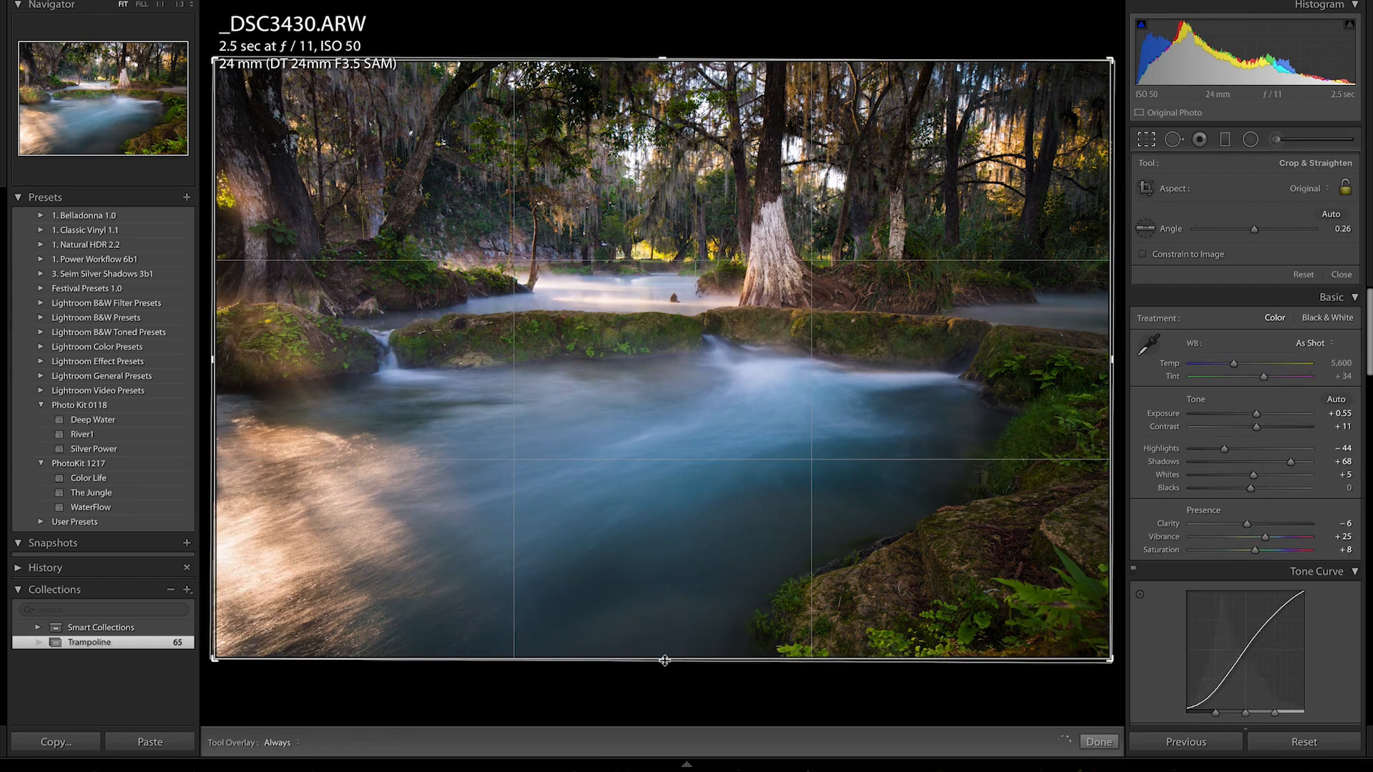
mouse_move(666, 659)
left_mouse_down()
mouse_move(663, 642)
mouse_move(678, 645)
left_mouse_up()
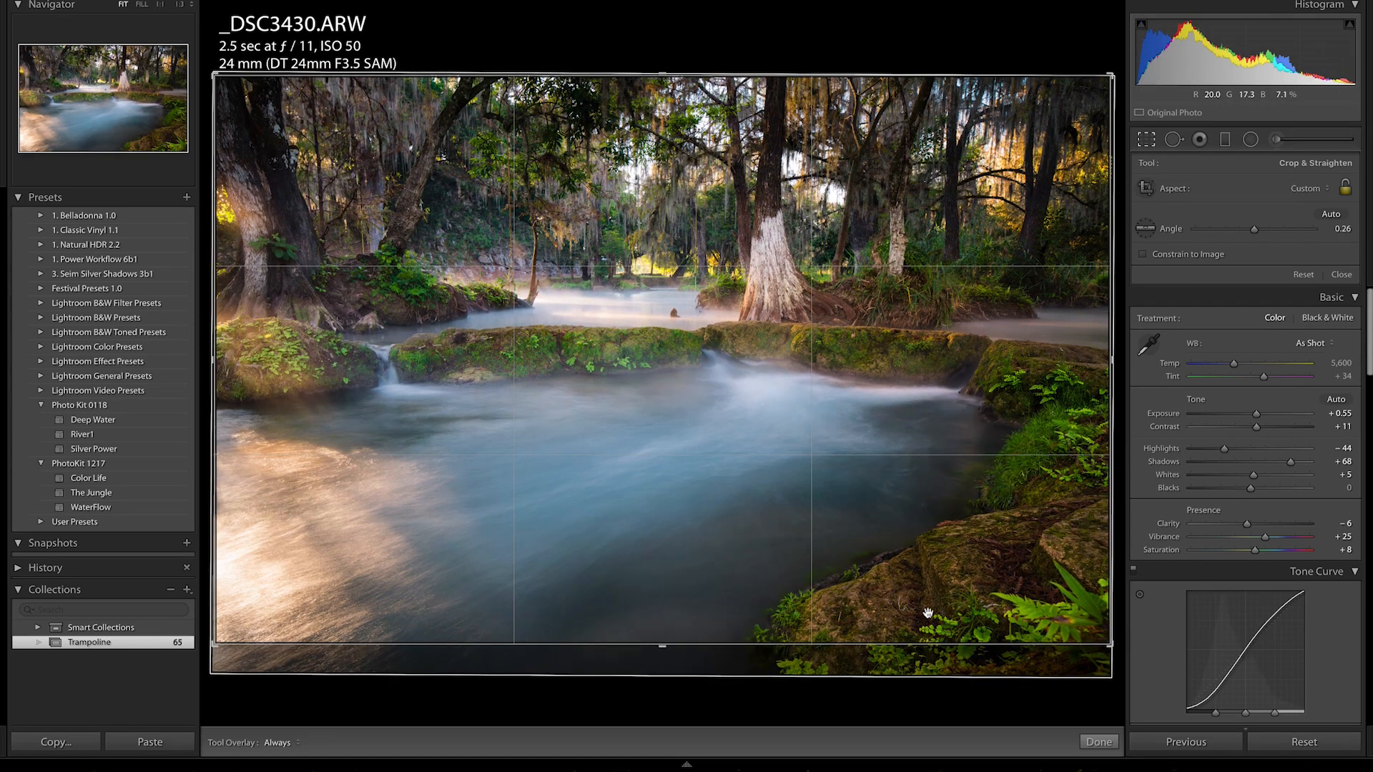
key("Return")
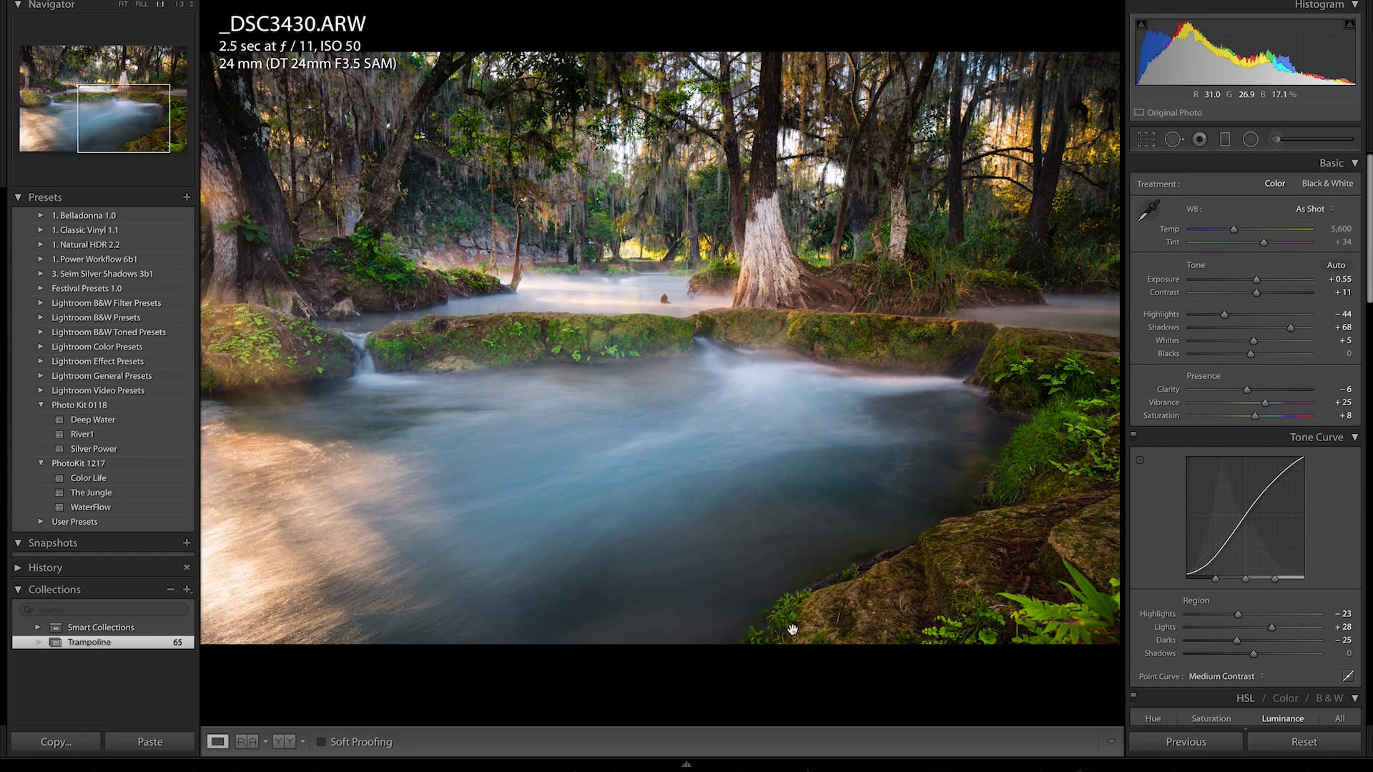
left_click(840, 623)
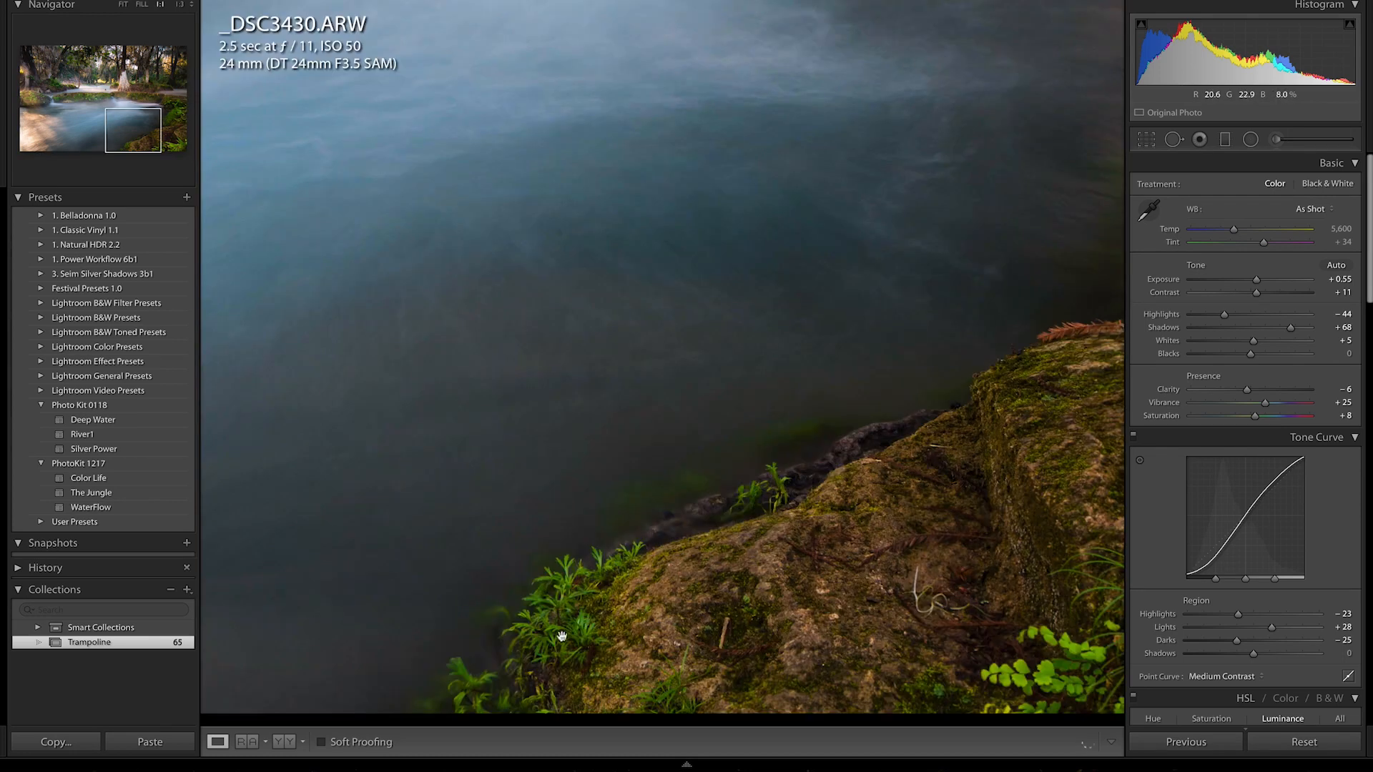
left_click(851, 634)
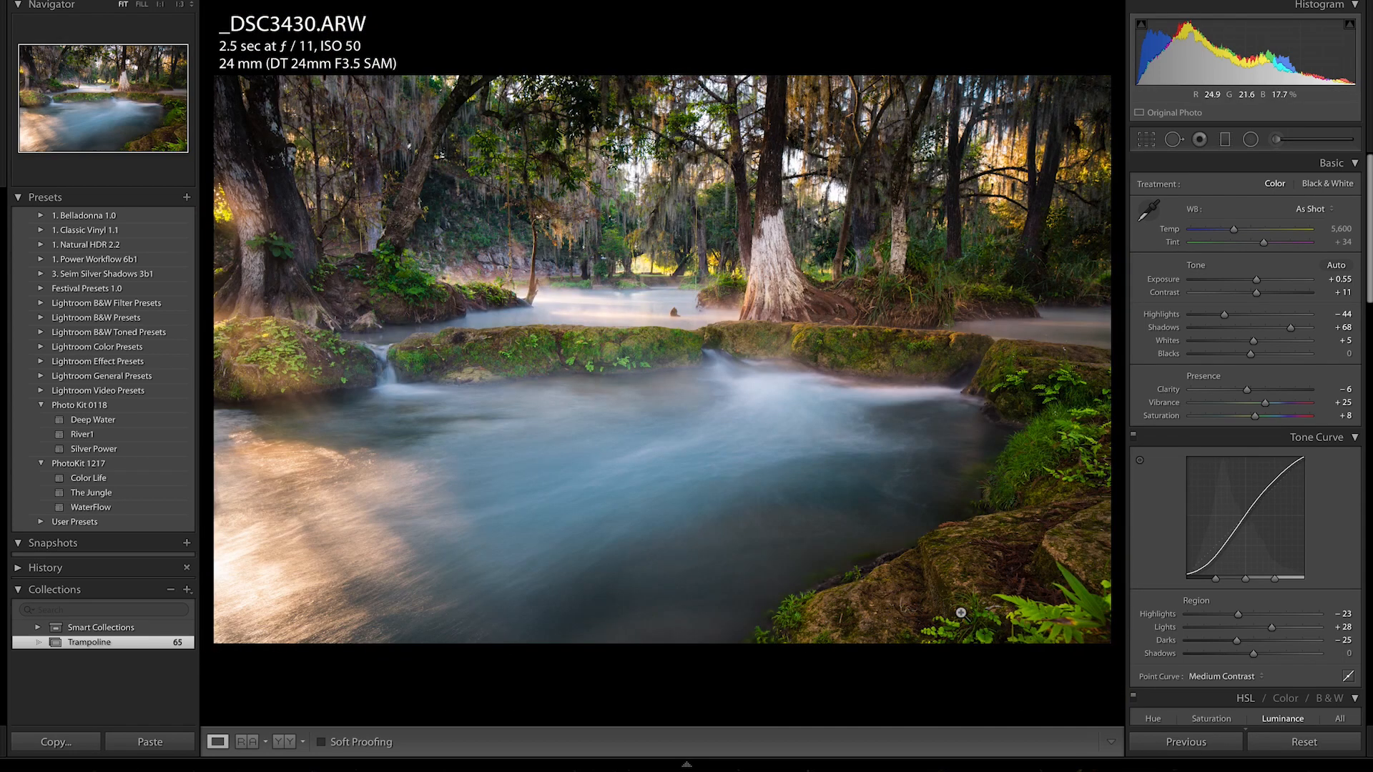
key("r")
left_click_drag(665, 649, 666, 662)
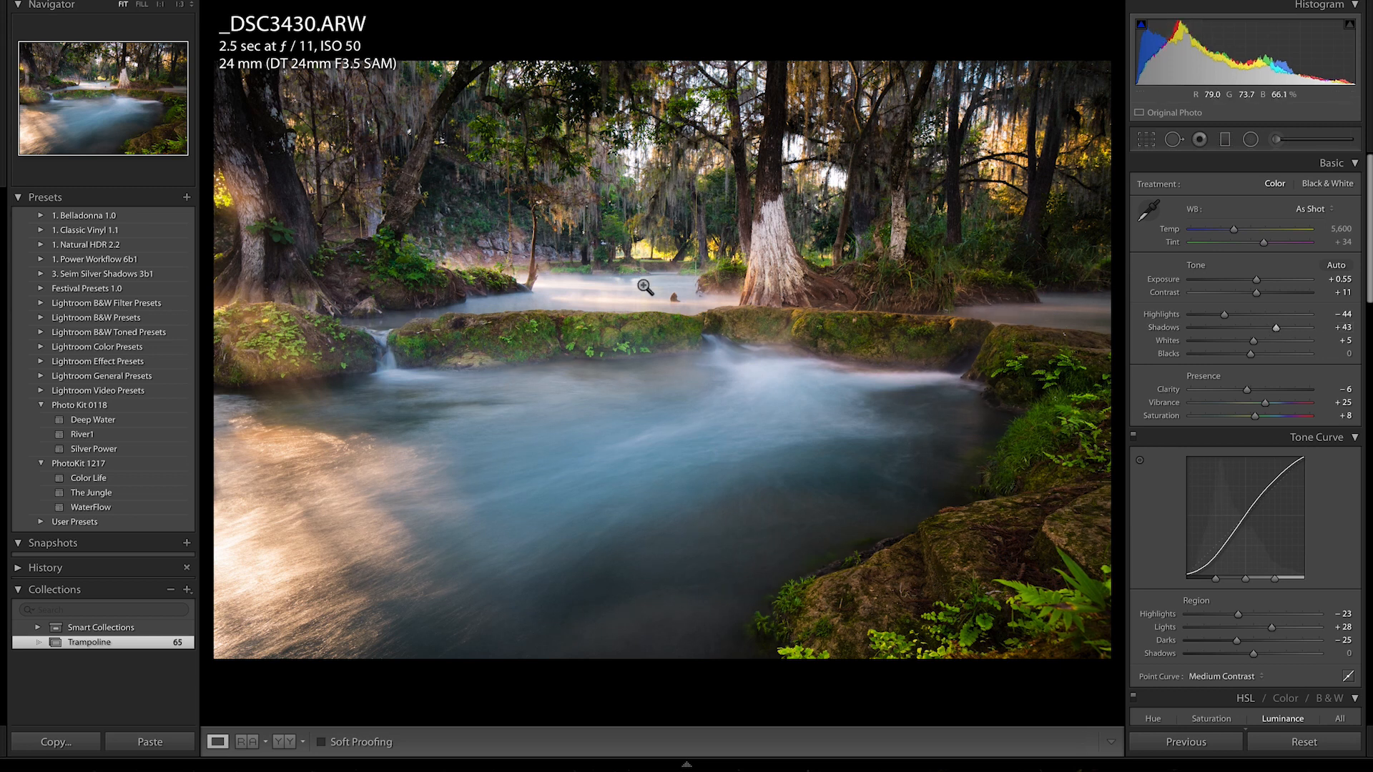
Paint an adjustment brush of size 8 over the bright misty water behind the mossy ledge with Highlights -29.
key("k")
scroll(666, 303, "up", 2)
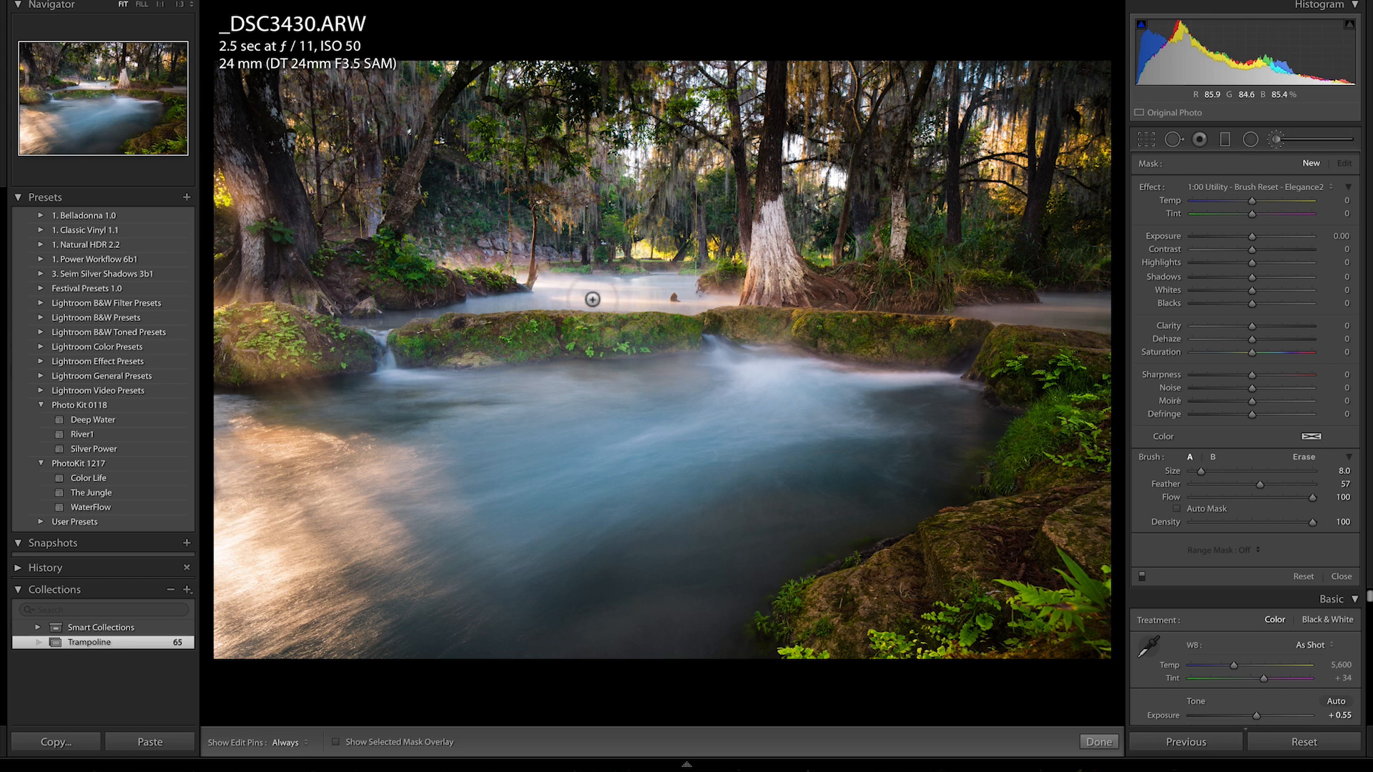
key("h")
key("h")
left_click_drag(1252, 262, 1235, 265)
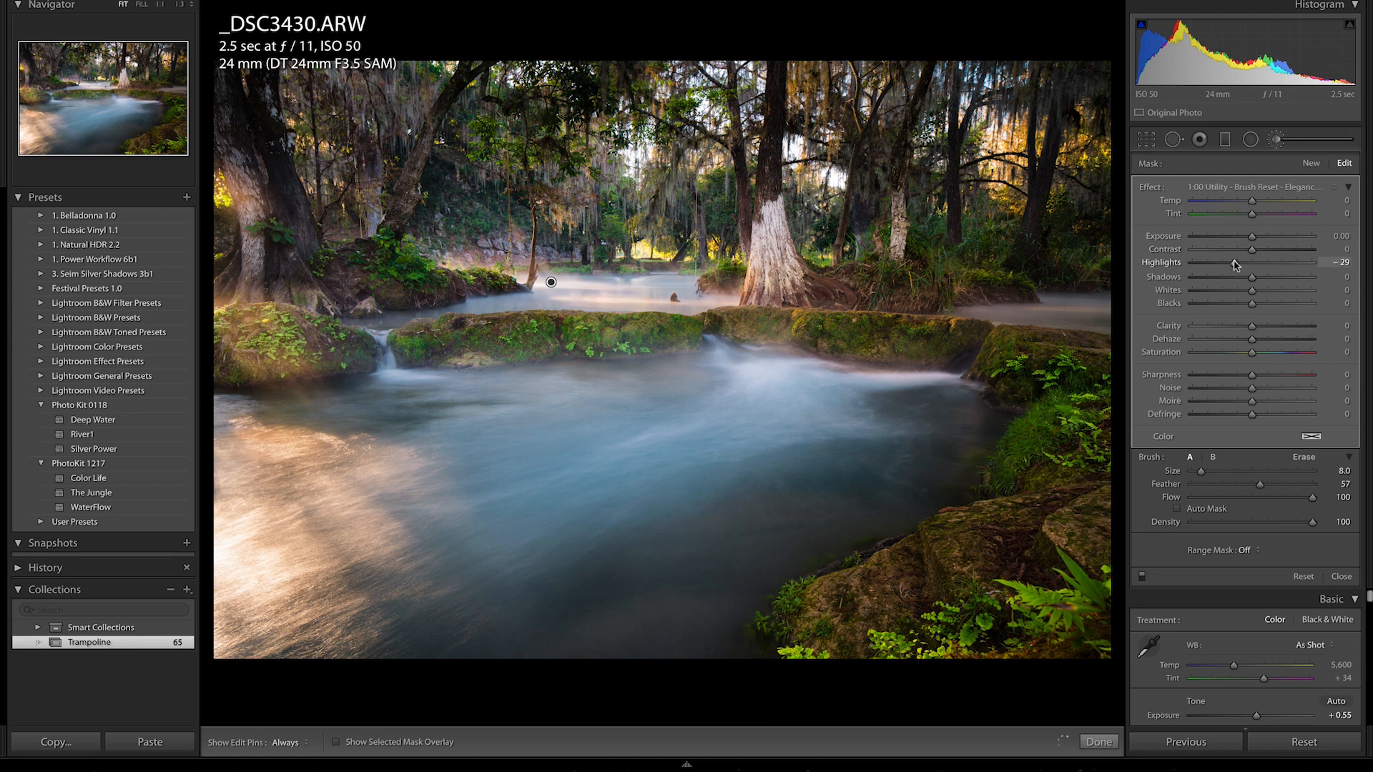
Set the water brush adjustment's Highlights to -39 and Exposure to -0.11, and increase the brush feather.
key("h")
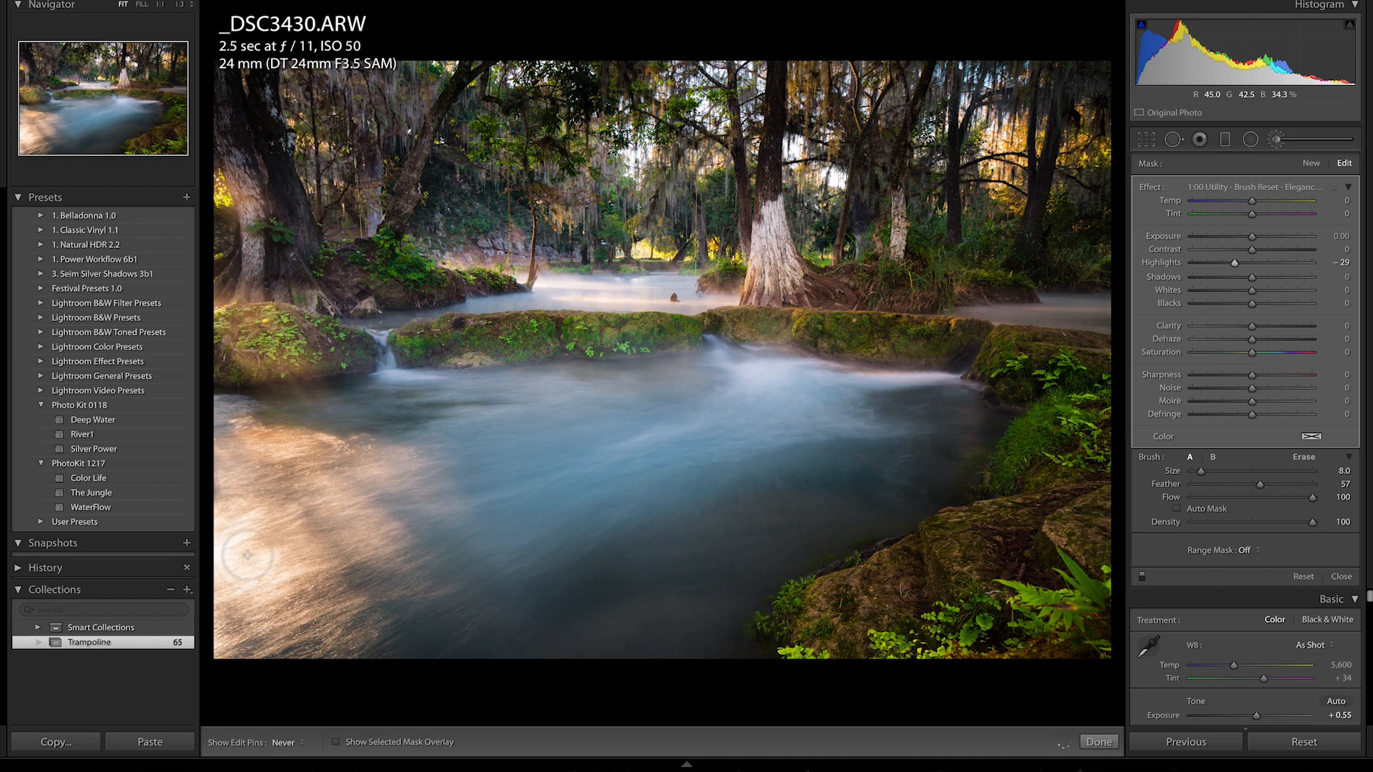
key("h")
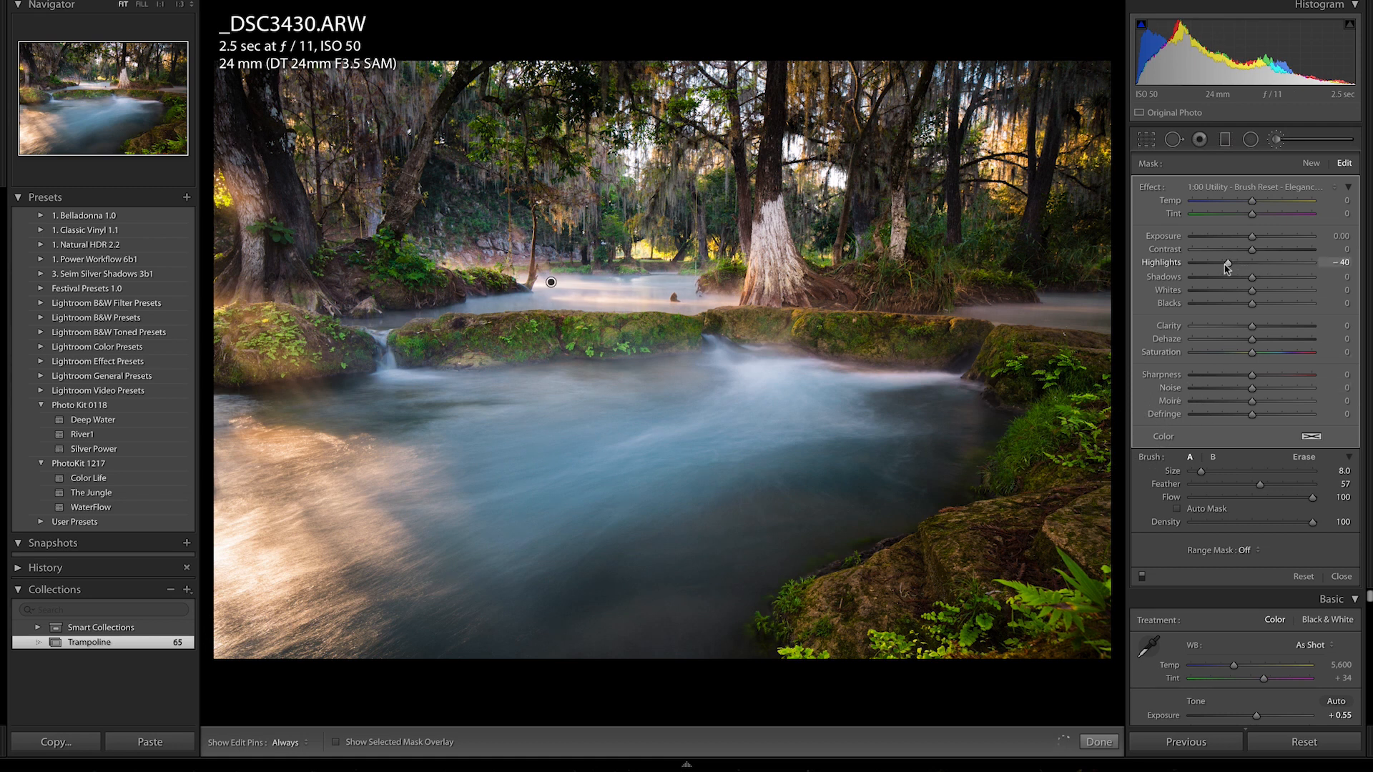
mouse_move(1227, 266)
left_mouse_down()
mouse_move(1194, 271)
mouse_move(1229, 270)
left_mouse_up()
key("h")
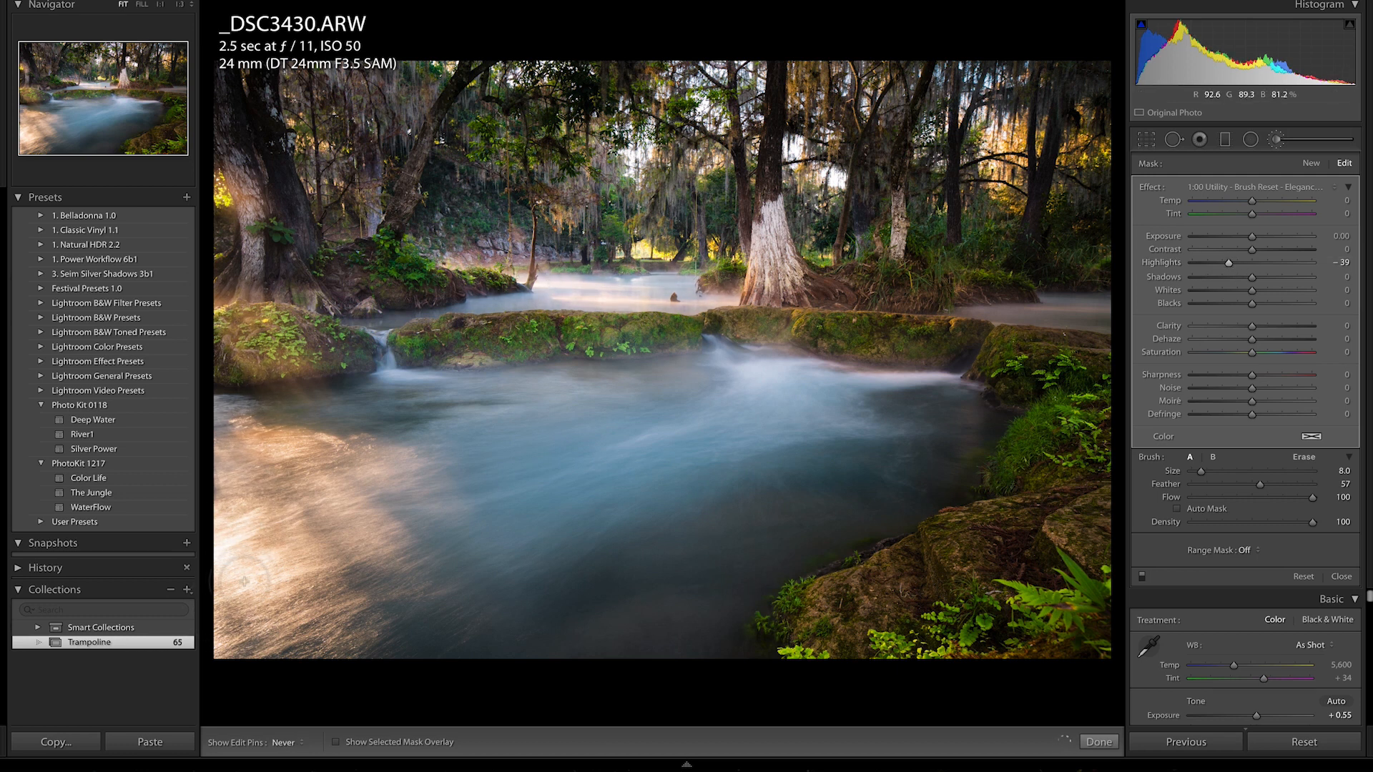
key("h")
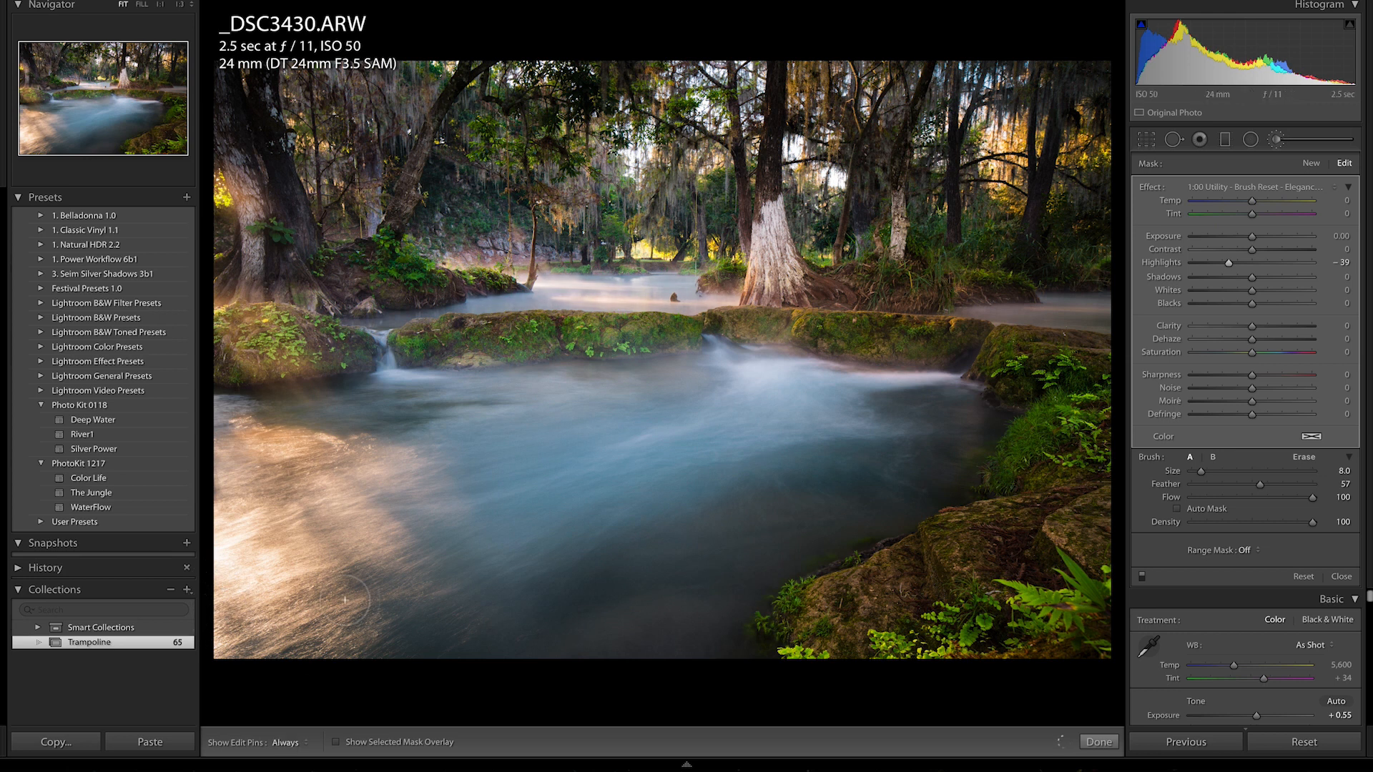
key("h")
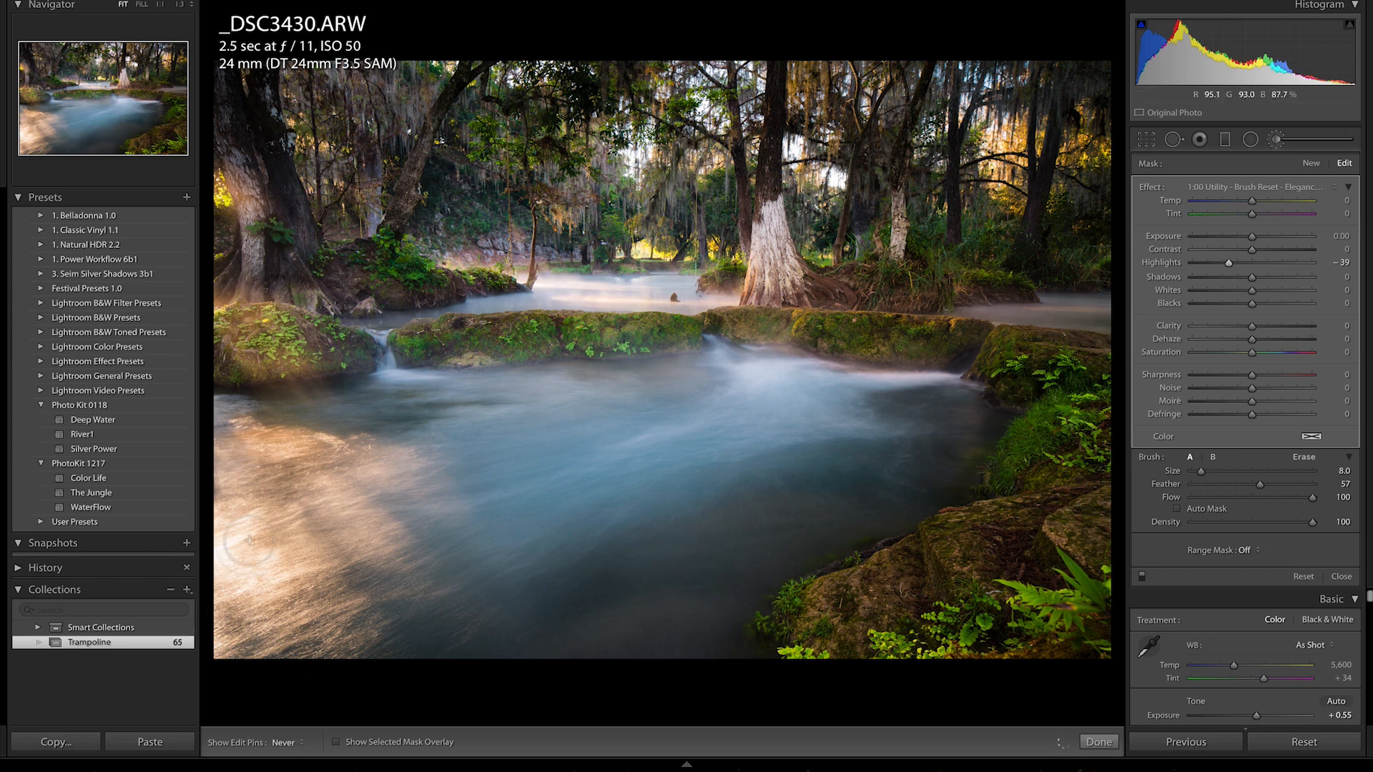
key("h")
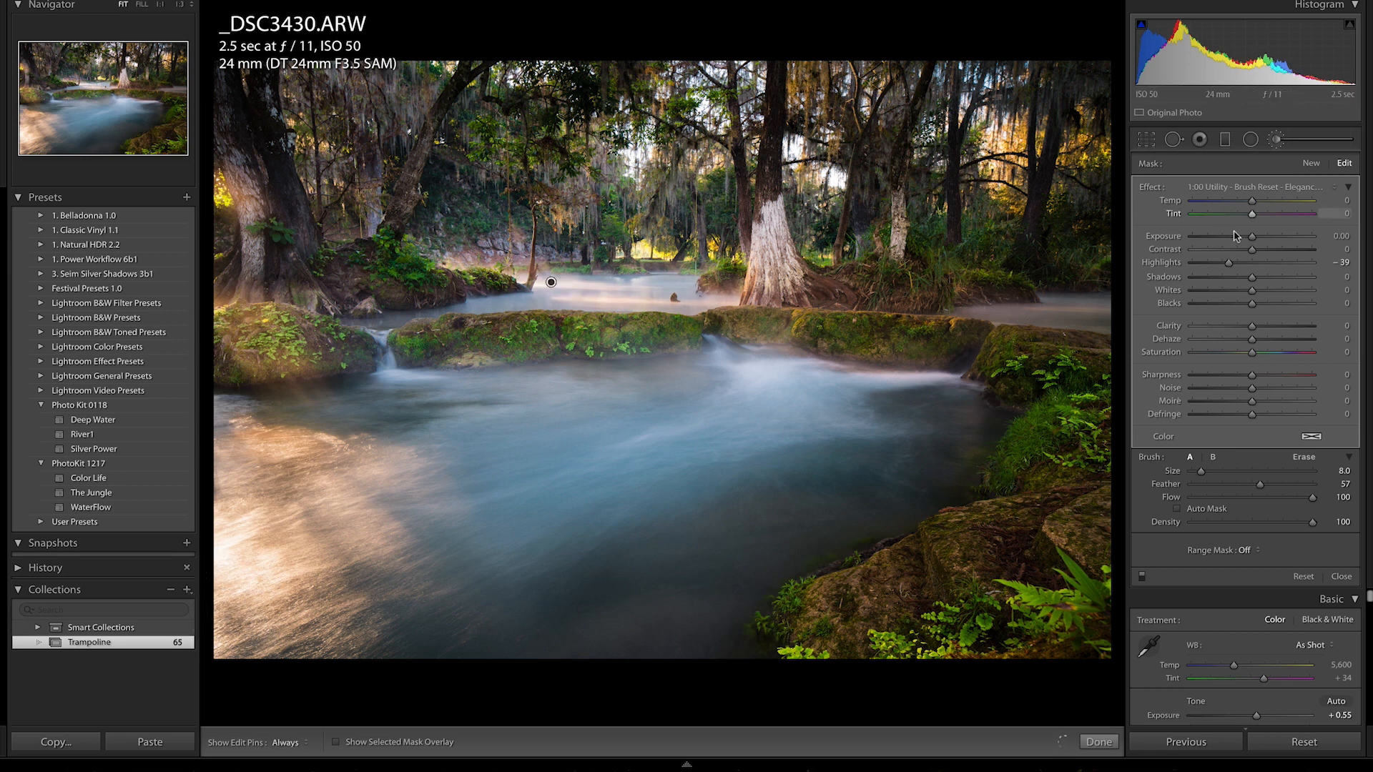
mouse_move(1252, 236)
left_mouse_down()
mouse_move(1229, 240)
mouse_move(1250, 241)
left_mouse_up()
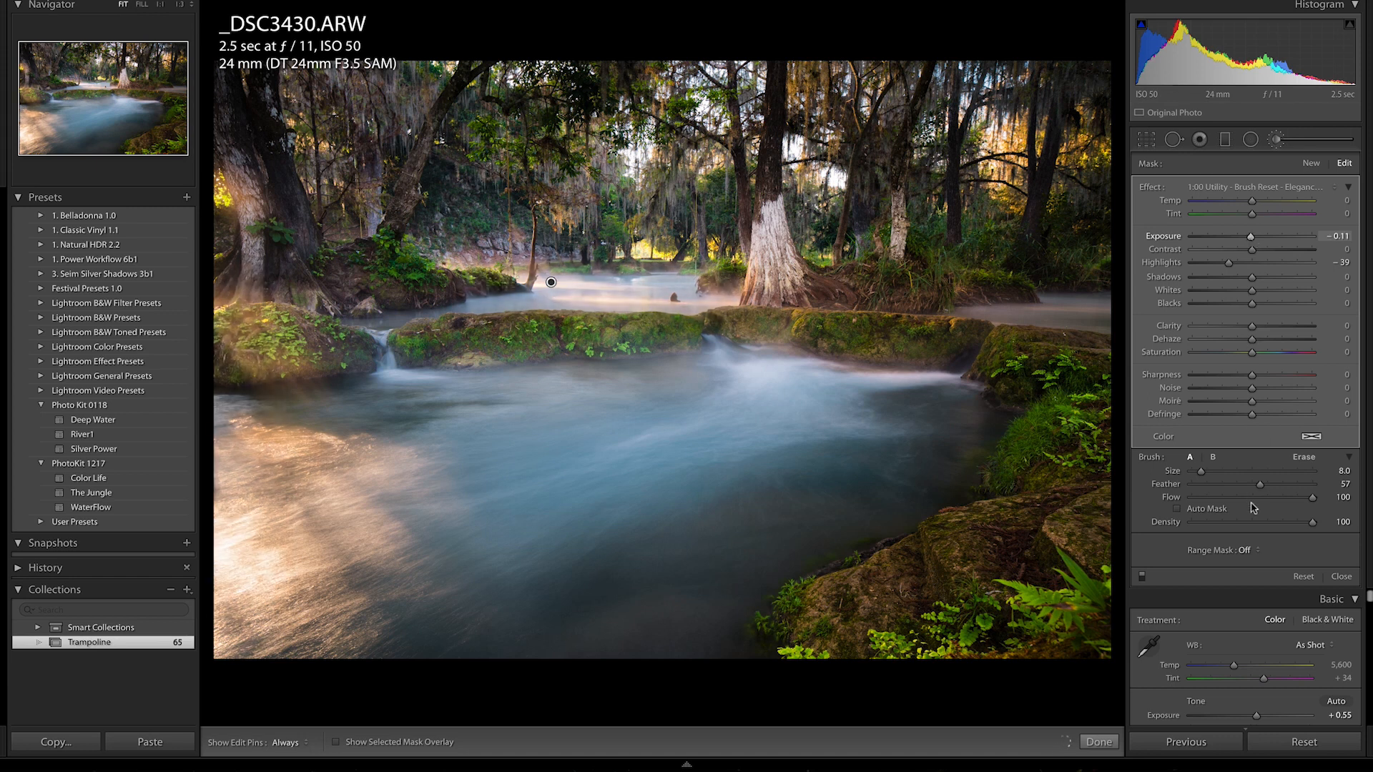
left_click_drag(1262, 486, 1286, 487)
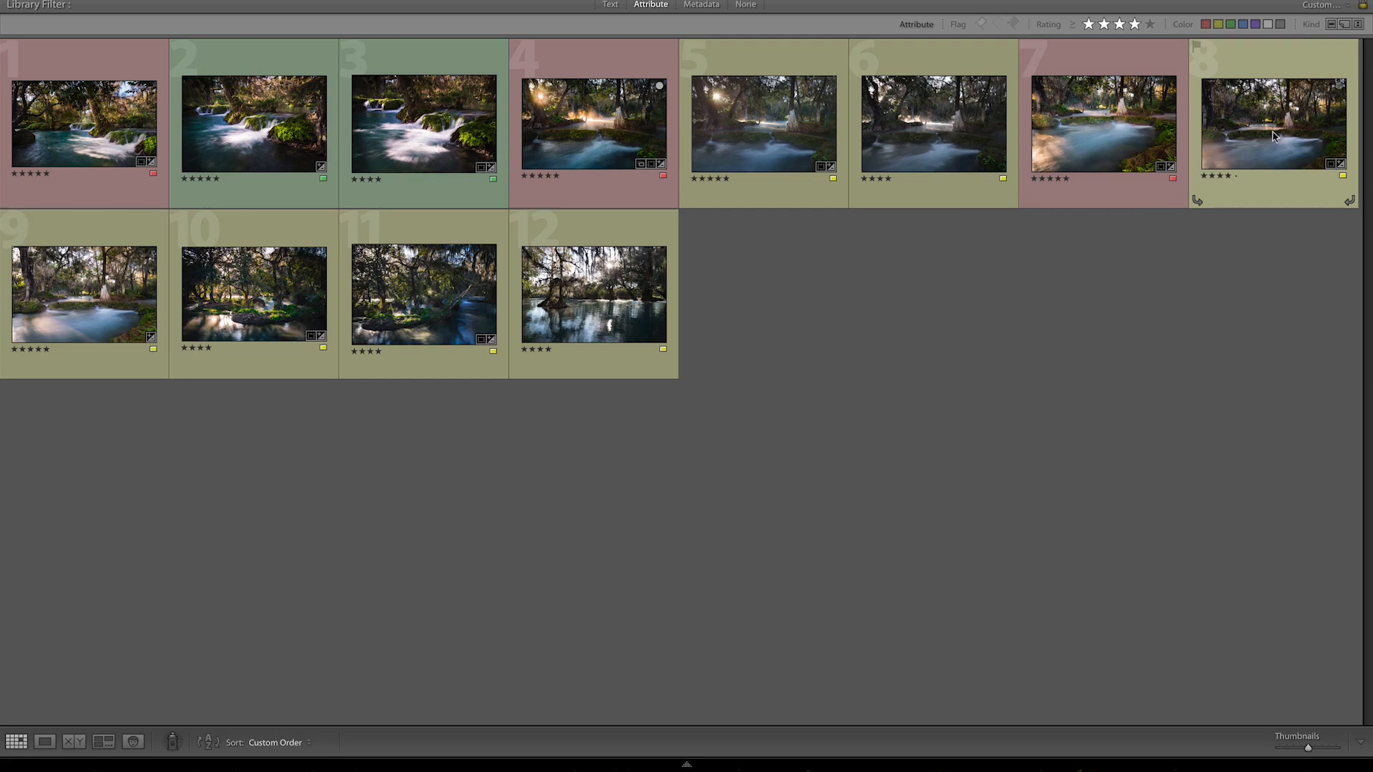
Open _DSC3433.ARW from the photo grid and compare it back and forth with the preceding river shot.
double_click(1276, 137)
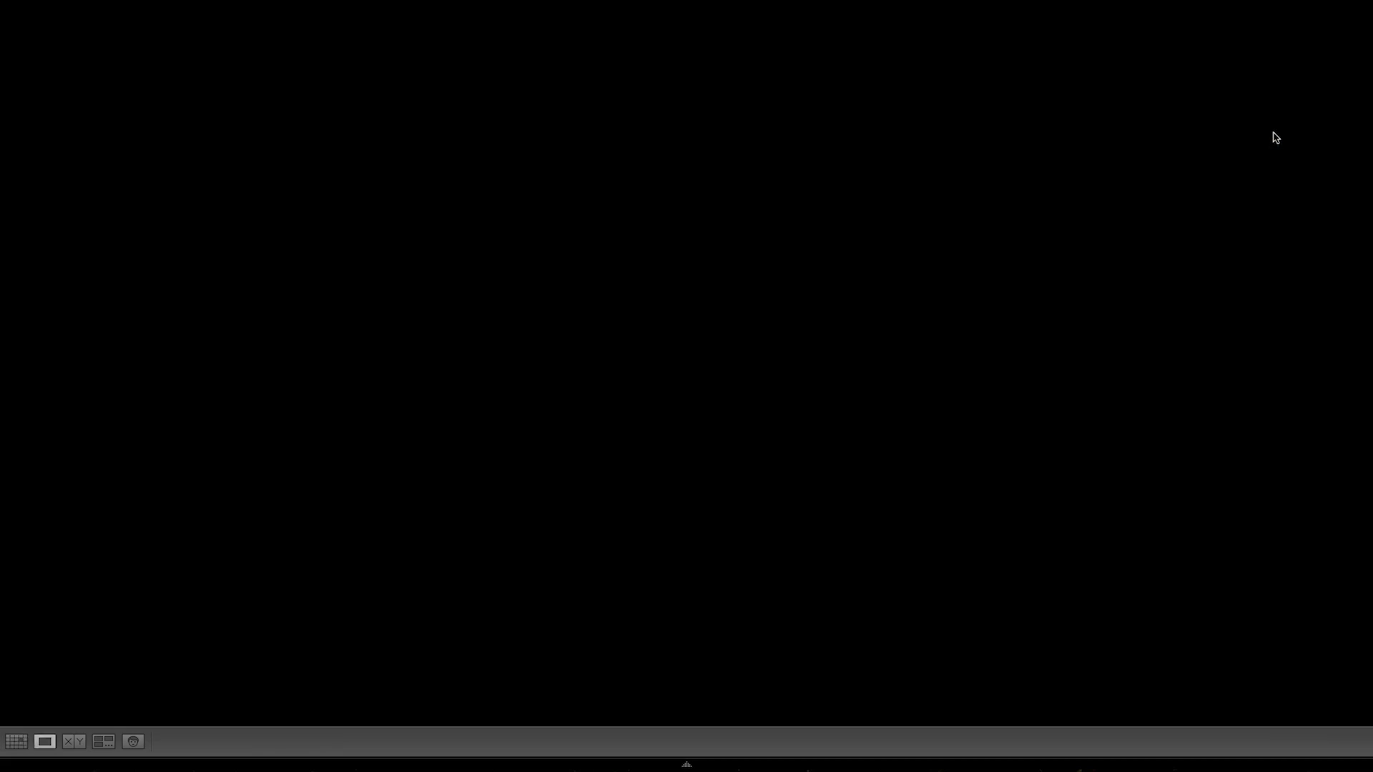
key("Left")
key("Right")
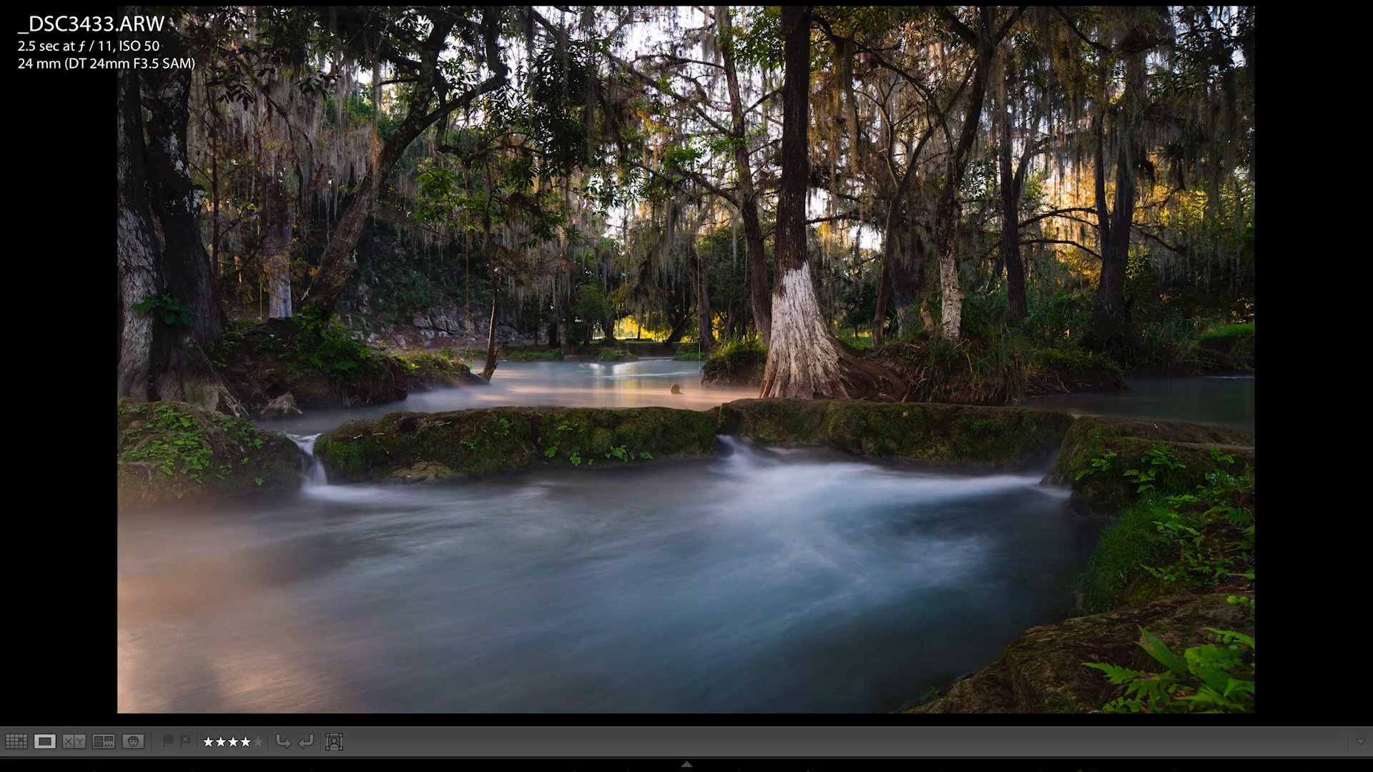
key("Left")
key("Right")
left_click_drag(203, 560, 206, 563)
Copy the develop settings of _DSC3430.ARW, excluding white balance, brush and crop, and paste them onto _DSC3433.ARW.
key("d")
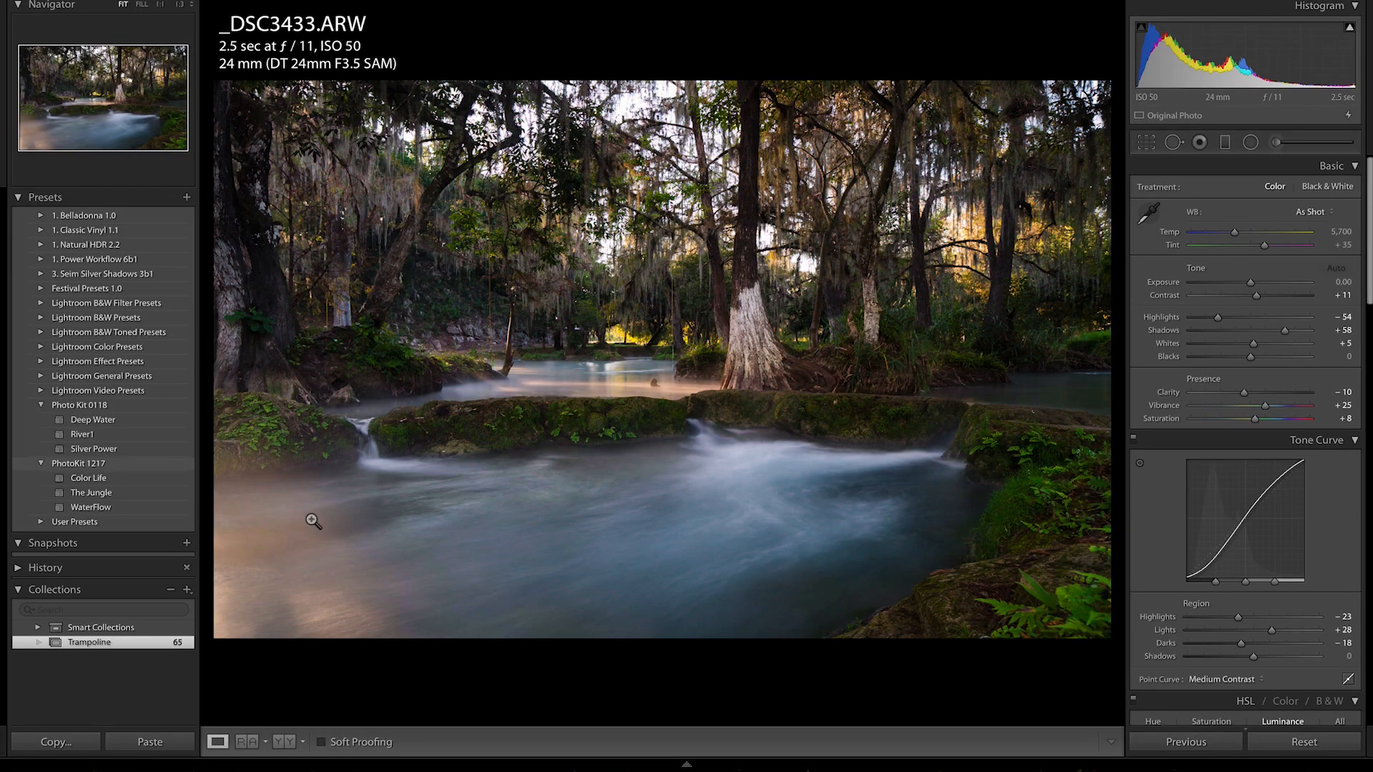
key("Left")
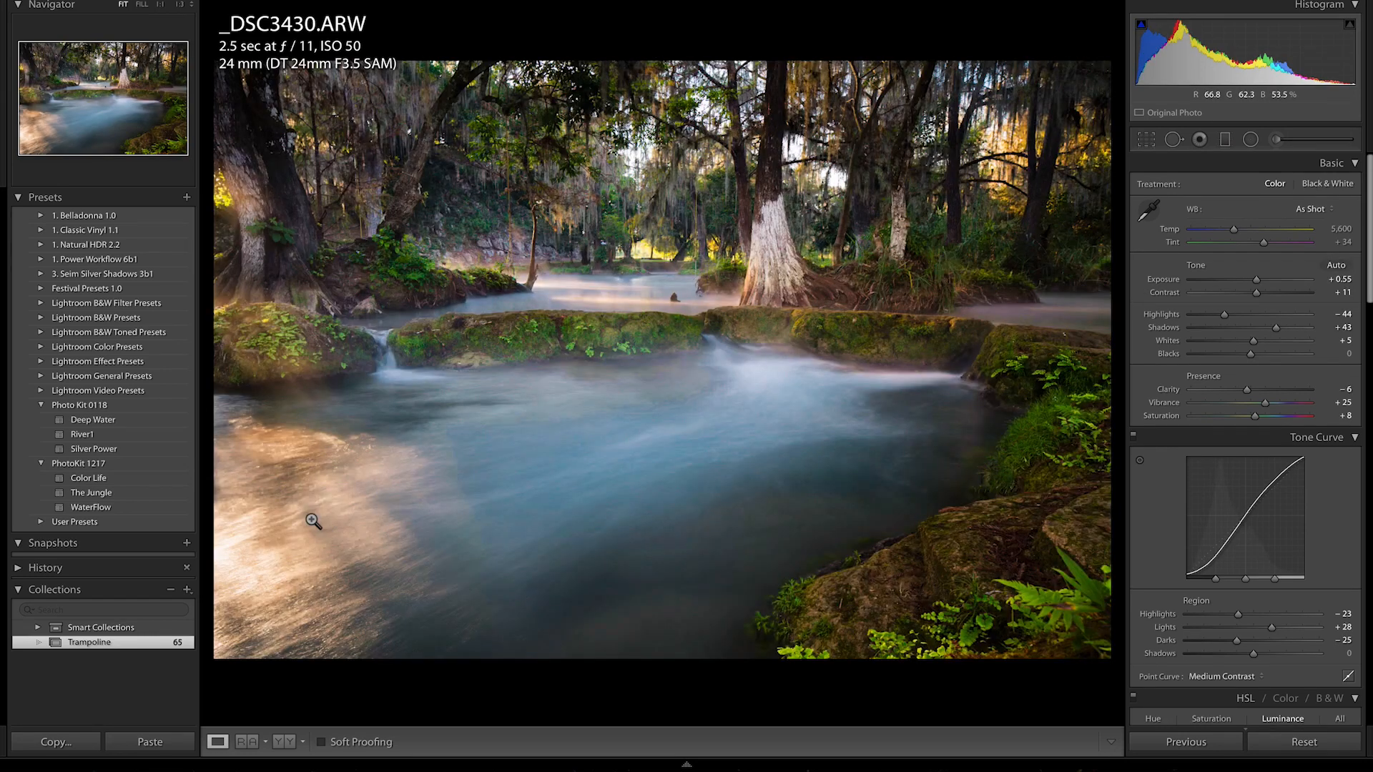
key("super+shift+c")
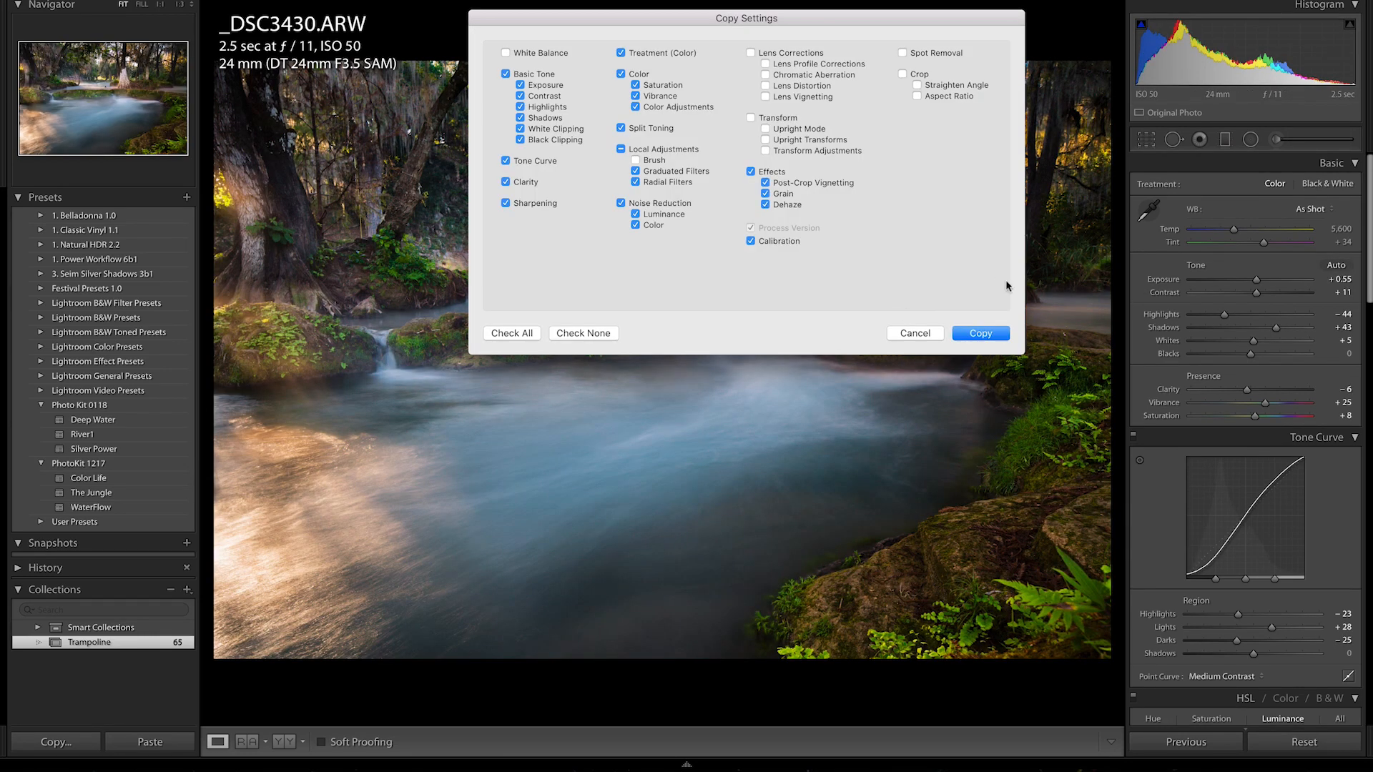
left_click(972, 334)
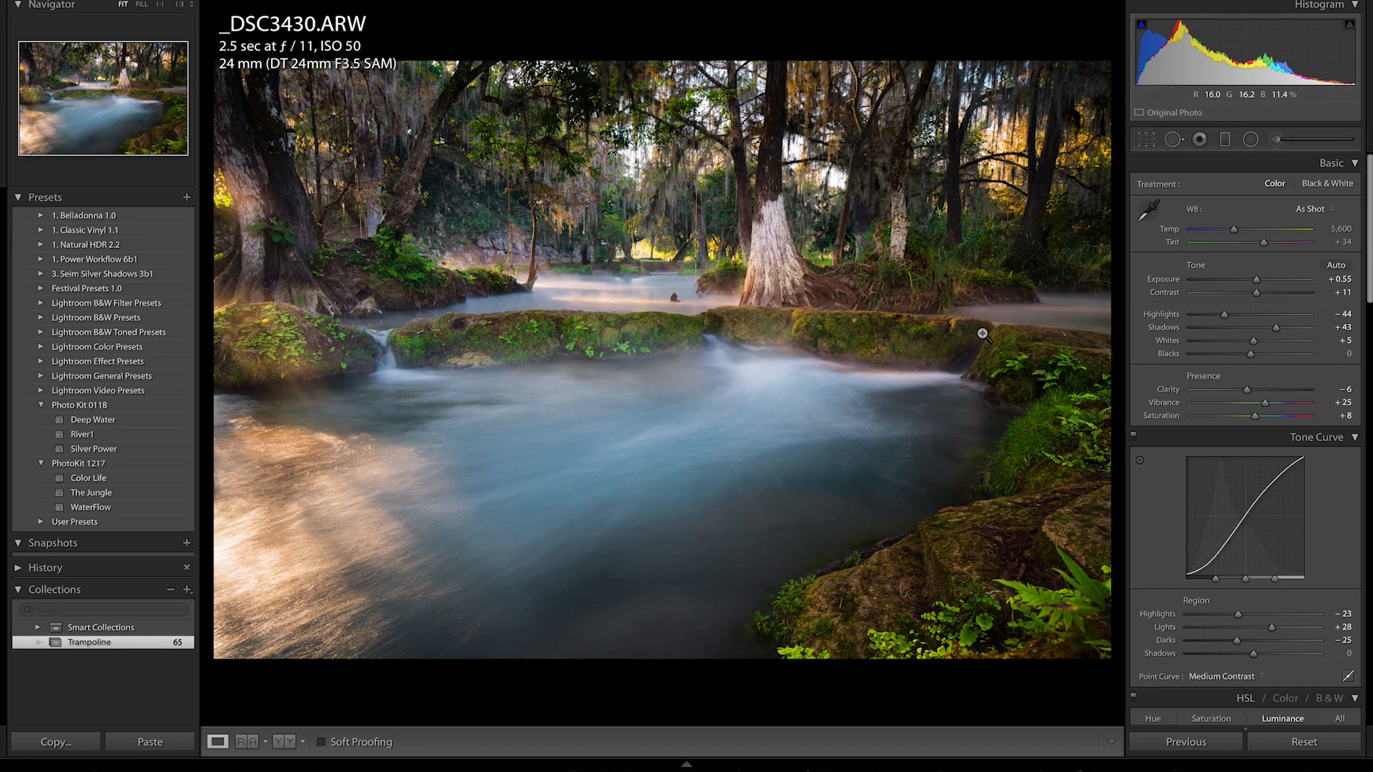
key("Right")
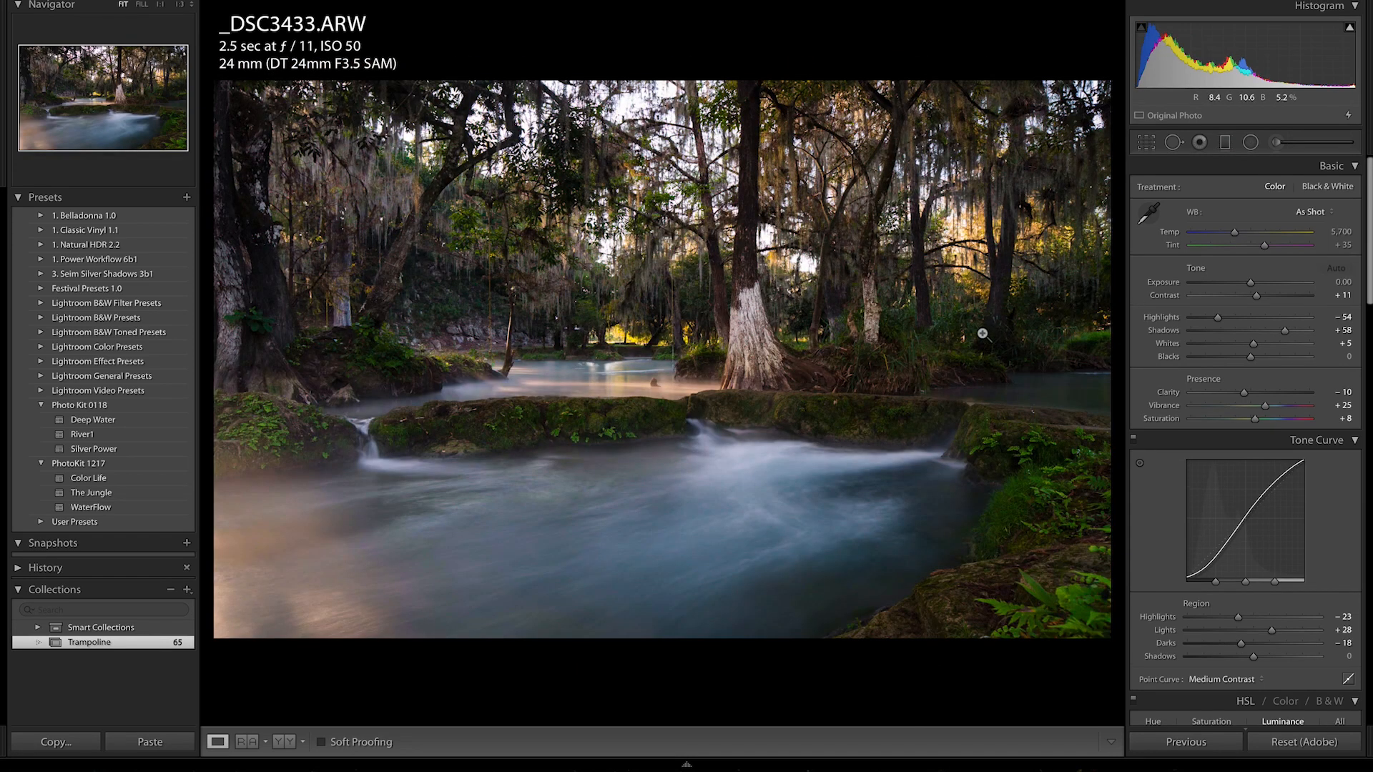
key("ctrl+shift+v")
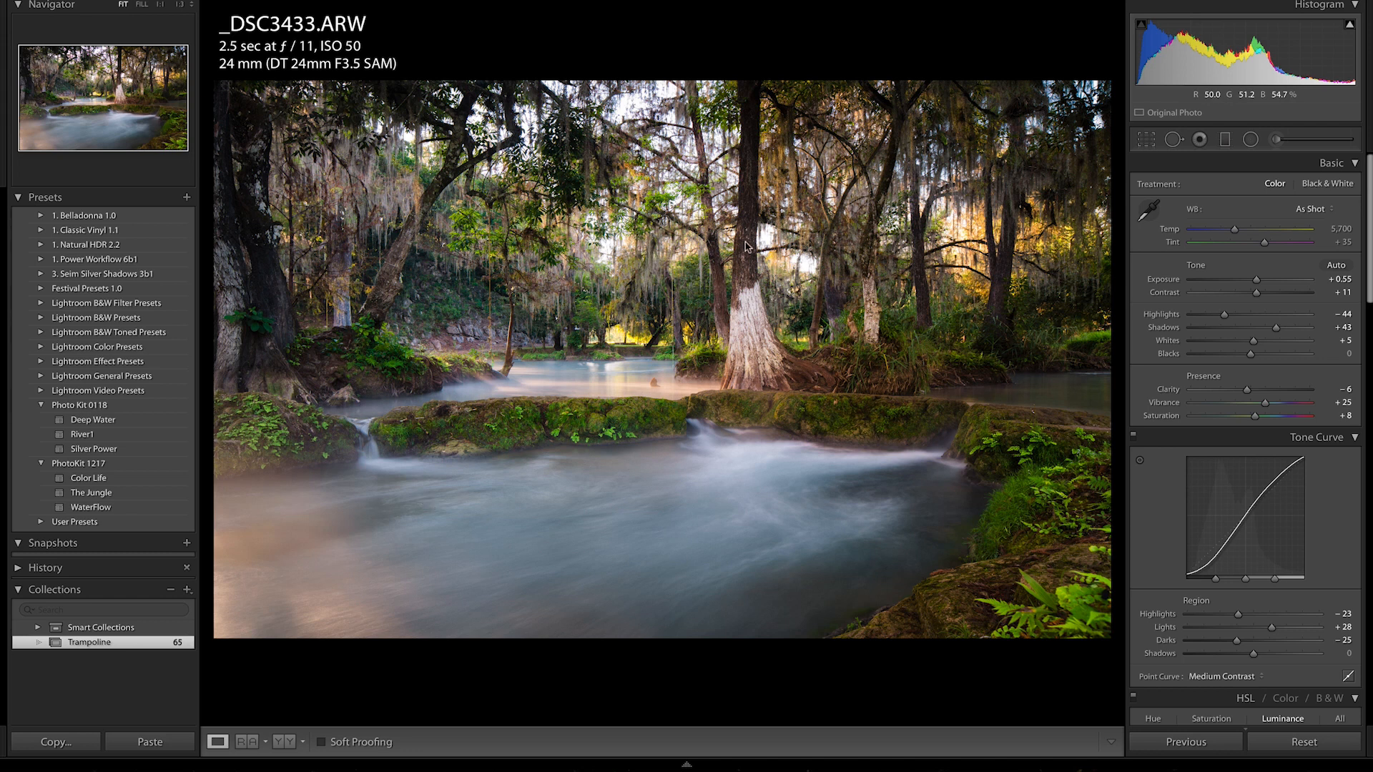
Compare _DSC3430.ARW and _DSC3433.ARW side by side, examining the mossy ledge and the water at 1:1 zoom.
key("g")
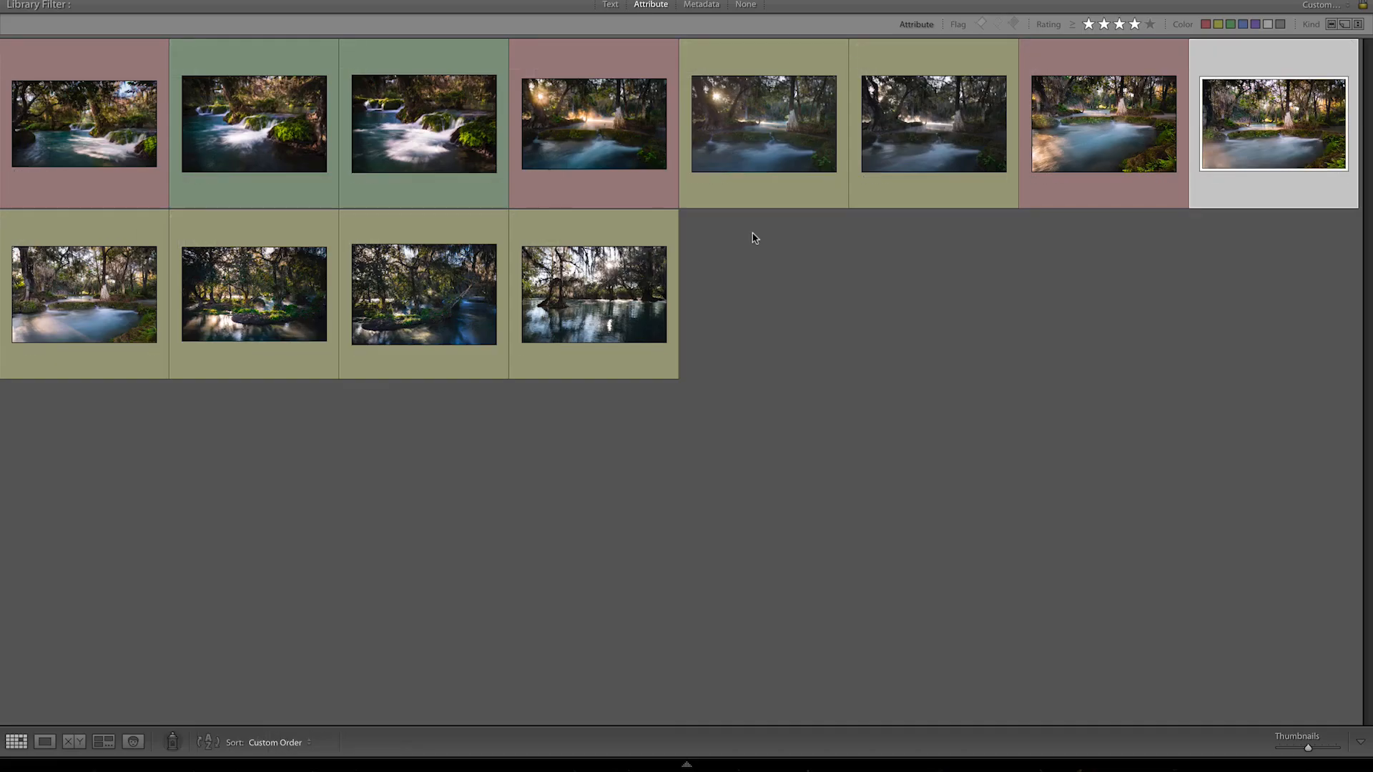
left_click(1100, 131)
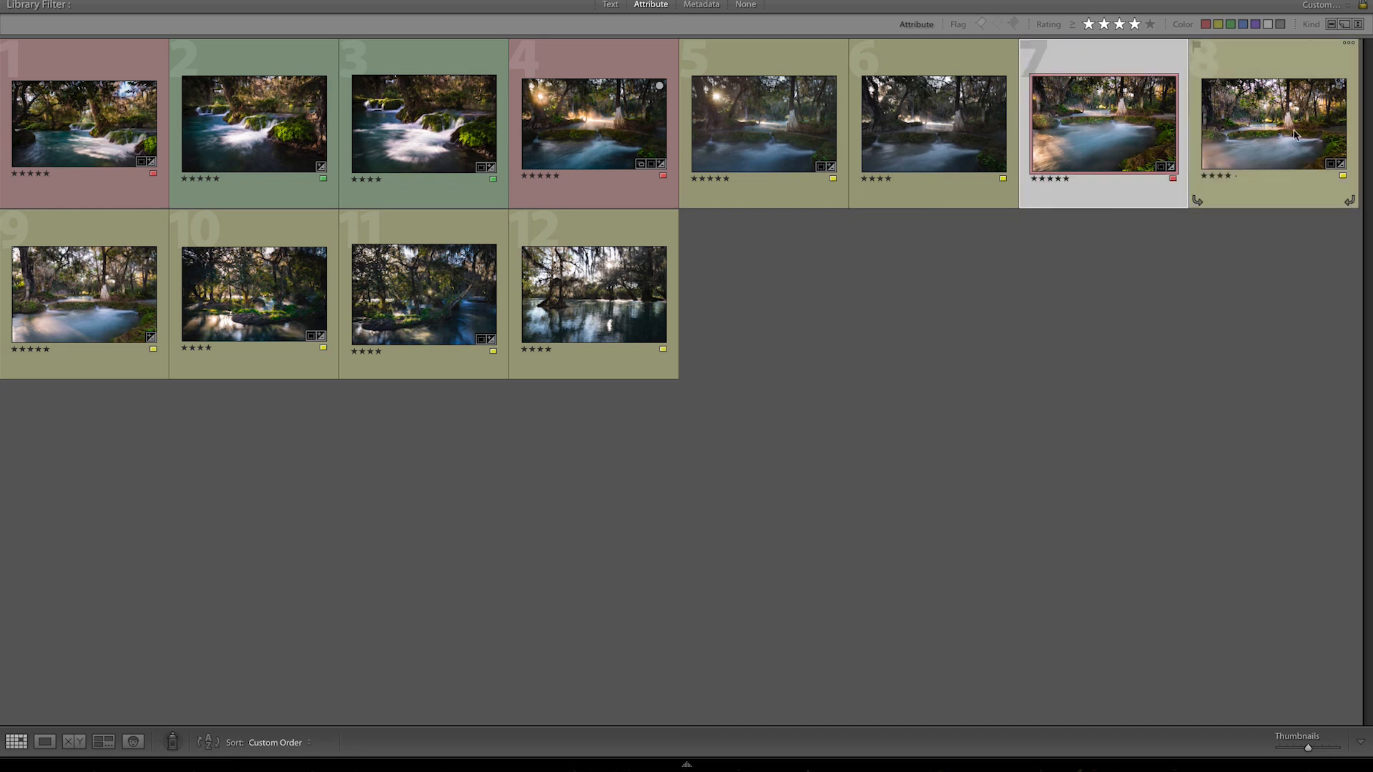
left_click(1293, 135, "shift")
key("c")
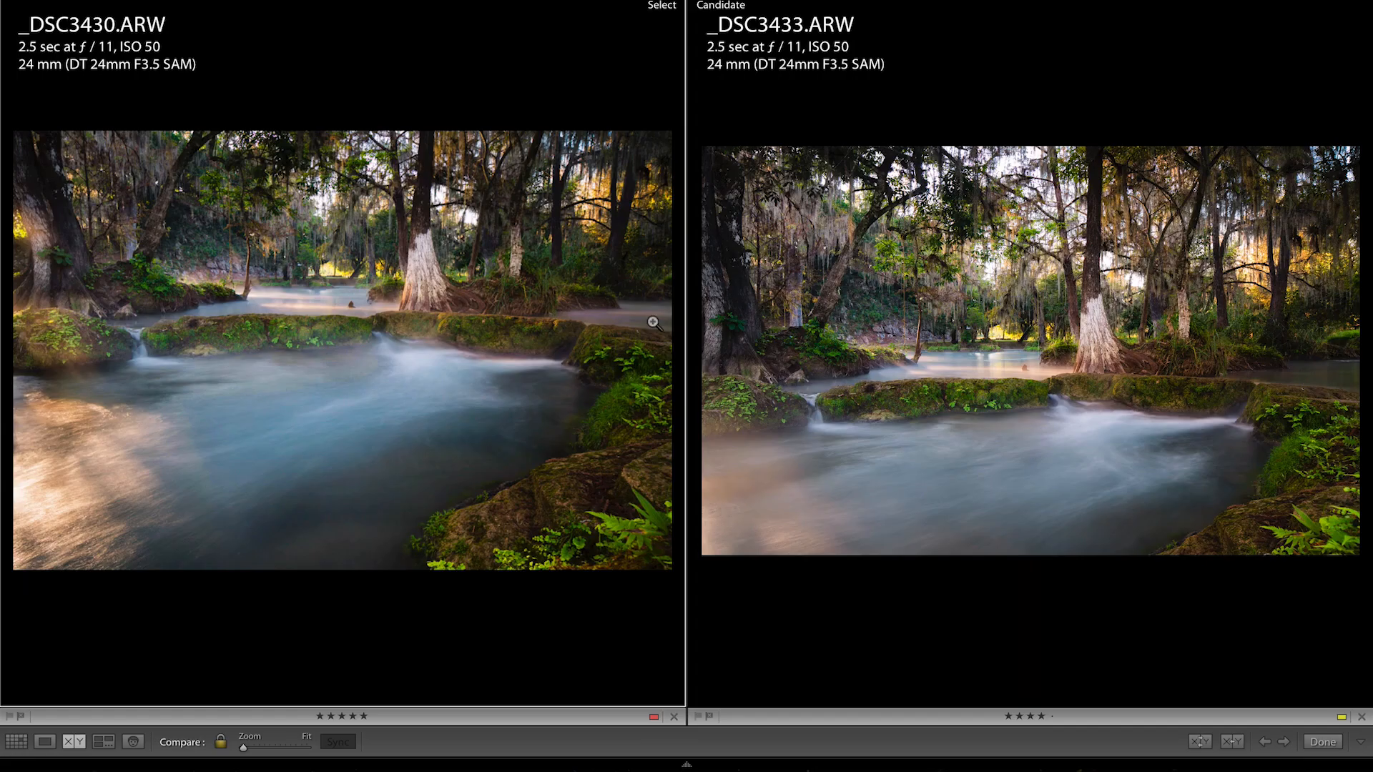
key("shift+Tab")
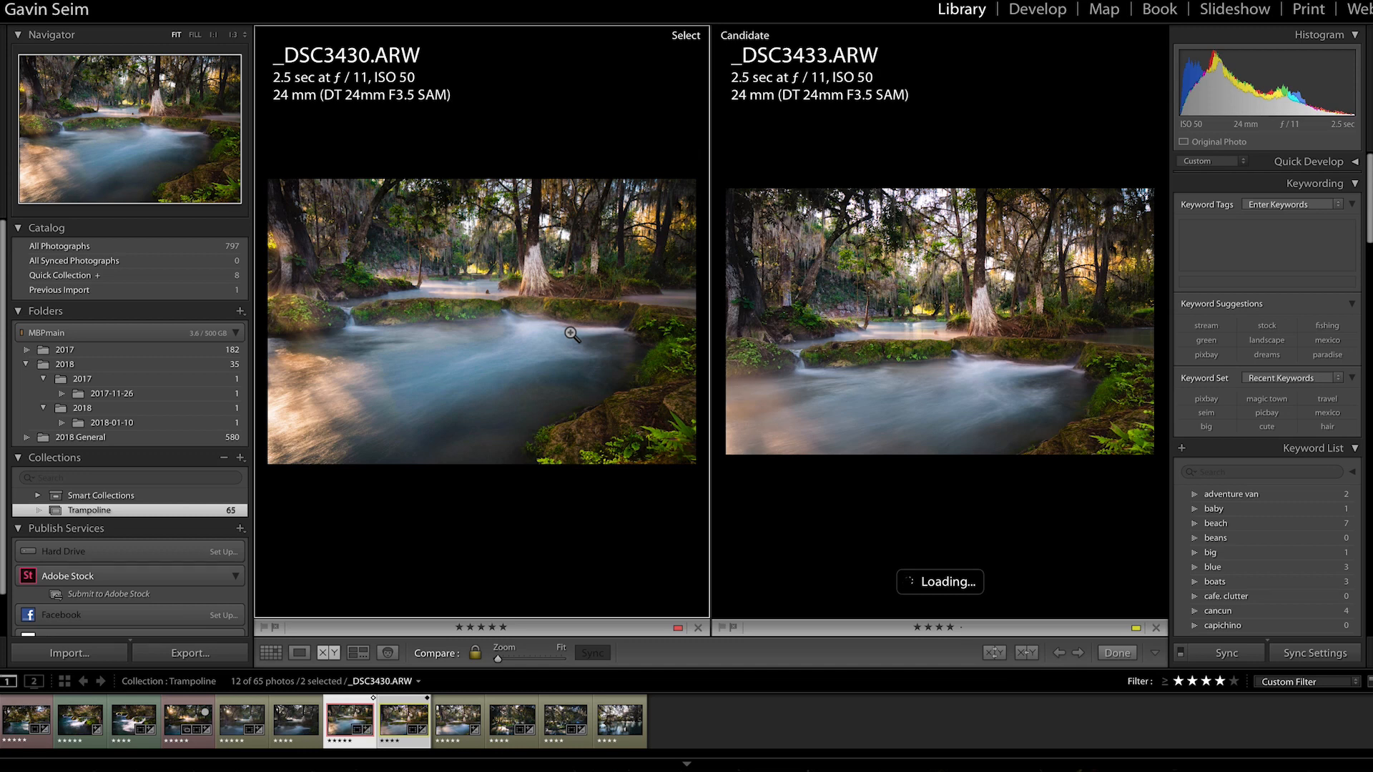
key("shift+Tab")
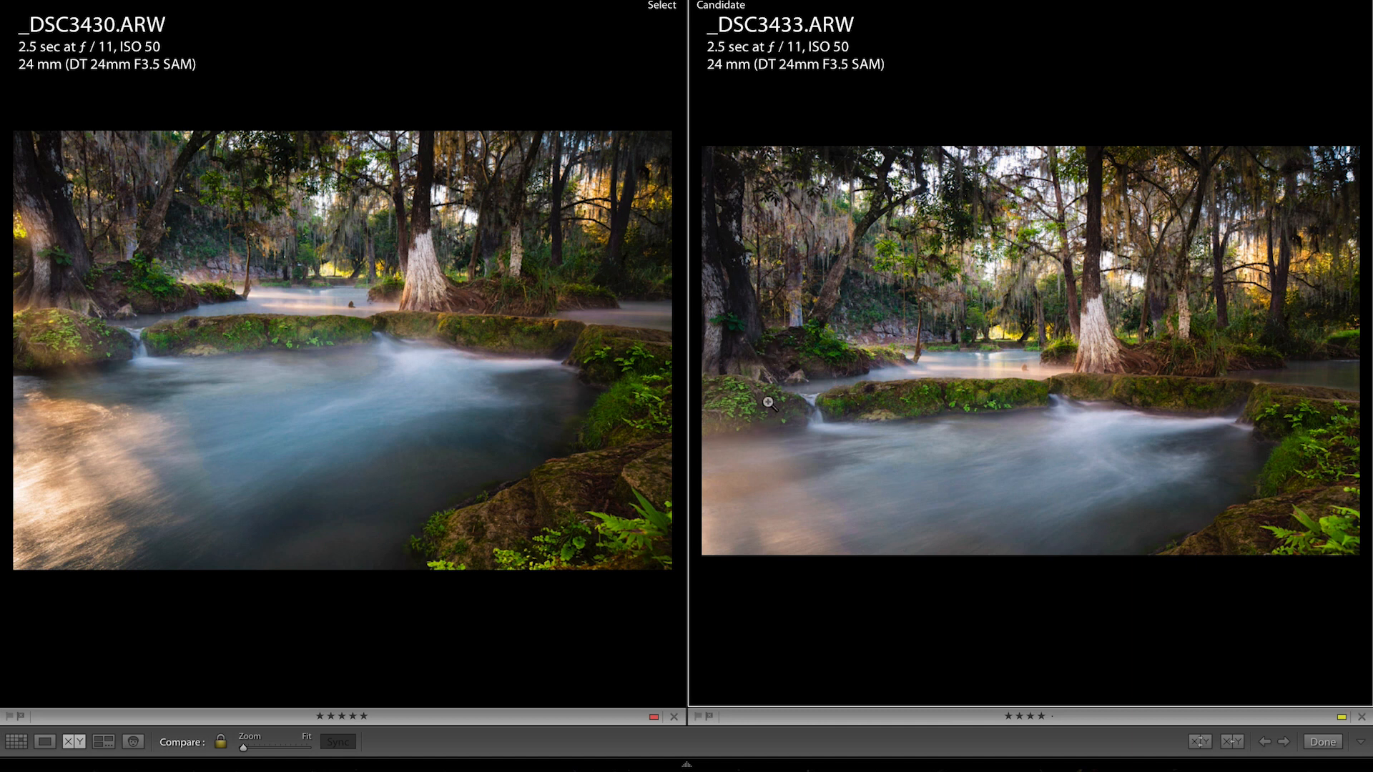
left_click(952, 433)
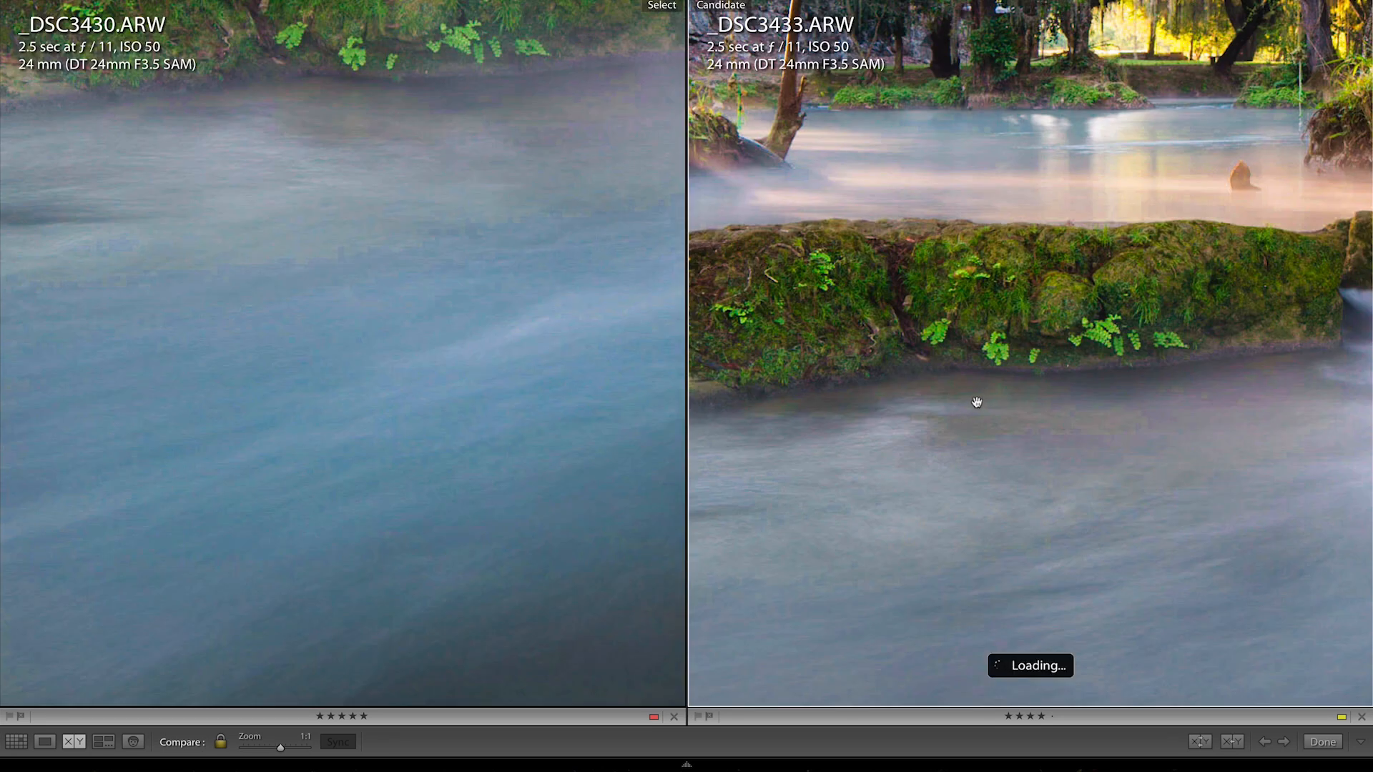
left_click(929, 348)
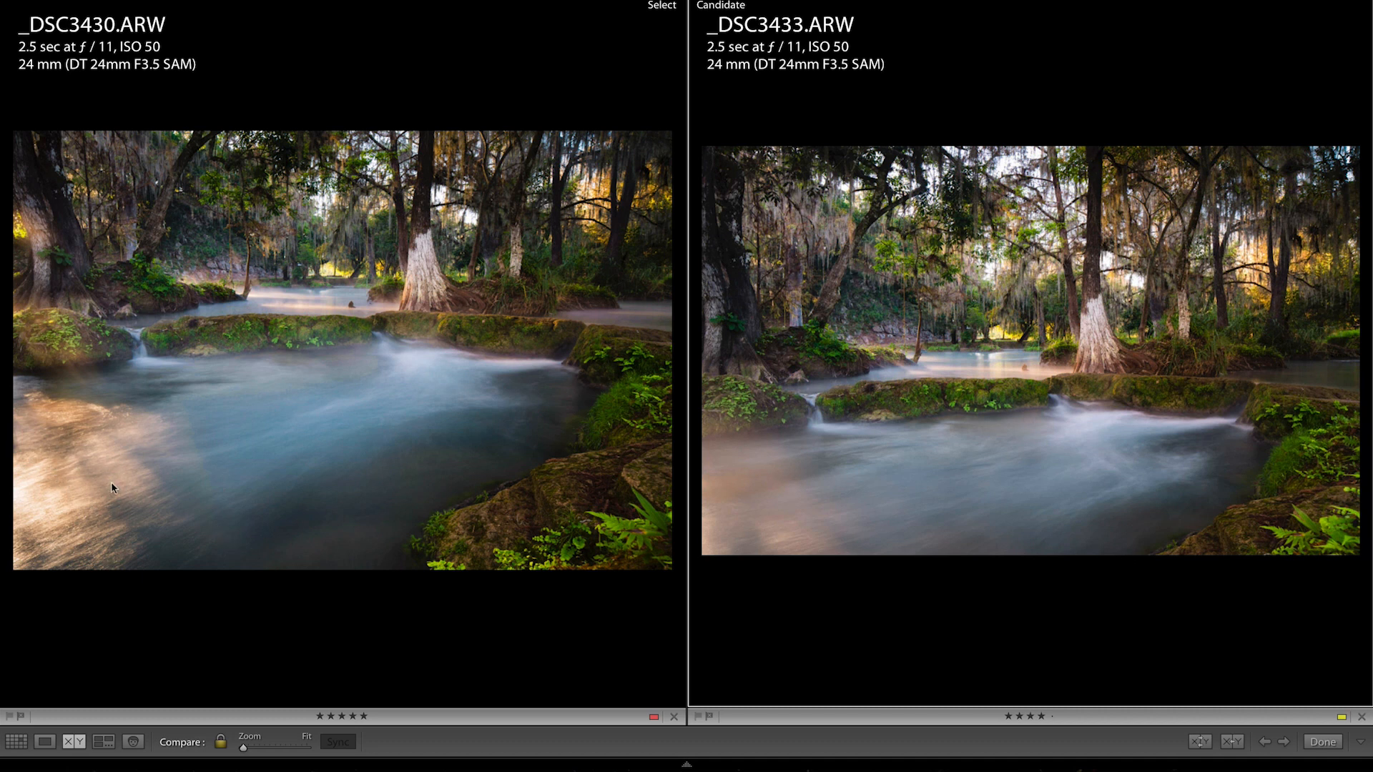
left_click(749, 427)
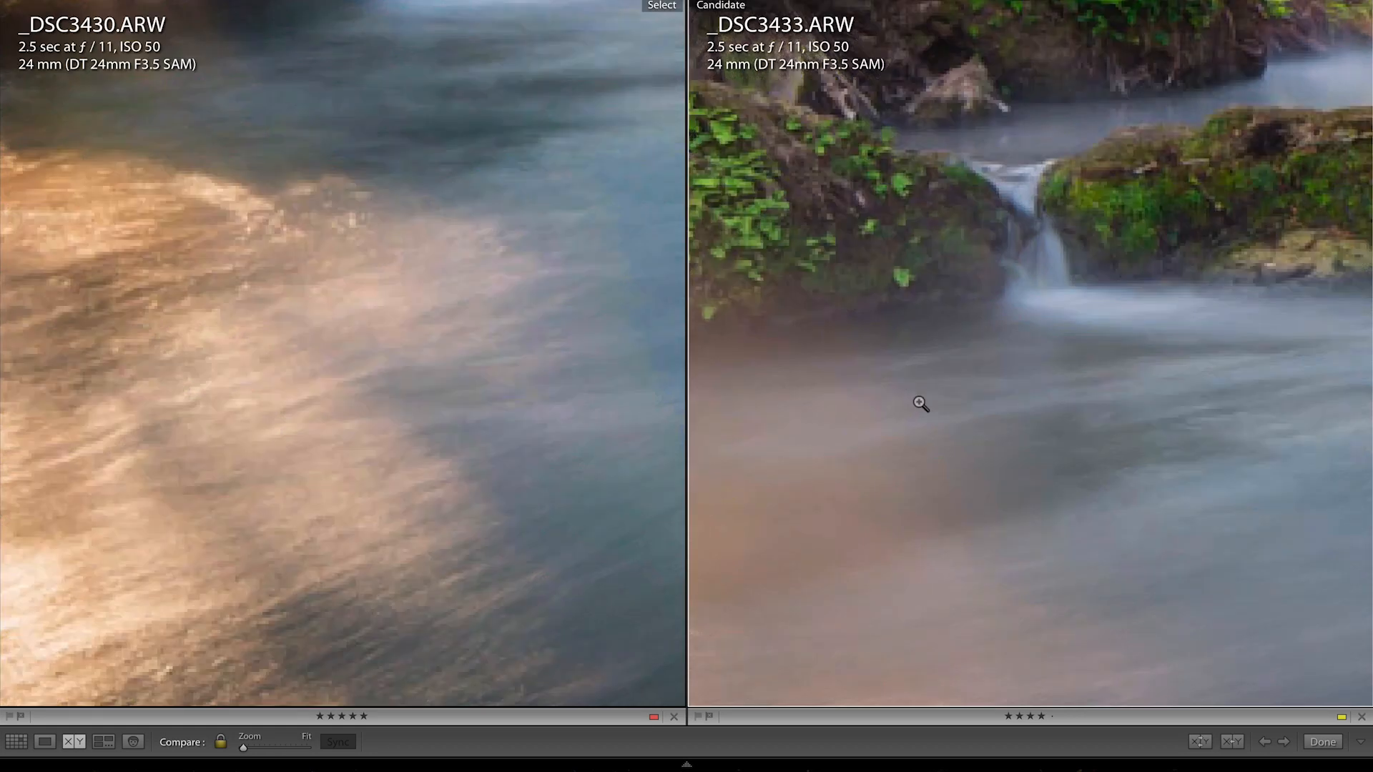
left_click(918, 400)
key("g")
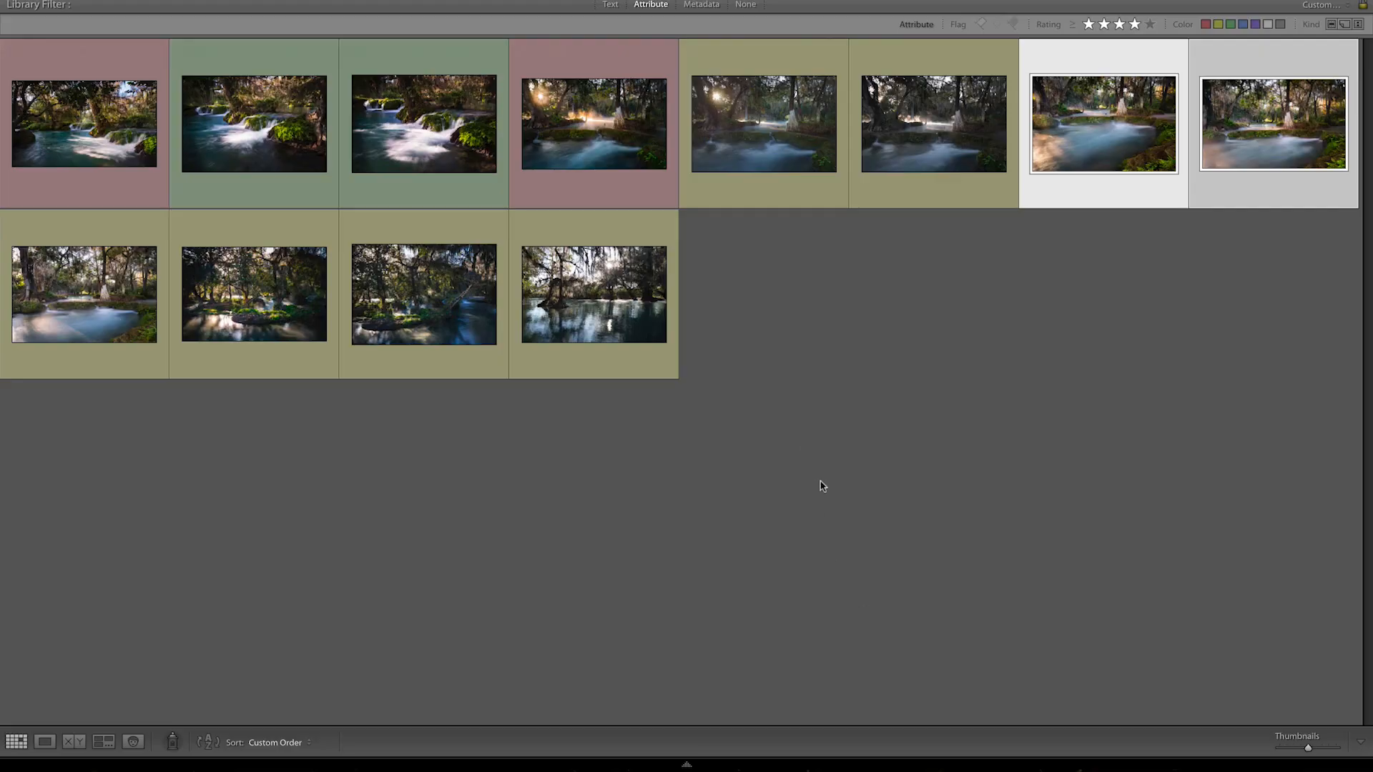
Extend the crop of _DSC3433.ARW slightly outward at its upper, lower and left edges, and rate it 5 stars.
left_click(823, 487)
left_click(1249, 170)
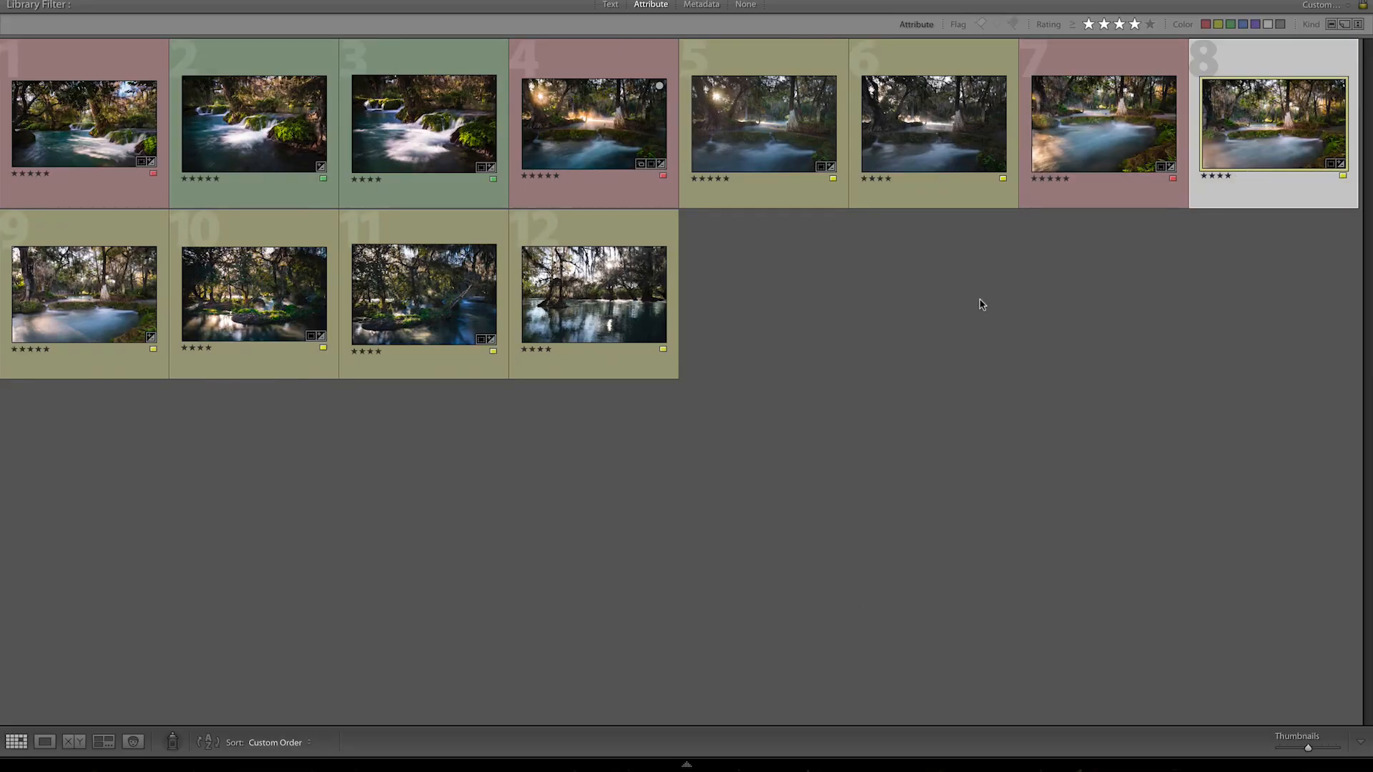
key("e")
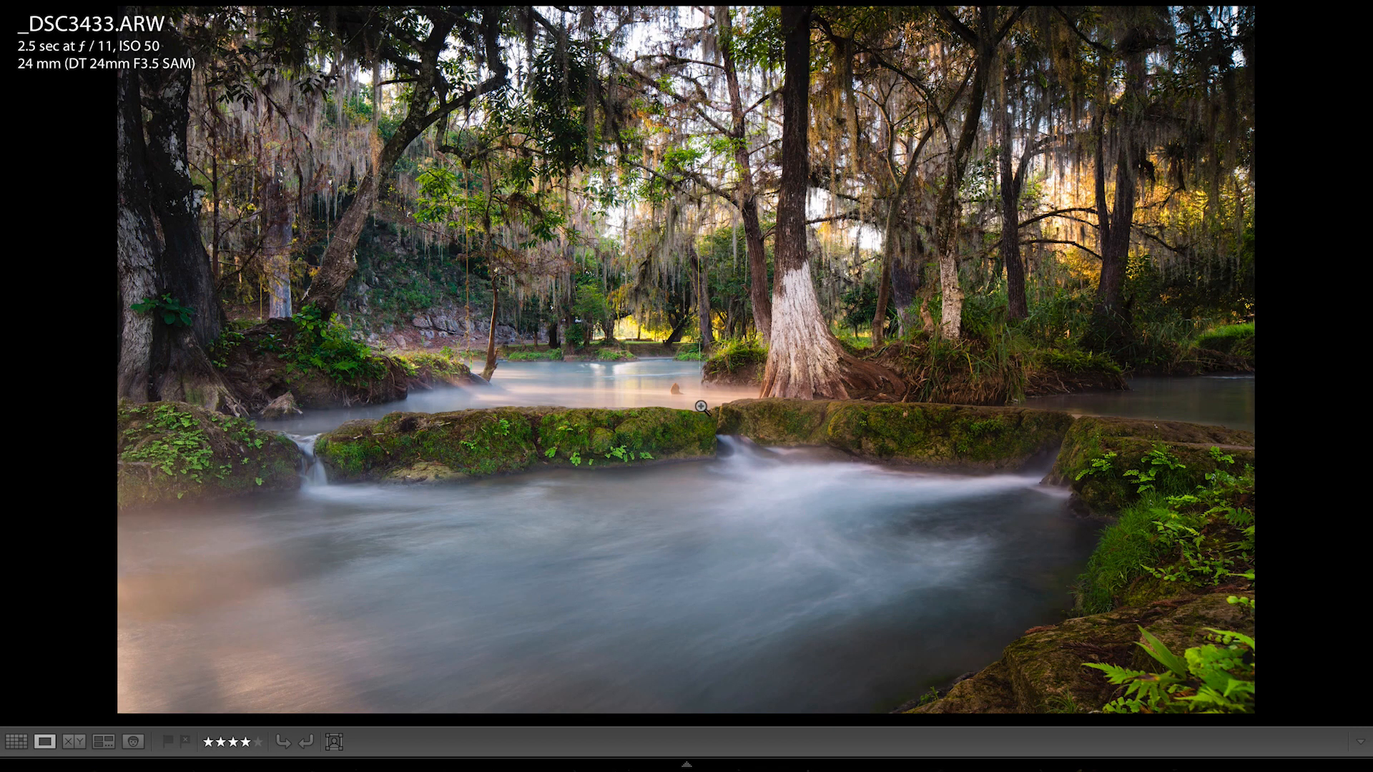
key("r")
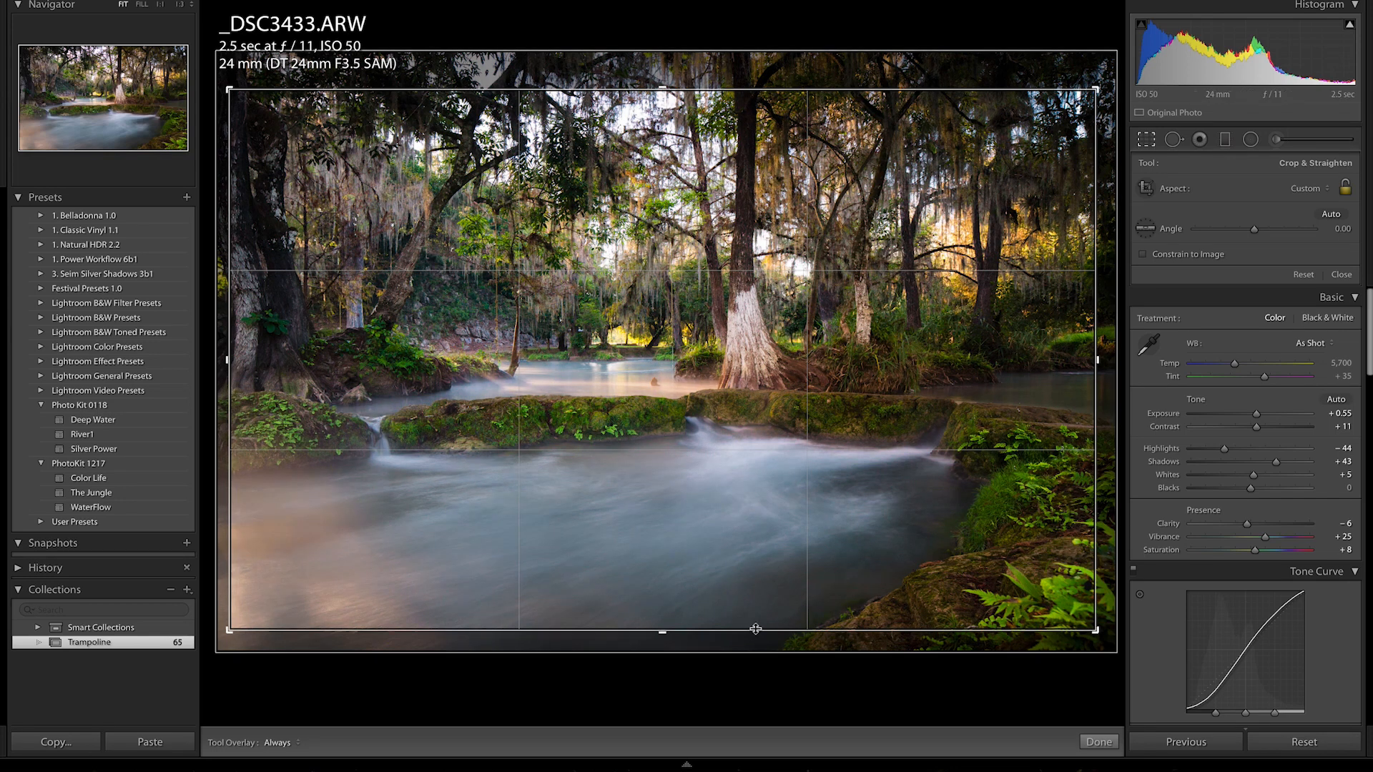
left_click_drag(672, 632, 674, 639)
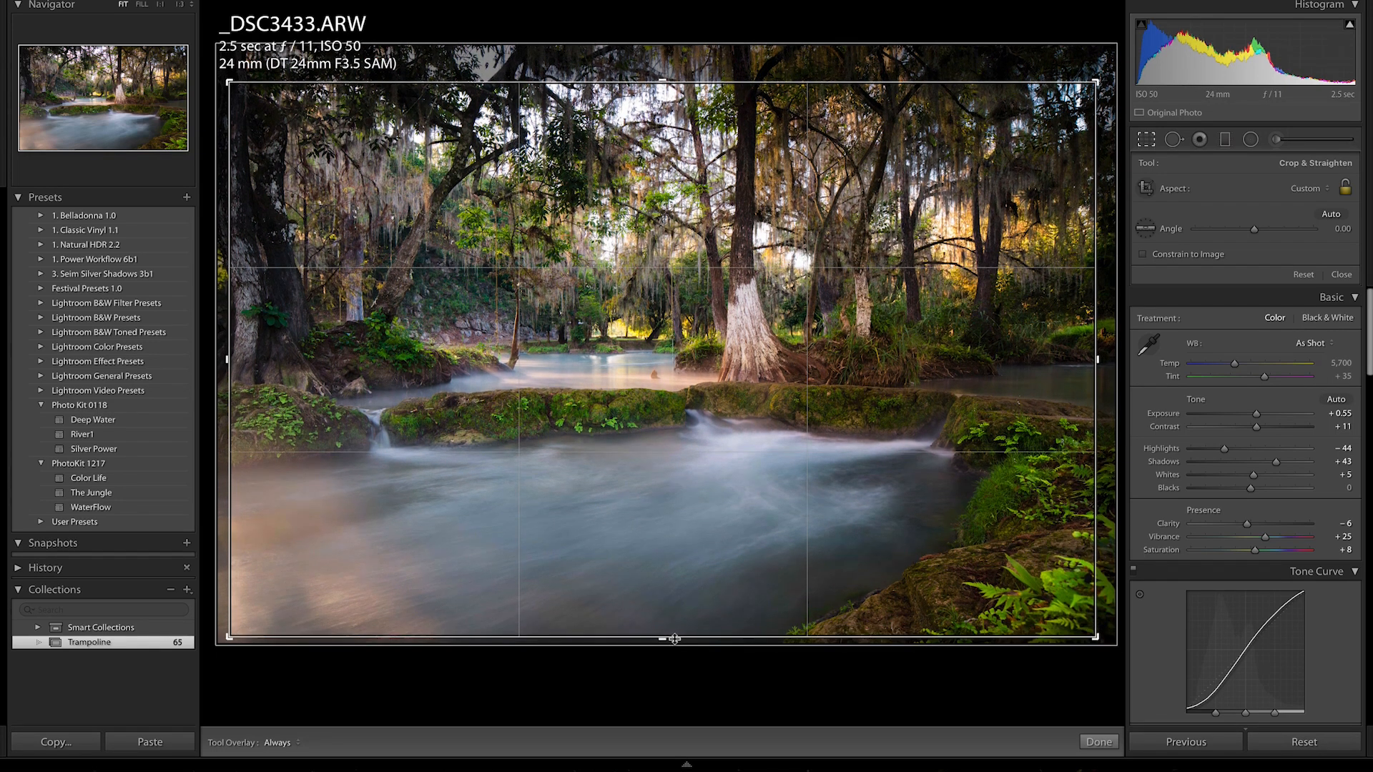
left_click_drag(679, 83, 679, 72)
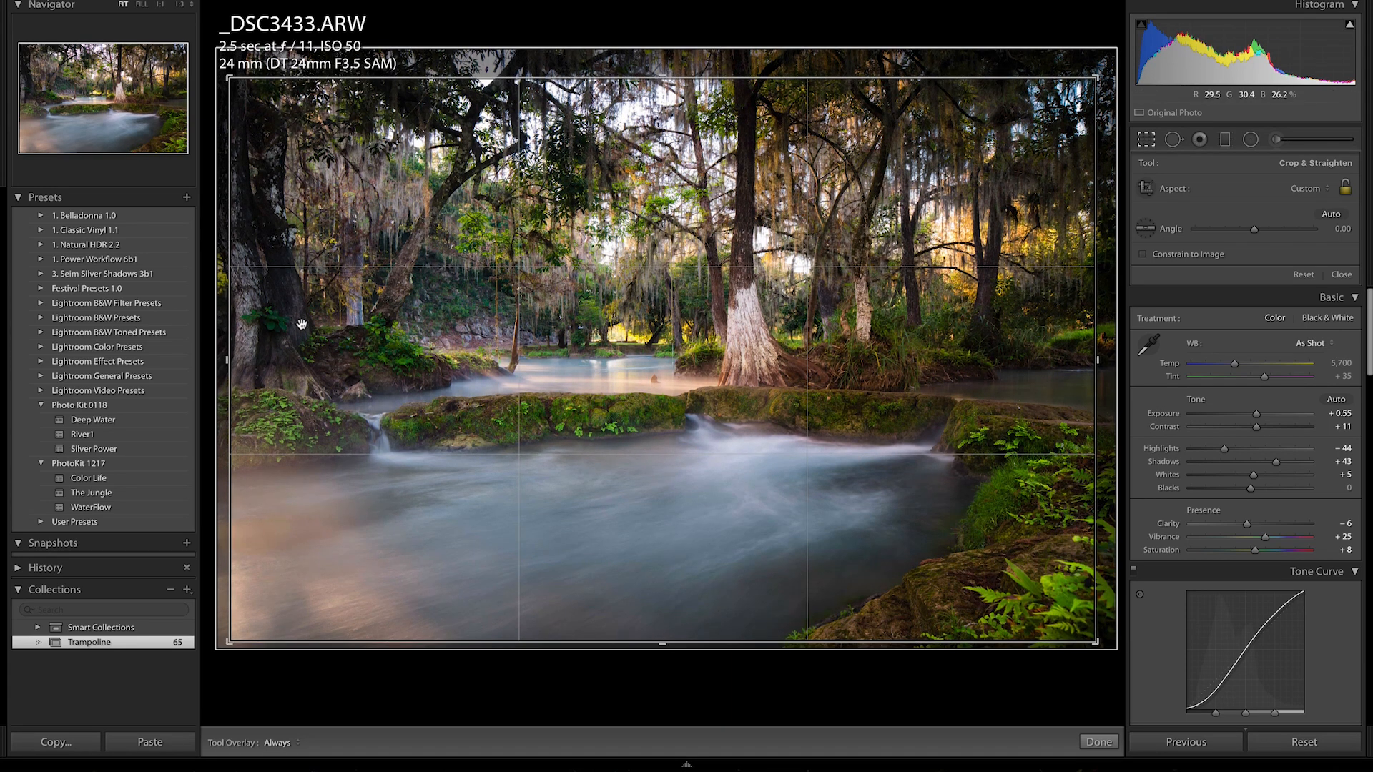
left_click_drag(227, 359, 234, 360)
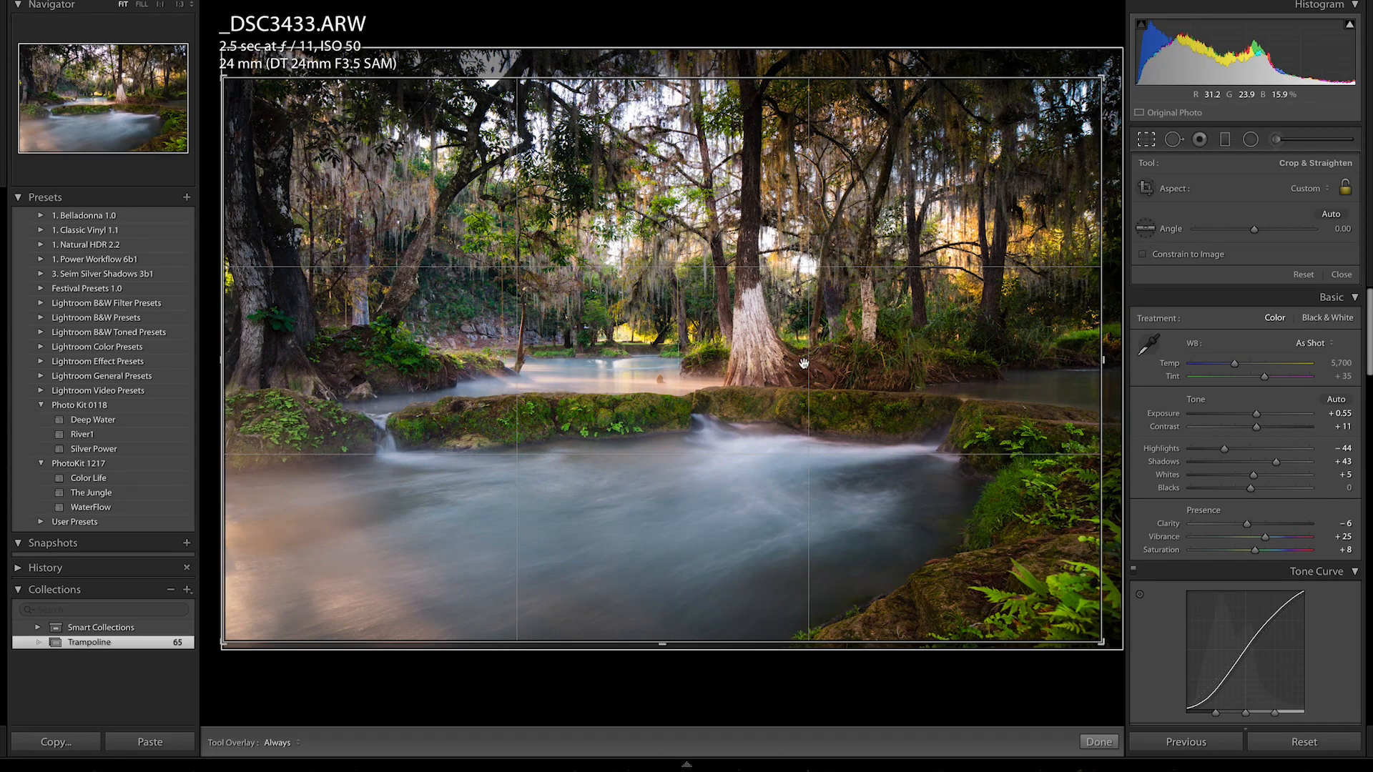
key("r")
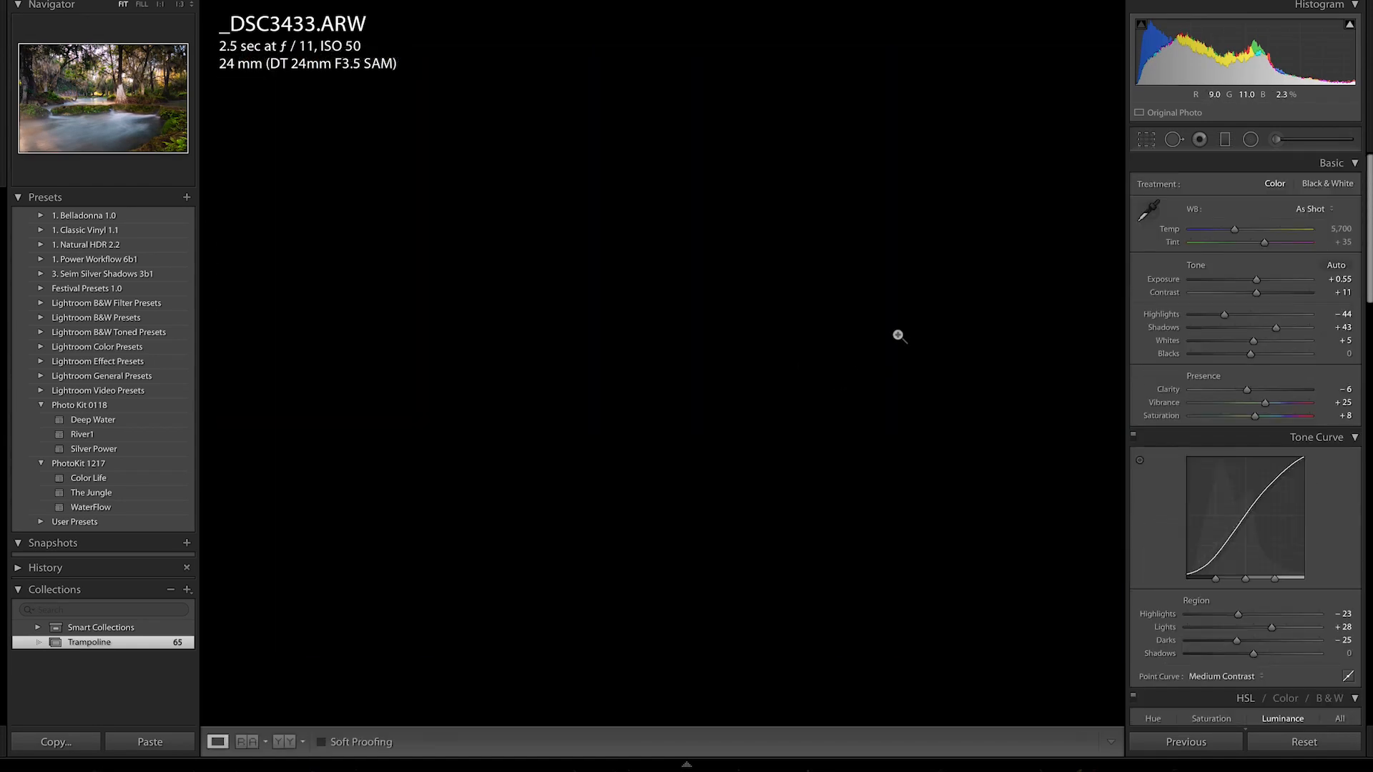
key("5")
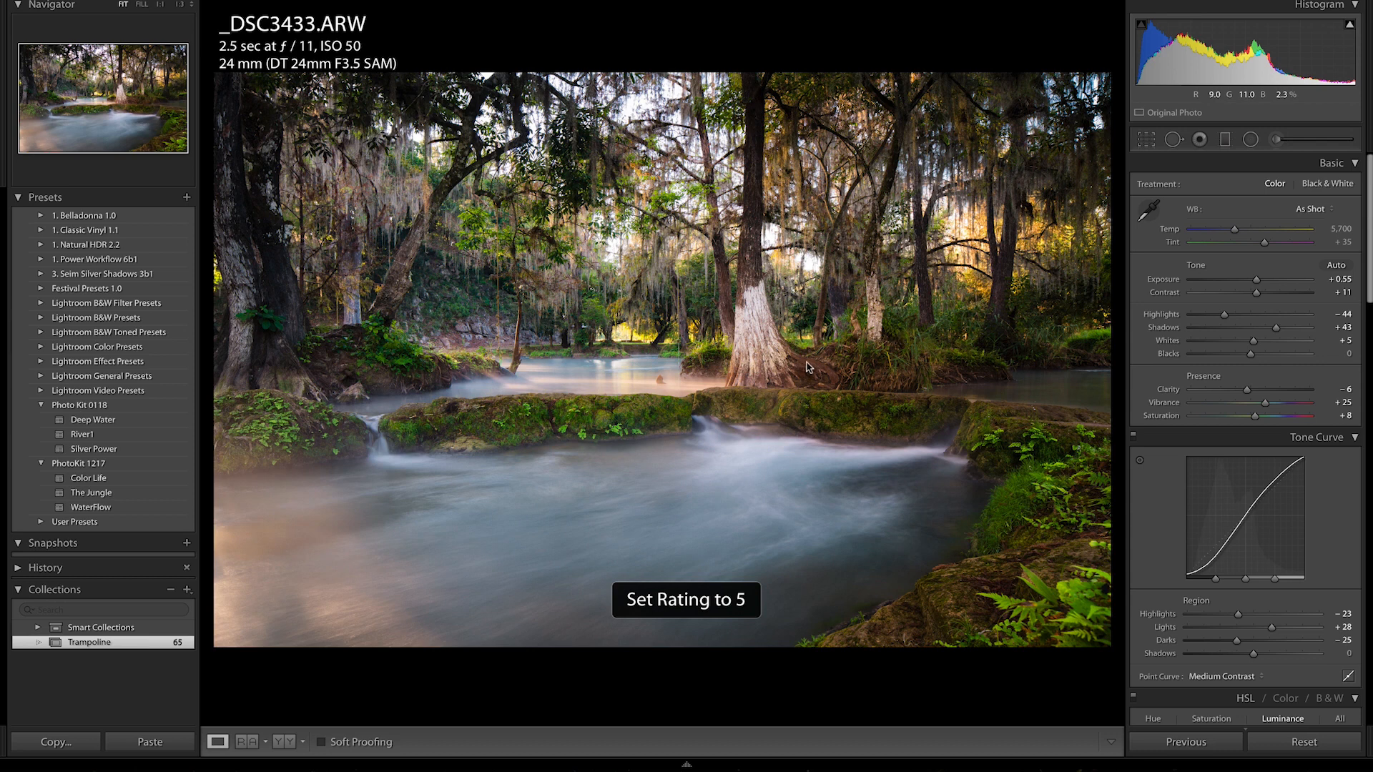
Open _DSC3434.ARW from the photo grid for developing and apply the Silver Power preset.
key("g")
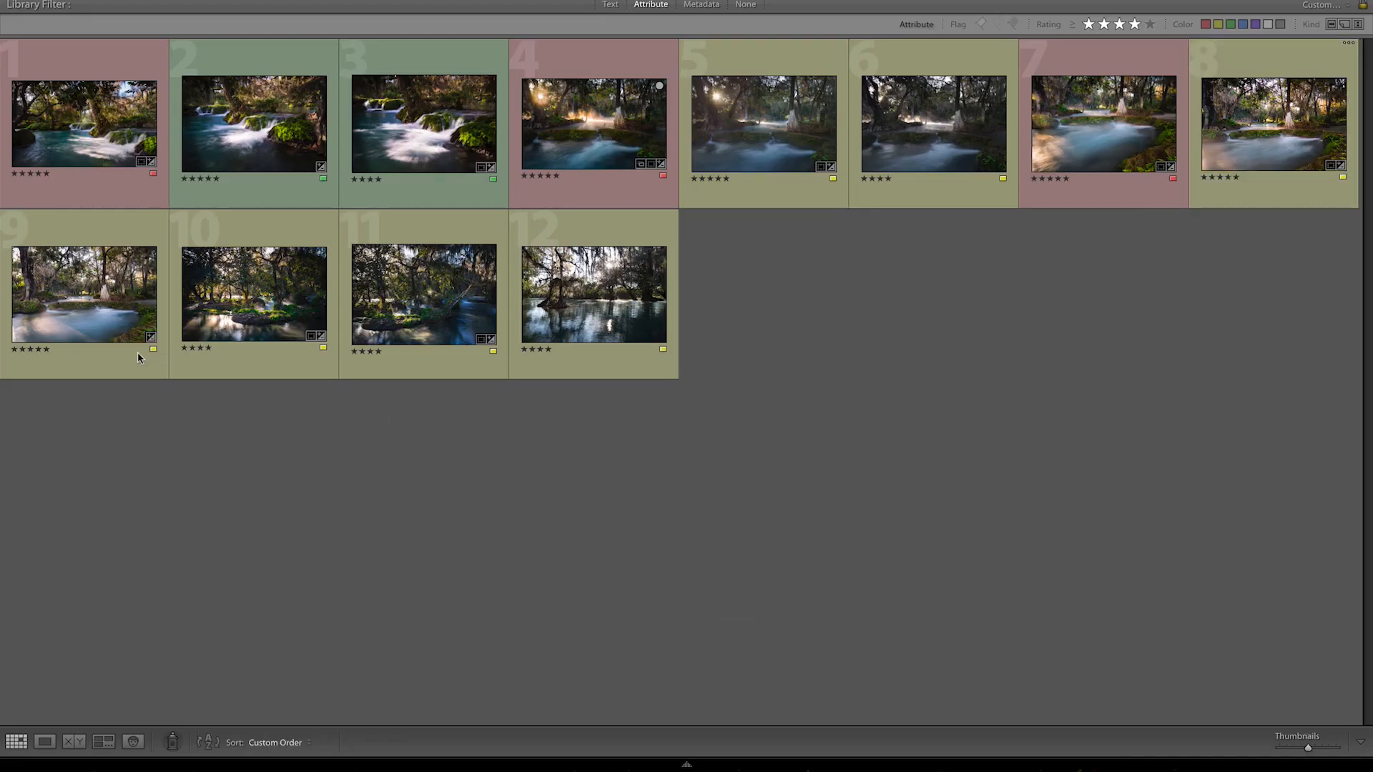
left_click(103, 318)
double_click(103, 319)
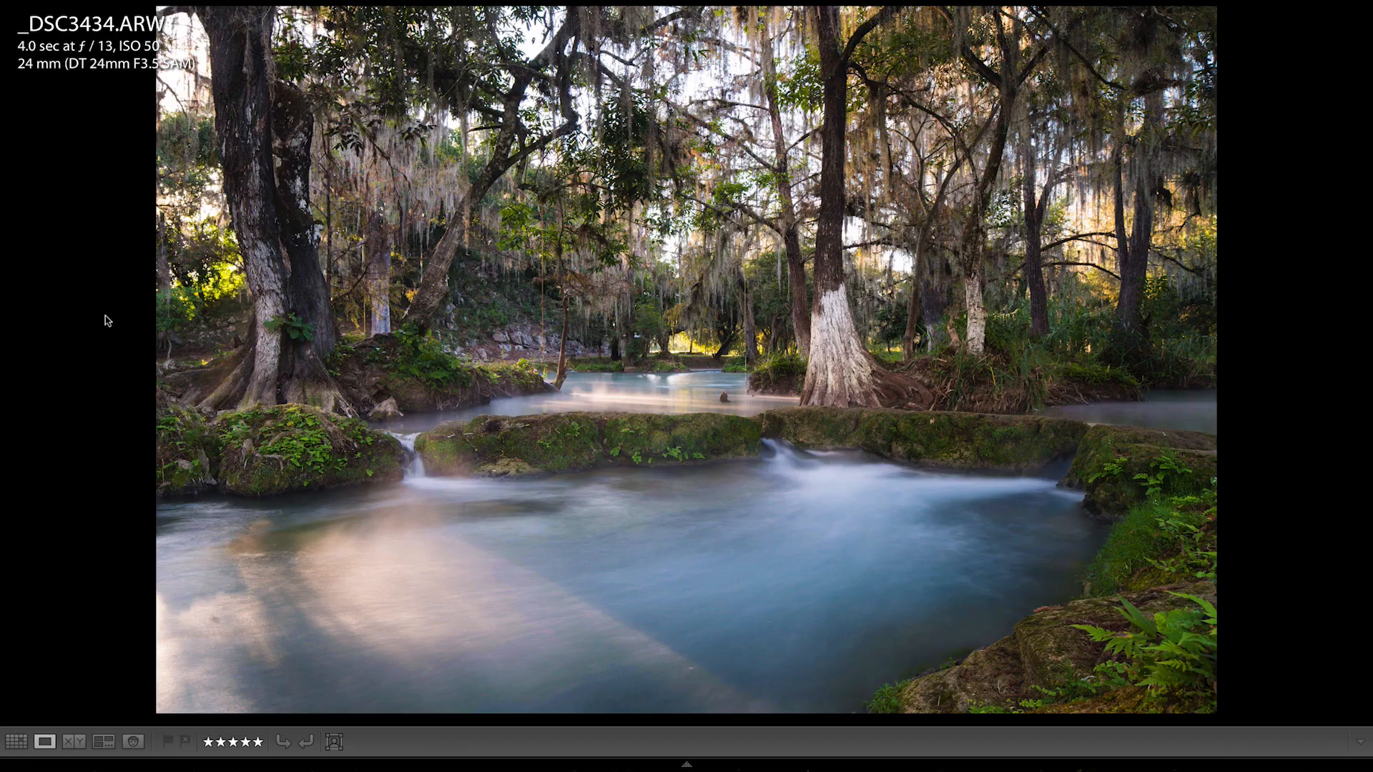
key("d")
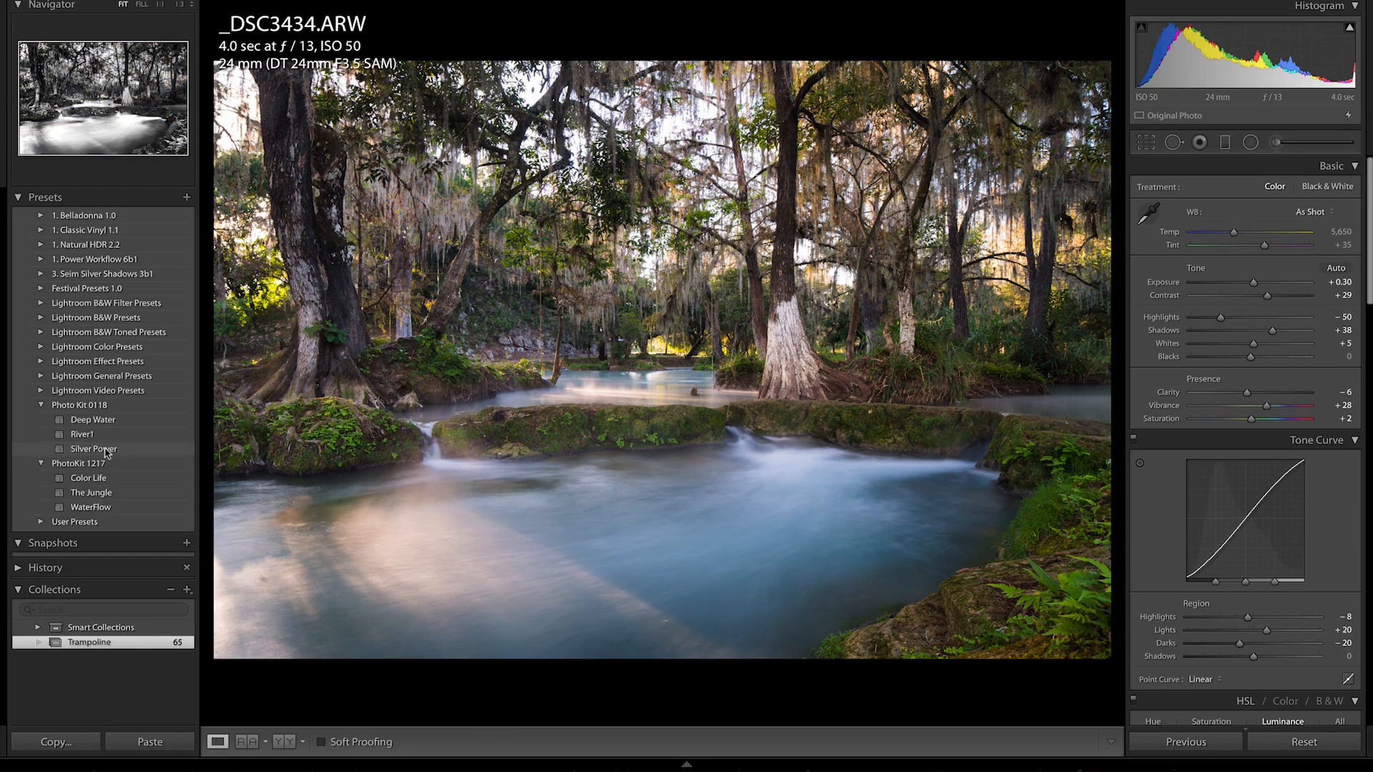
left_click(106, 450)
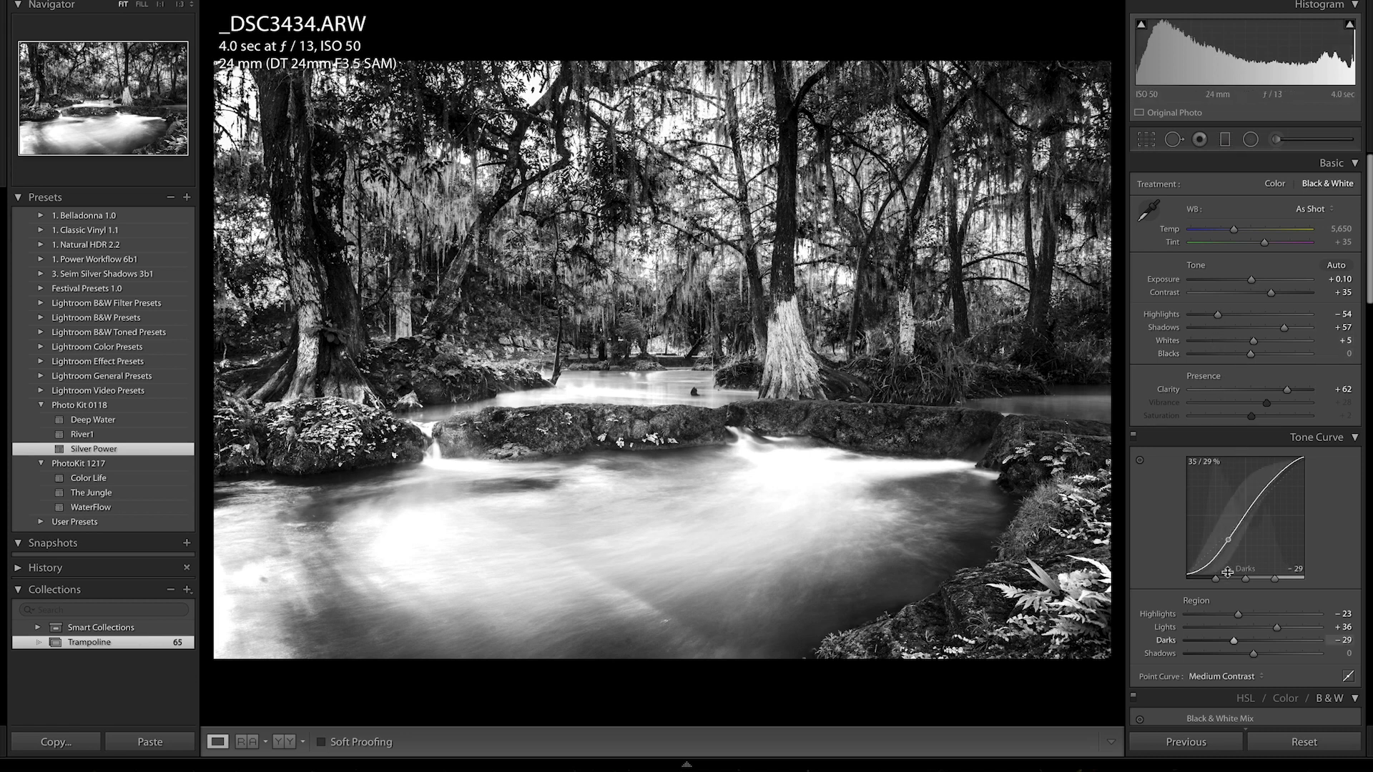
Set the black-and-white photo's tone curve Lights to +12, Highlights to -74 and Contrast to +13.
left_click(1260, 628)
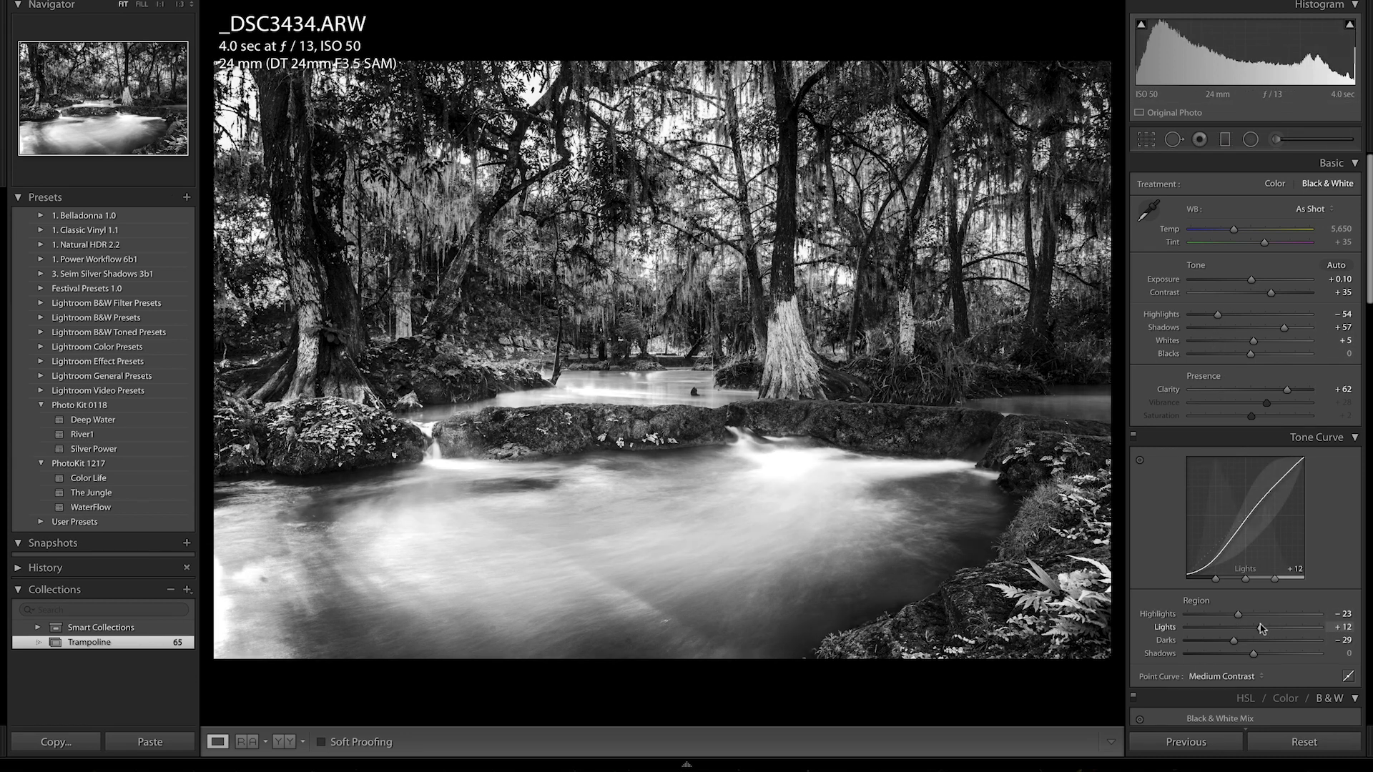
mouse_move(1218, 314)
left_mouse_down()
mouse_move(1195, 319)
mouse_move(1213, 316)
left_mouse_up()
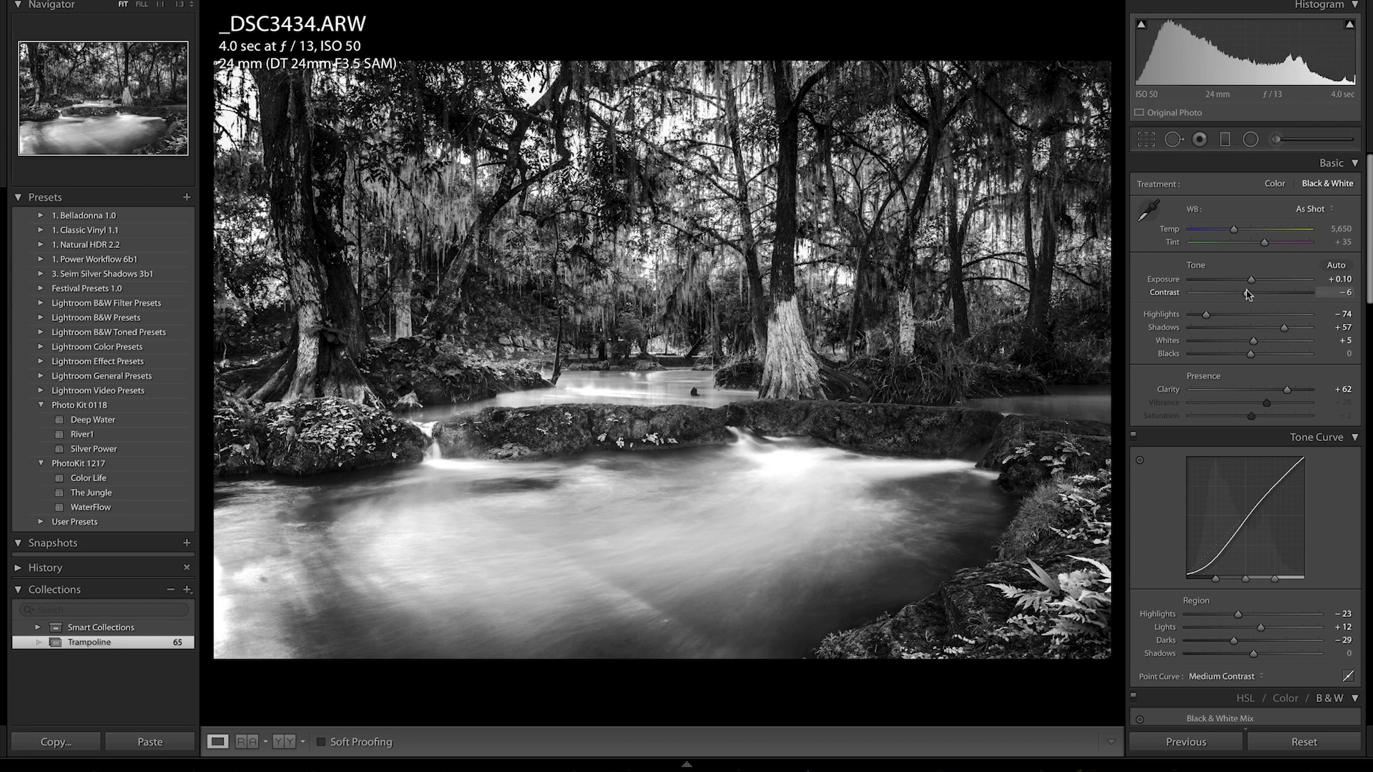
left_click_drag(1248, 294, 1258, 295)
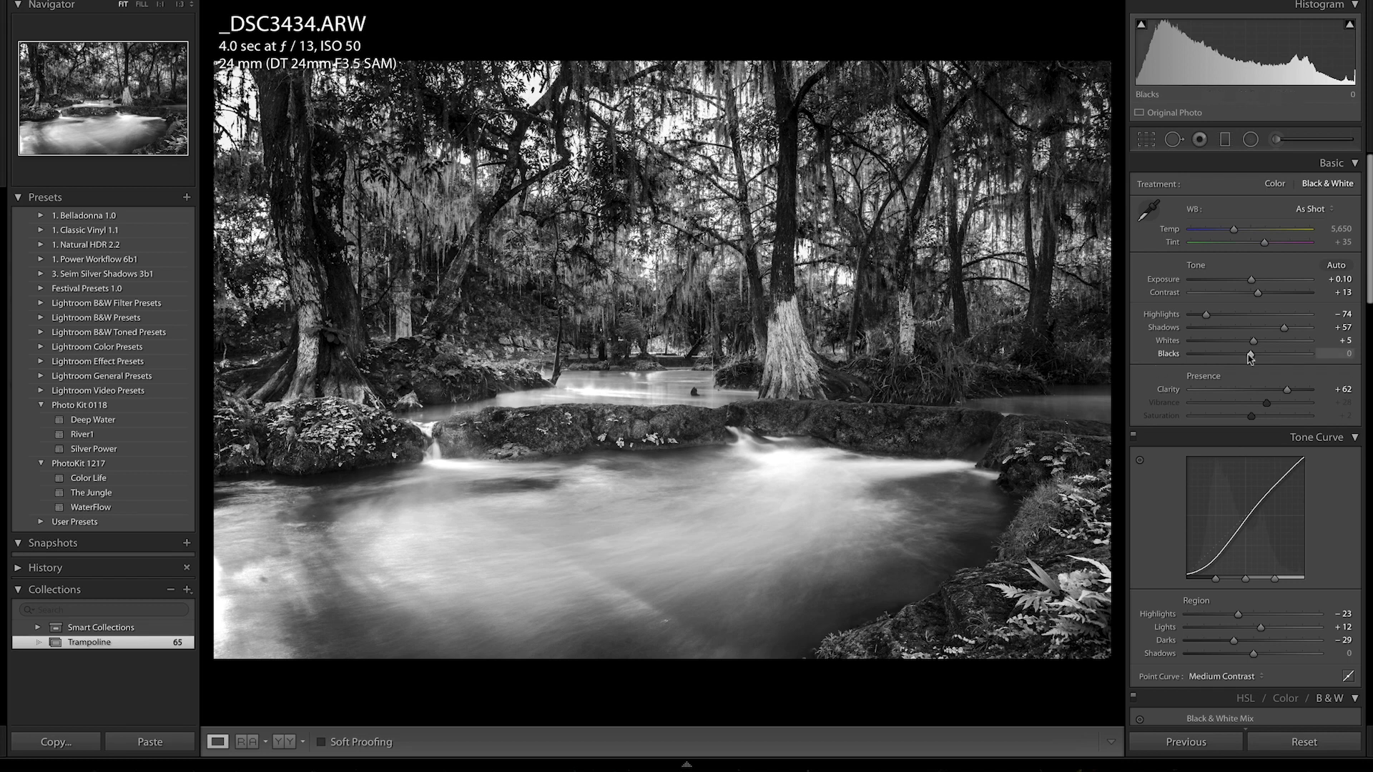
Try Clarity at +83, inspect the tree trunks and ledge at 1:1, and set Clarity to +32.
left_click_drag(1287, 390, 1302, 392)
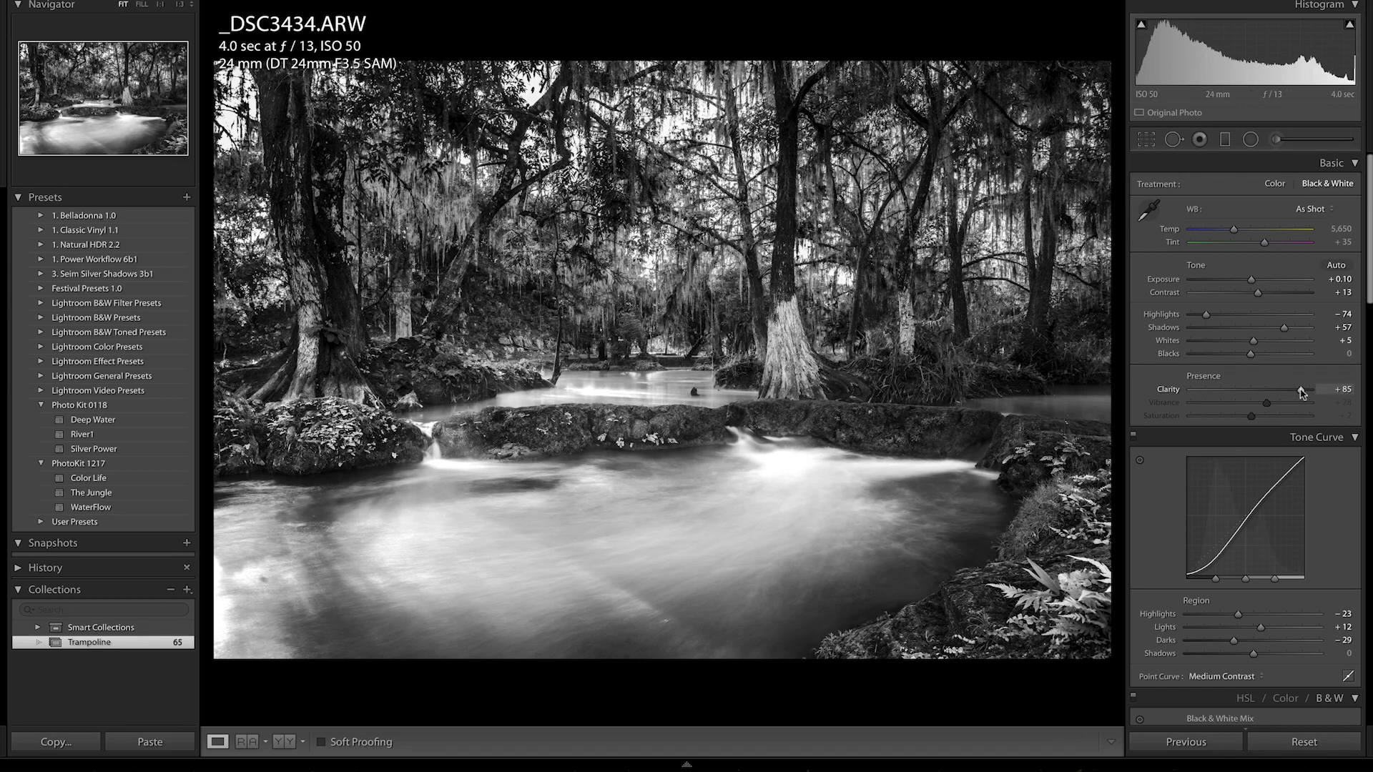
left_click_drag(1301, 393, 1299, 391)
left_click(910, 369)
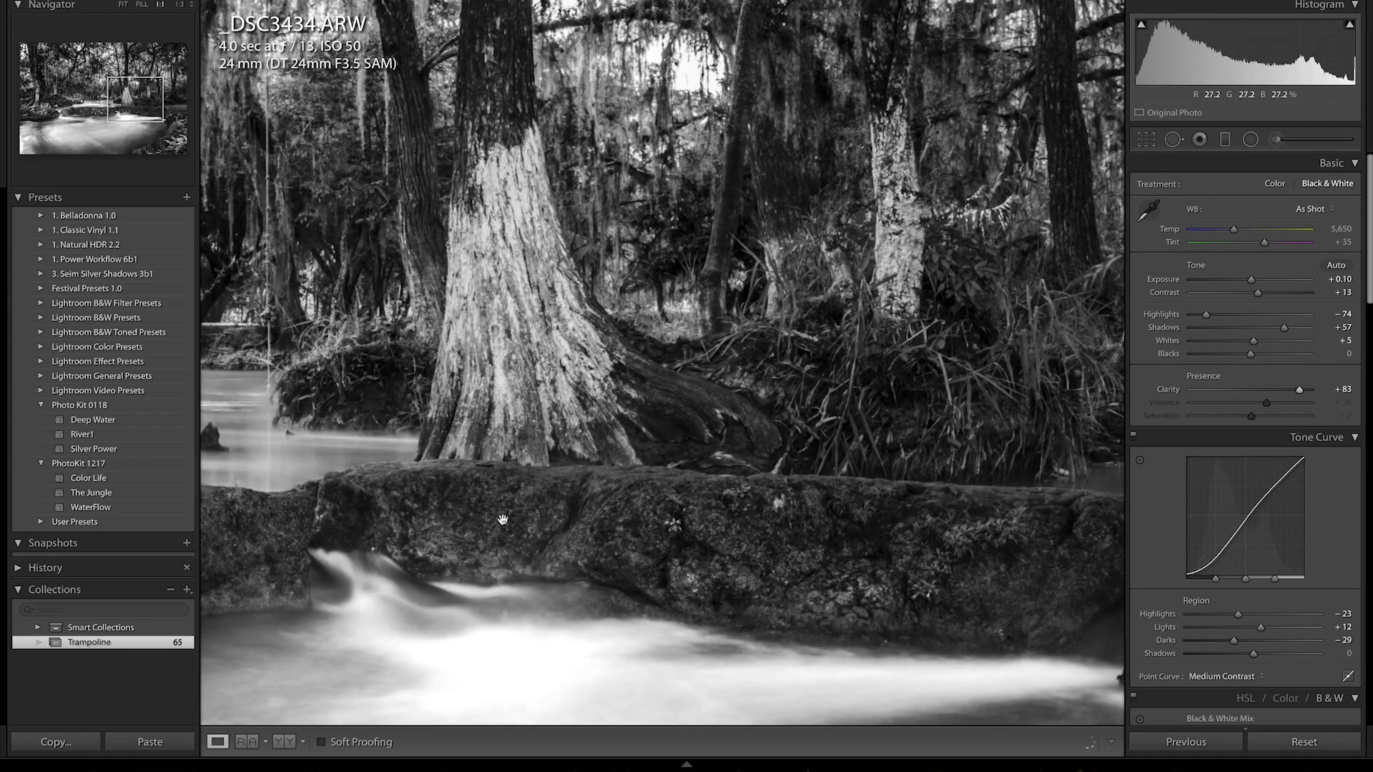
left_click_drag(505, 520, 852, 356)
left_click_drag(432, 296, 717, 355)
left_click_drag(1299, 390, 1270, 389)
left_click(872, 401)
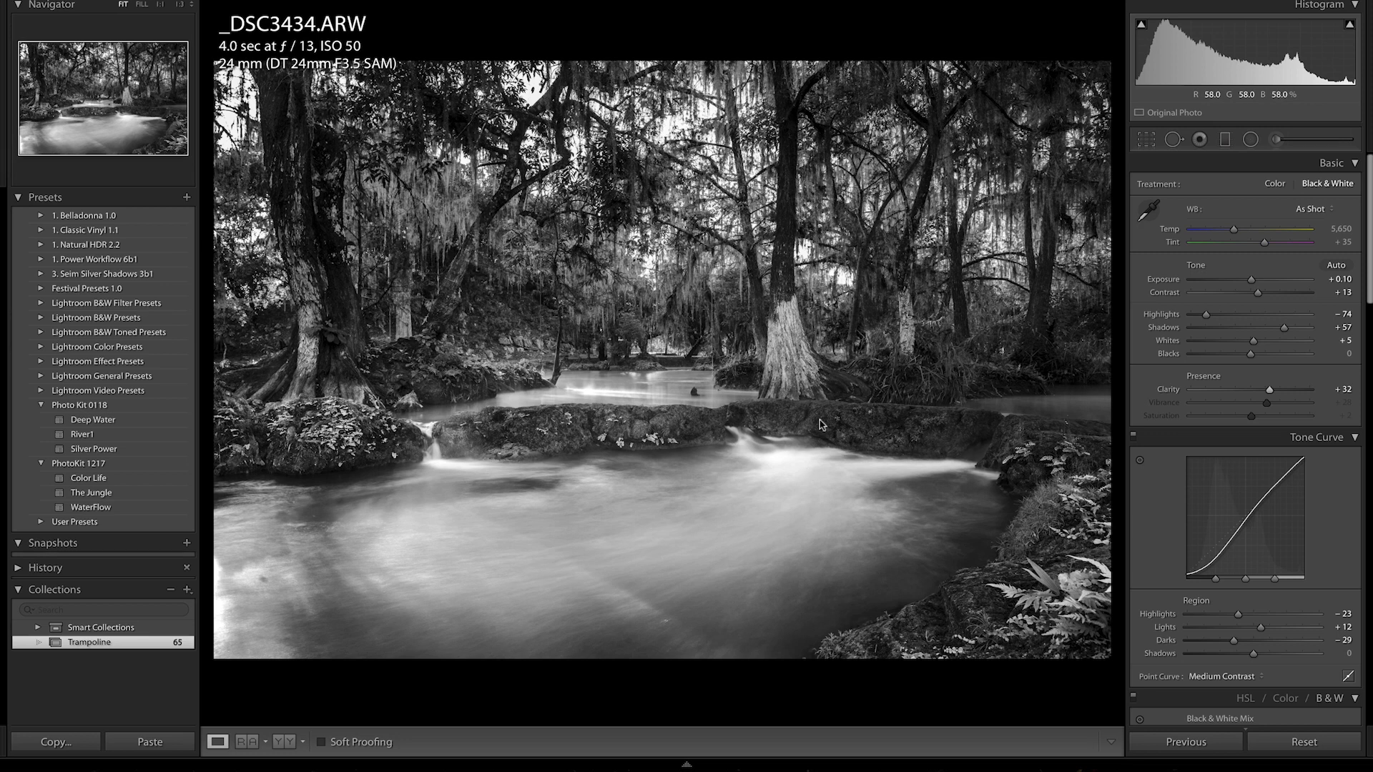
Open _DSC3439.ARW, the shaded river bank shot, from the photo grid in the large single-photo view.
key("g")
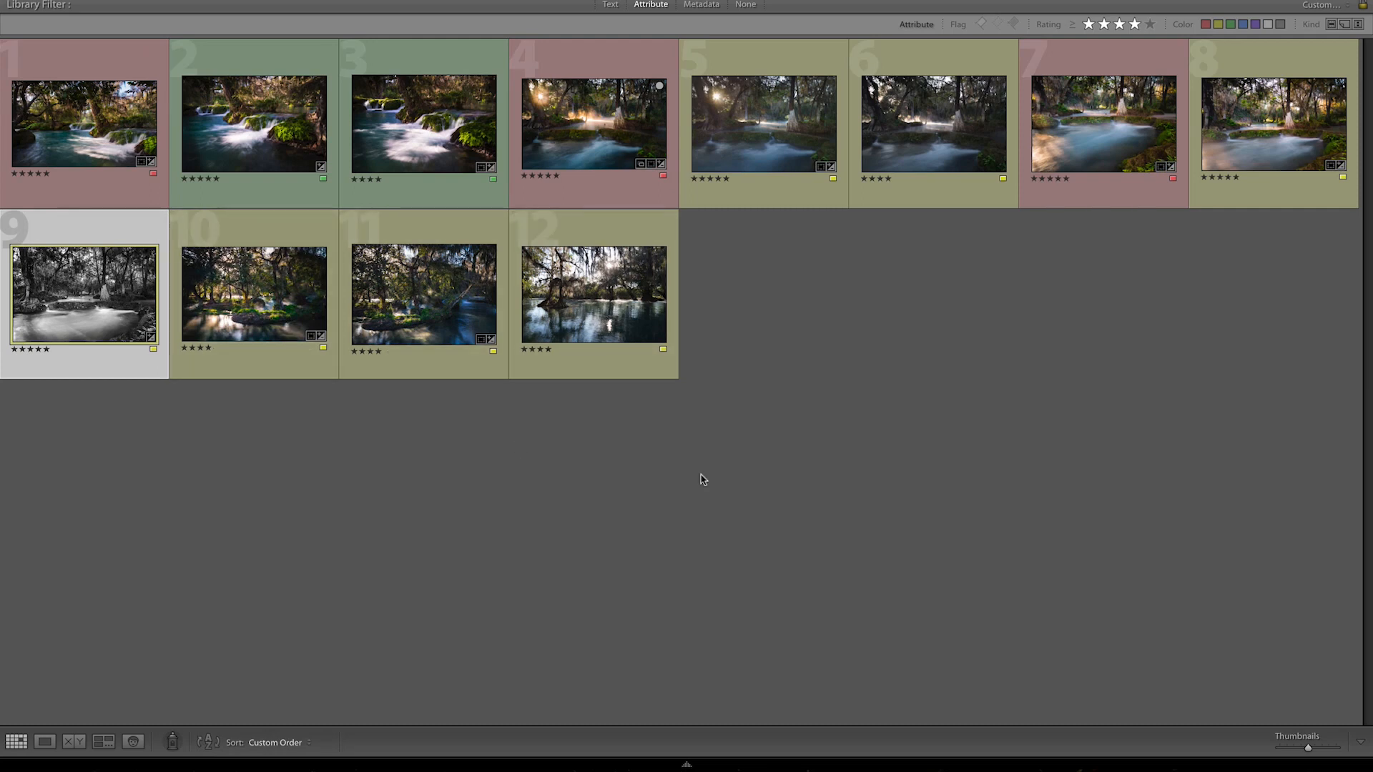
double_click(235, 308)
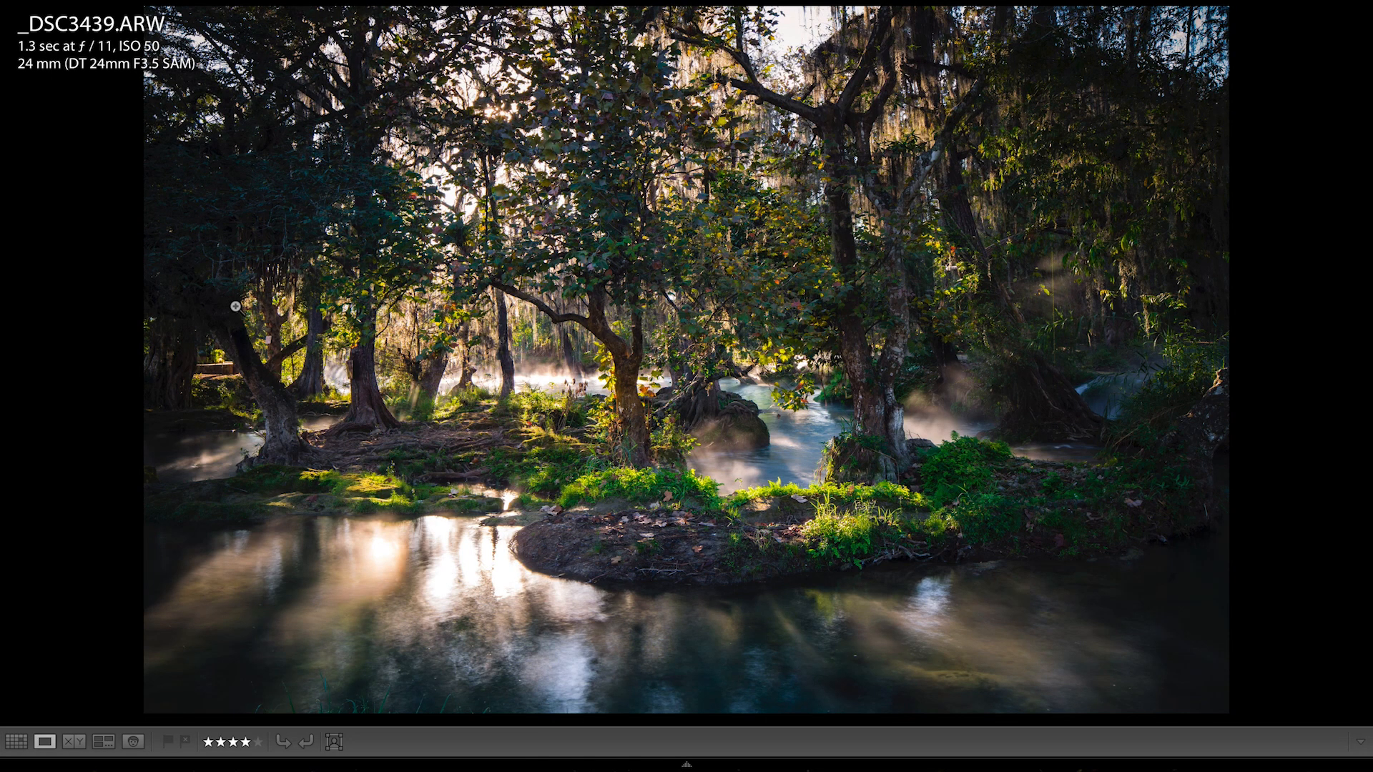
Try Saturation at -100 and the Silver Power preset on the shaded river bank shot, undoing each.
key("d")
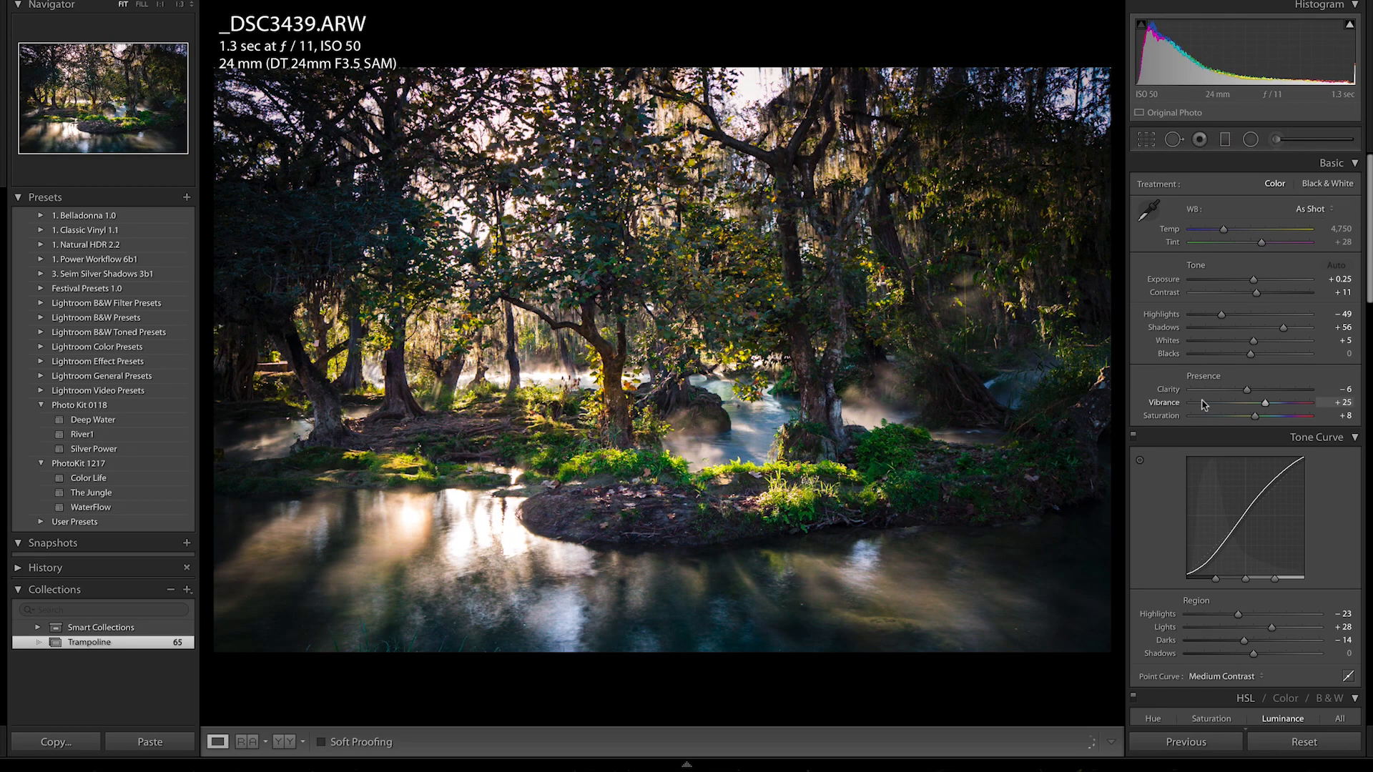
left_click_drag(1196, 418, 1174, 422)
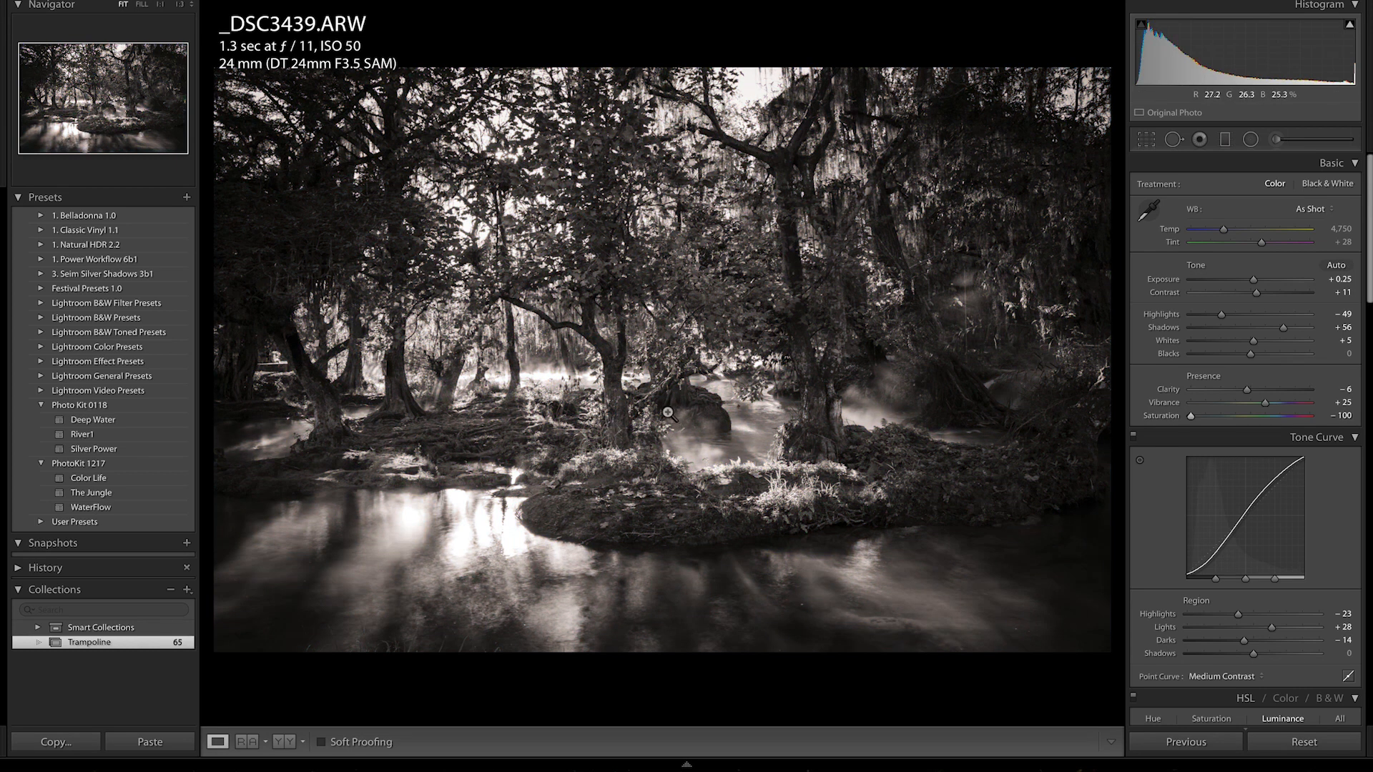
key("ctrl+z")
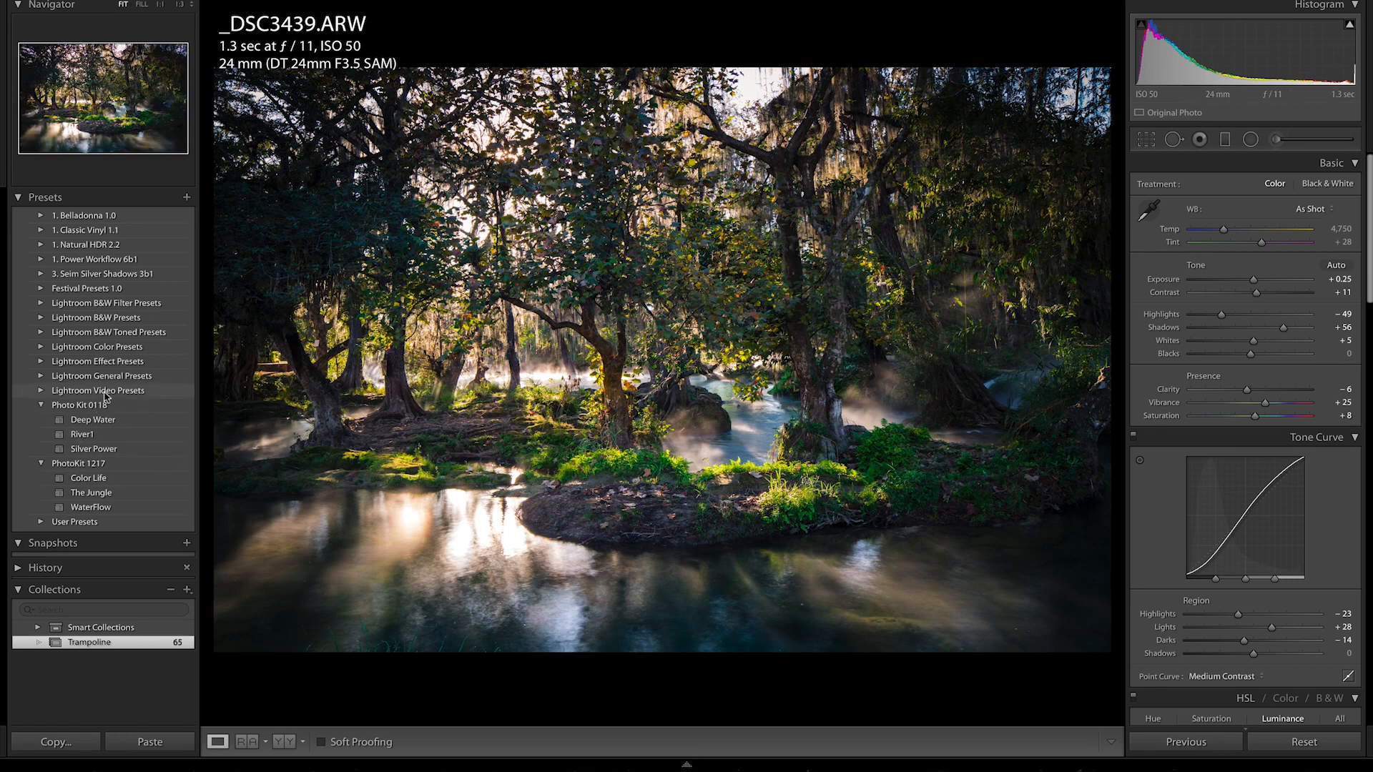
left_click(107, 447)
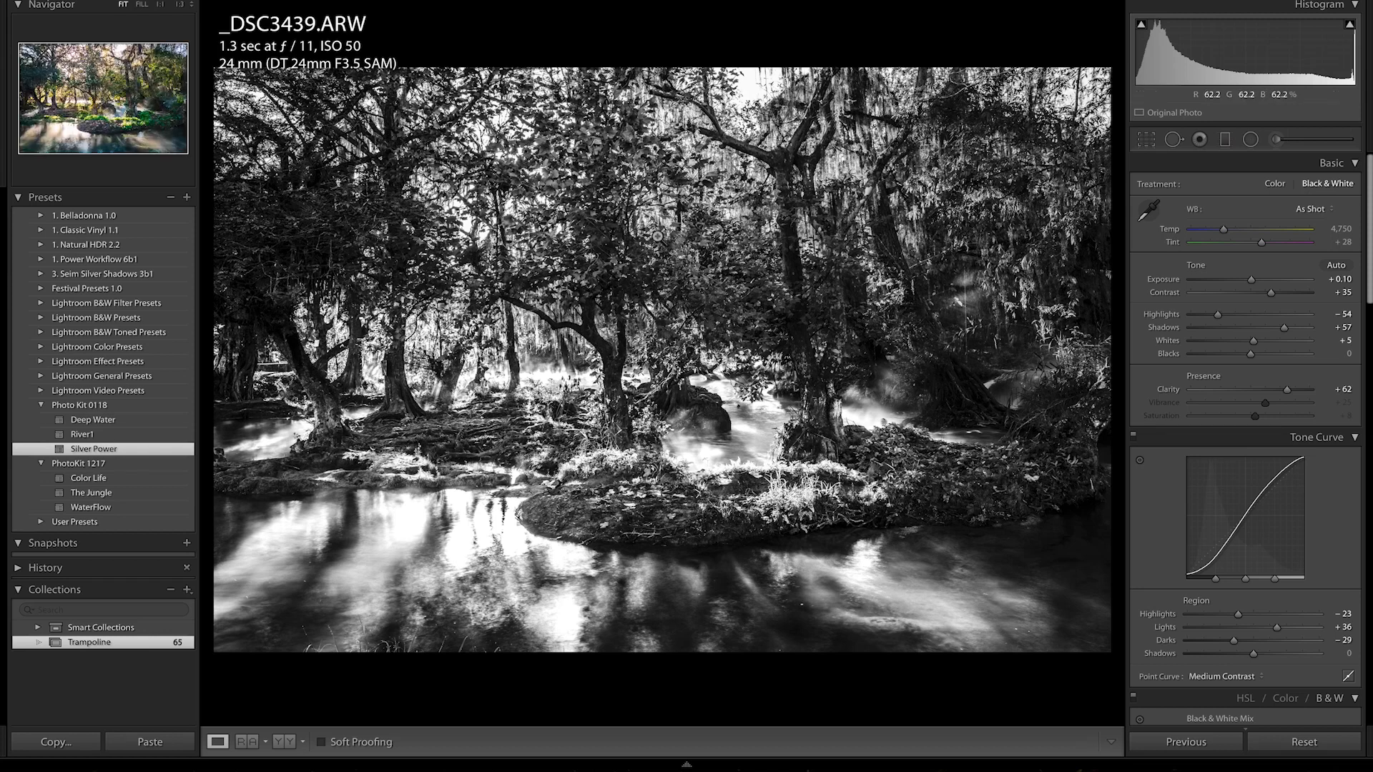
key("ctrl+z")
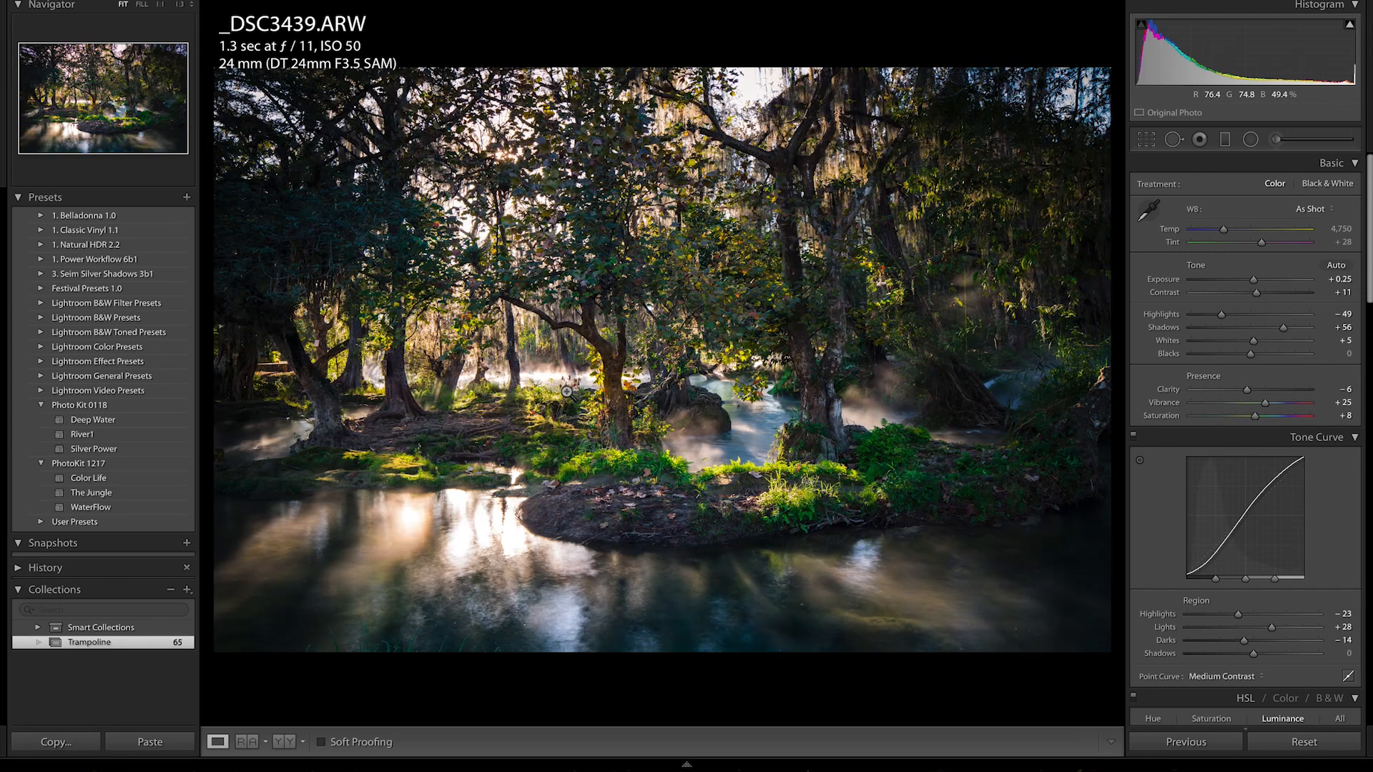
Open _DSC3428.ARW, the unedited sunburst river shot, from the photo grid for developing and apply the Silver Power preset.
key("Right")
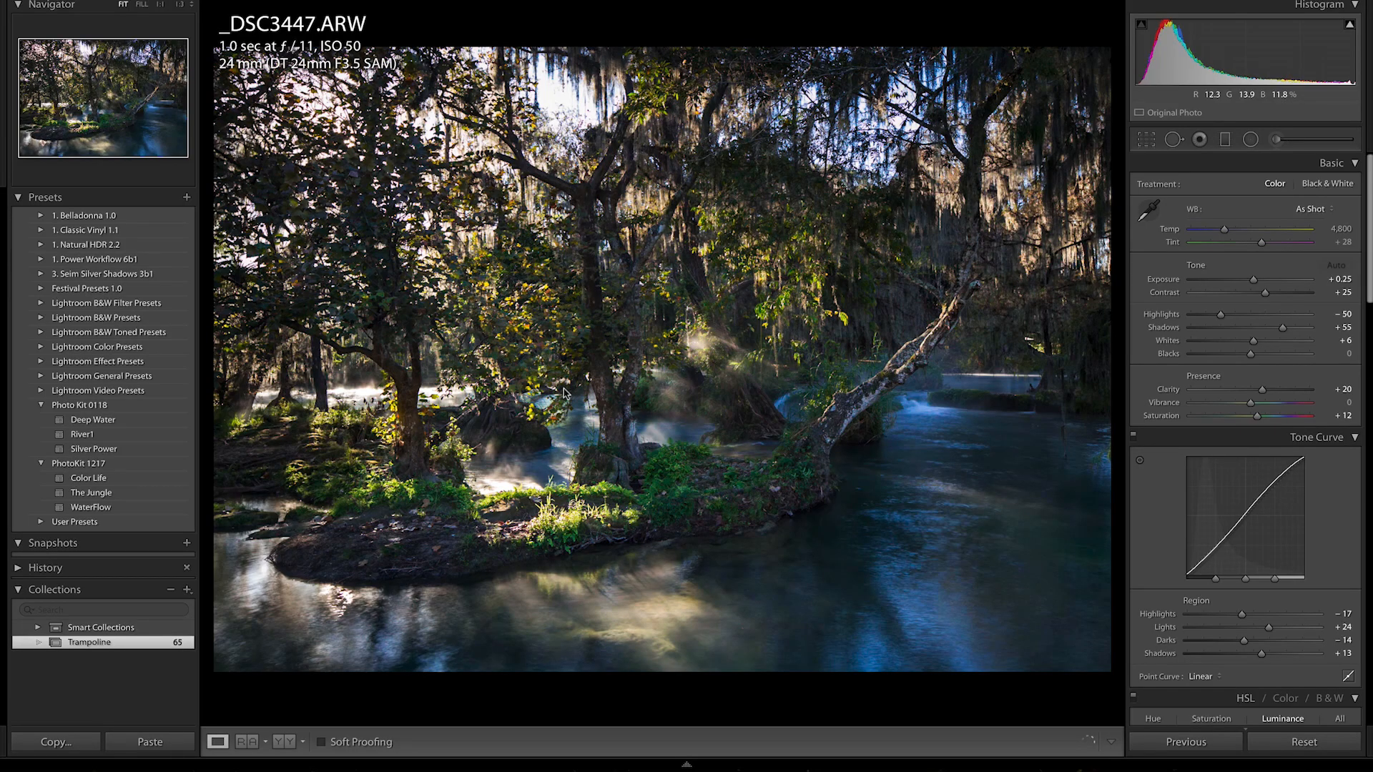
key("g")
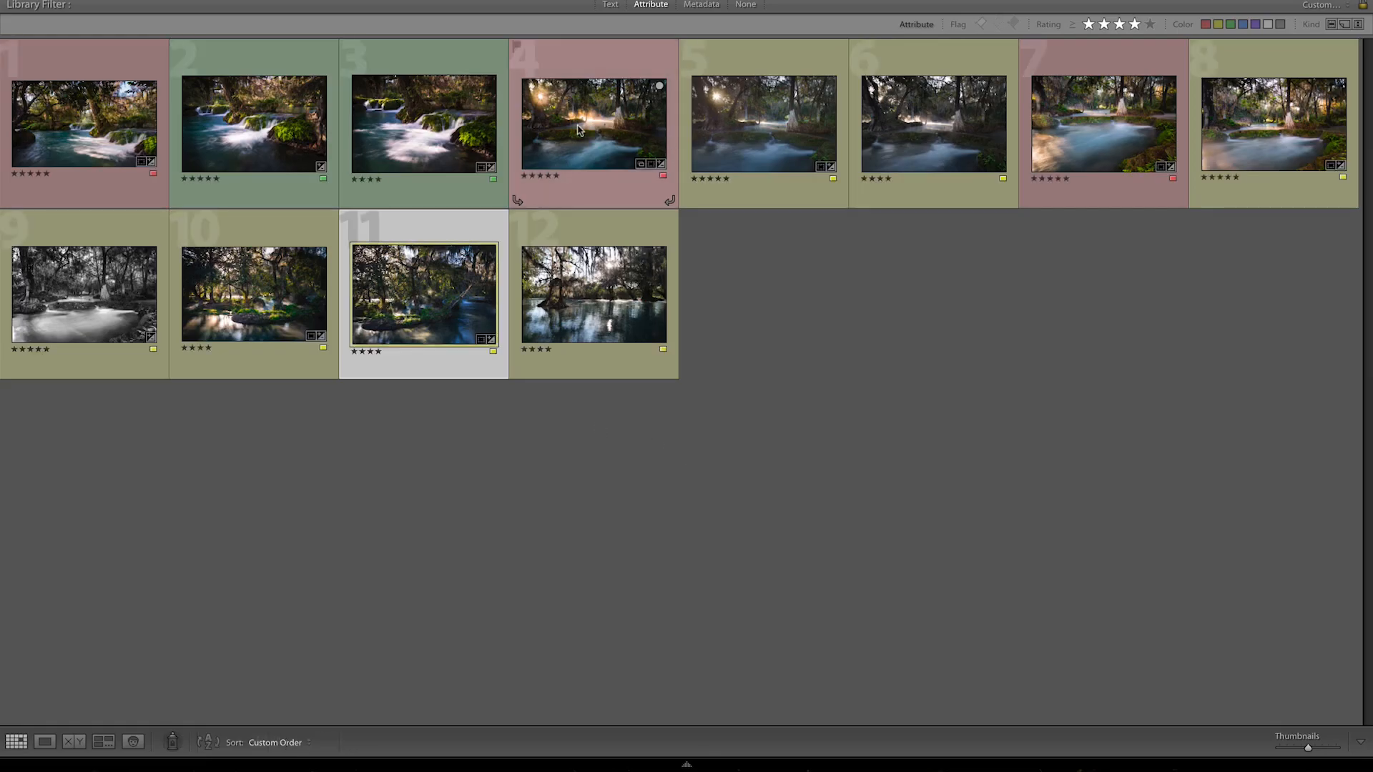
left_click(579, 130)
left_click(760, 129)
key("d")
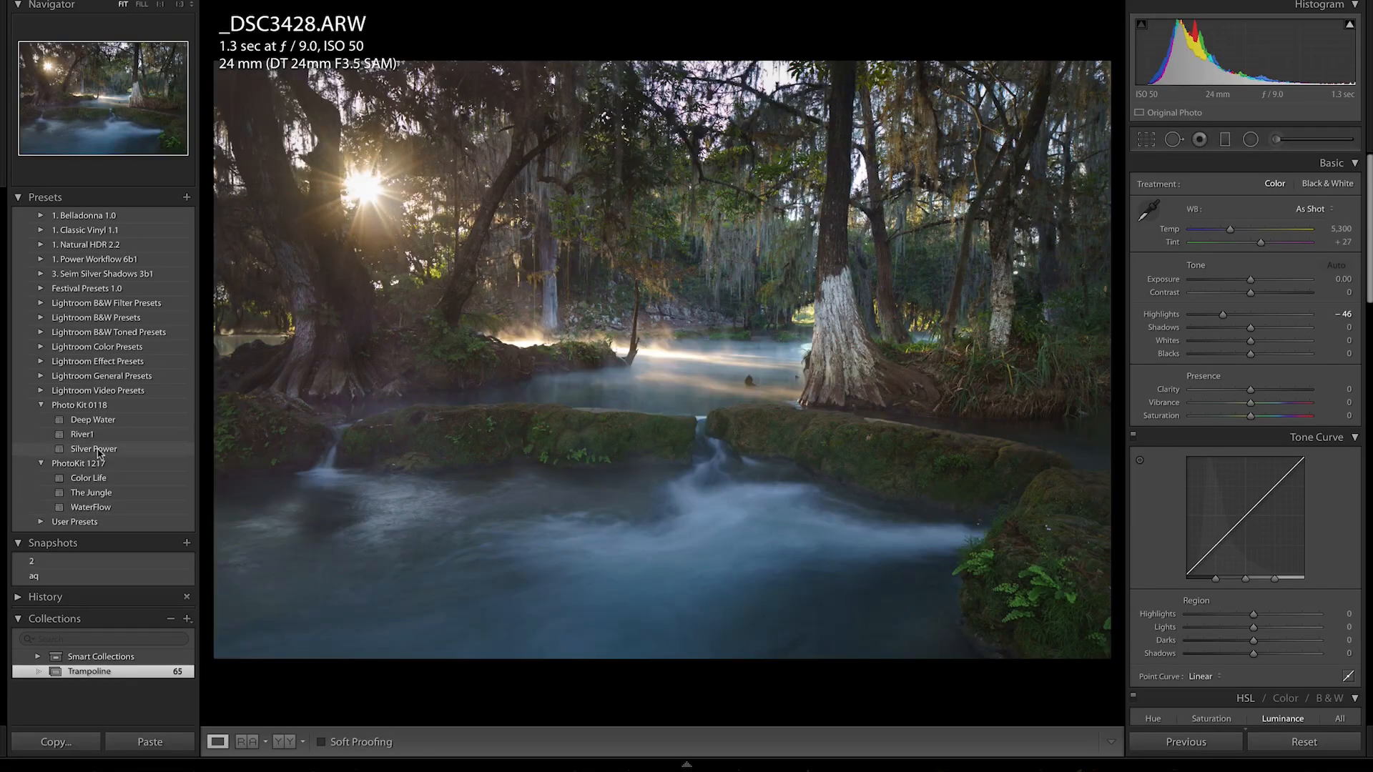
left_click(98, 450)
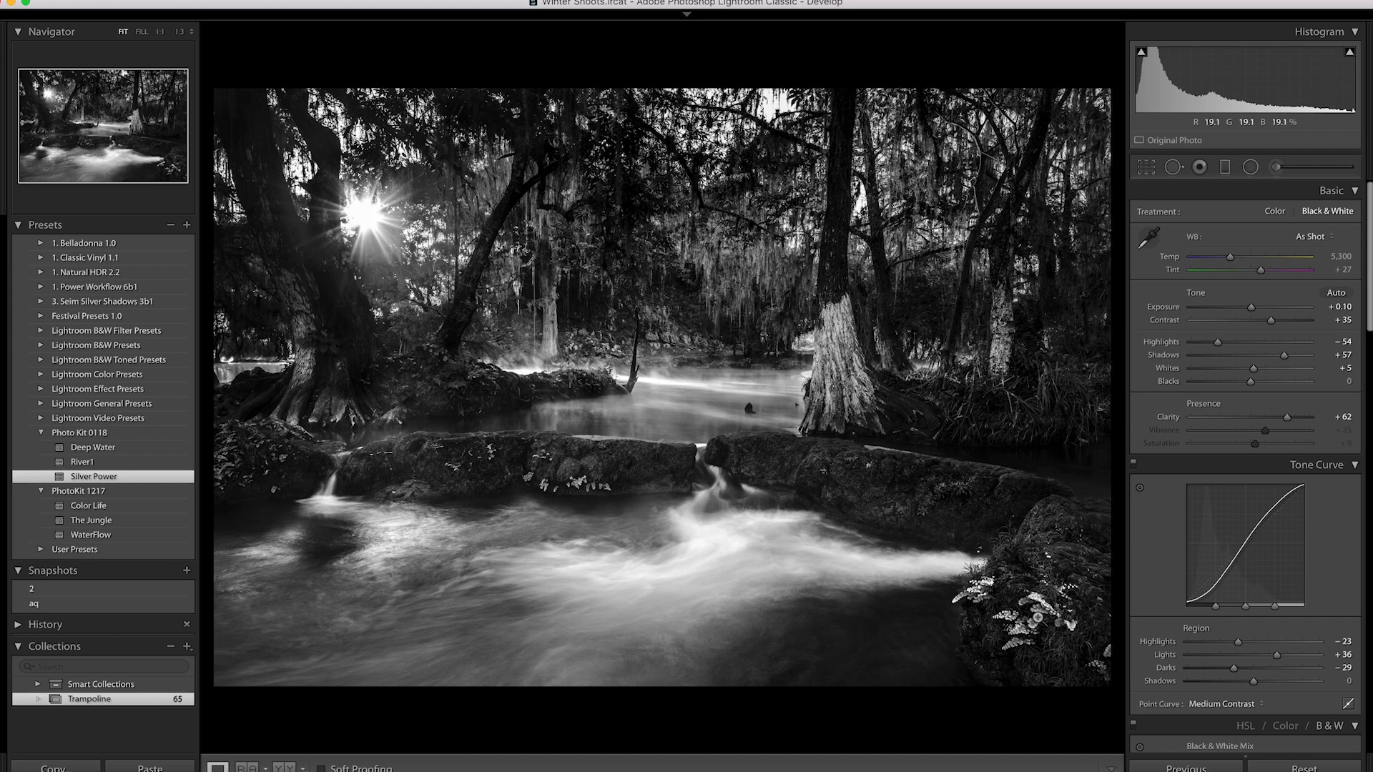
Inspect the bright fern leaves on the rock and the sunburst between the trees close up in the black-and-white photo.
left_click(1049, 630)
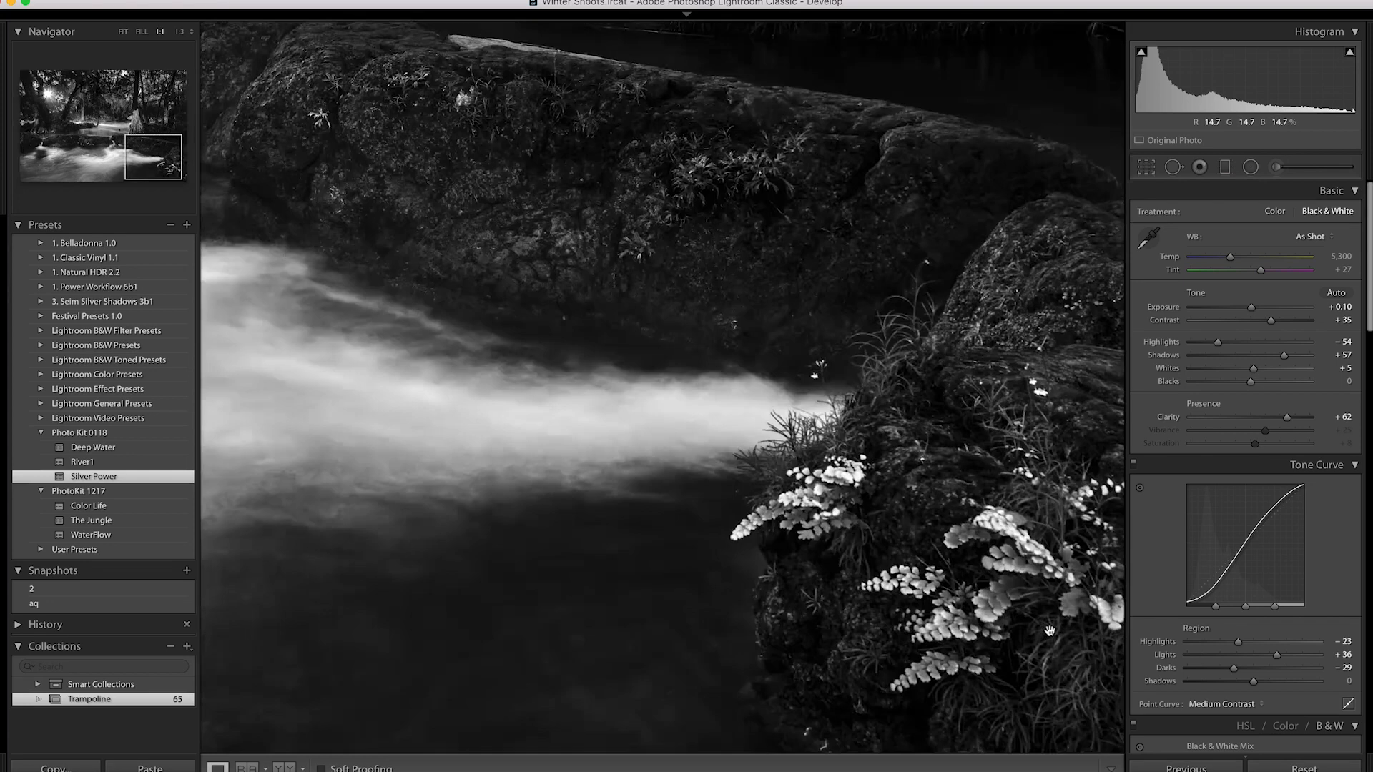
left_click(932, 585)
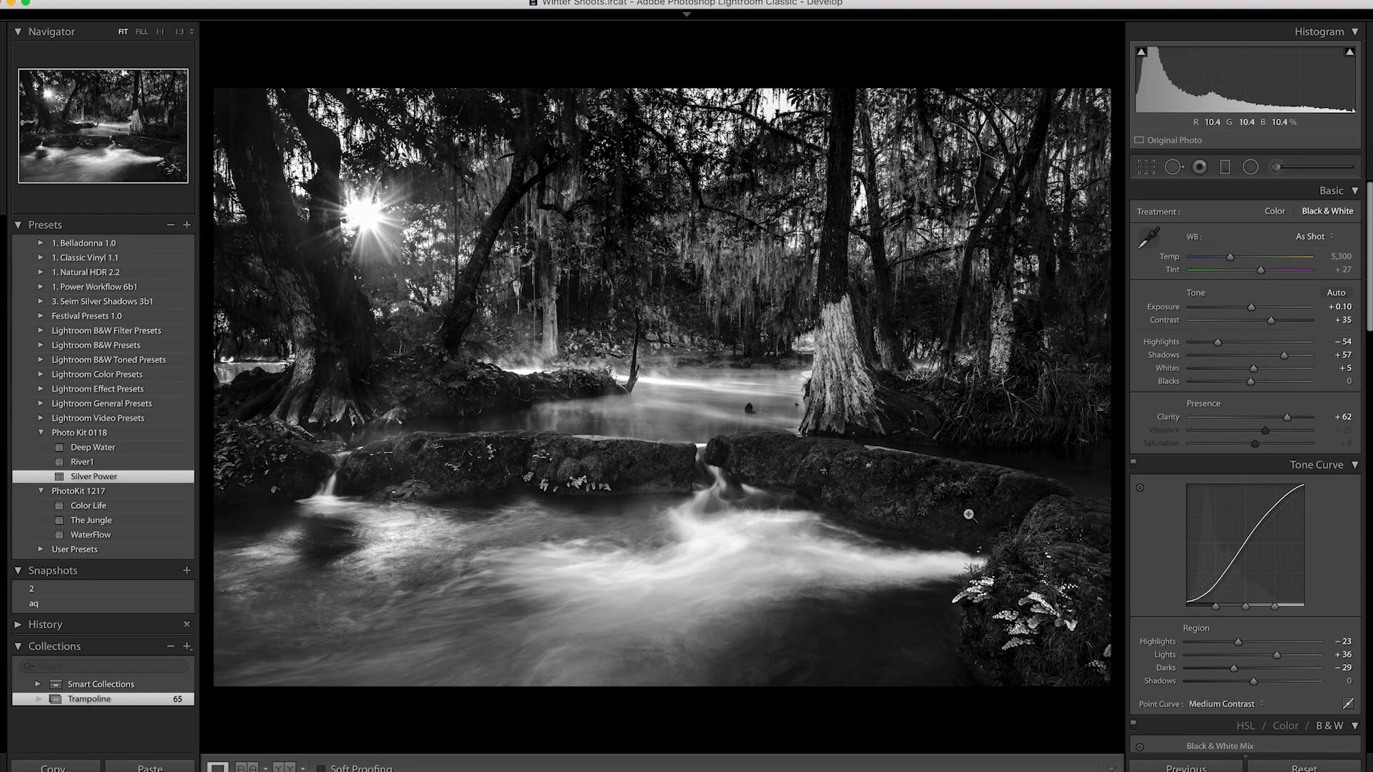
left_click(1066, 610)
left_click_drag(1025, 644, 980, 586)
left_click_drag(931, 486, 870, 372)
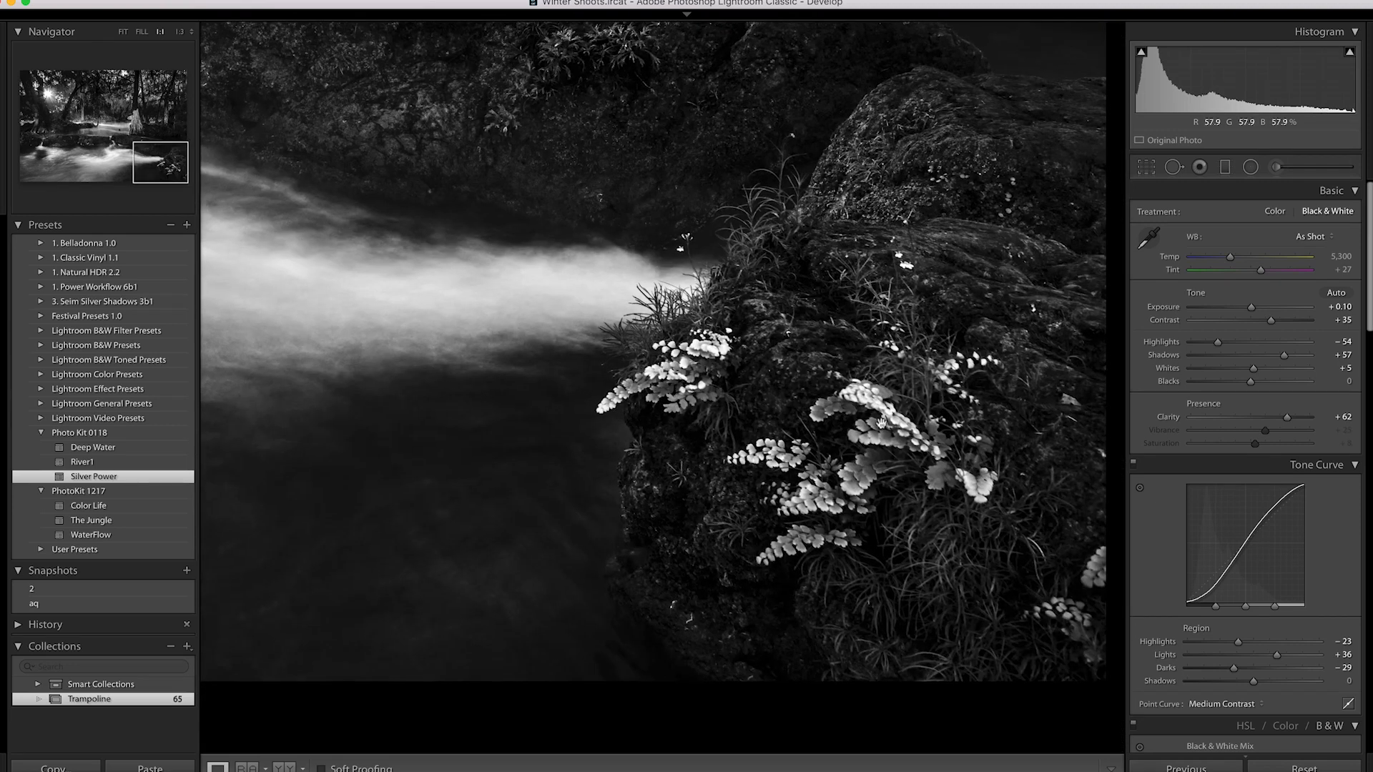
left_click(881, 442)
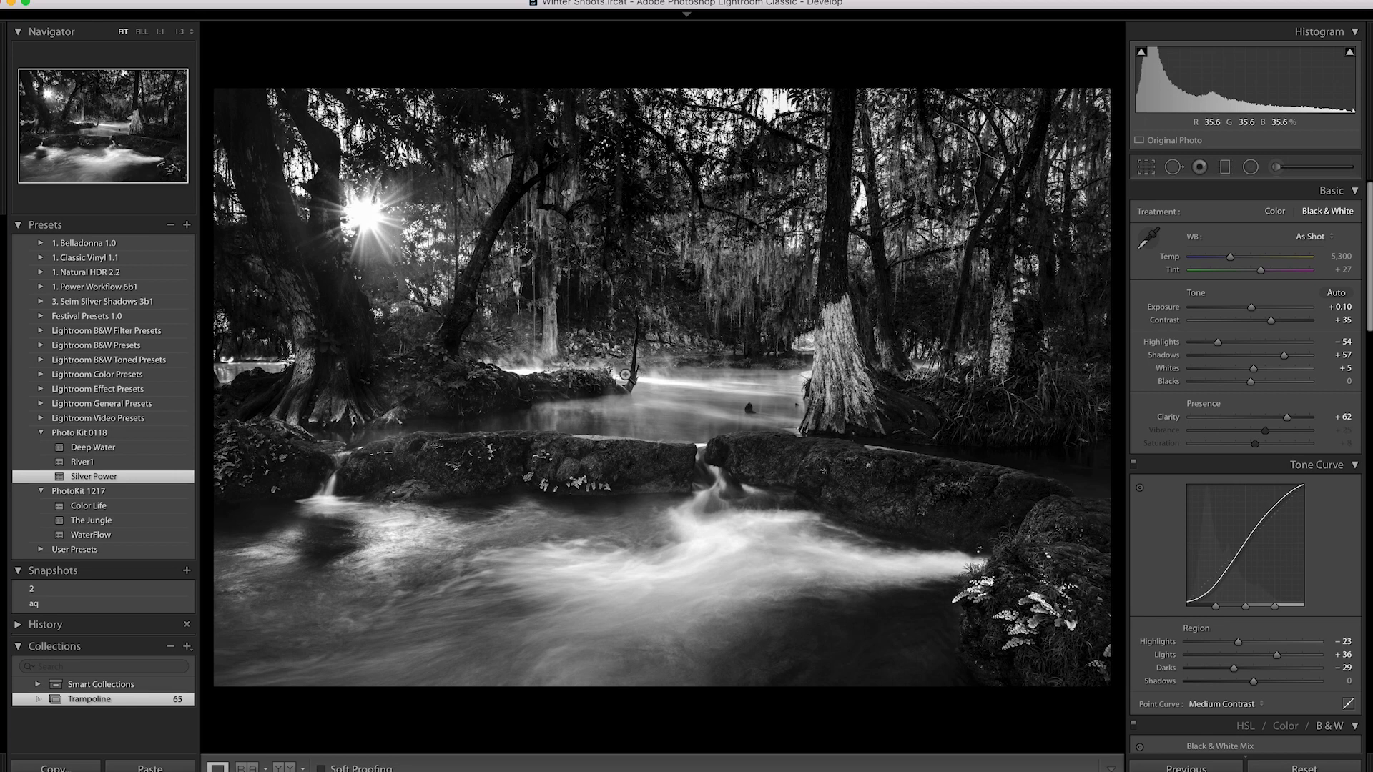
left_click(366, 221)
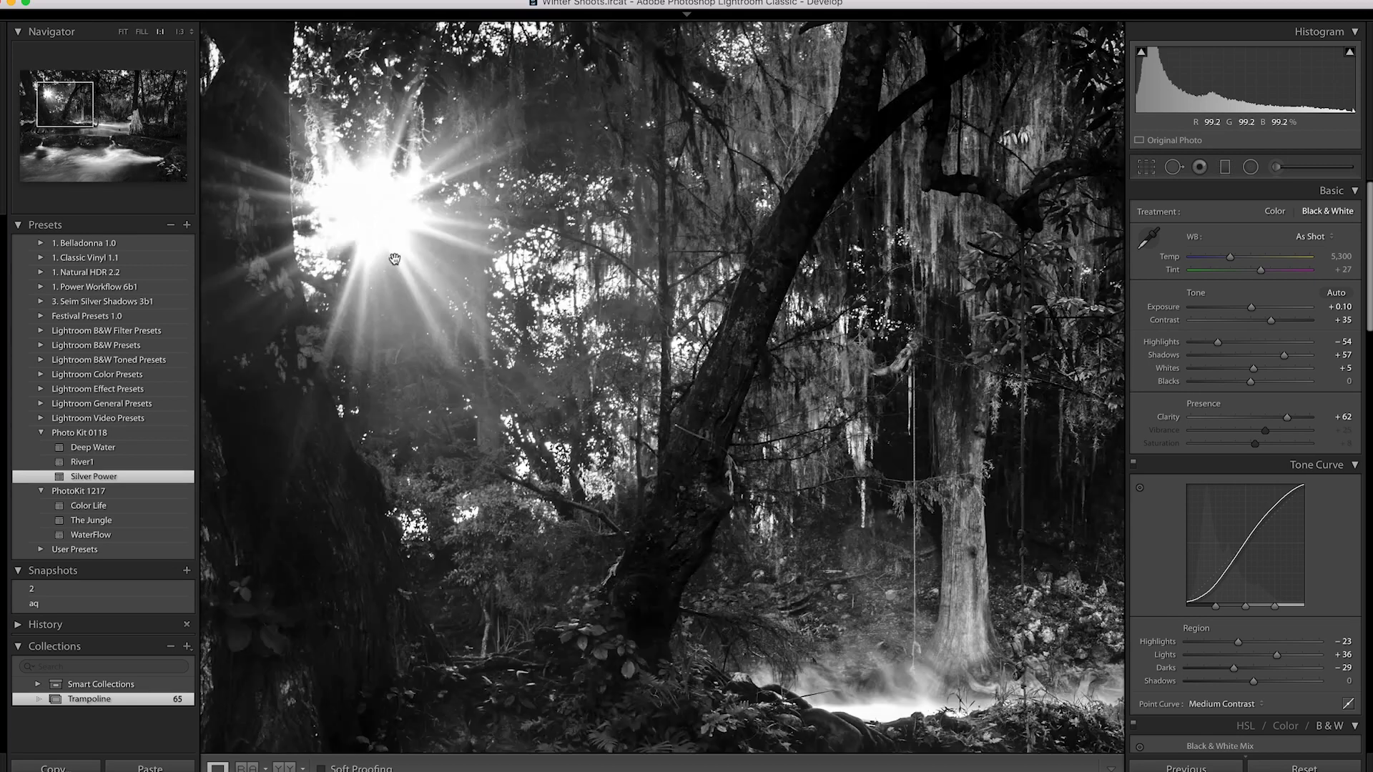
left_click(393, 257)
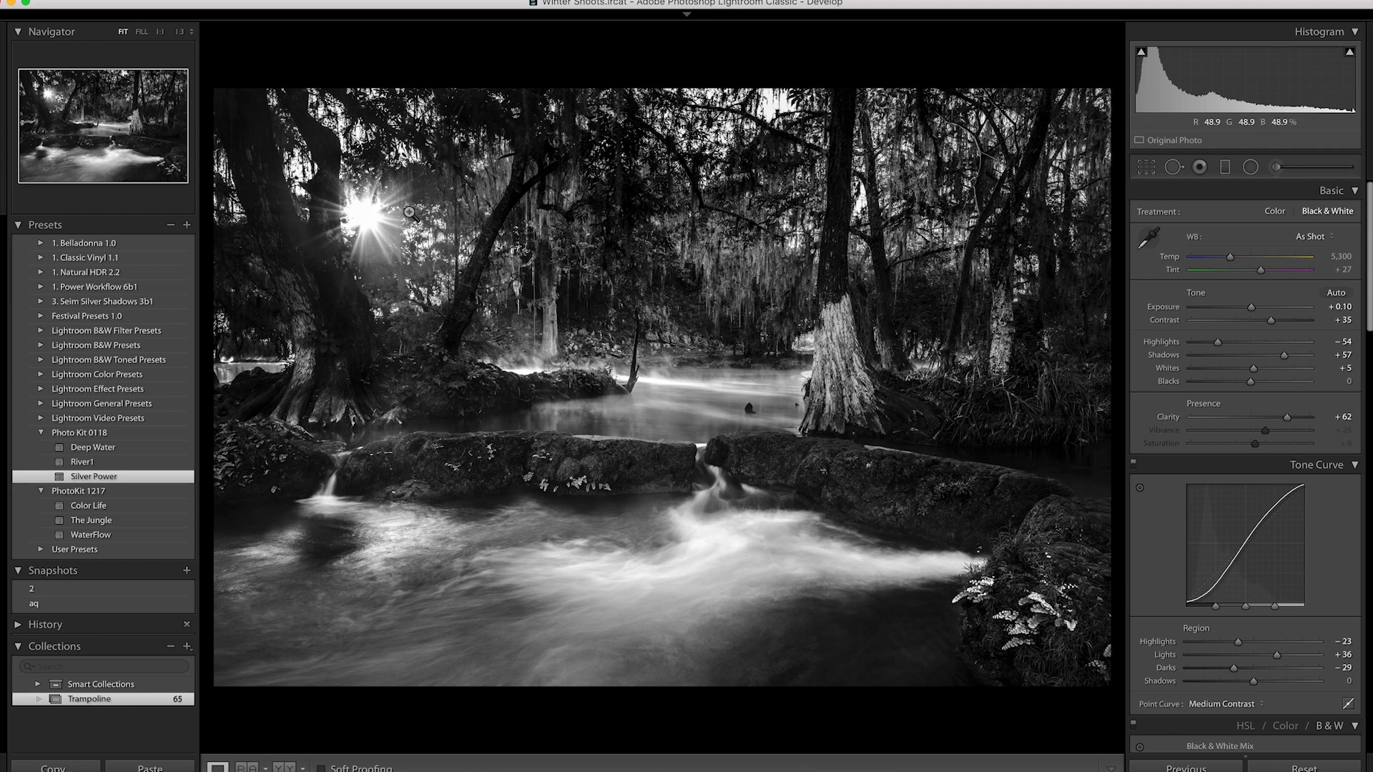
left_click(1076, 654)
left_click(1042, 557)
left_click(429, 239)
left_click(567, 541)
left_click(1013, 603)
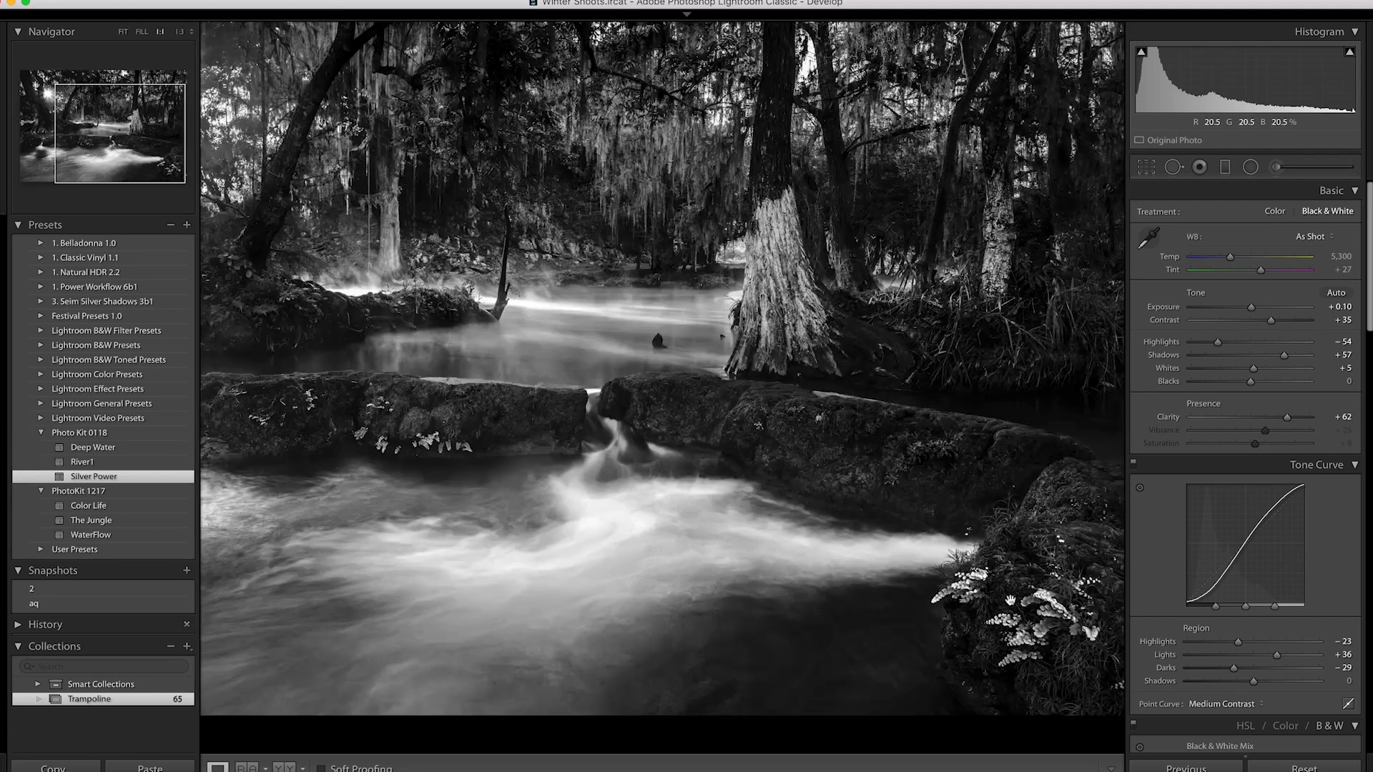
left_click(1010, 598)
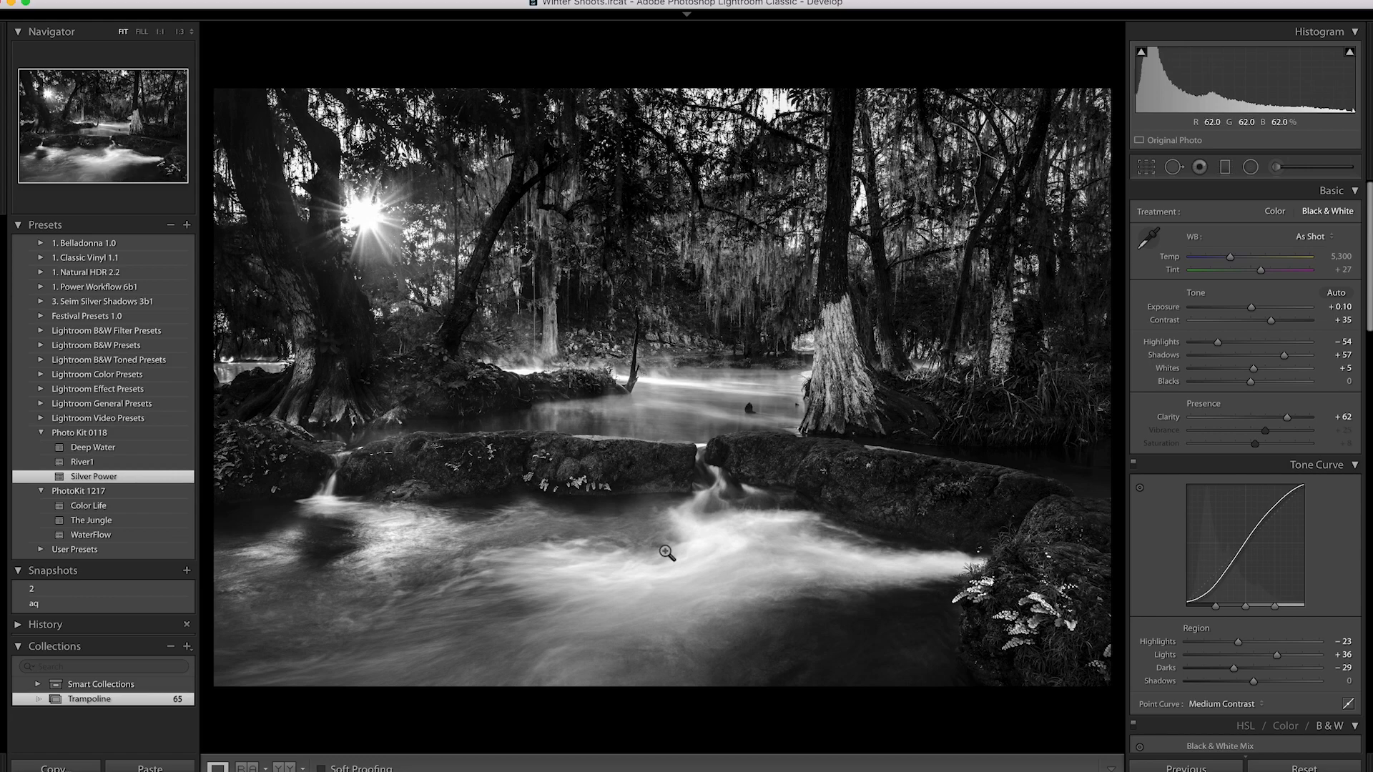
Compare the black-and-white sunburst photo side by side with its color counterpart, and return to the photo grid.
key("g")
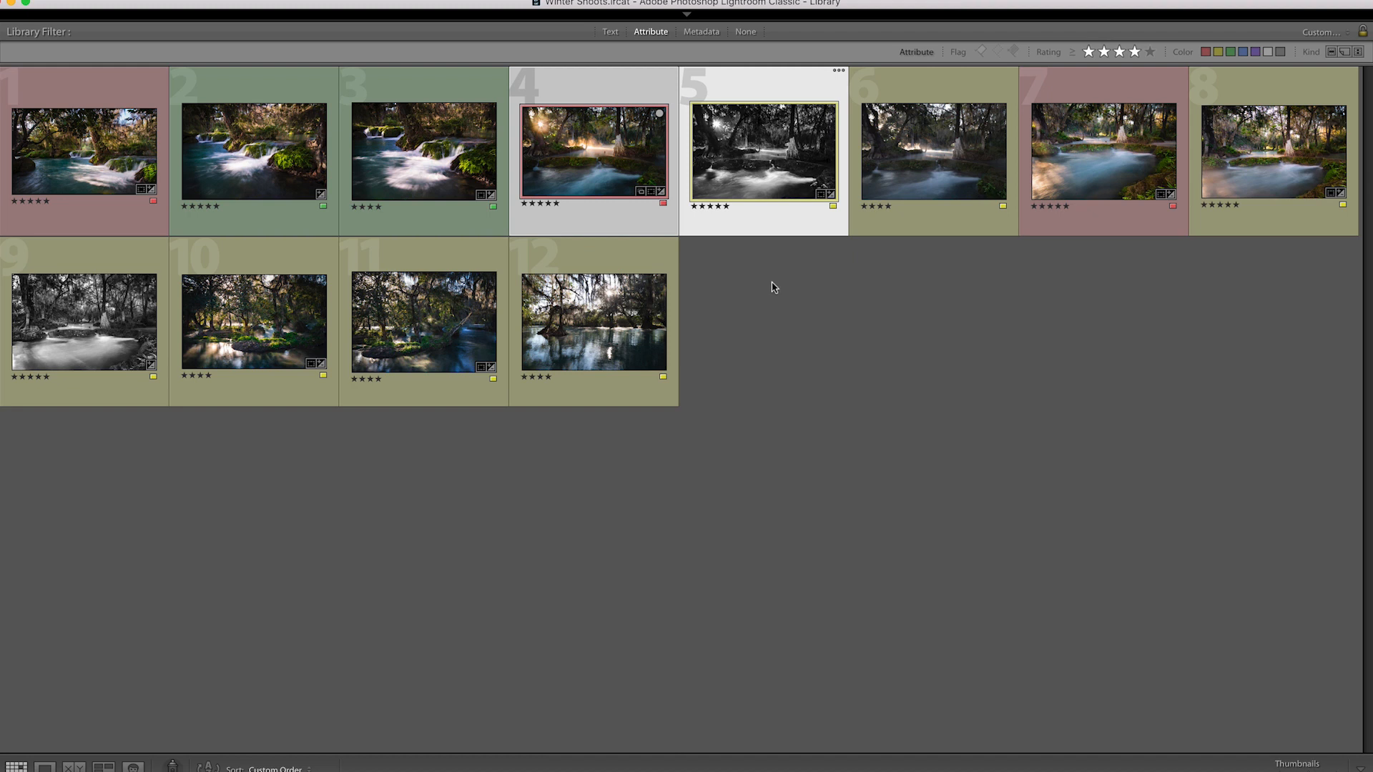
key("c")
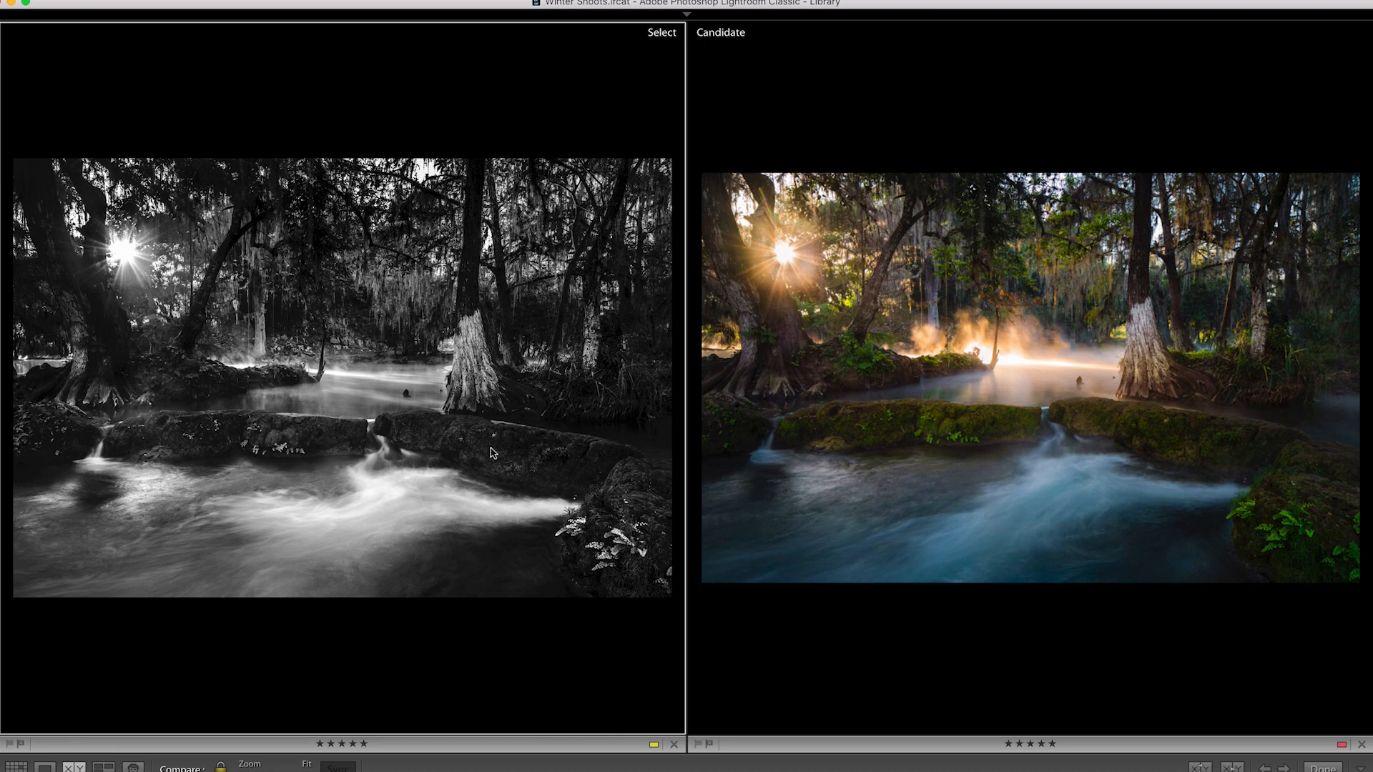
key("shift+Tab")
key("shift+Tab")
key("g")
left_click(780, 372)
Reopen the black-and-white sunburst photo for developing and try resetting Green to 0 in the Black & White Mix.
left_click(770, 129)
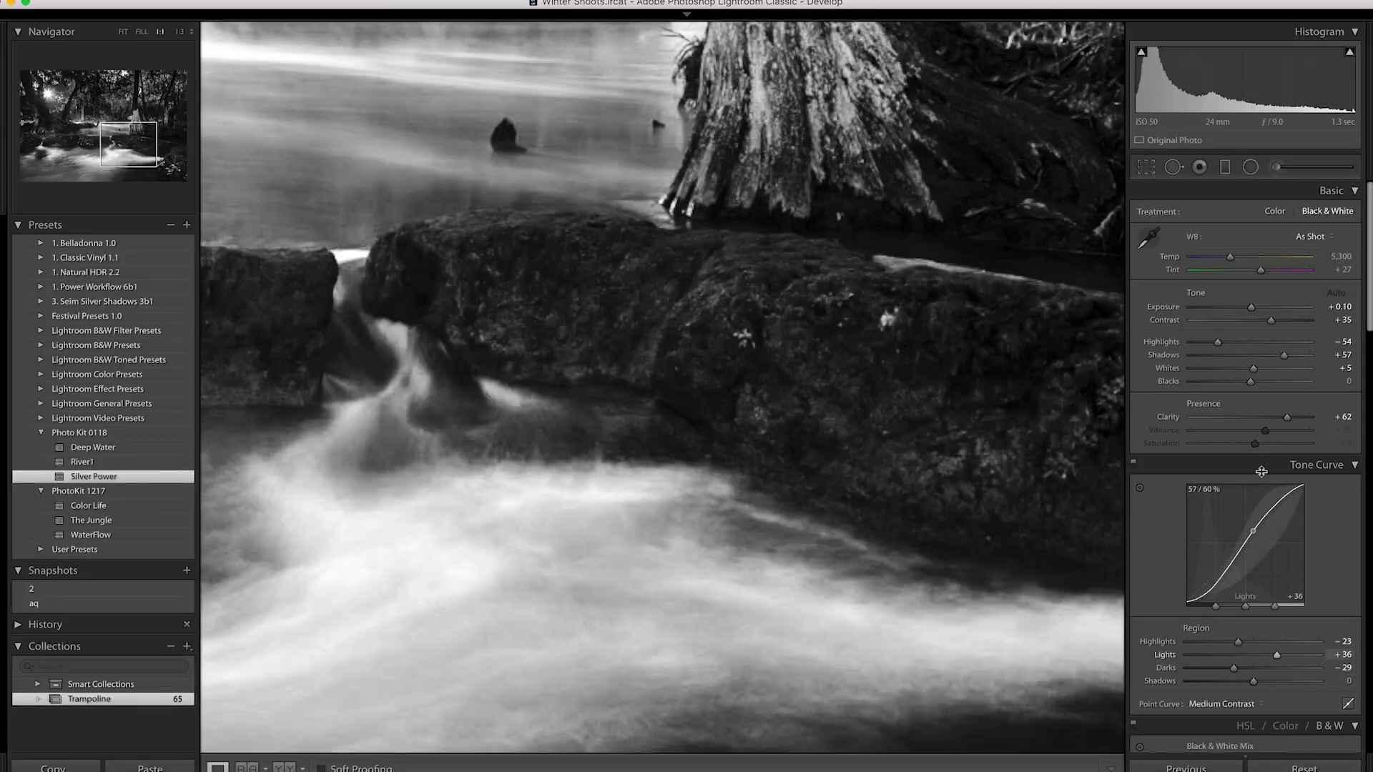
left_click(737, 455)
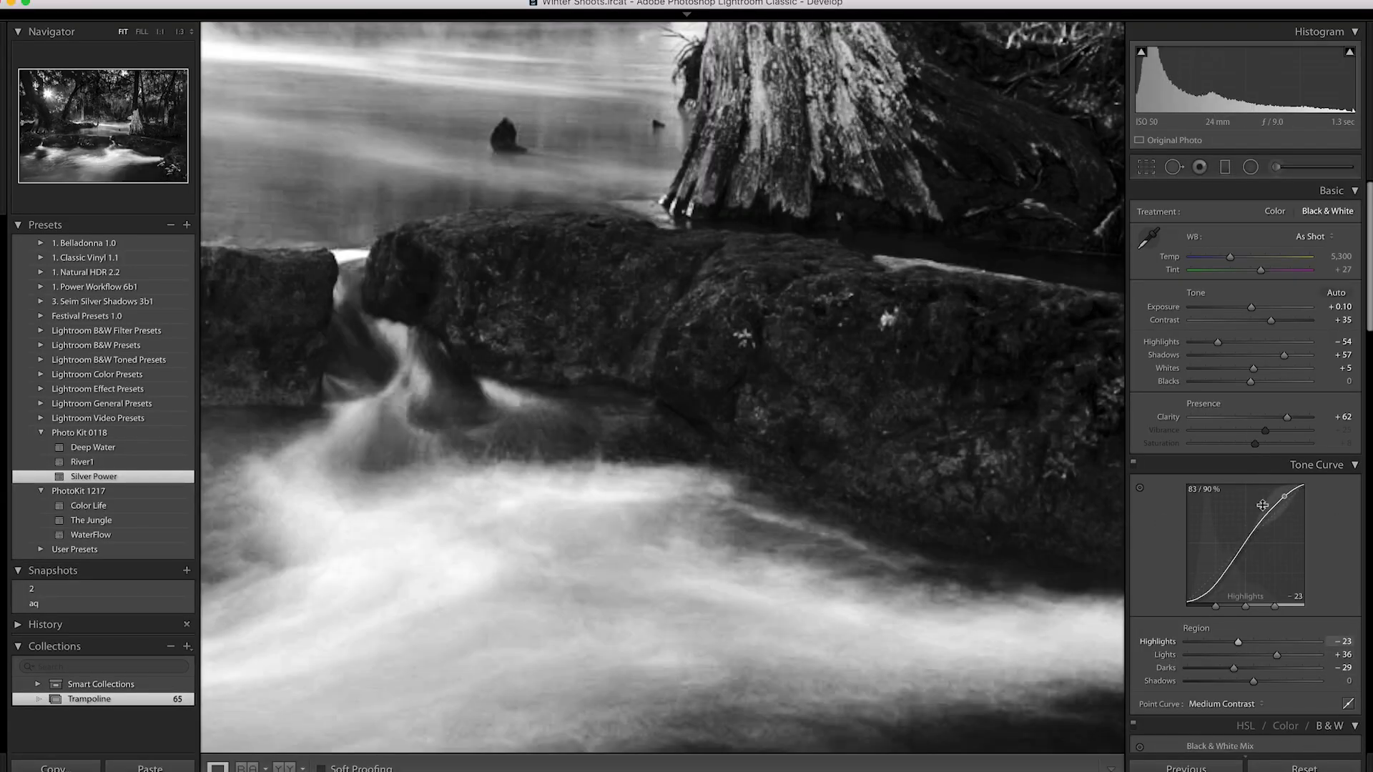
scroll(1257, 440, "down", 10)
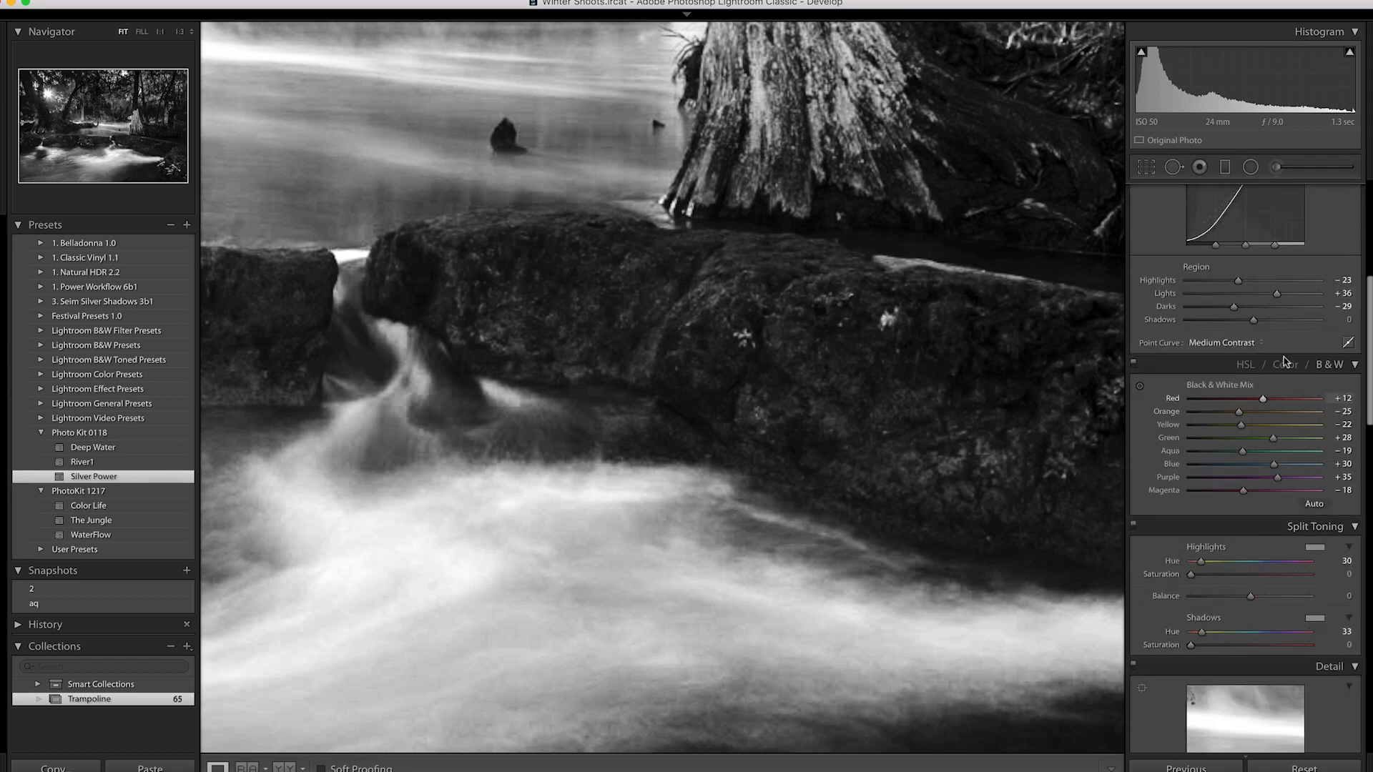
left_click(899, 391)
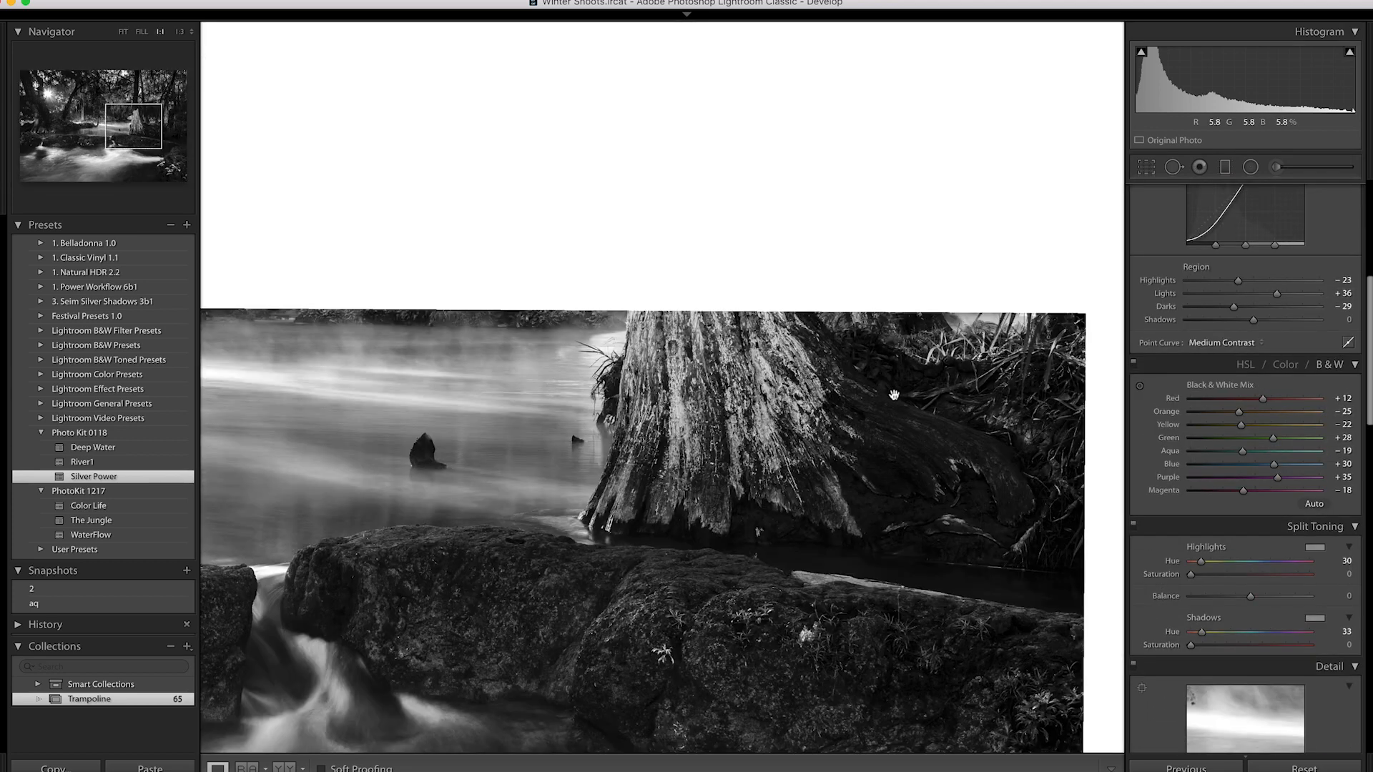
left_click(786, 480)
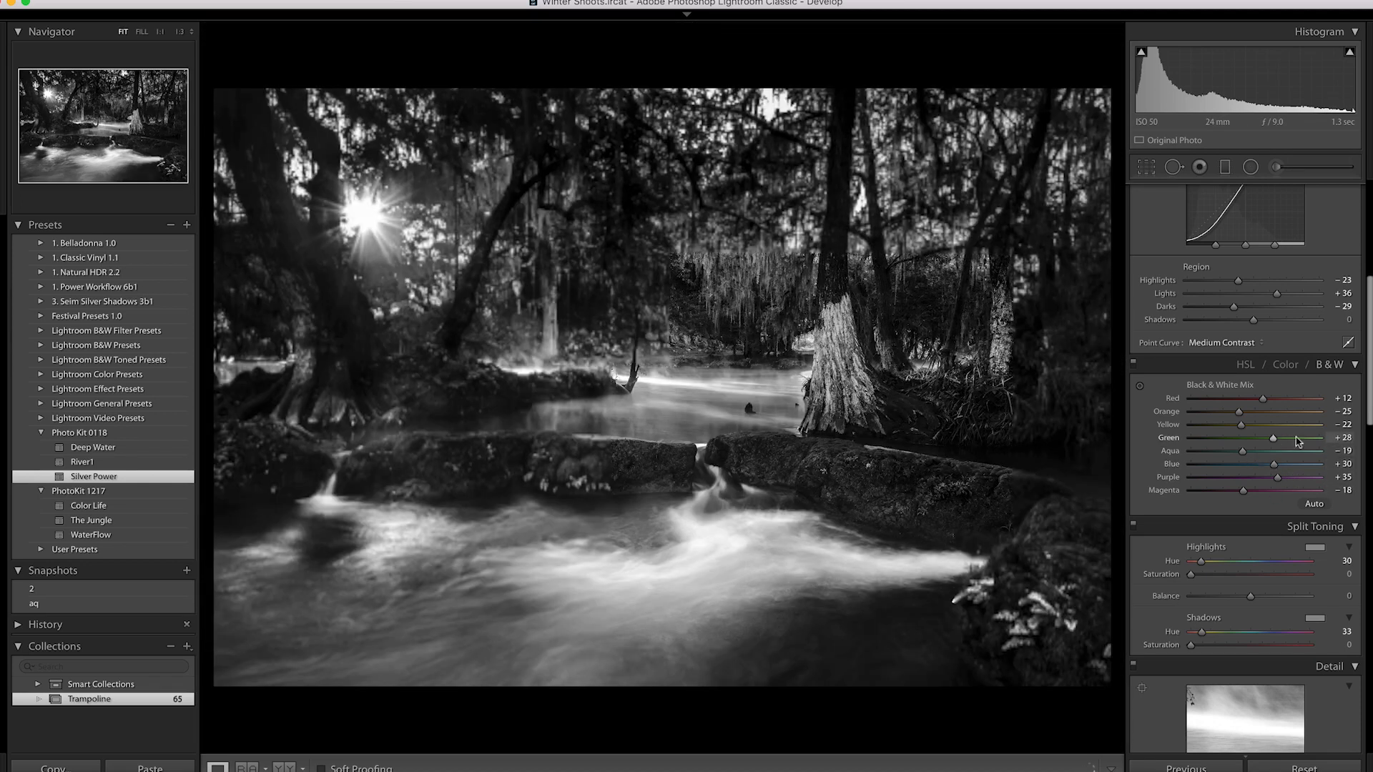
double_click(1169, 439)
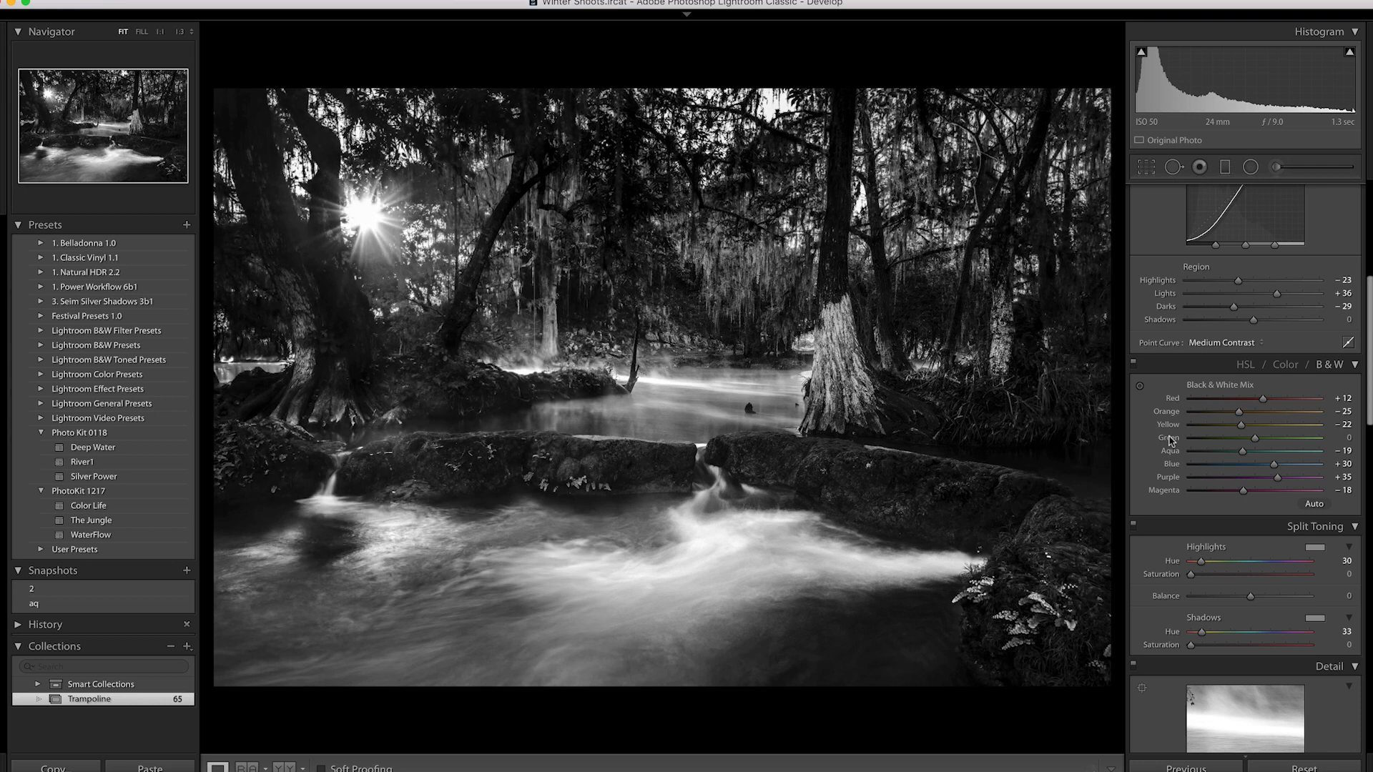
key("super+z")
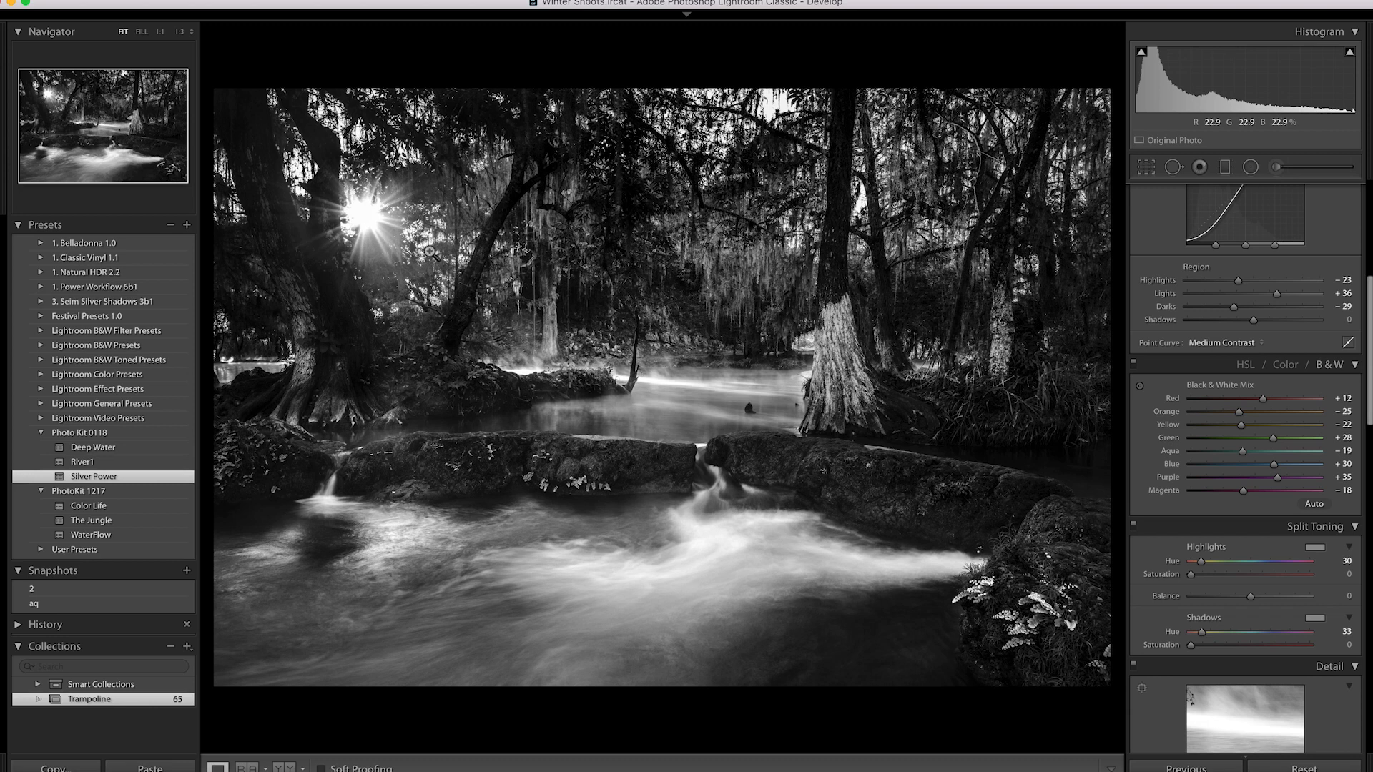
Filter the photo grid to five-star photos and set the green-labelled waterfall shot's rating to 4 stars.
key("g")
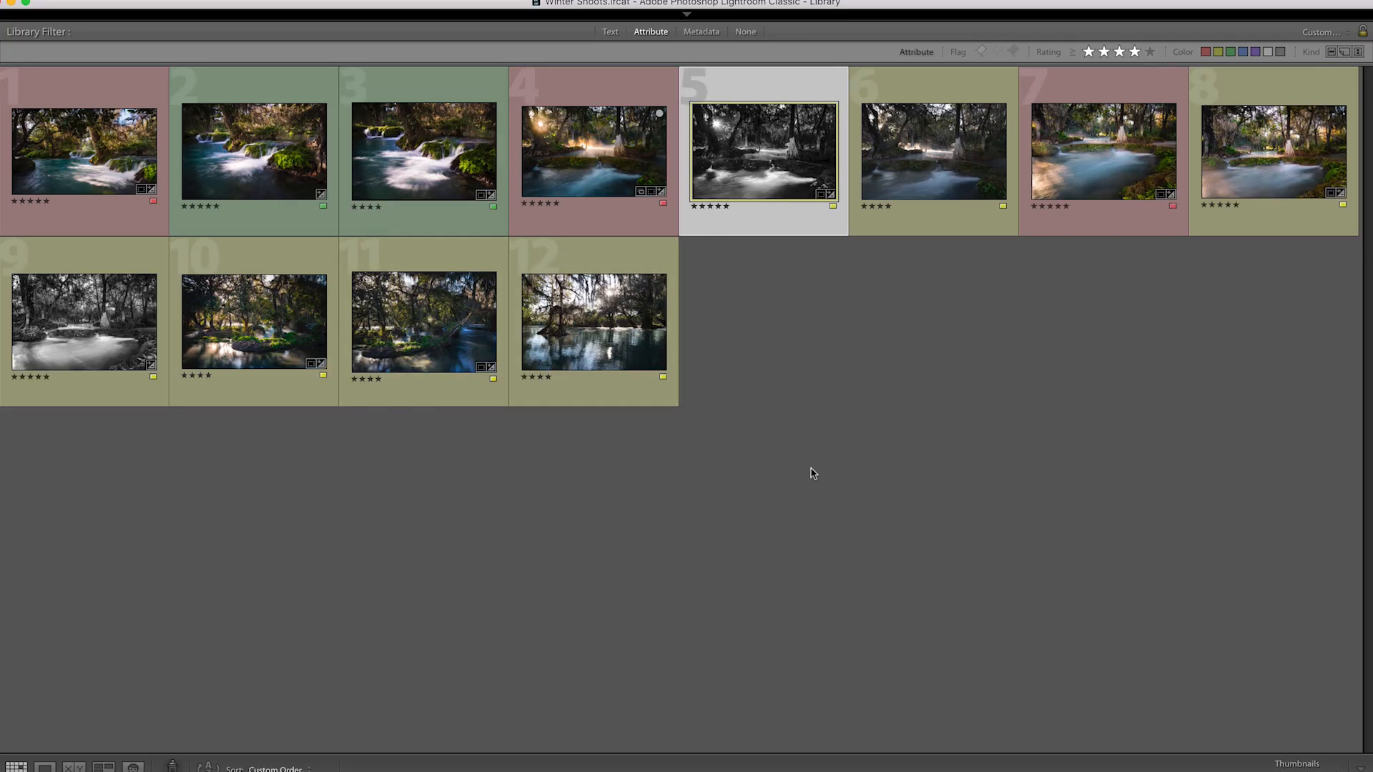
left_click(98, 176)
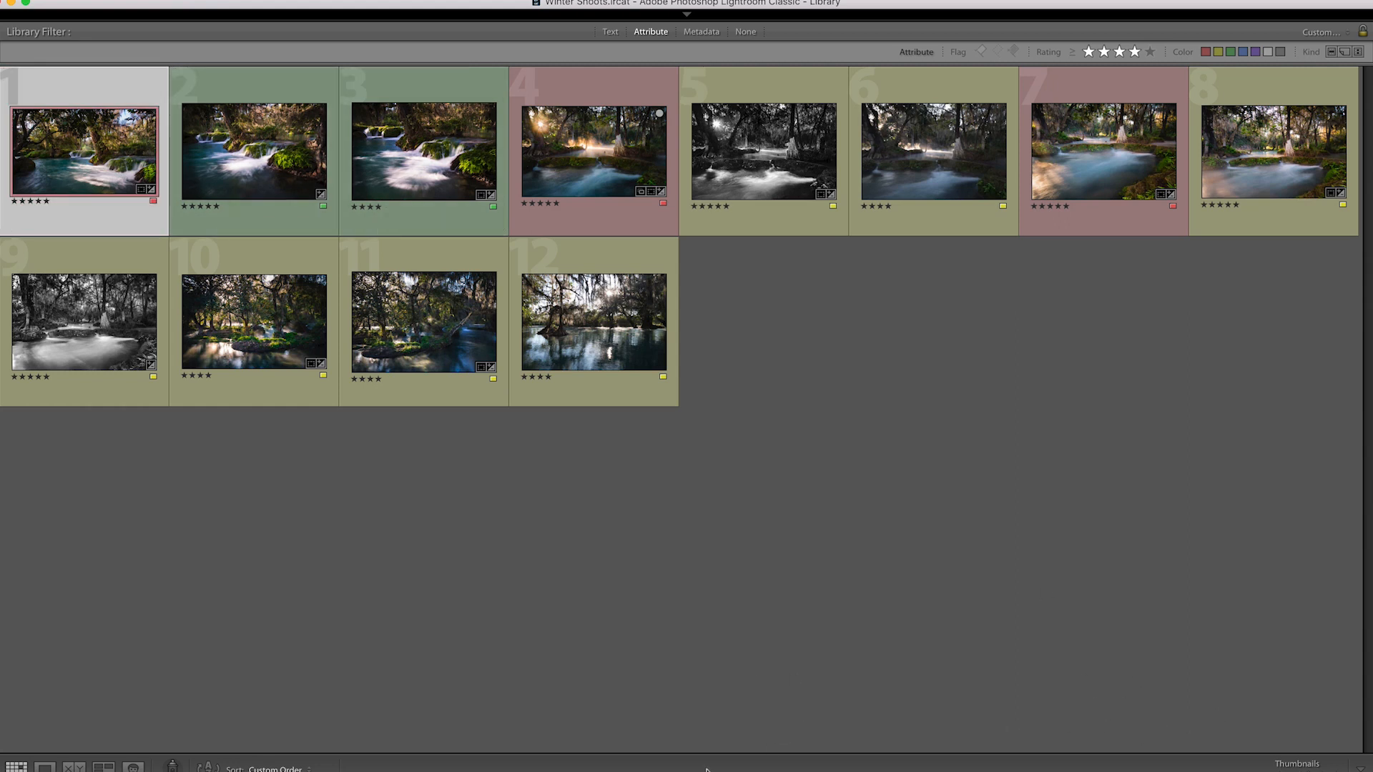
mouse_move(701, 771)
left_click(1235, 709)
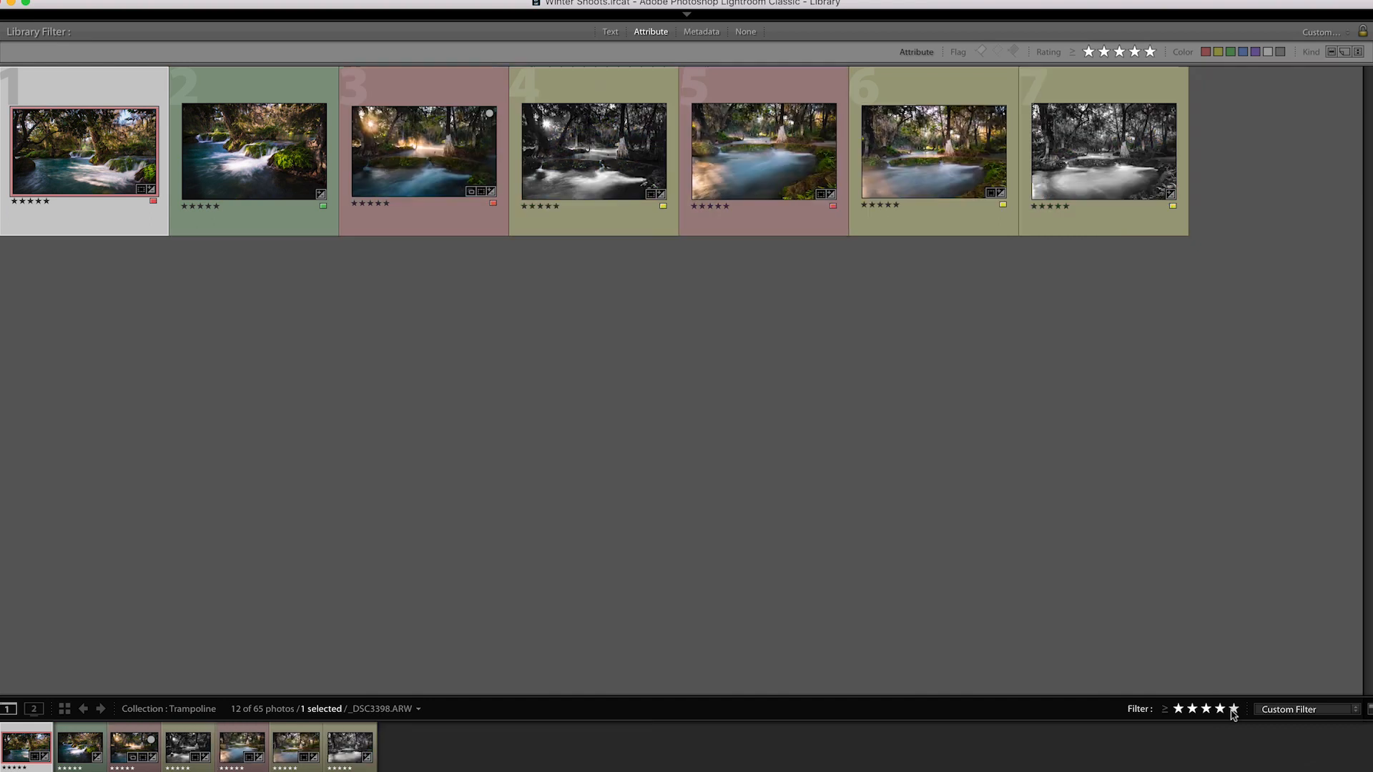
left_click(240, 184)
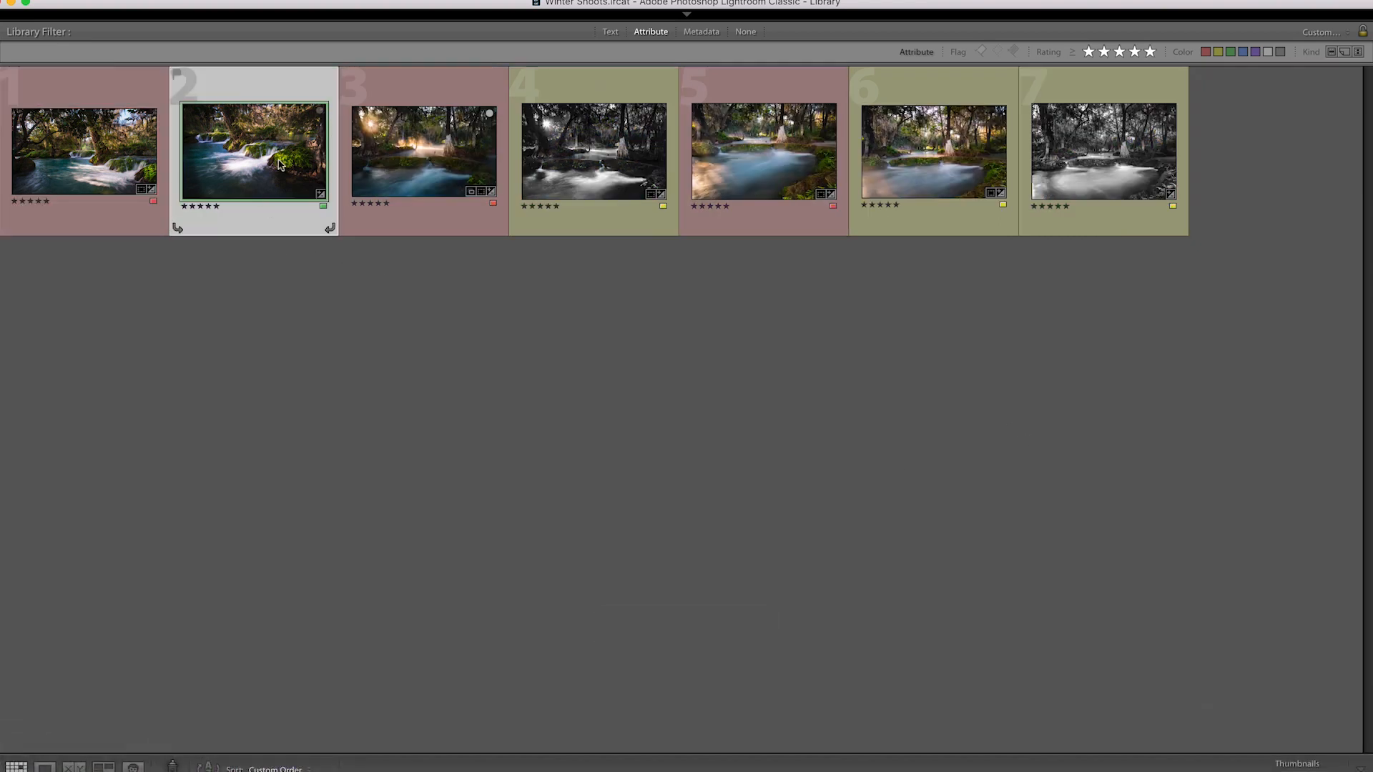
key("4")
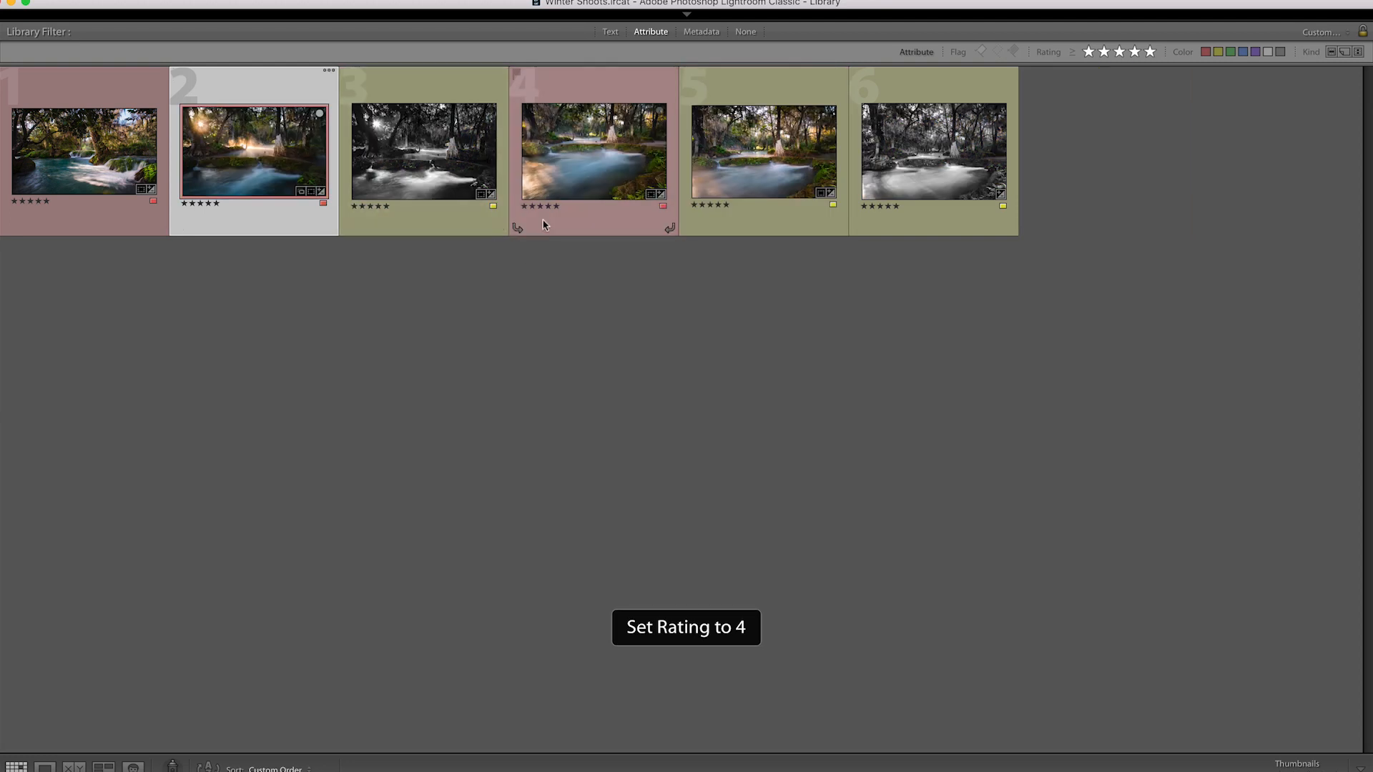
Review the remaining five-star river shots and view the last black-and-white one large before returning to the grid.
left_click(608, 187)
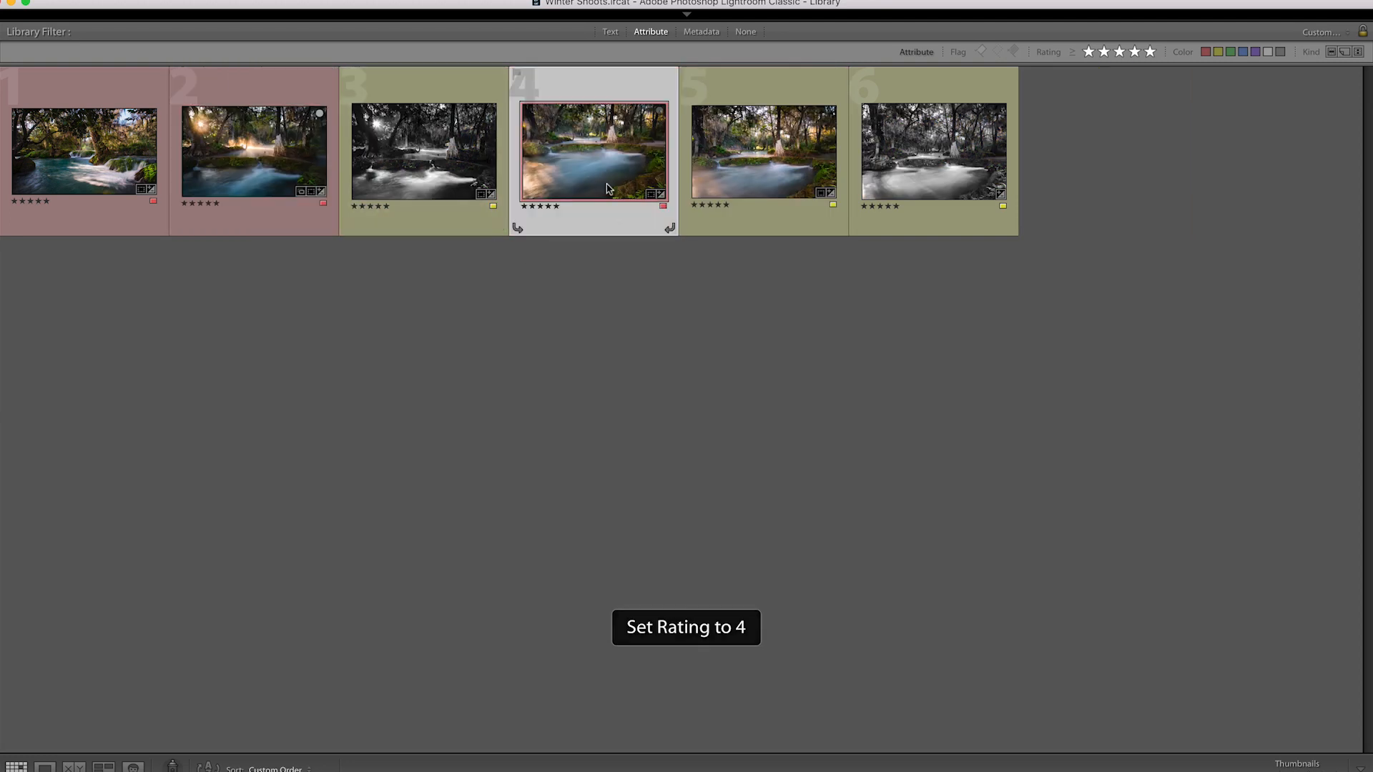
left_click(970, 175)
left_click(708, 159)
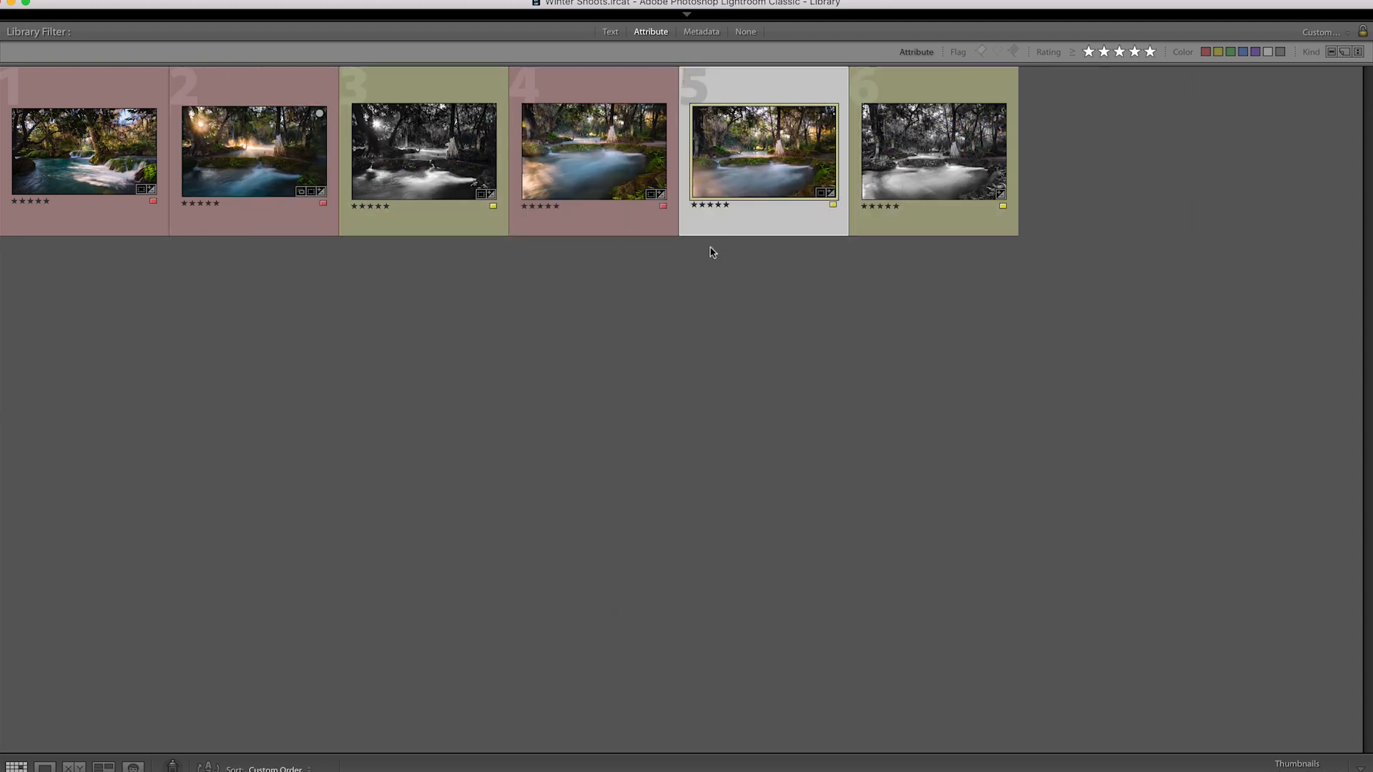
left_click(883, 182)
double_click(915, 193)
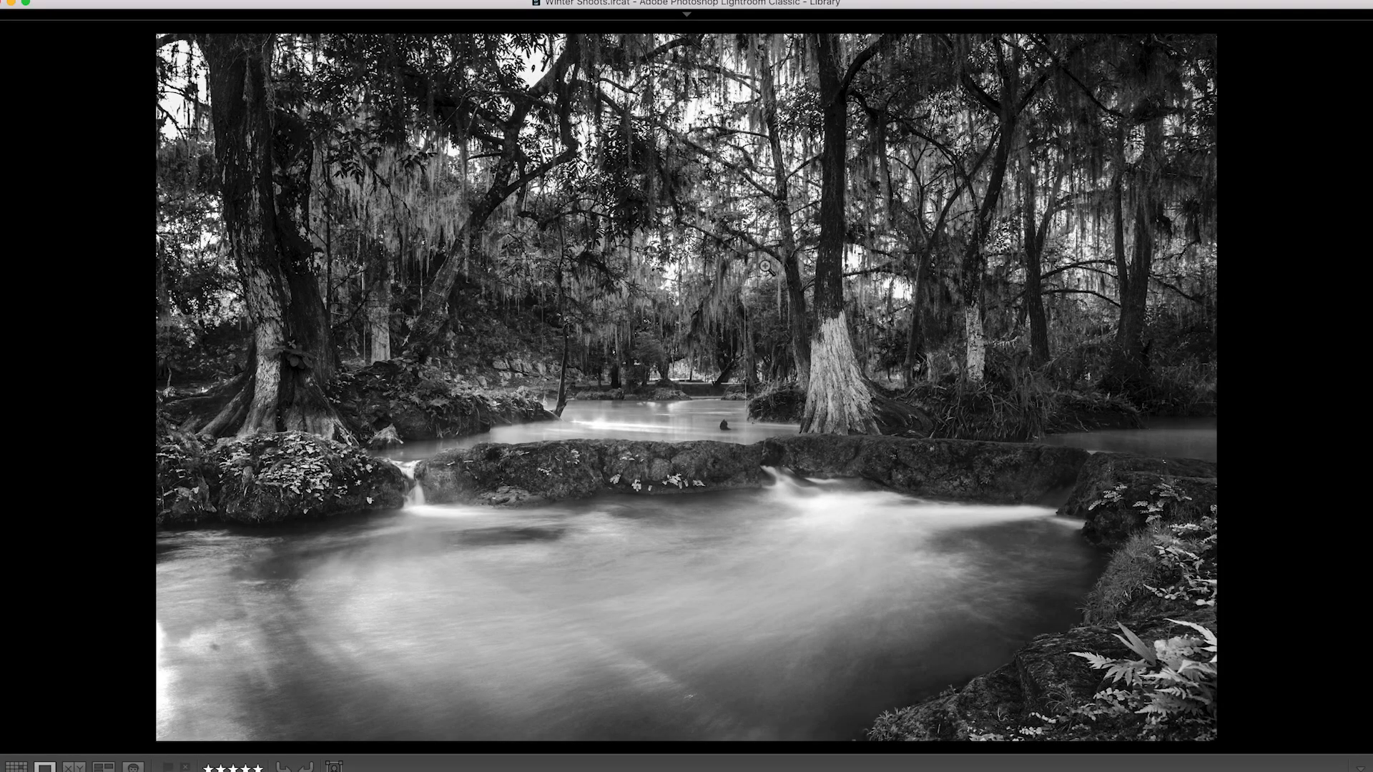
key("g")
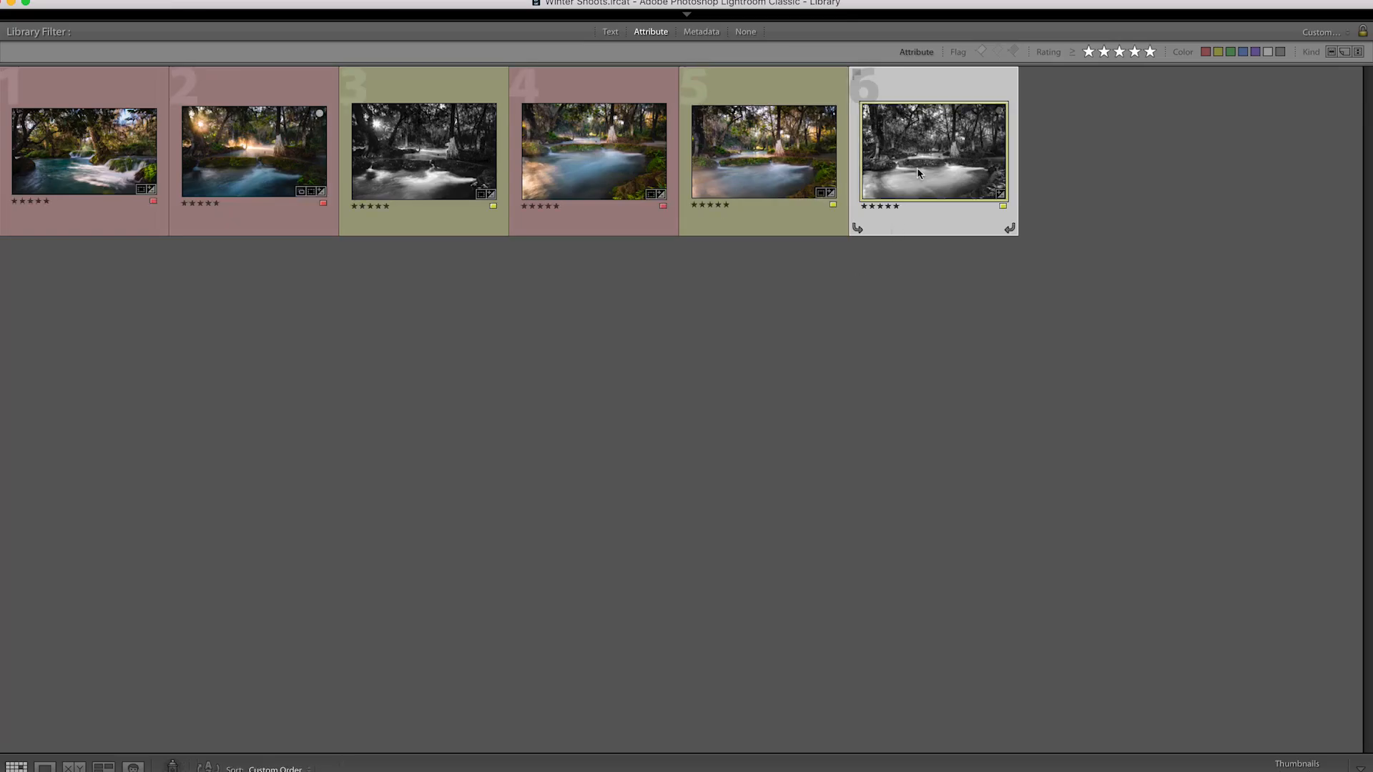
Set the last black-and-white river shot's rating to 4 stars.
key("4")
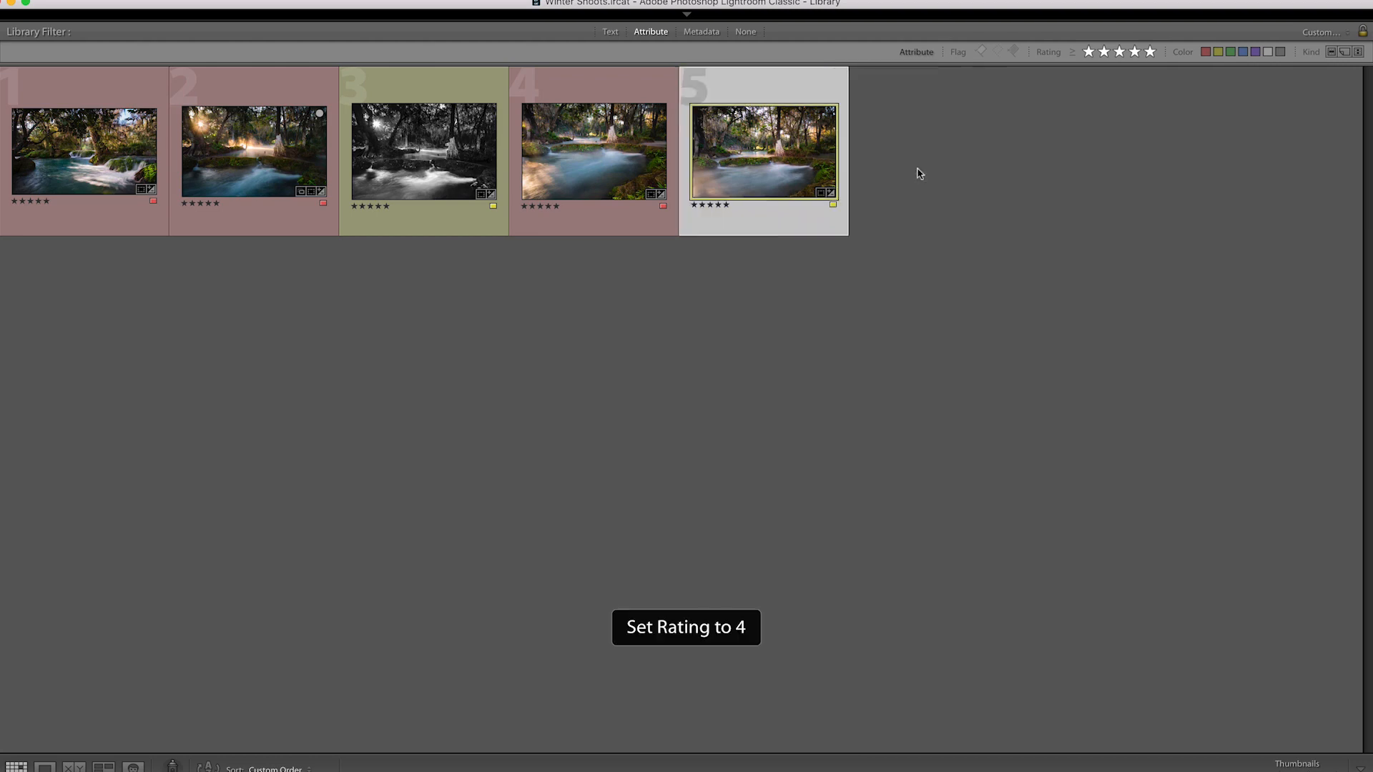
Review the remaining five-star river photos one by one at large size, comparing neighbouring shots, and return to the photo grid.
double_click(808, 152)
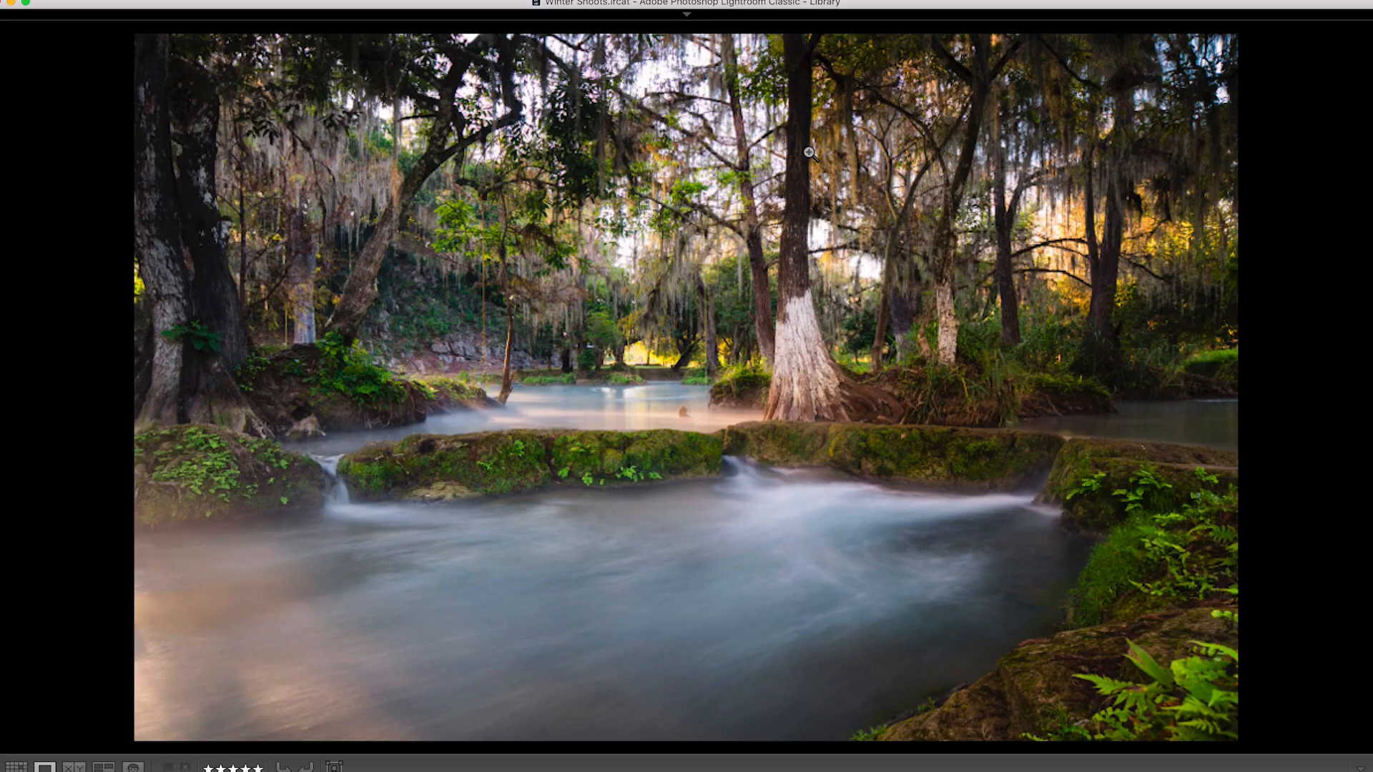
key("Right")
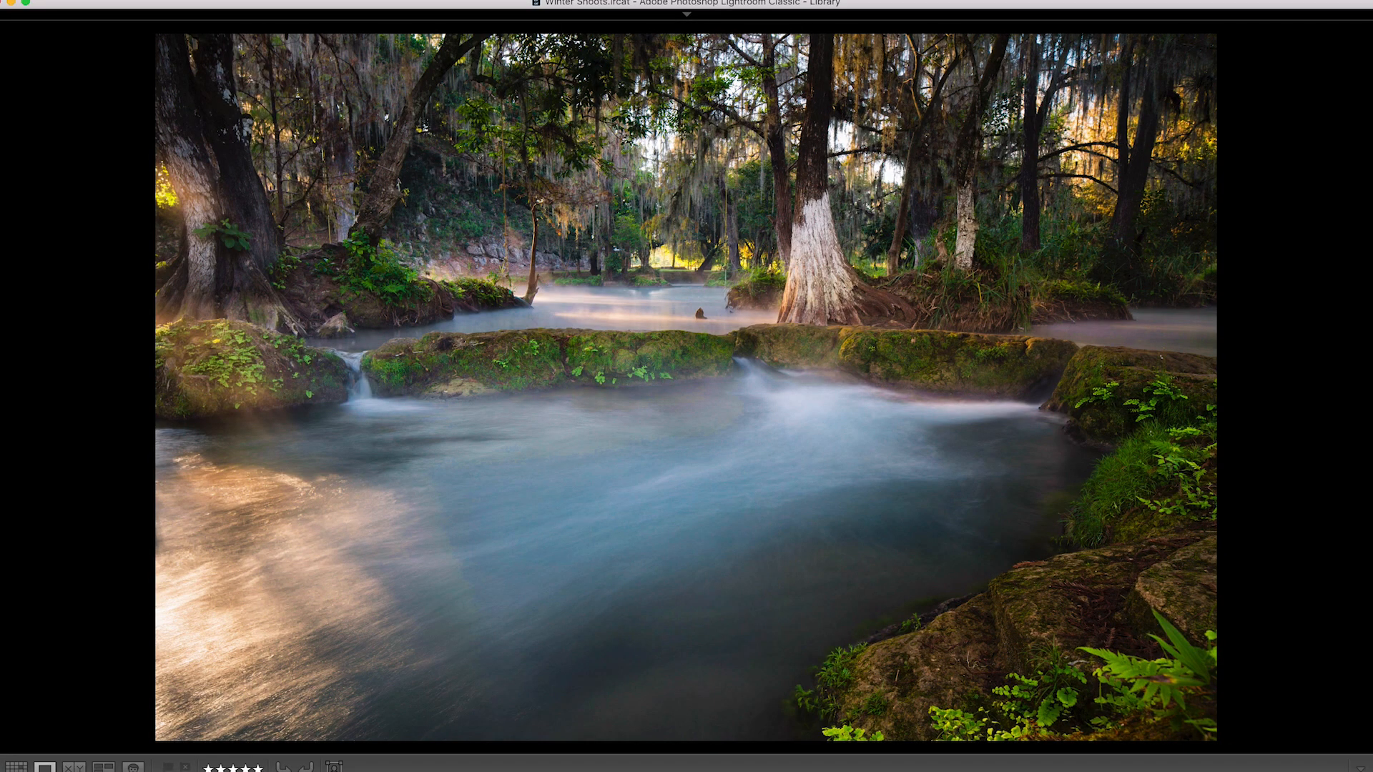
key("Right")
key("Right")
key("Right")
key("Right")
key("Right")
key("Left")
key("Right")
key("Left")
key("g")
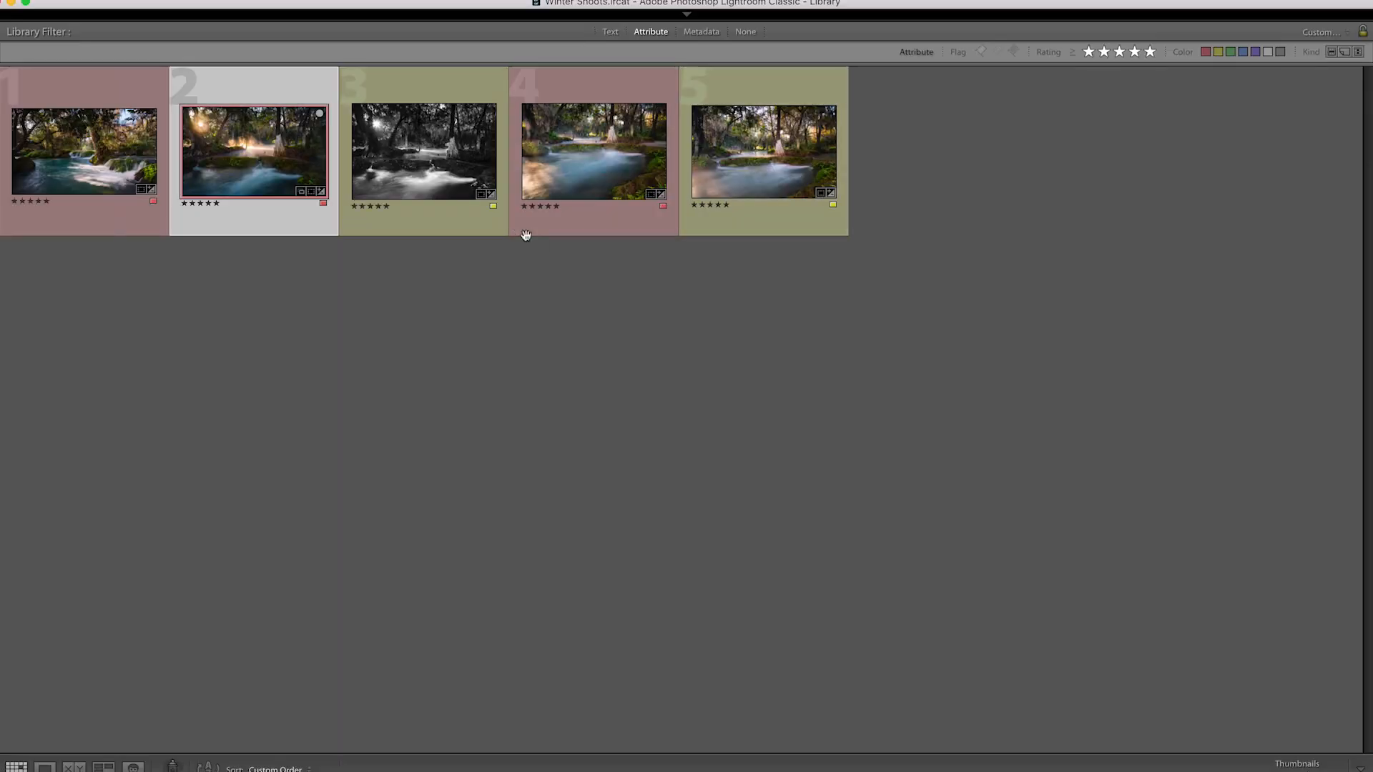
View the first photo, the turquoise river with small waterfalls, at large size and return to the grid.
left_click(97, 185)
key("e")
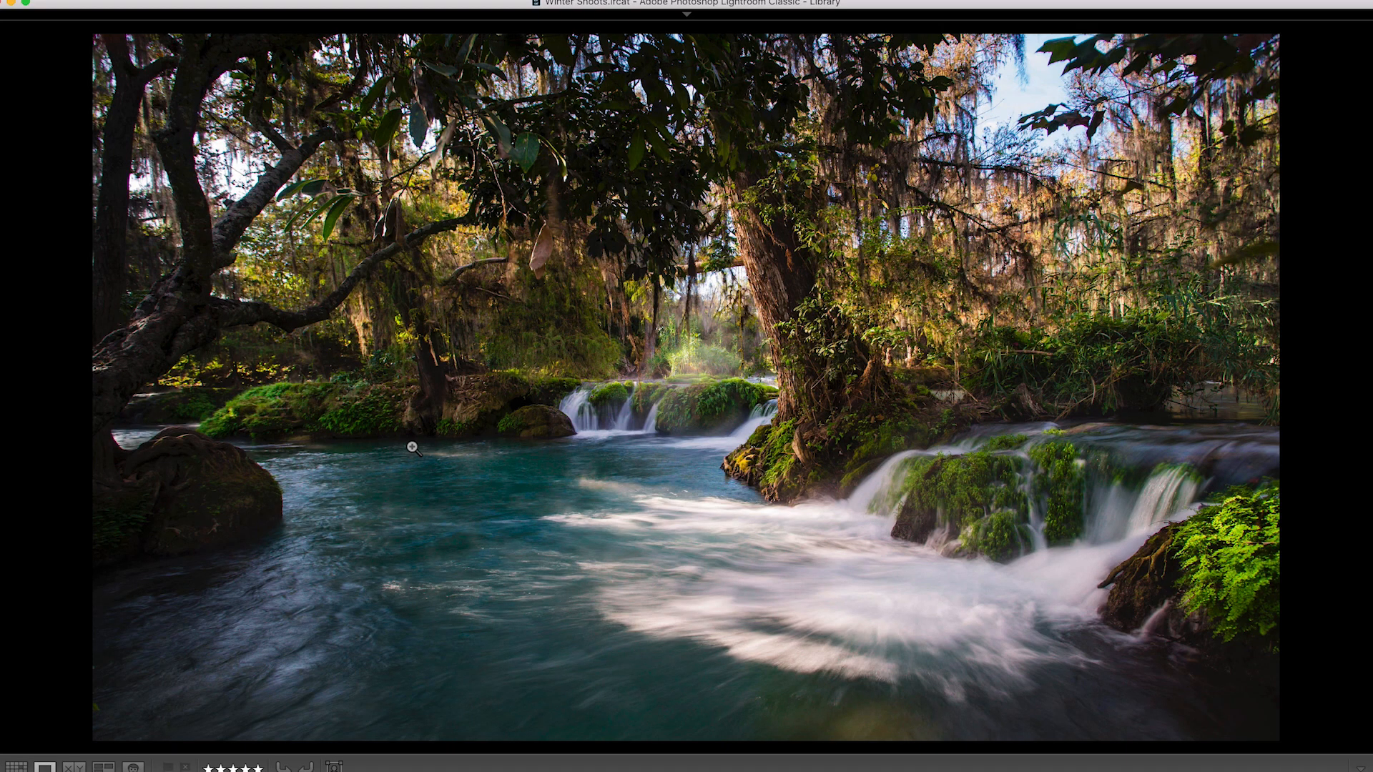
key("g")
Clear the photo selection and enlarge the grid thumbnails so the five finalists fill more of the row.
left_click(559, 476)
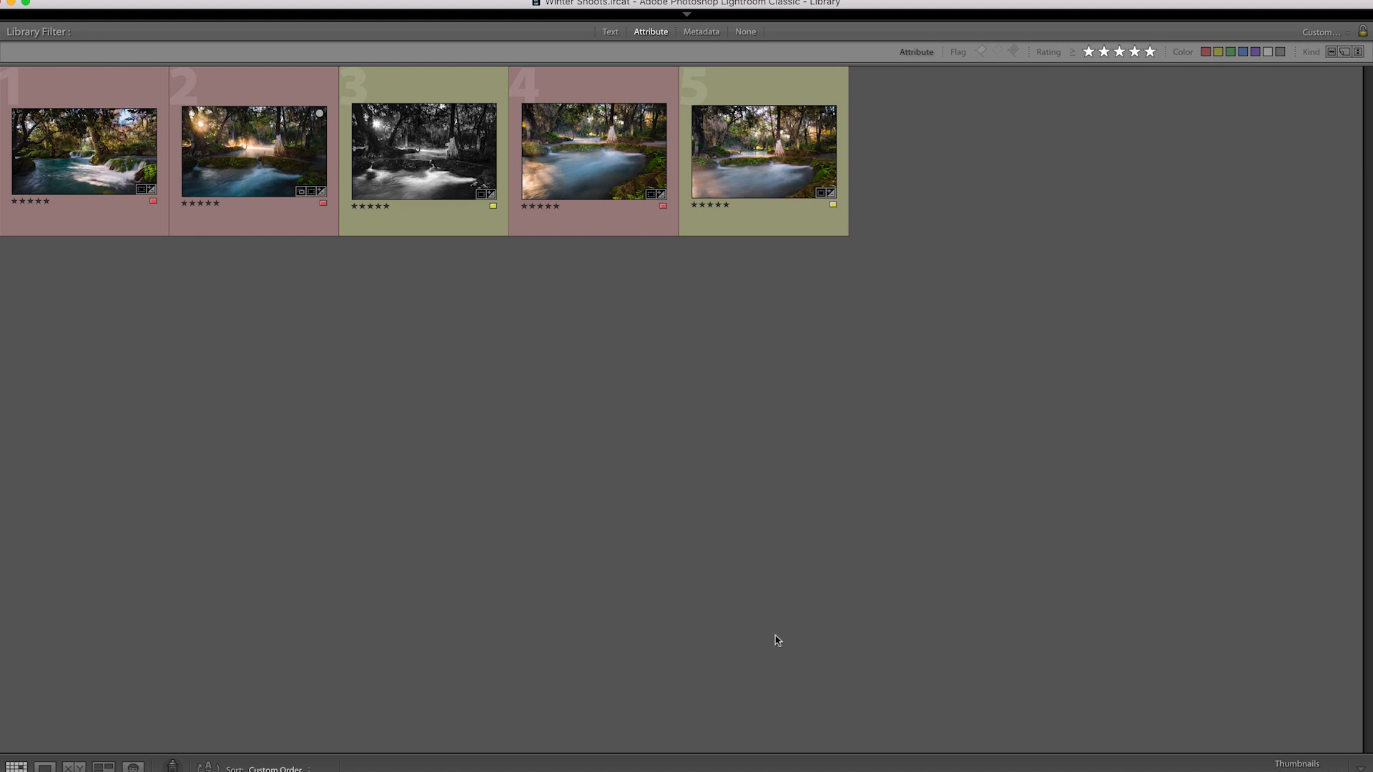
mouse_move(1287, 771)
left_mouse_down()
mouse_move(1303, 771)
mouse_move(1287, 756)
left_mouse_up()
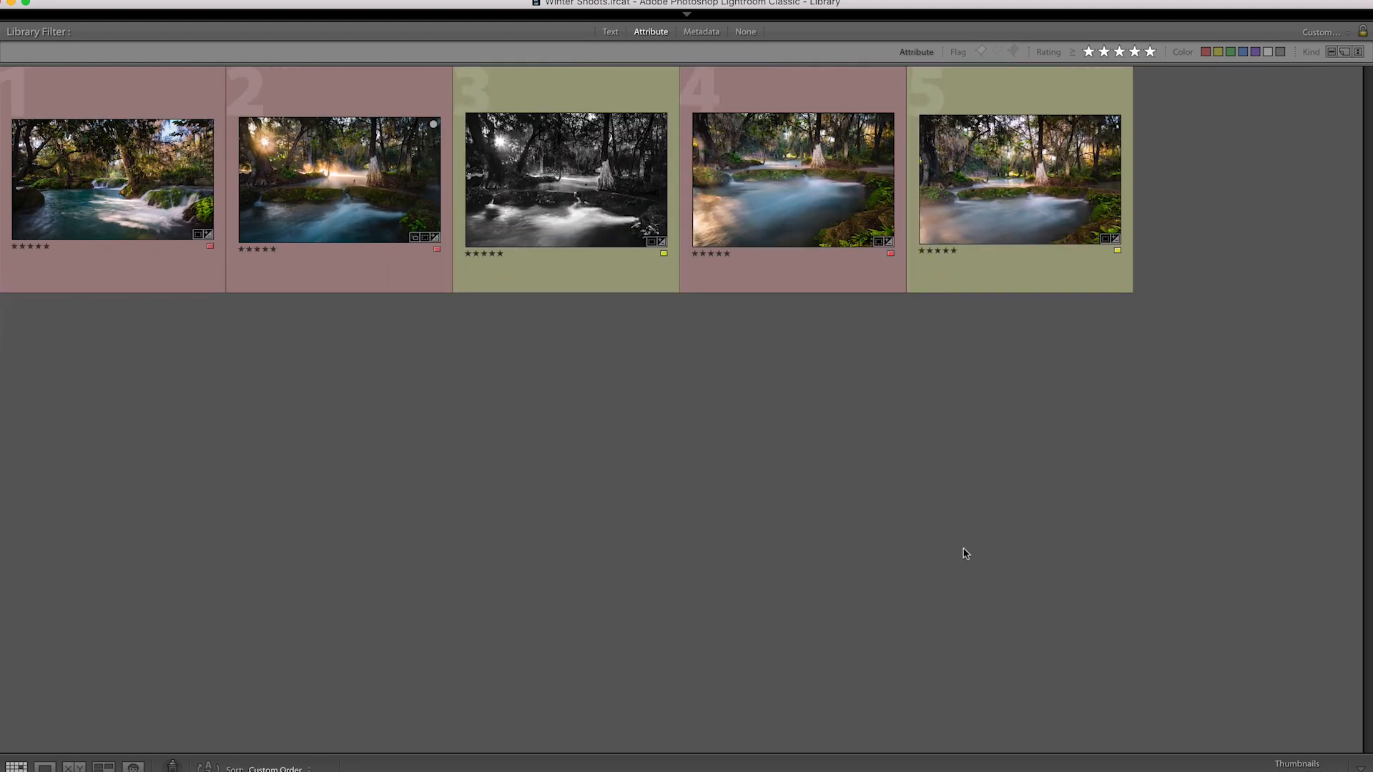